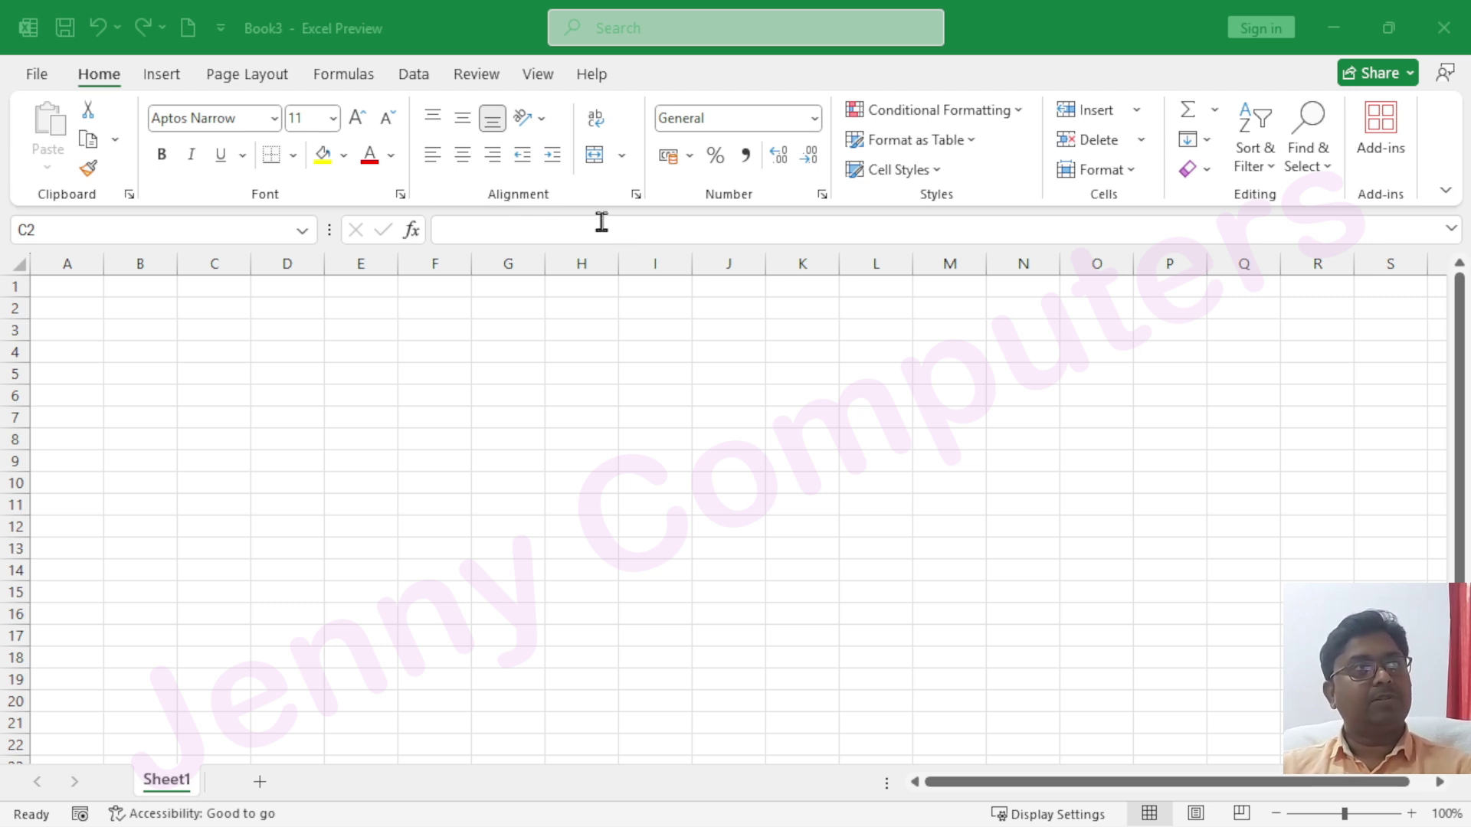
Activate the Excel window and bring up Format Cells on its Alignment tab
{"action": "left_click", "coordinate": [638, 200]}
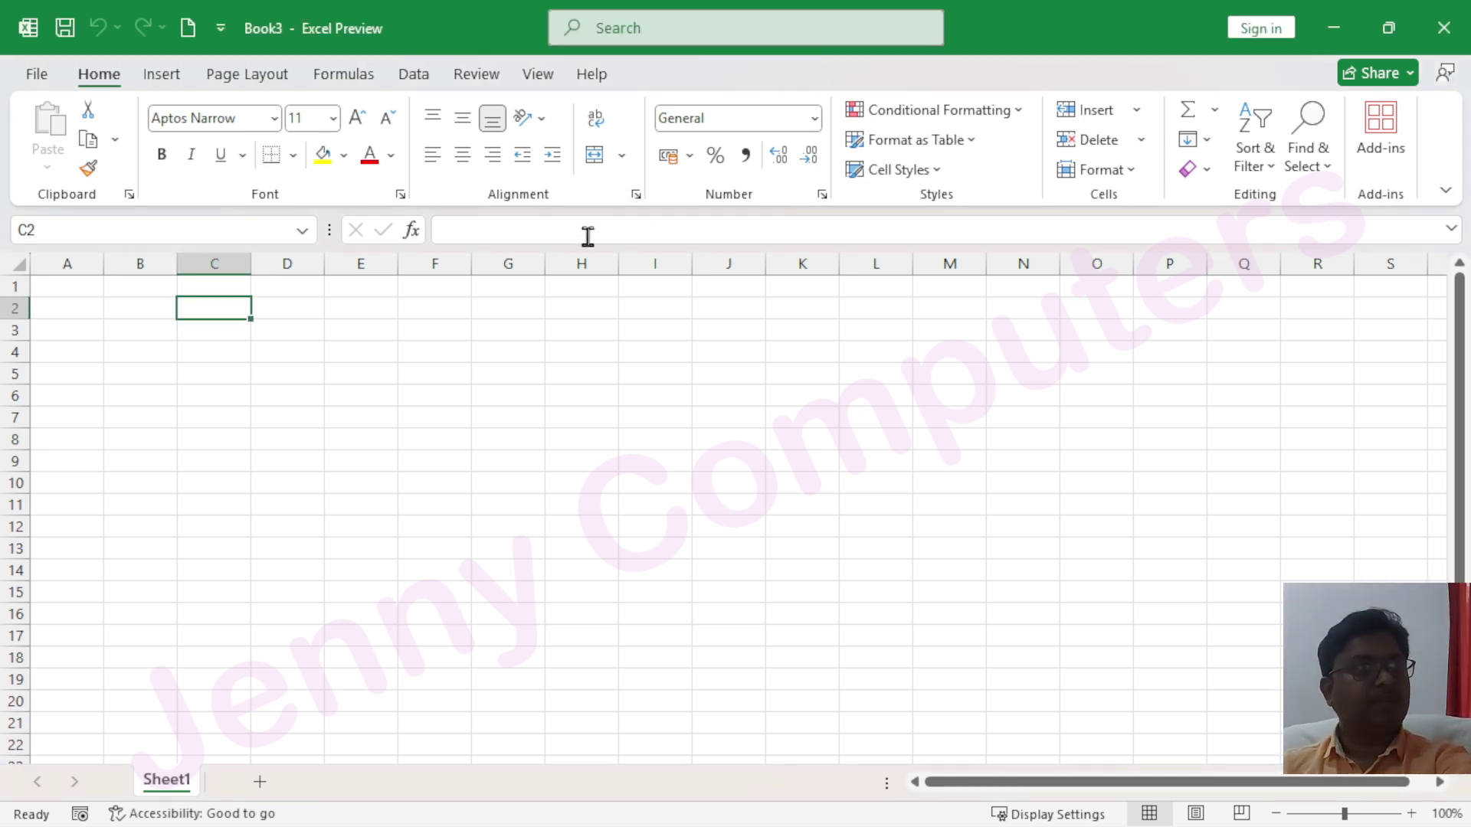
{"action": "left_click", "coordinate": [635, 195]}
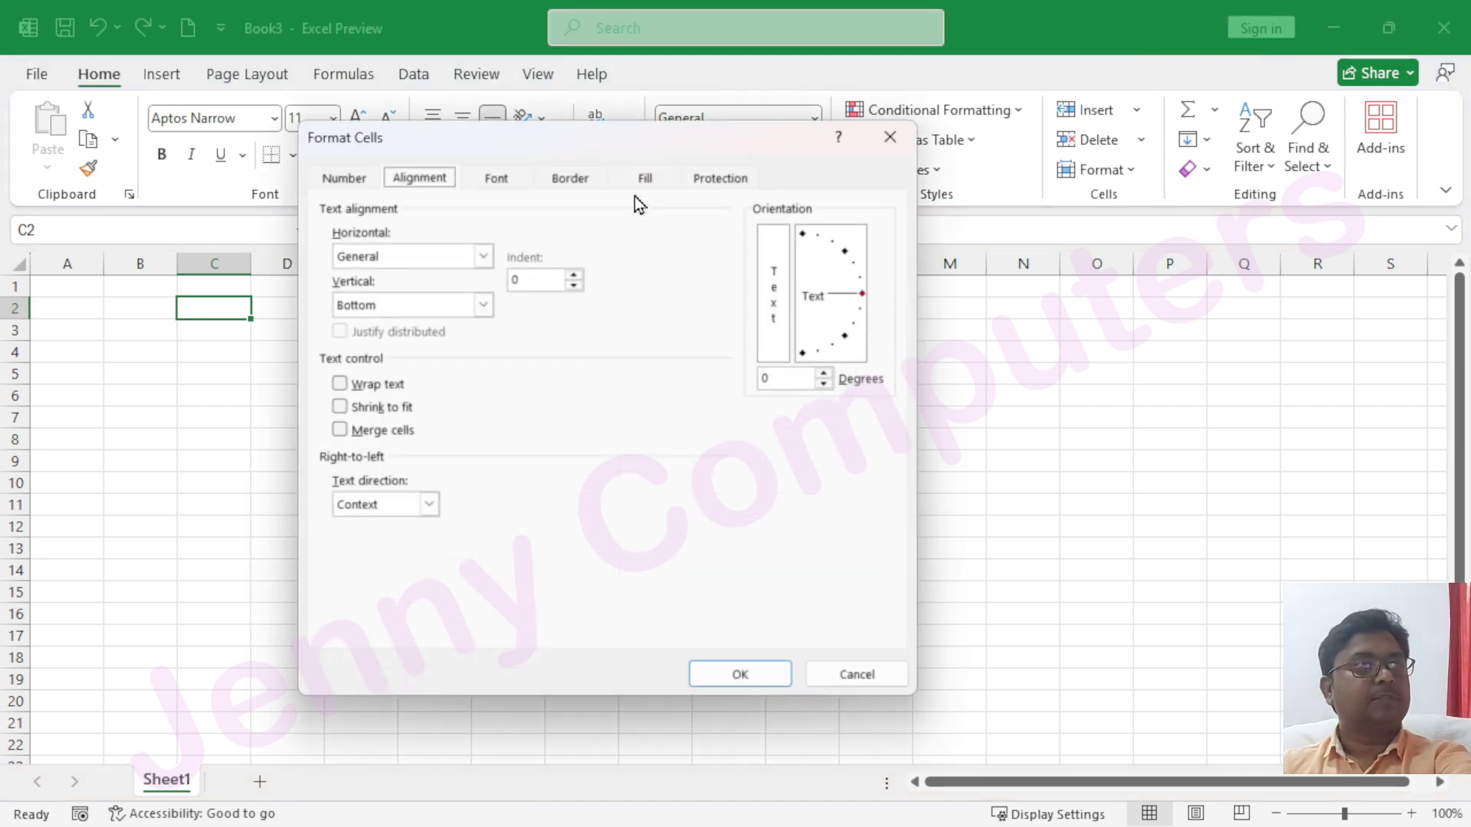
Reposition the Format Cells dialog and review the Horizontal alignment options, leaving General selected
{"action": "left_click_drag", "start_coordinate": [563, 141], "coordinate": [514, 132]}
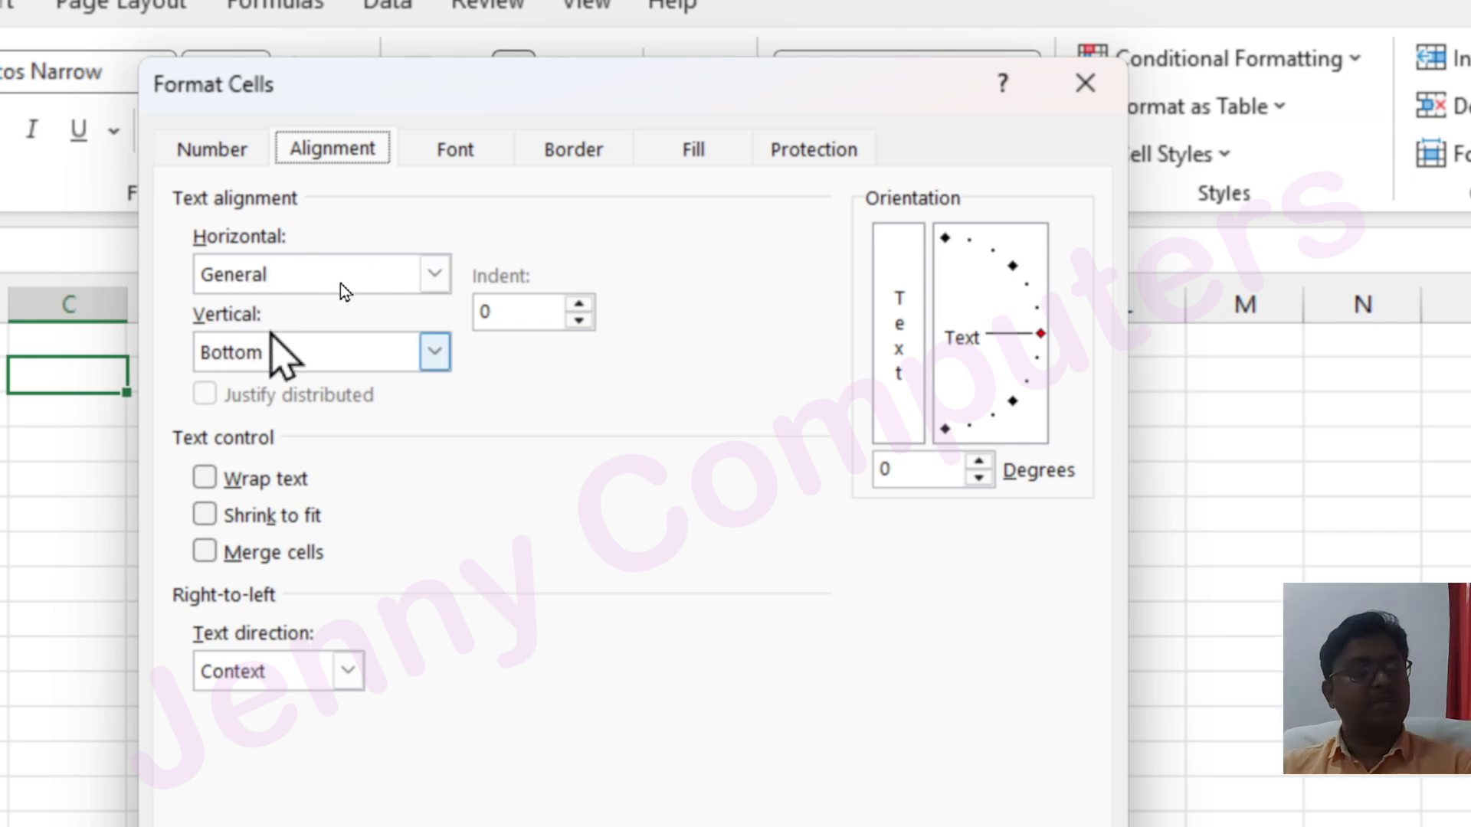
{"action": "left_click_drag", "start_coordinate": [397, 107], "coordinate": [483, 264]}
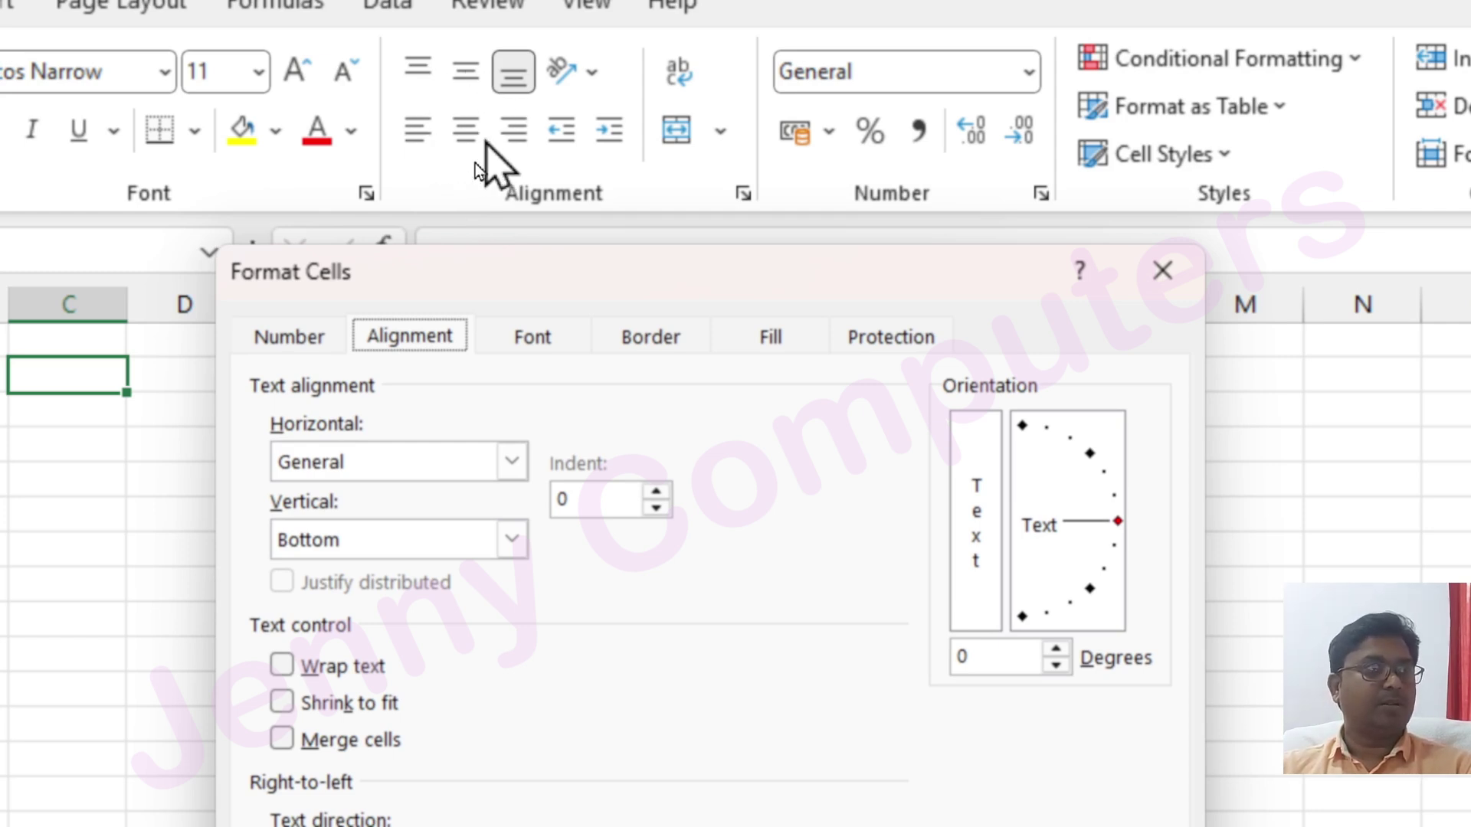
{"action": "left_click_drag", "start_coordinate": [521, 278], "coordinate": [469, 91]}
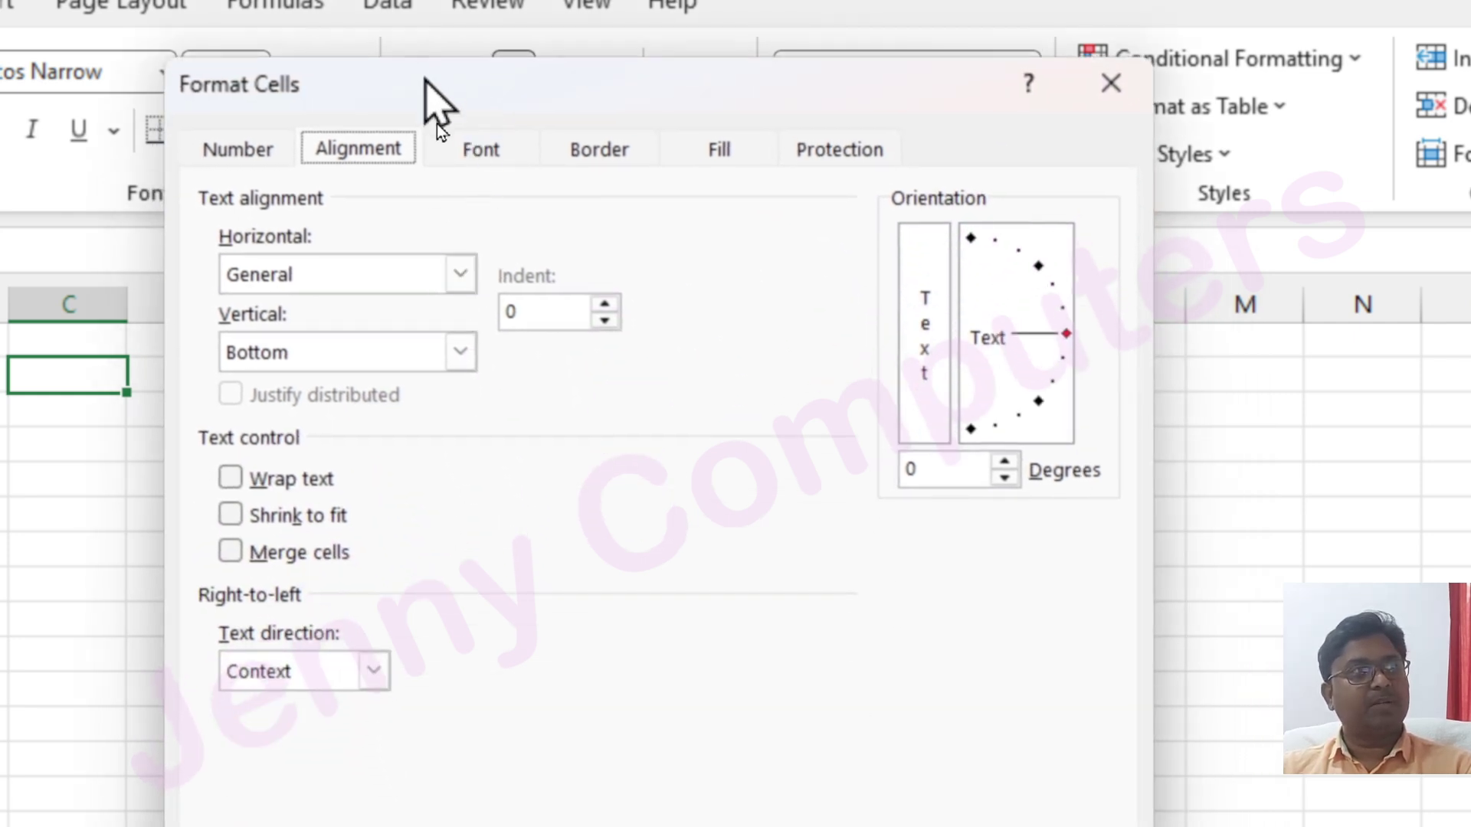
{"action": "left_click", "coordinate": [459, 275]}
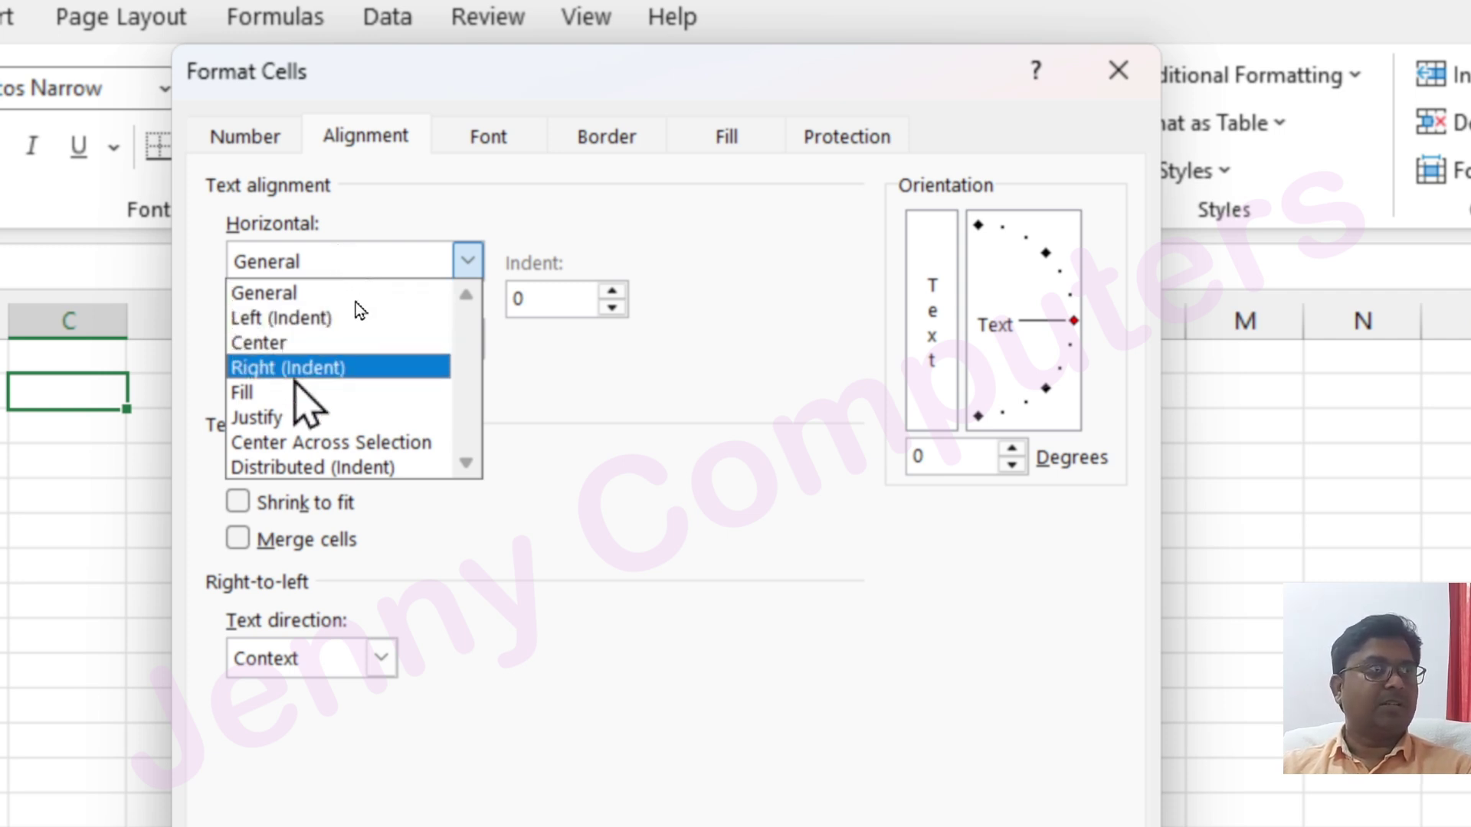
{"action": "left_click", "coordinate": [370, 100]}
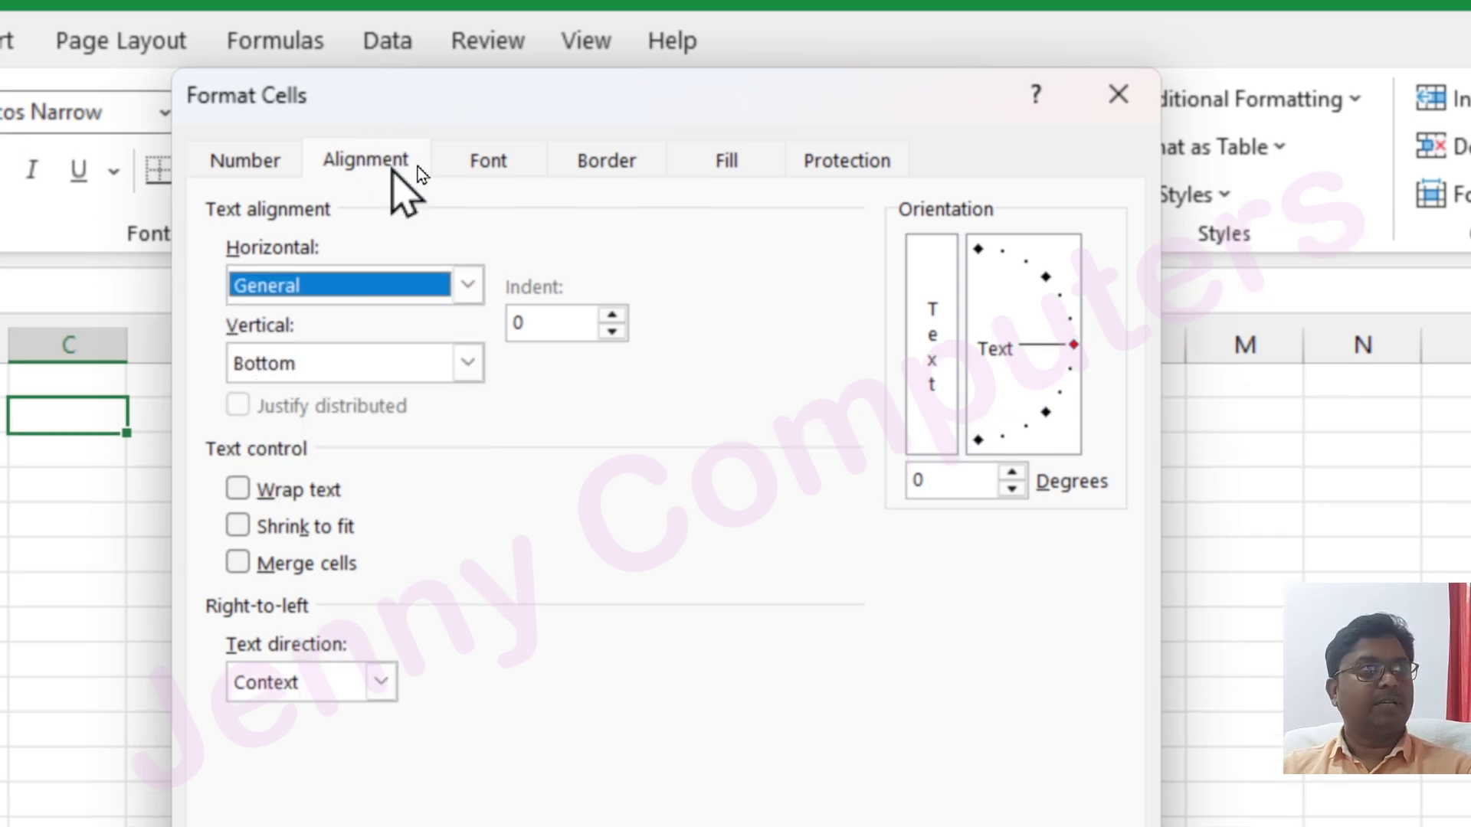
{"action": "left_click_drag", "start_coordinate": [412, 108], "coordinate": [437, 257]}
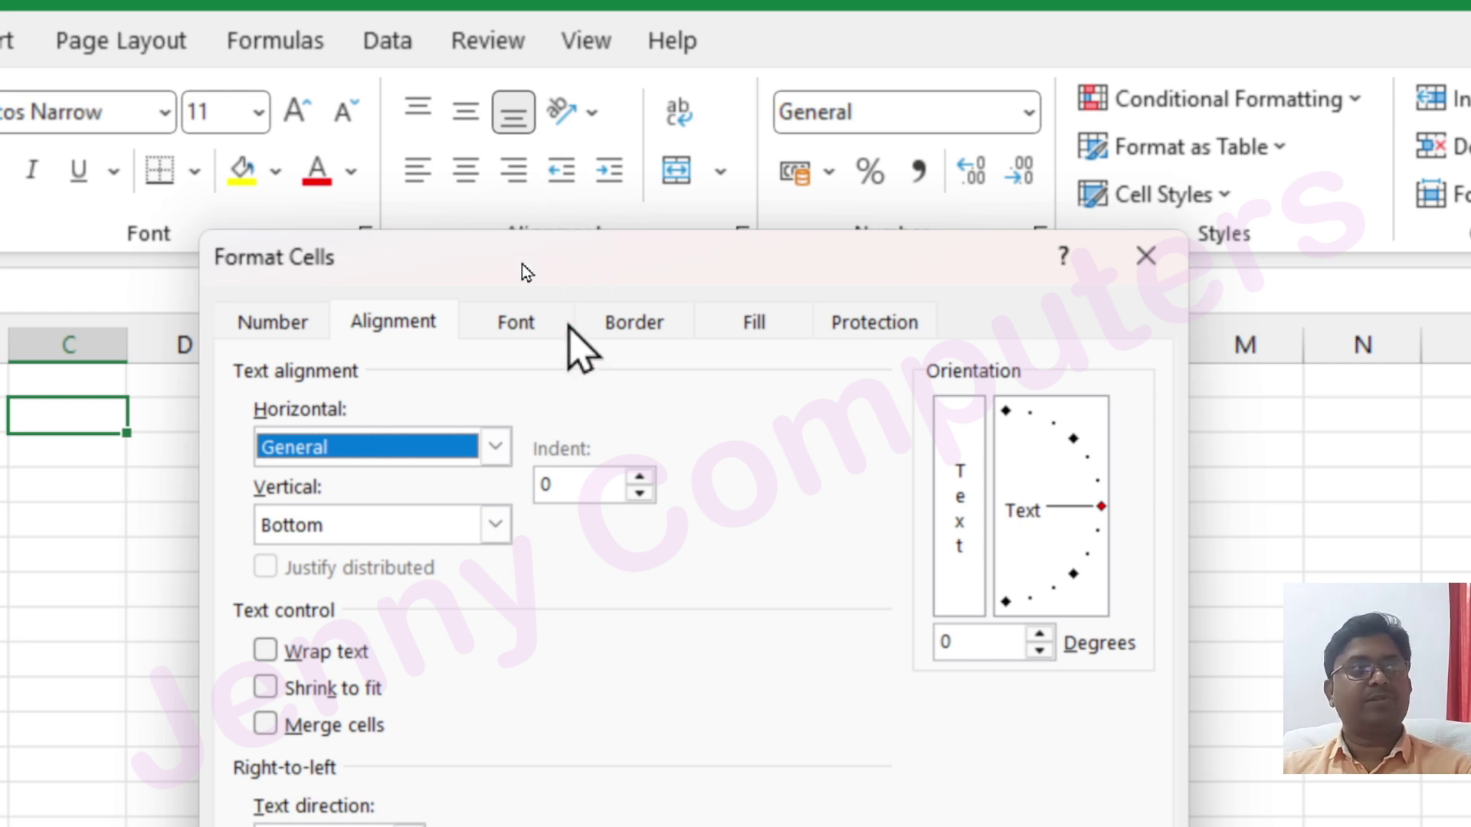
{"action": "left_click", "coordinate": [403, 447]}
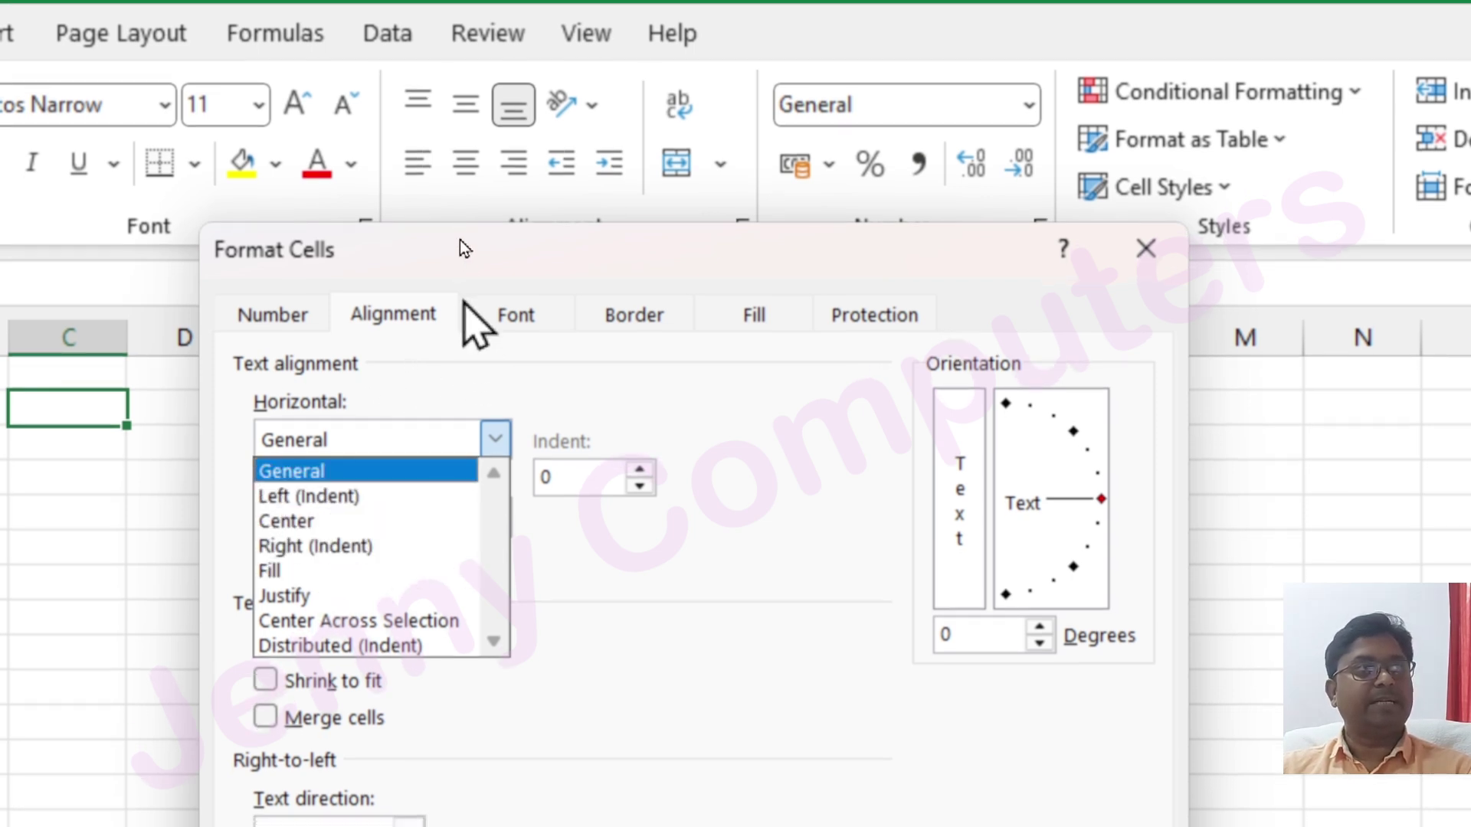
{"action": "left_click", "coordinate": [457, 263]}
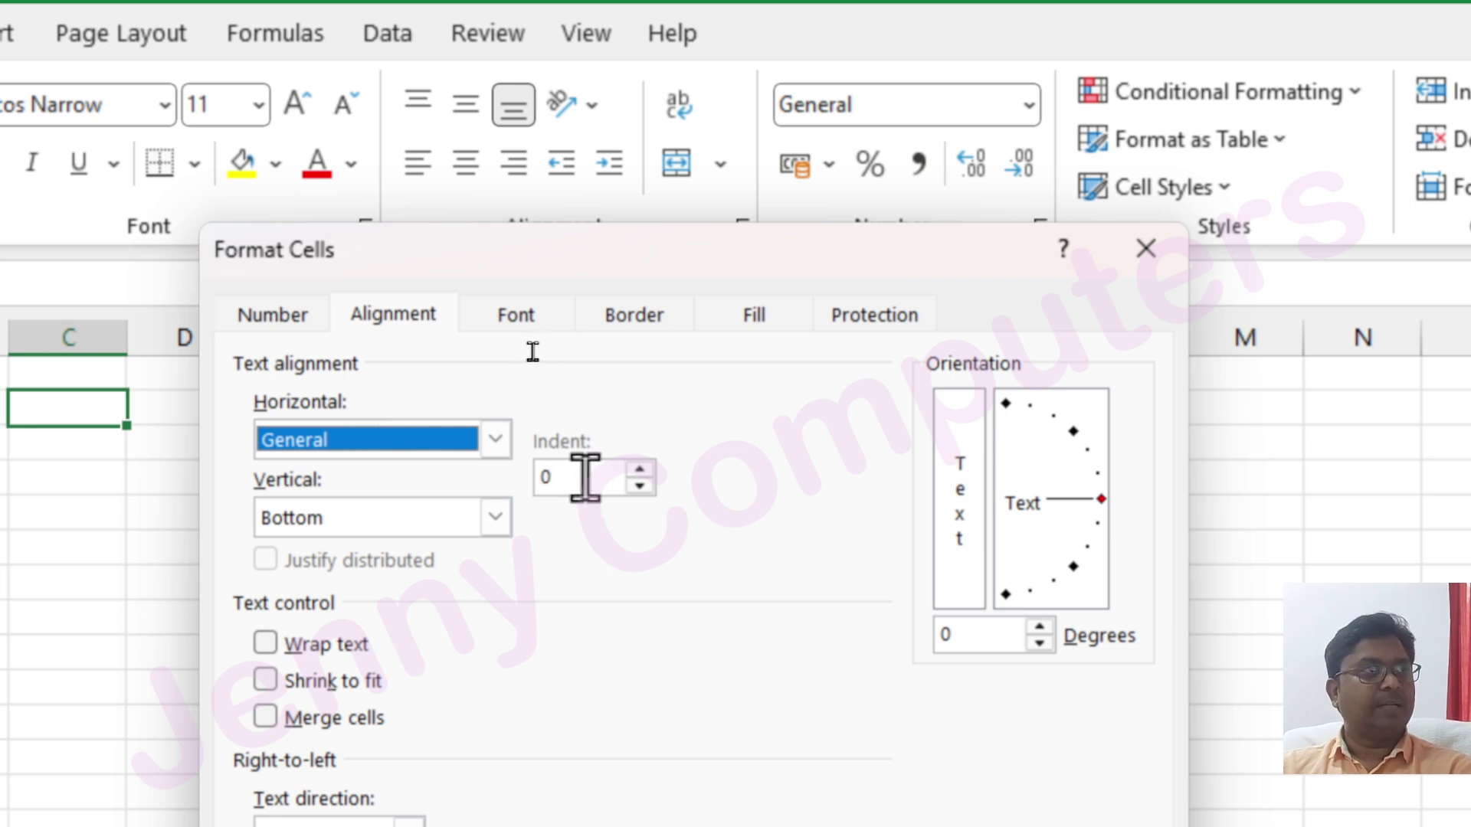
Set horizontal alignment to Left (Indent) with an indent of 2
{"action": "left_click", "coordinate": [495, 439]}
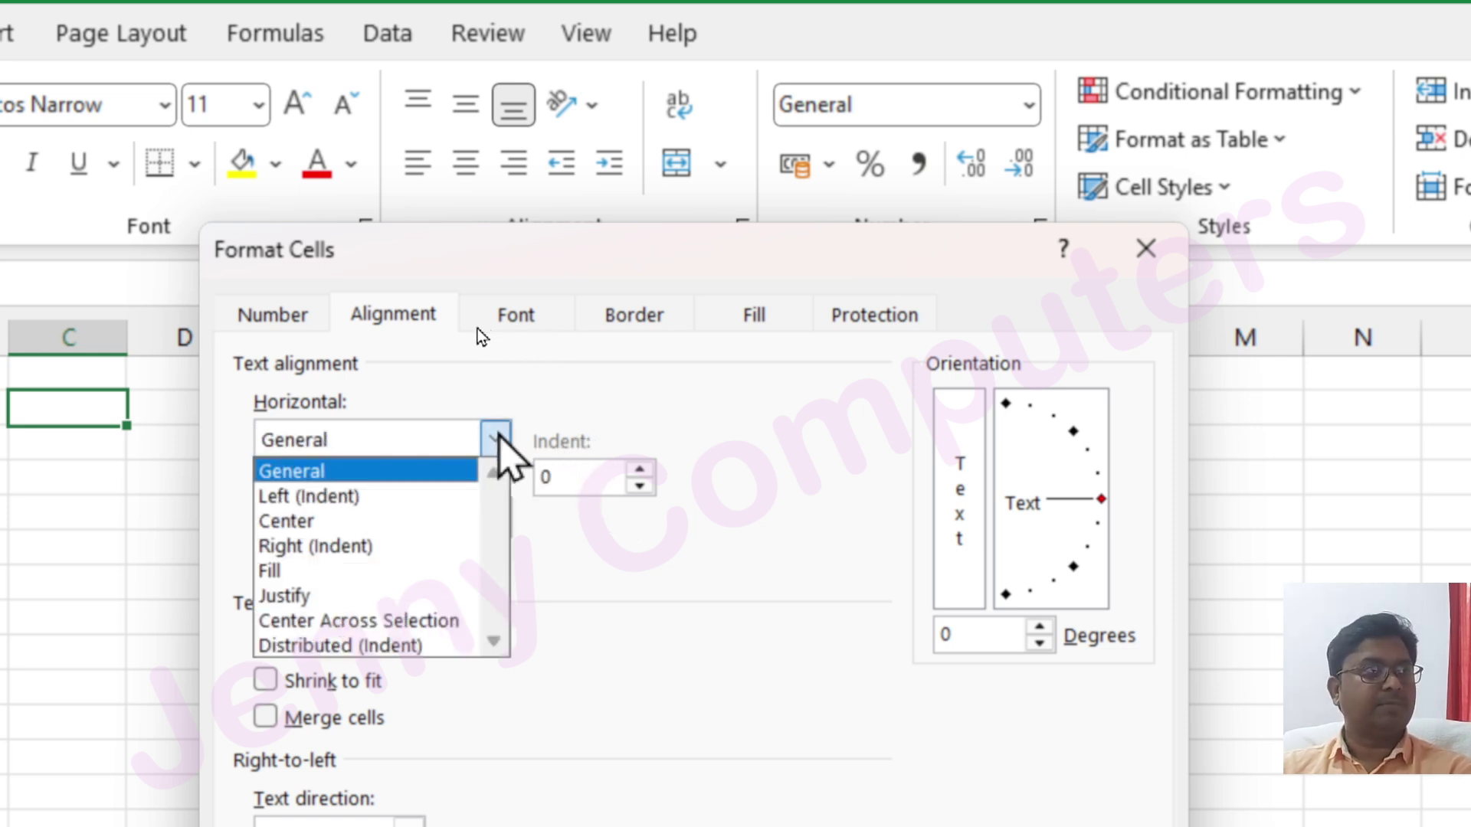
{"action": "left_click", "coordinate": [361, 496]}
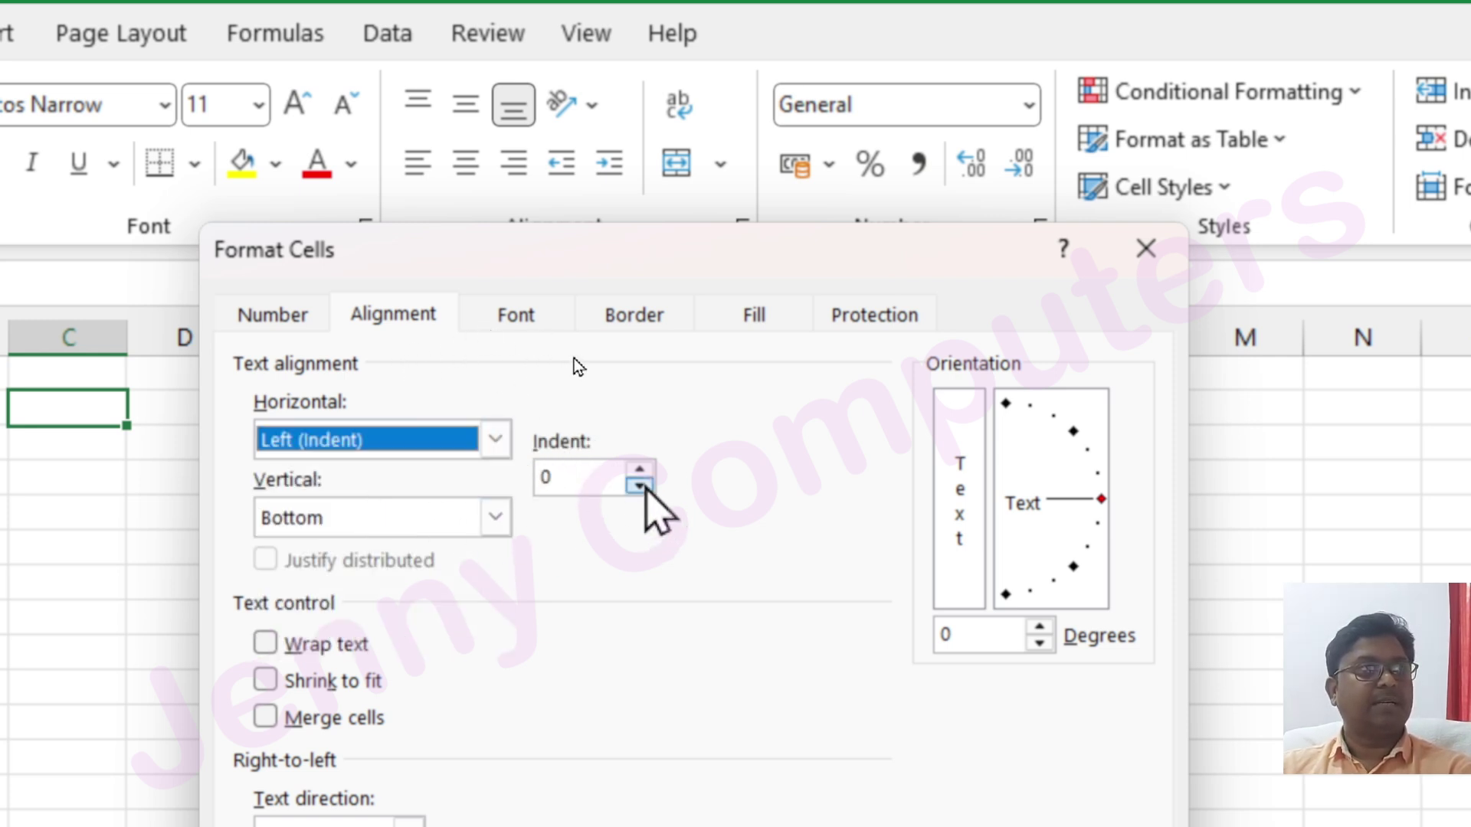
{"action": "left_click", "coordinate": [640, 470]}
{"action": "left_click", "coordinate": [640, 470]}
{"action": "left_click", "coordinate": [638, 470]}
{"action": "left_click", "coordinate": [638, 471]}
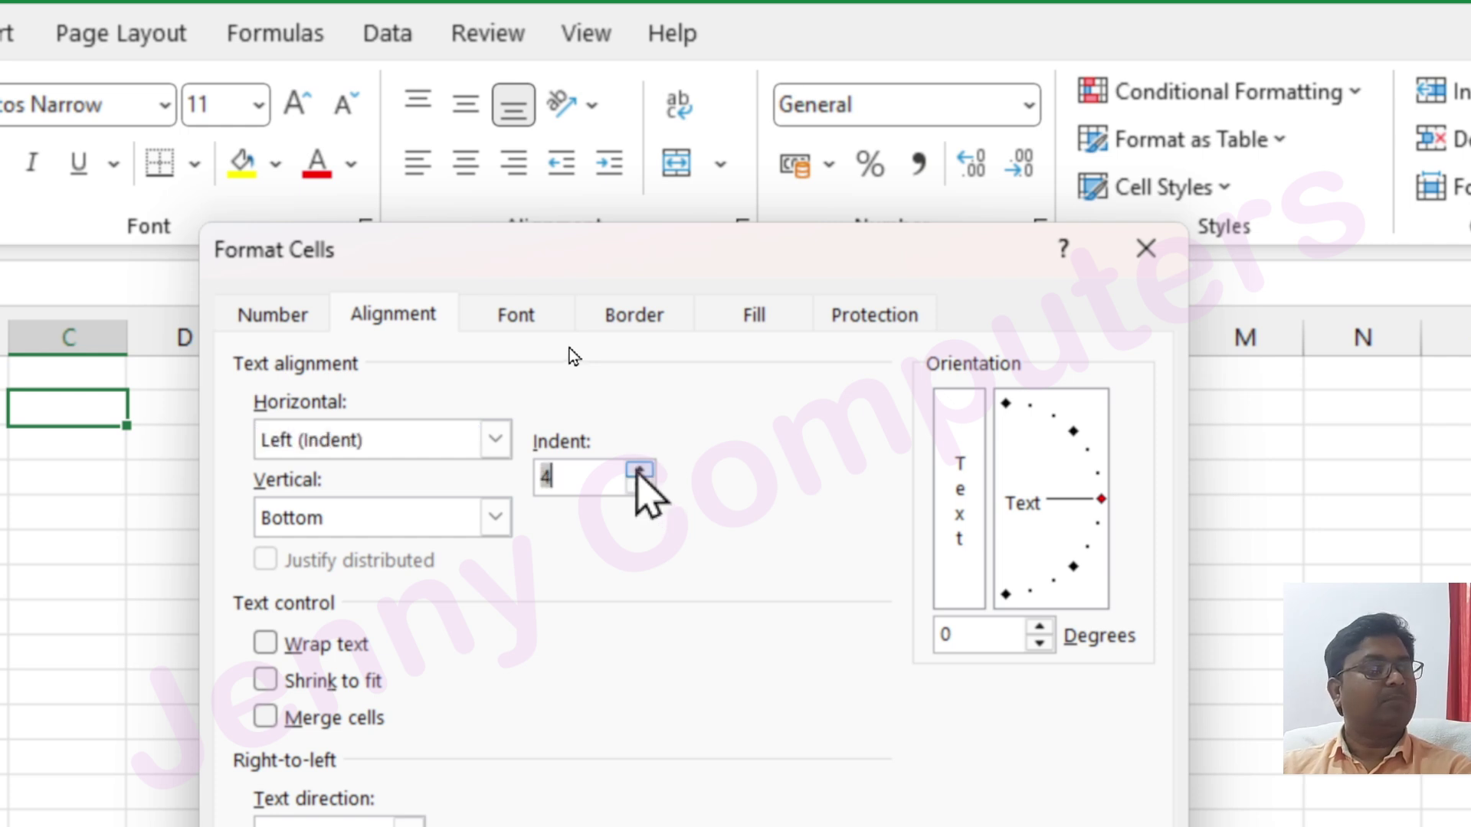
{"action": "left_click", "coordinate": [639, 486]}
{"action": "left_click", "coordinate": [639, 486]}
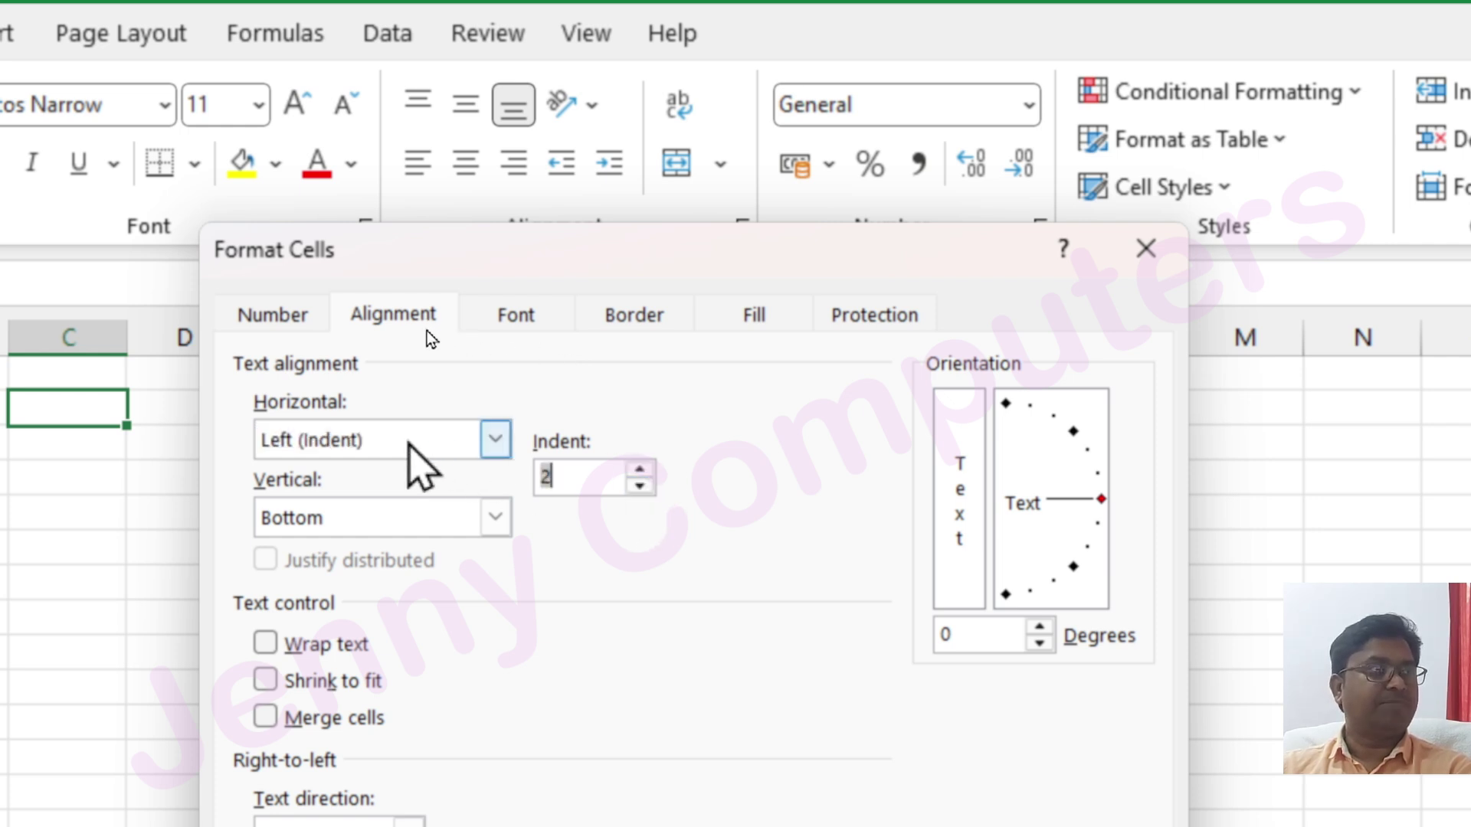
Close Format Cells without applying the Left (Indent) alignment
{"action": "left_click", "coordinate": [494, 442]}
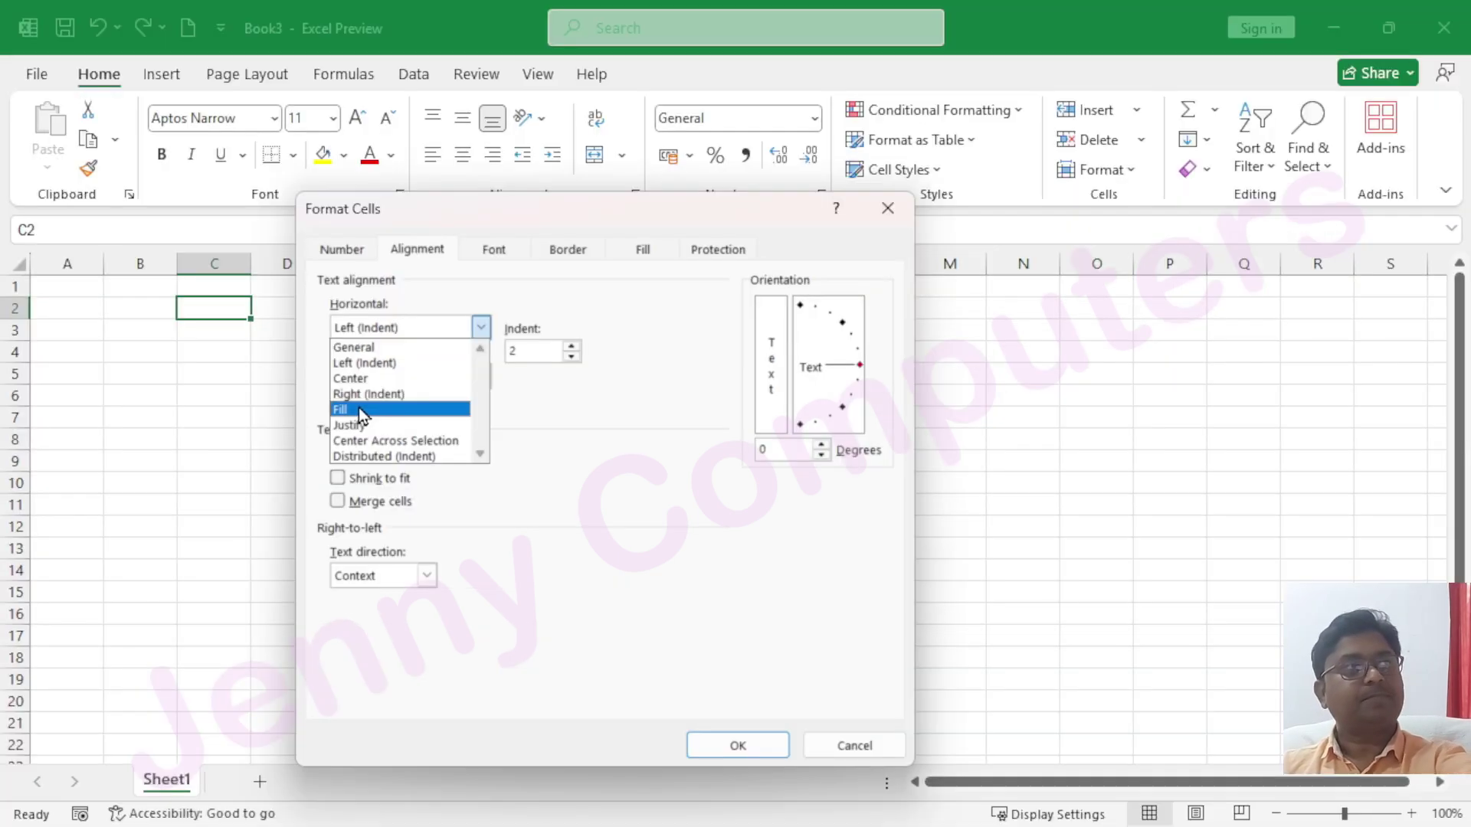
{"action": "left_click", "coordinate": [881, 218]}
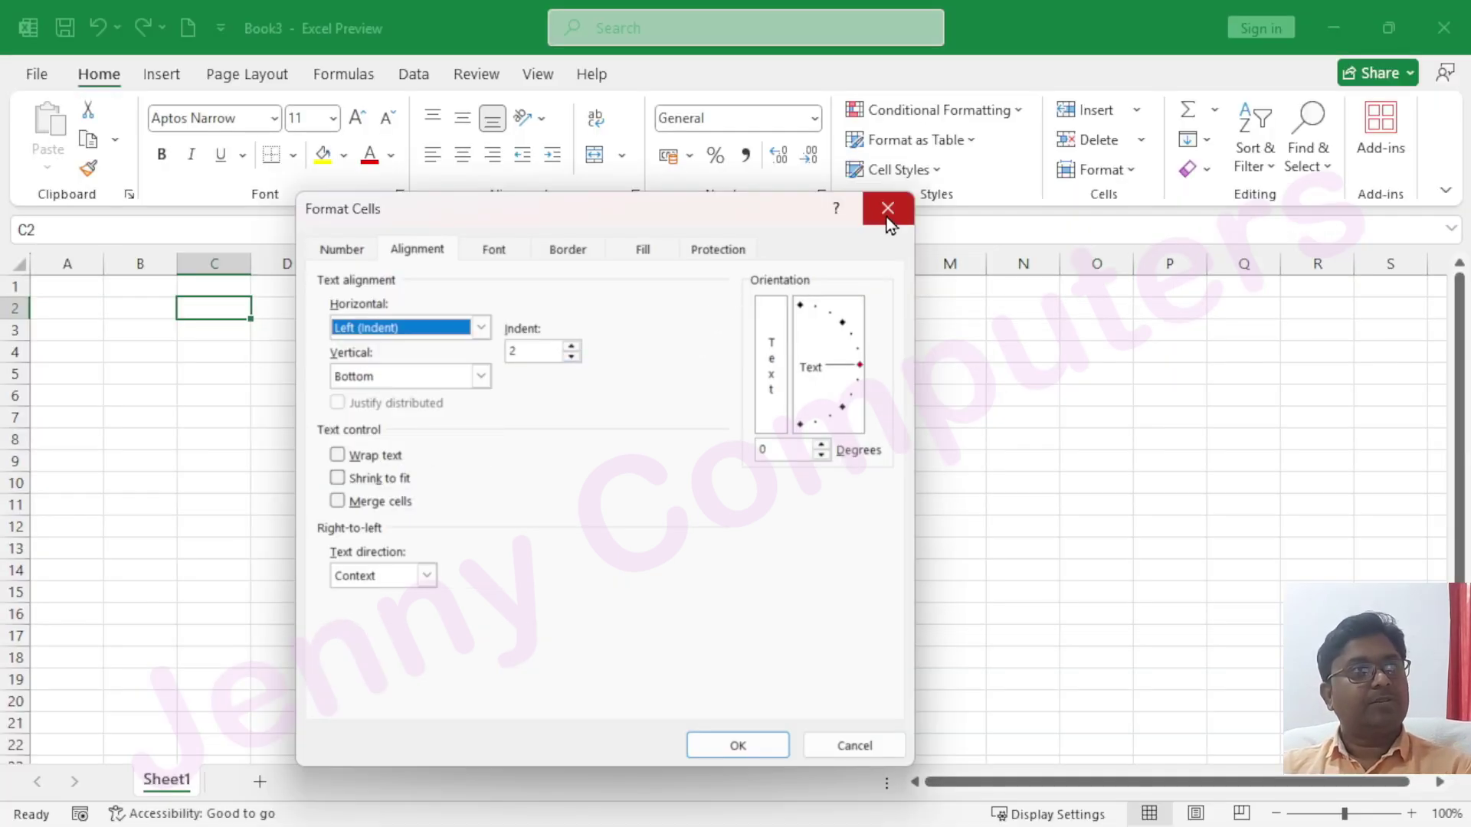
{"action": "left_click", "coordinate": [886, 218]}
Widen column A and raise the whole sheet's font size to 22
{"action": "left_click", "coordinate": [75, 330]}
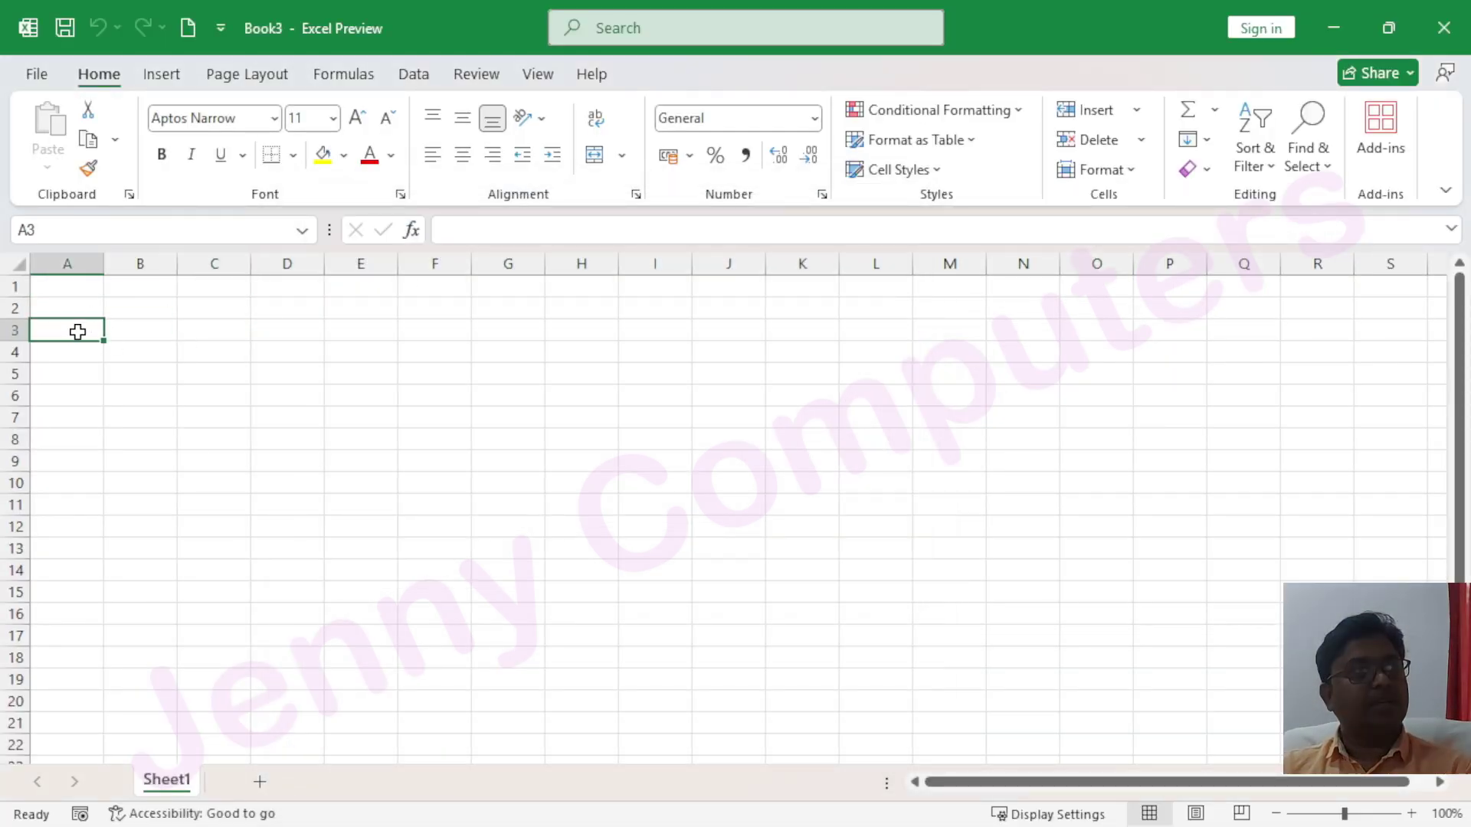
{"action": "left_click_drag", "start_coordinate": [104, 264], "coordinate": [396, 286]}
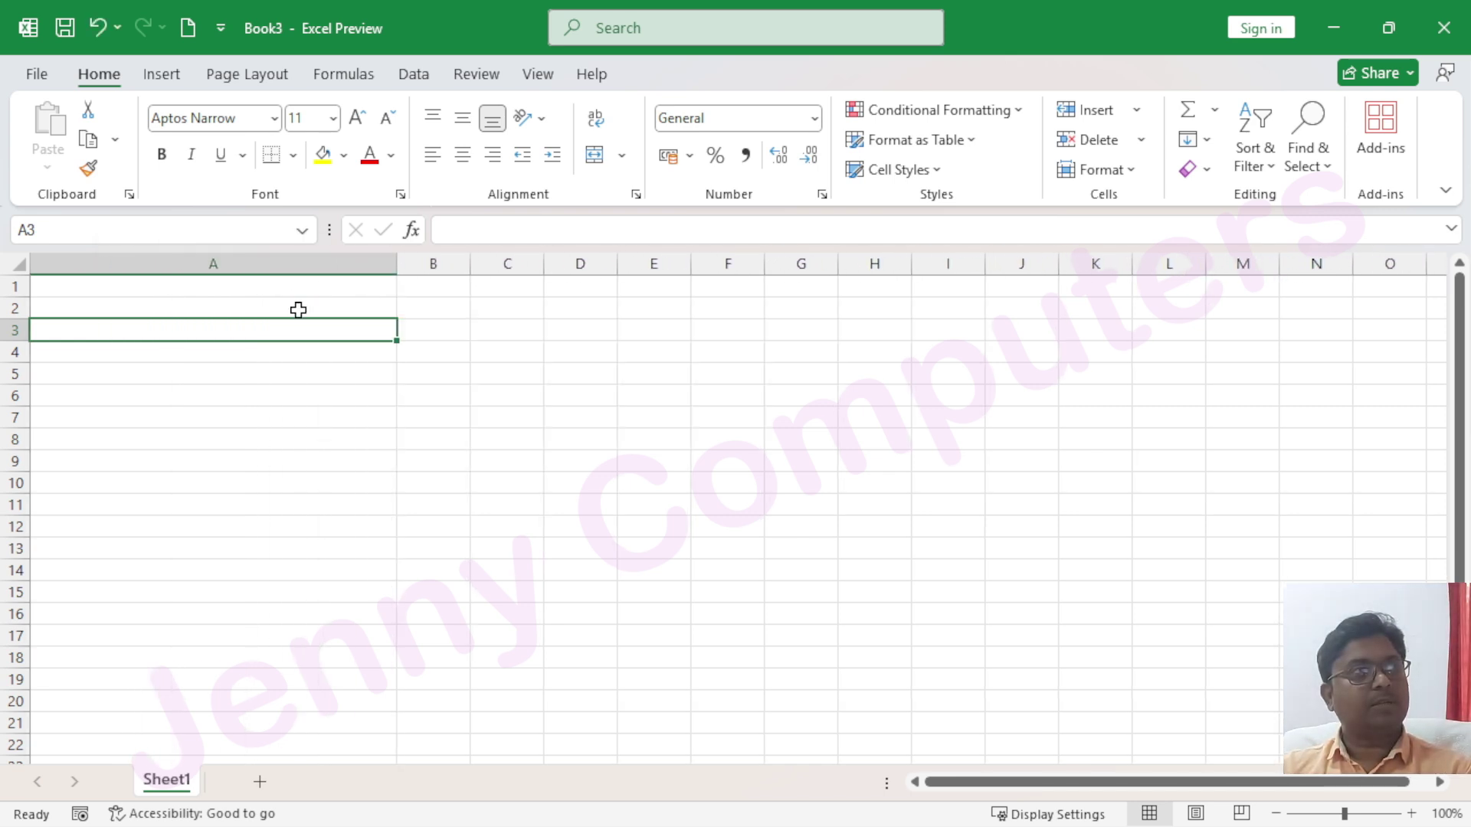
{"action": "left_click", "coordinate": [17, 263]}
{"action": "left_click", "coordinate": [354, 125]}
{"action": "left_click", "coordinate": [354, 125]}
{"action": "left_click", "coordinate": [354, 125]}
{"action": "left_click", "coordinate": [354, 126]}
{"action": "left_click", "coordinate": [354, 126]}
{"action": "left_click", "coordinate": [354, 126]}
Enter headings 'Name of Student' in A2 and 'Course' in B2, widening column B
{"action": "left_click", "coordinate": [205, 371]}
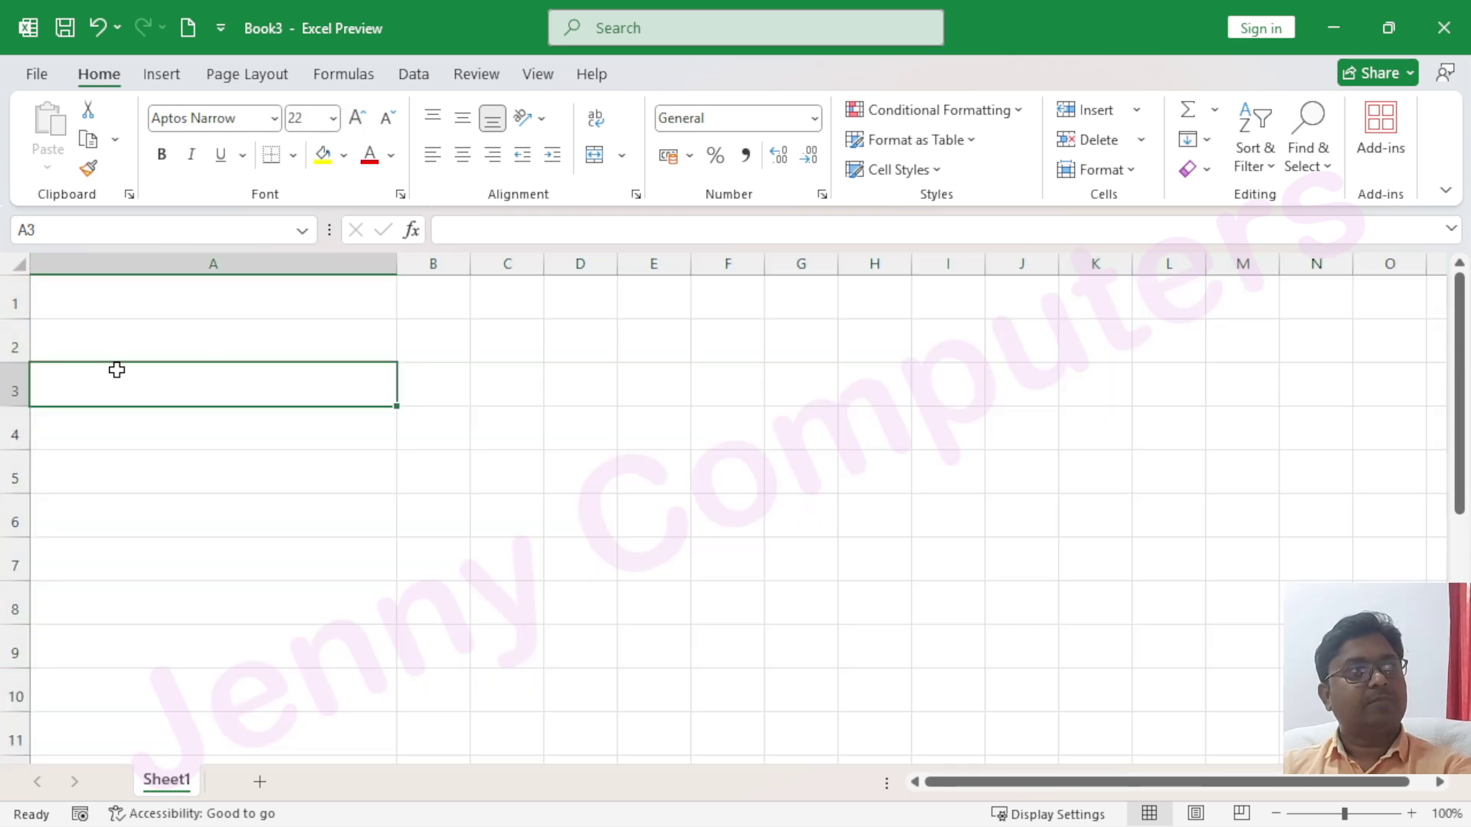
{"action": "left_click", "coordinate": [88, 334]}
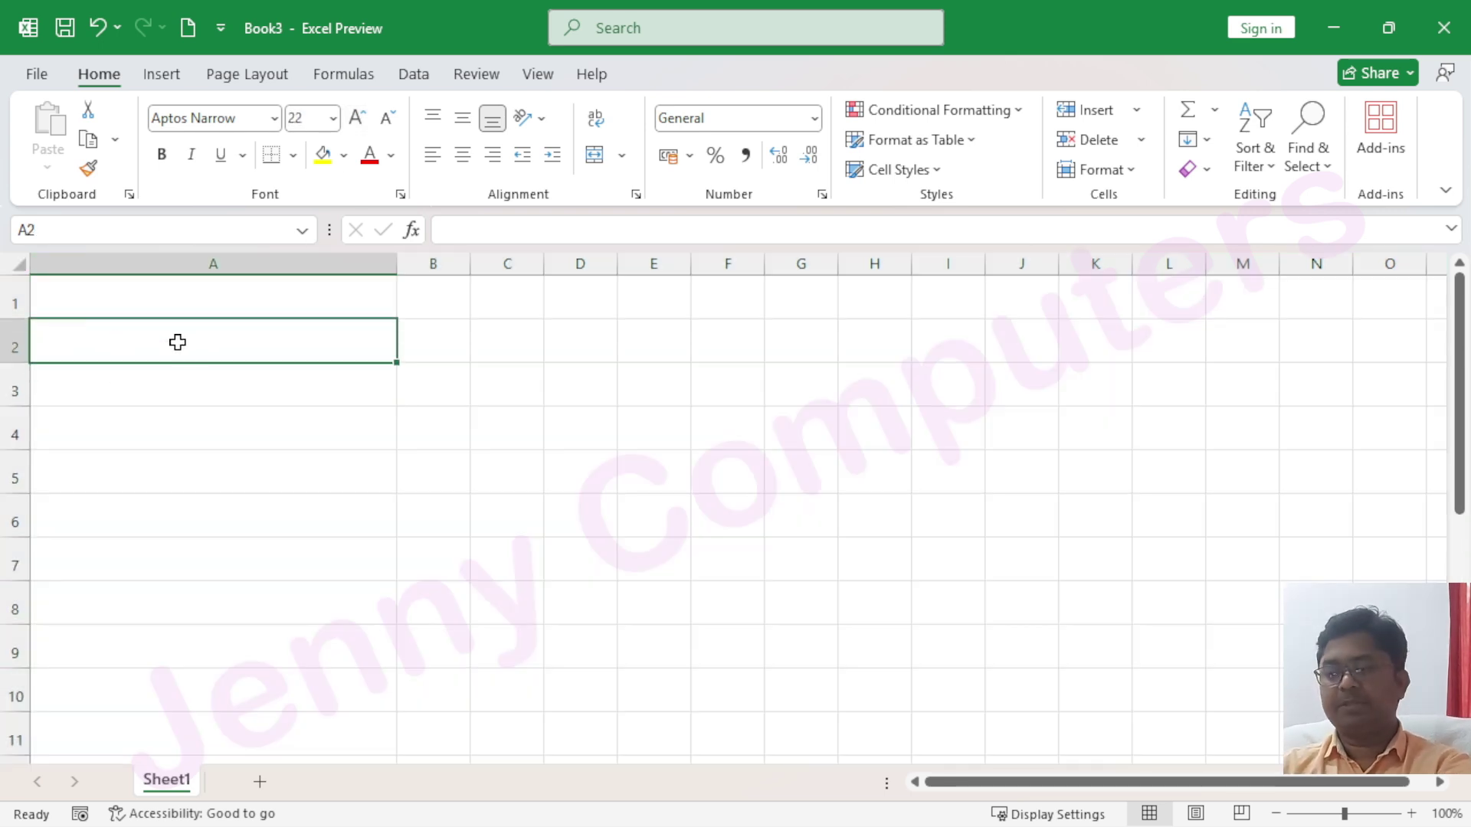
{"action": "type", "text": "Name of Student"}
{"action": "key", "text": "Tab"}
{"action": "type", "text": "Cours"}
{"action": "key", "text": "Tab"}
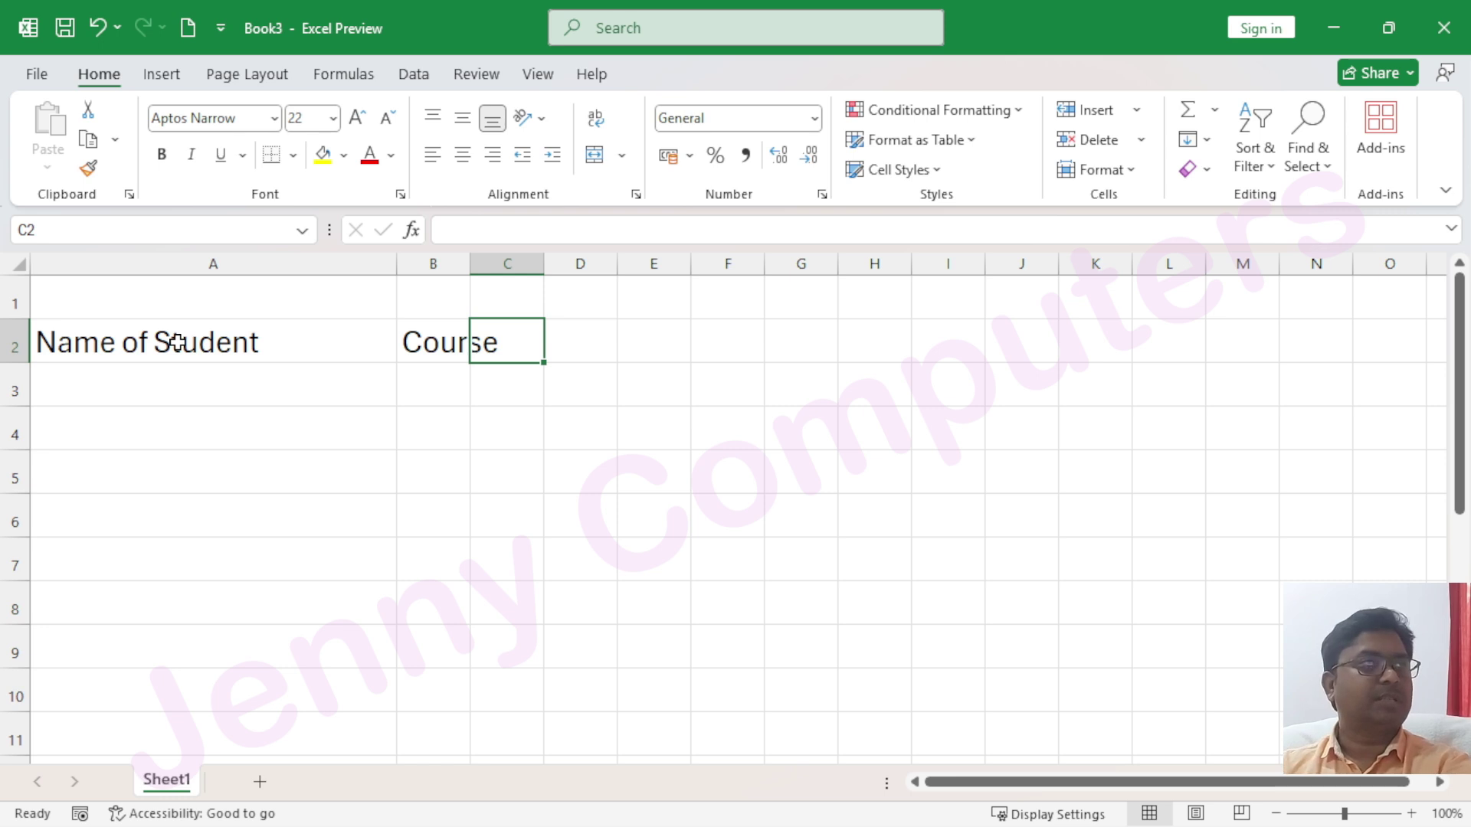
{"action": "left_click_drag", "start_coordinate": [470, 264], "coordinate": [511, 263]}
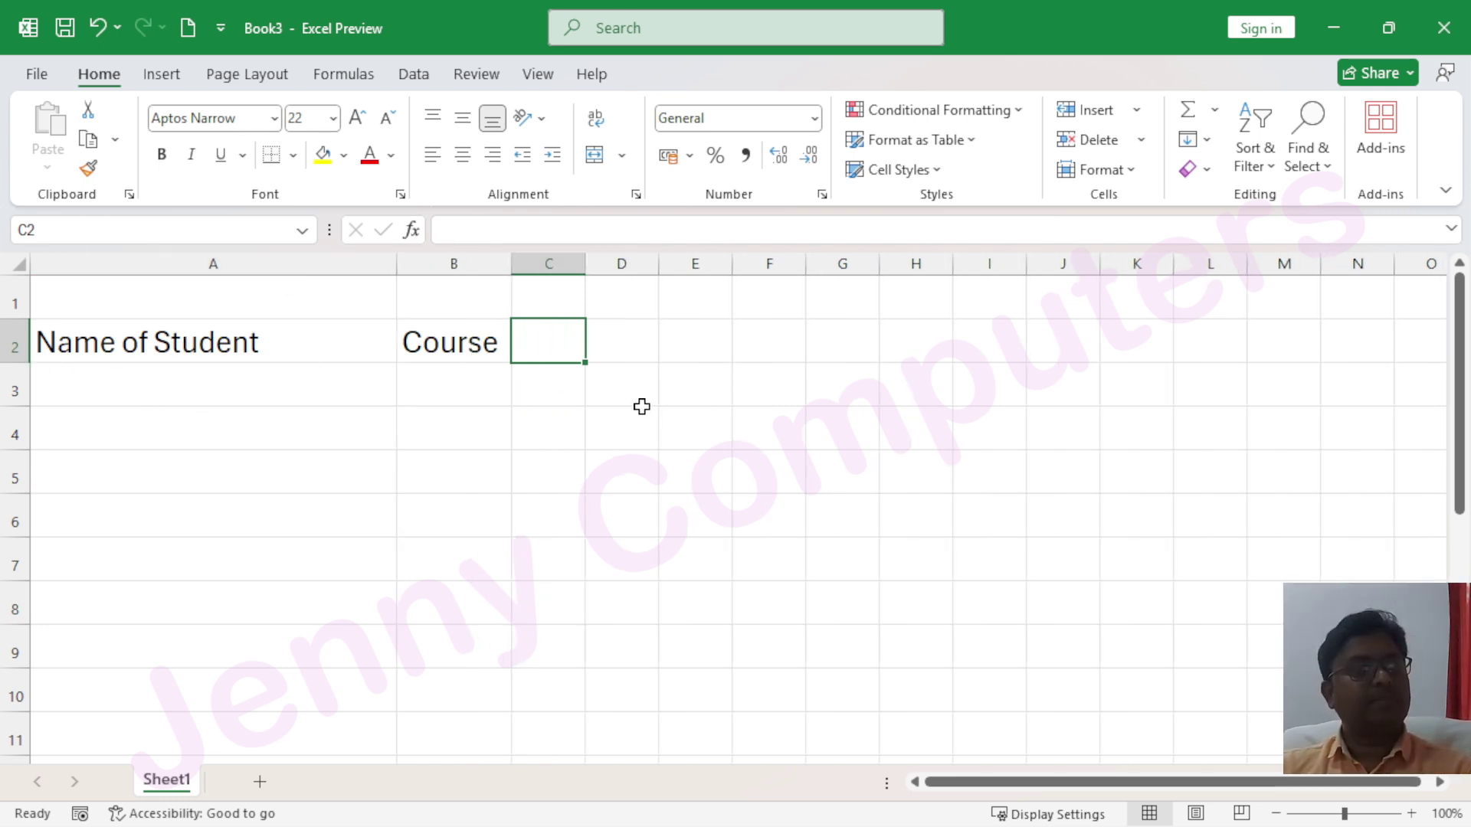
{"action": "left_click", "coordinate": [57, 380]}
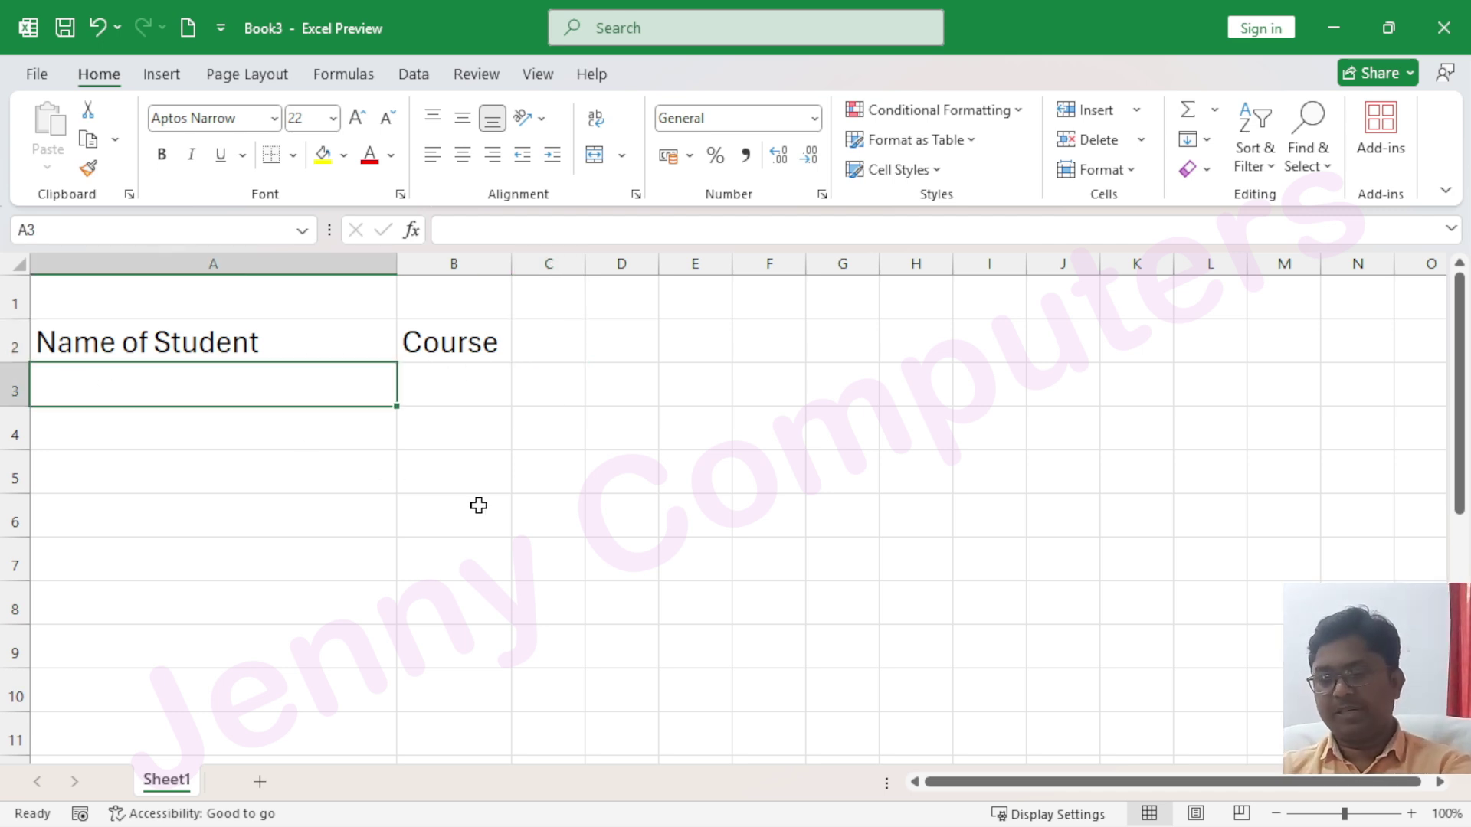
Enter '=' in A3, then select A3:B3 and open its alignment settings
{"action": "type", "text": "="}
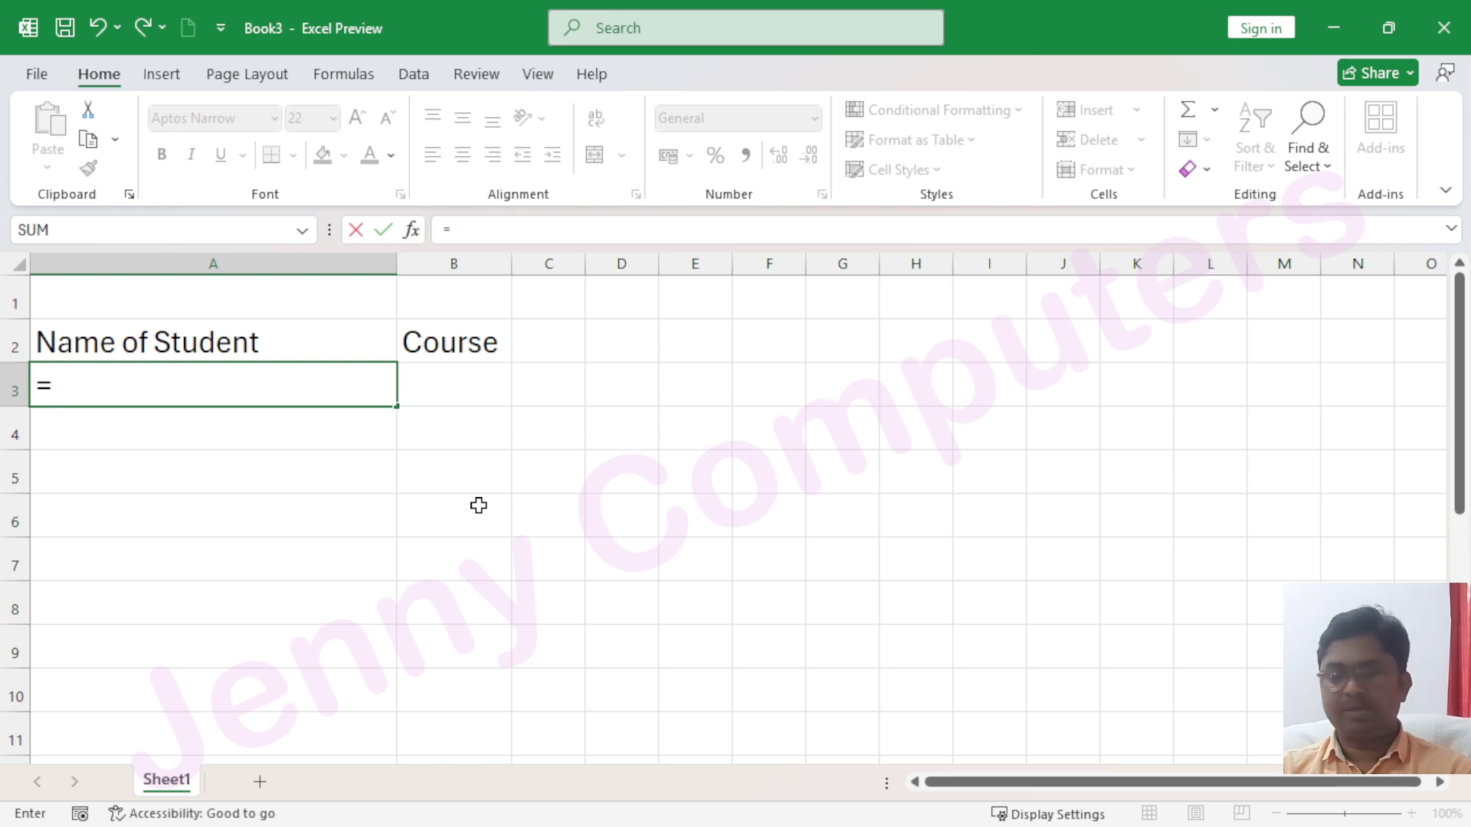
{"action": "key", "text": "Return"}
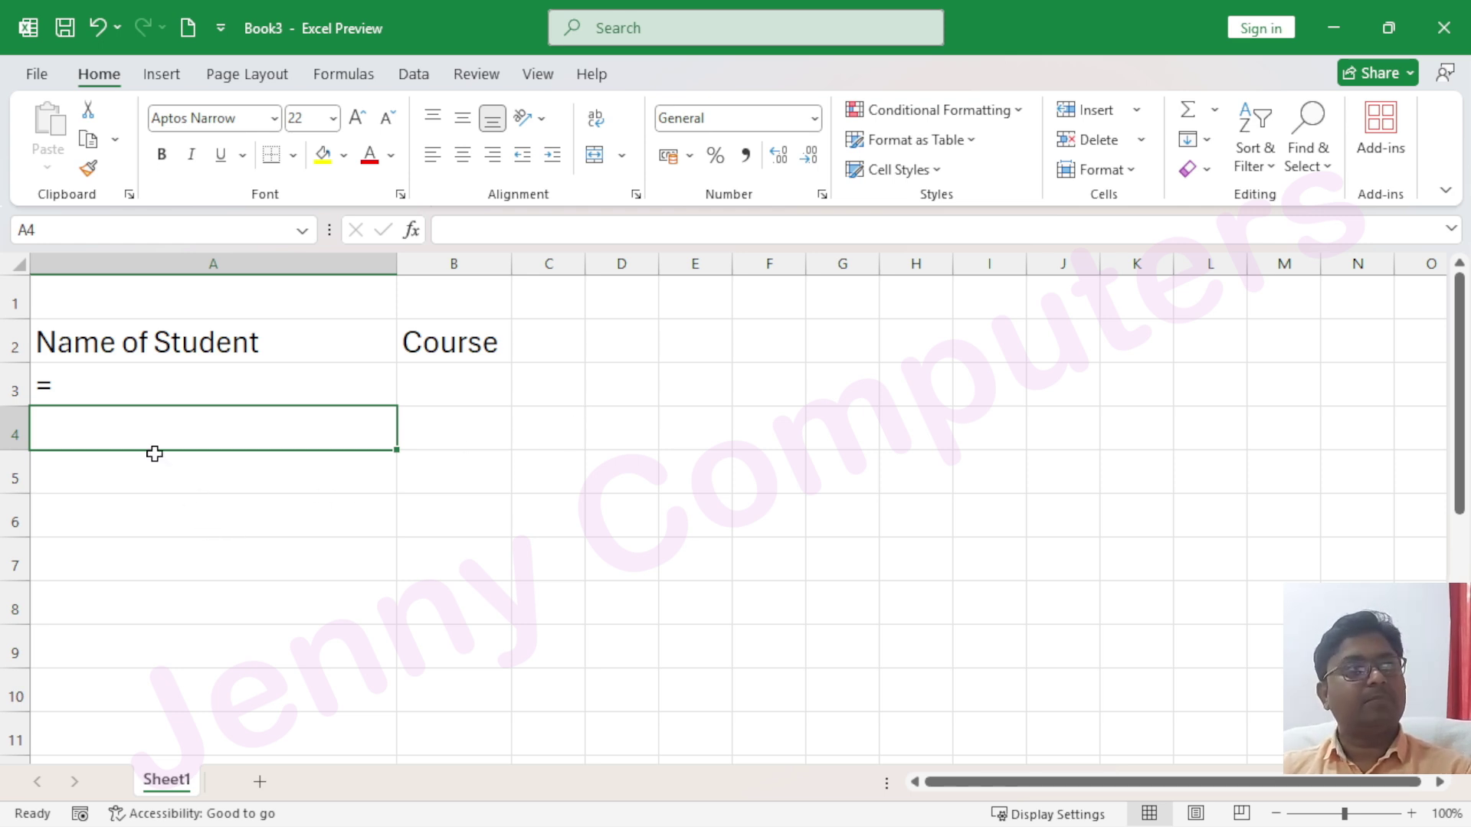
{"action": "left_click", "coordinate": [119, 387]}
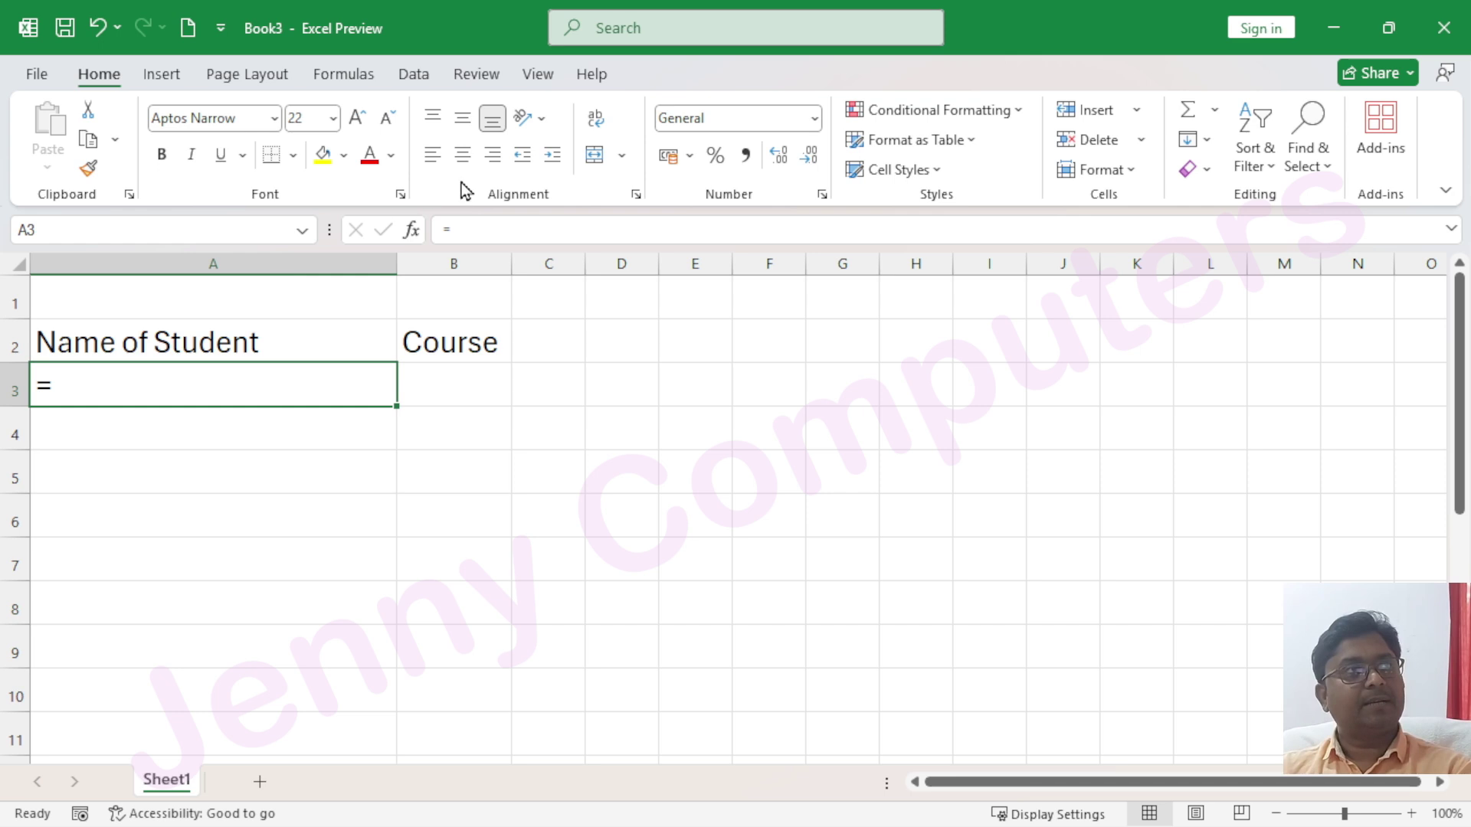
{"action": "left_click_drag", "start_coordinate": [261, 378], "coordinate": [437, 384]}
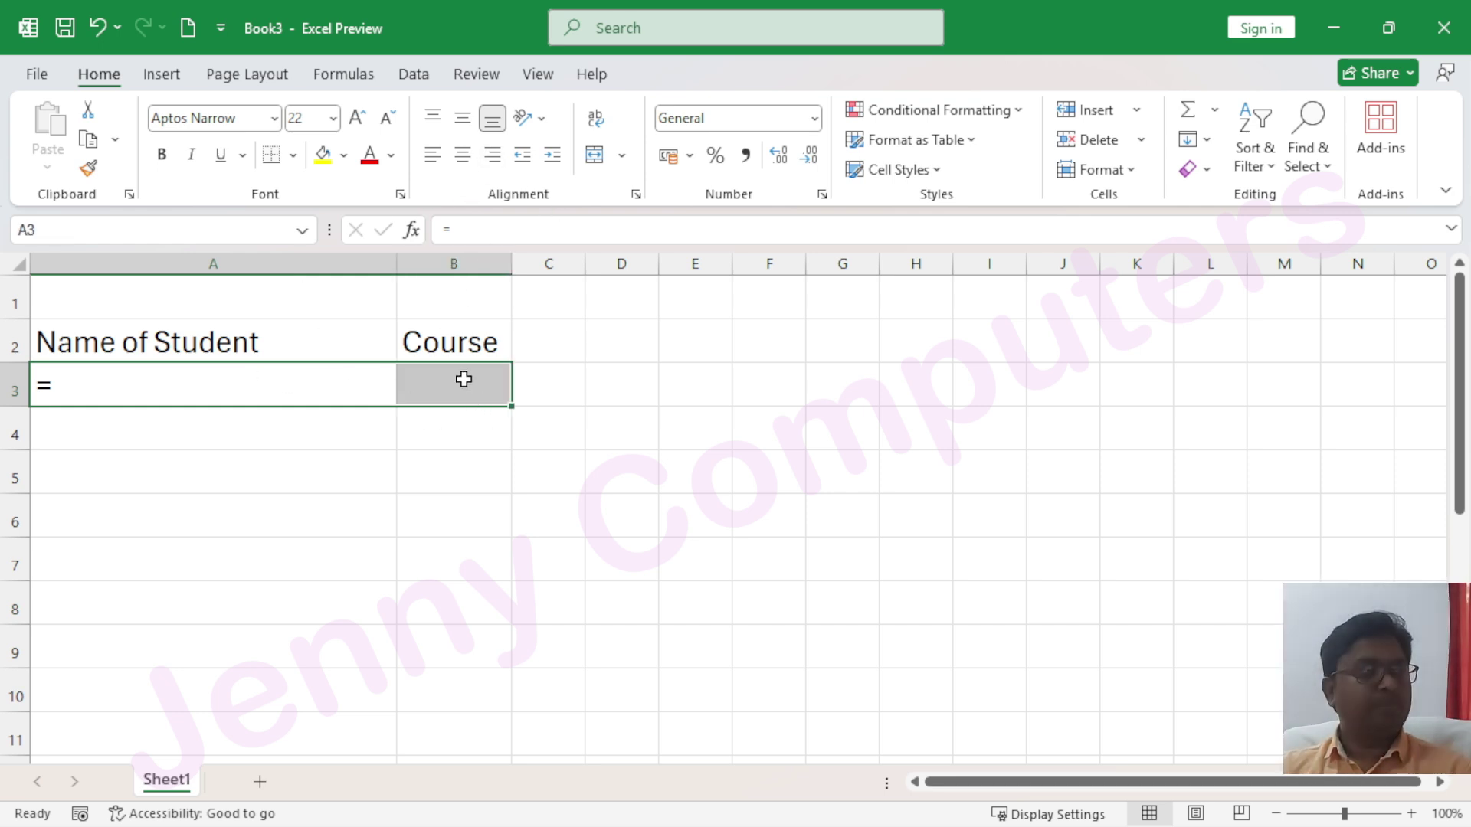
{"action": "left_click", "coordinate": [98, 388]}
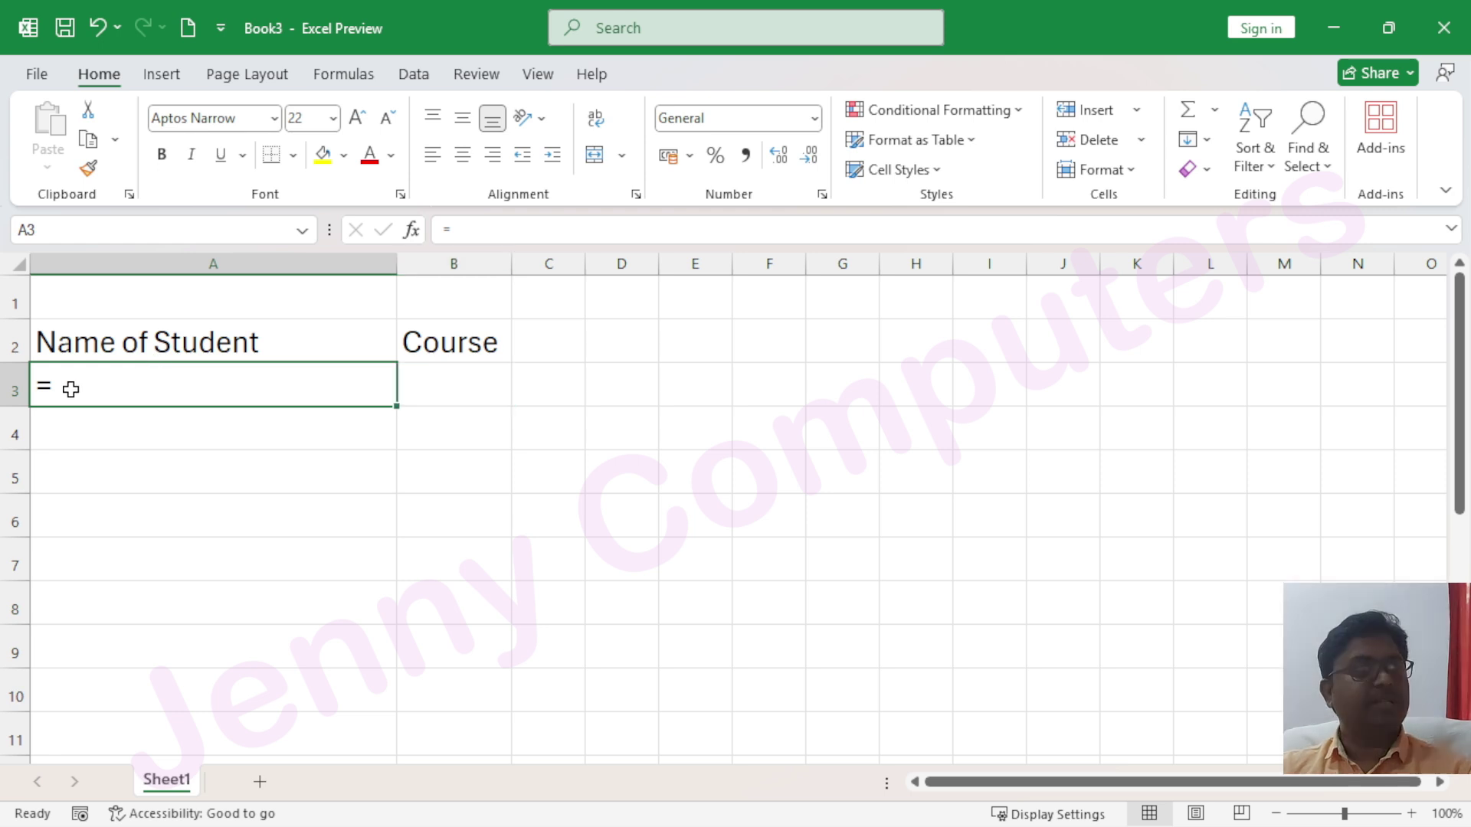
{"action": "left_click_drag", "start_coordinate": [96, 385], "coordinate": [421, 378]}
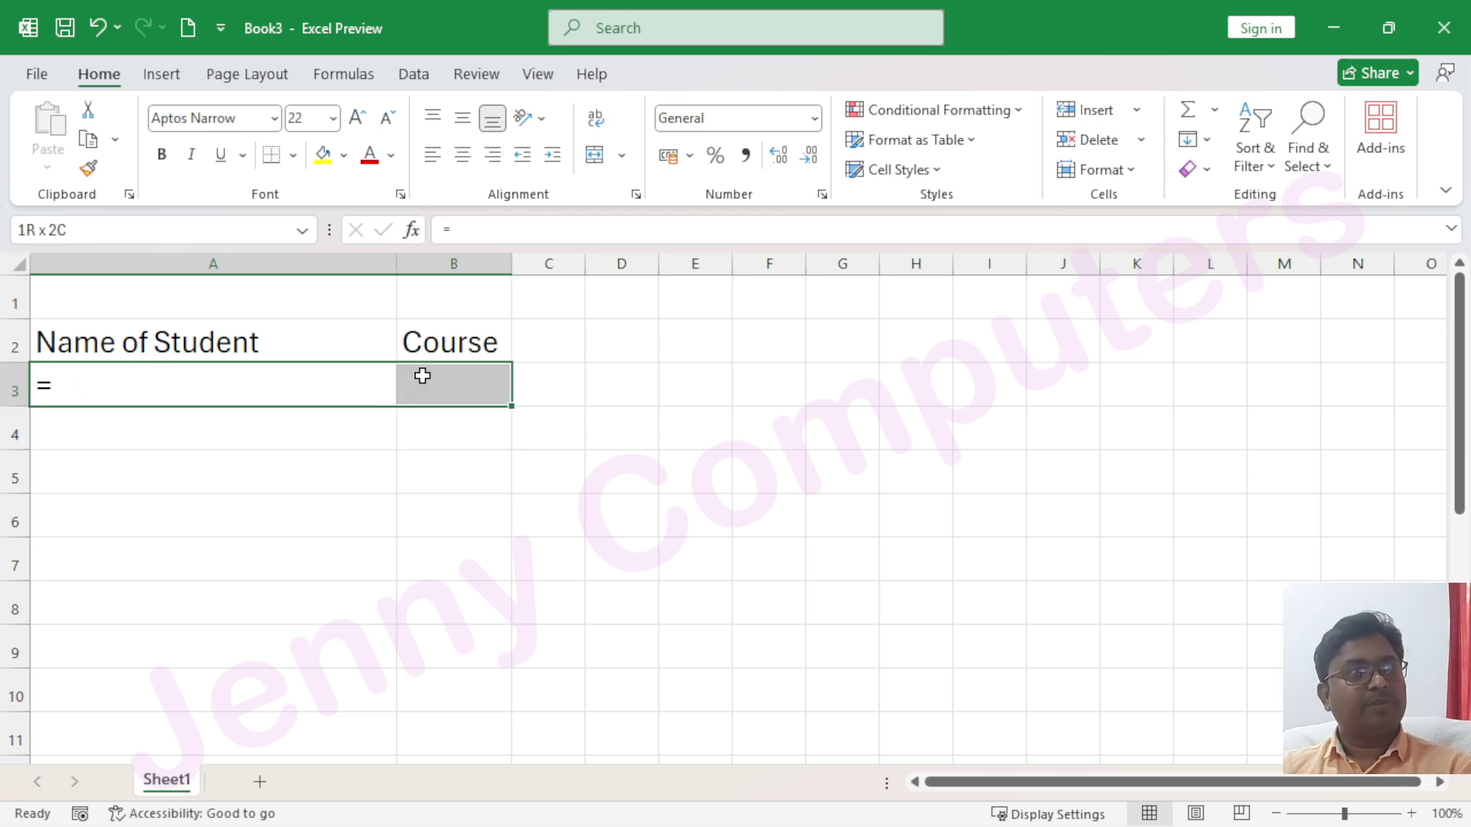
{"action": "left_click", "coordinate": [636, 196]}
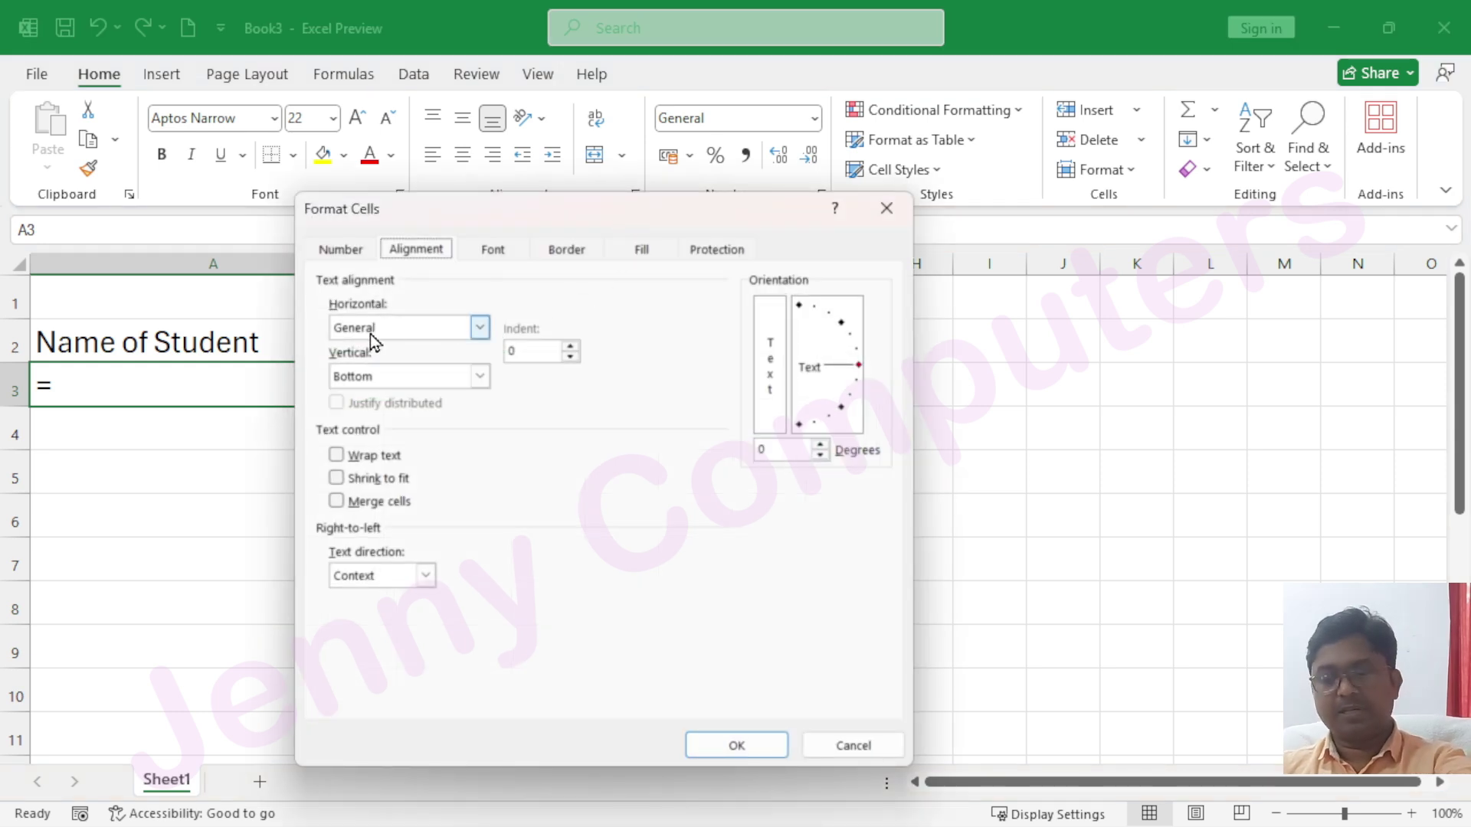
Apply Fill horizontal alignment to A3:B3 so the equals sign repeats across both cells
{"action": "left_click", "coordinate": [410, 327]}
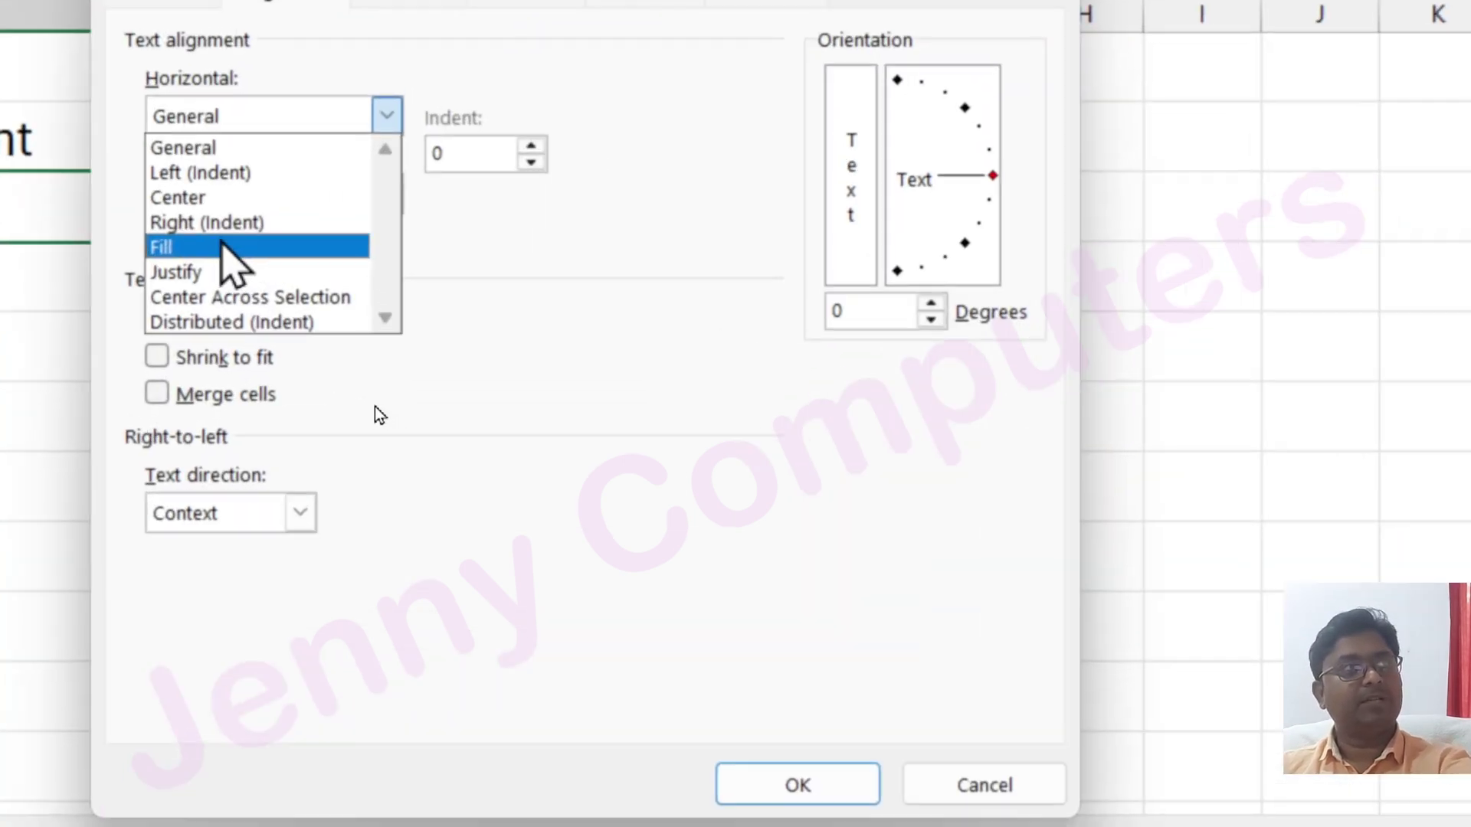
{"action": "left_click", "coordinate": [175, 252]}
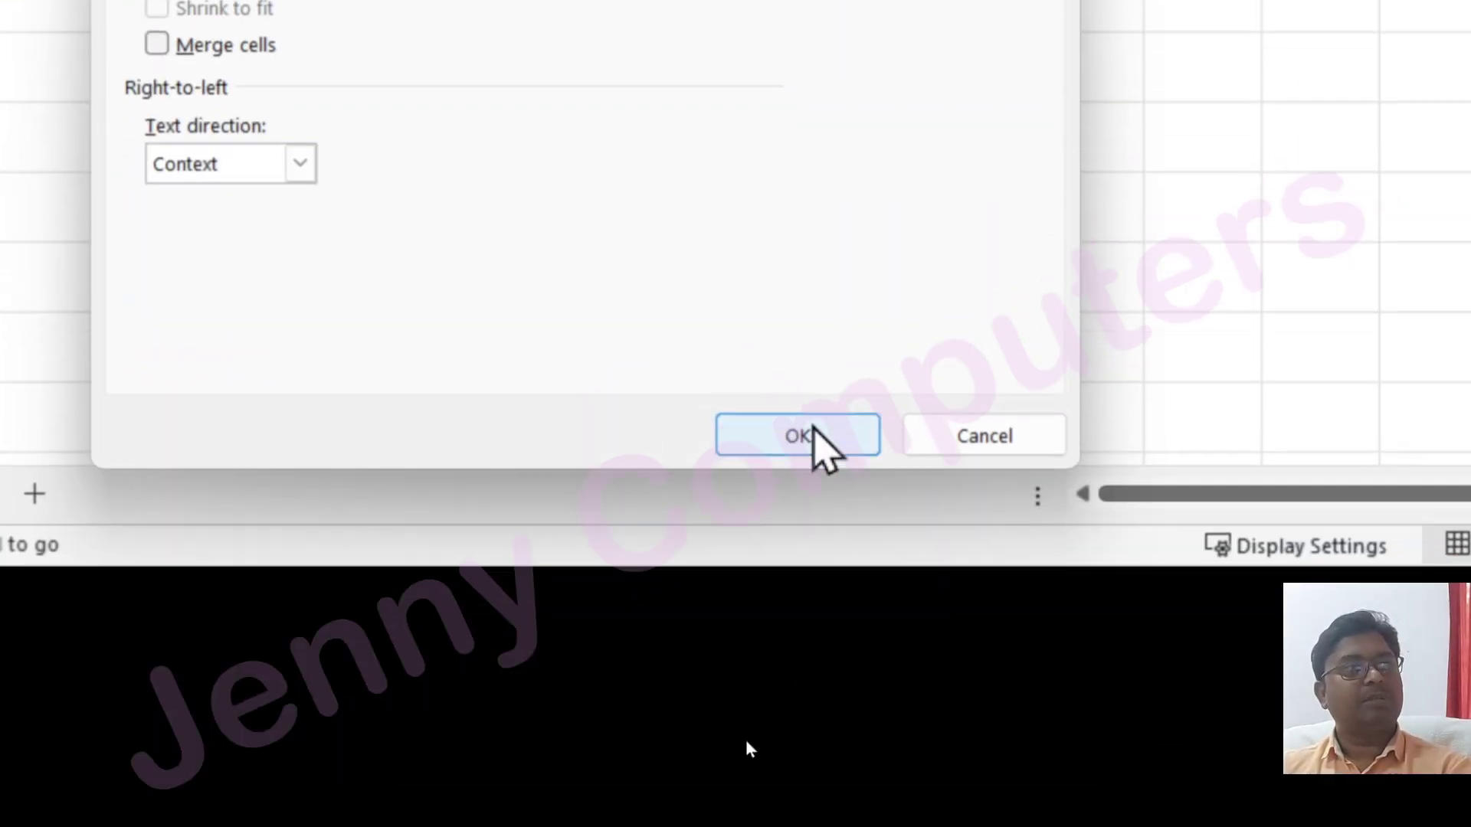
{"action": "left_click", "coordinate": [806, 783]}
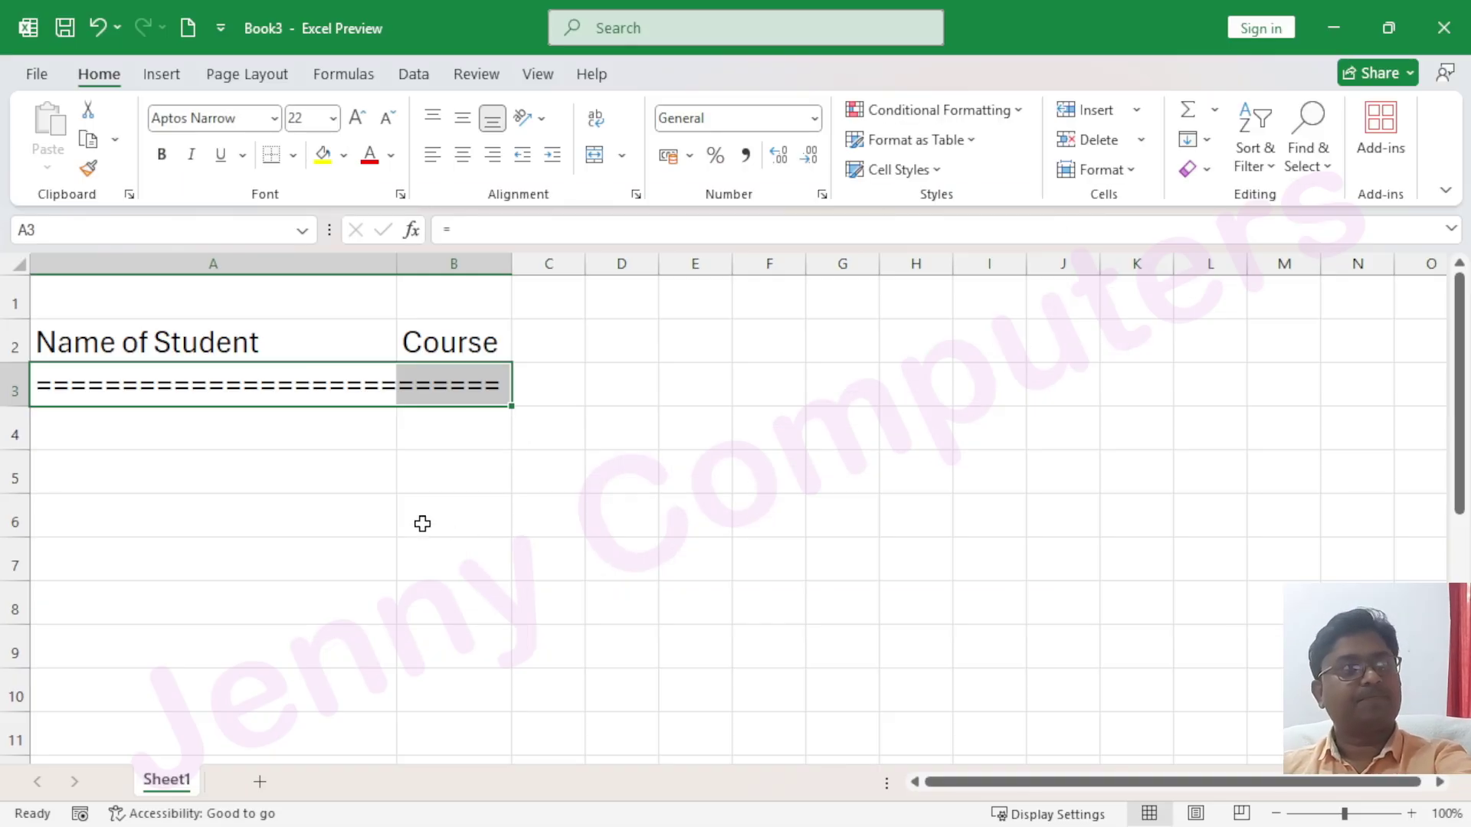
{"action": "left_click", "coordinate": [354, 485]}
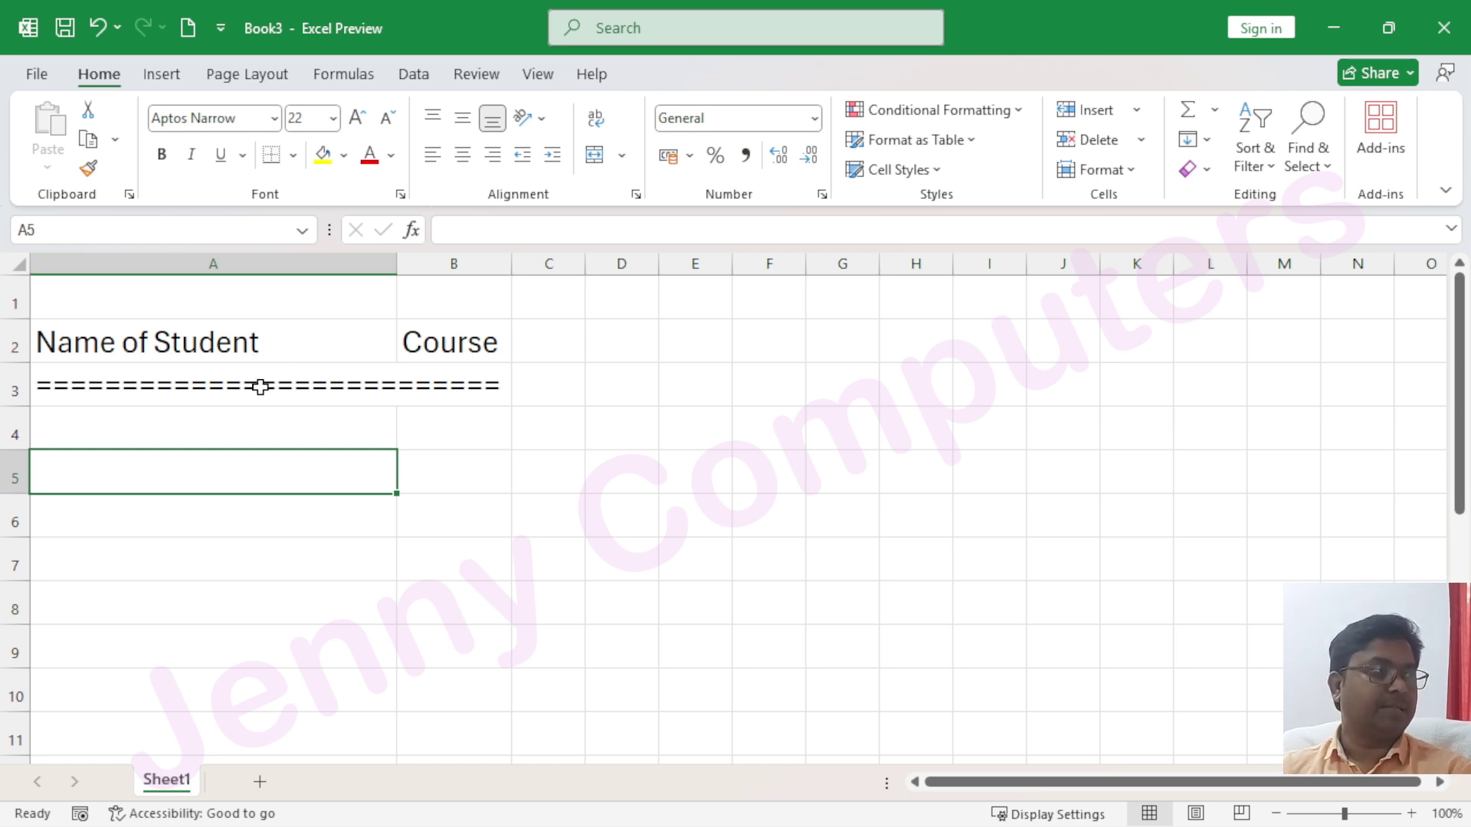
Enter '#' and then '123' in A3 to see the Fill alignment repeat them
{"action": "left_click", "coordinate": [260, 387]}
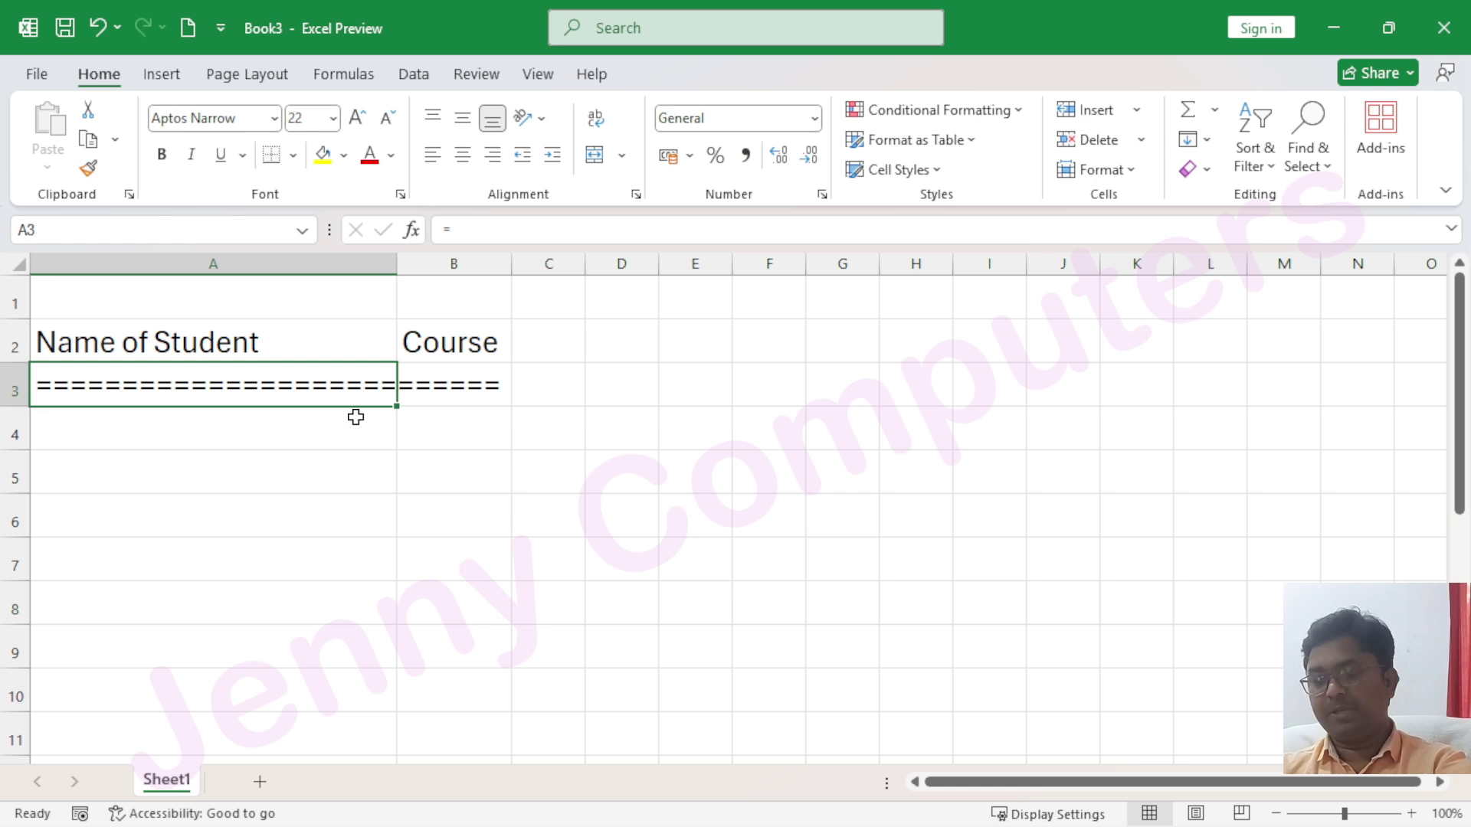
{"action": "type", "text": "#"}
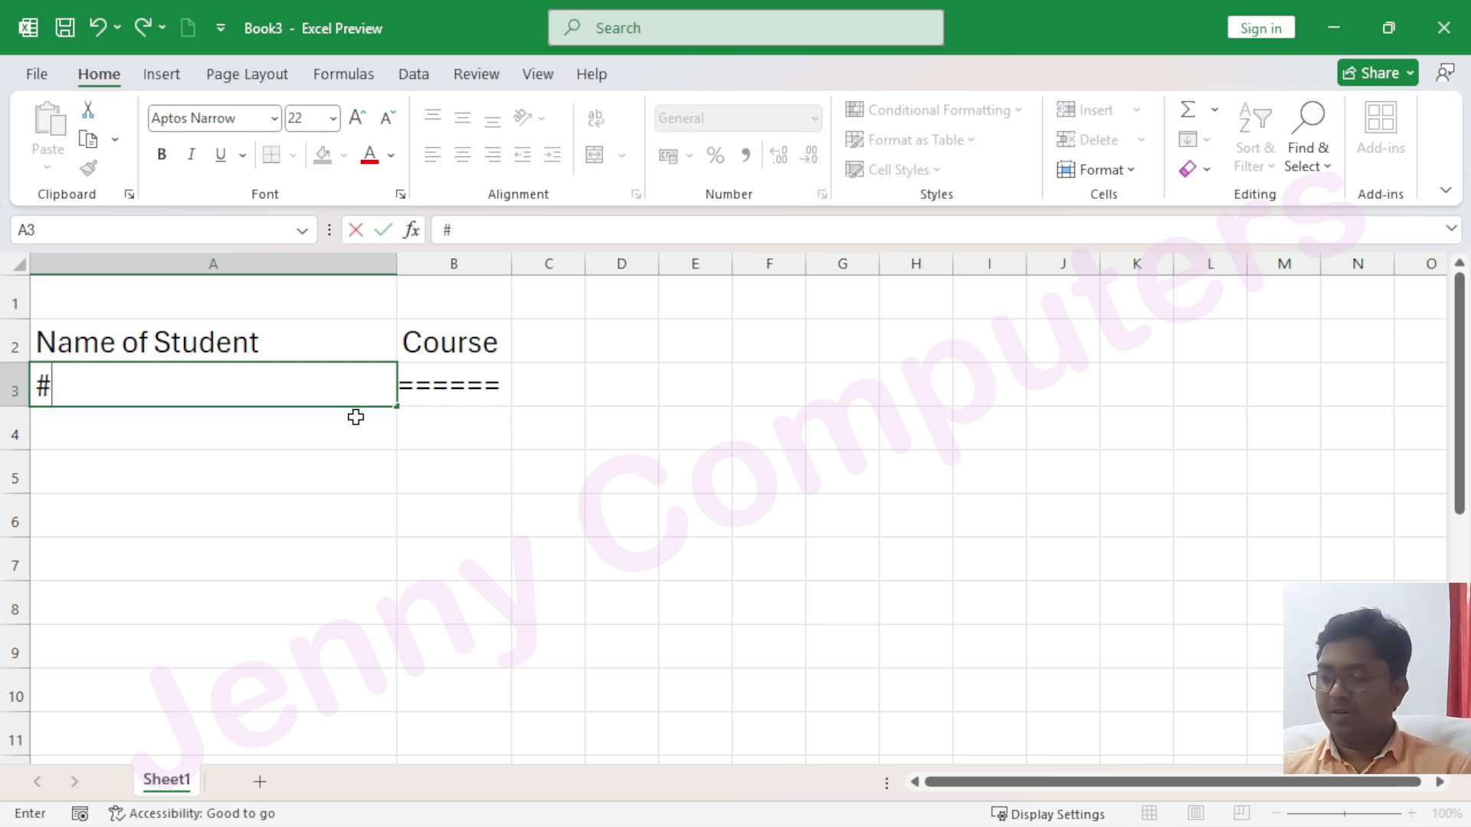
{"action": "key", "text": "Return"}
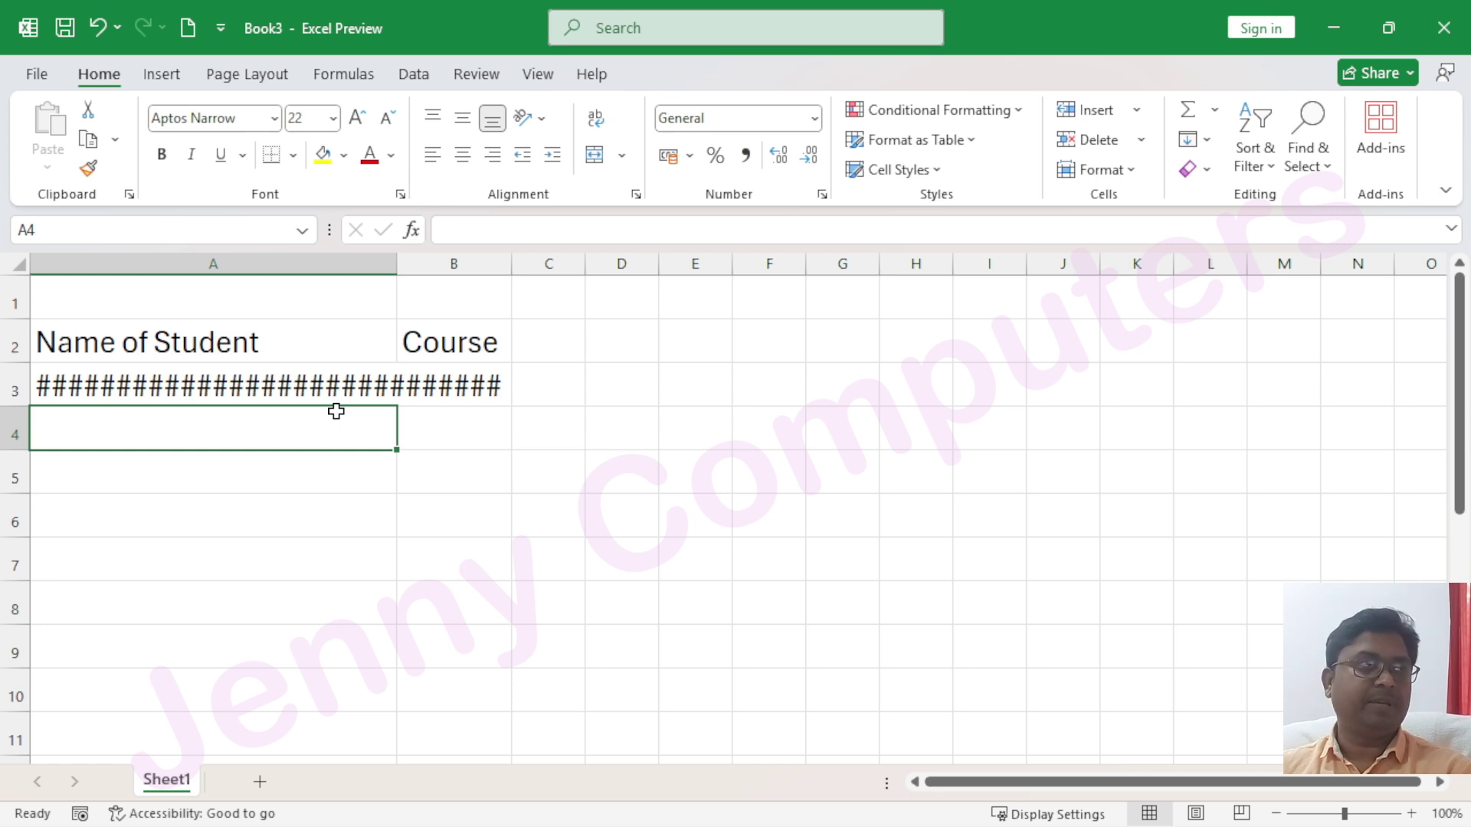
{"action": "left_click", "coordinate": [97, 386]}
{"action": "type", "text": "123"}
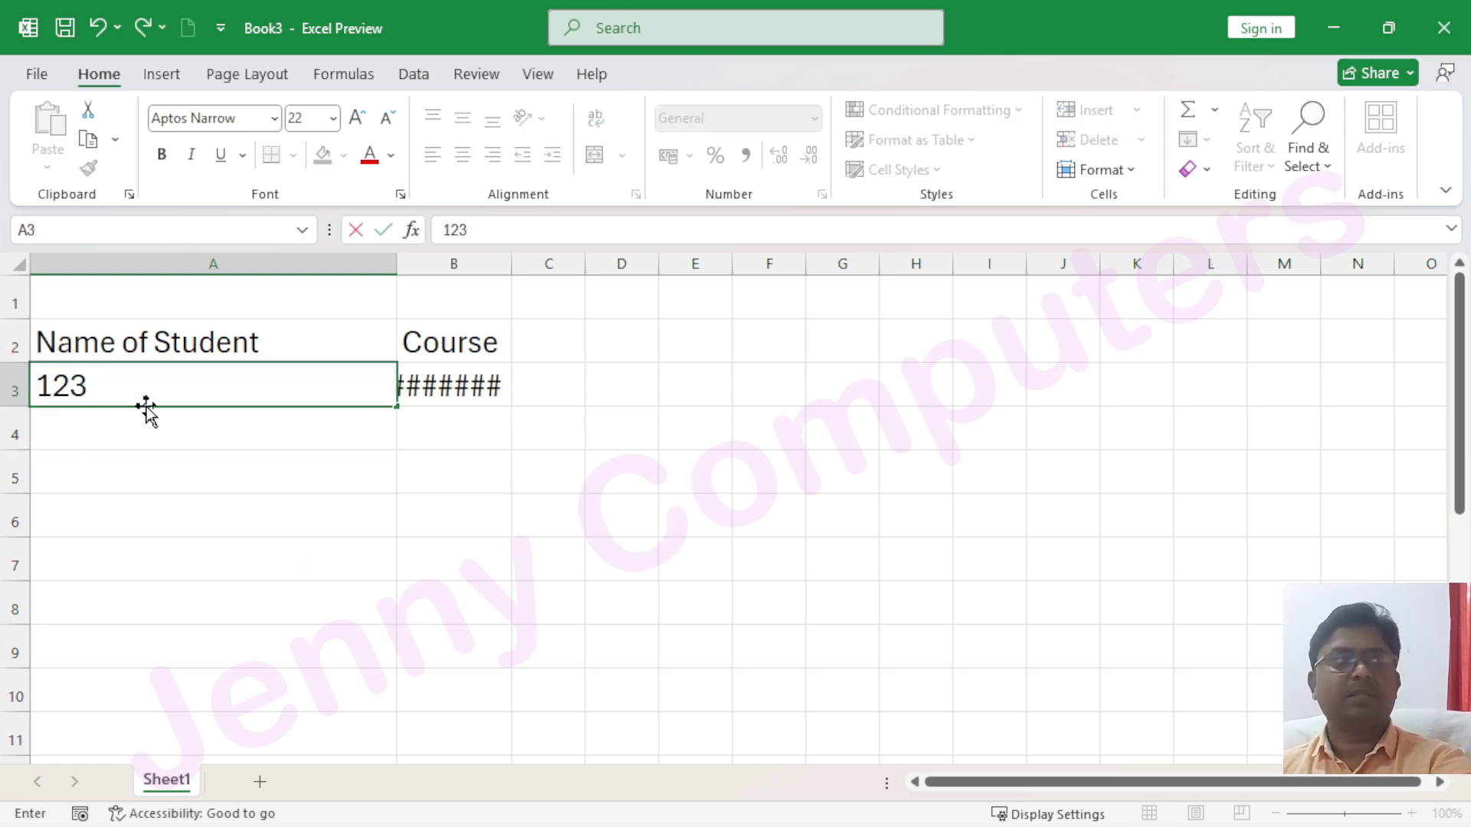
{"action": "key", "text": "Return"}
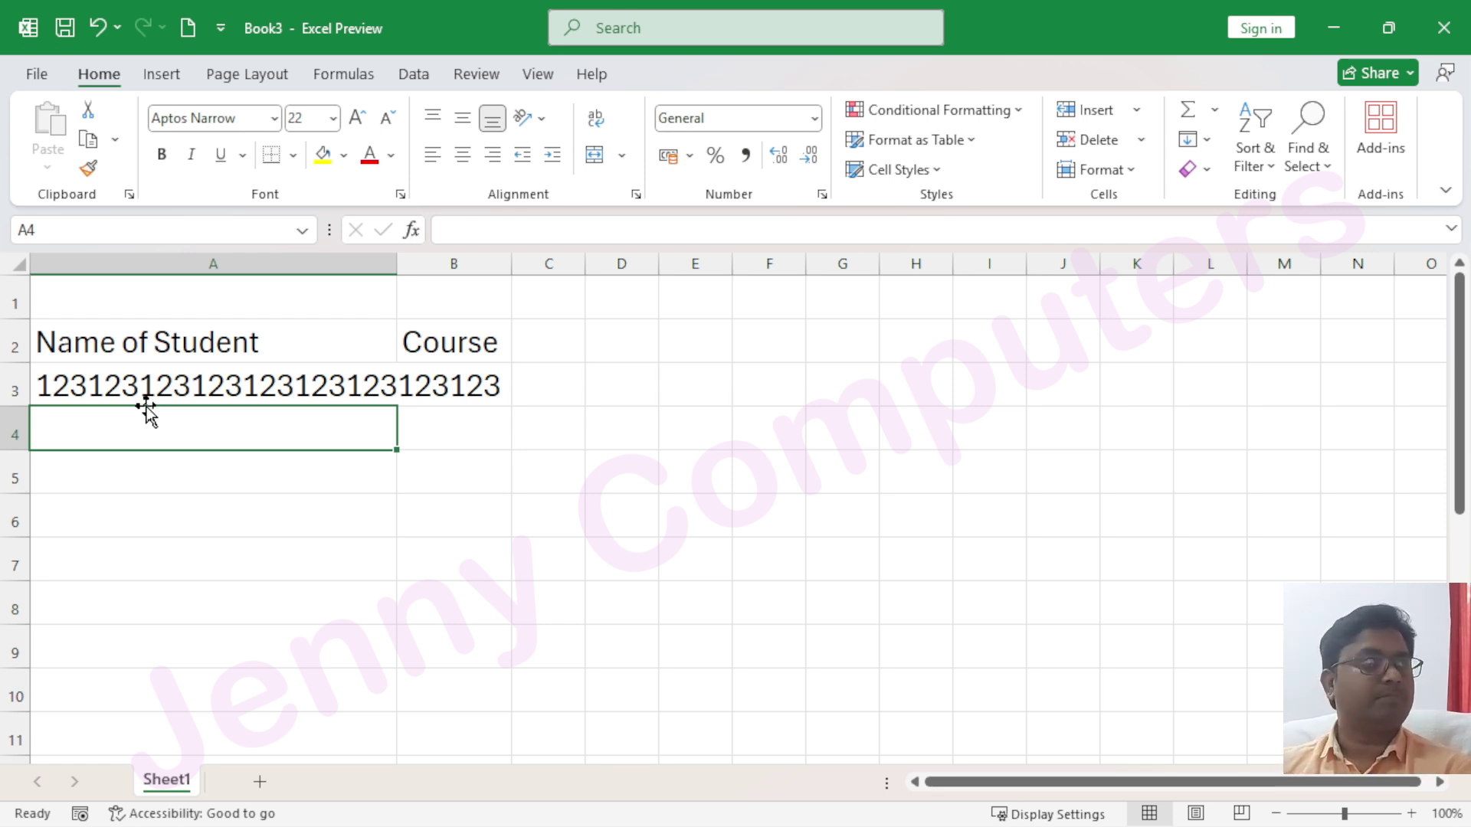
Clear the contents of cell A3
{"action": "left_click", "coordinate": [75, 379]}
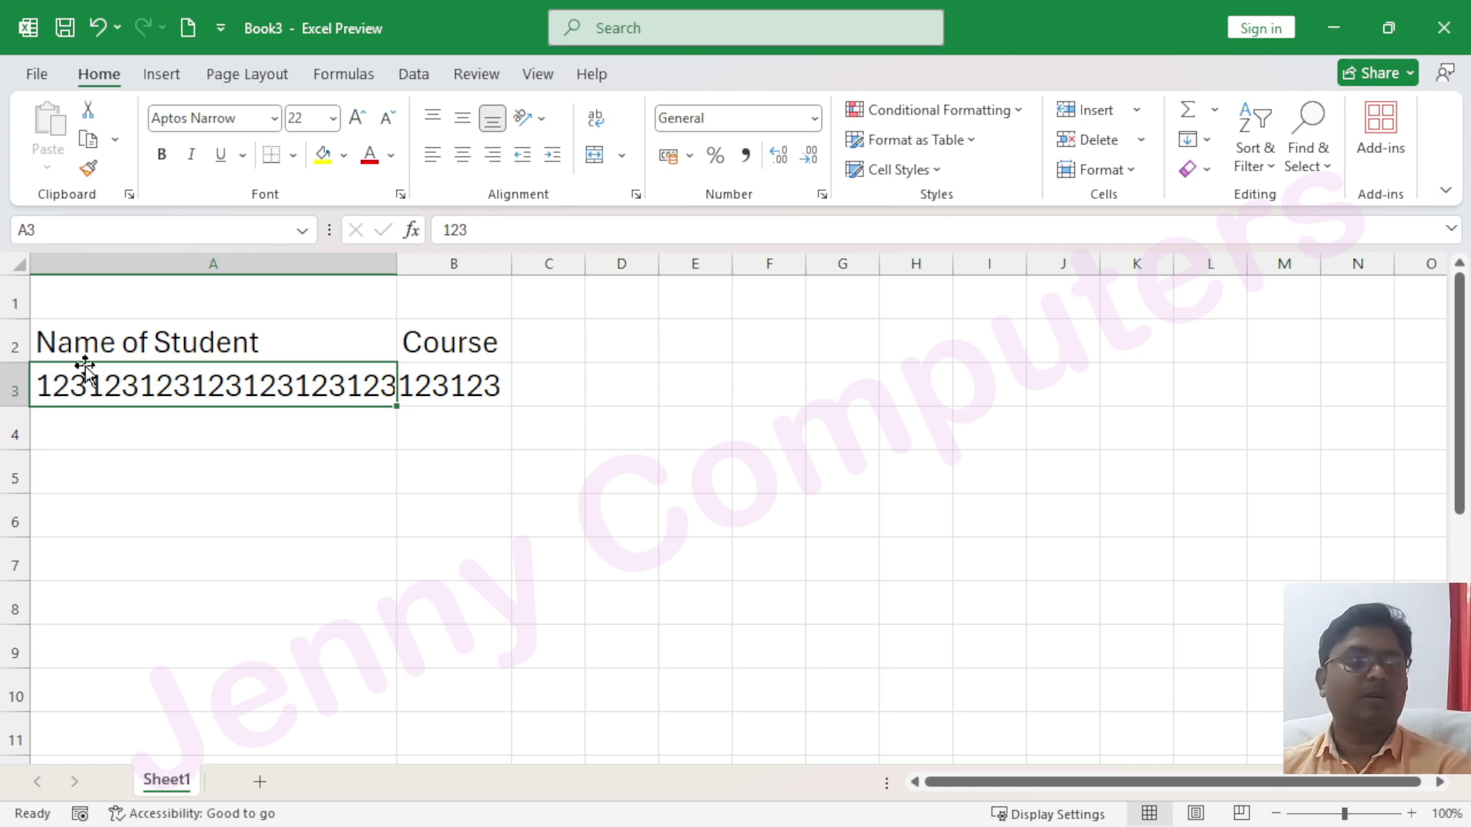
{"action": "key", "text": "Delete"}
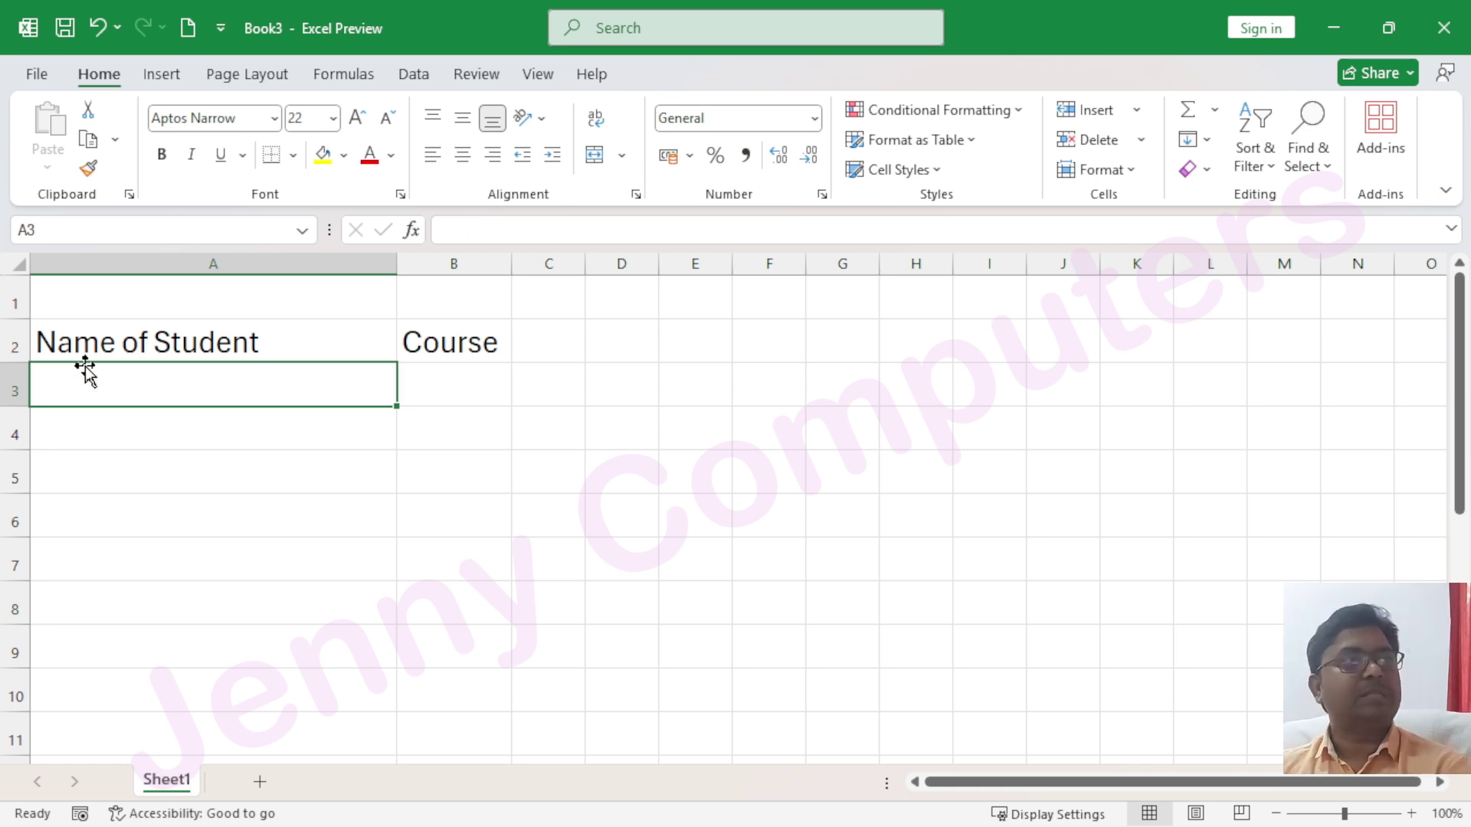
{"action": "left_click", "coordinate": [148, 476]}
{"action": "left_click", "coordinate": [99, 388]}
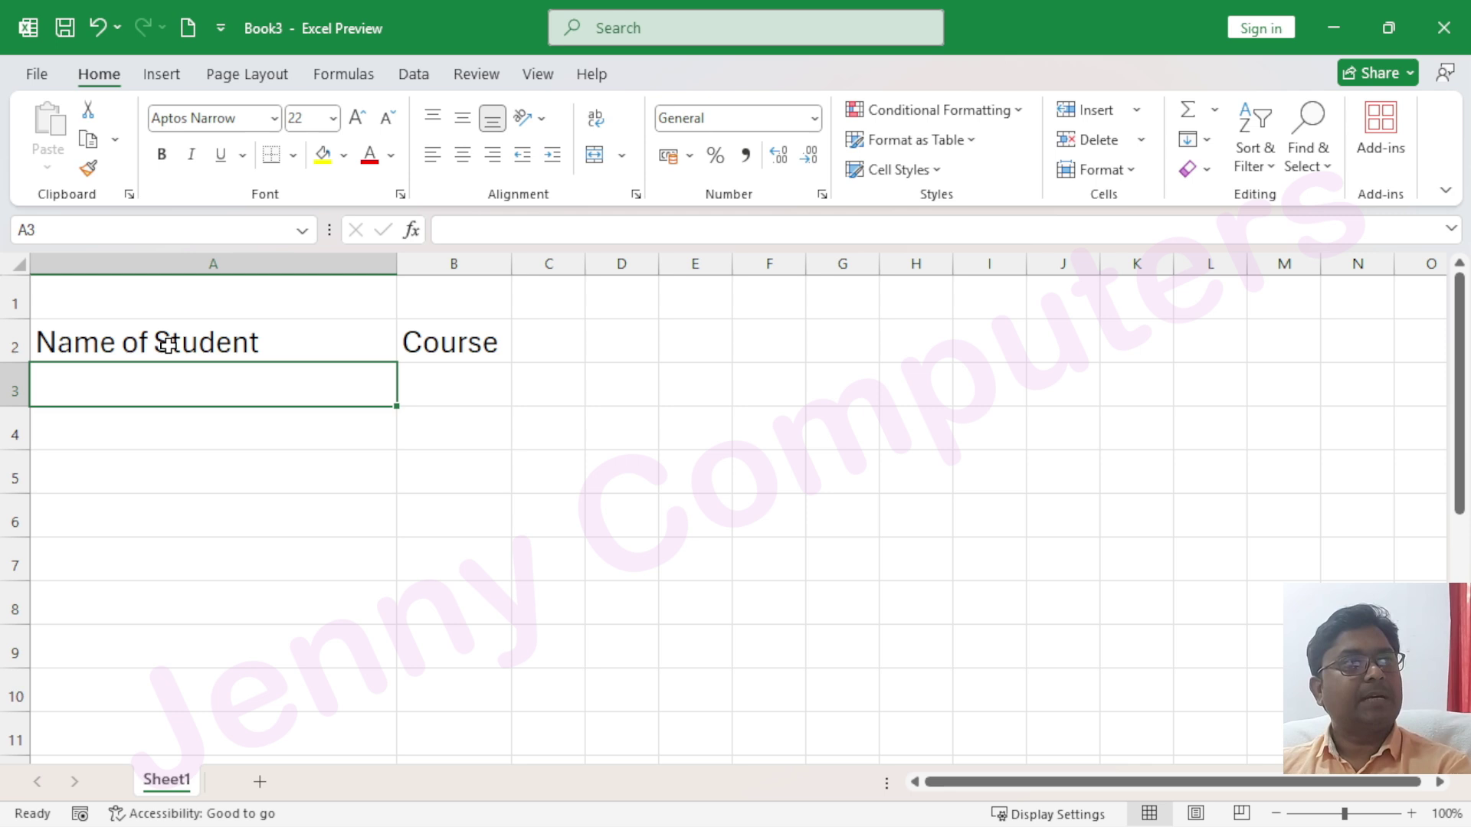
{"action": "left_click", "coordinate": [238, 334]}
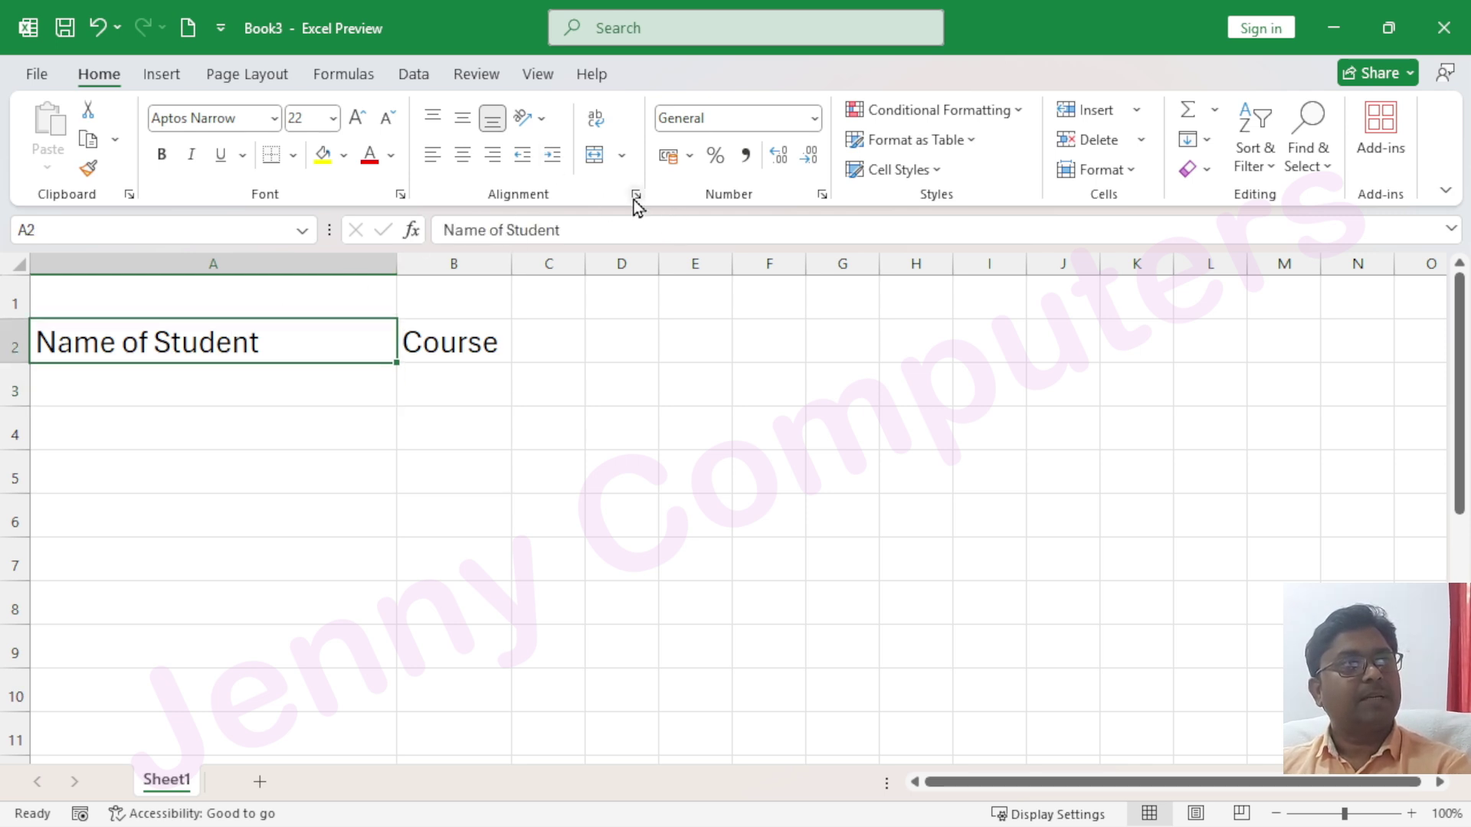
{"action": "left_click", "coordinate": [635, 195]}
{"action": "left_click", "coordinate": [479, 330]}
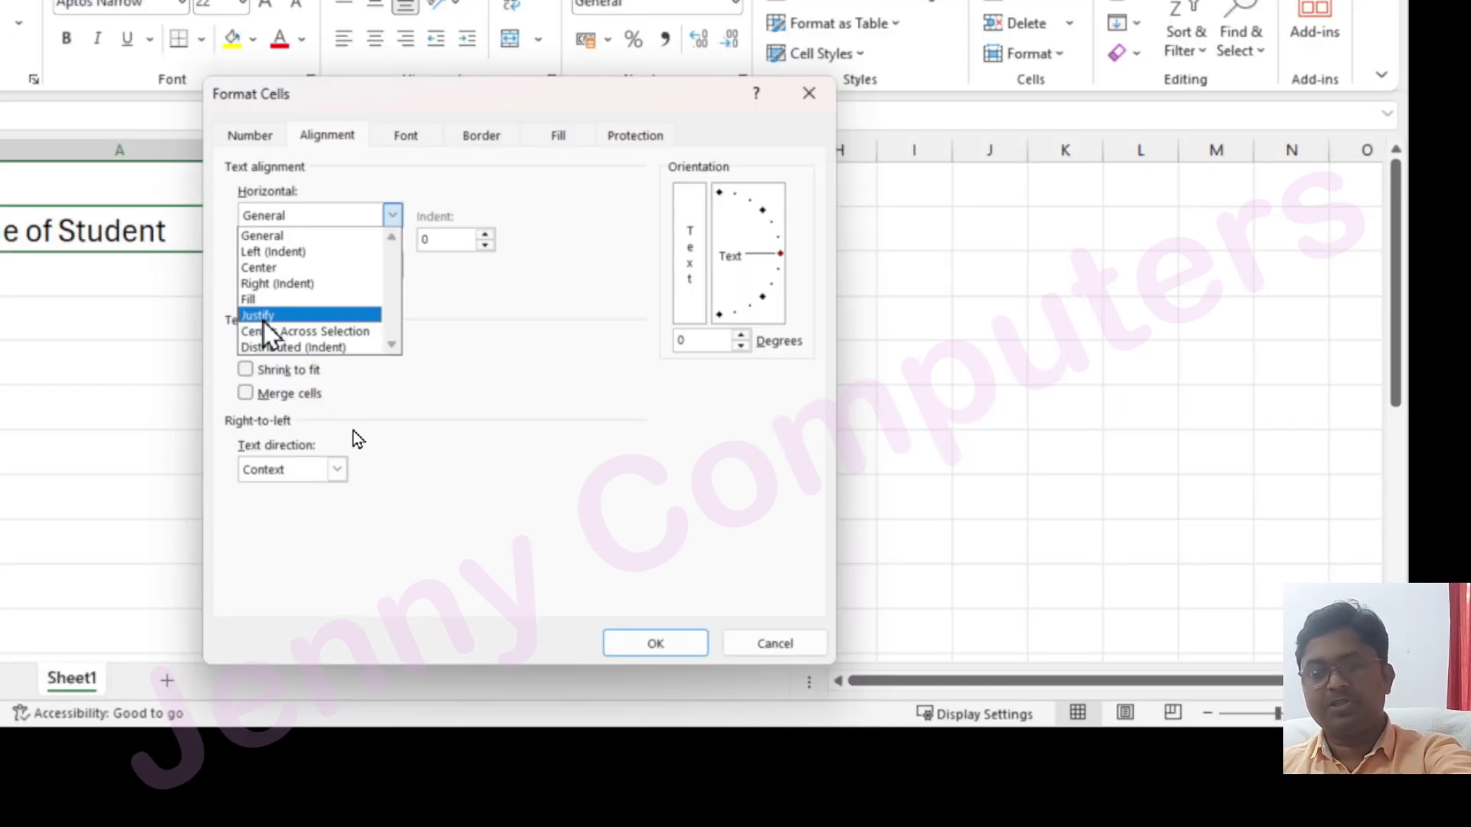
{"action": "key", "text": "Down"}
{"action": "key", "text": "Down"}
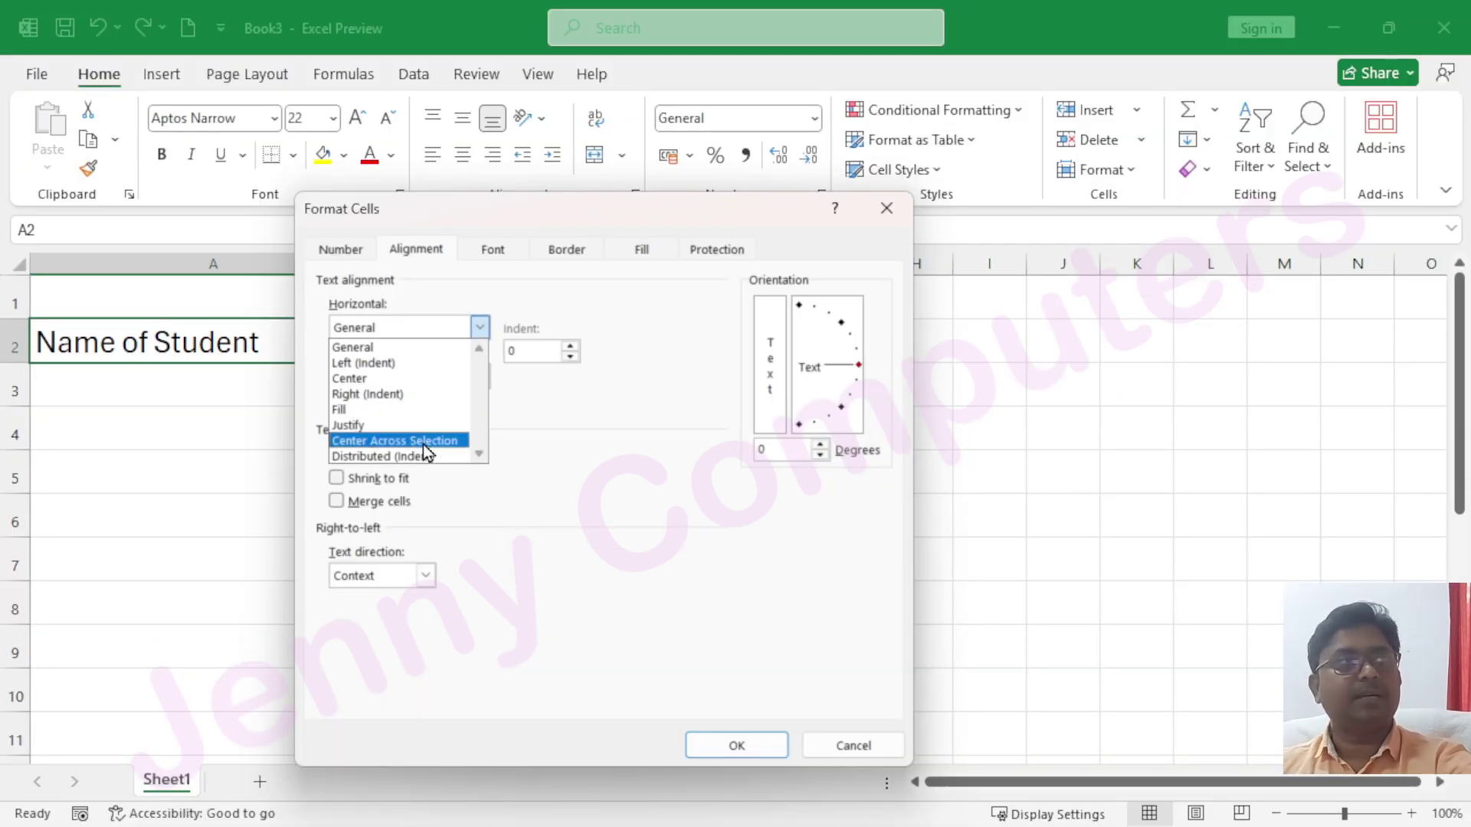
{"action": "left_click", "coordinate": [890, 214]}
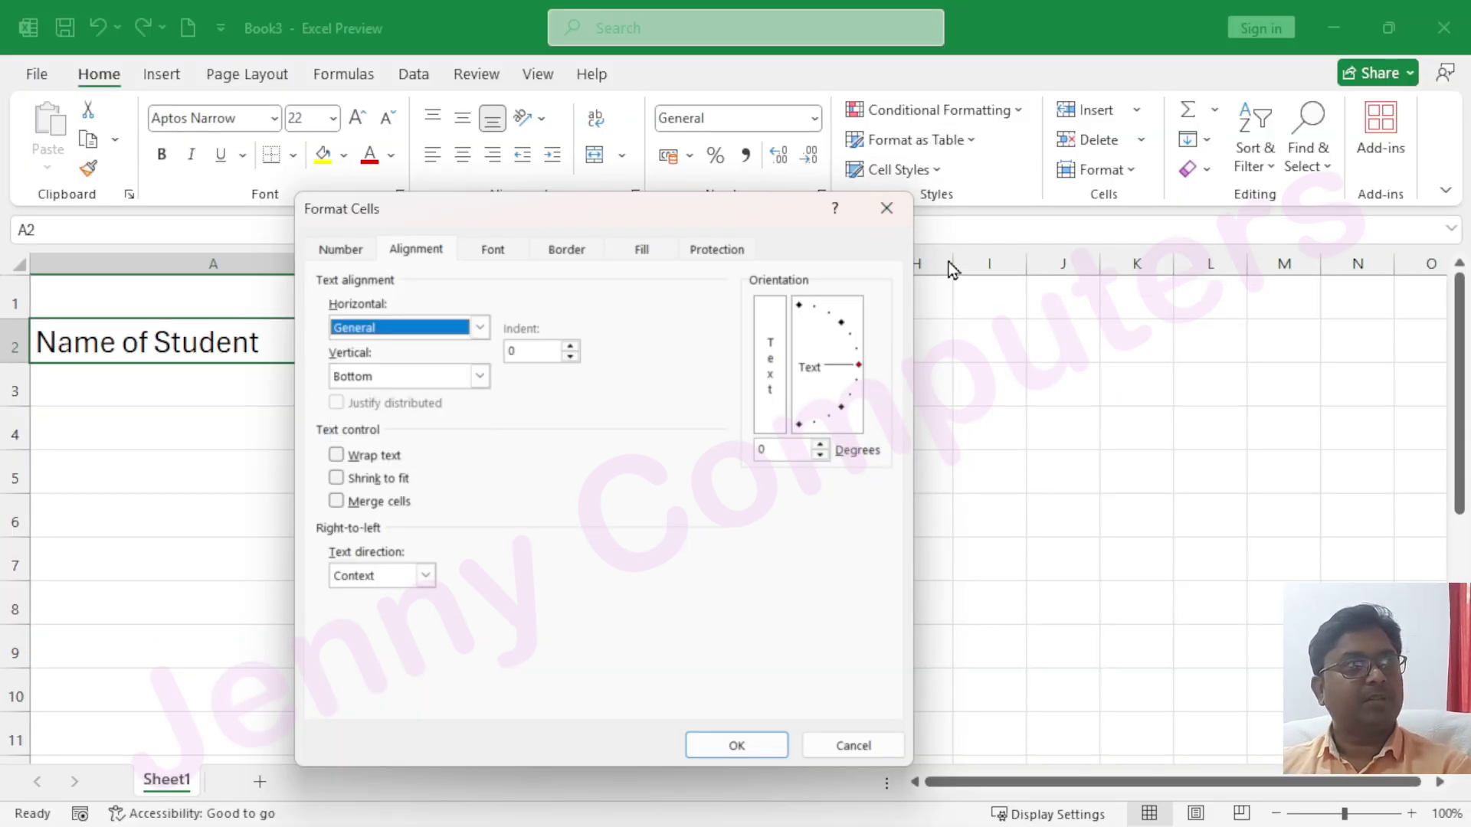
{"action": "left_click", "coordinate": [887, 214]}
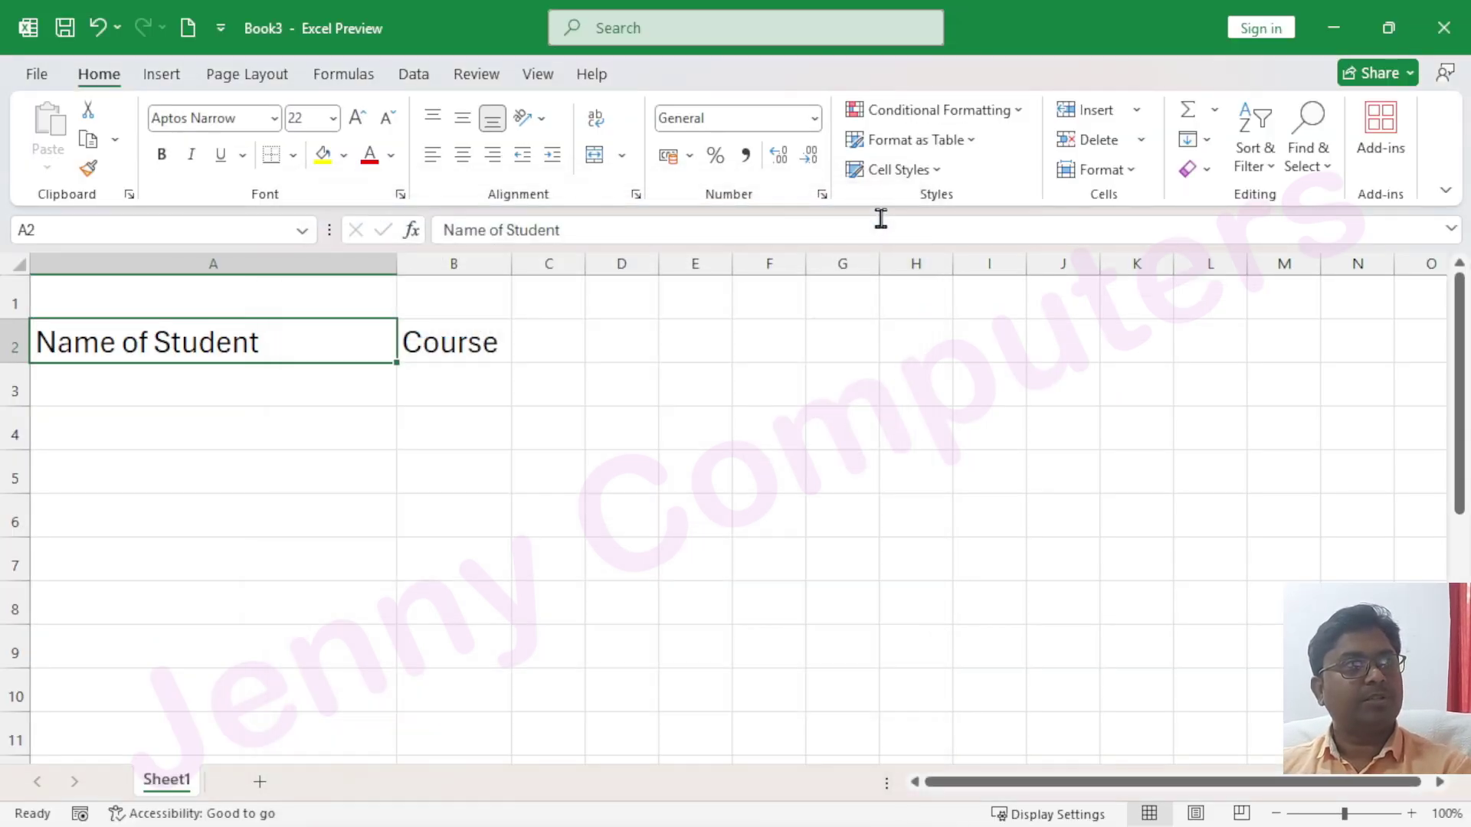
Type a long sample string starting 'ad fasdf asdf' into A4 so it overflows row 4
{"action": "left_click", "coordinate": [278, 437]}
{"action": "type", "text": "ad fasdf"}
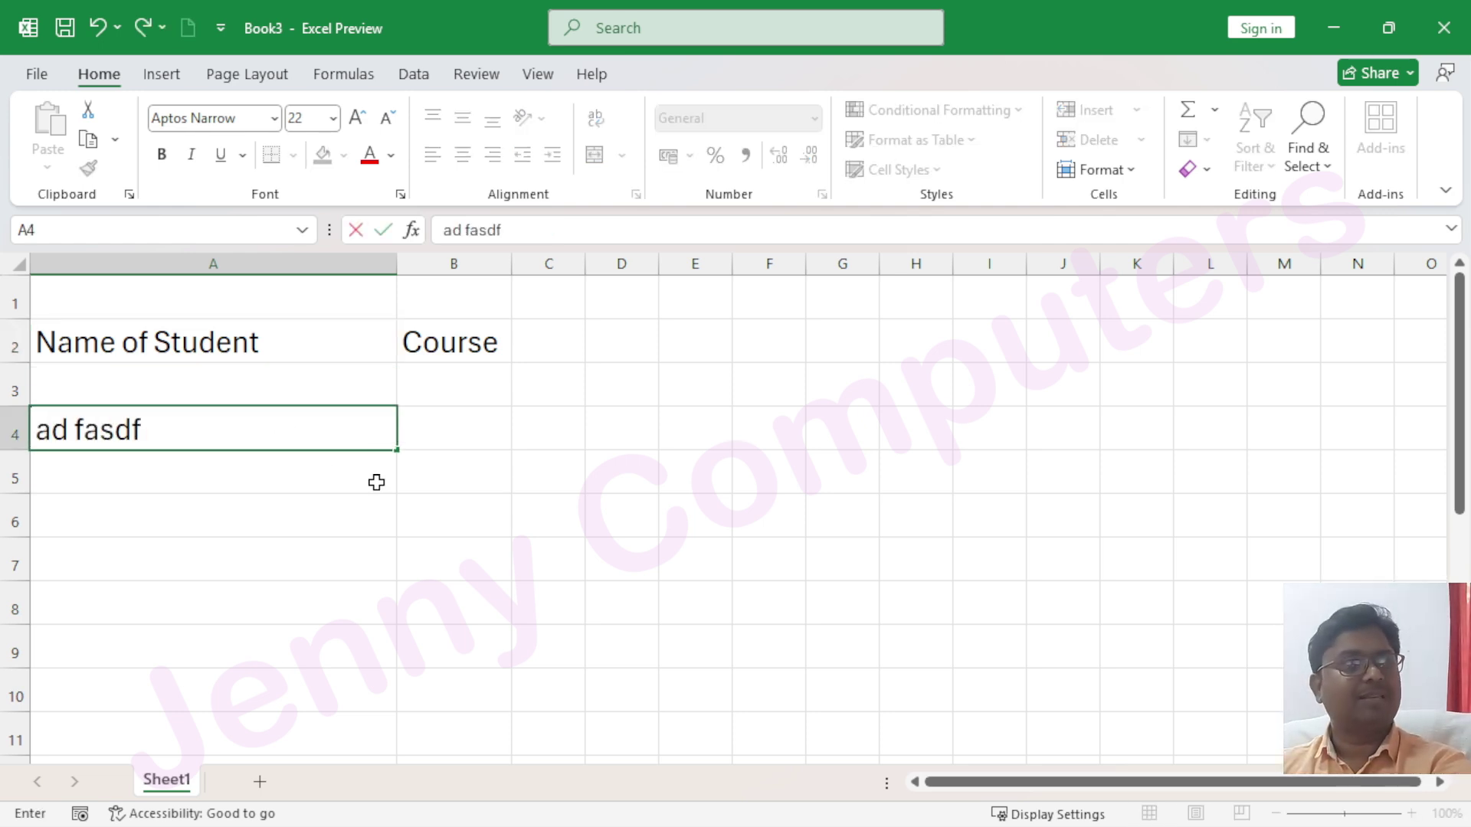
{"action": "type", "text": " asdf asdf asfd asdf asdf asdf asdf"}
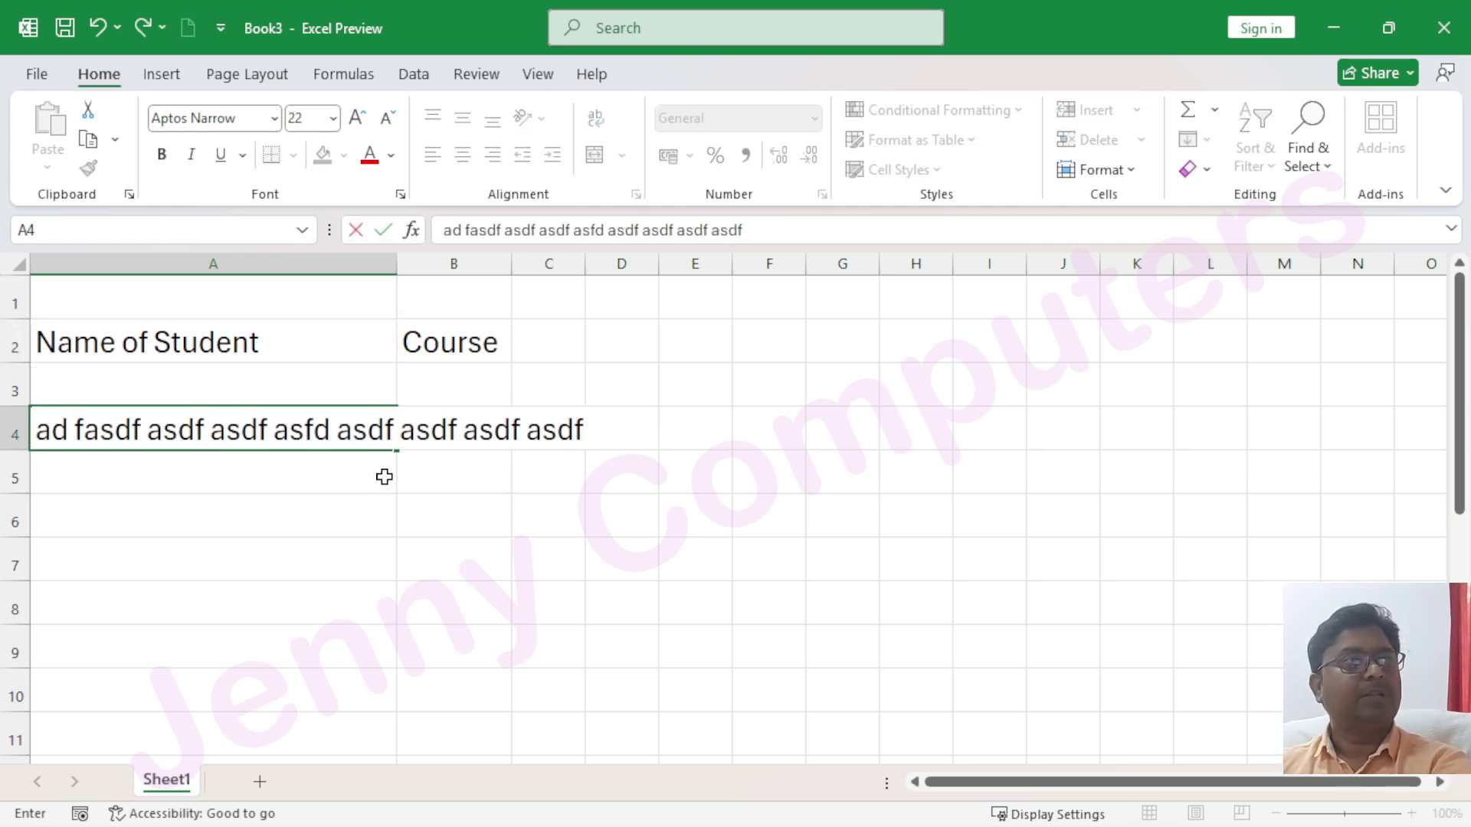
{"action": "type", "text": " asdf asdf asdf asdf asdf asdf asfd"}
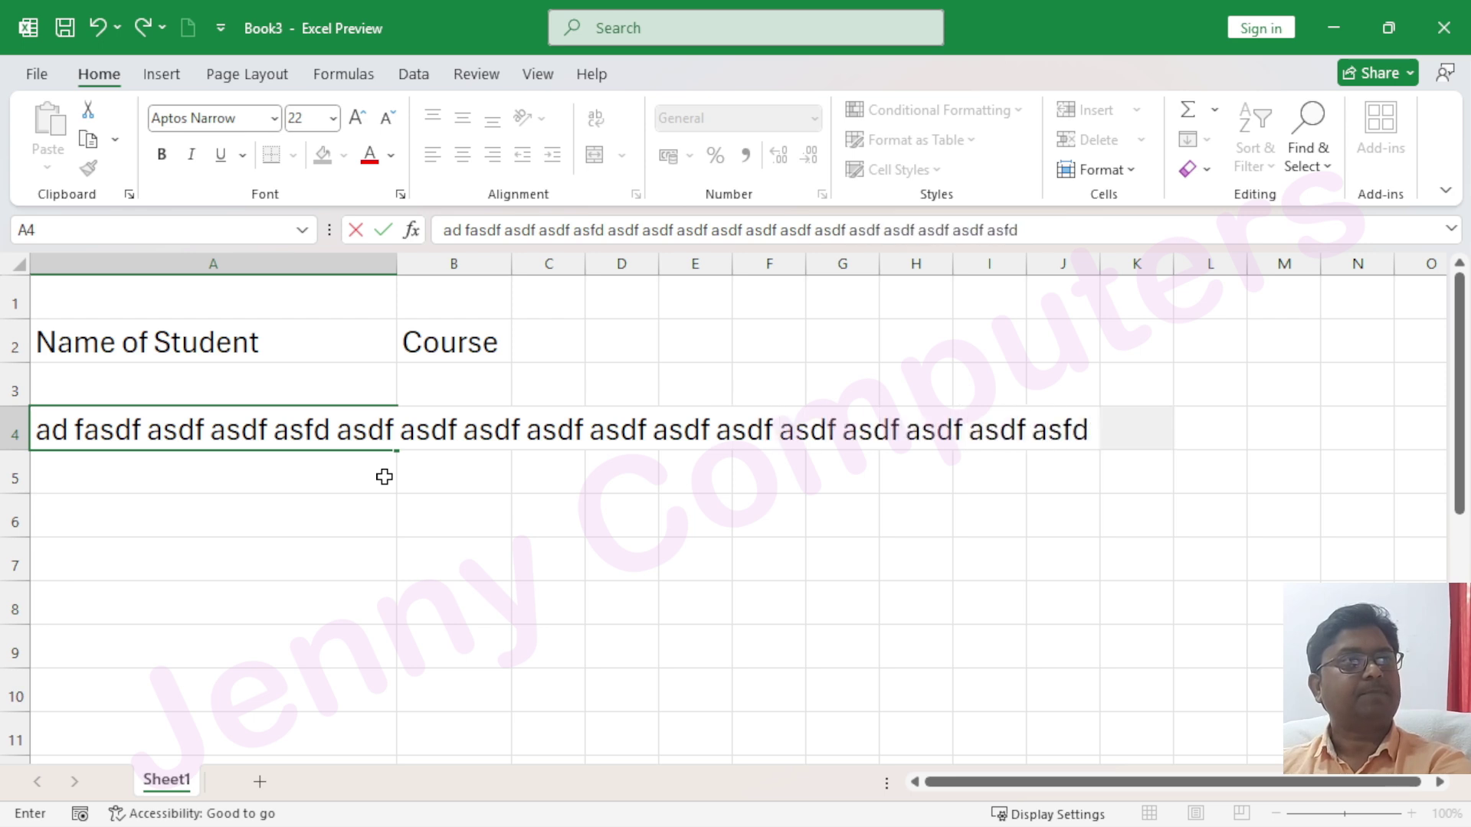
{"action": "type", "text": " asfd asdf asdf asfd asdf as"}
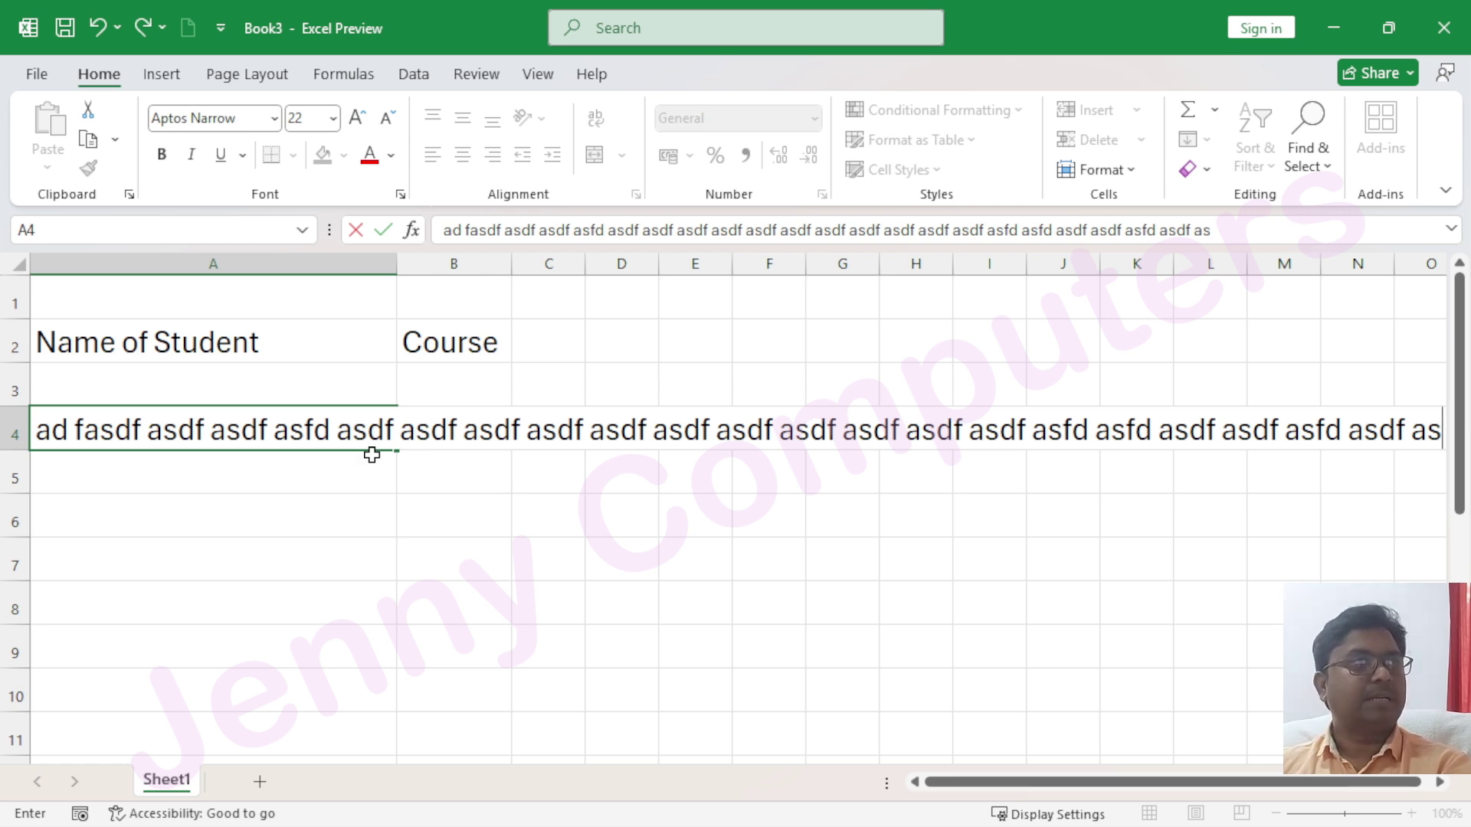
{"action": "left_click", "coordinate": [305, 517]}
{"action": "left_click", "coordinate": [255, 429]}
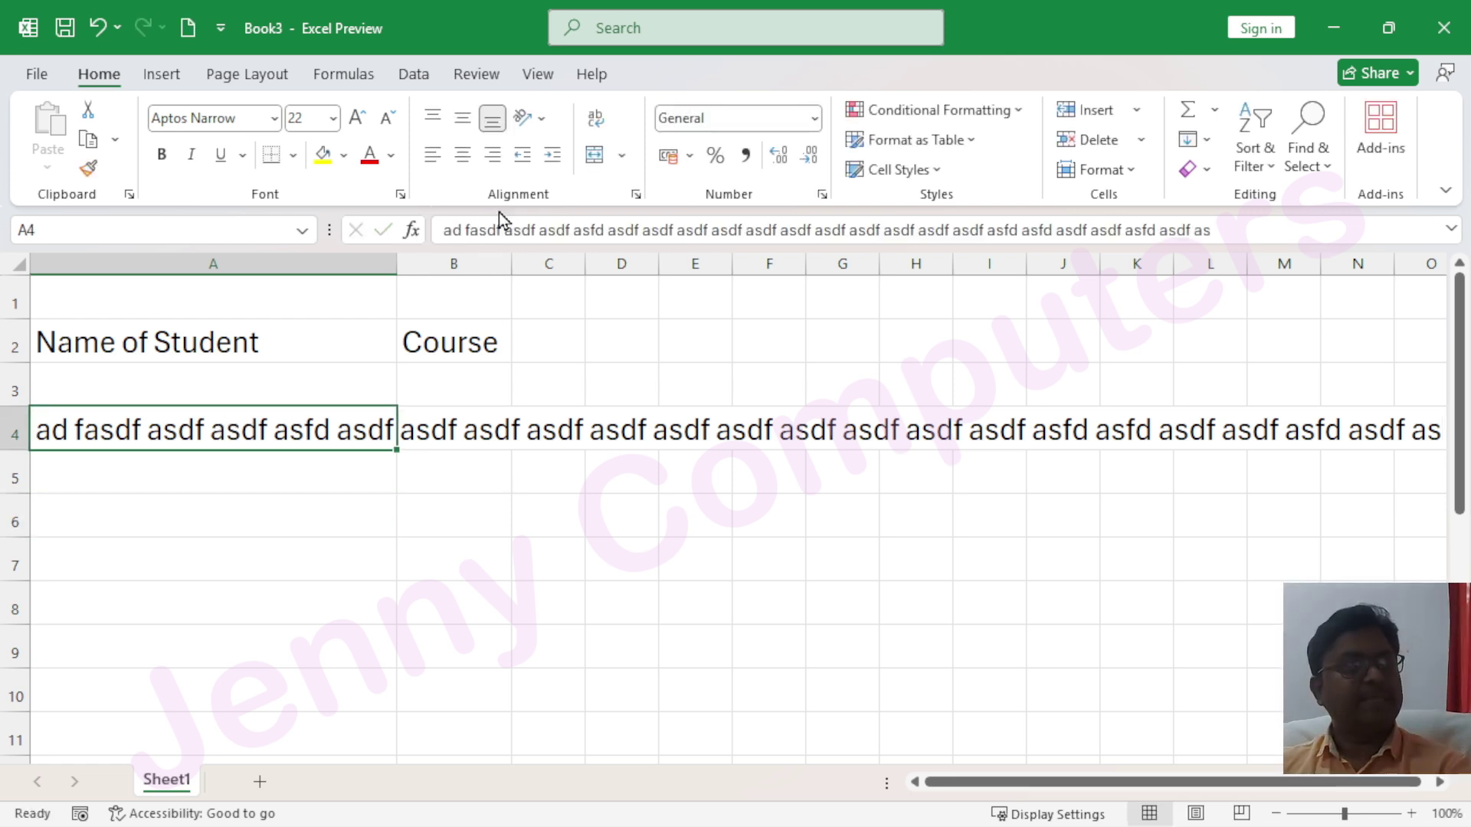
Set cell A4's horizontal alignment to Justify so its text wraps within column A
{"action": "left_click", "coordinate": [636, 195]}
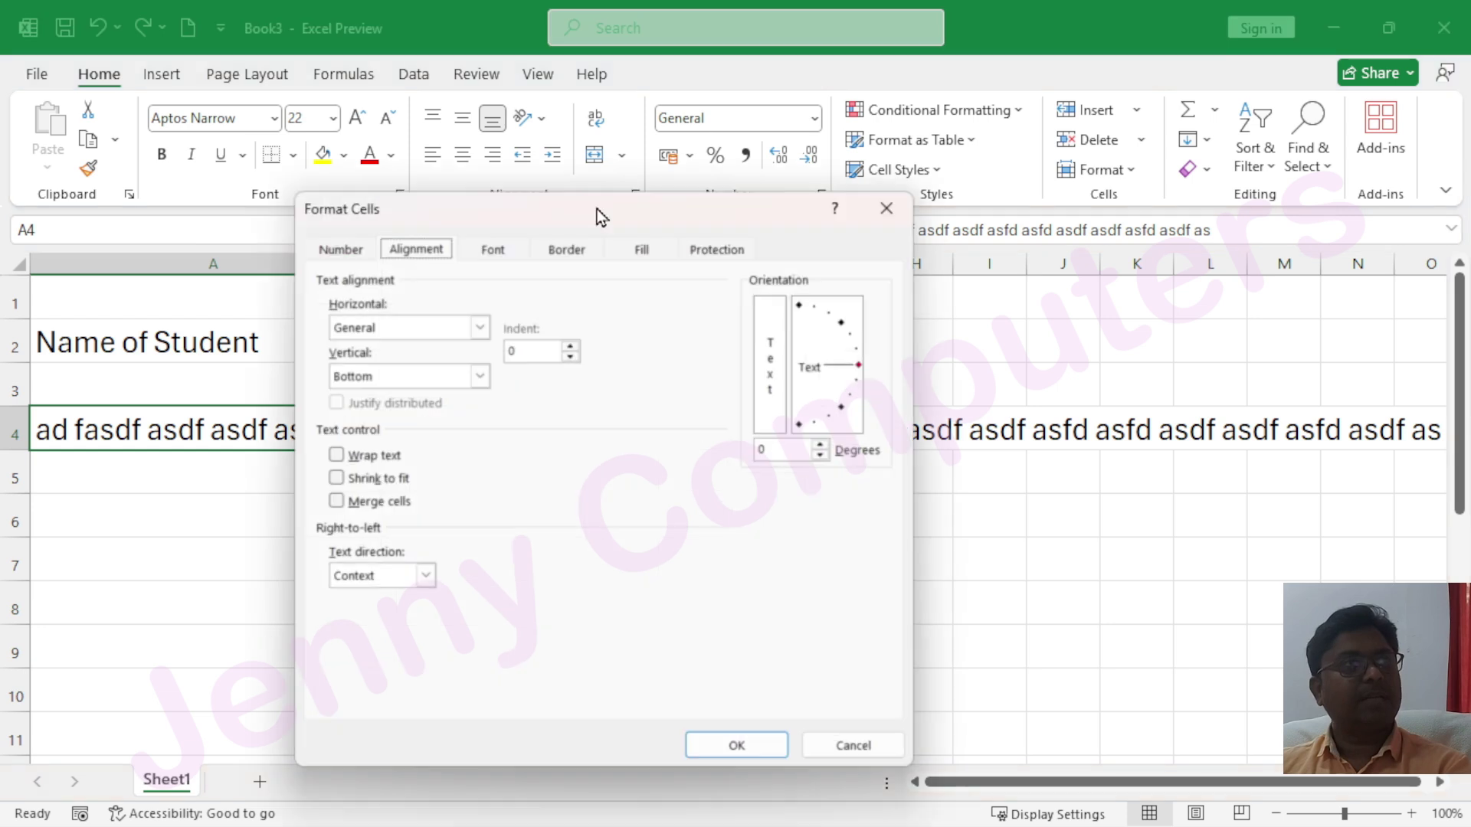
{"action": "left_click", "coordinate": [480, 327]}
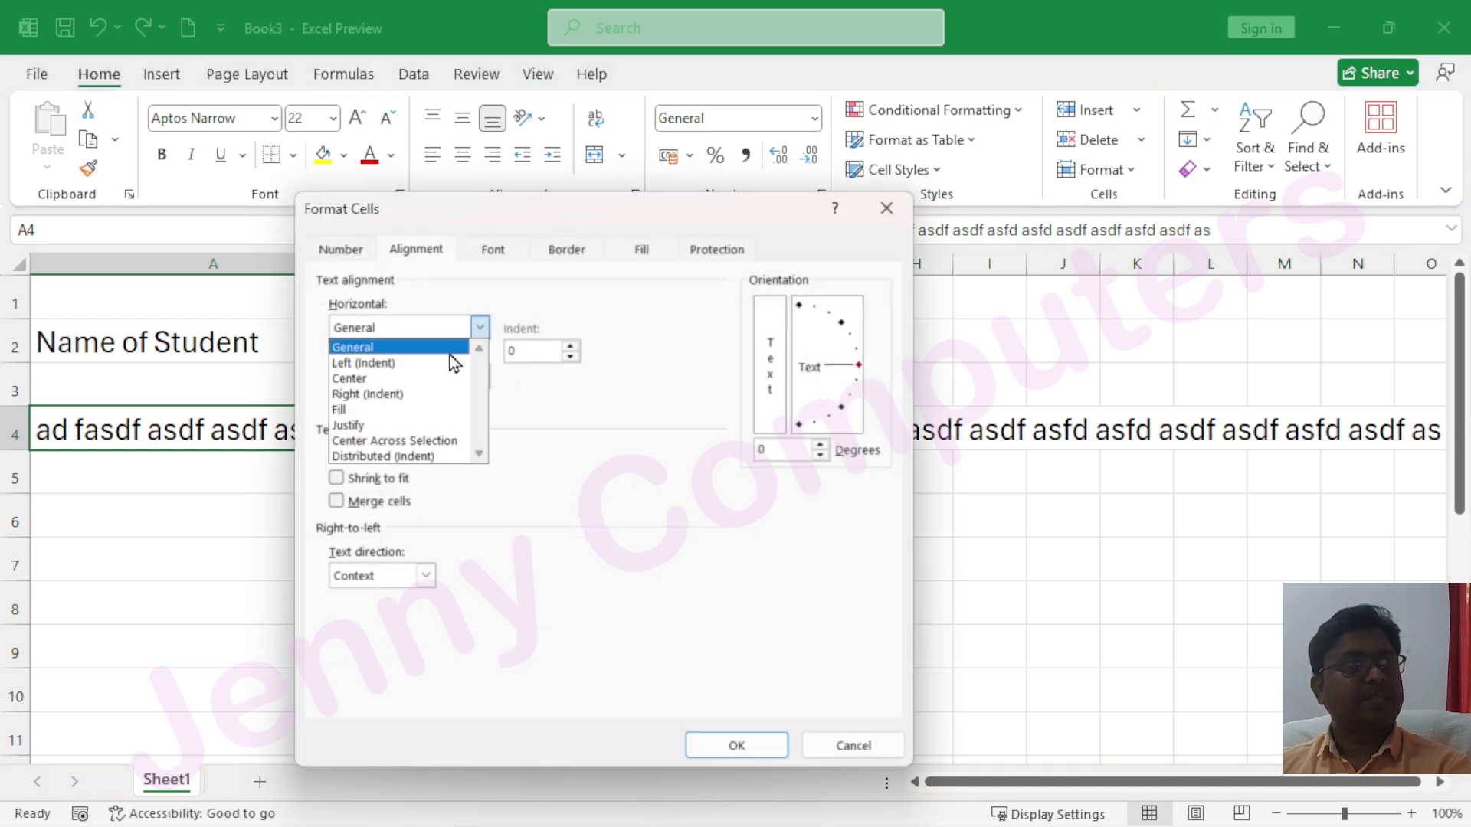
{"action": "left_click", "coordinate": [395, 426]}
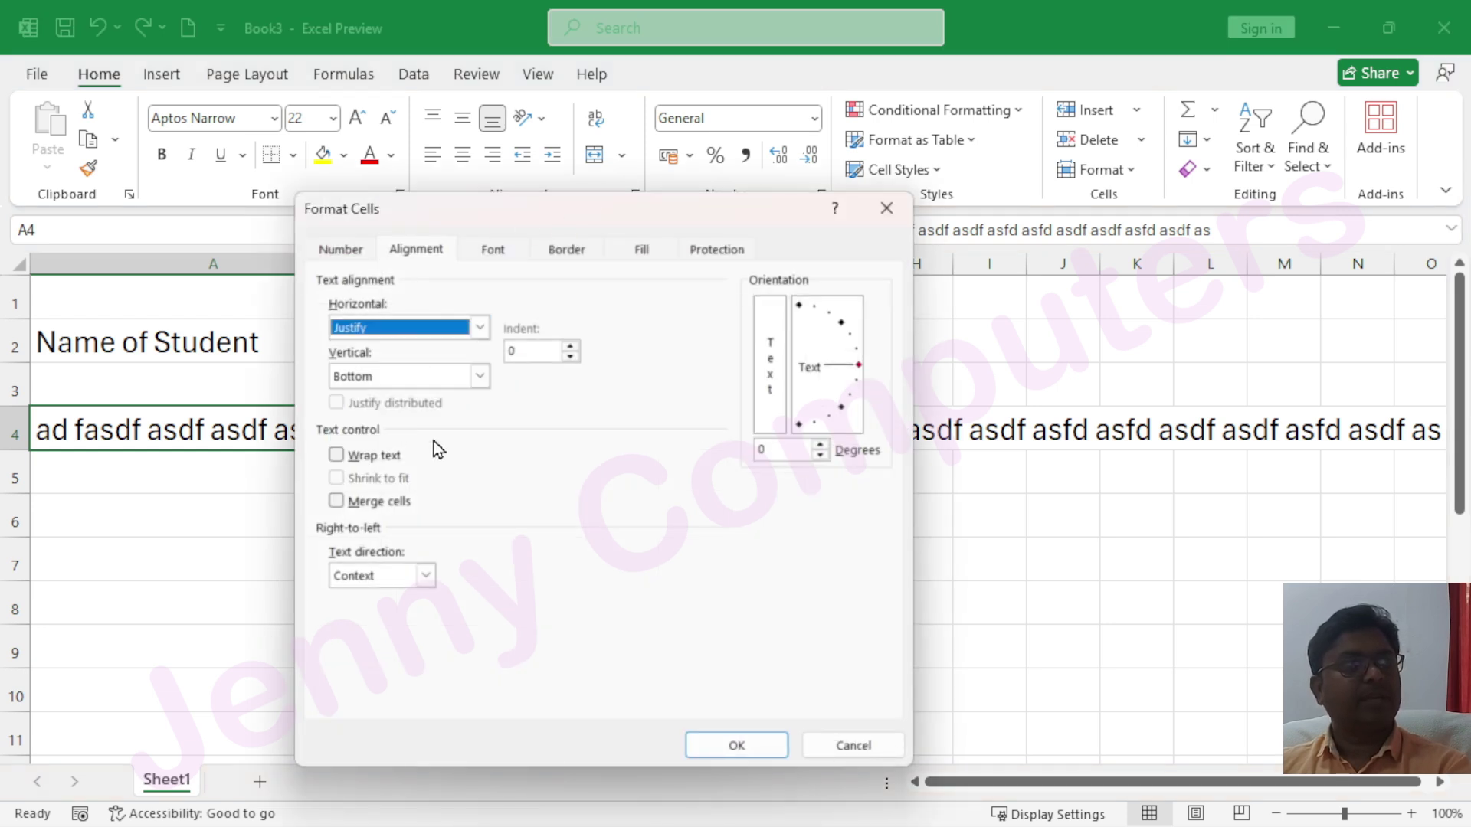
{"action": "left_click", "coordinate": [729, 746]}
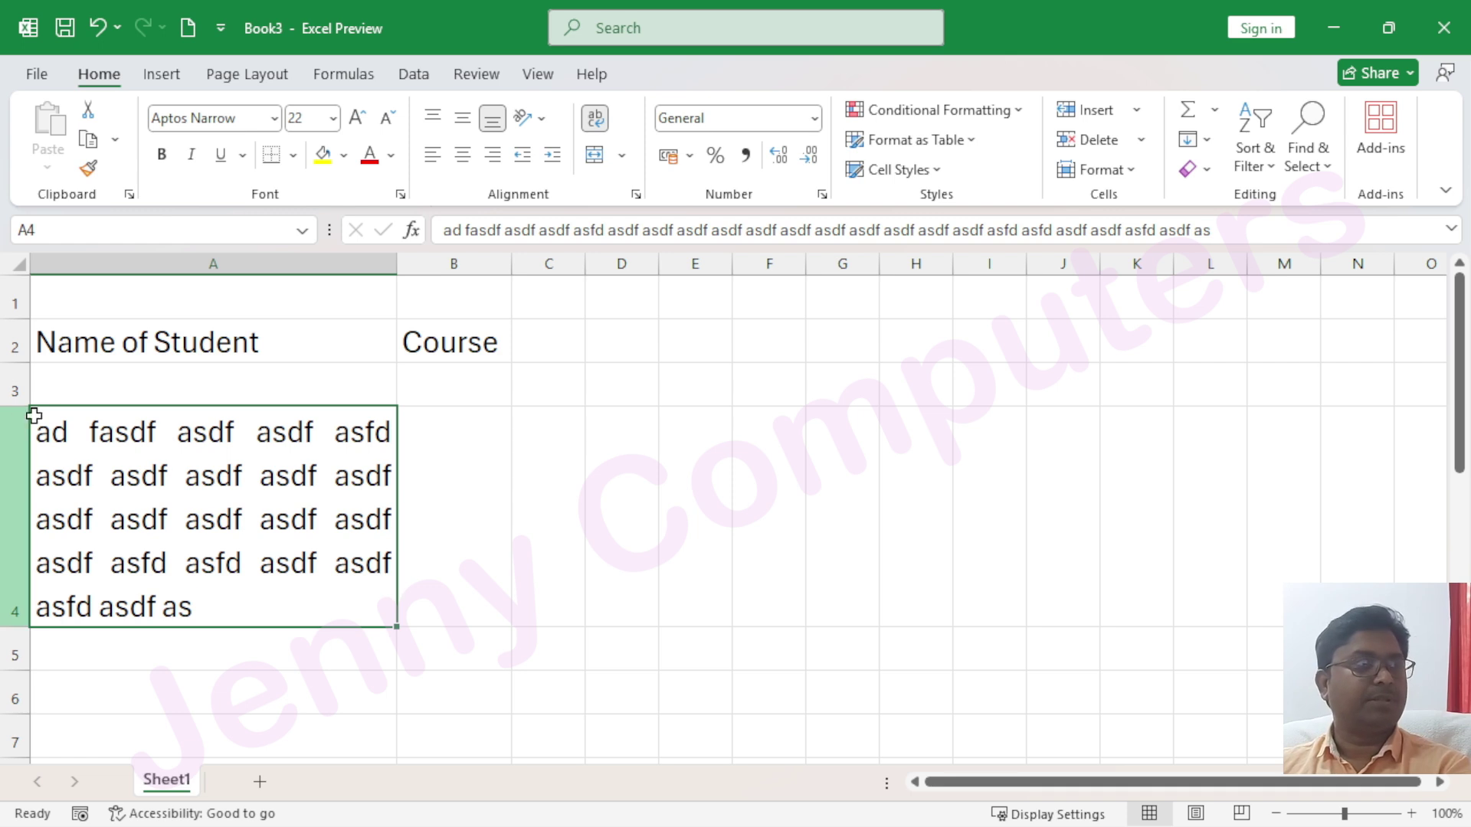
Review A4's alignment settings again and close them, keeping Justify
{"action": "left_click", "coordinate": [636, 195]}
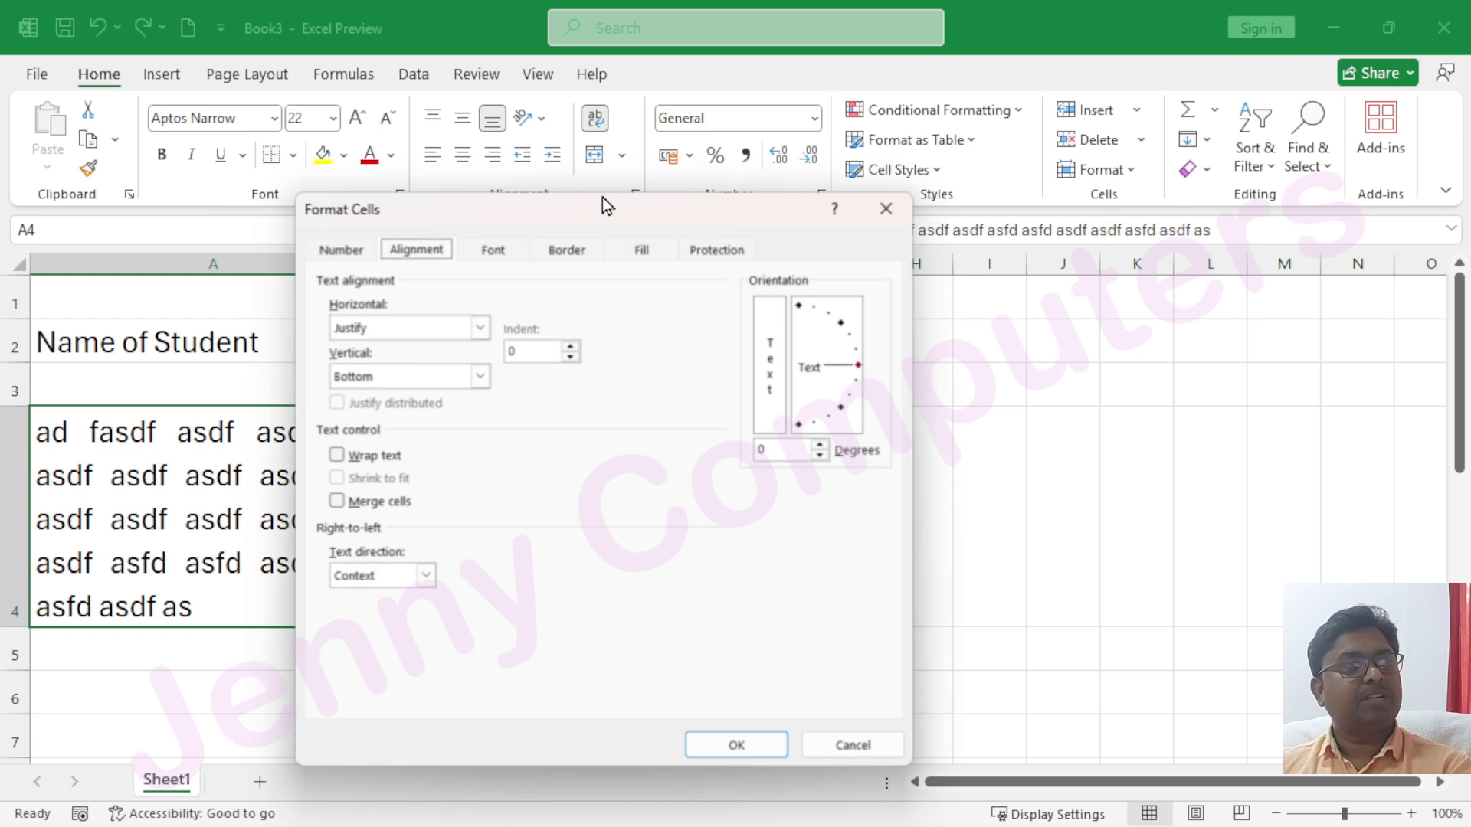
{"action": "left_click", "coordinate": [481, 328]}
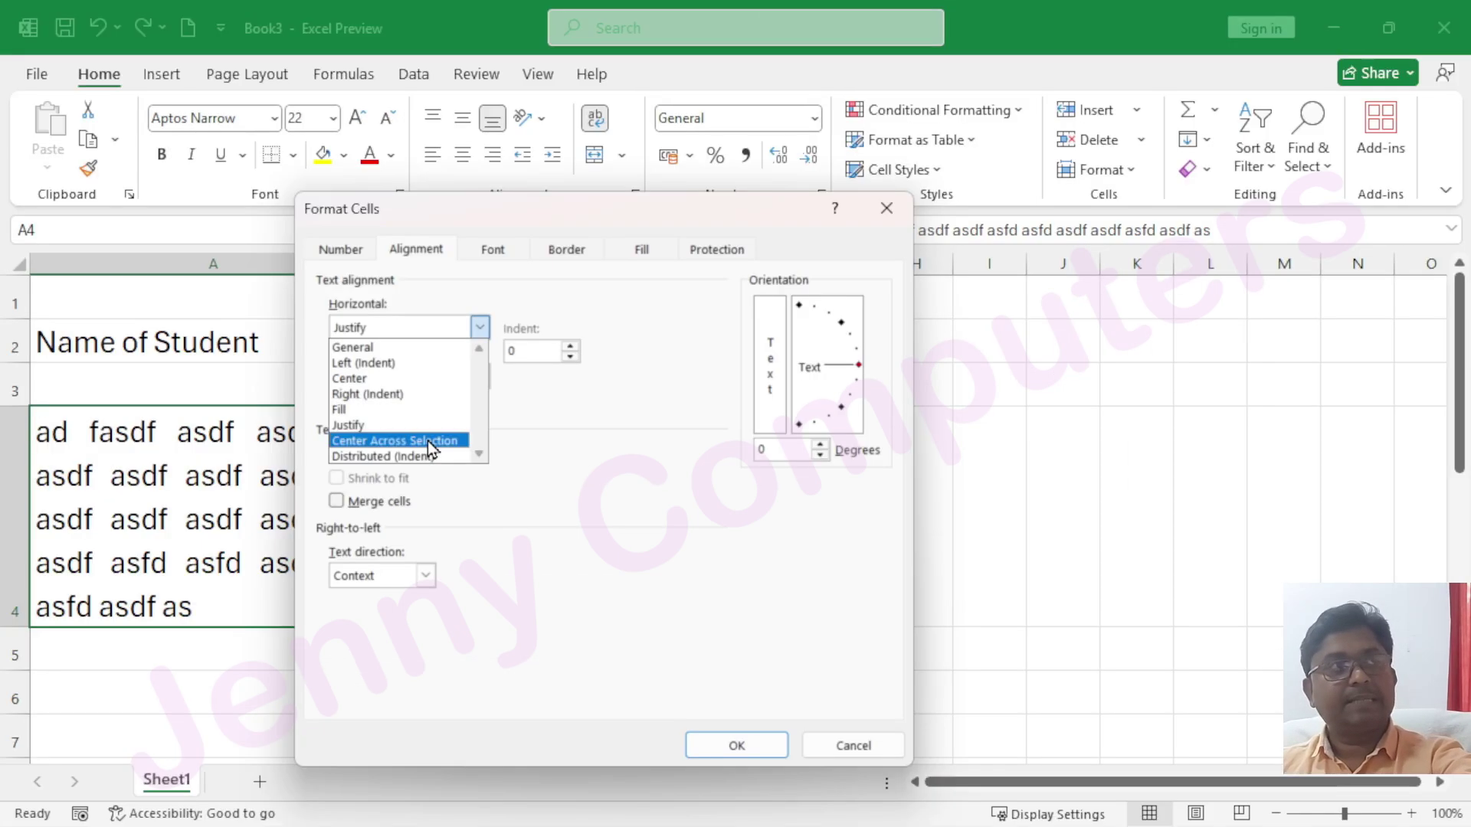
{"action": "left_click", "coordinate": [889, 217]}
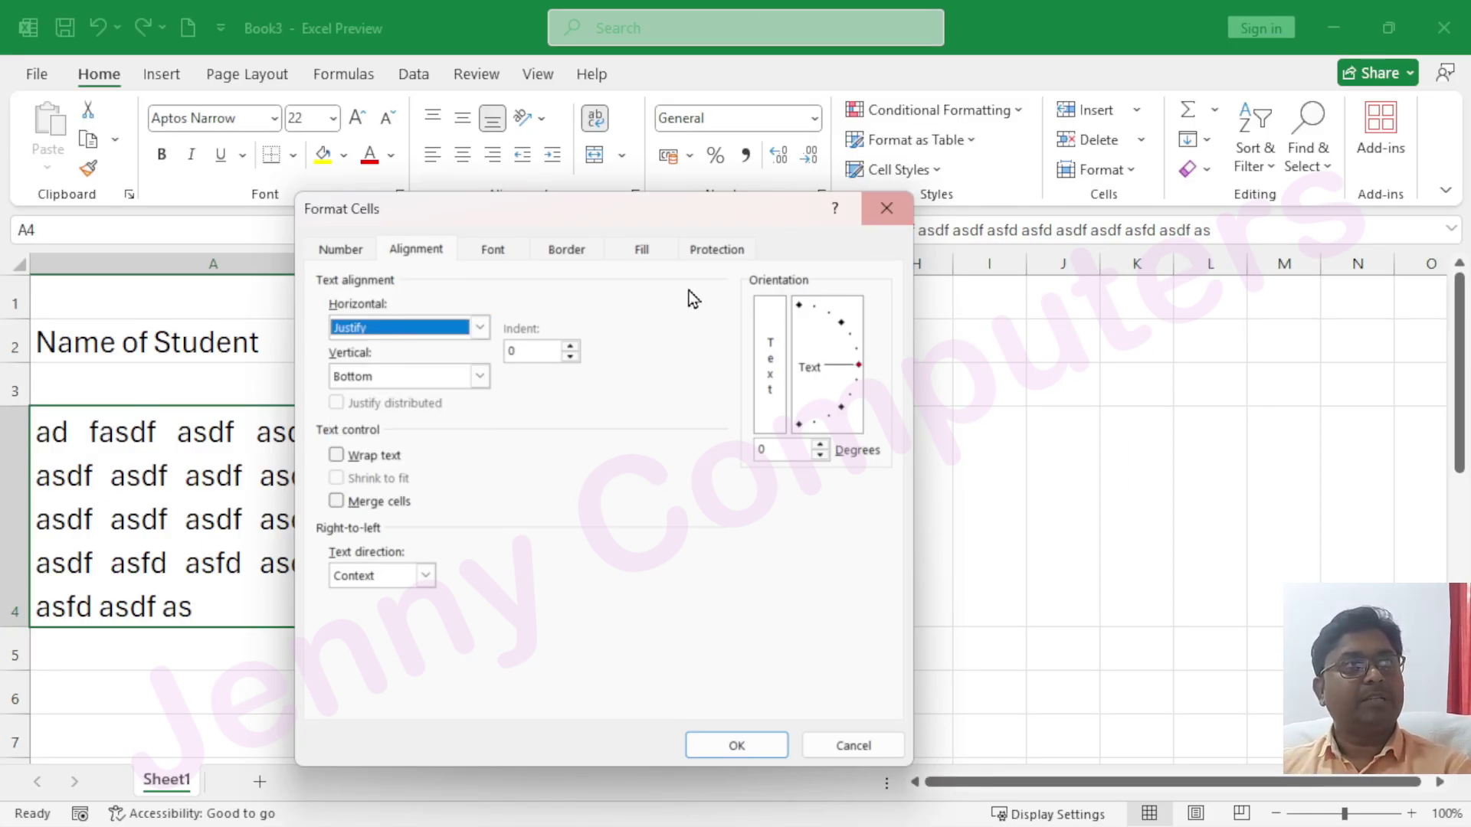
{"action": "left_click", "coordinate": [874, 213]}
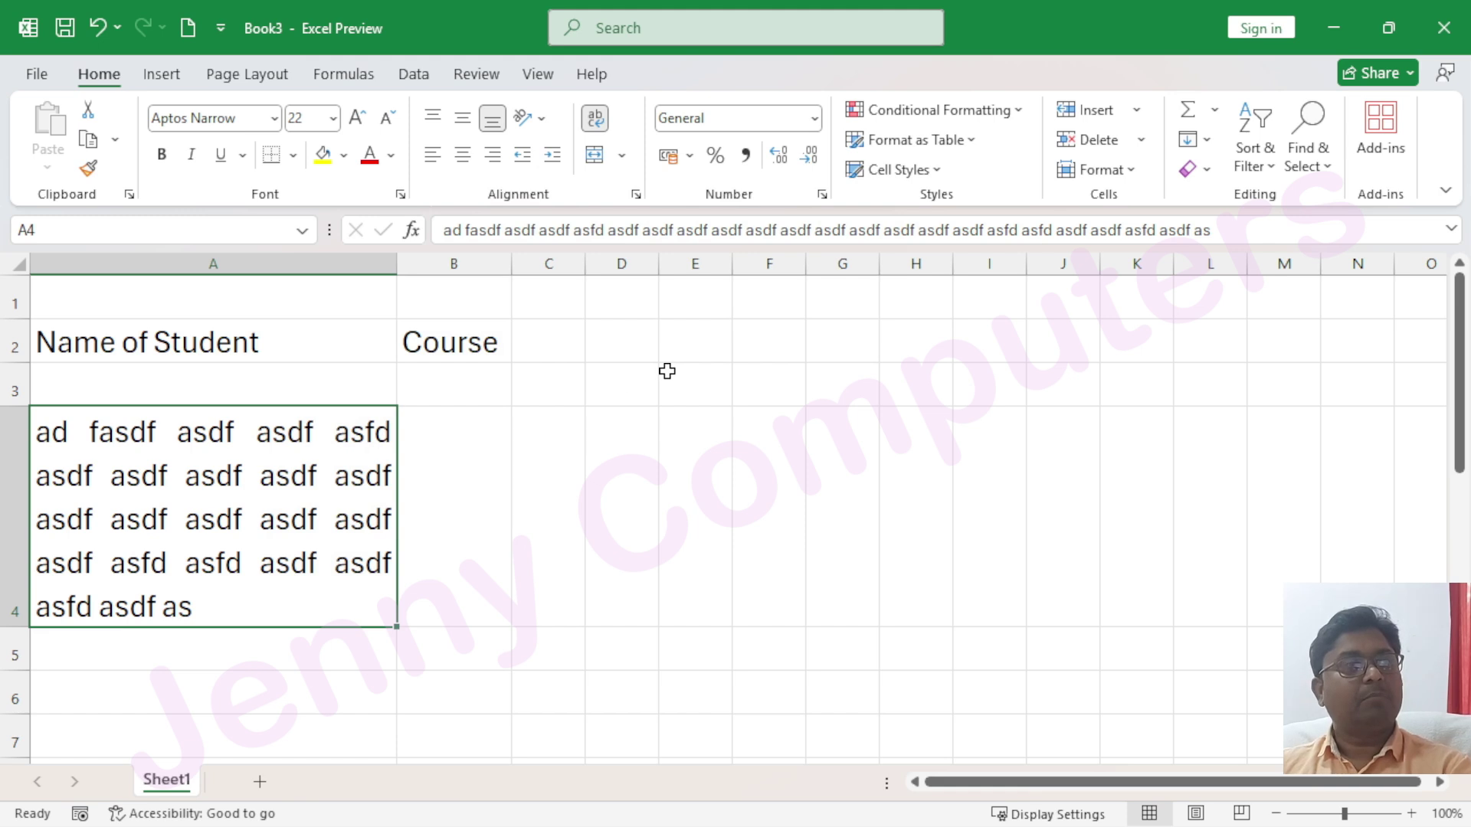
Merge and centre B2:E2 so the Course heading spans columns B to E
{"action": "left_click", "coordinate": [443, 336]}
{"action": "left_click_drag", "start_coordinate": [472, 343], "coordinate": [686, 346]}
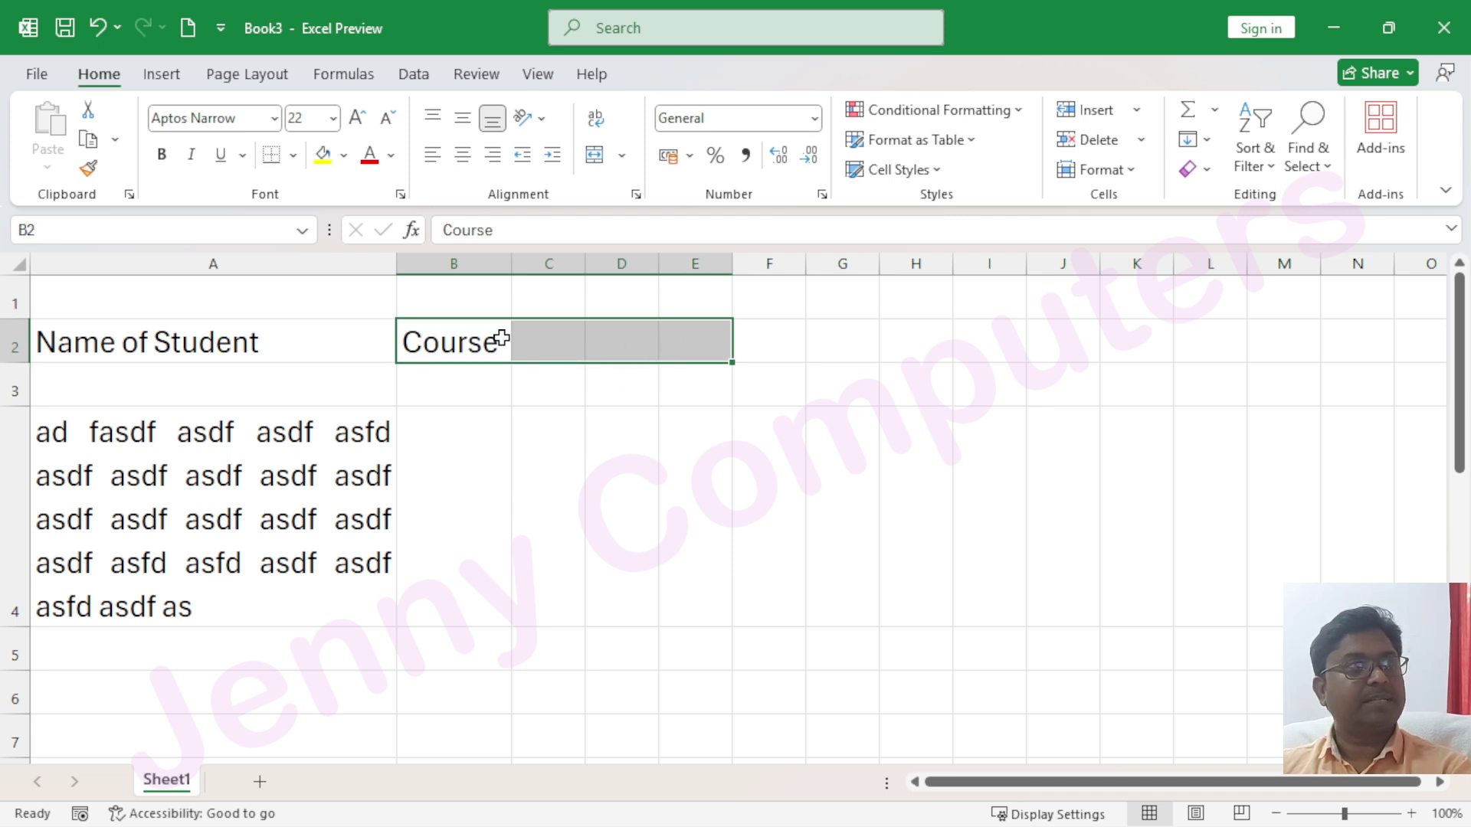
{"action": "left_click", "coordinate": [627, 161]}
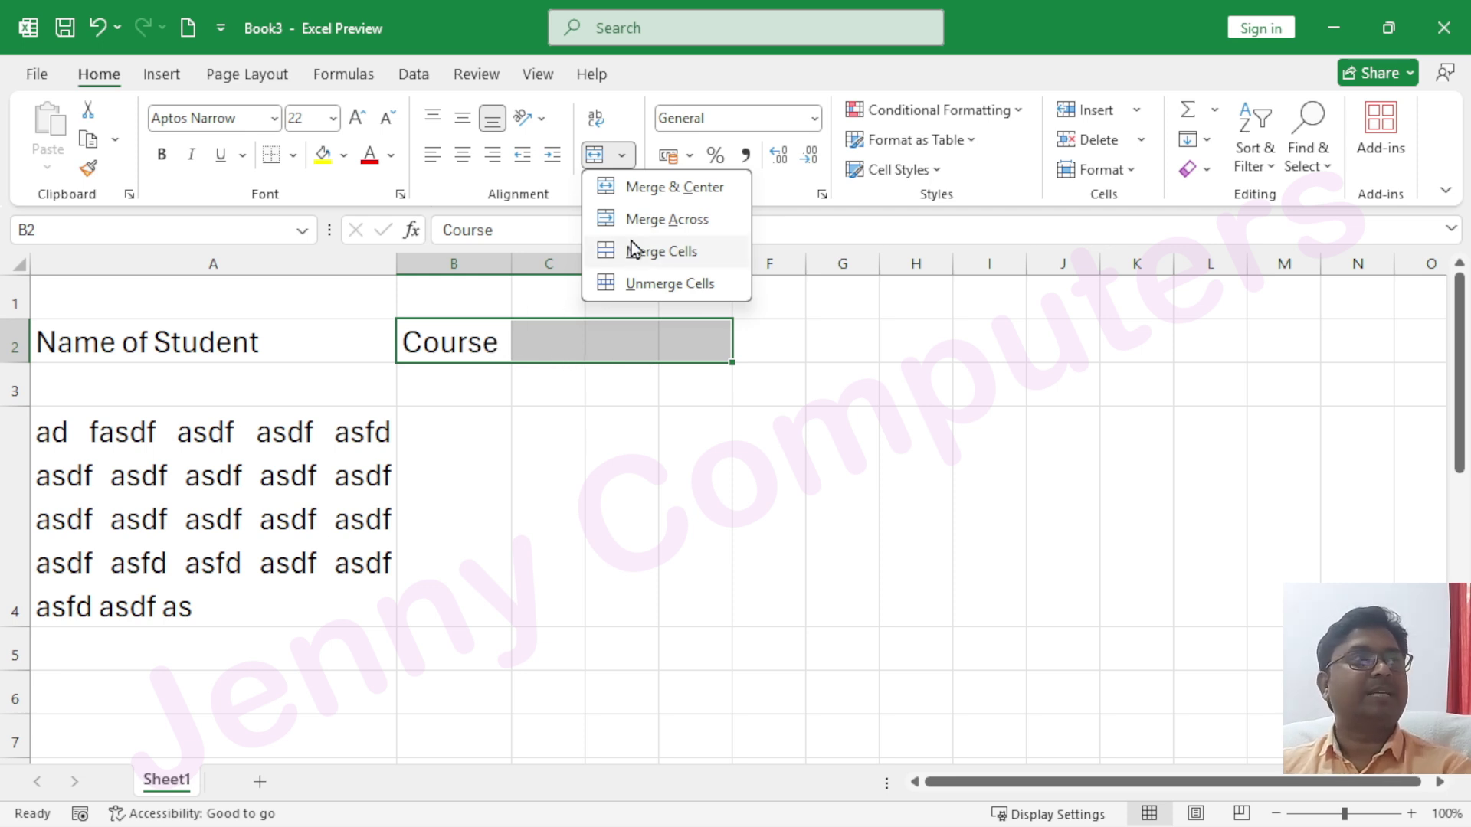
{"action": "left_click", "coordinate": [664, 199]}
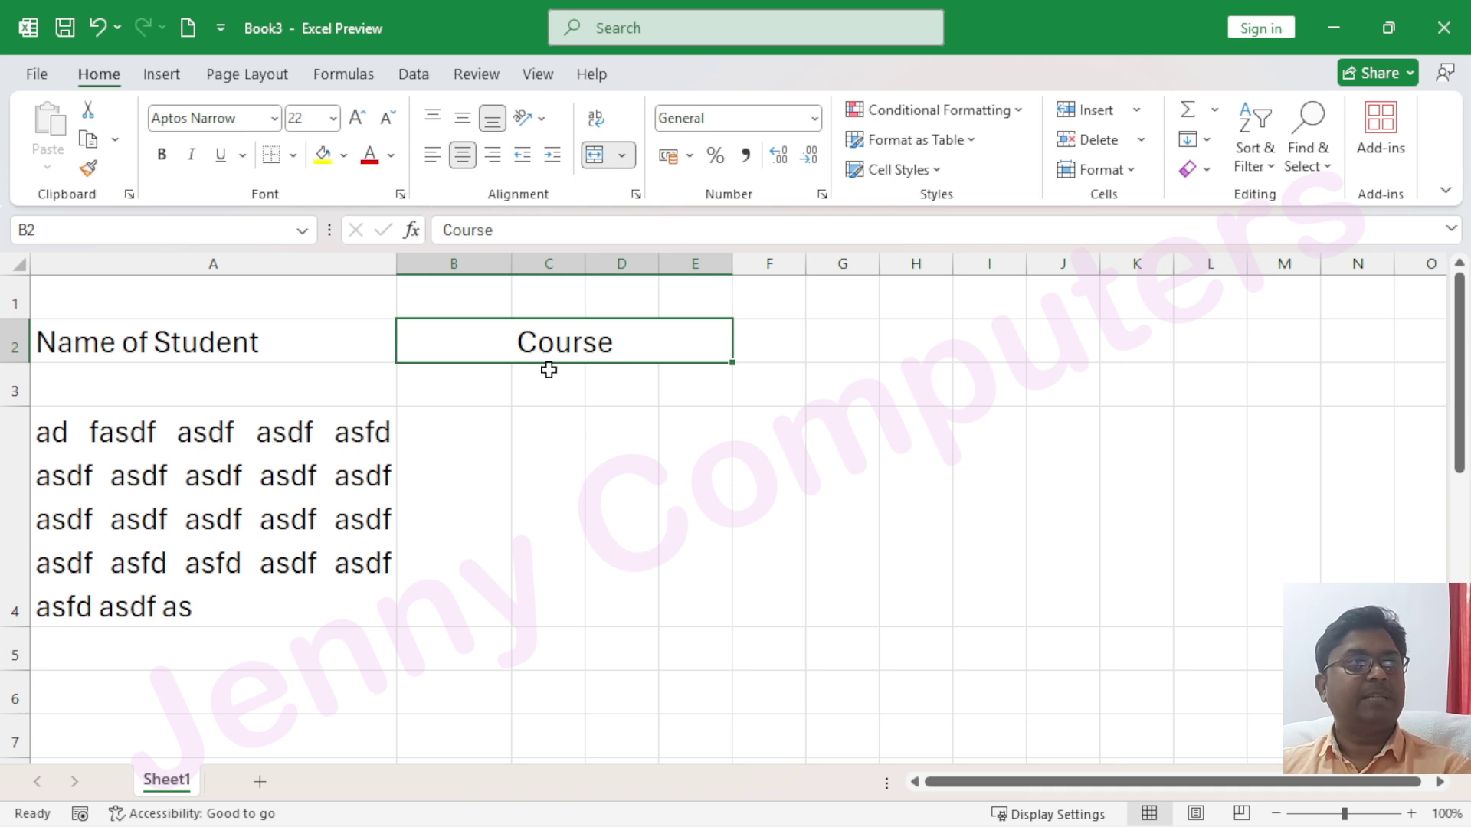
{"action": "left_click", "coordinate": [543, 500]}
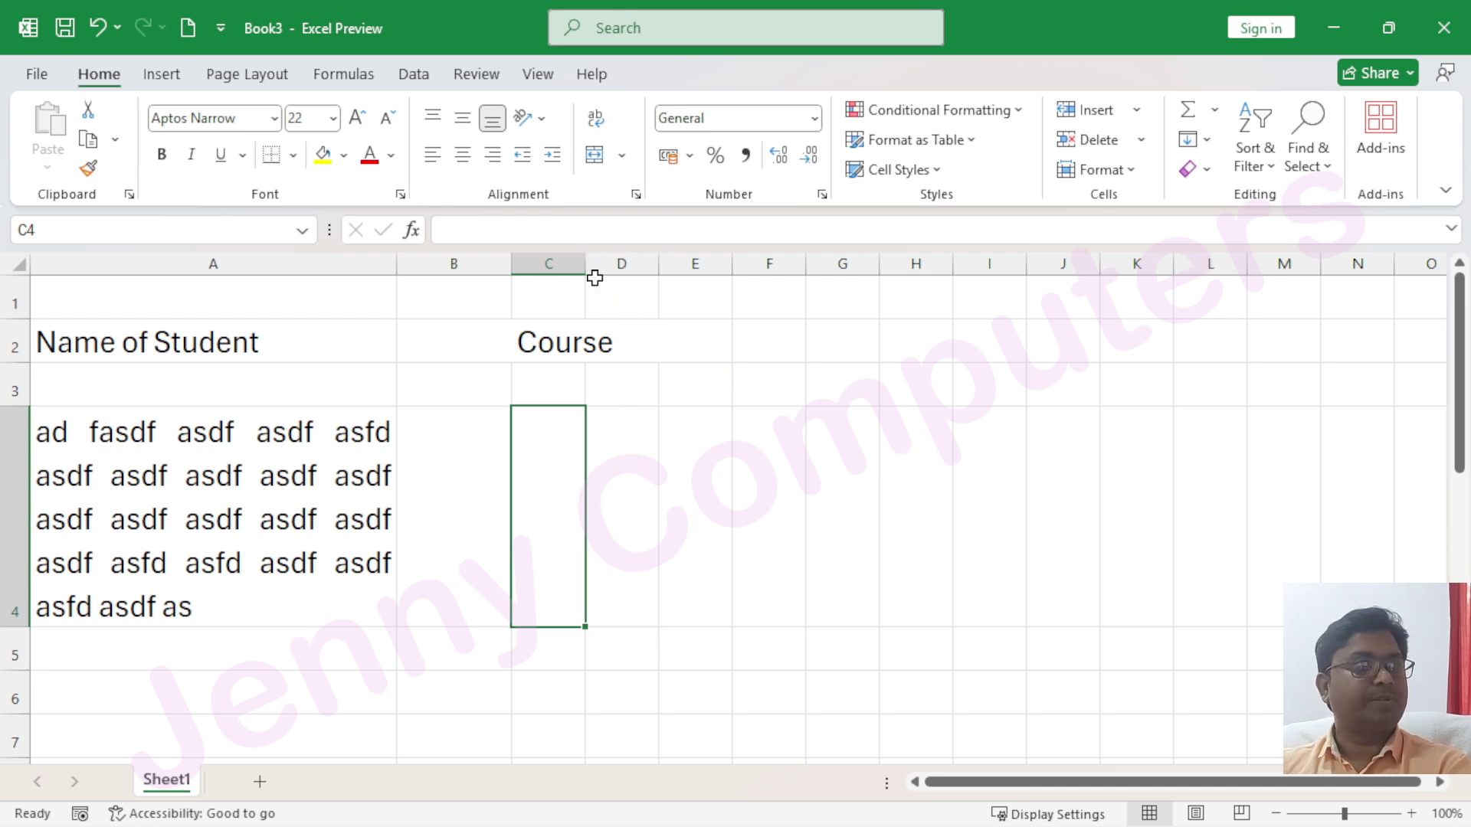
{"action": "left_click", "coordinate": [618, 291]}
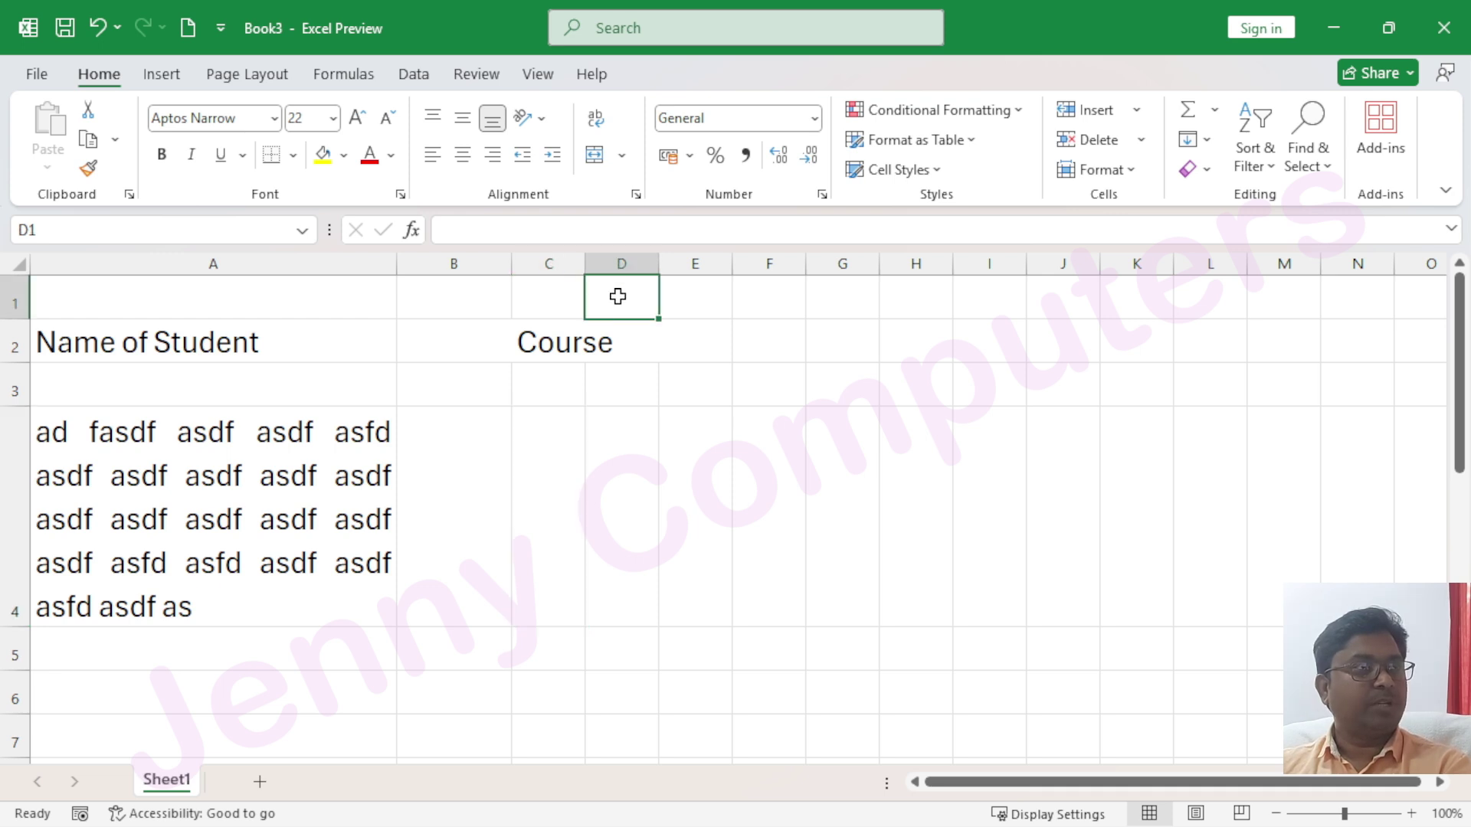
{"action": "left_click_drag", "start_coordinate": [618, 297], "coordinate": [620, 425]}
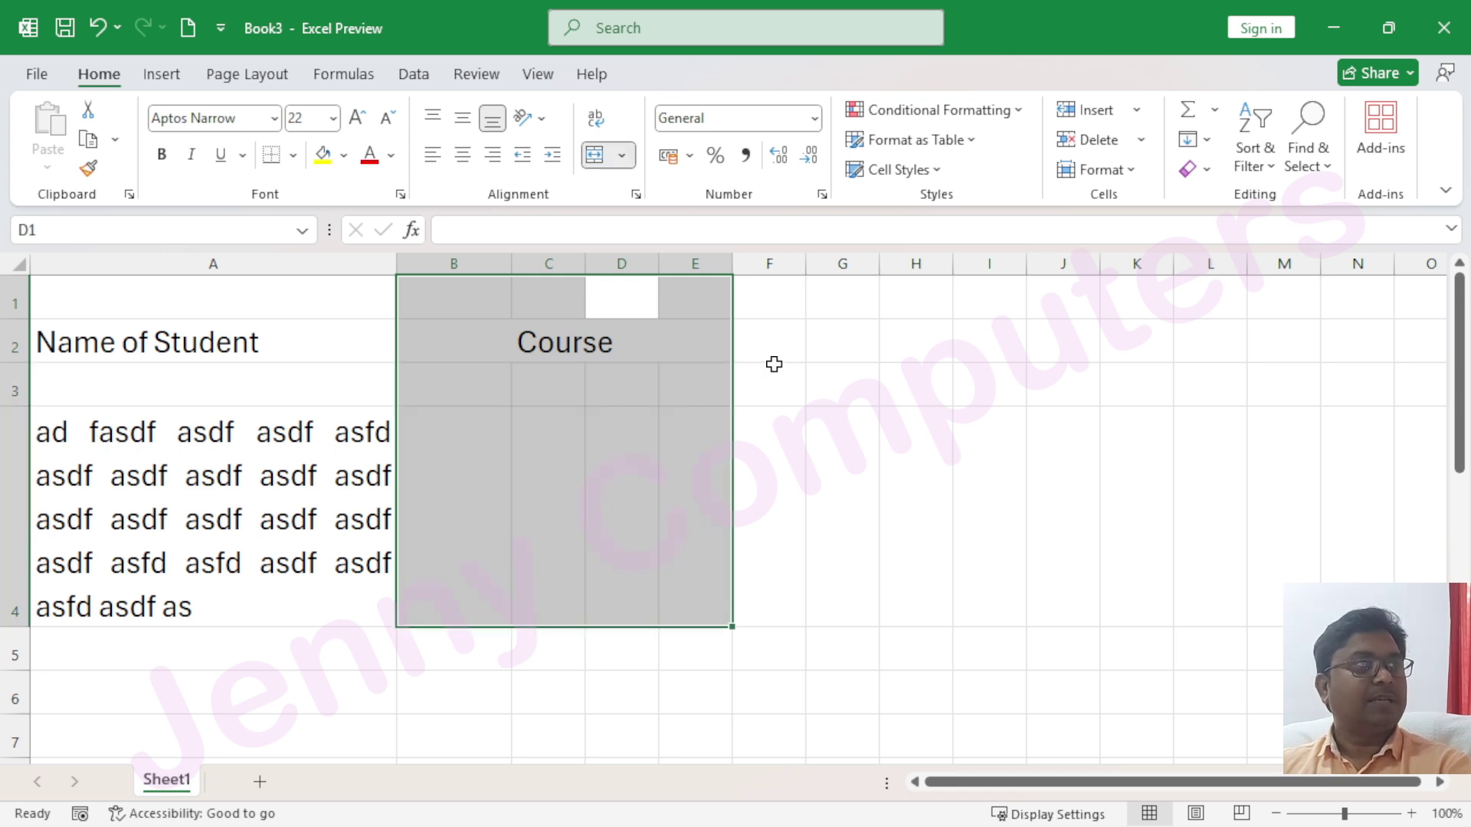
{"action": "left_click", "coordinate": [774, 368]}
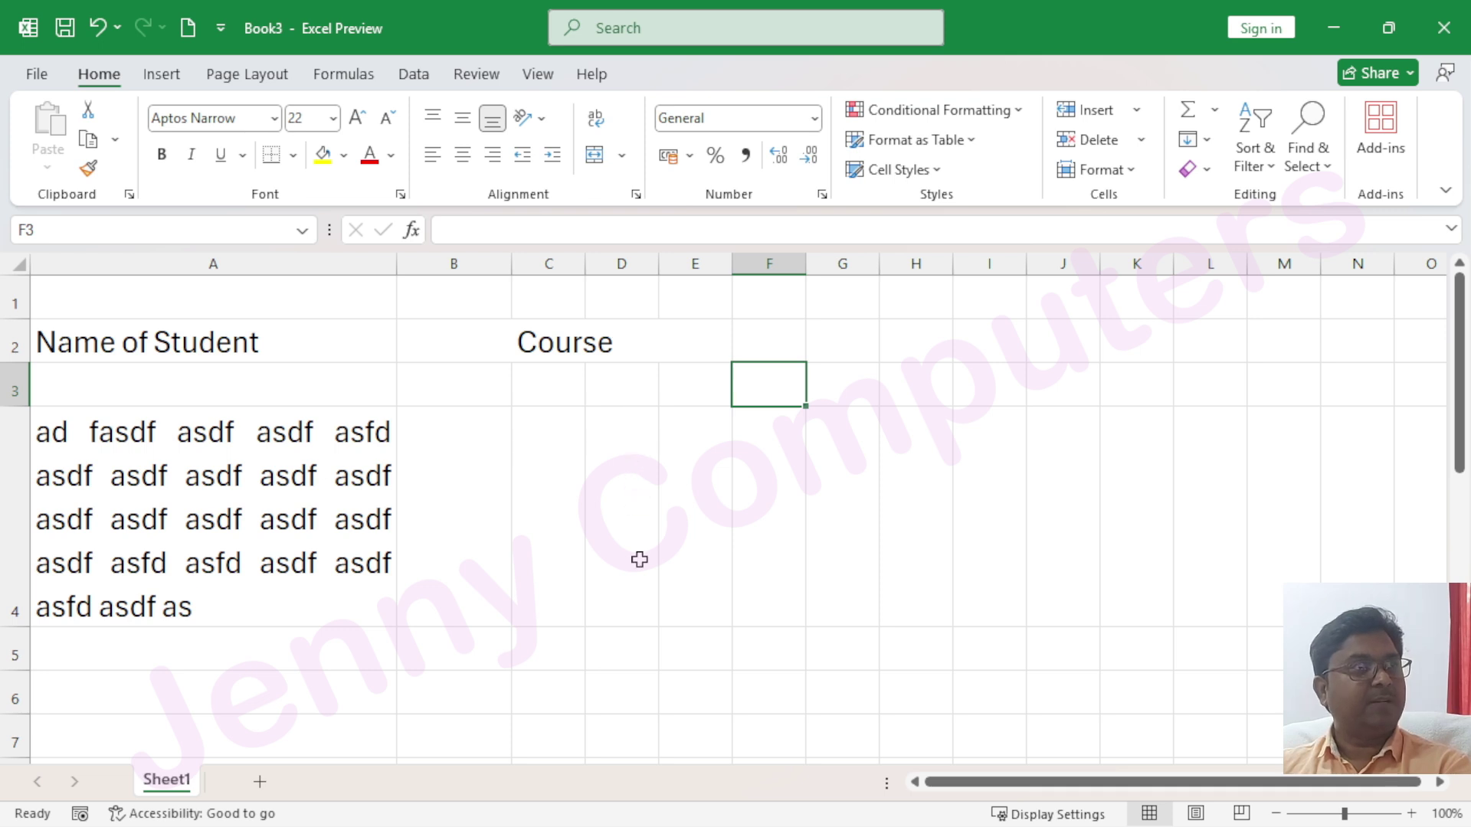
{"action": "left_click_drag", "start_coordinate": [614, 299], "coordinate": [623, 485]}
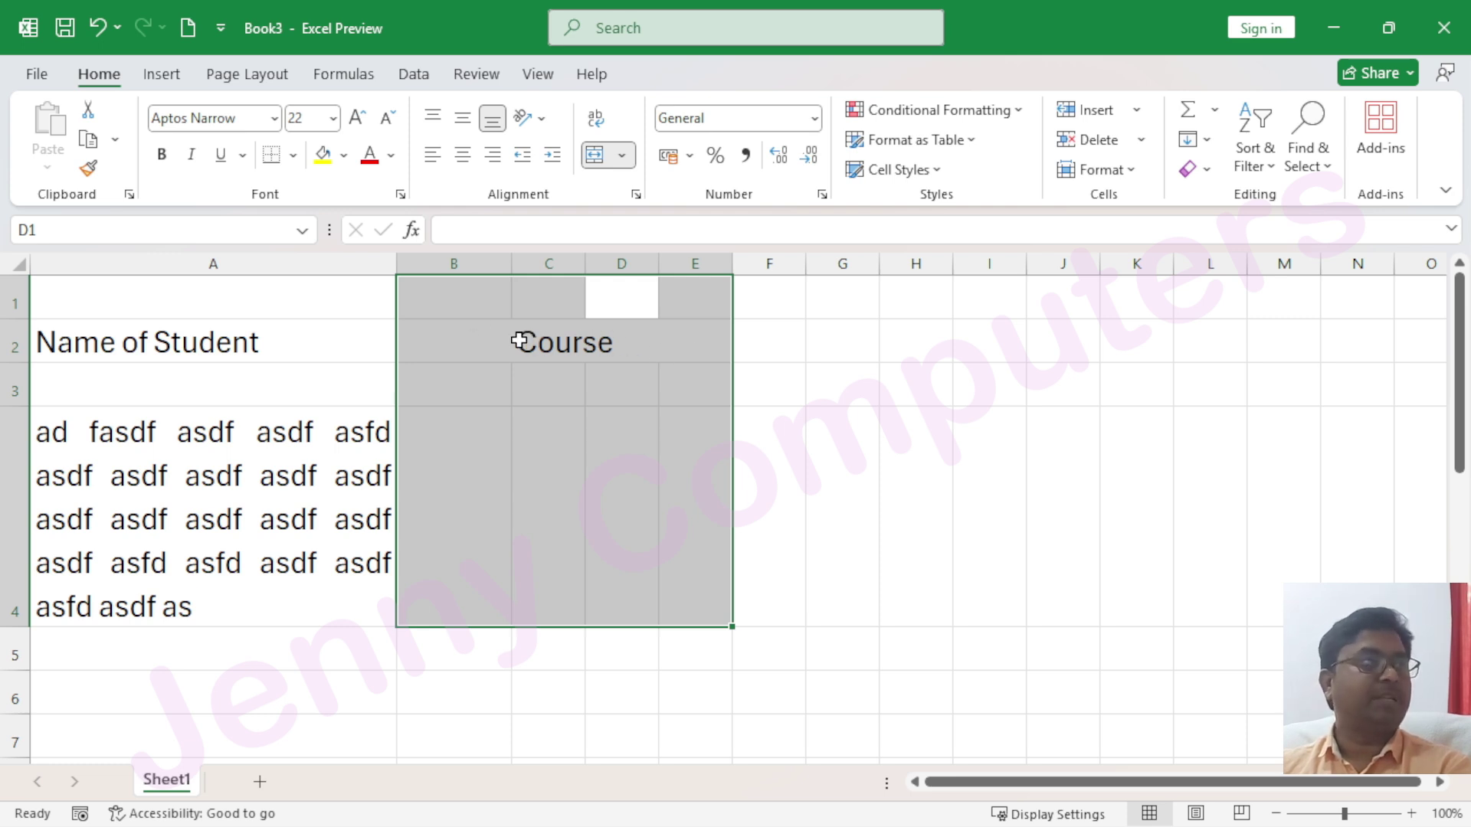
{"action": "left_click", "coordinate": [595, 351]}
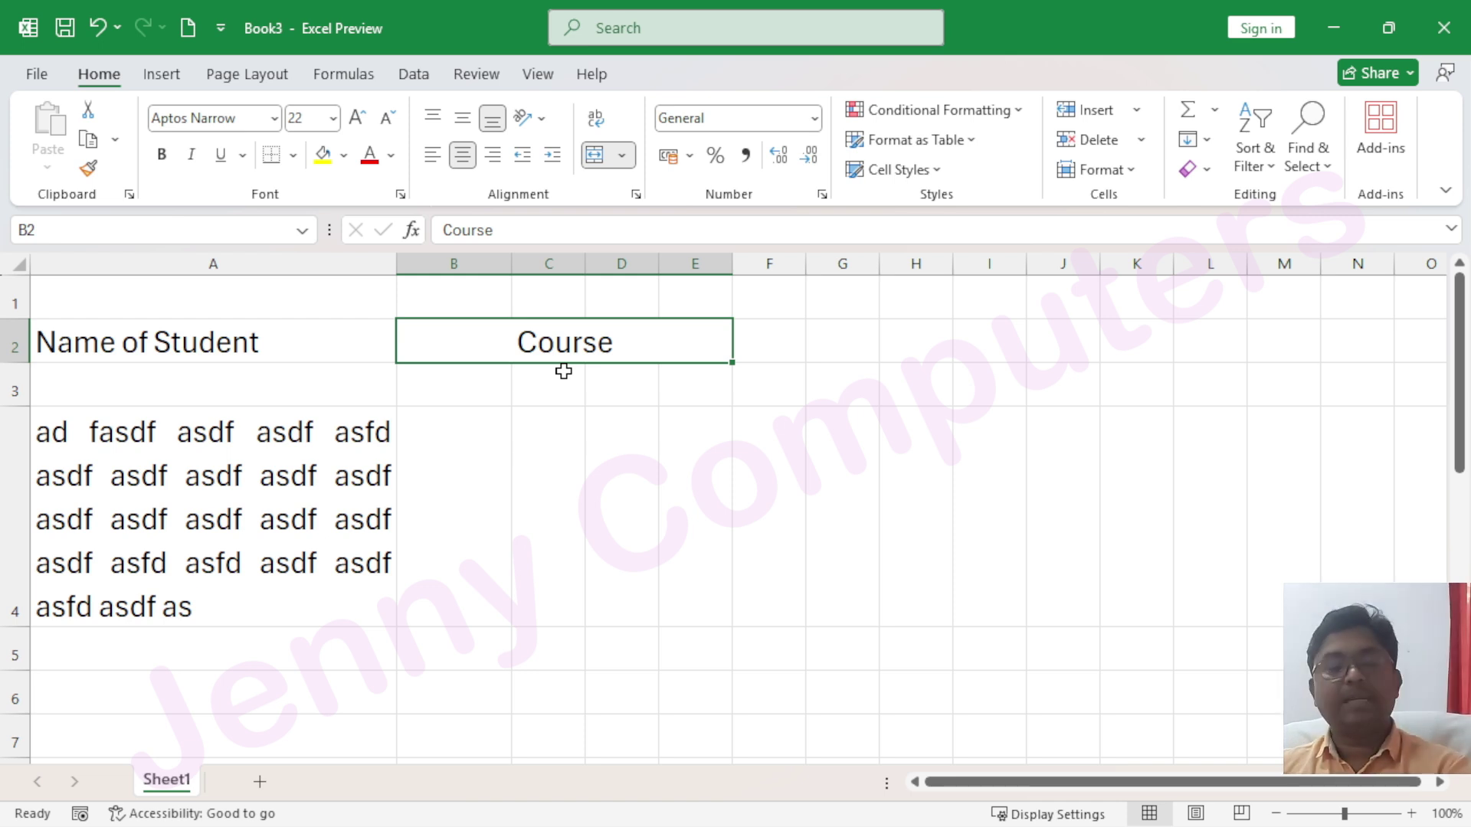
Unmerge the Course heading in B2:E2 back into separate cells
{"action": "key", "text": "alt+h"}
{"action": "key", "text": "m"}
{"action": "key", "text": "c"}
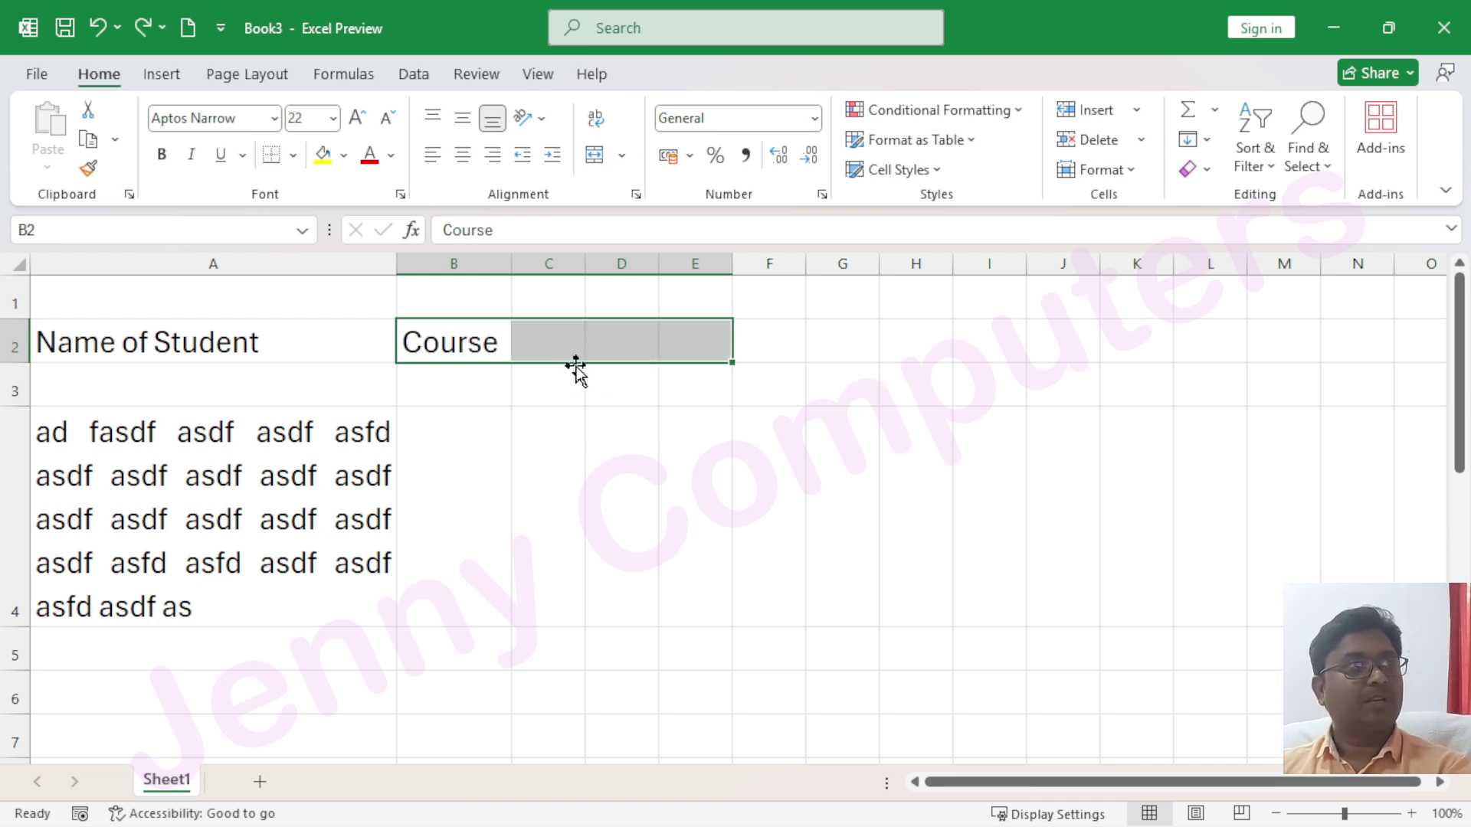
{"action": "left_click", "coordinate": [623, 458]}
Centre Course across B2:E2 using Center Across Selection horizontal alignment
{"action": "left_click_drag", "start_coordinate": [453, 351], "coordinate": [673, 351]}
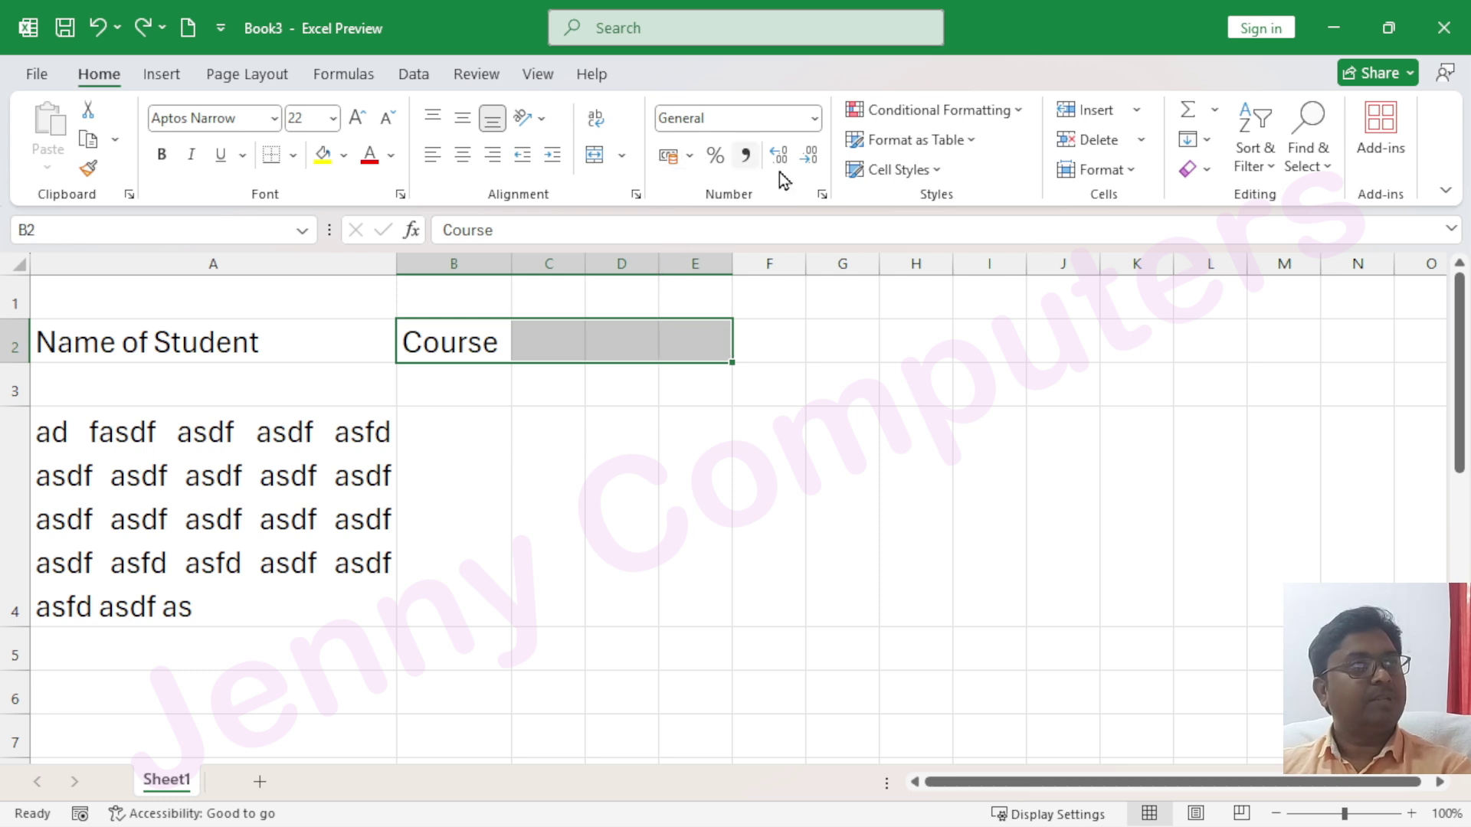
{"action": "left_click", "coordinate": [635, 197]}
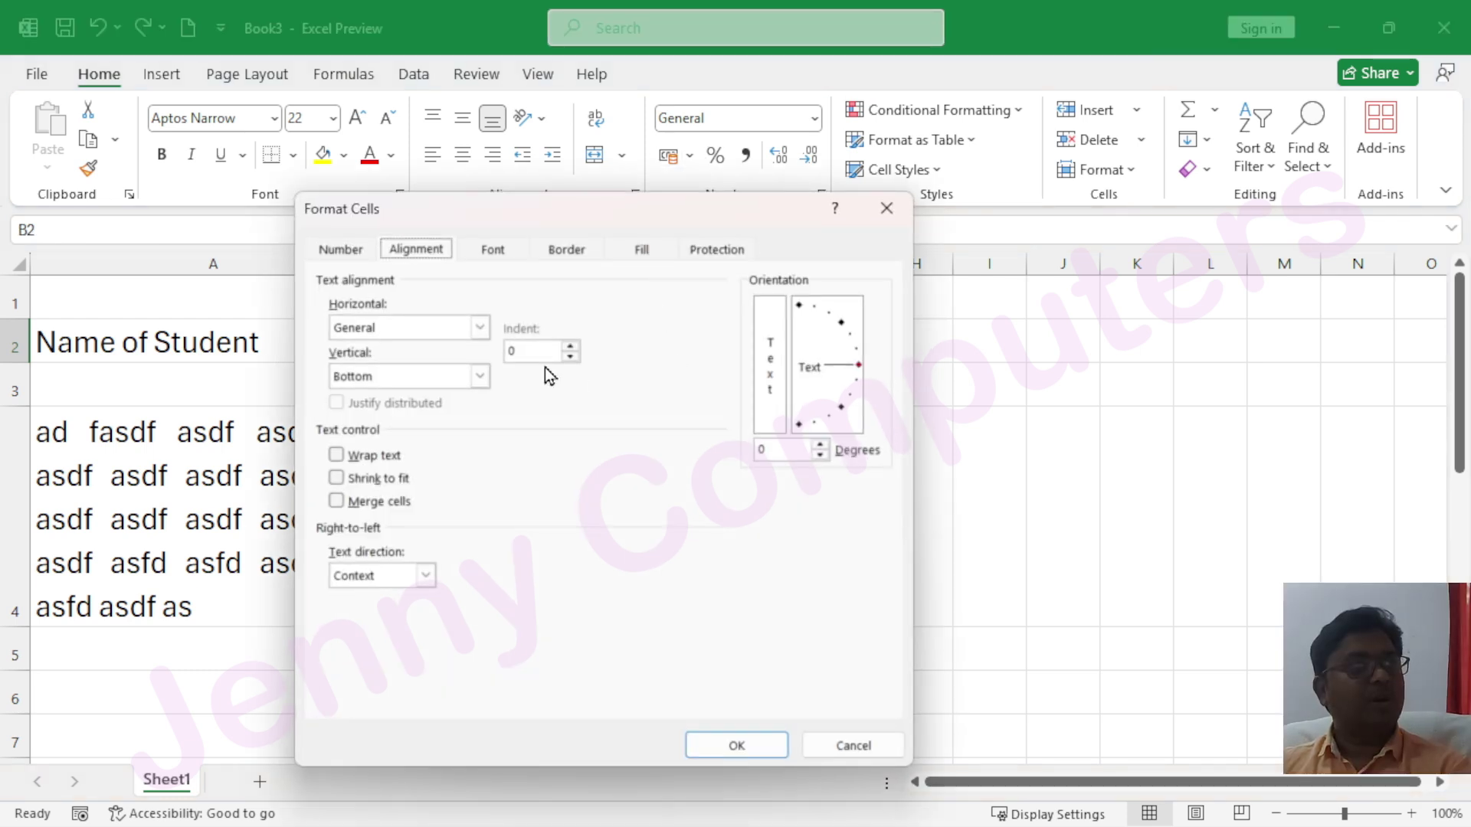
{"action": "left_click", "coordinate": [481, 328]}
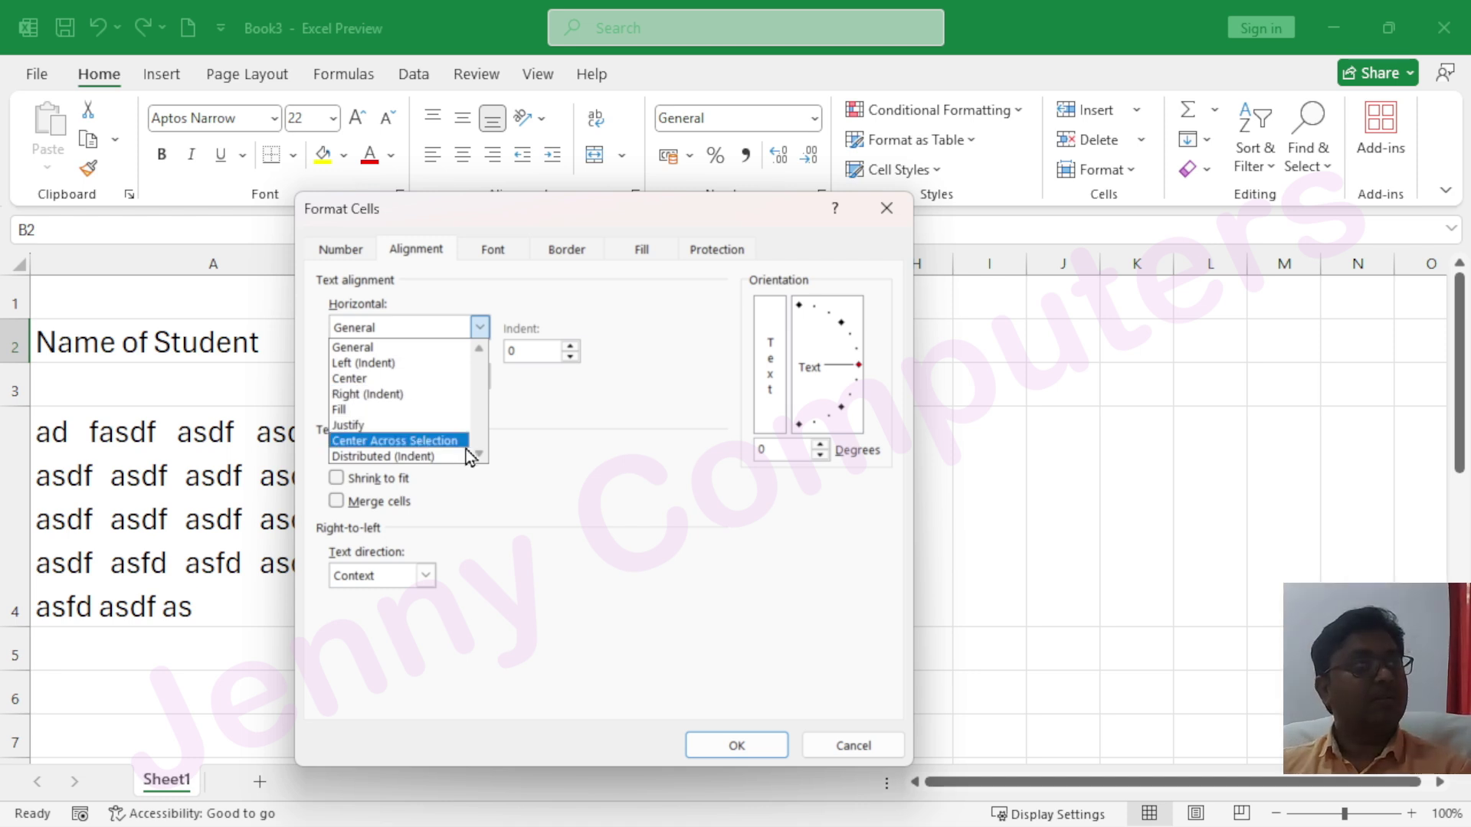
{"action": "left_click", "coordinate": [456, 442]}
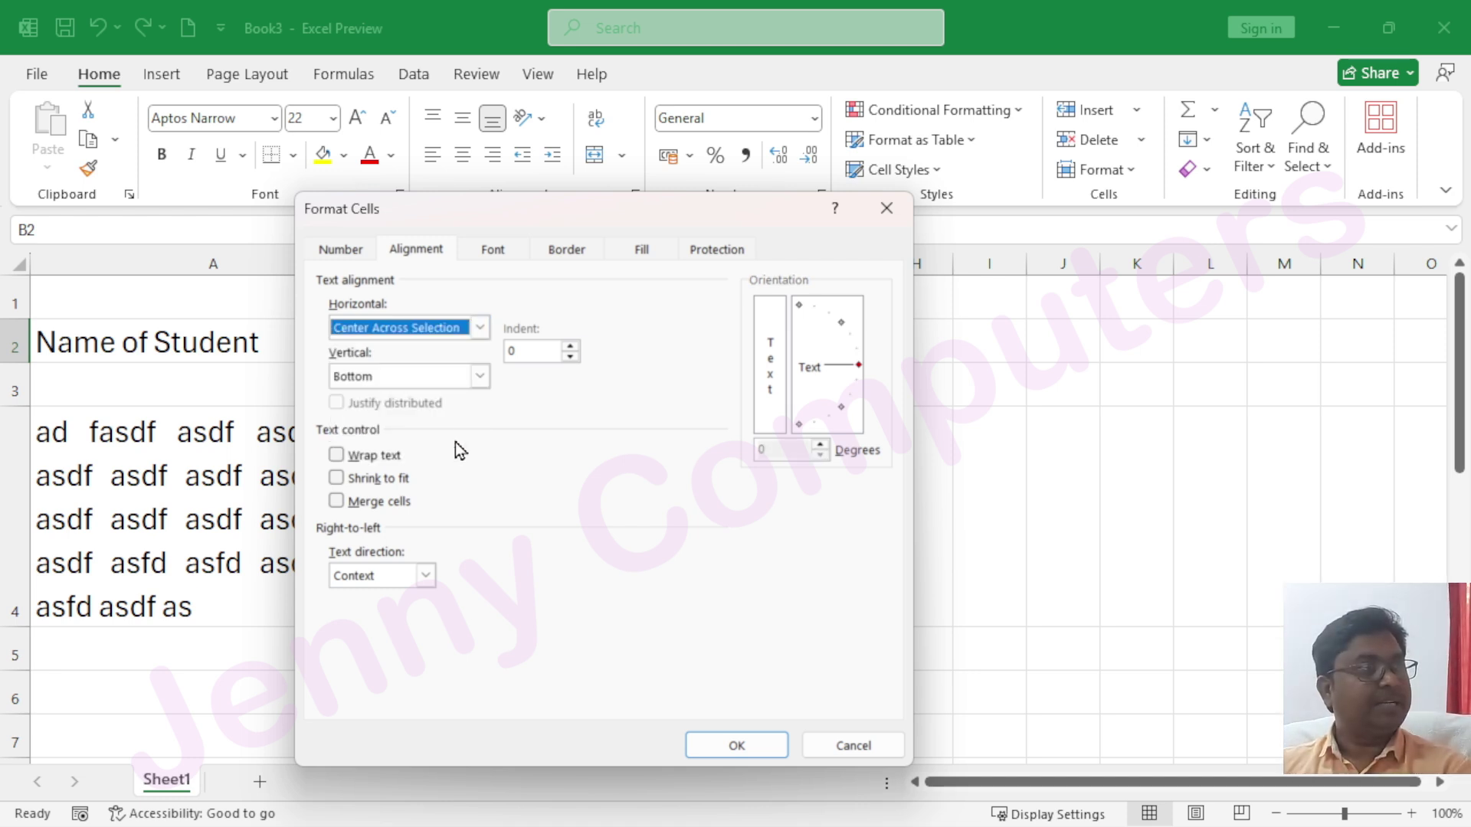
{"action": "left_click", "coordinate": [770, 755]}
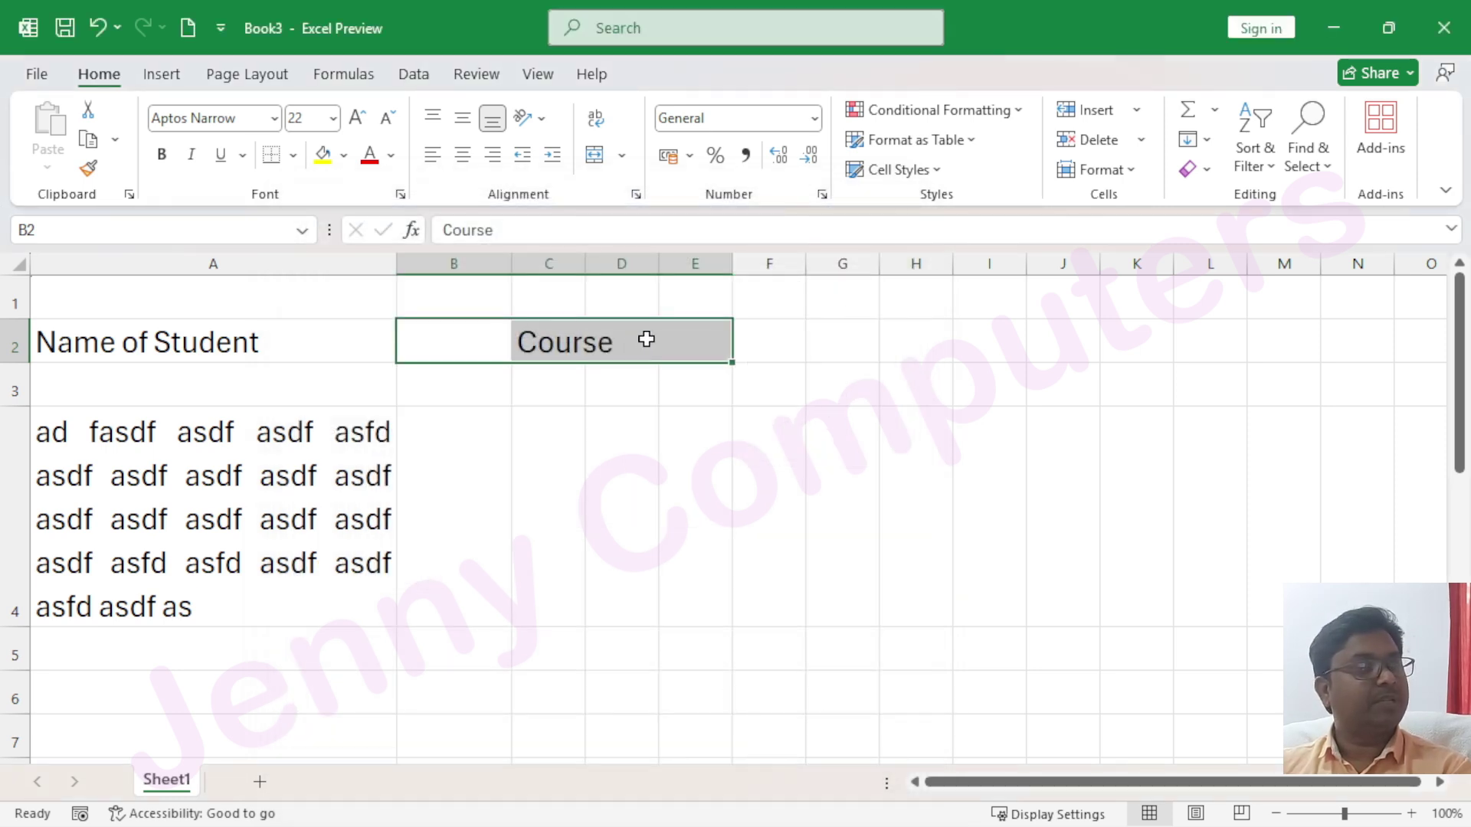
{"action": "left_click", "coordinate": [625, 478]}
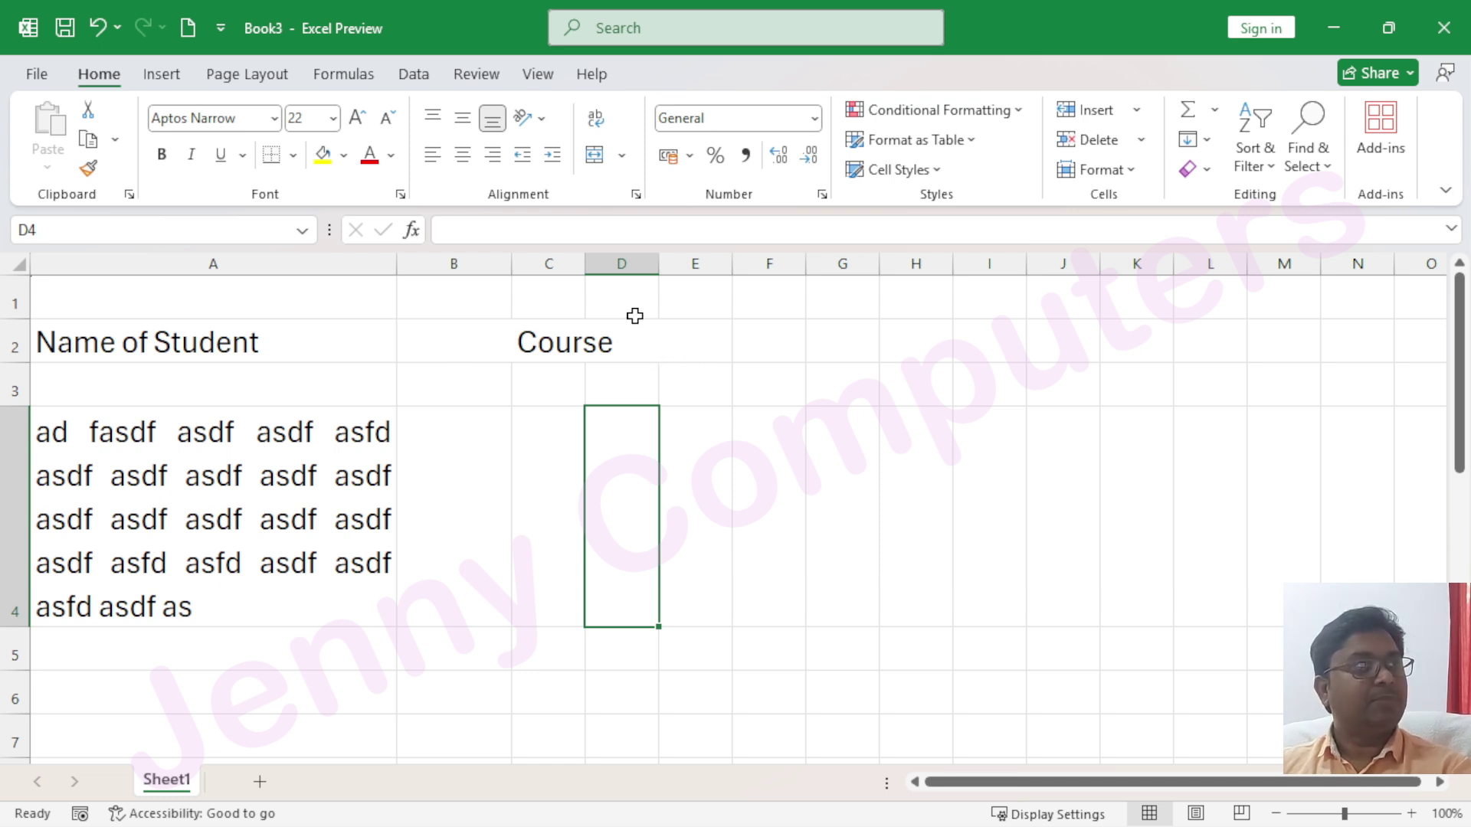
{"action": "left_click_drag", "start_coordinate": [617, 286], "coordinate": [644, 476]}
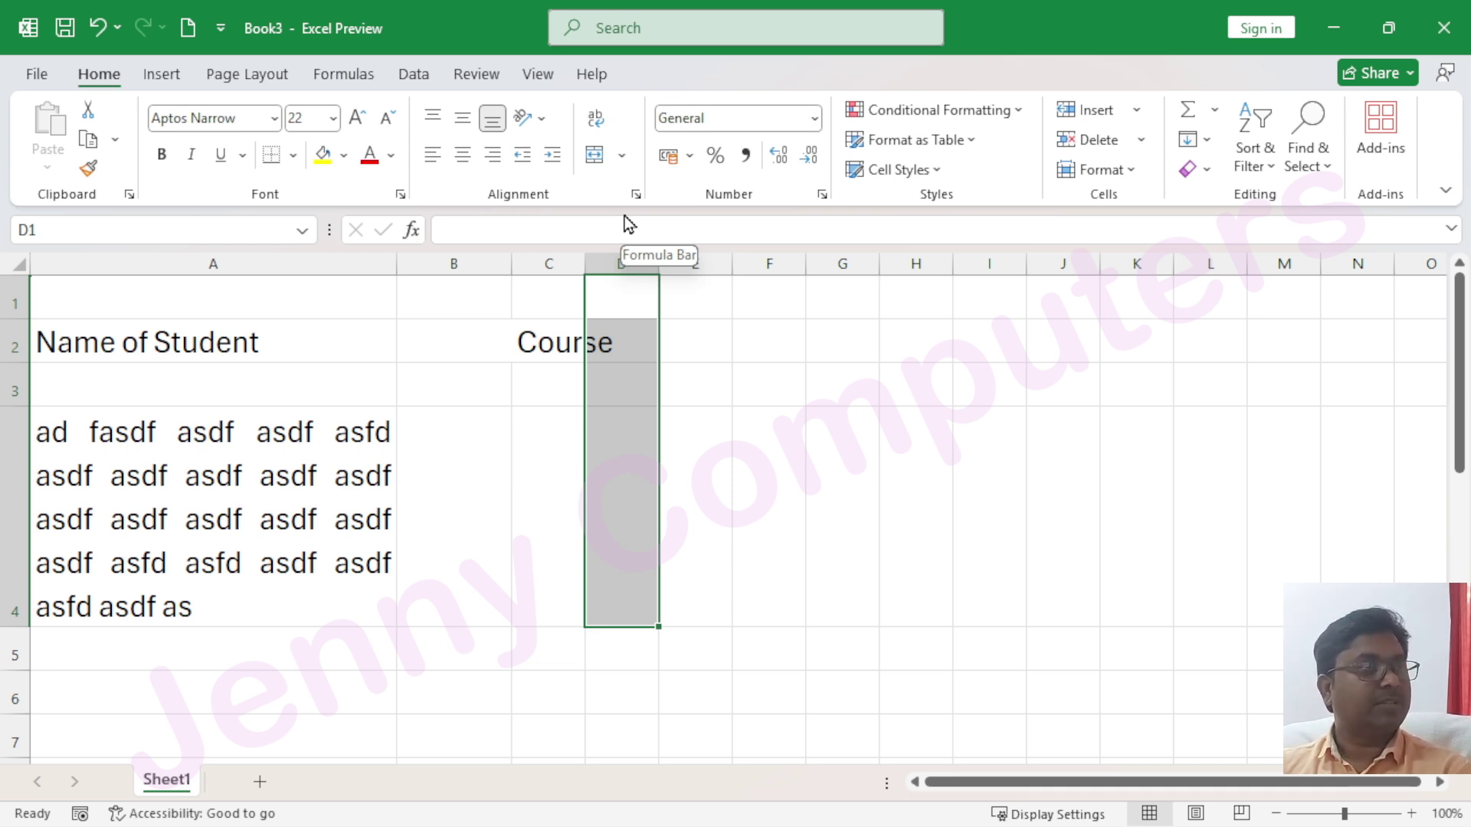
{"action": "left_click", "coordinate": [548, 337]}
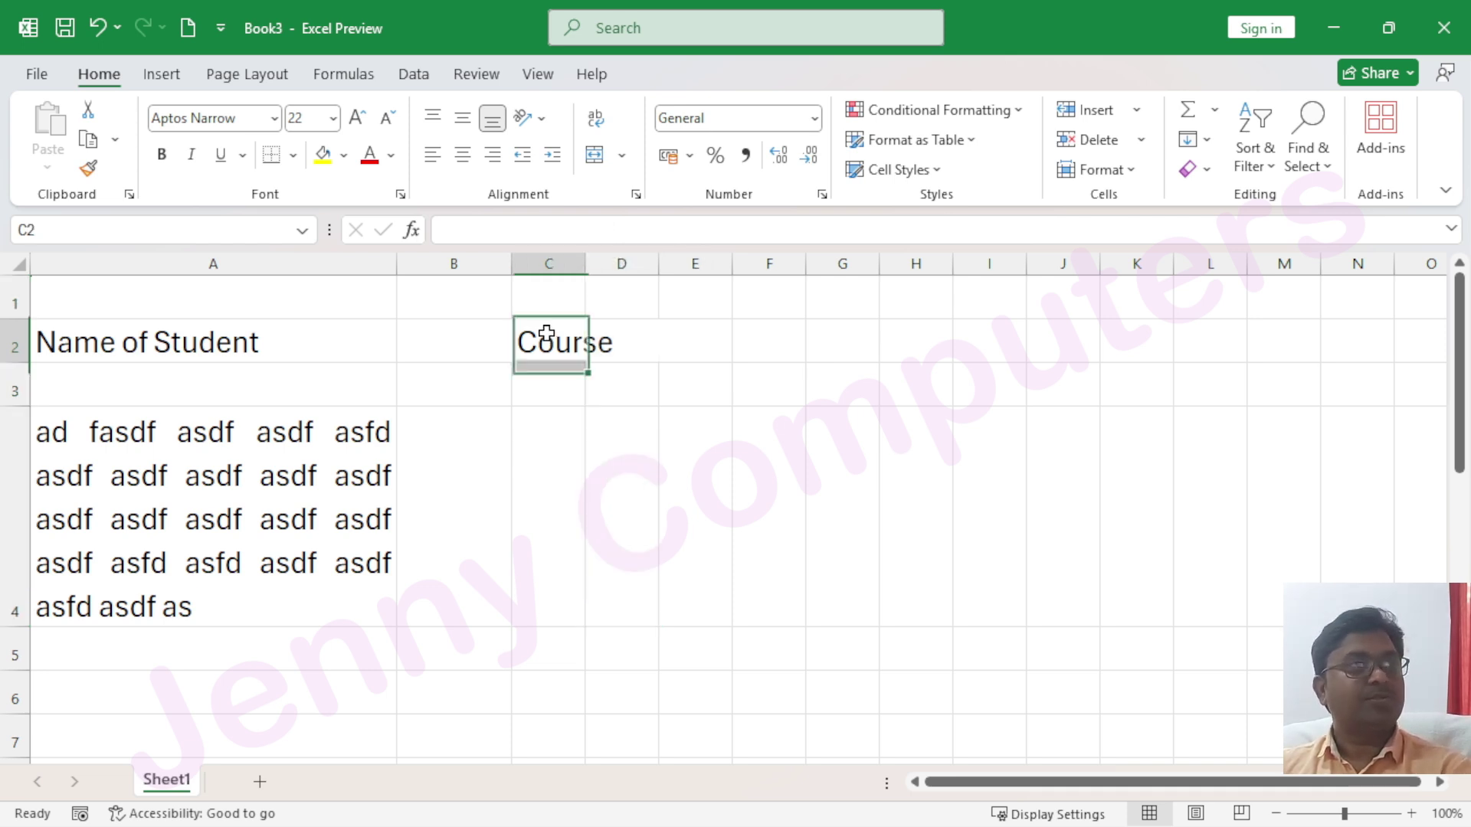
{"action": "left_click", "coordinate": [636, 197]}
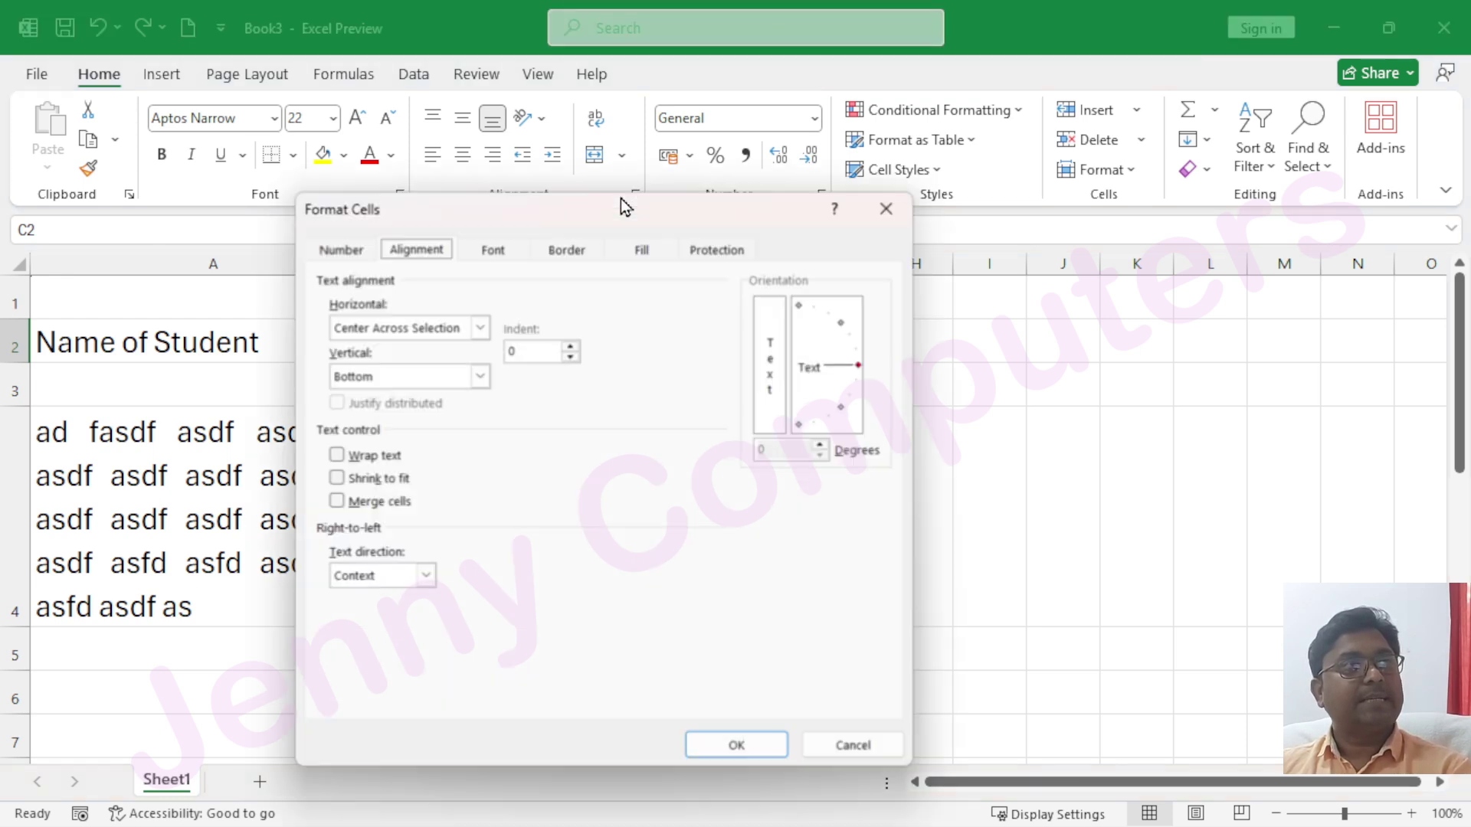
{"action": "left_click", "coordinate": [480, 328]}
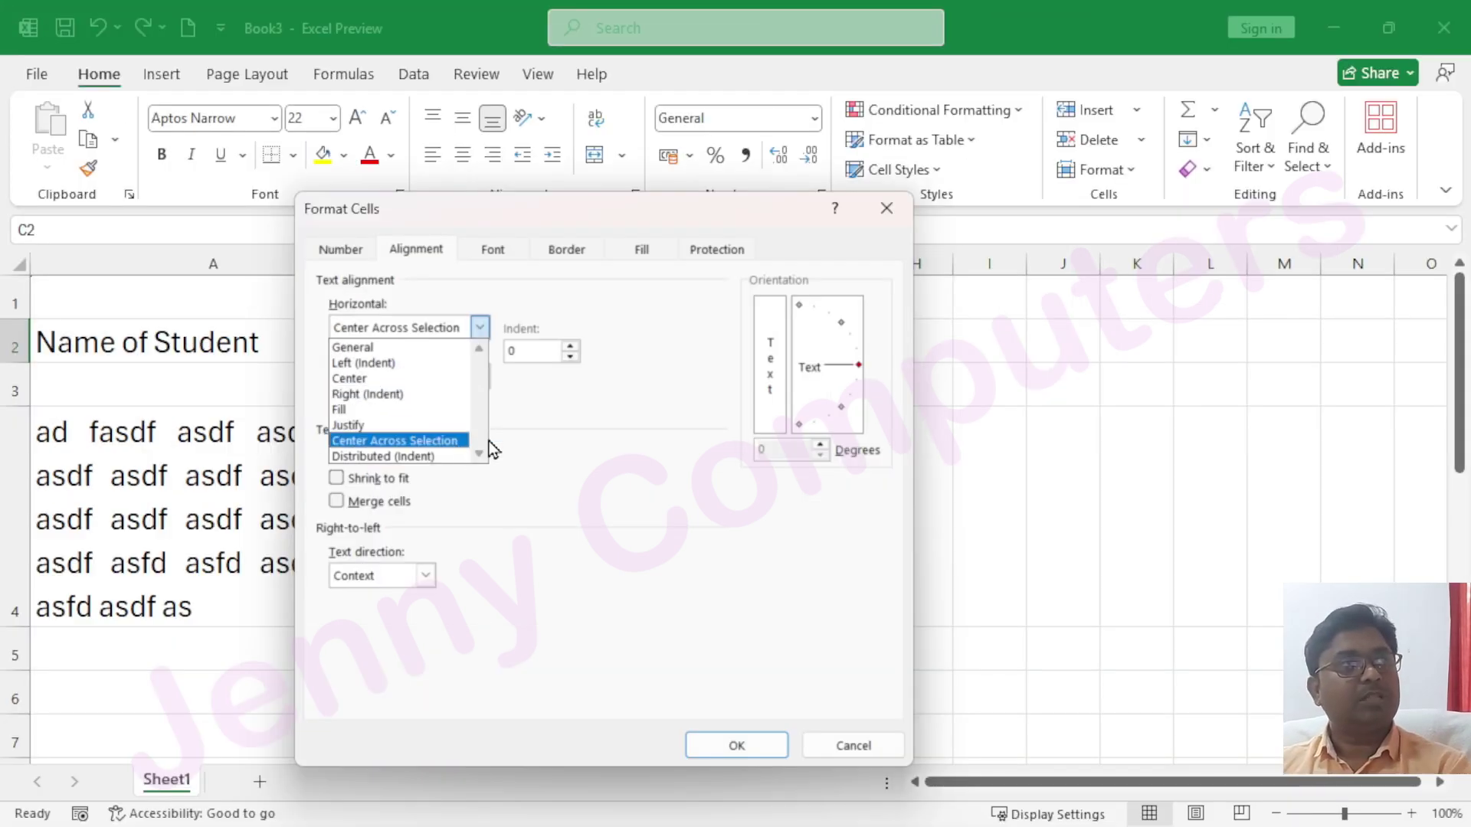
{"action": "left_click", "coordinate": [887, 213]}
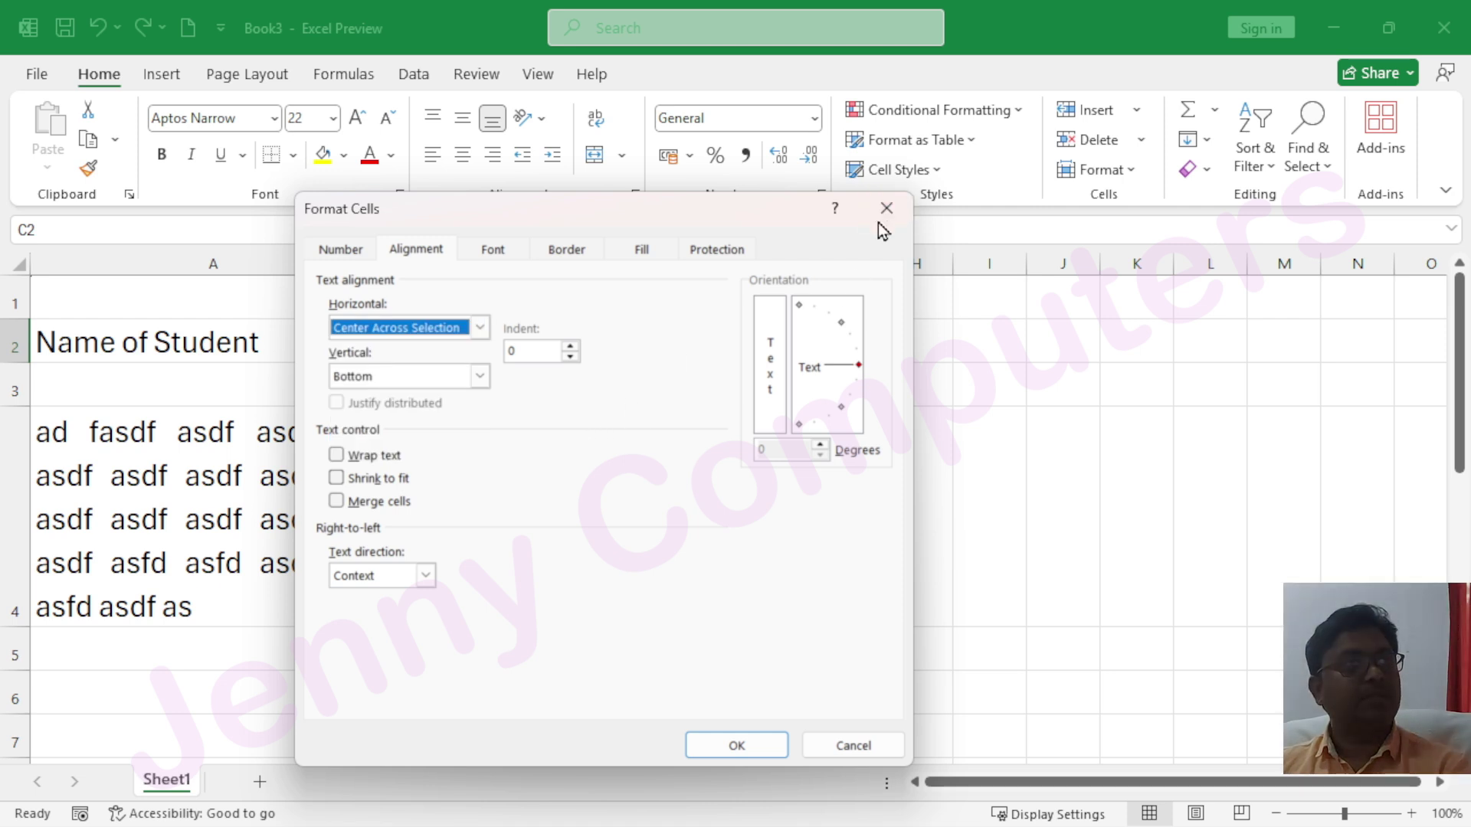
{"action": "left_click", "coordinate": [887, 211]}
{"action": "left_click", "coordinate": [170, 343]}
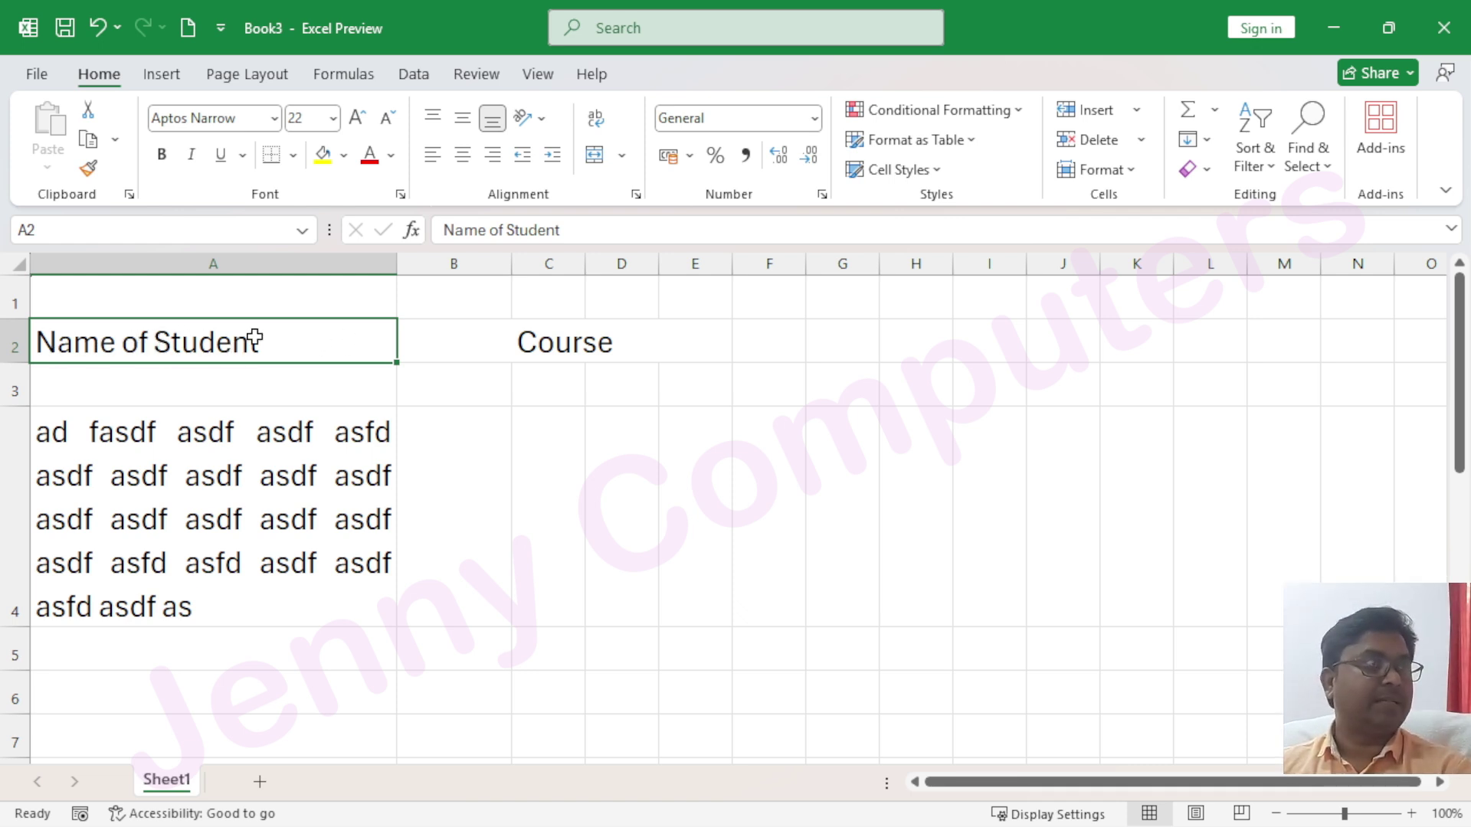
Give A2 Distributed (Indent) horizontal alignment, leaving Justify distributed switched off
{"action": "left_click", "coordinate": [635, 194]}
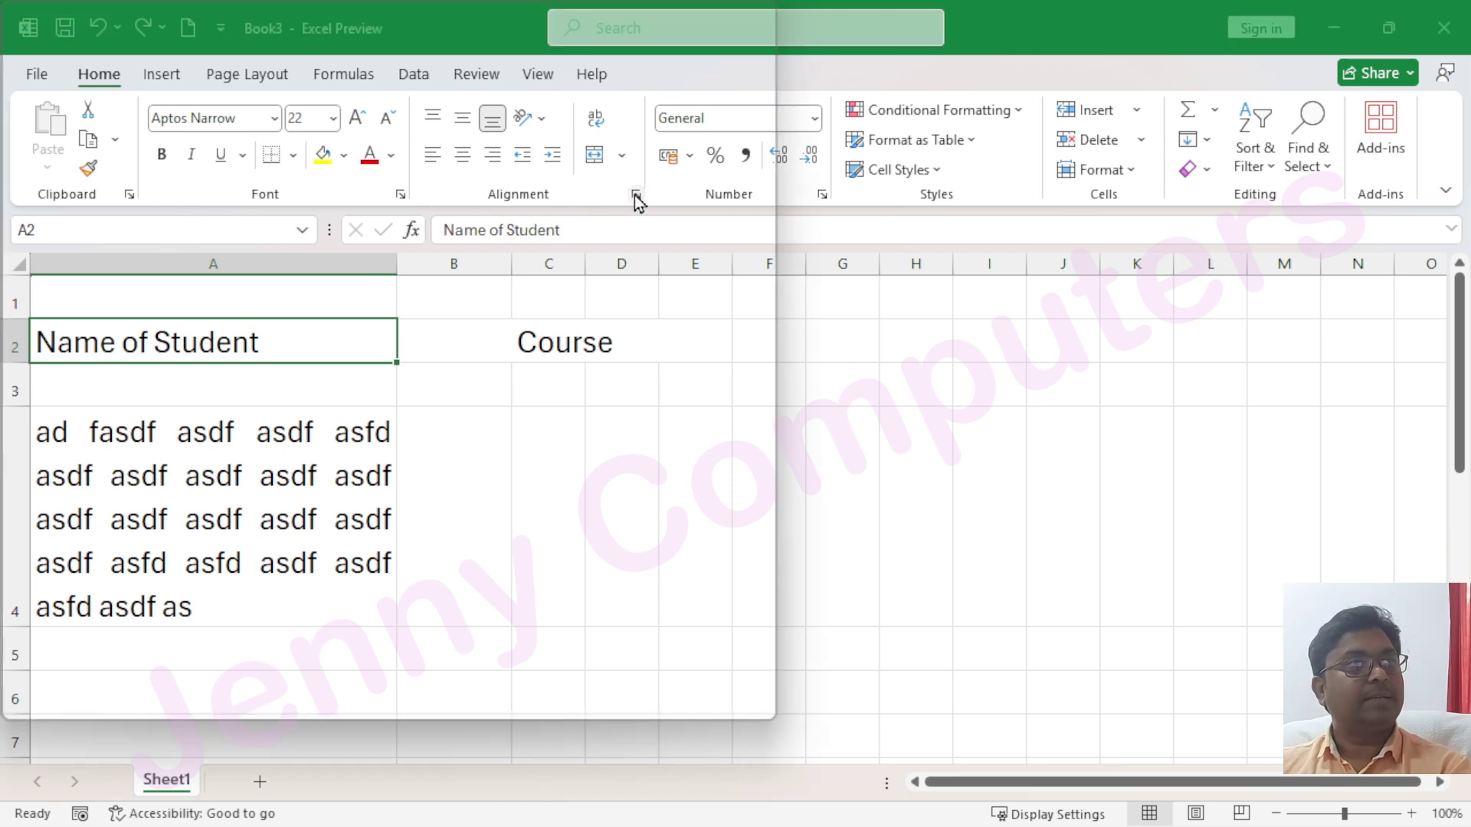
{"action": "left_click", "coordinate": [479, 330]}
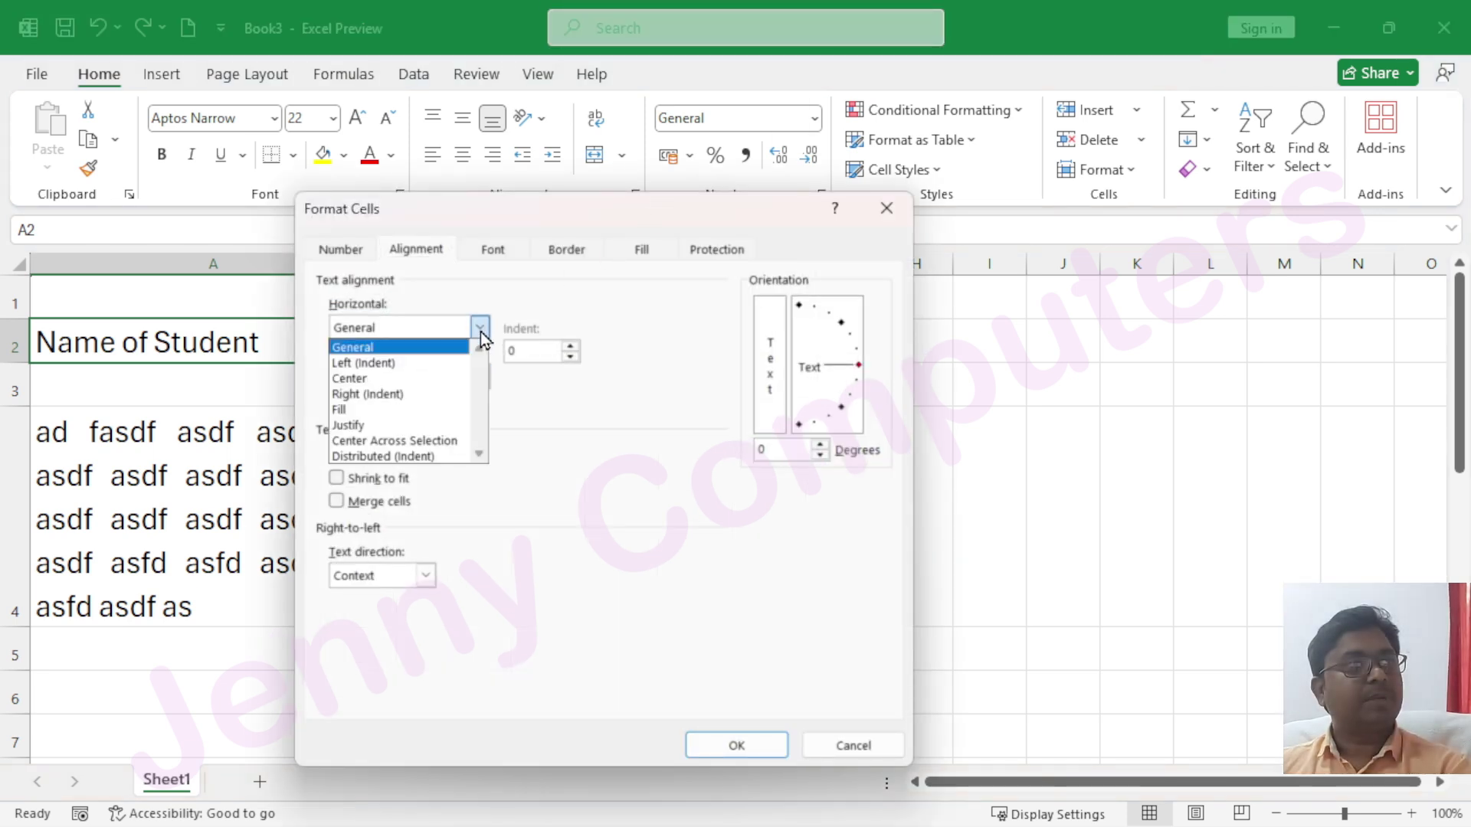
{"action": "left_click", "coordinate": [404, 457]}
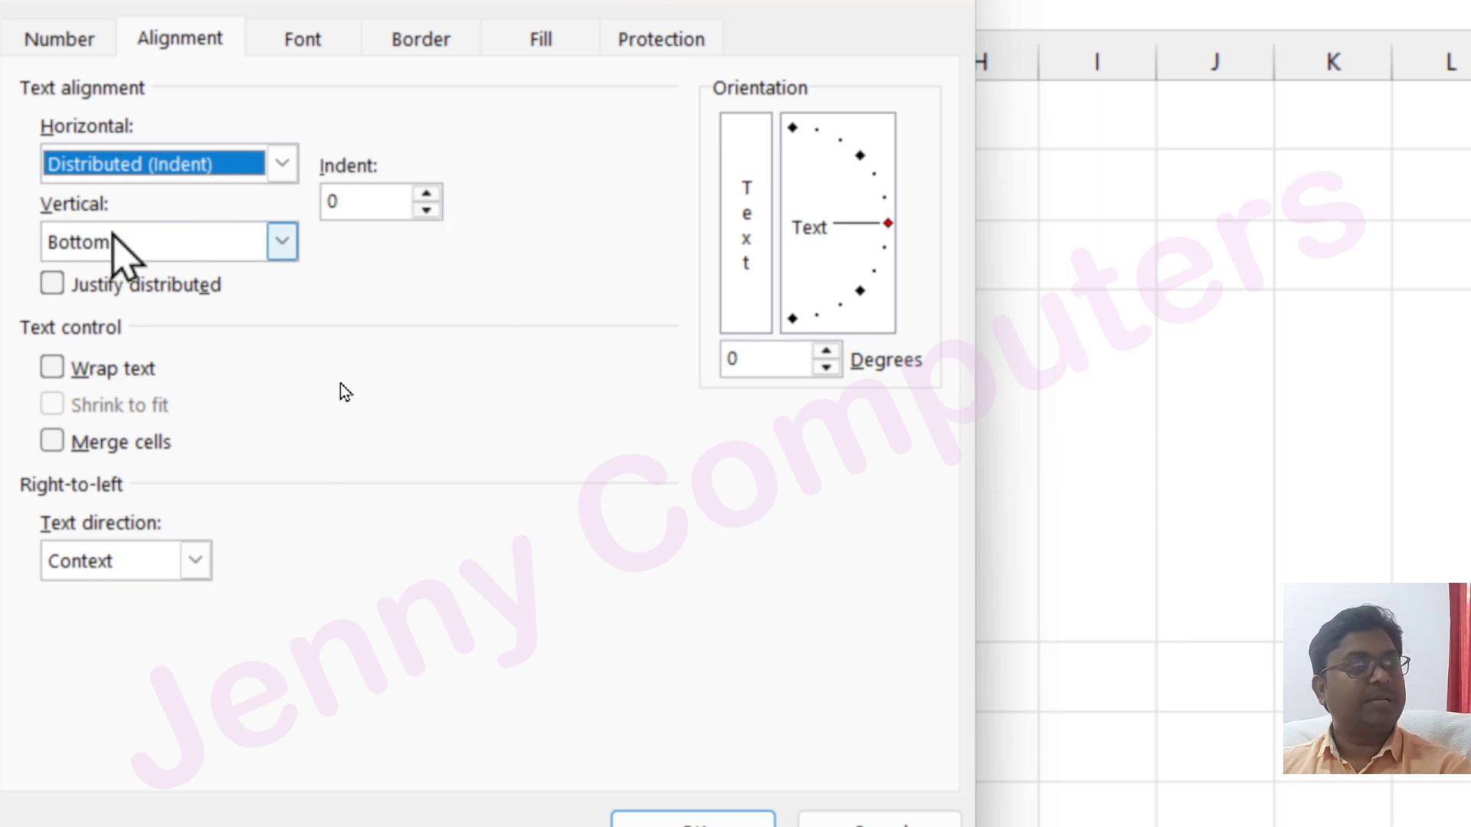
{"action": "left_click", "coordinate": [52, 285]}
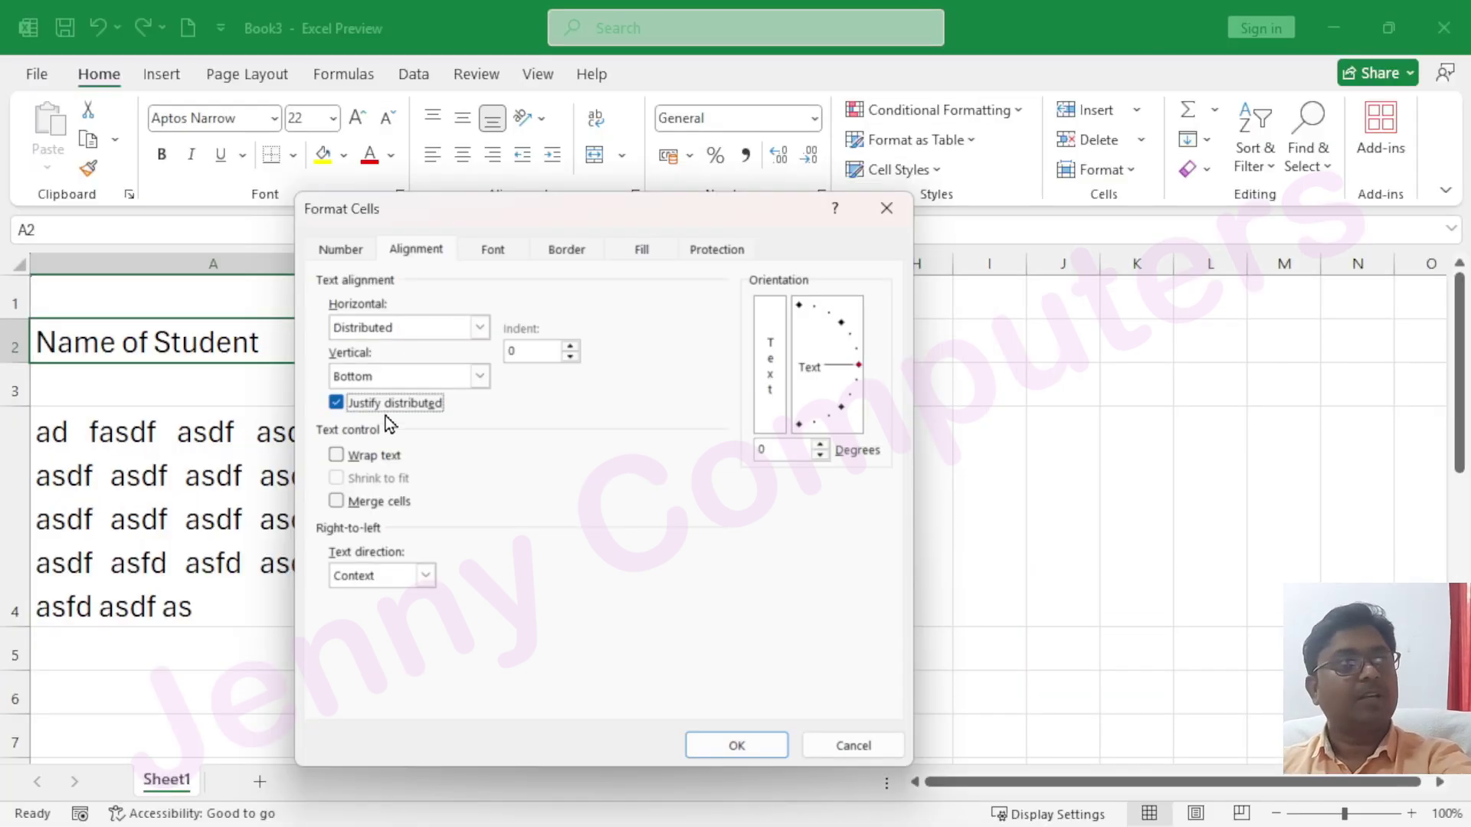
{"action": "left_click", "coordinate": [360, 404]}
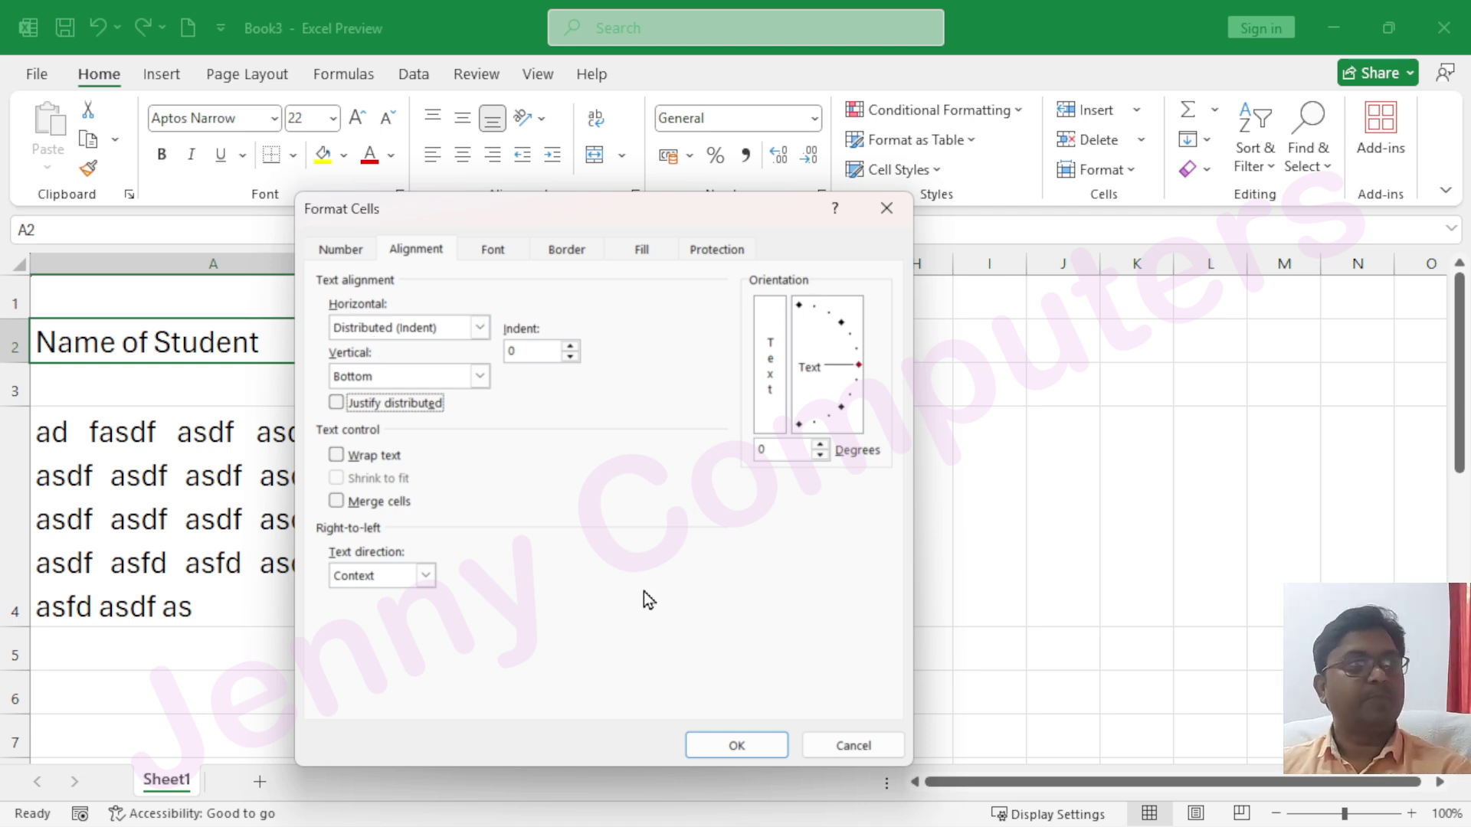
{"action": "left_click", "coordinate": [737, 744]}
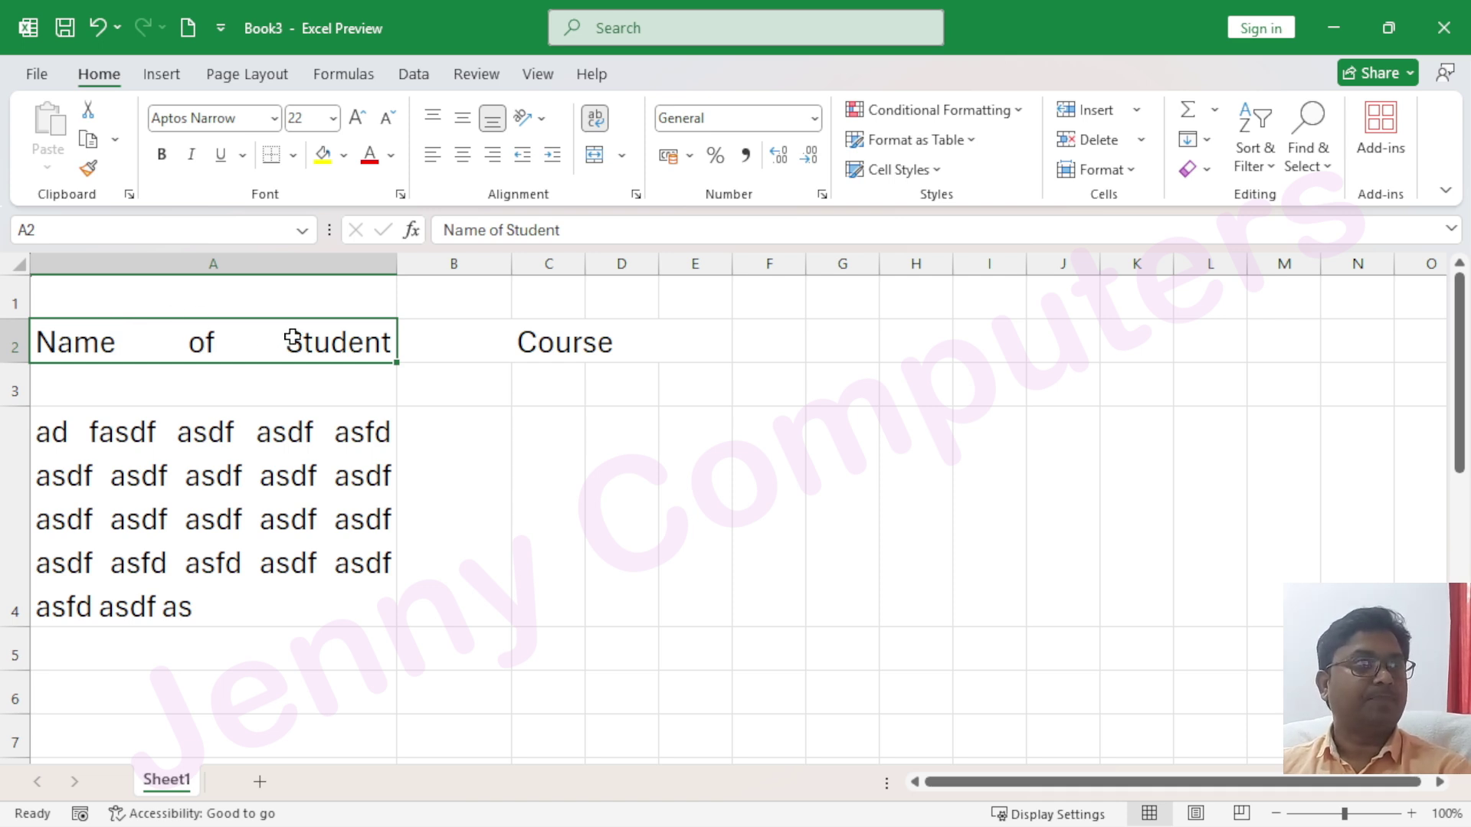
{"action": "left_click", "coordinate": [635, 195]}
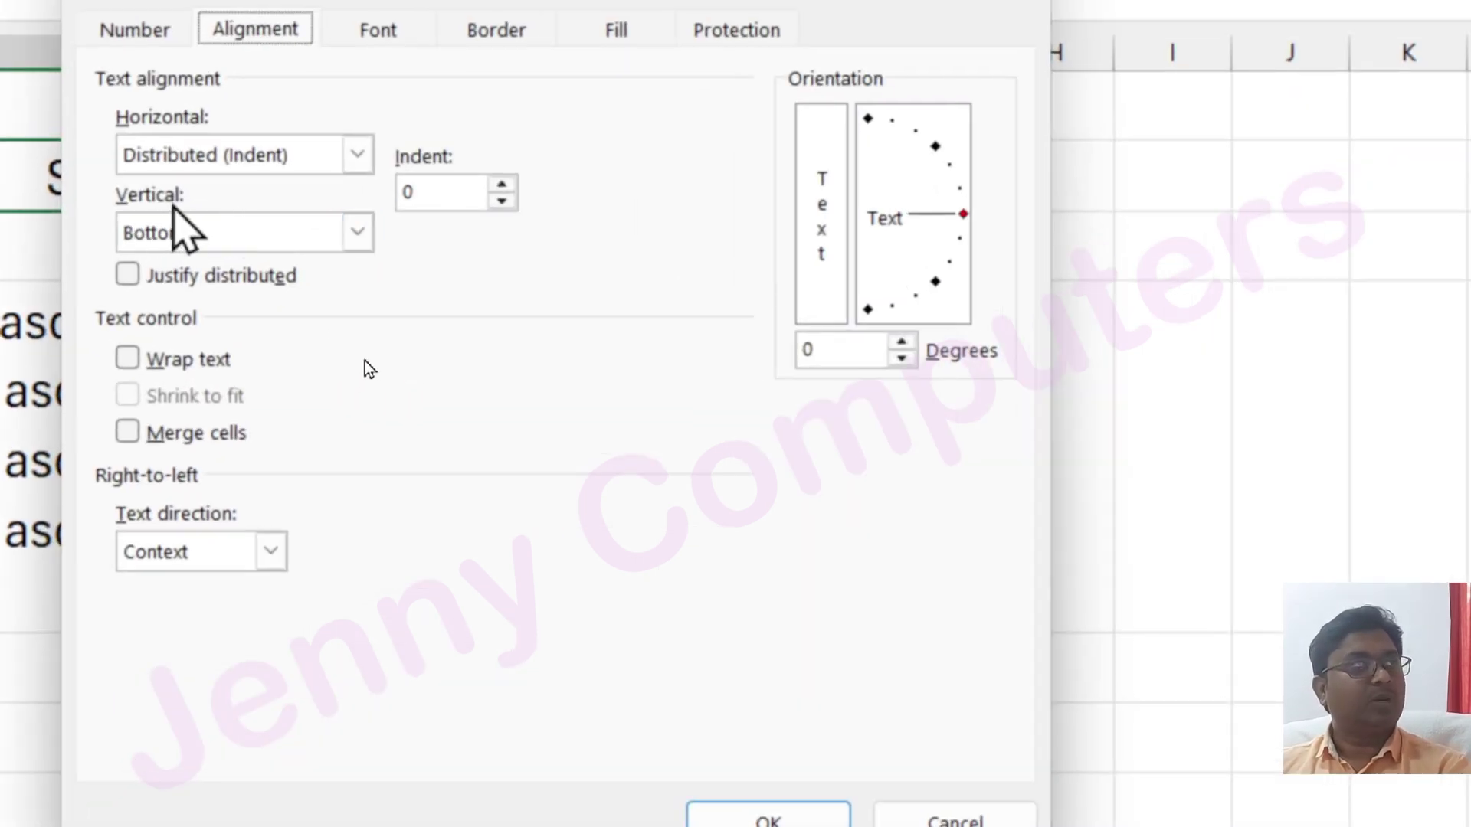
{"action": "left_click", "coordinate": [205, 240]}
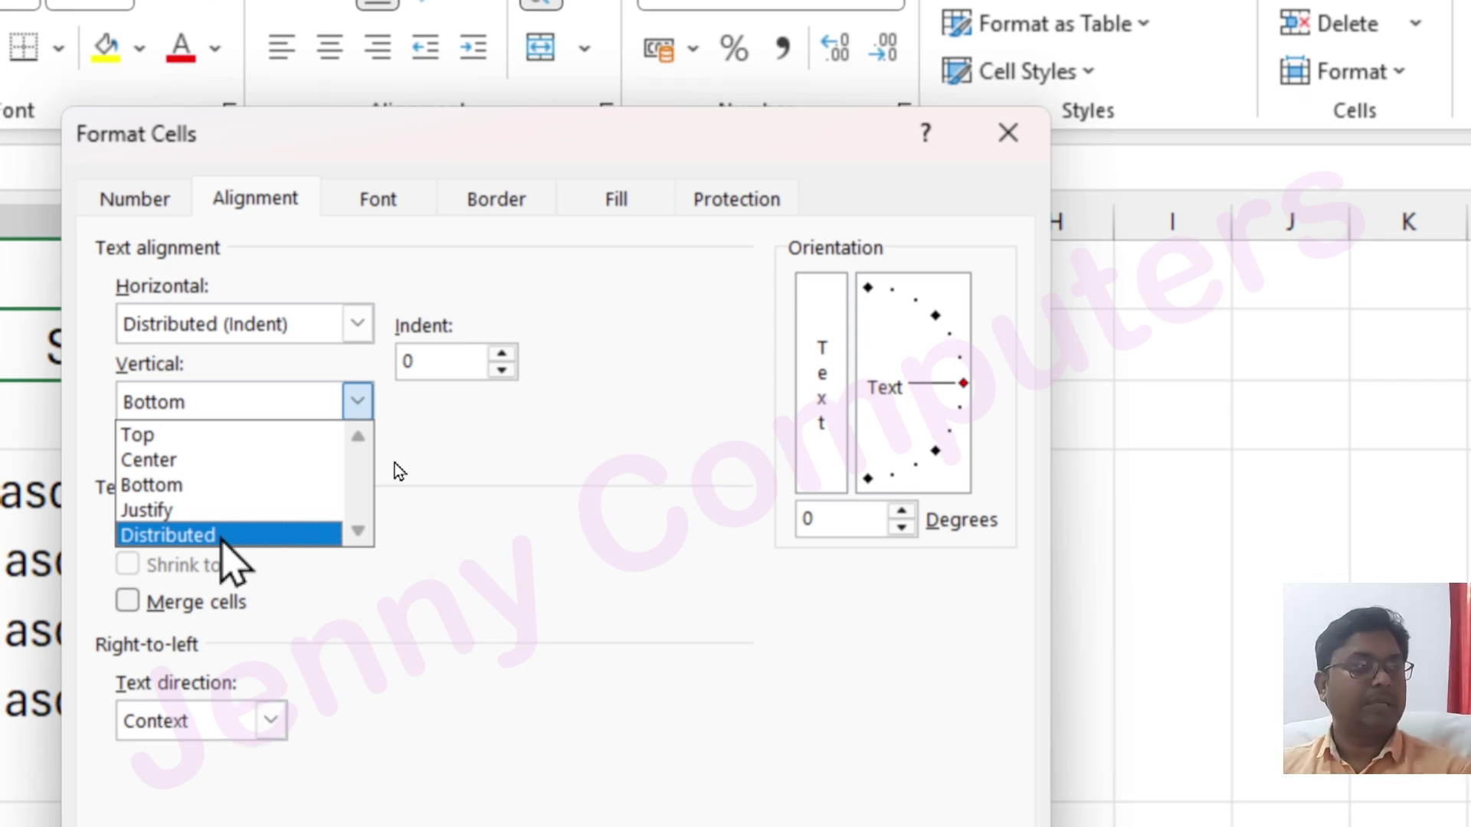
{"action": "left_click", "coordinate": [531, 383]}
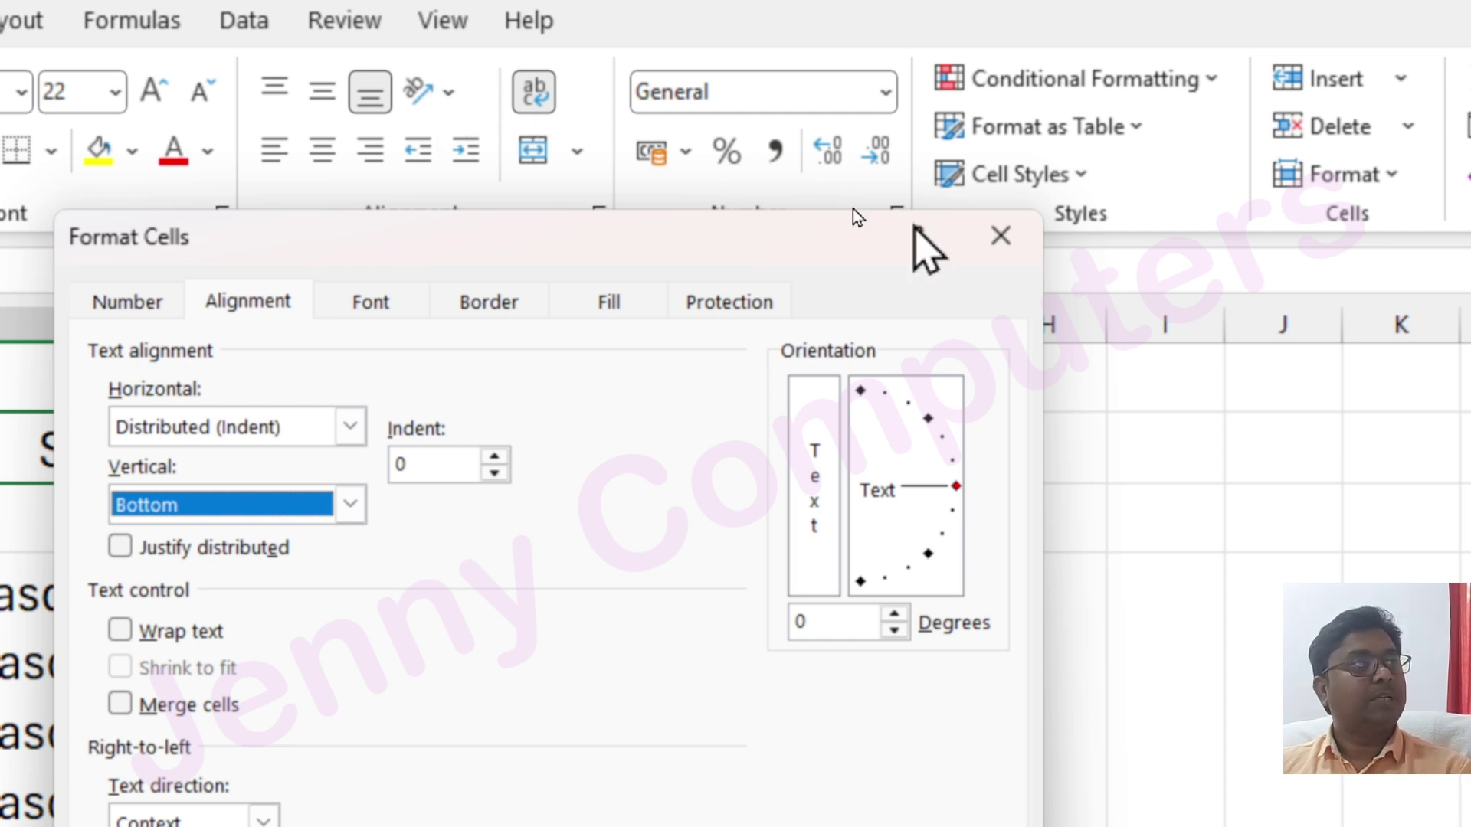
{"action": "left_click", "coordinate": [1001, 235]}
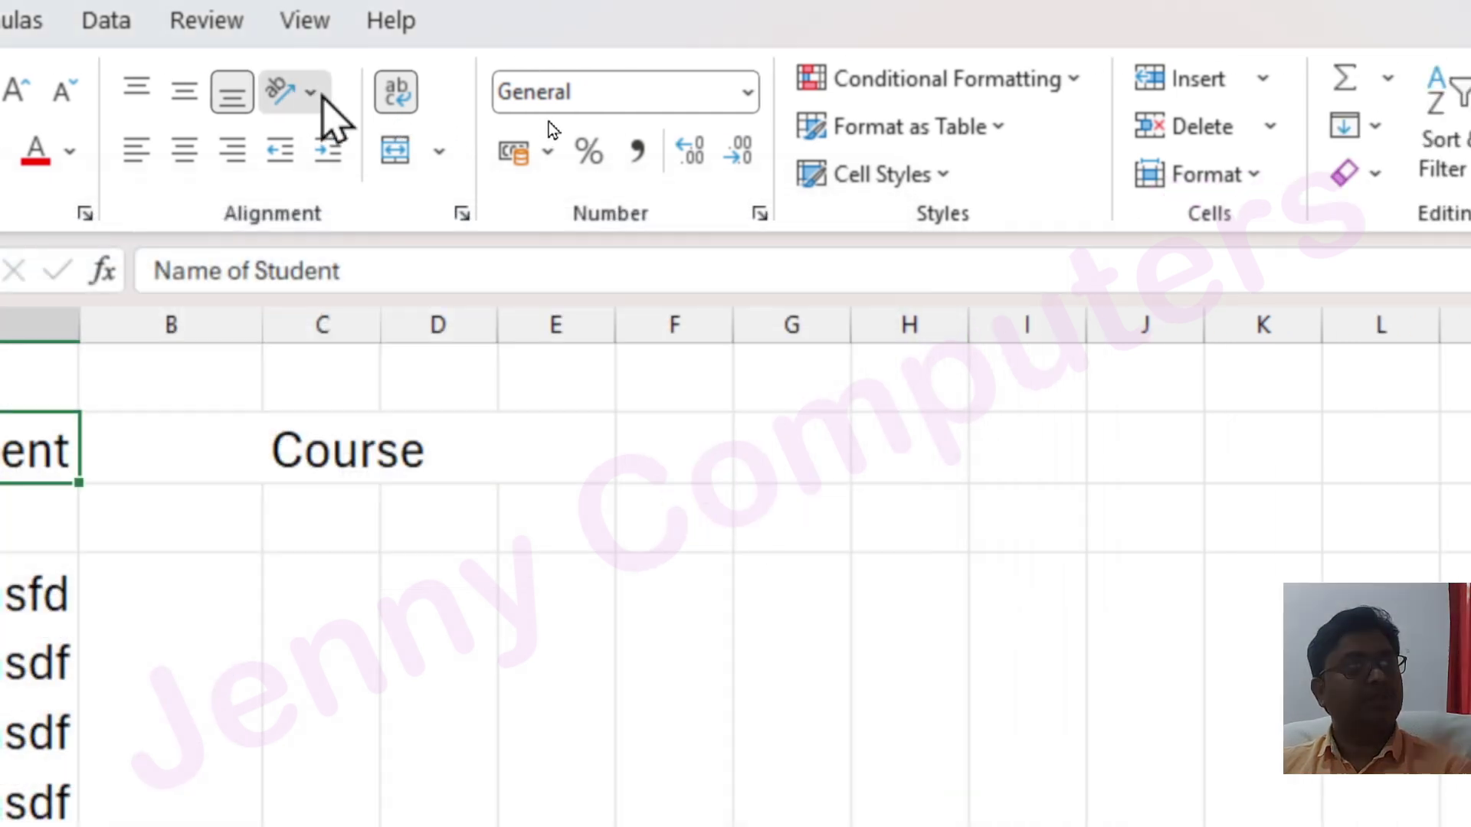
{"action": "left_click", "coordinate": [310, 92]}
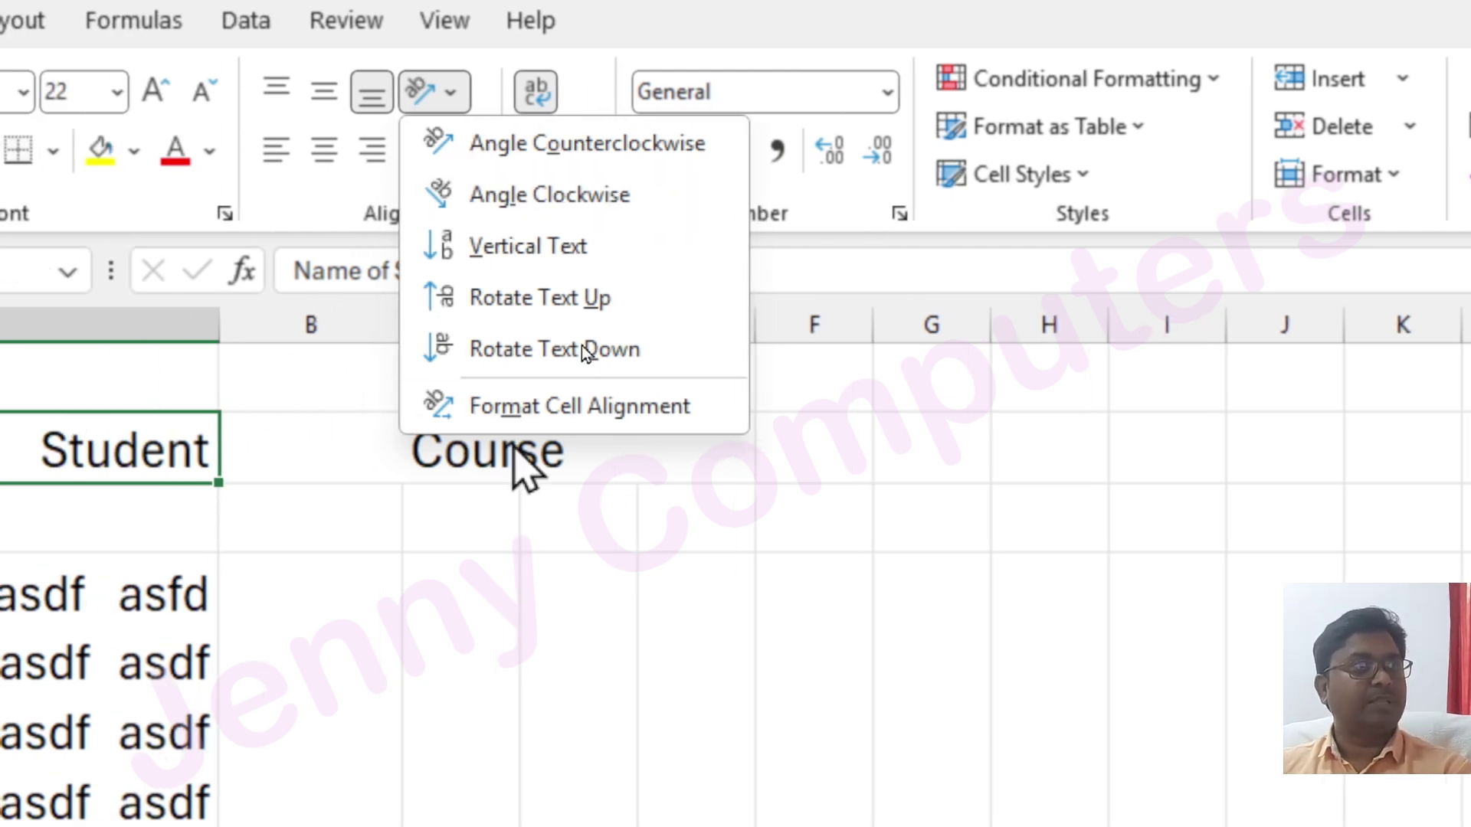
{"action": "left_click", "coordinate": [498, 452]}
{"action": "left_click", "coordinate": [481, 459]}
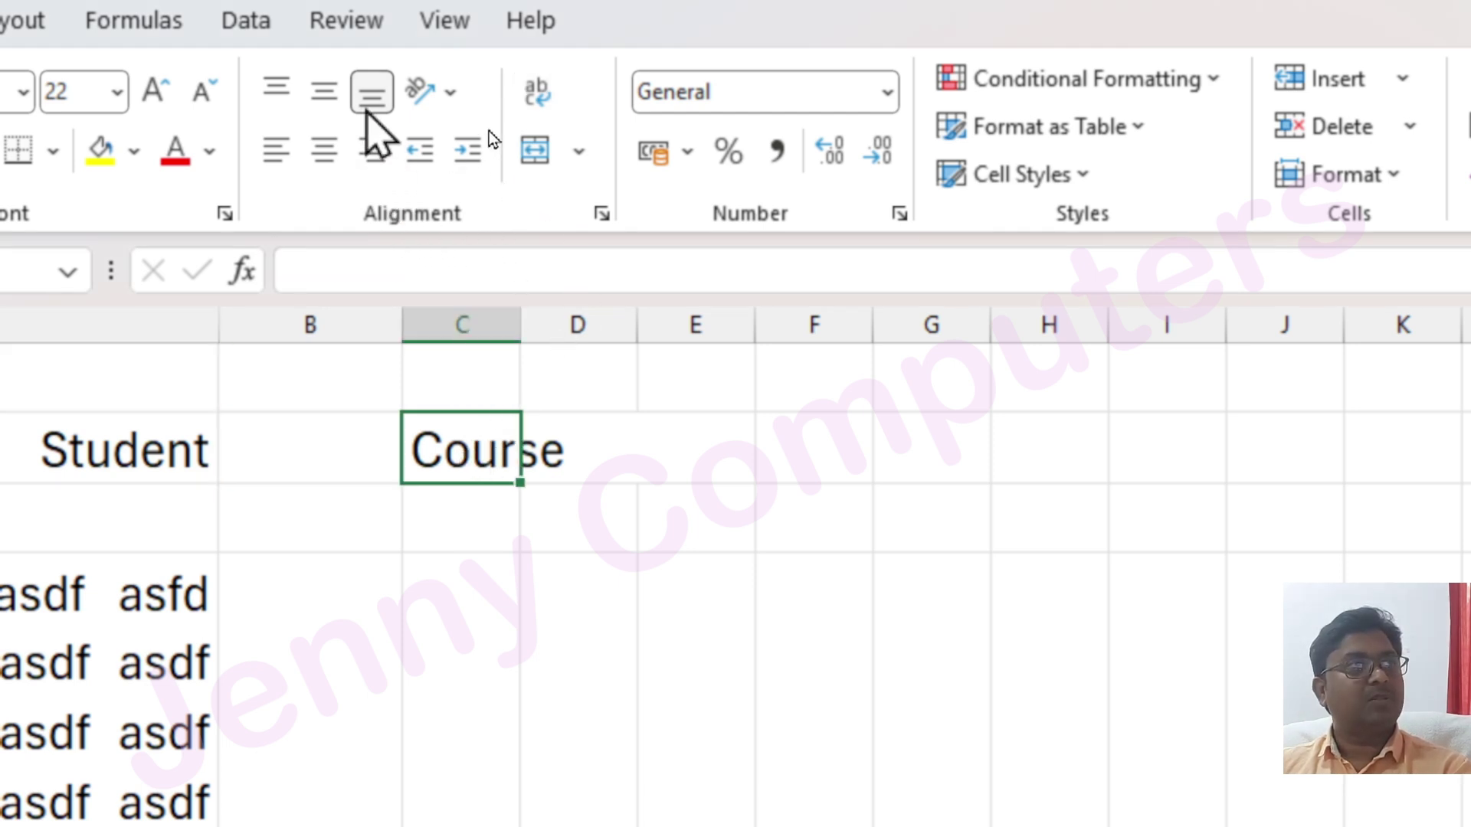
{"action": "left_click", "coordinate": [413, 95]}
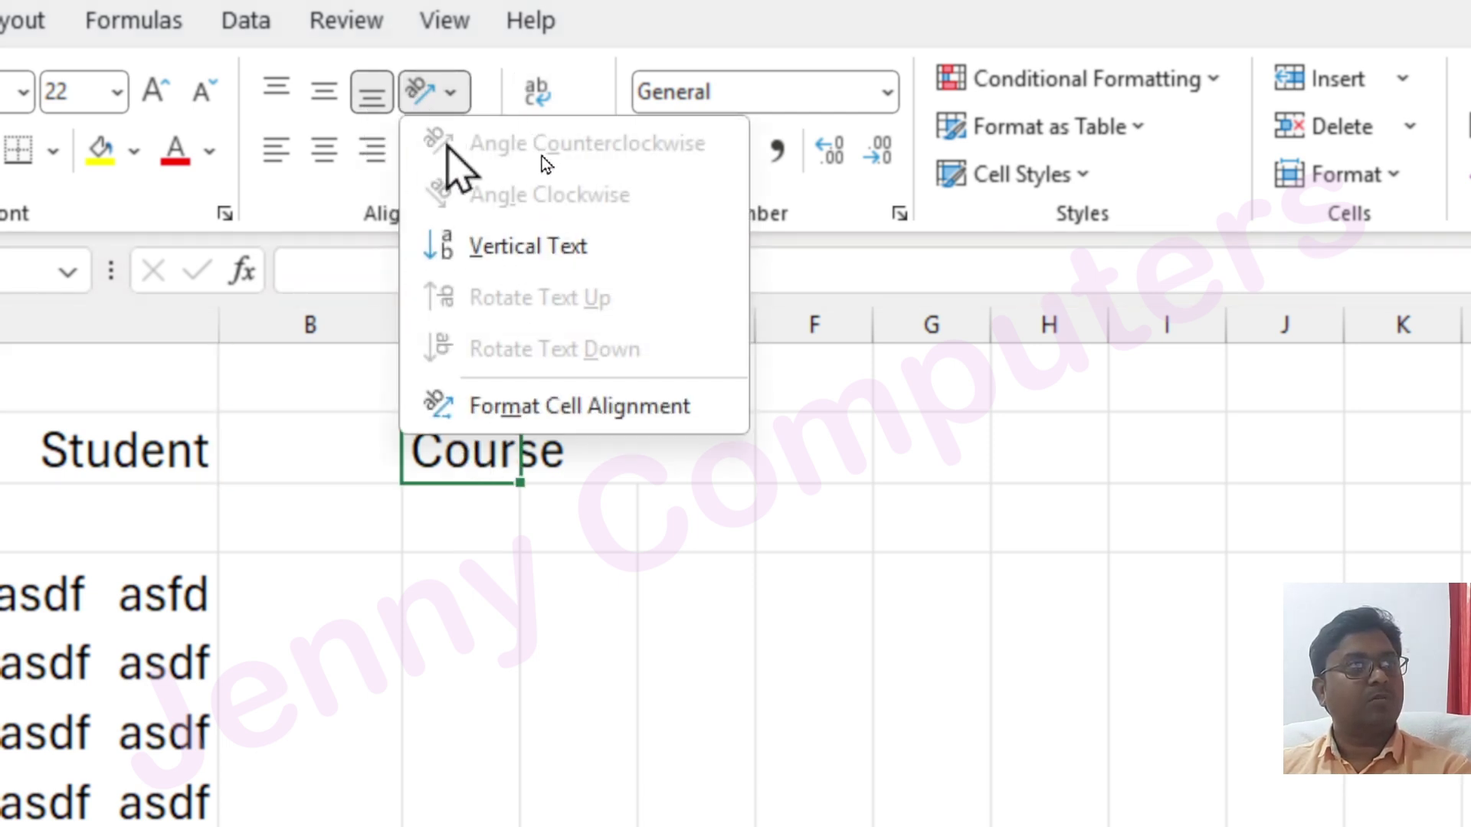
{"action": "left_click", "coordinate": [1074, 506]}
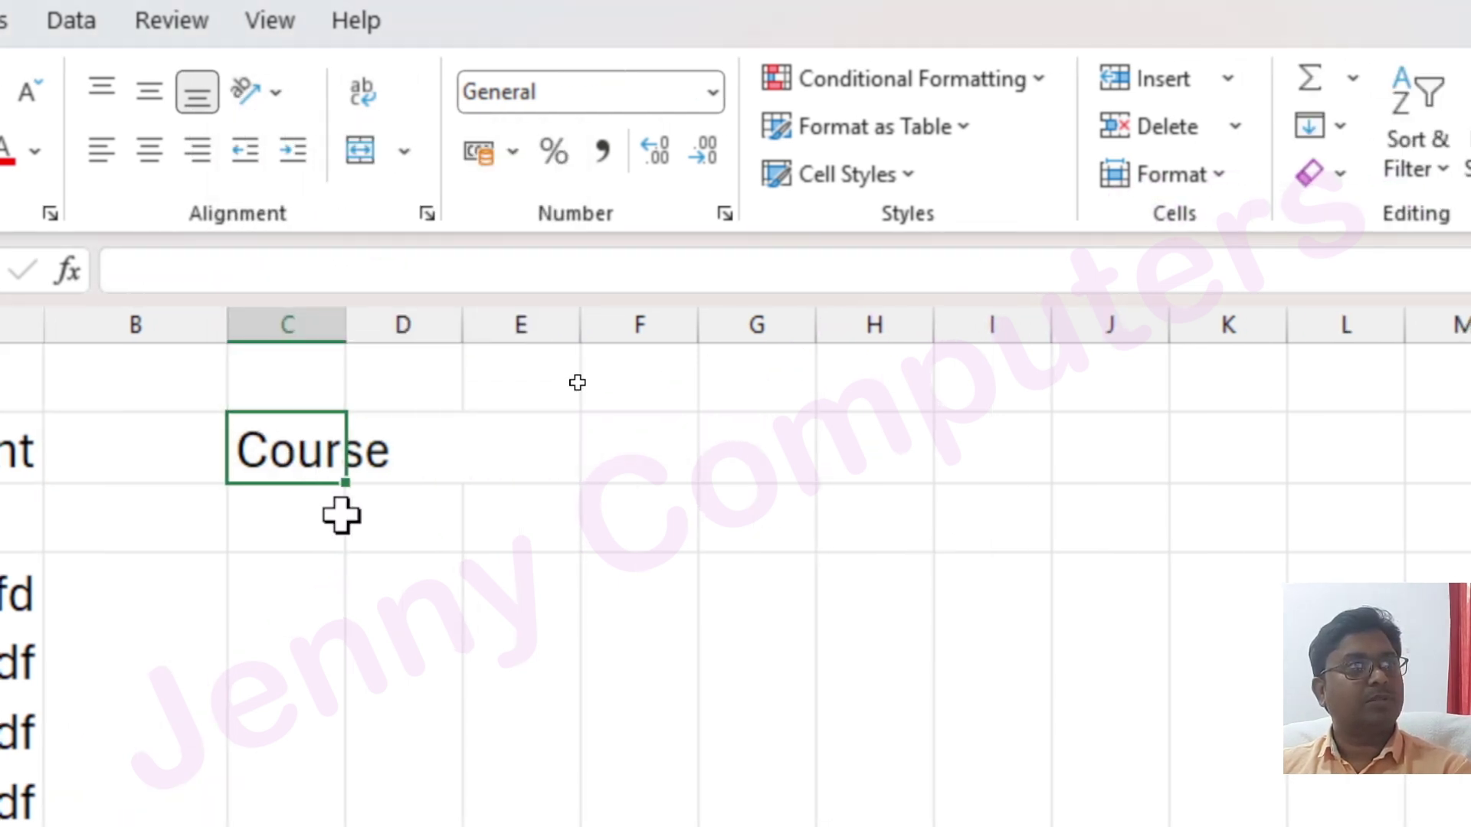
{"action": "left_click", "coordinate": [164, 472]}
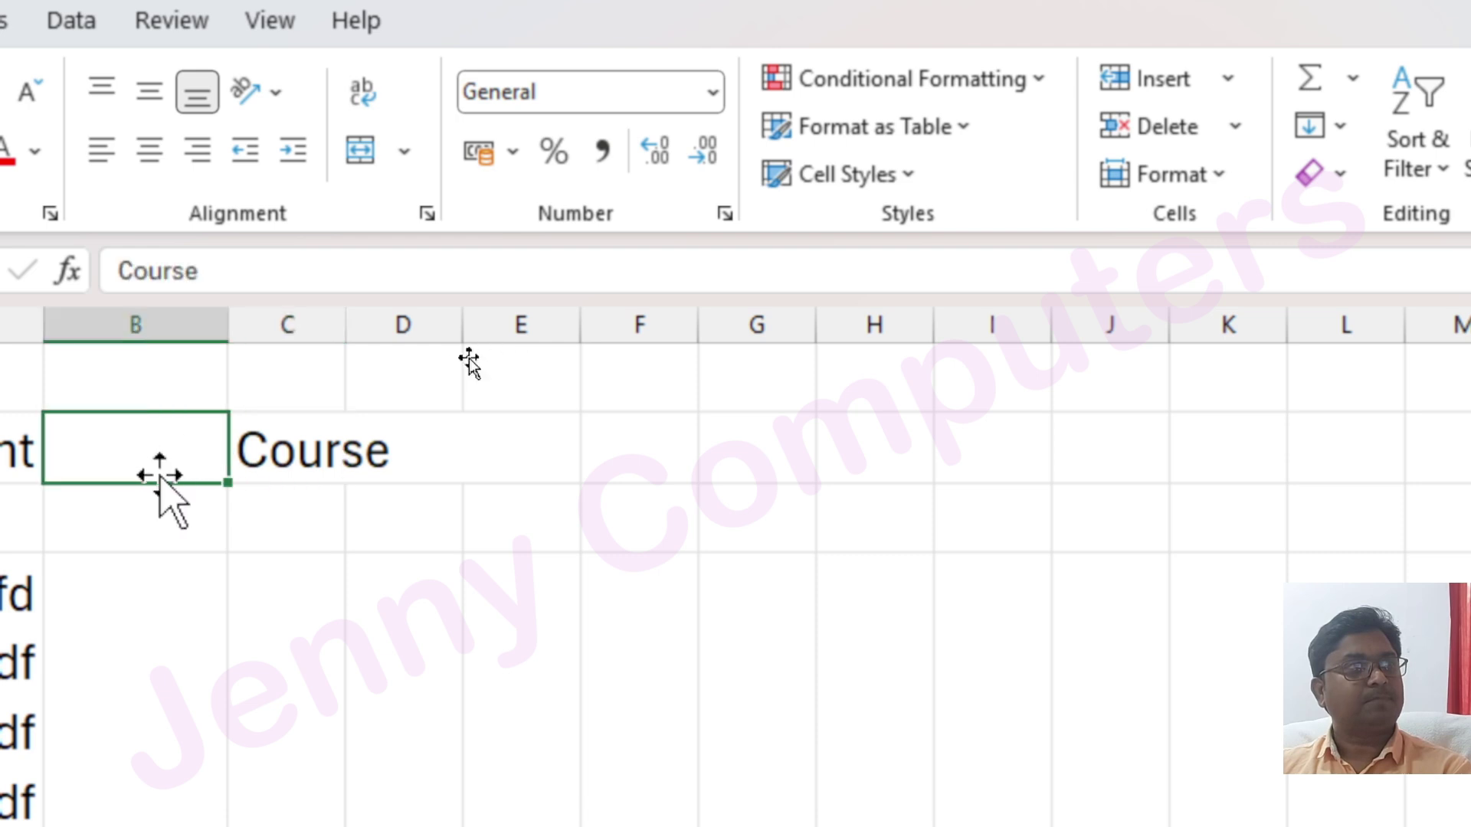
{"action": "left_click_drag", "start_coordinate": [313, 468], "coordinate": [657, 444]}
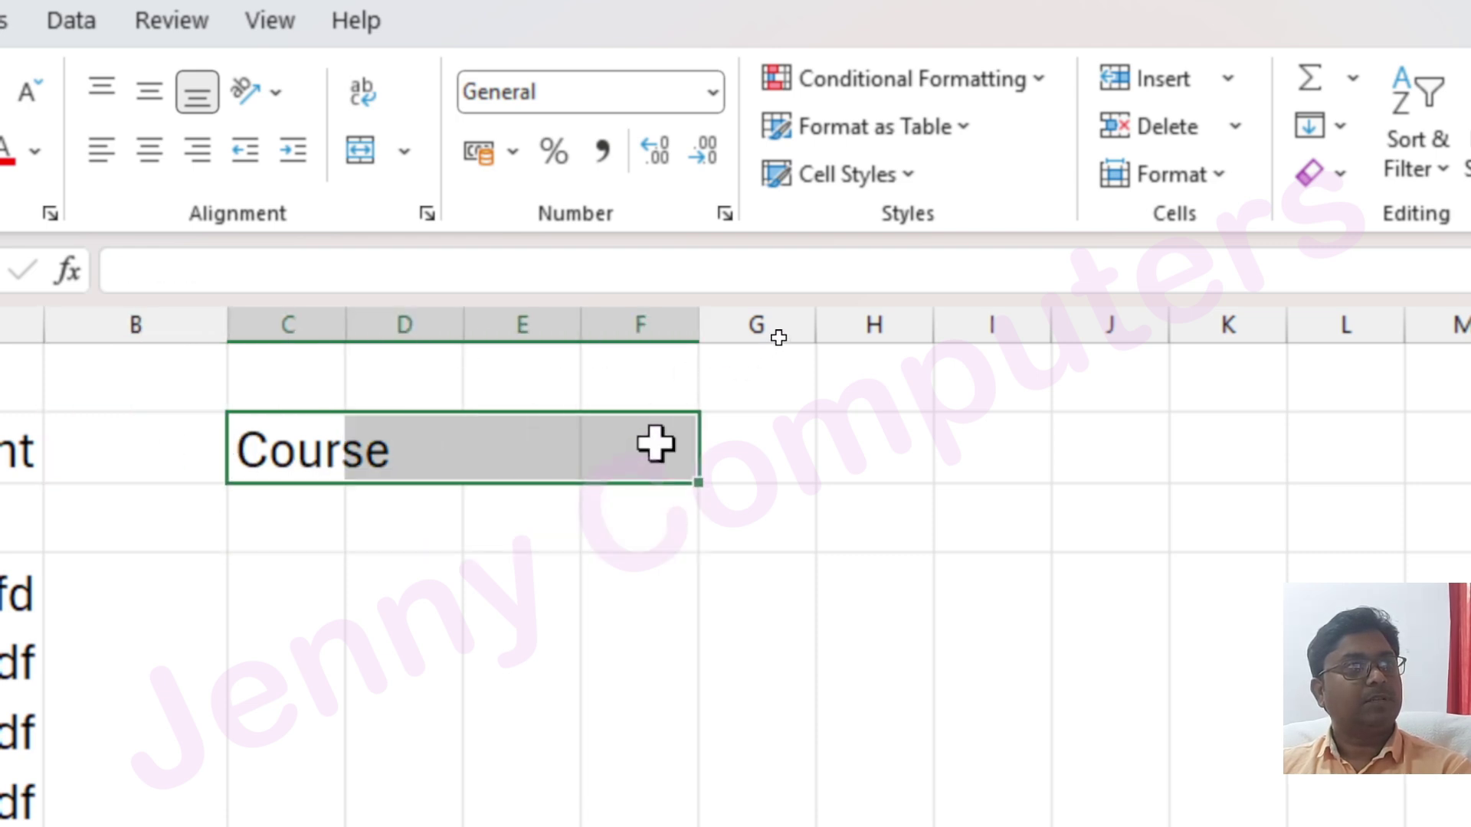
{"action": "left_click", "coordinate": [309, 598]}
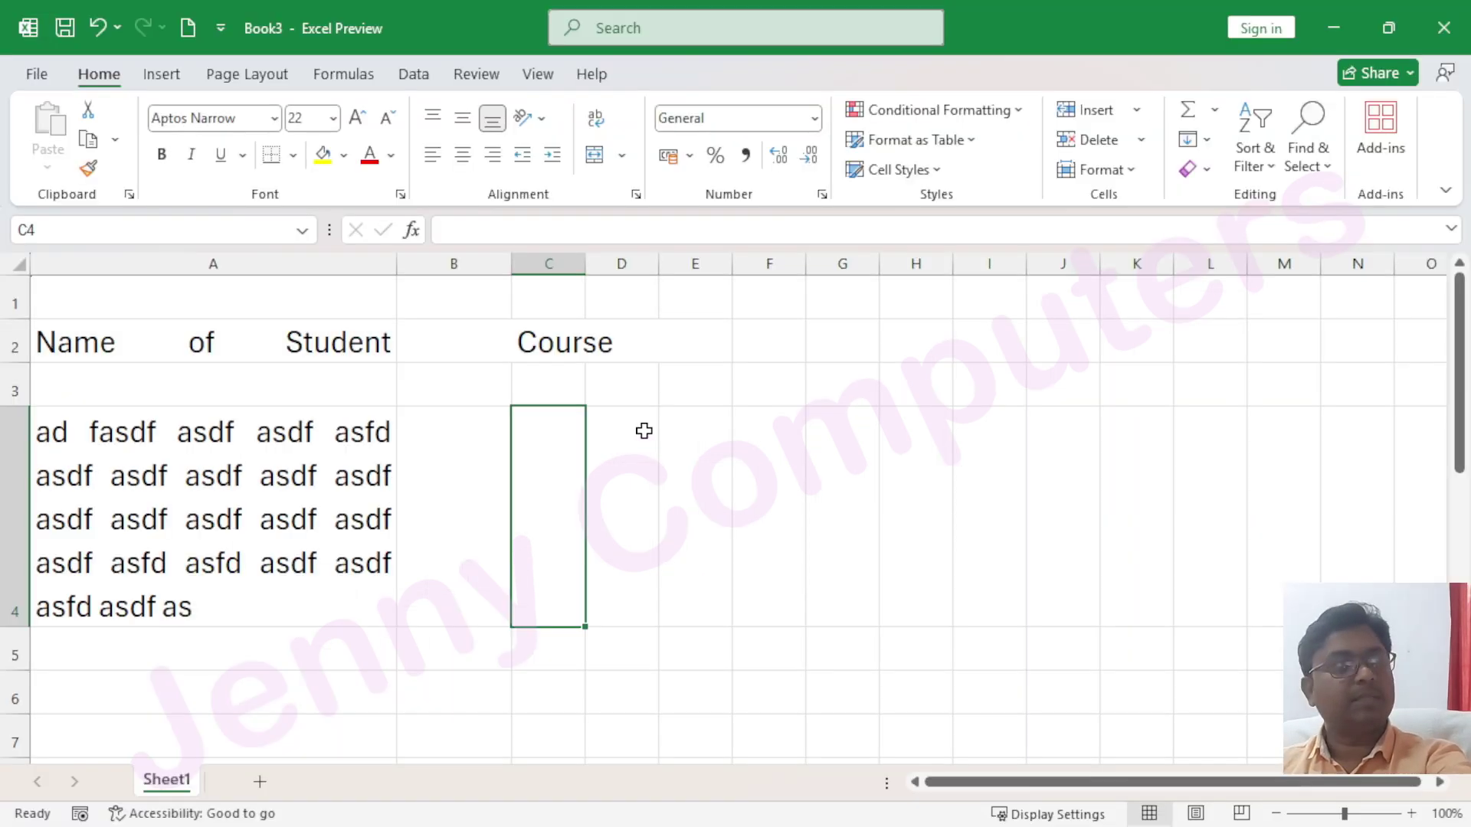
{"action": "left_click", "coordinate": [135, 420]}
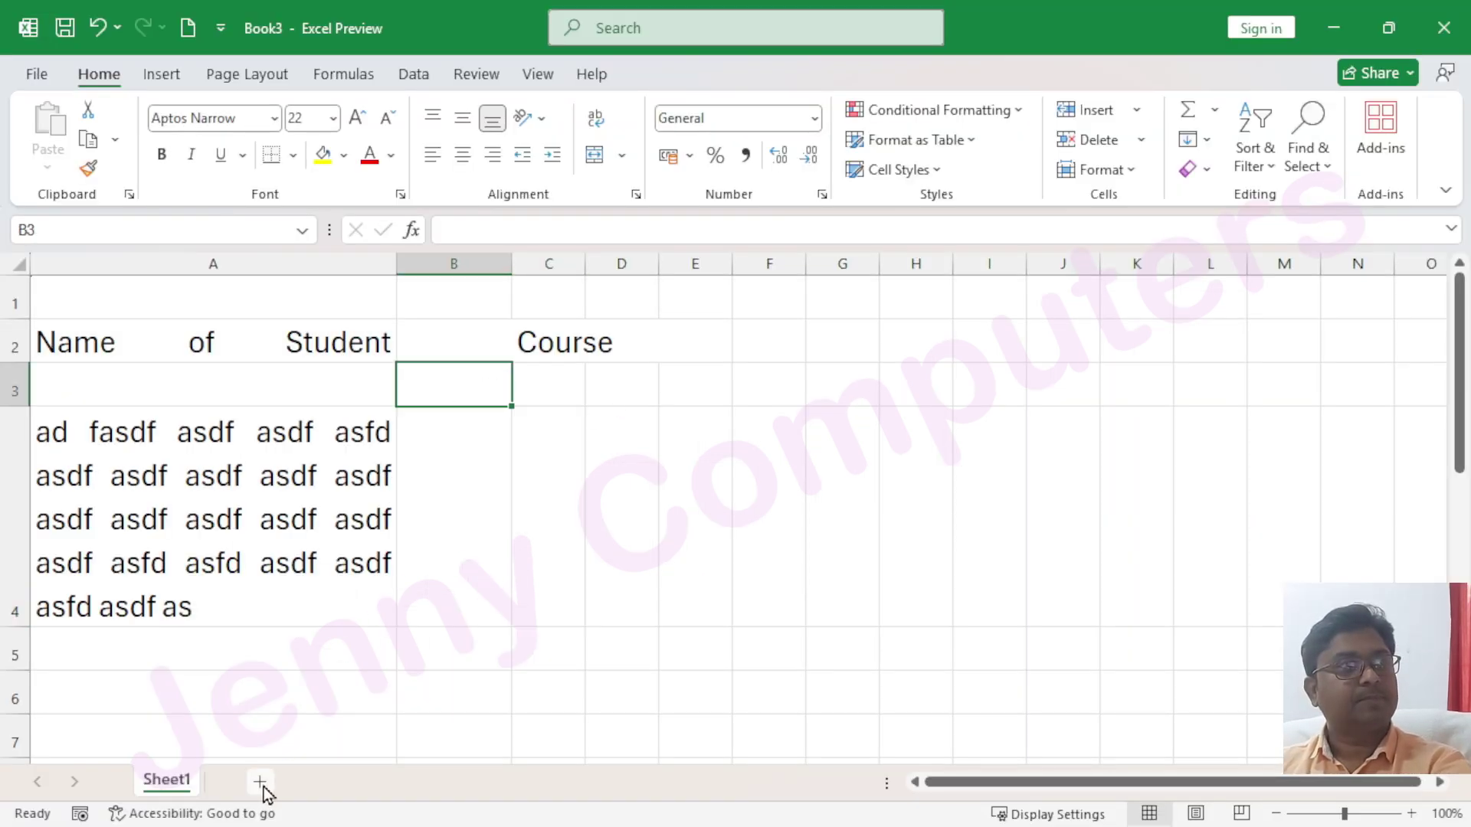
Add a new Sheet2 and set the whole sheet to font size 20
{"action": "left_click", "coordinate": [261, 781]}
{"action": "left_click", "coordinate": [14, 263]}
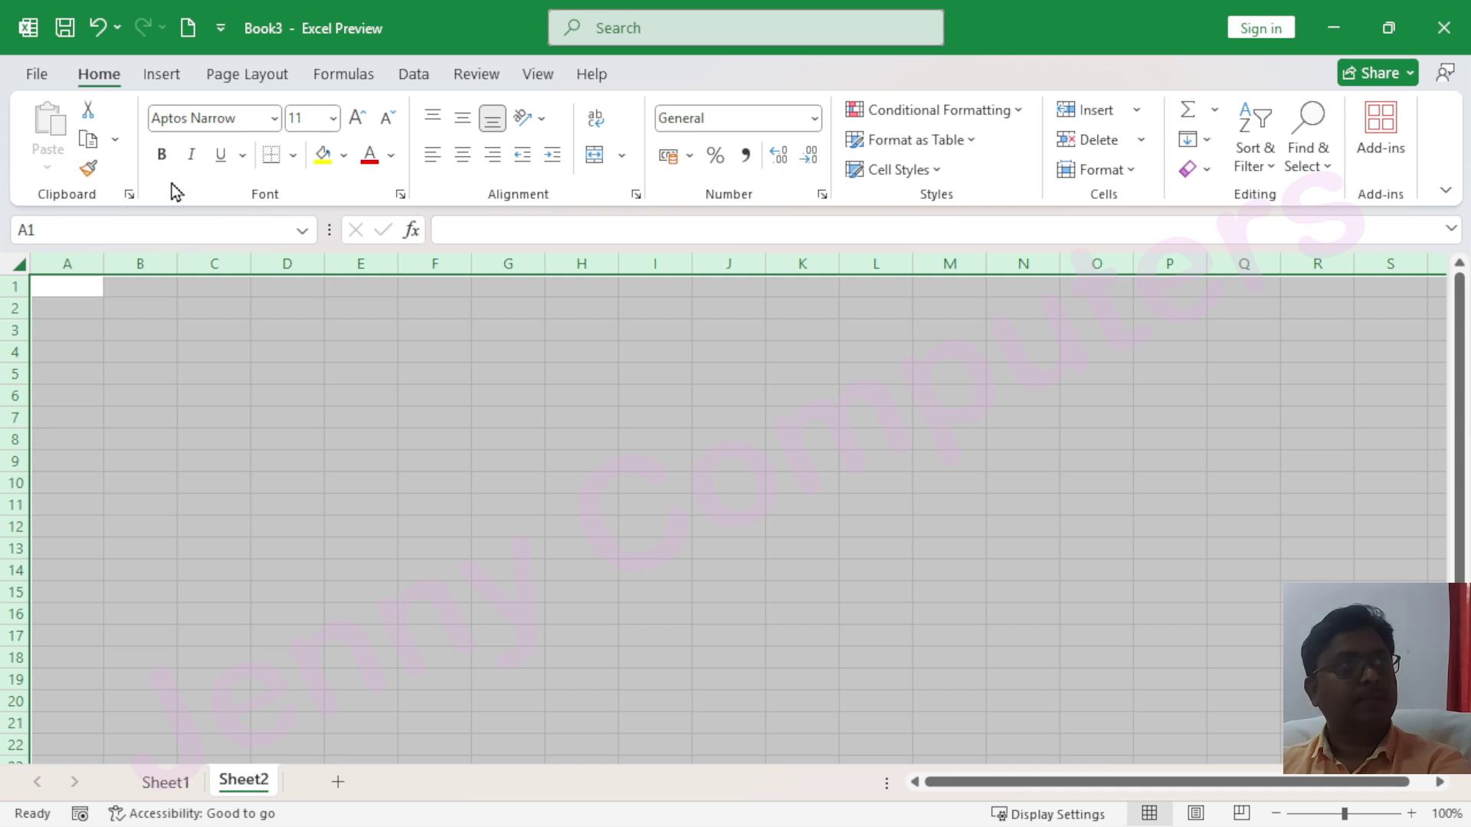
{"action": "left_click", "coordinate": [354, 121]}
{"action": "left_click", "coordinate": [354, 121]}
{"action": "left_click", "coordinate": [354, 122]}
{"action": "left_click", "coordinate": [354, 121]}
{"action": "left_click", "coordinate": [354, 121]}
Widen column E and enter 'Computer' in E2
{"action": "left_click", "coordinate": [380, 338]}
{"action": "left_click_drag", "start_coordinate": [397, 264], "coordinate": [517, 264]}
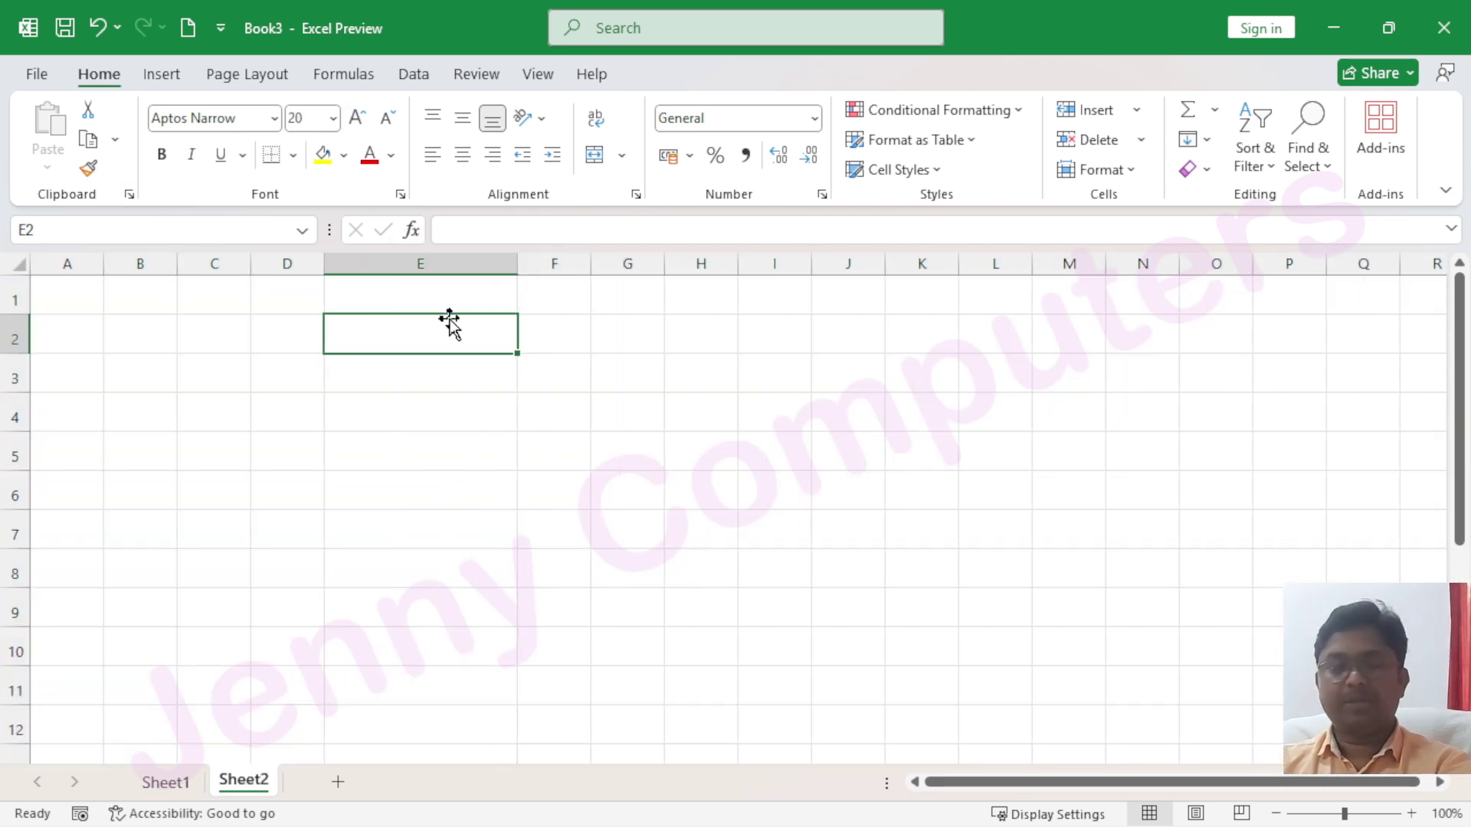
{"action": "type", "text": "Computer"}
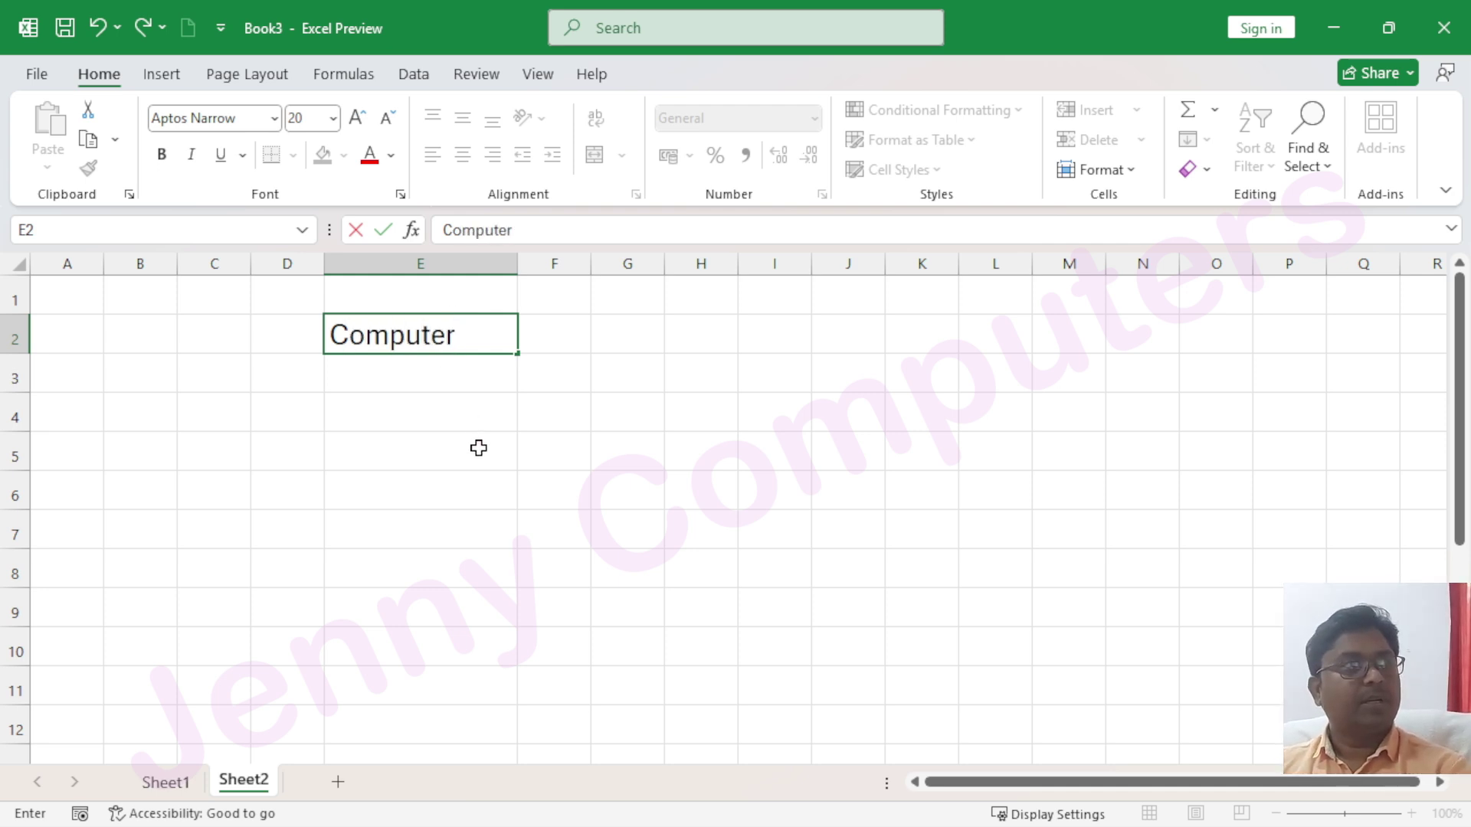
{"action": "left_click", "coordinate": [478, 448]}
{"action": "left_click", "coordinate": [427, 337]}
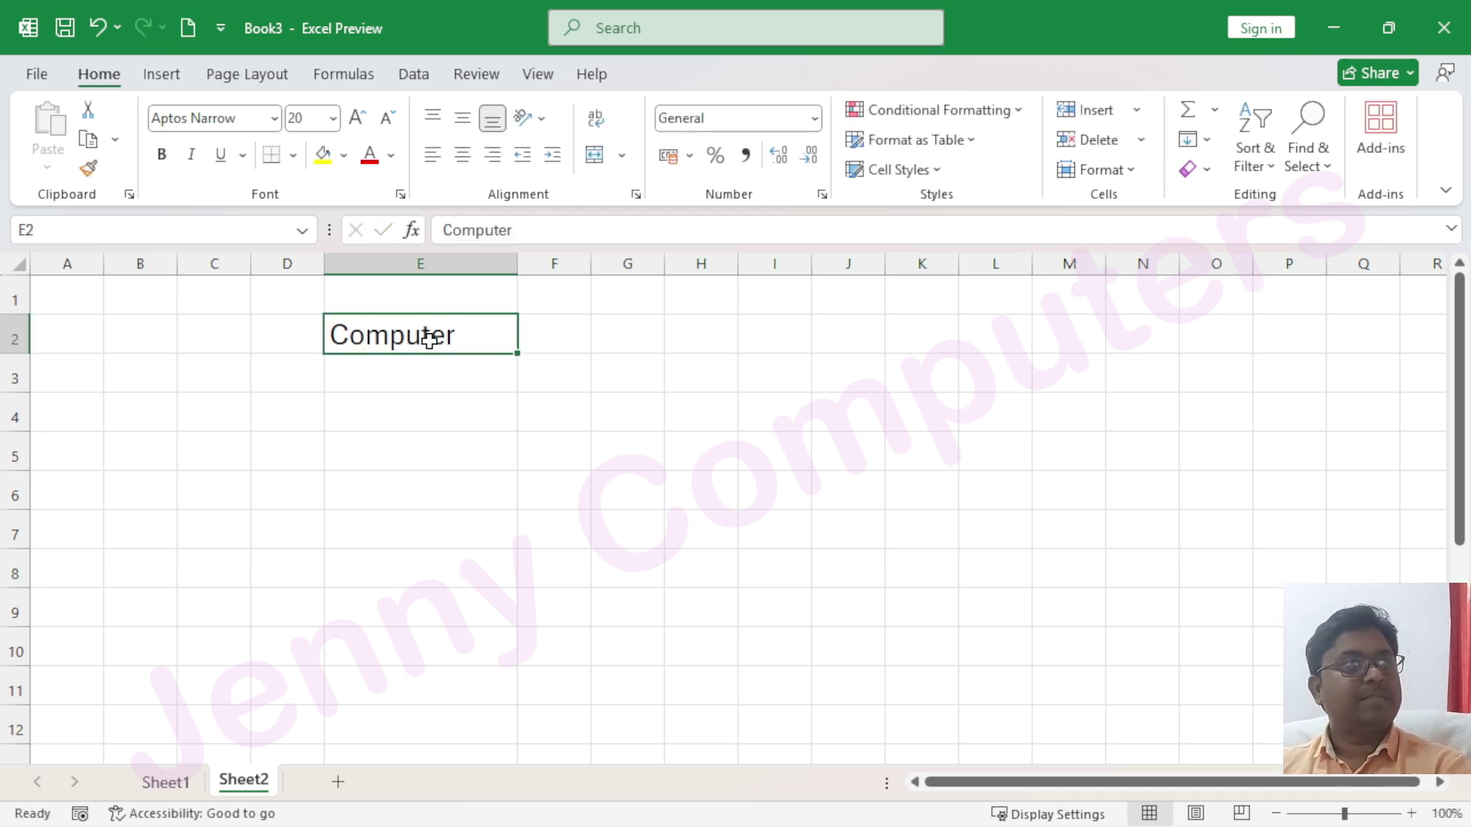
{"action": "left_click", "coordinate": [542, 123]}
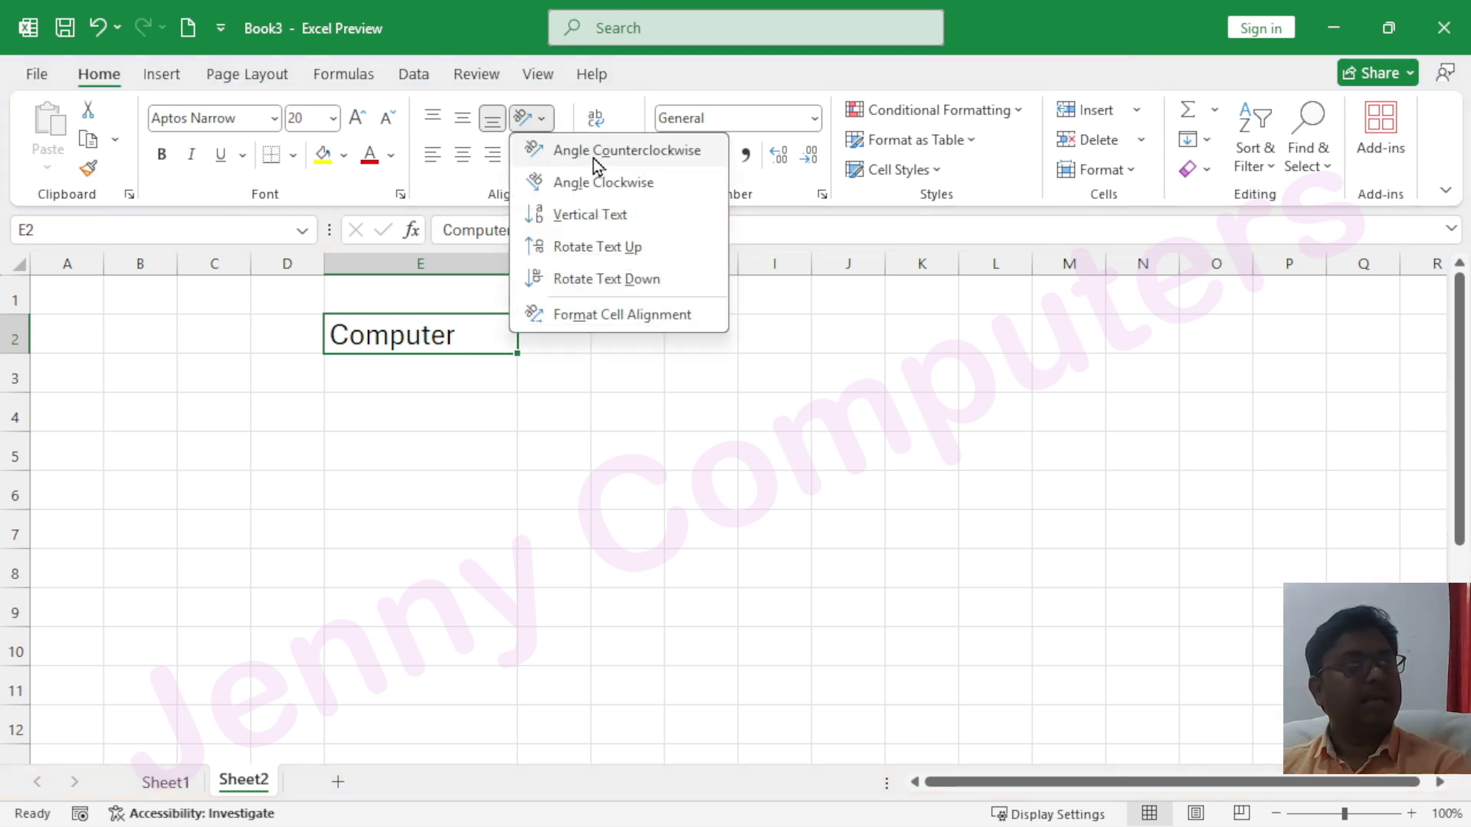
{"action": "left_click", "coordinate": [628, 155]}
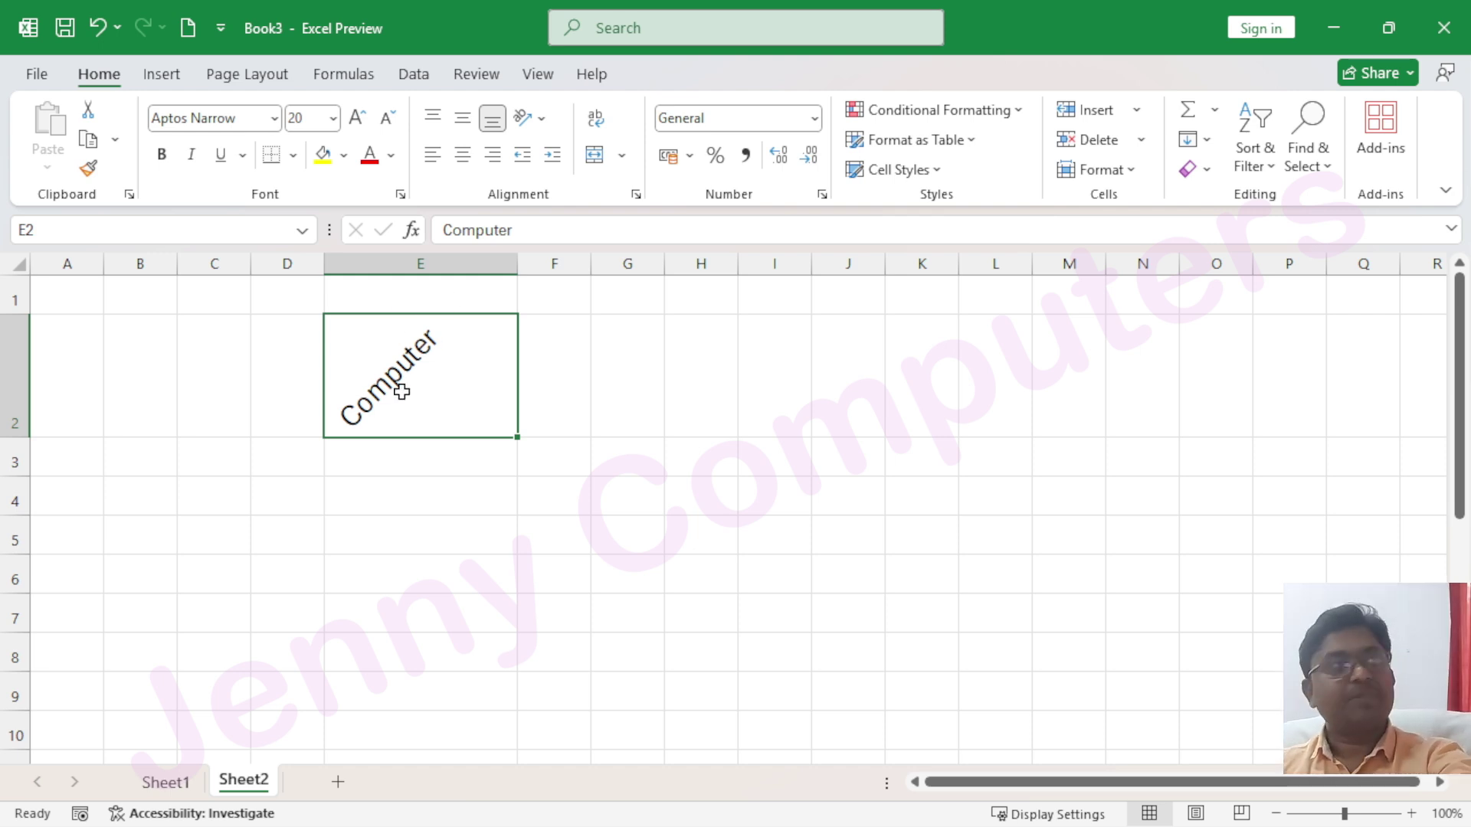
{"action": "left_click", "coordinate": [636, 196]}
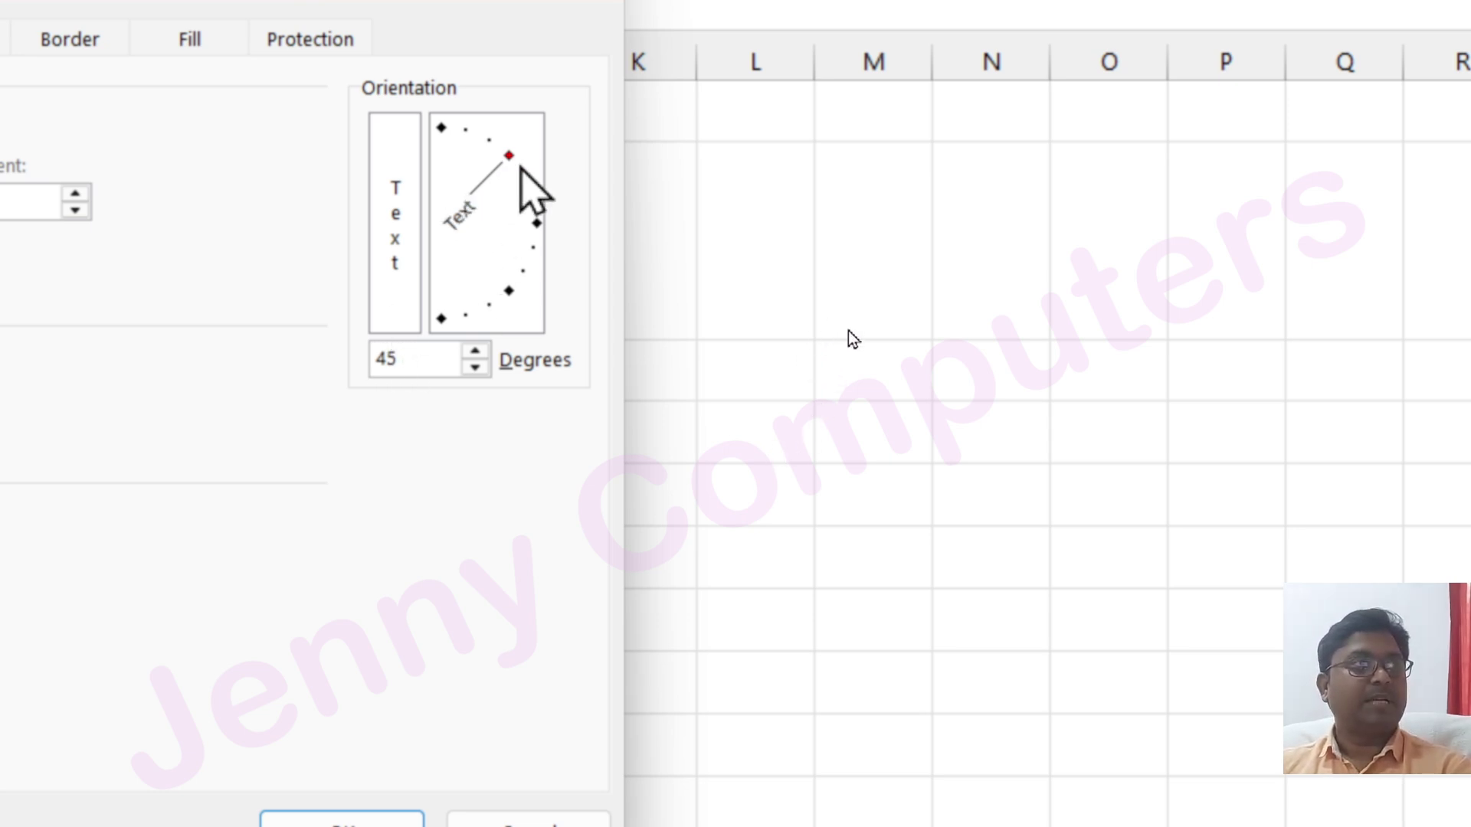
{"action": "left_click_drag", "start_coordinate": [509, 156], "coordinate": [509, 295]}
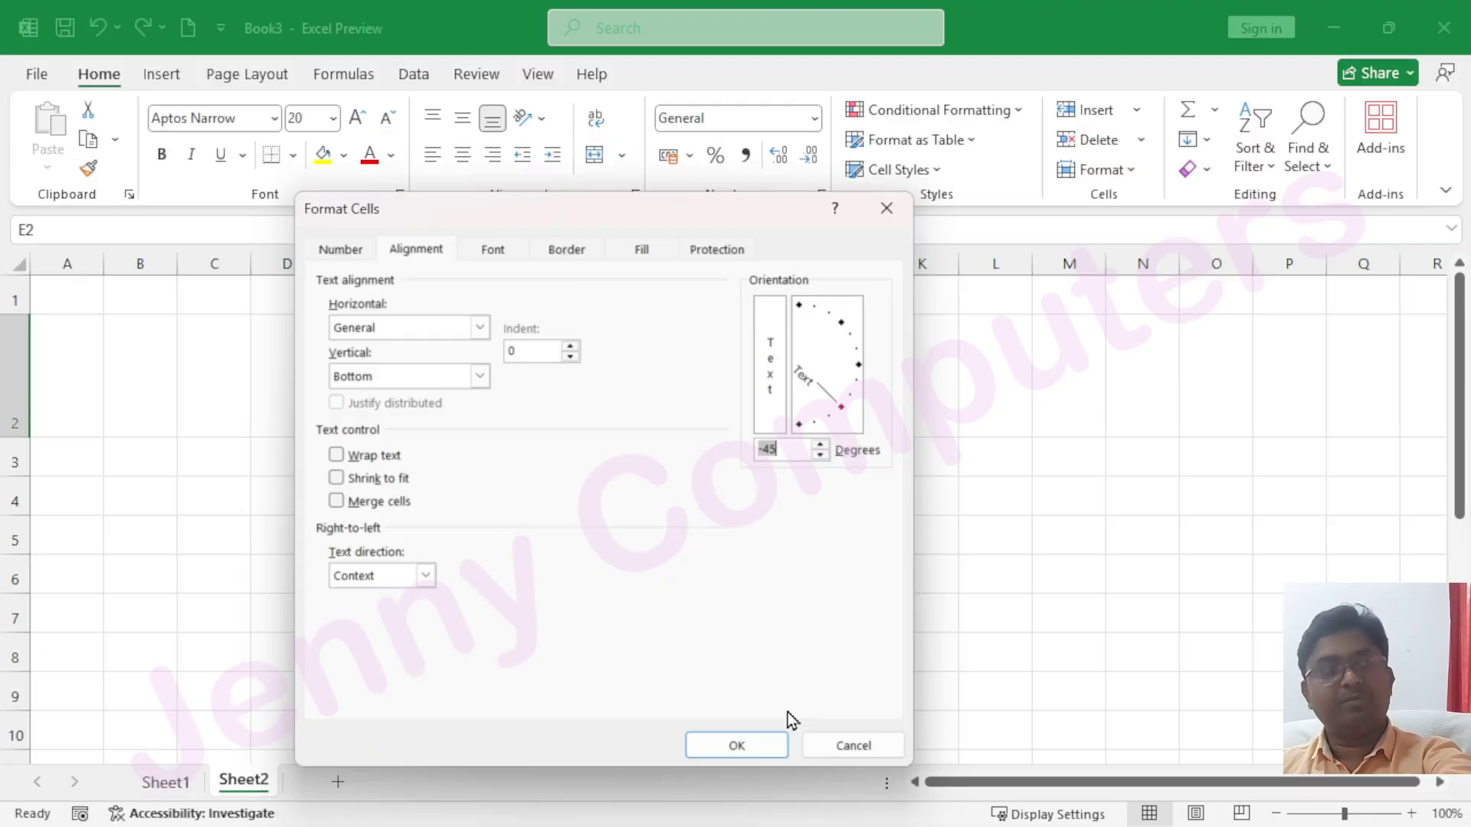
{"action": "left_click", "coordinate": [738, 746]}
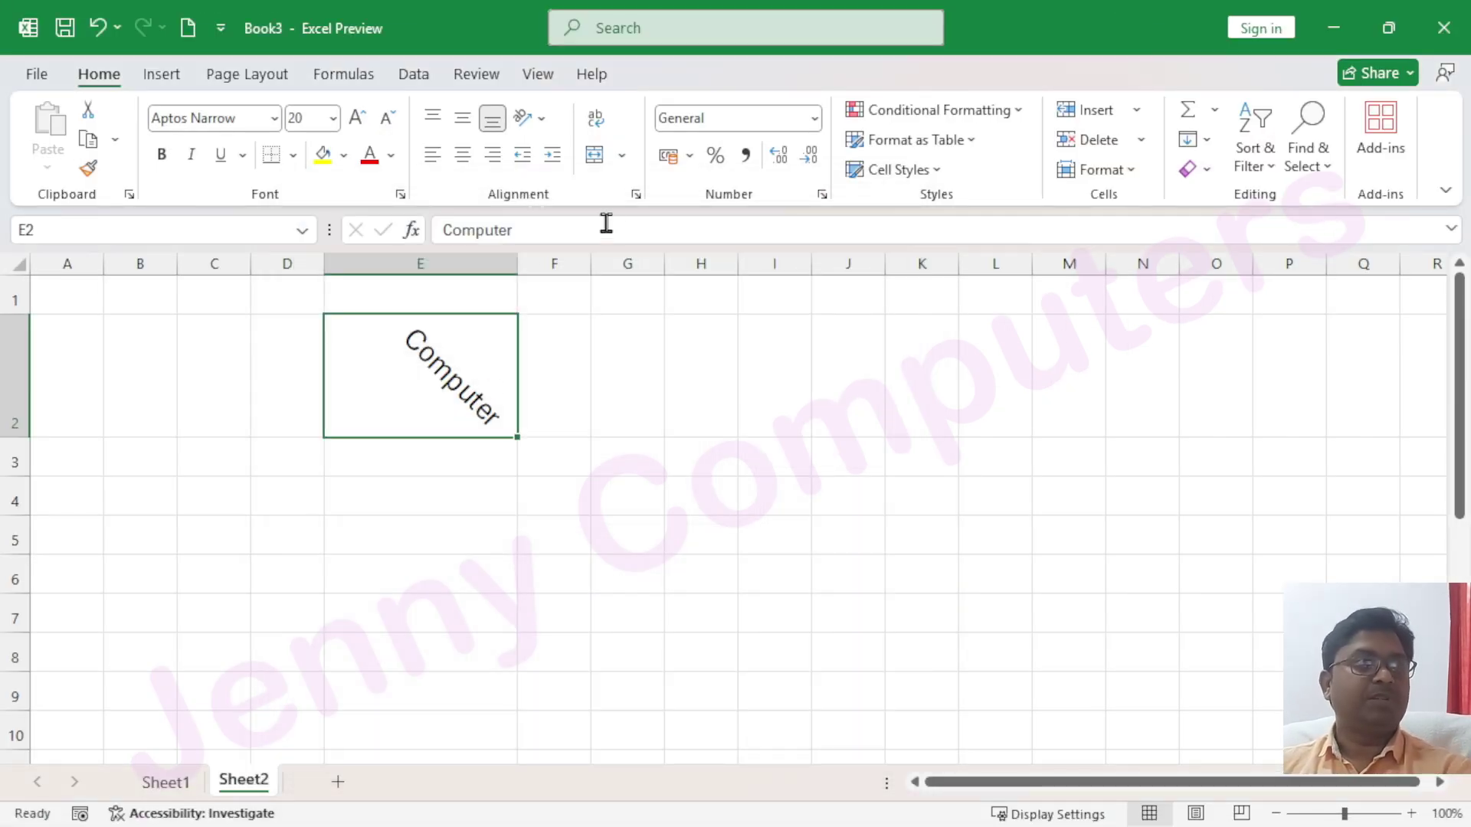
{"action": "left_click", "coordinate": [636, 194]}
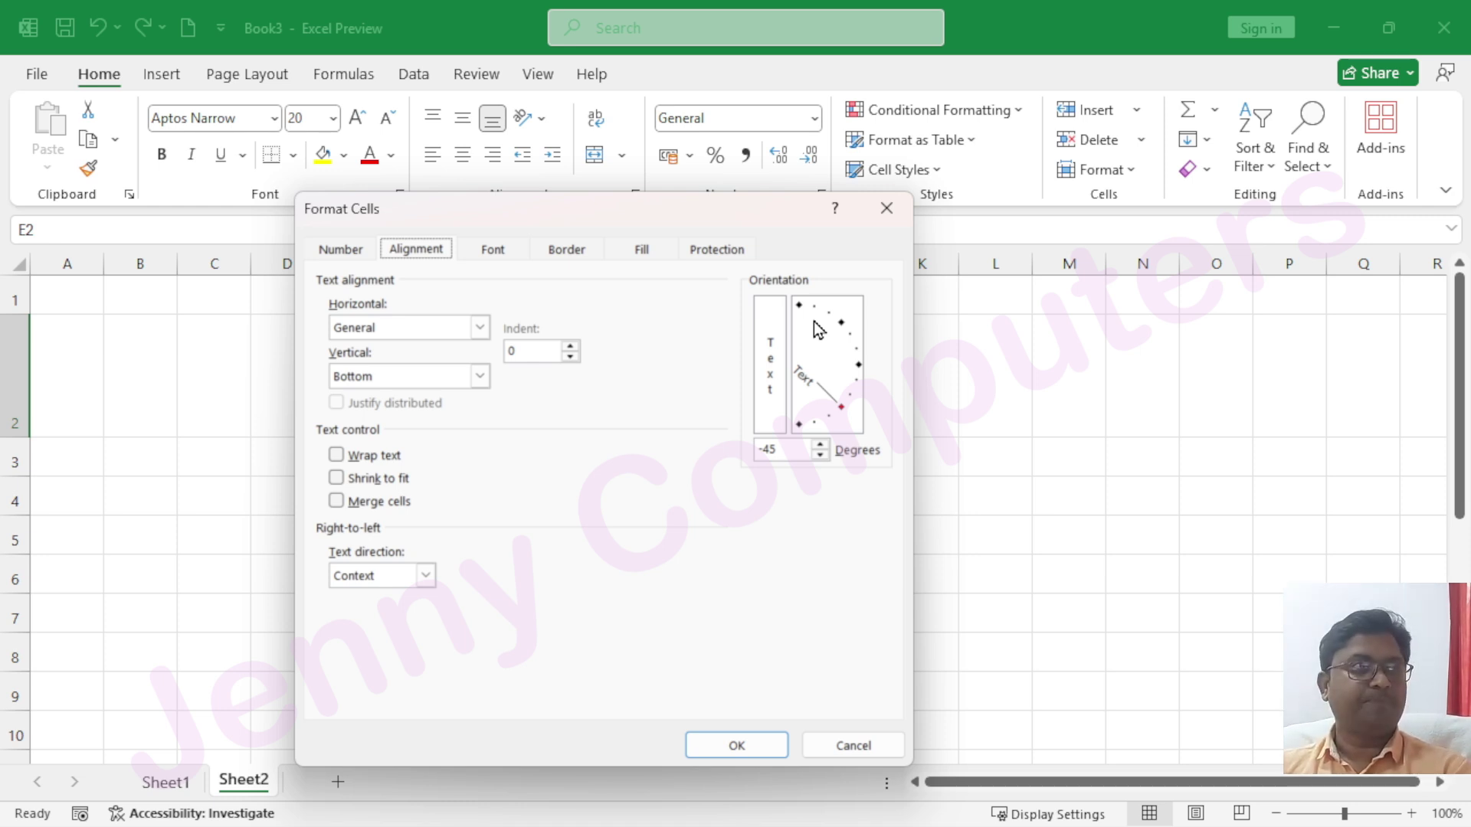
{"action": "left_click", "coordinate": [879, 207]}
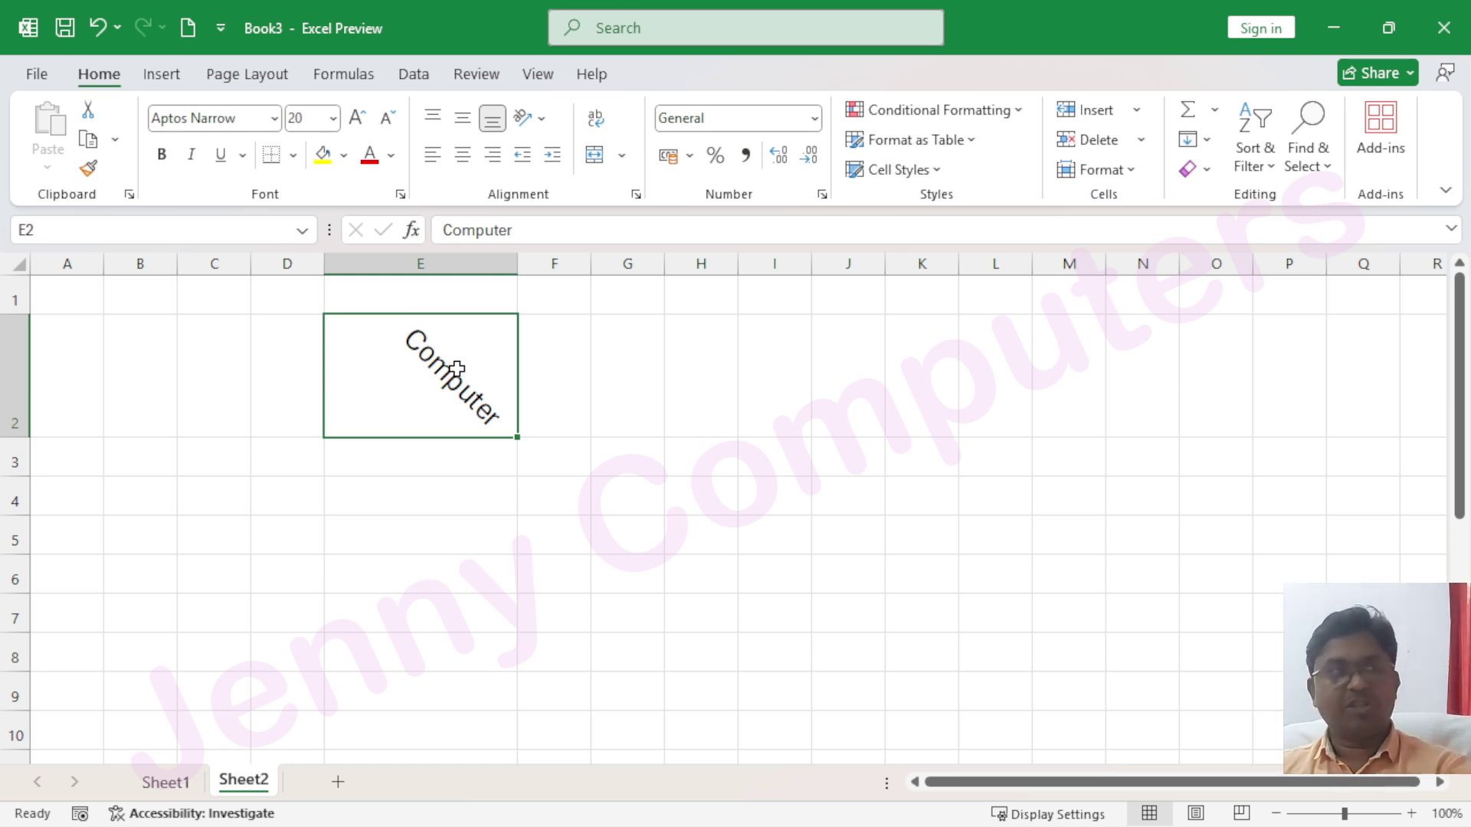
{"action": "key", "text": "ctrl+z"}
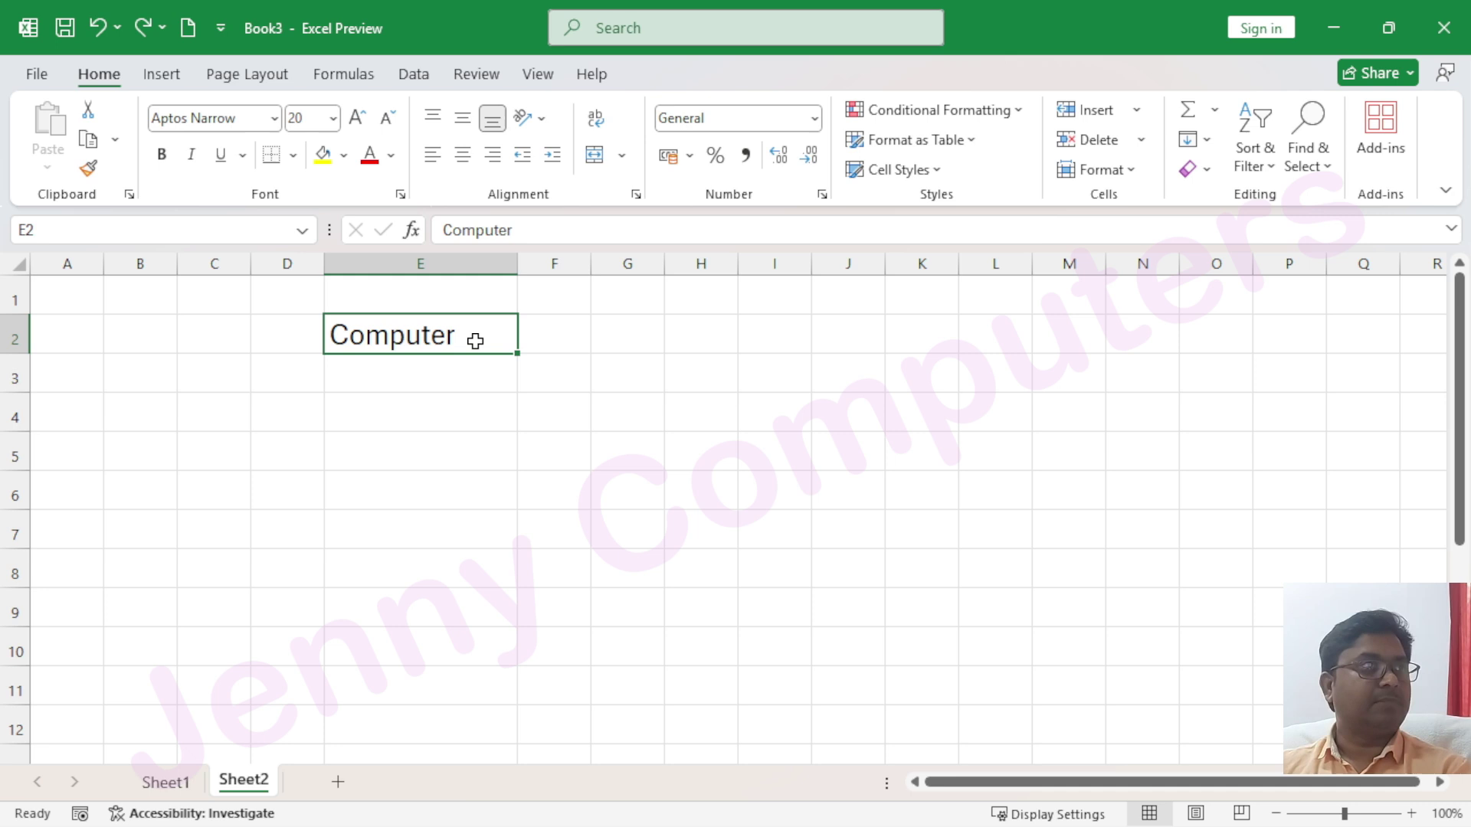
Apply Rotate Text Down to Computer in E2, review alignment settings, then undo the rotation
{"action": "left_click", "coordinate": [544, 125]}
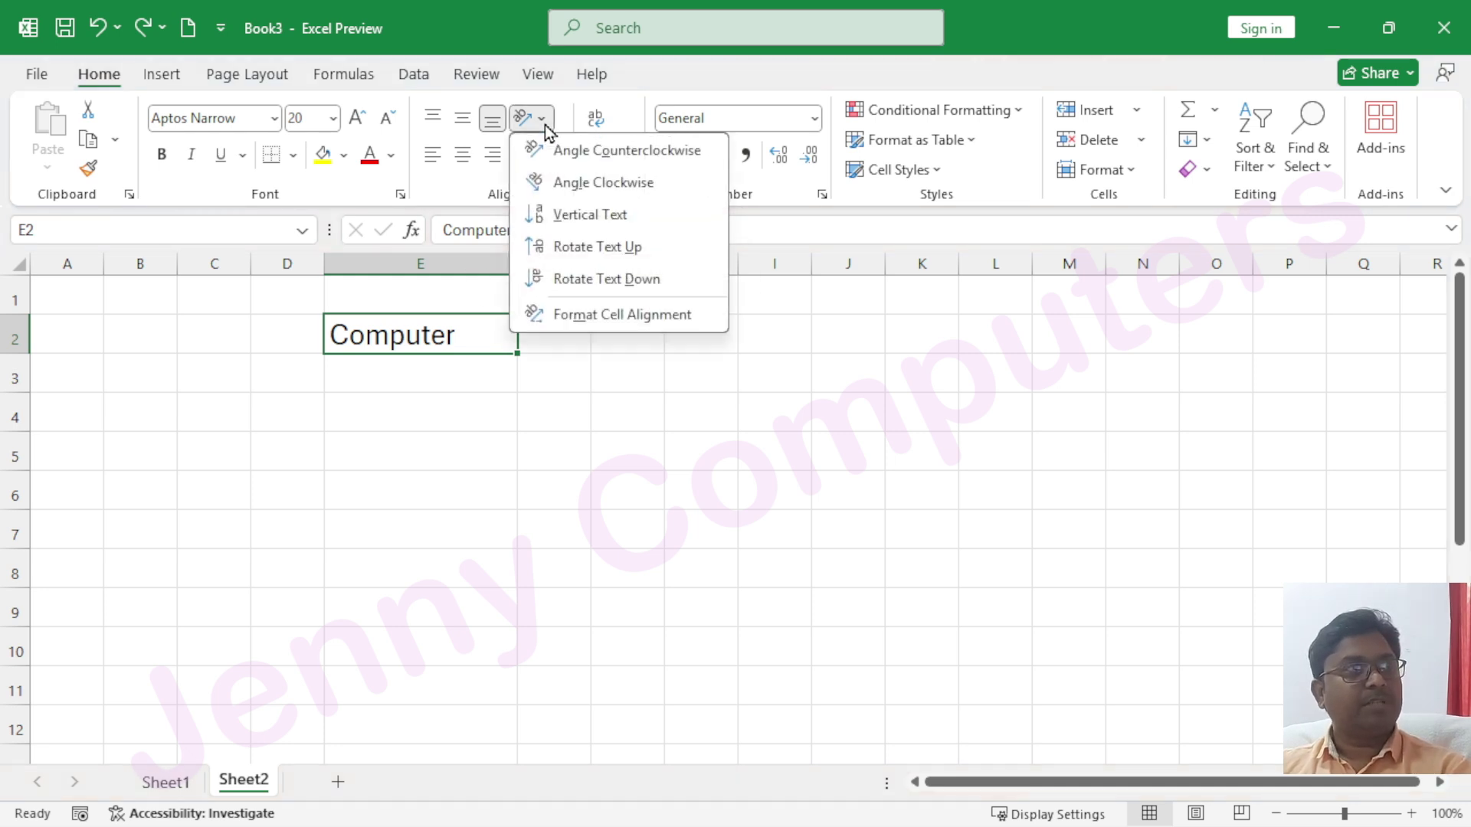
{"action": "left_click", "coordinate": [632, 282]}
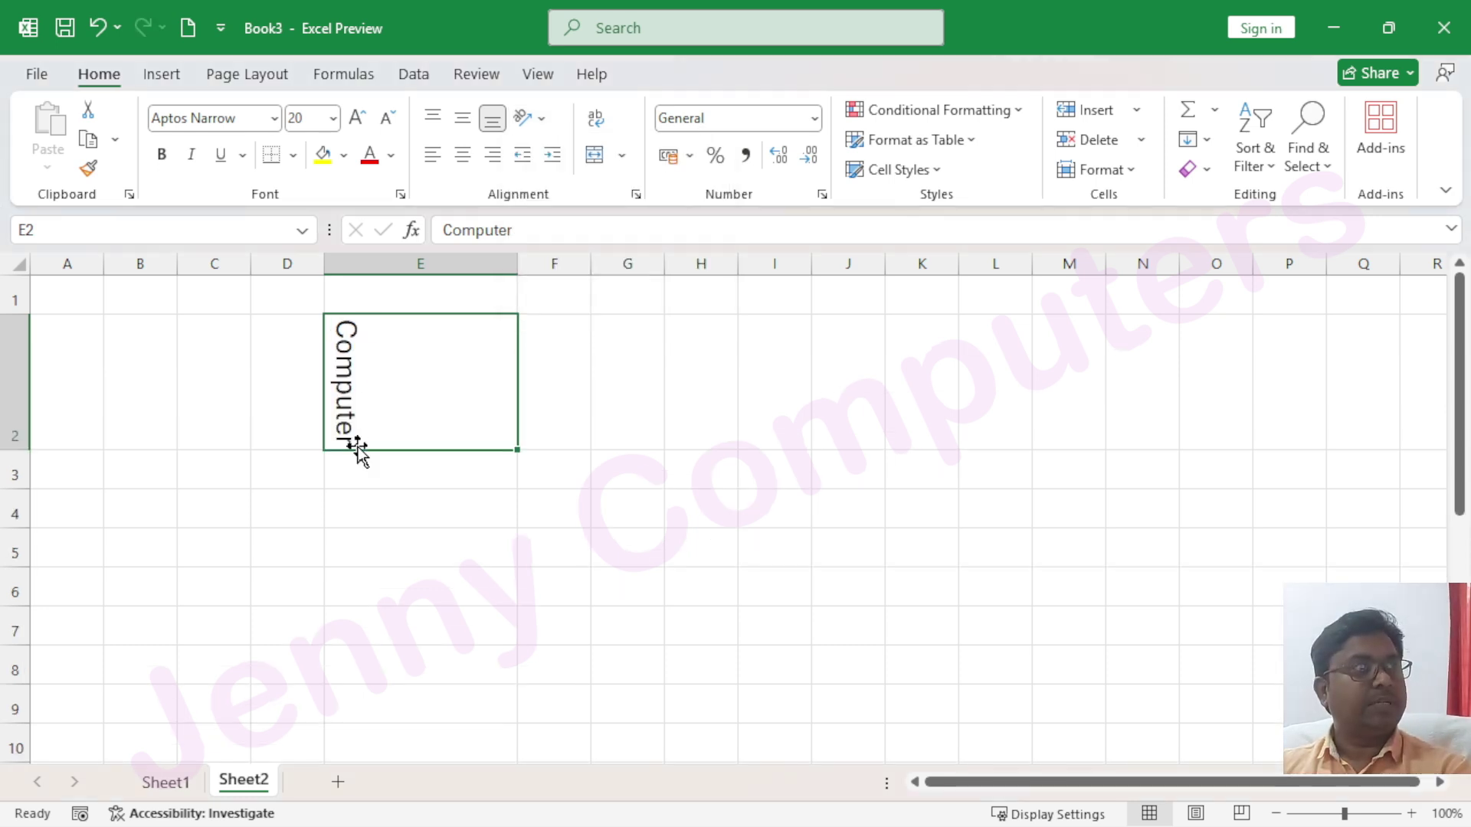
{"action": "left_click", "coordinate": [639, 199]}
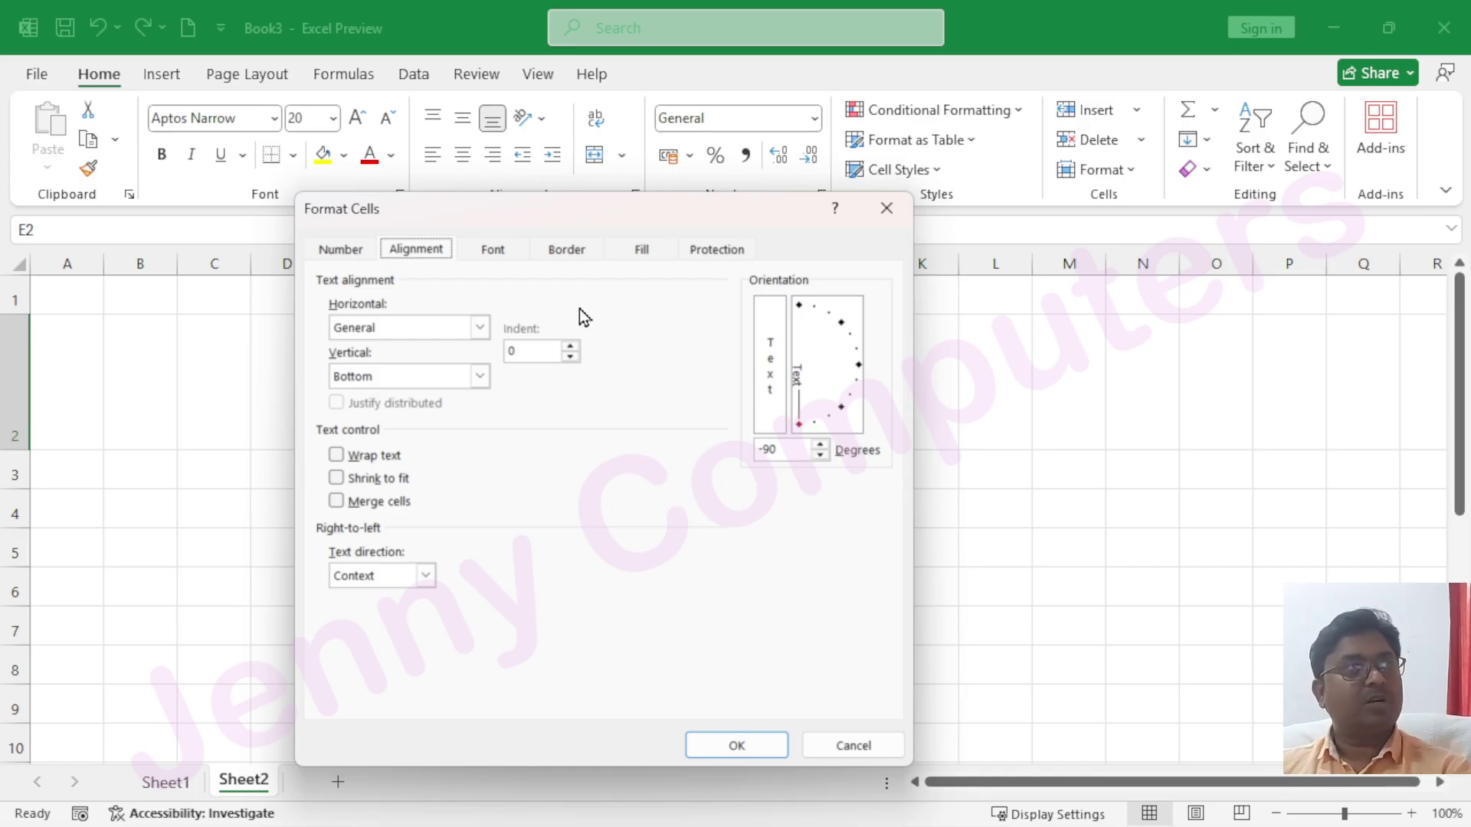
{"action": "left_click", "coordinate": [480, 376]}
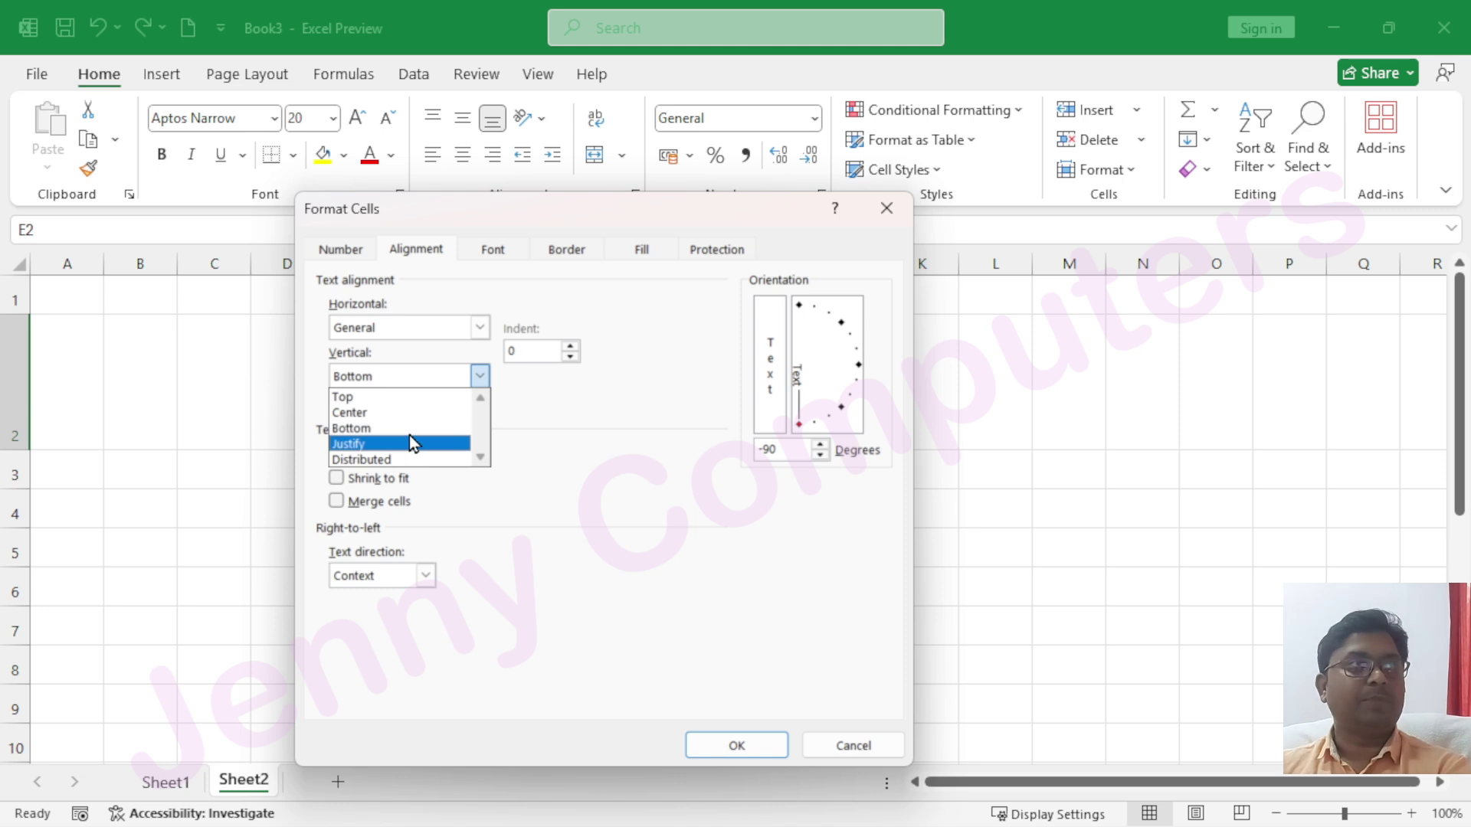
{"action": "left_click", "coordinate": [882, 218]}
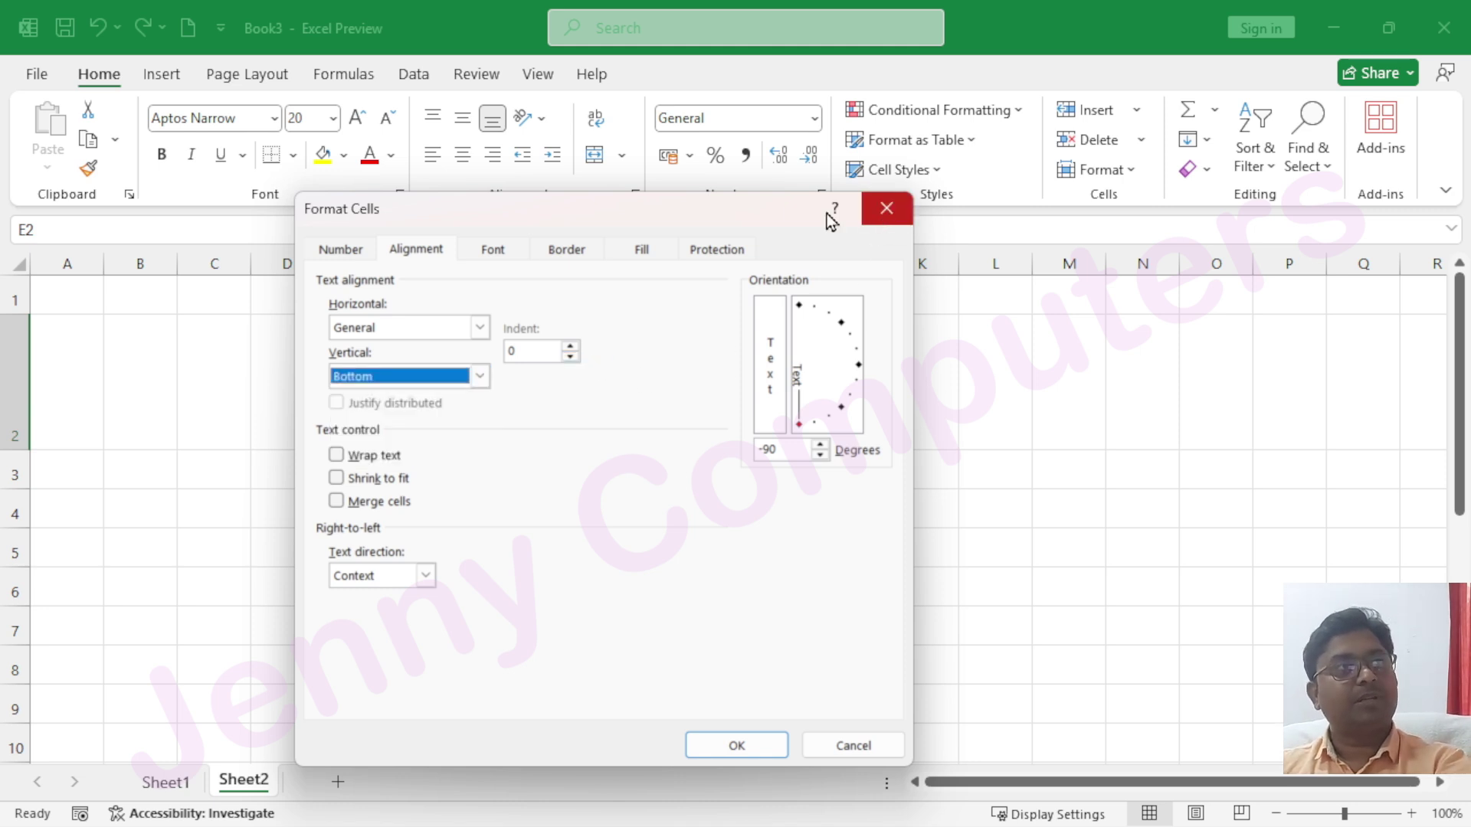
{"action": "left_click", "coordinate": [887, 216]}
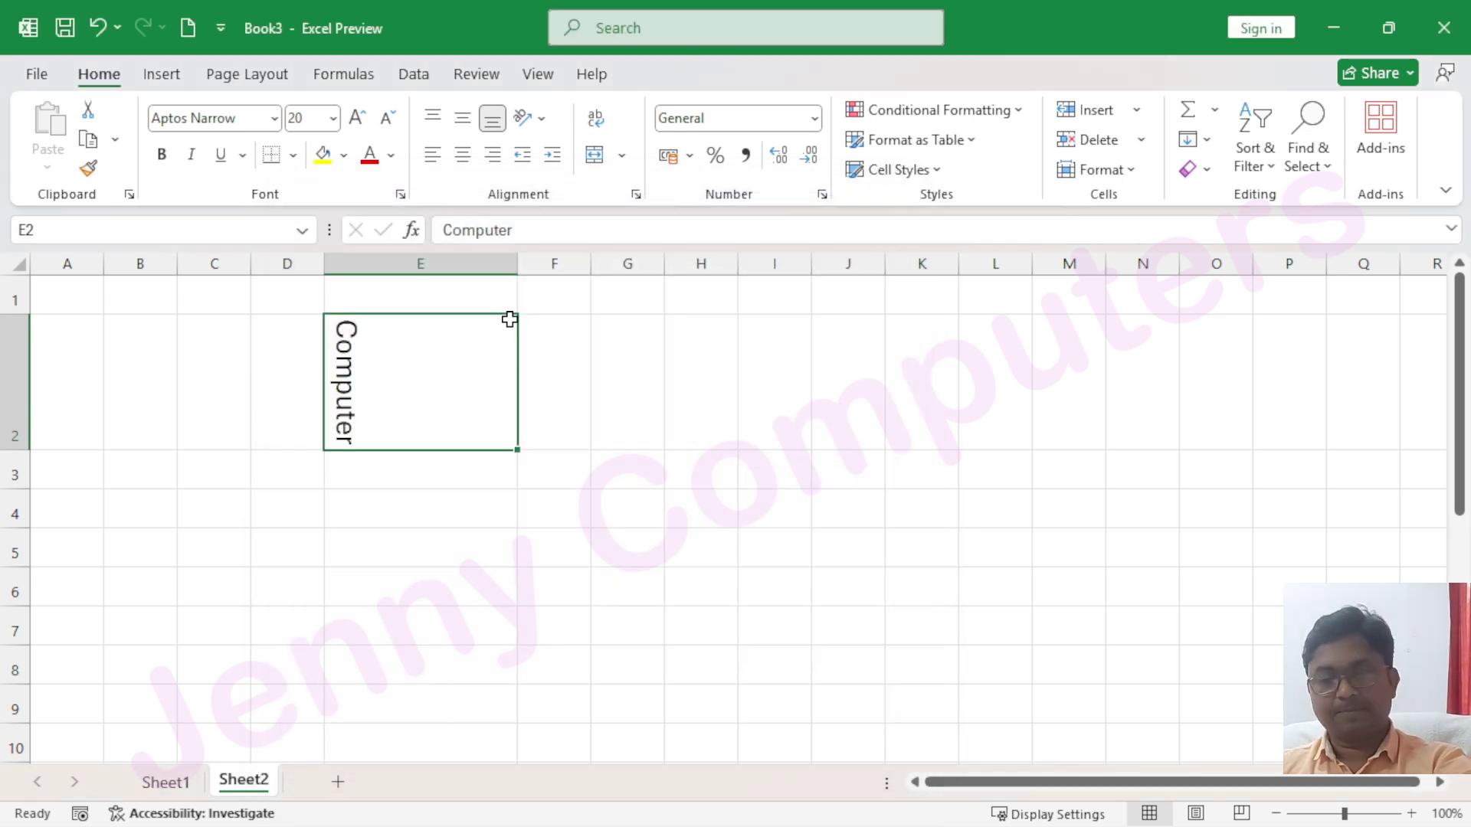
{"action": "key", "text": "ctrl+z"}
Switch E2's Computer to Vertical Text so its letters stack down the cell
{"action": "left_click", "coordinate": [542, 121]}
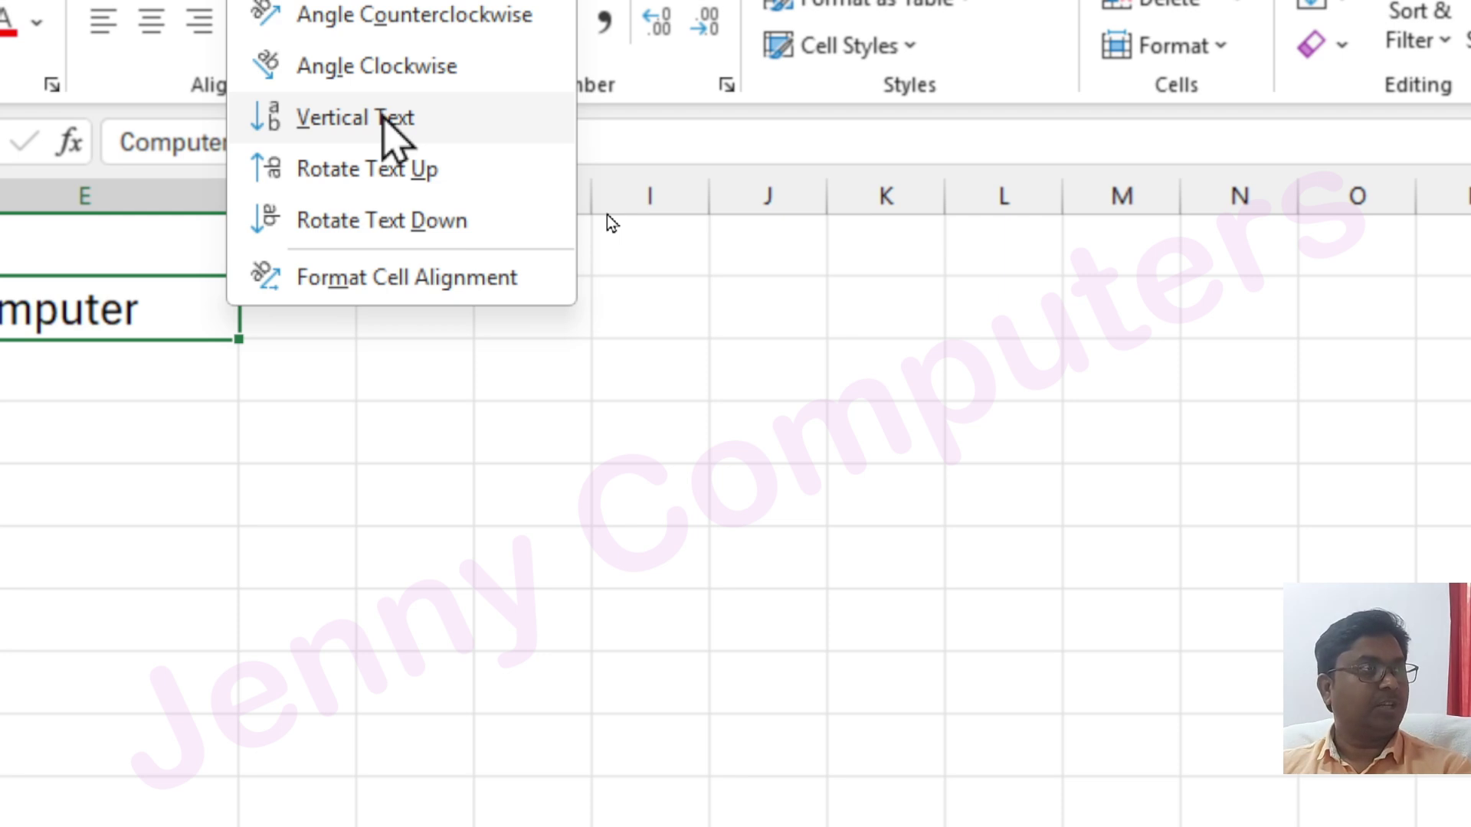
{"action": "left_click", "coordinate": [357, 118]}
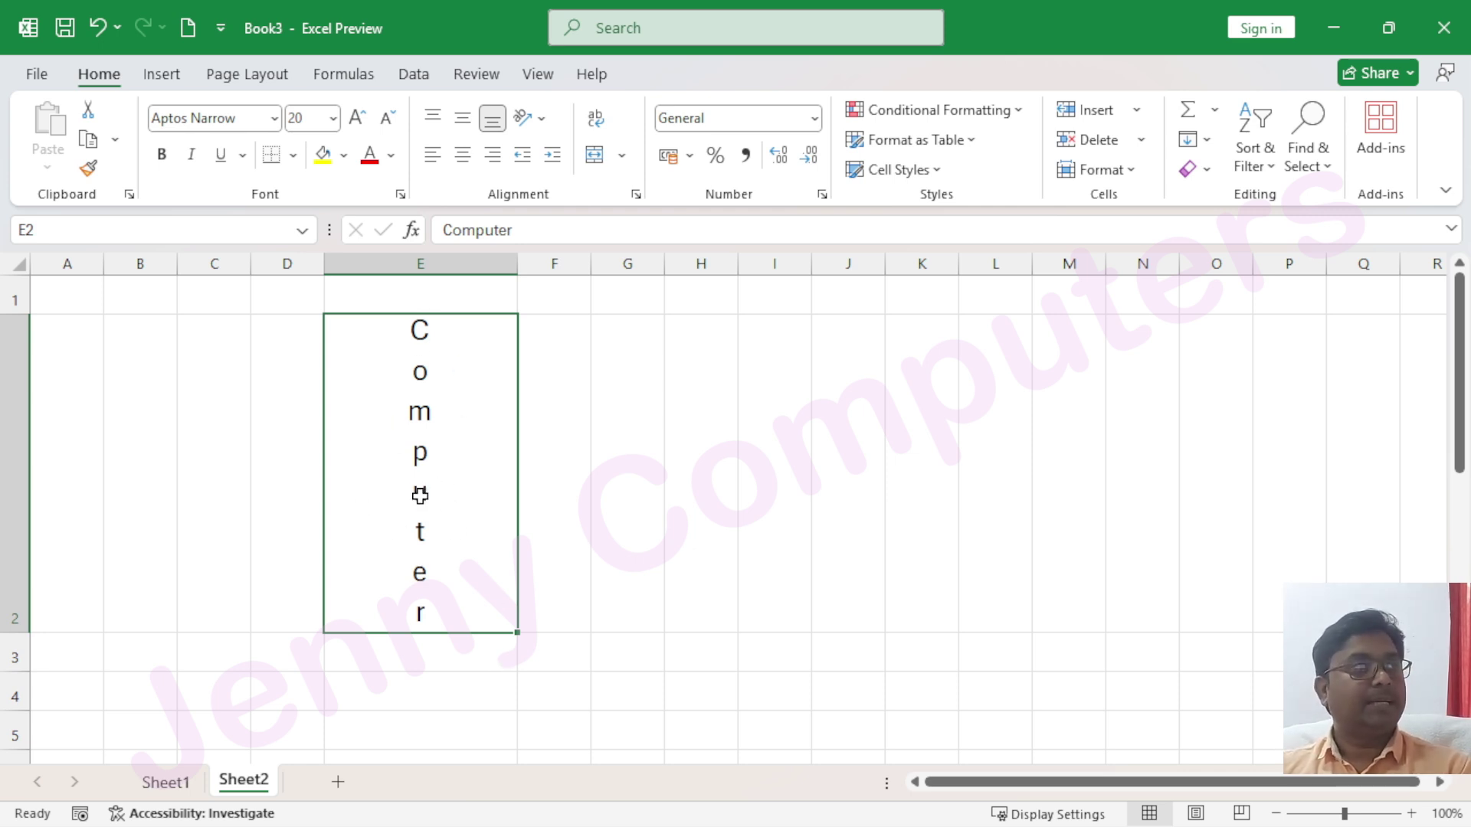
{"action": "left_click", "coordinate": [636, 195]}
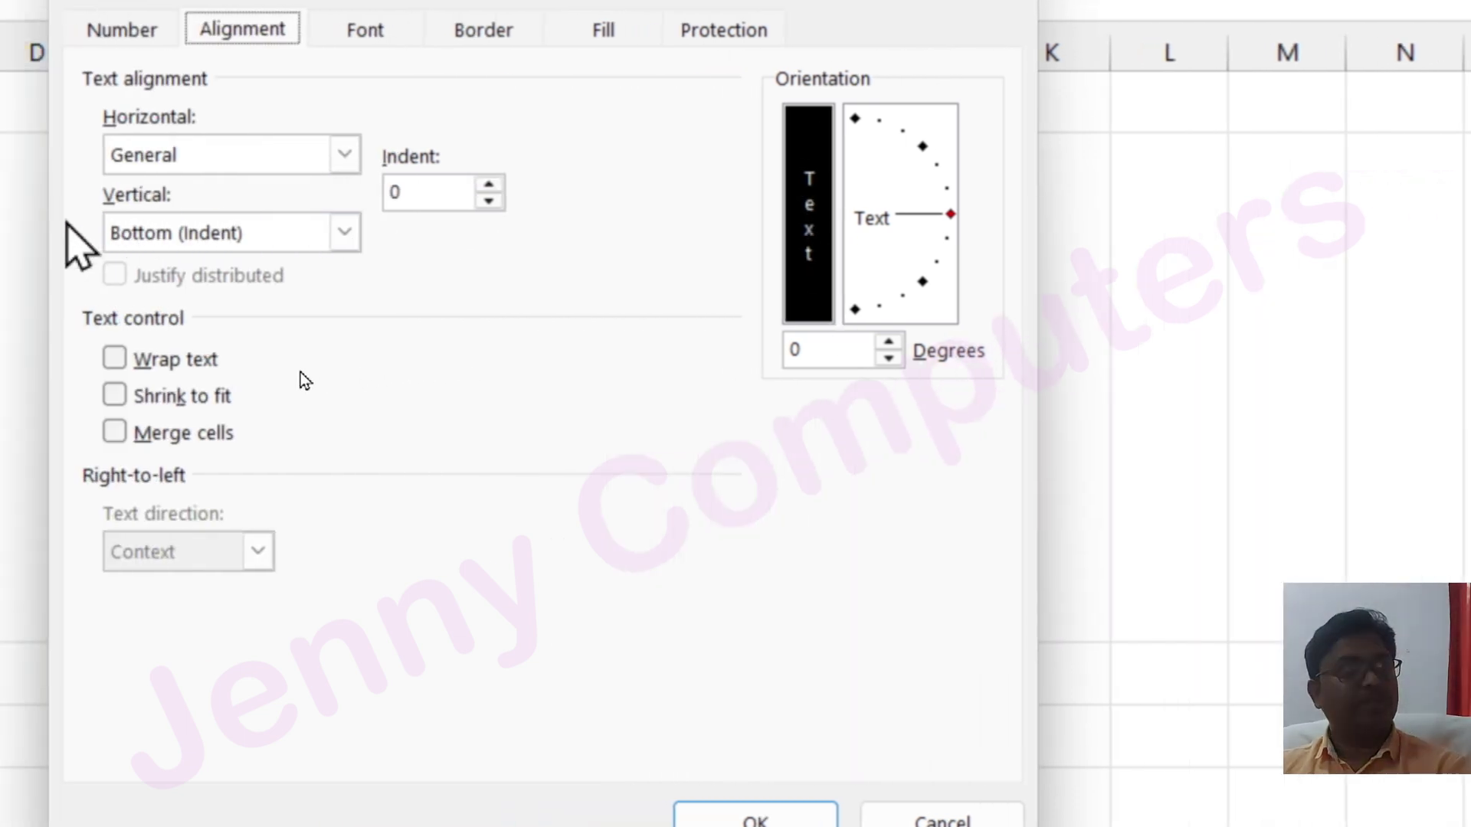
{"action": "left_click", "coordinate": [354, 234]}
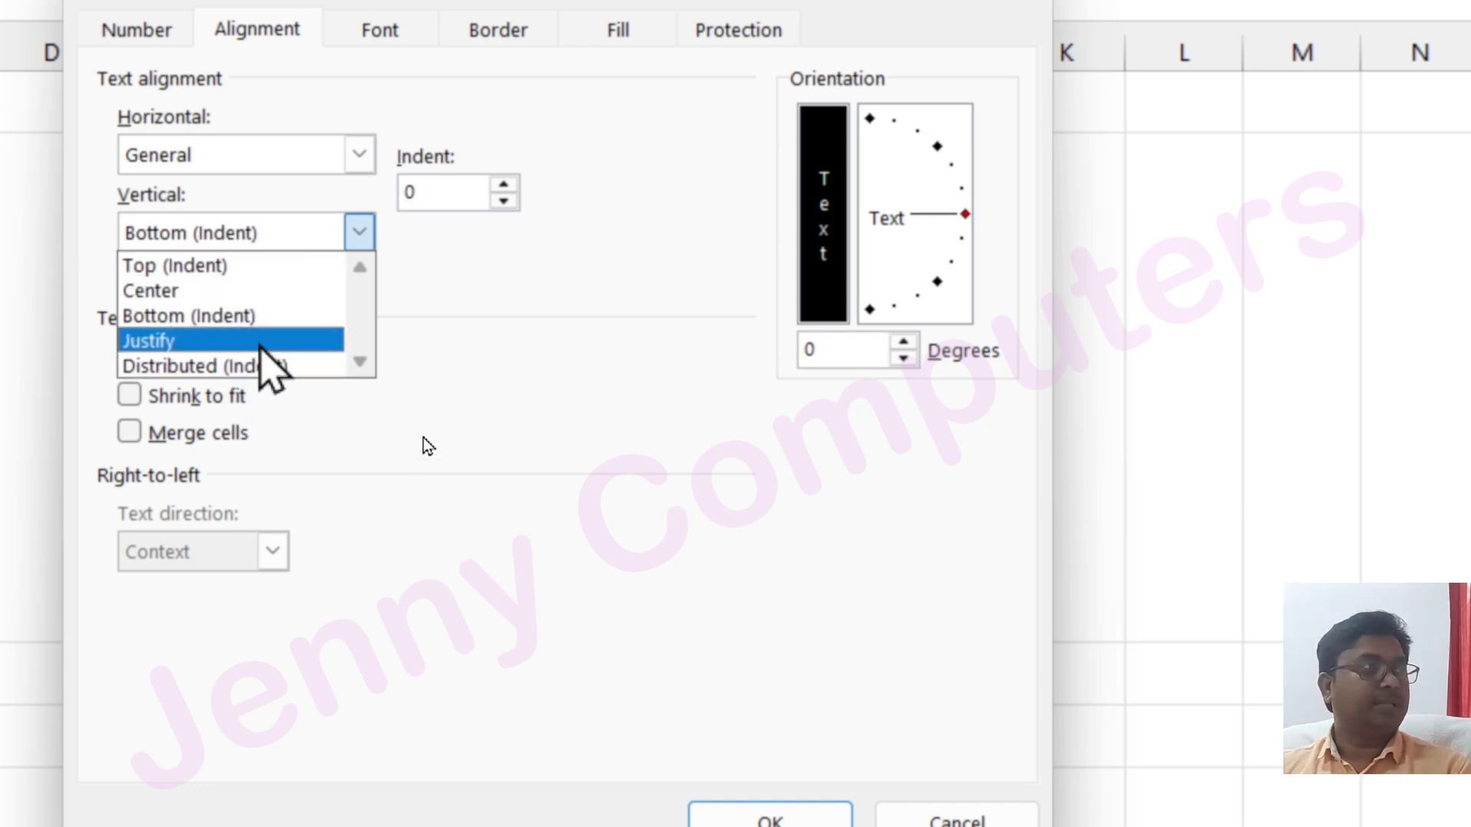
{"action": "left_click", "coordinate": [200, 153]}
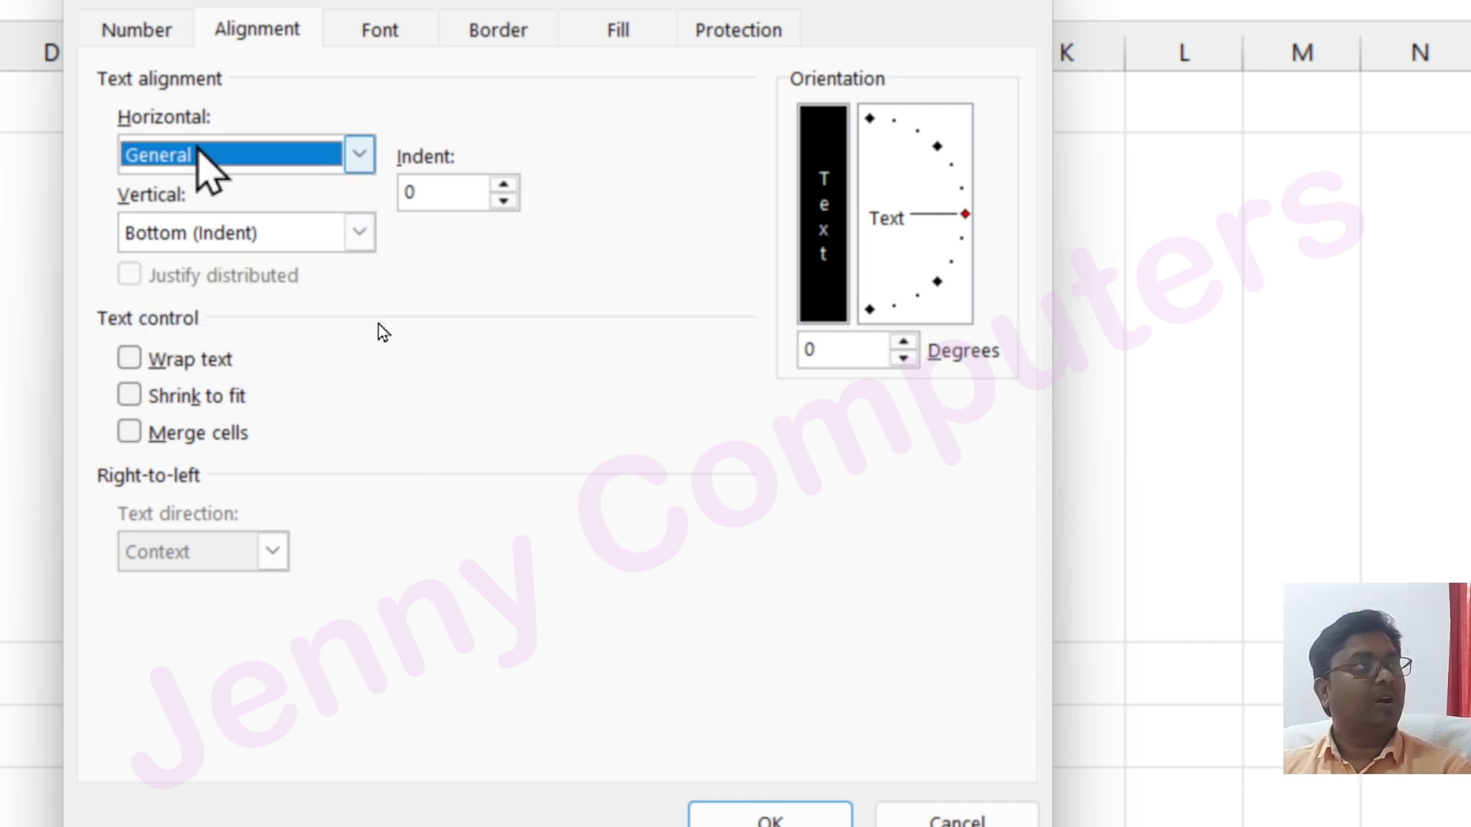
{"action": "left_click", "coordinate": [202, 157]}
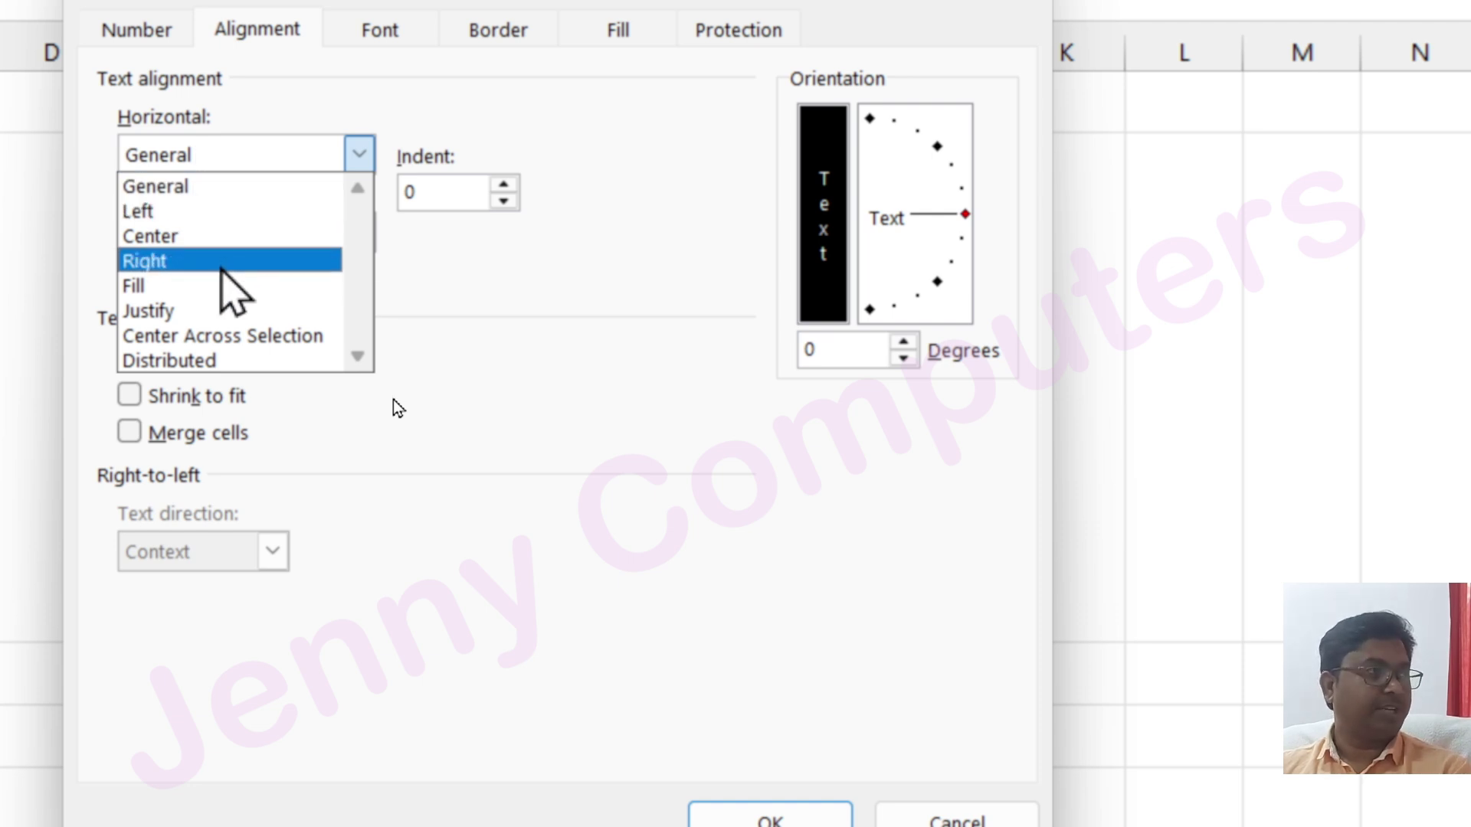
{"action": "left_click", "coordinate": [546, 295]}
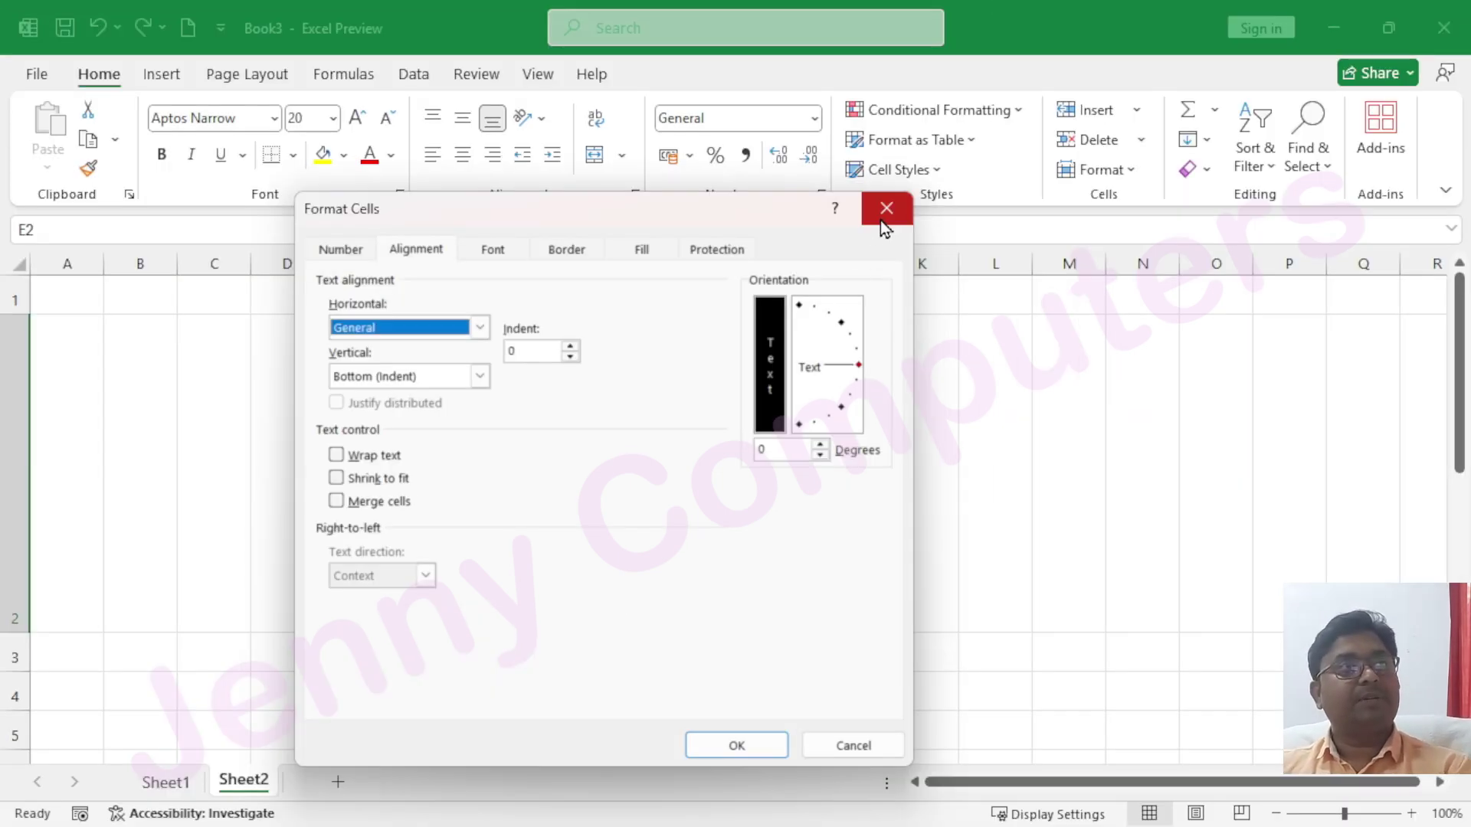
{"action": "left_click", "coordinate": [882, 221]}
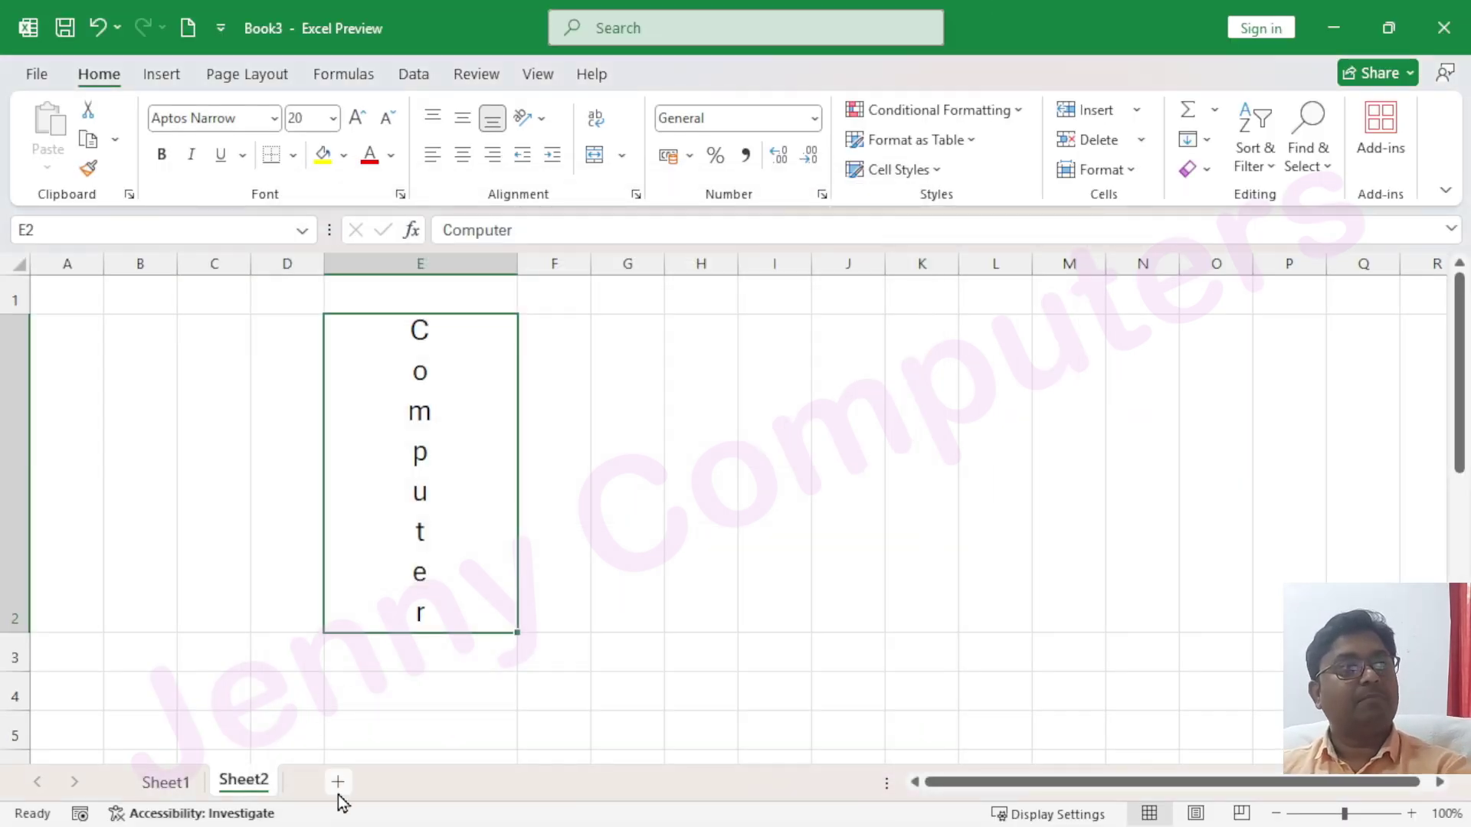
Add a new Sheet3 and raise the whole sheet's font size to 18
{"action": "left_click", "coordinate": [338, 782]}
{"action": "left_click", "coordinate": [202, 366]}
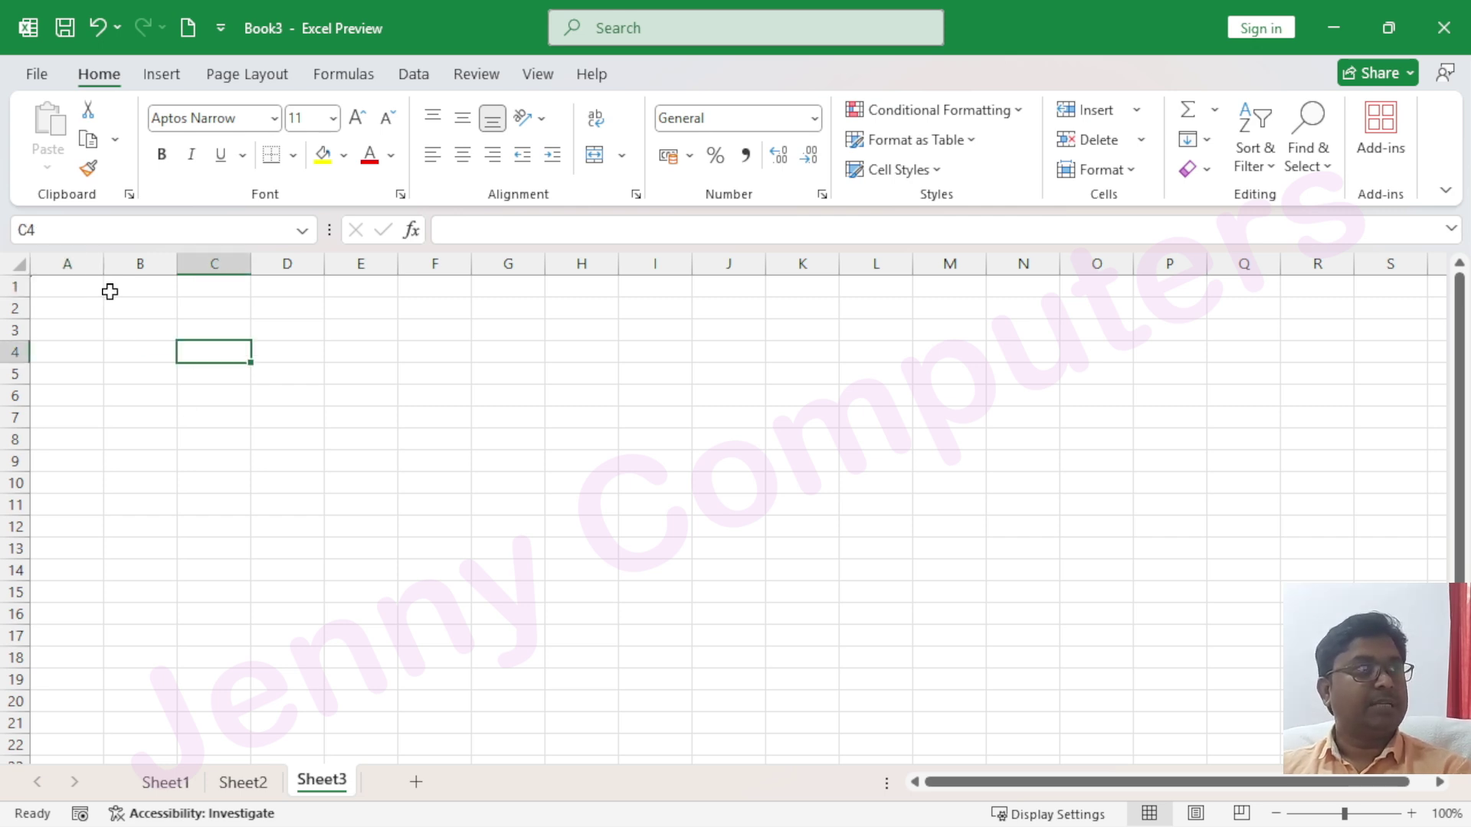
{"action": "left_click", "coordinate": [19, 264]}
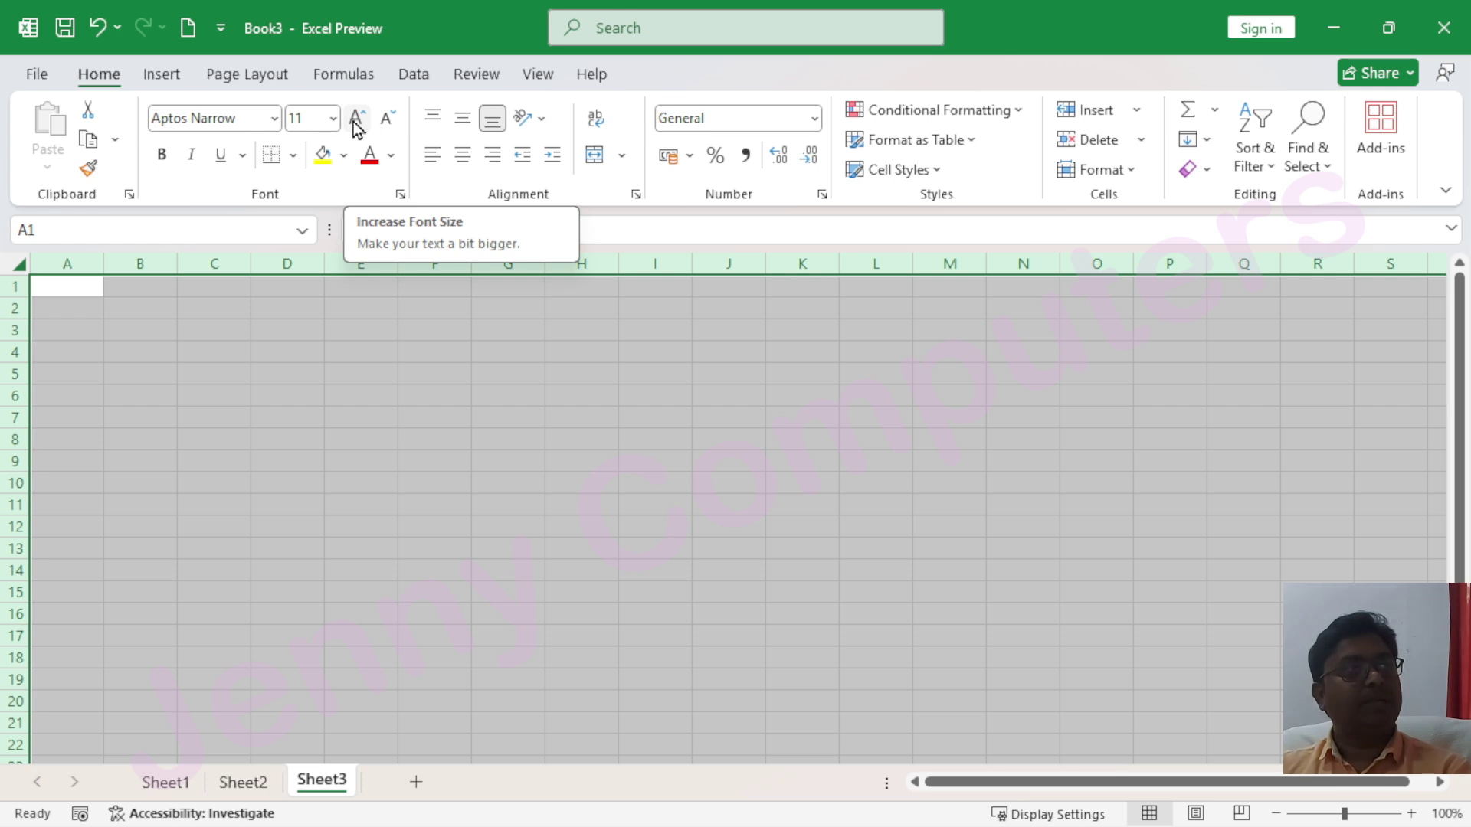
{"action": "left_click", "coordinate": [357, 120]}
{"action": "left_click", "coordinate": [357, 120]}
{"action": "left_click", "coordinate": [358, 120]}
{"action": "left_click", "coordinate": [357, 120]}
Widen column C for the student name heading
{"action": "left_click", "coordinate": [237, 365]}
{"action": "left_click_drag", "start_coordinate": [259, 263], "coordinate": [393, 263]}
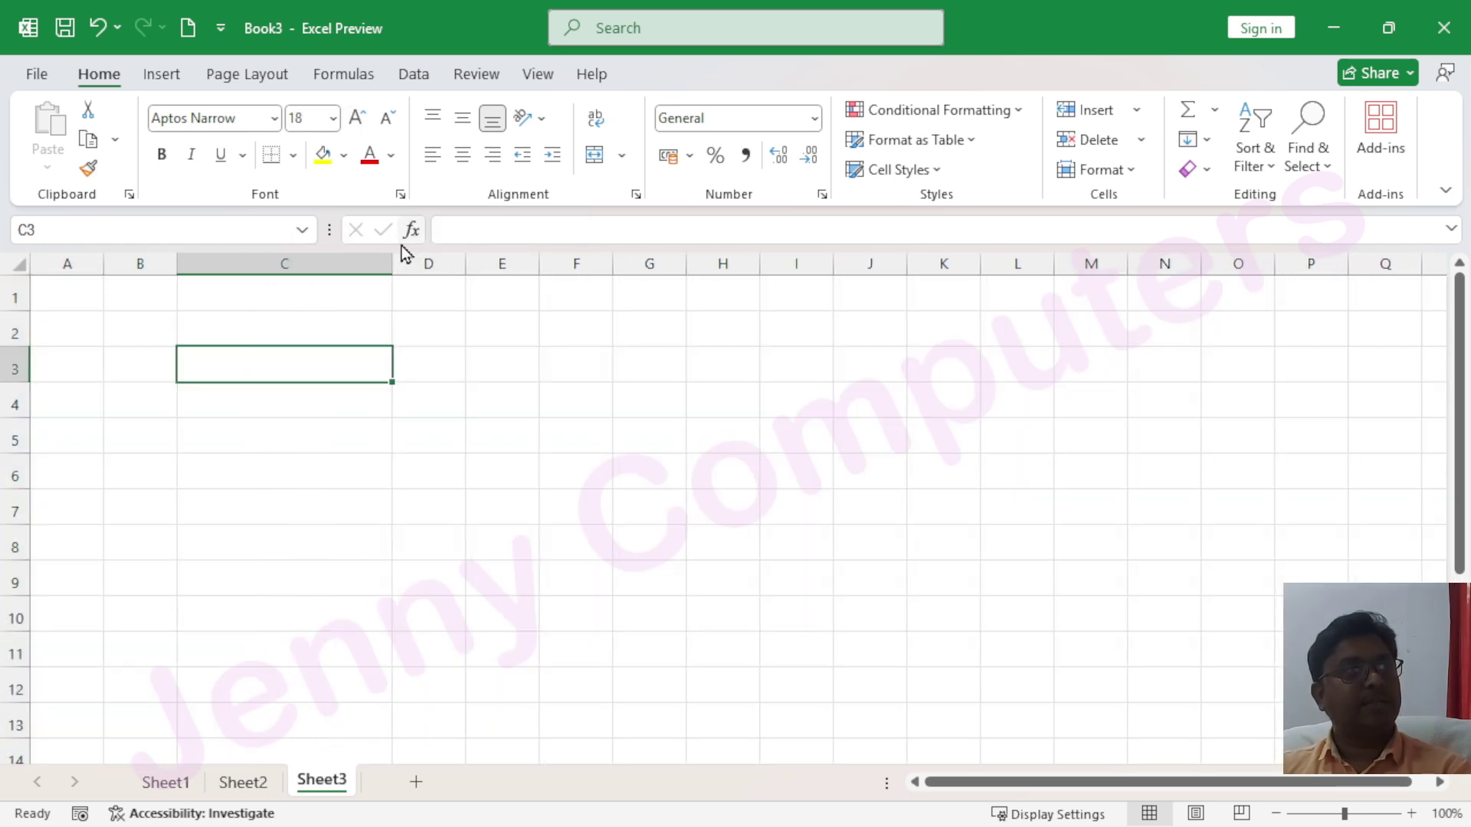
{"action": "left_click", "coordinate": [223, 329]}
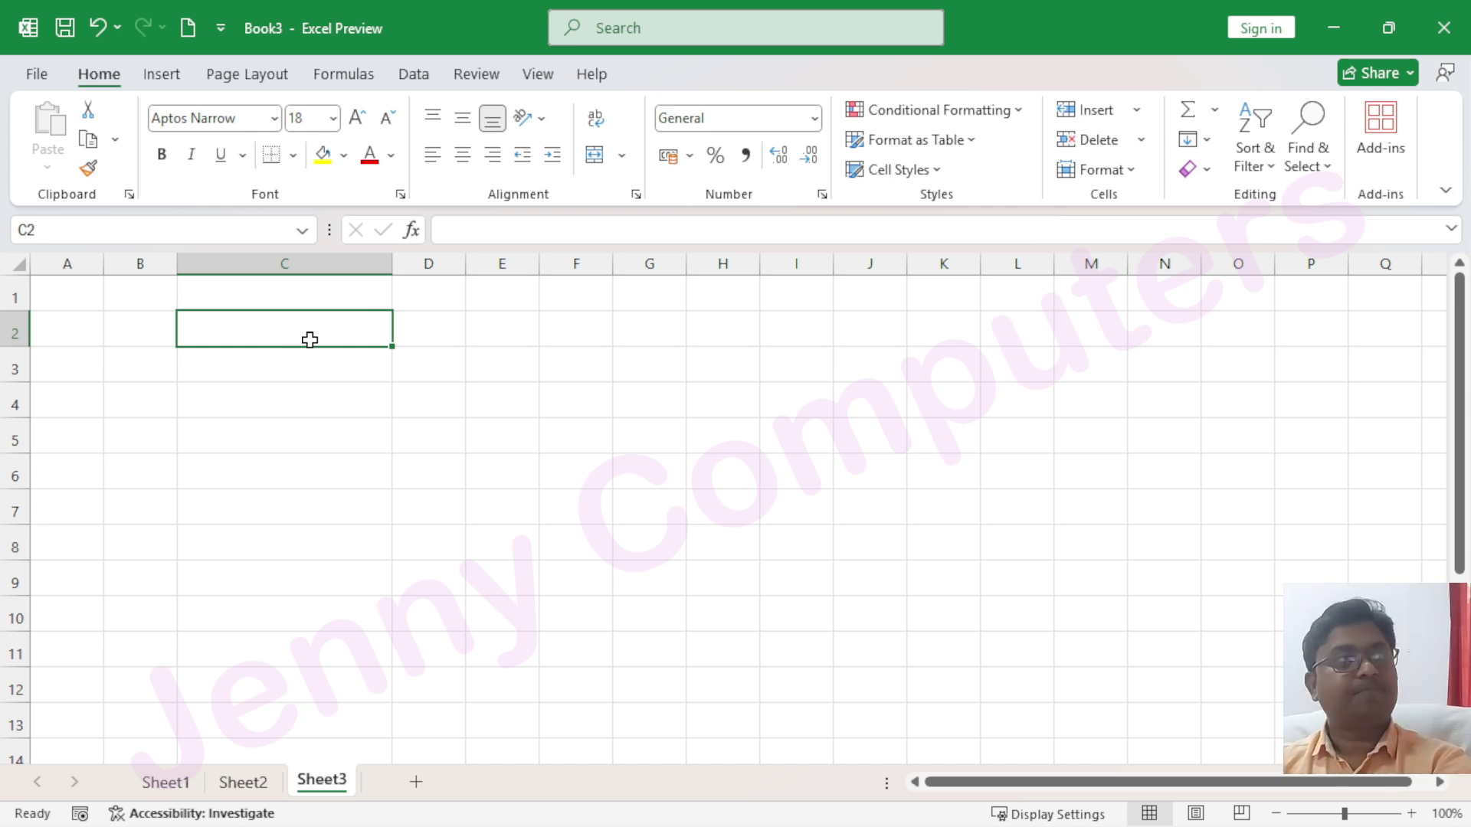
Enter the heading 'Name of Student' in C2, fixing capitalisation typos
{"action": "type", "text": "Na"}
{"action": "key", "text": "Caps_Lock"}
{"action": "type", "text": "M"}
{"action": "key", "text": "BackSpace"}
{"action": "key", "text": "BackSpace"}
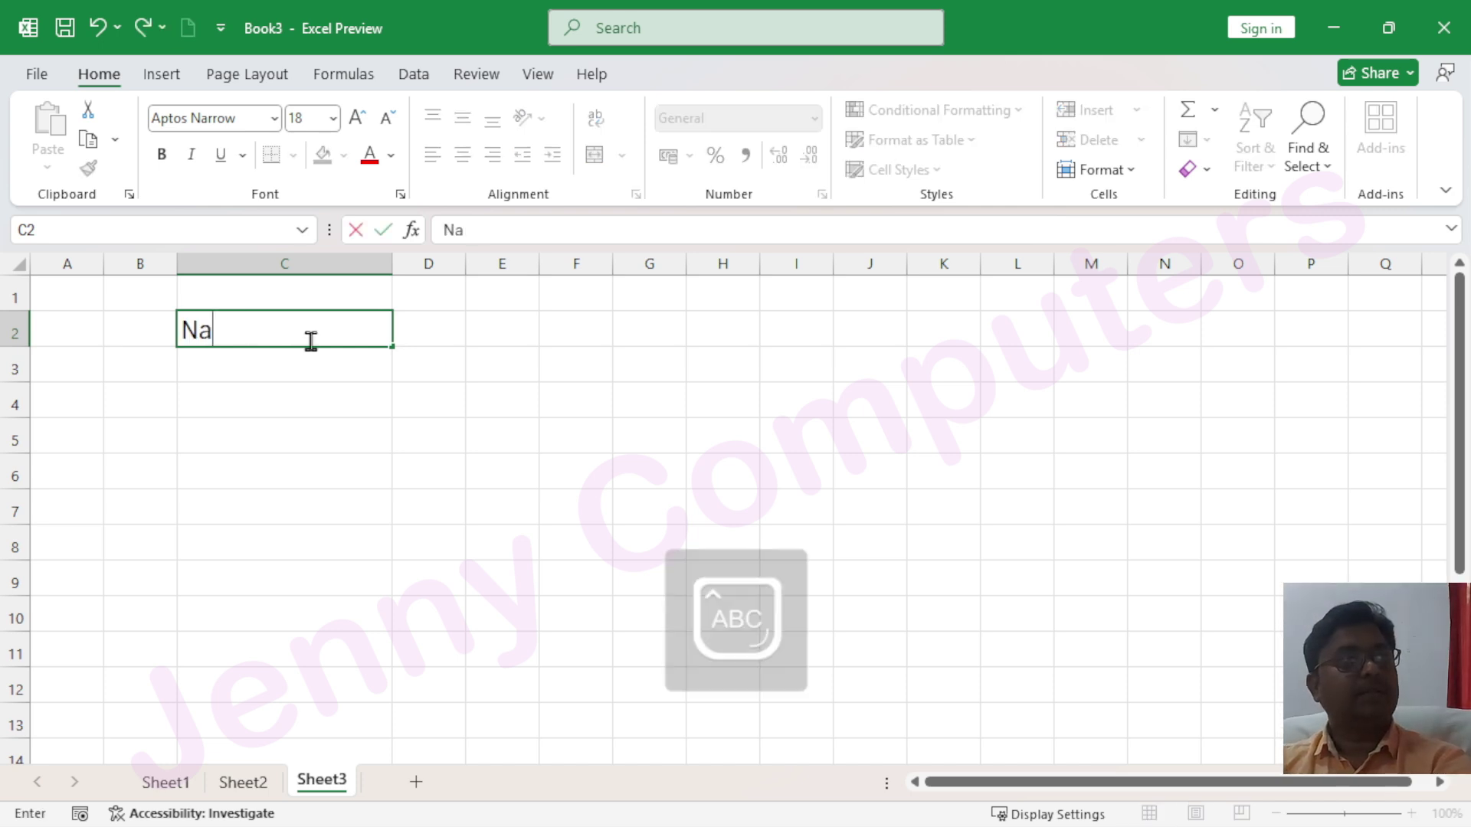
{"action": "type", "text": "ME"}
{"action": "key", "text": "BackSpace"}
{"action": "key", "text": "BackSpace"}
{"action": "key", "text": "Caps_Lock"}
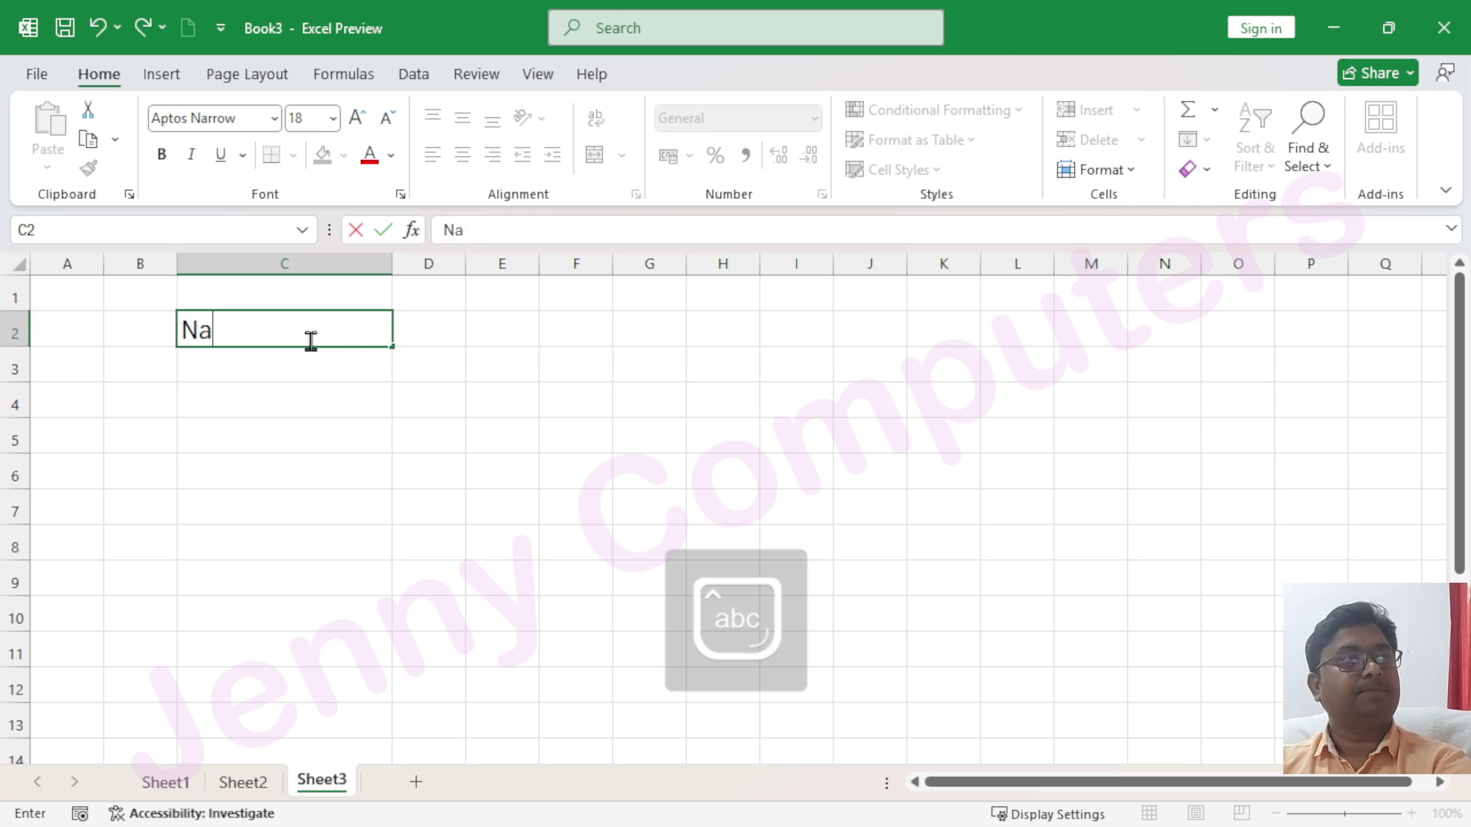
{"action": "type", "text": "me of Student"}
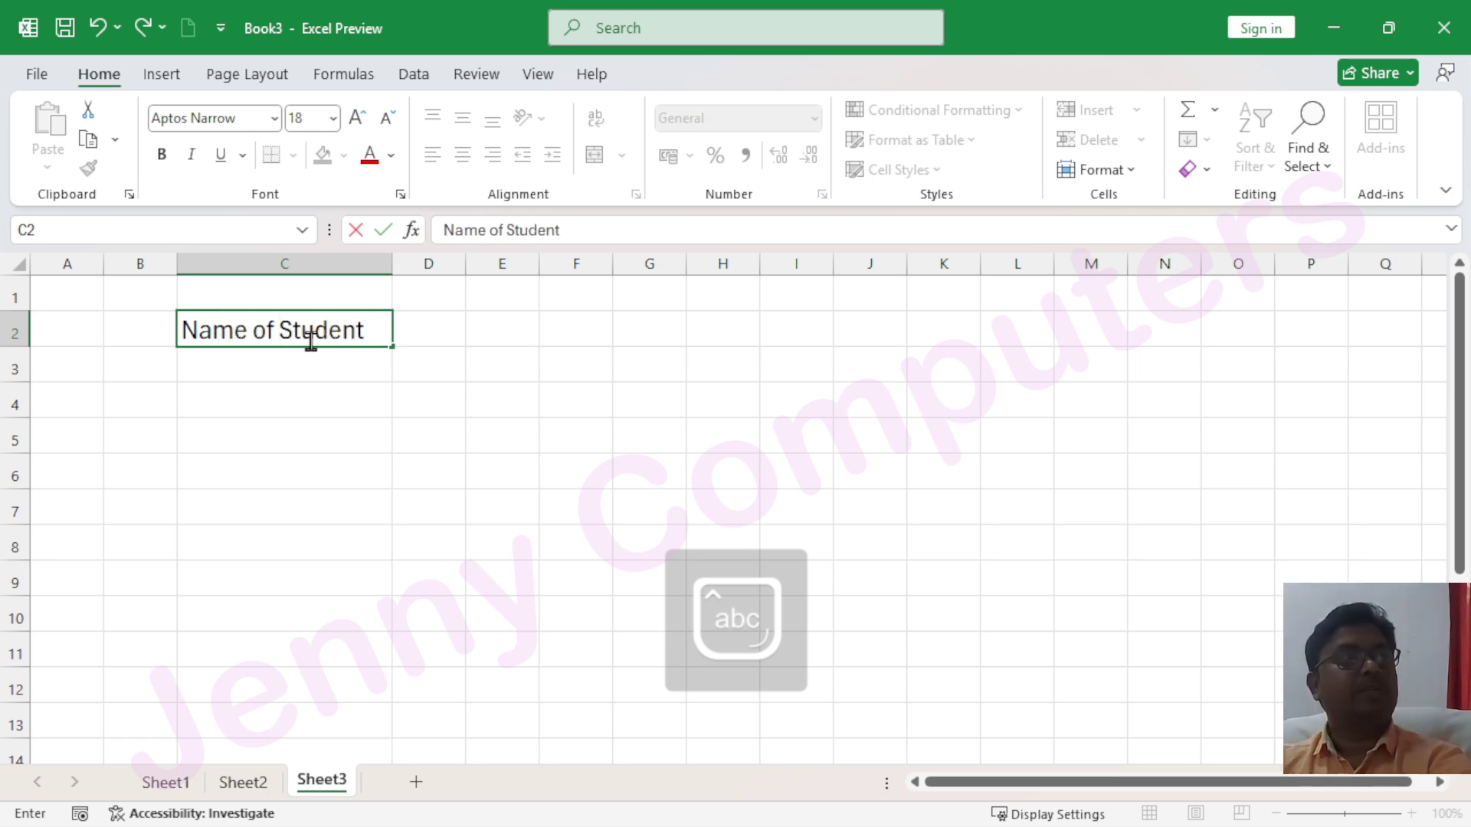
{"action": "key", "text": "Return"}
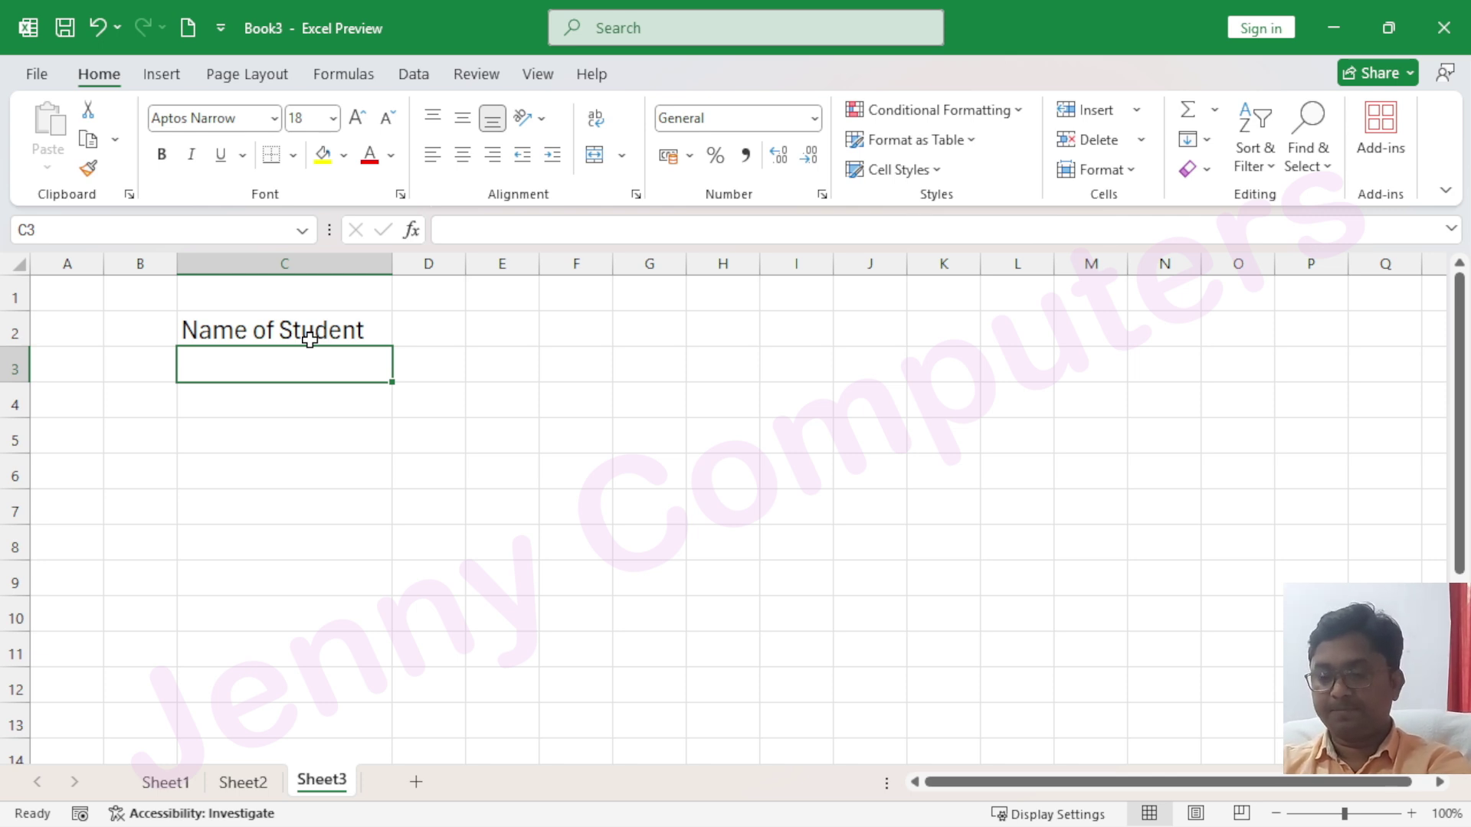
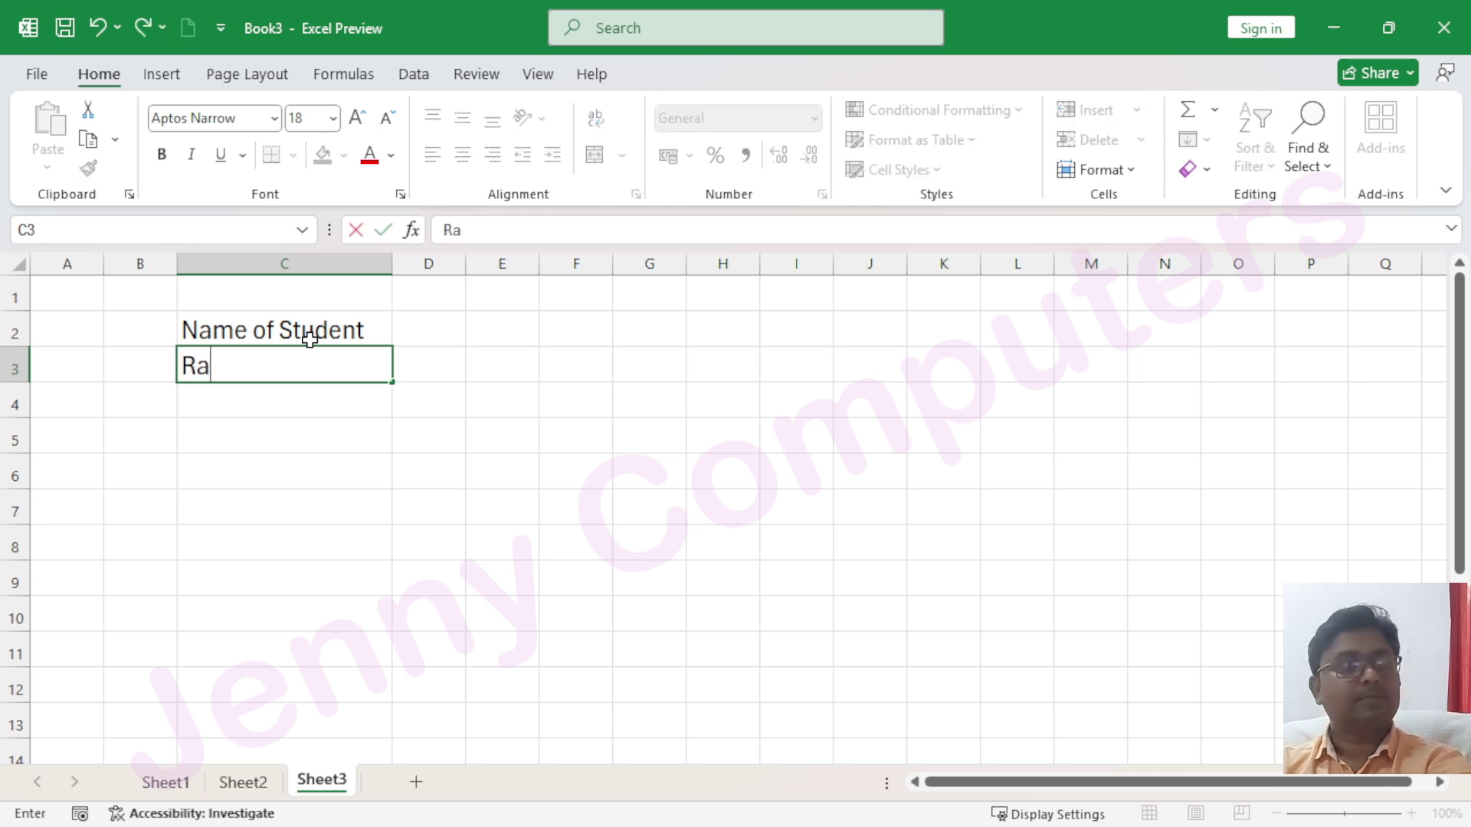
Type two student names into C3 and C4
{"action": "key", "text": "Return"}
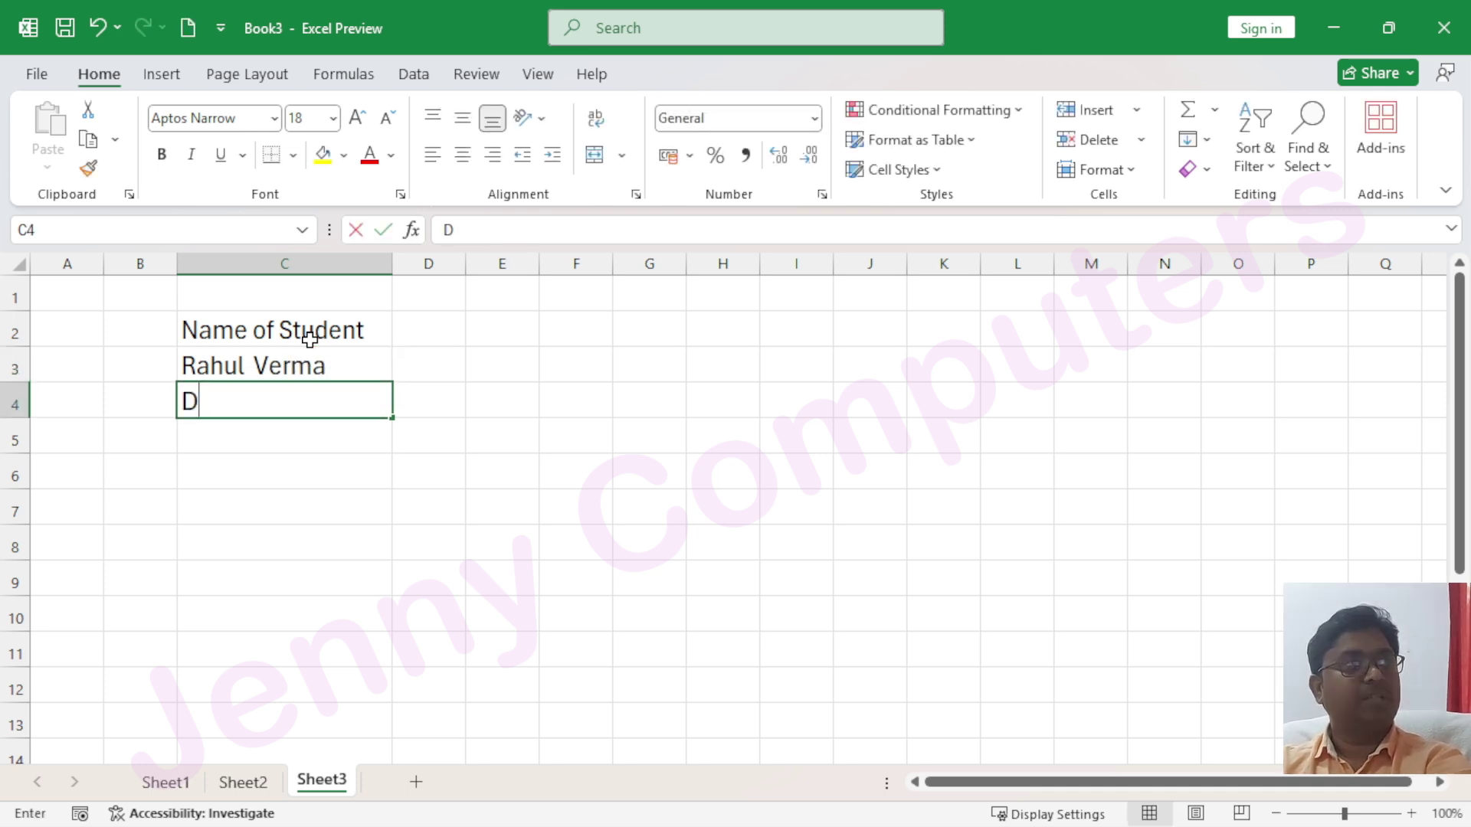
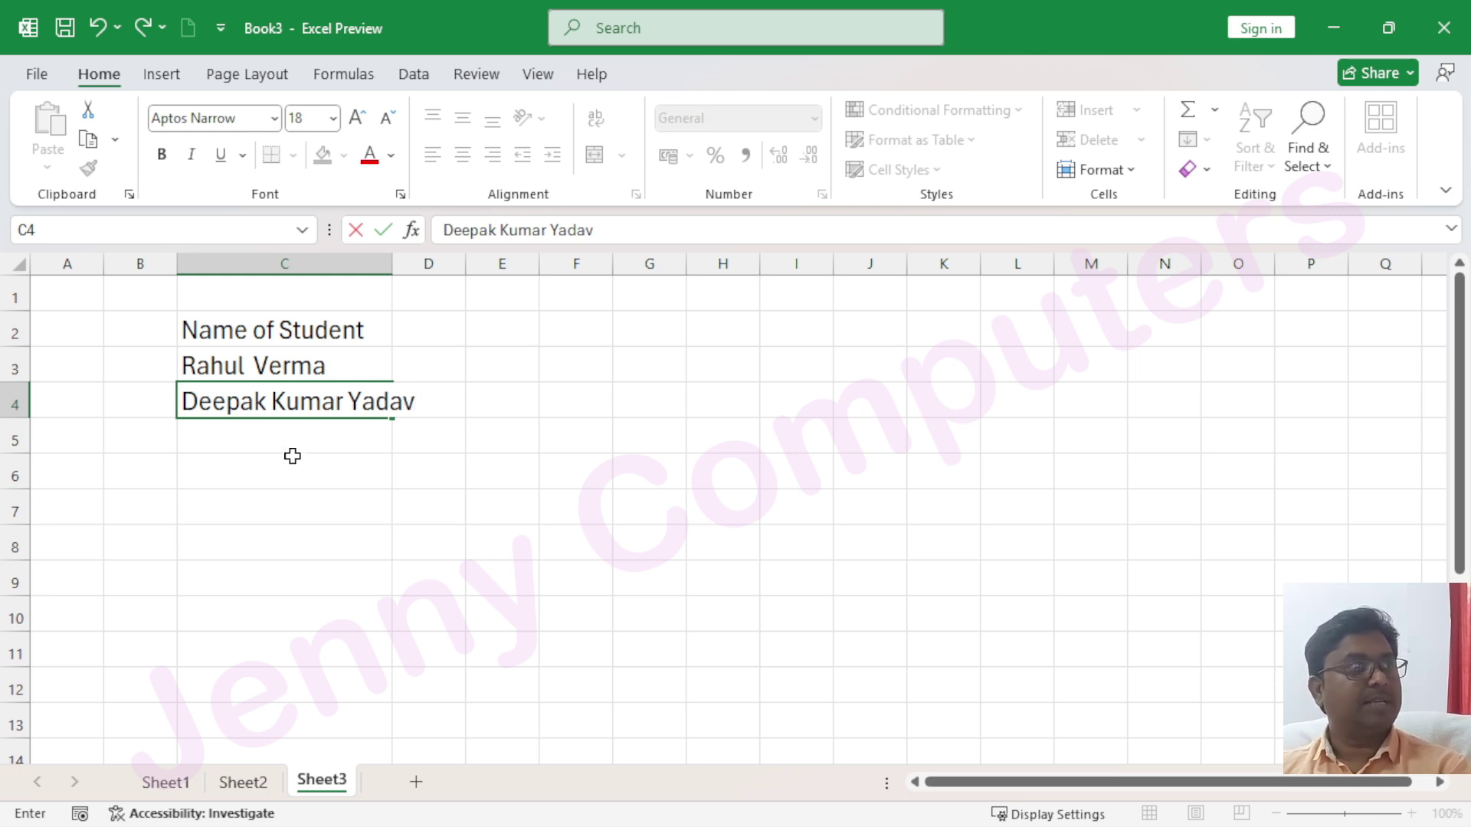
Commit the second student name in C4 and widen column C slightly
{"action": "left_click", "coordinate": [292, 456]}
{"action": "left_click", "coordinate": [305, 366]}
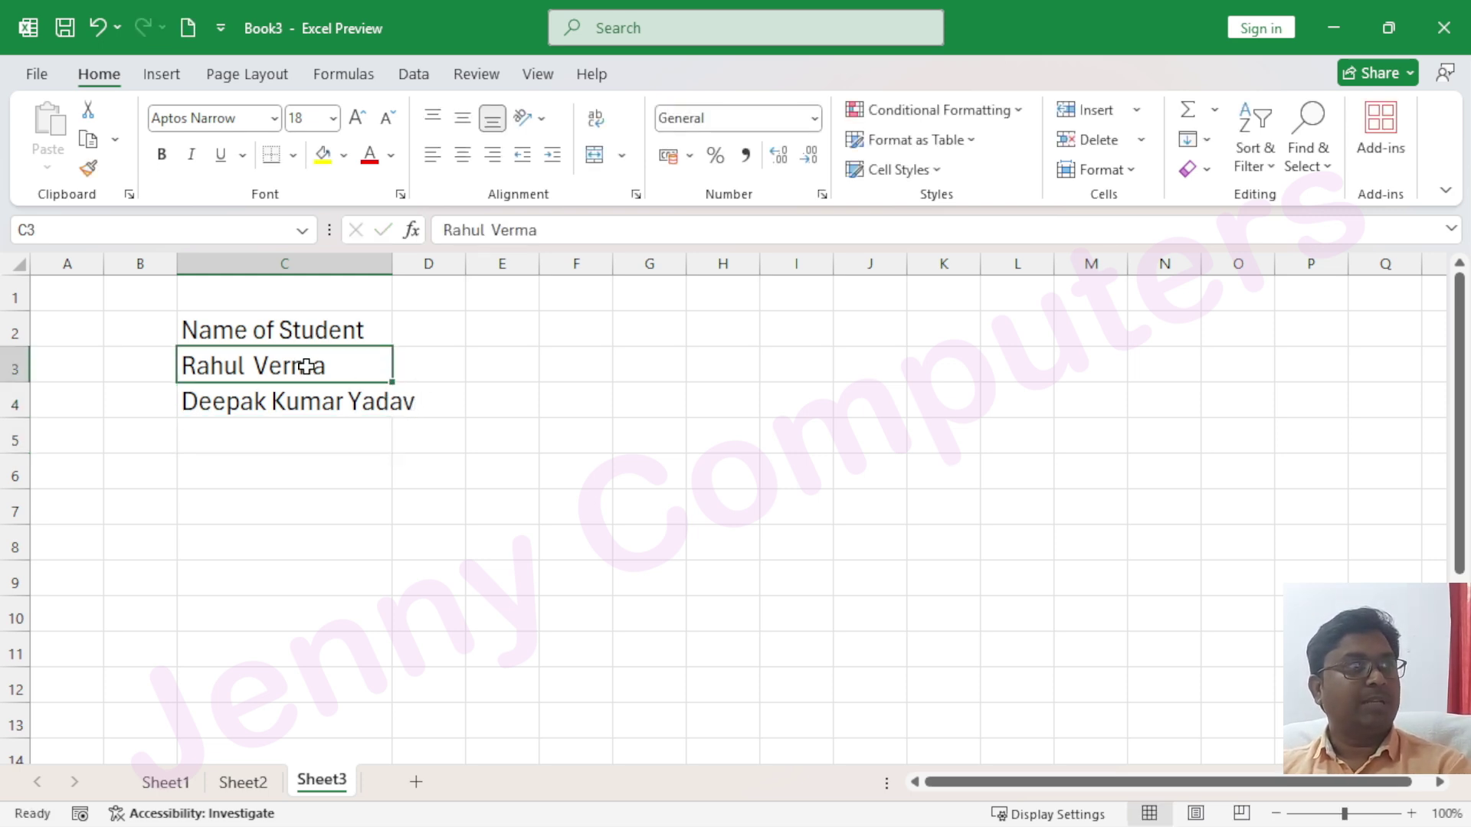
{"action": "left_click", "coordinate": [316, 400]}
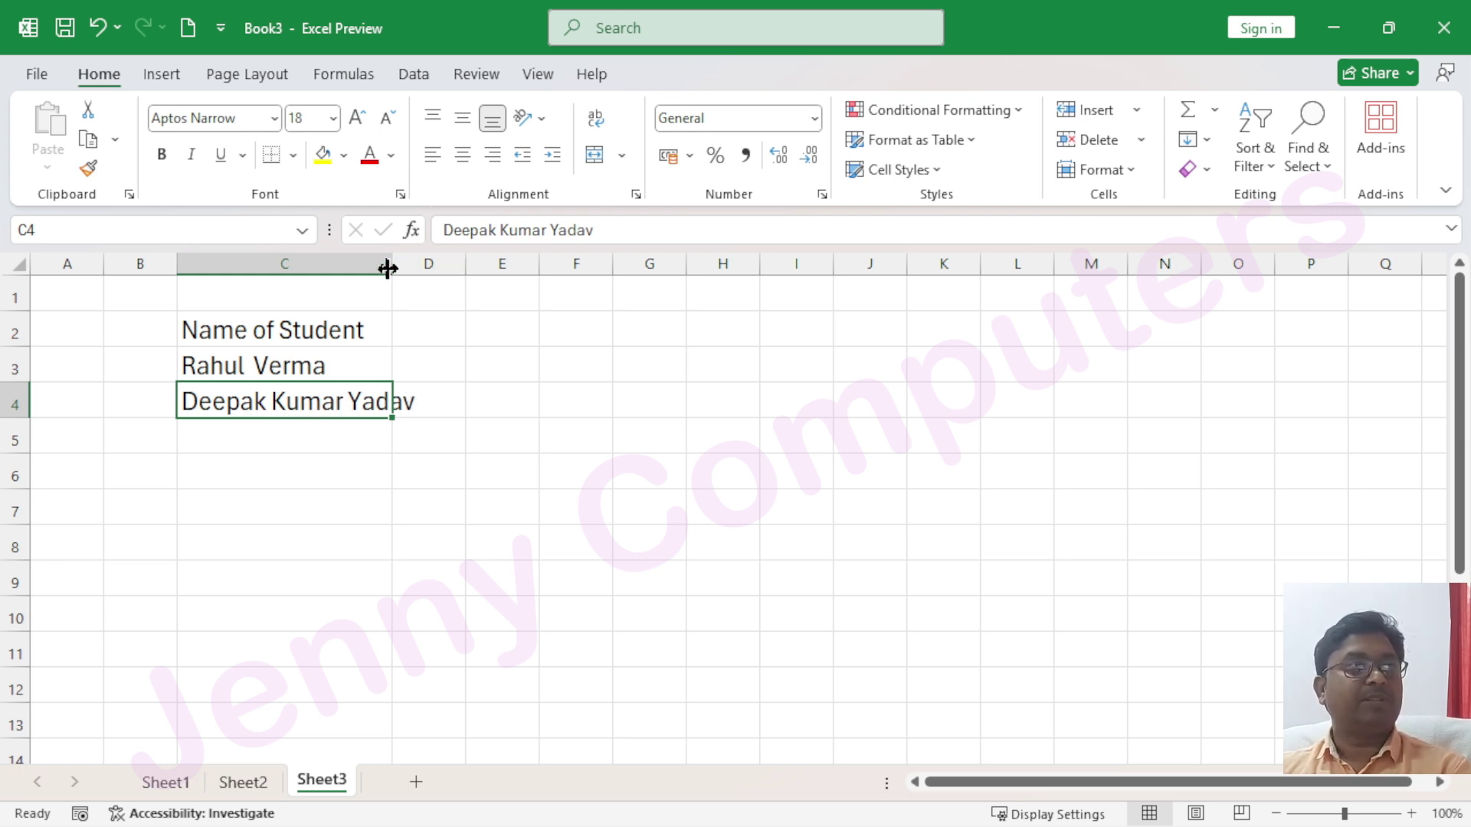
{"action": "mouse_move", "coordinate": [393, 263]}
{"action": "left_mouse_down"}
{"action": "mouse_move", "coordinate": [434, 263]}
{"action": "mouse_move", "coordinate": [403, 259]}
{"action": "left_mouse_up"}
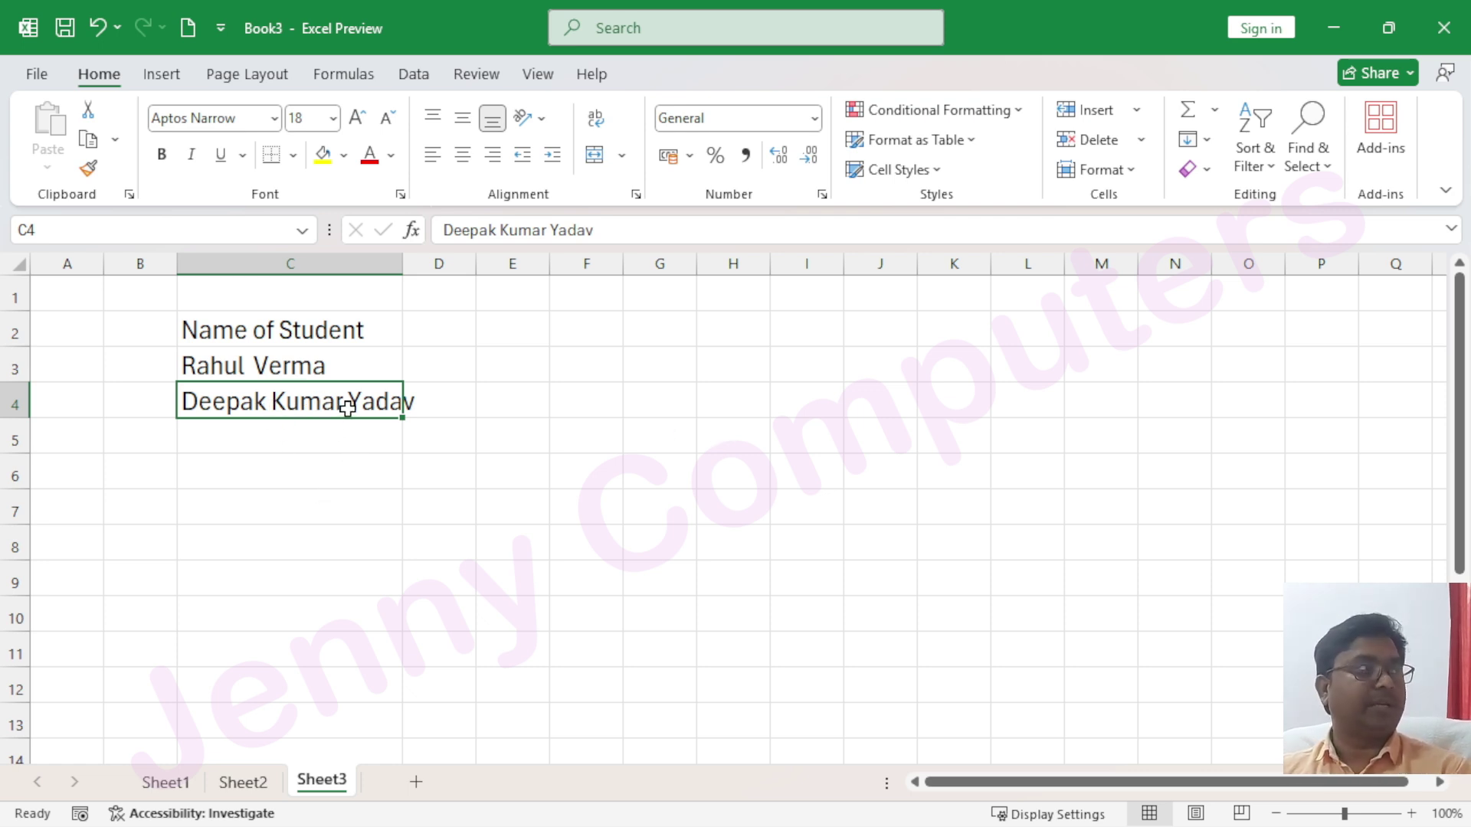
Apply Shrink to fit alignment to the name cells C3:C12
{"action": "left_click_drag", "start_coordinate": [302, 360], "coordinate": [333, 678]}
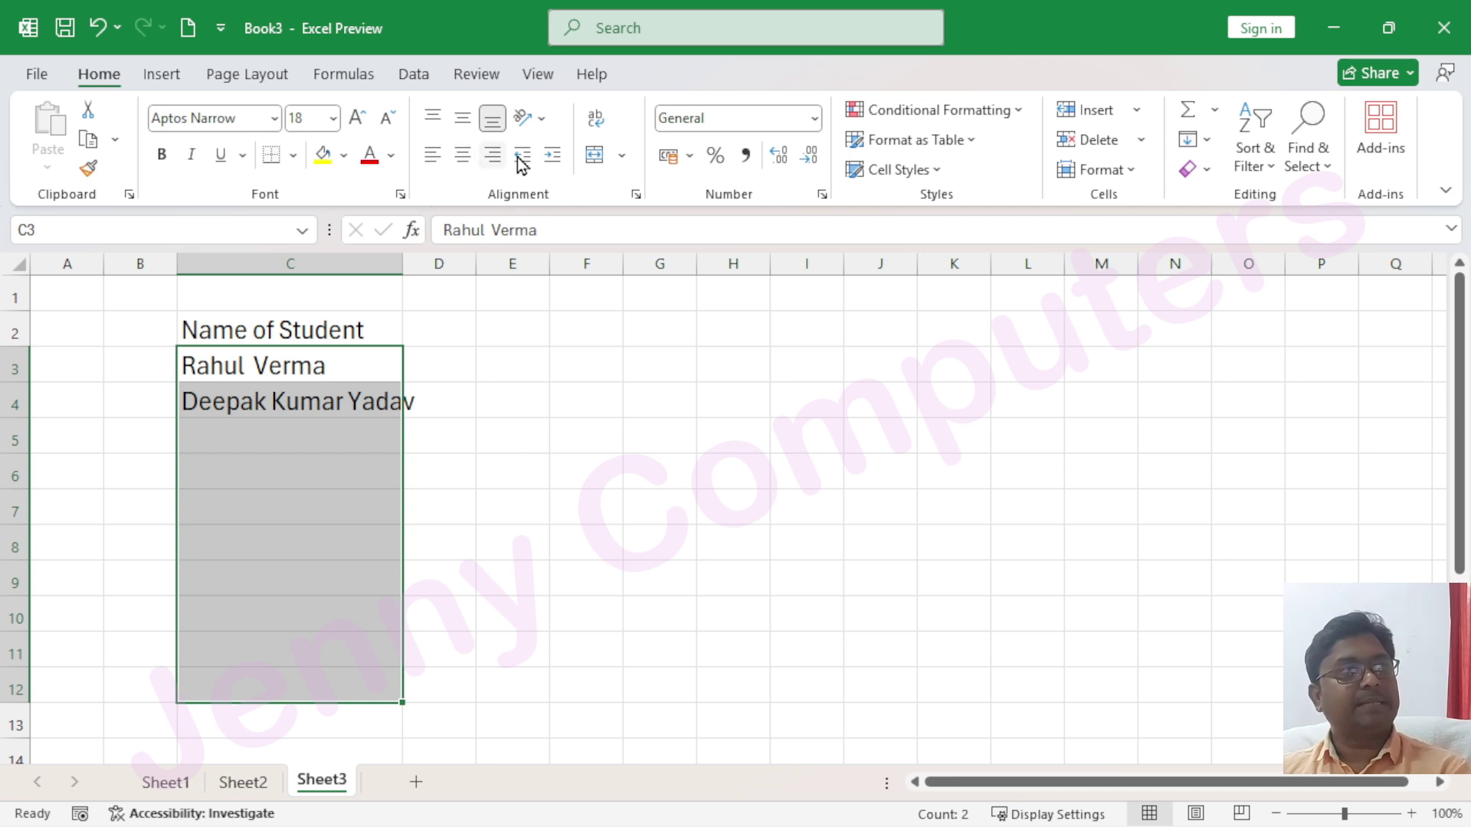
{"action": "left_click", "coordinate": [635, 196]}
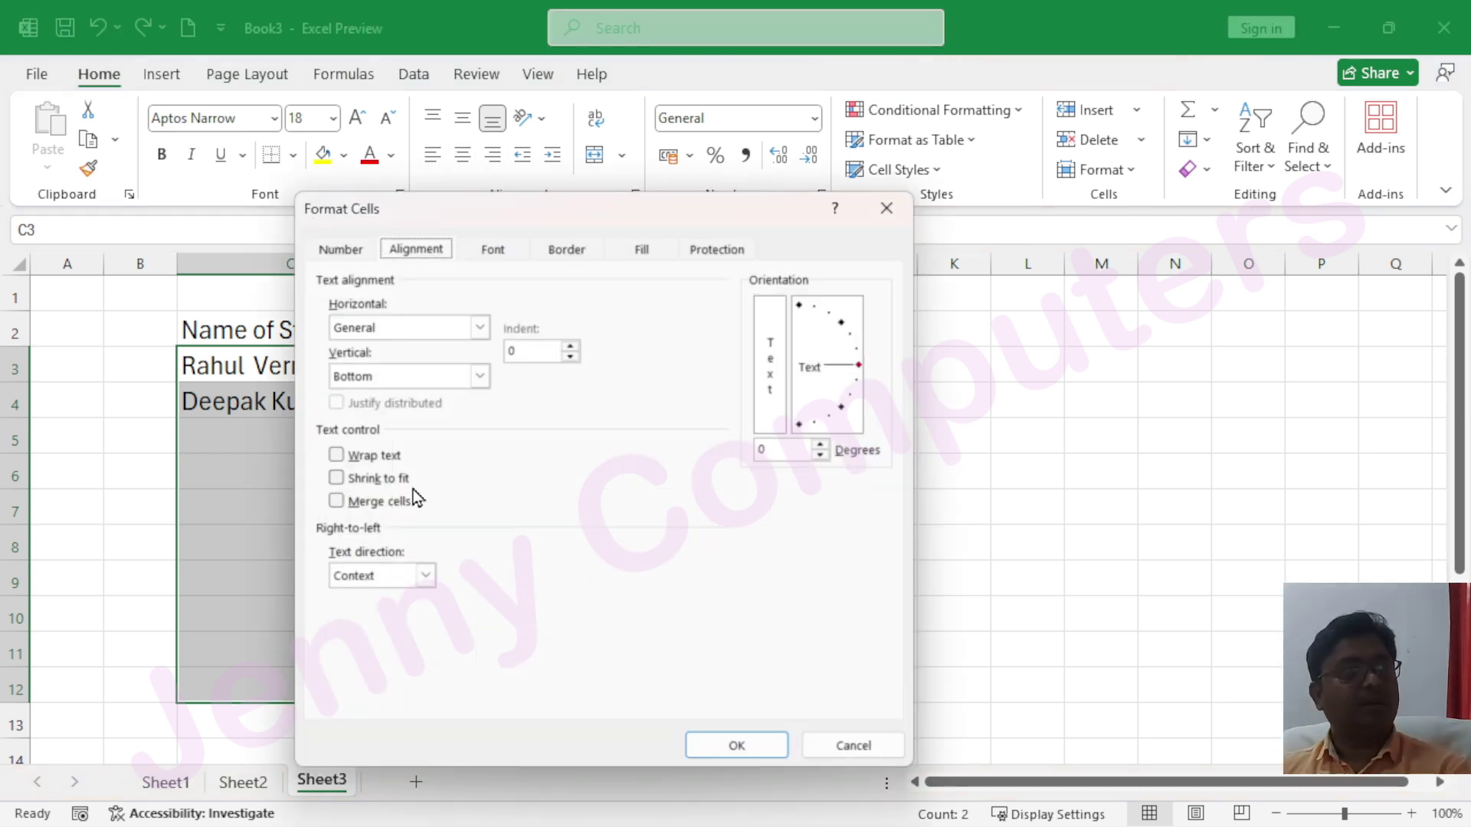
{"action": "left_click", "coordinate": [340, 480]}
{"action": "left_click", "coordinate": [739, 747]}
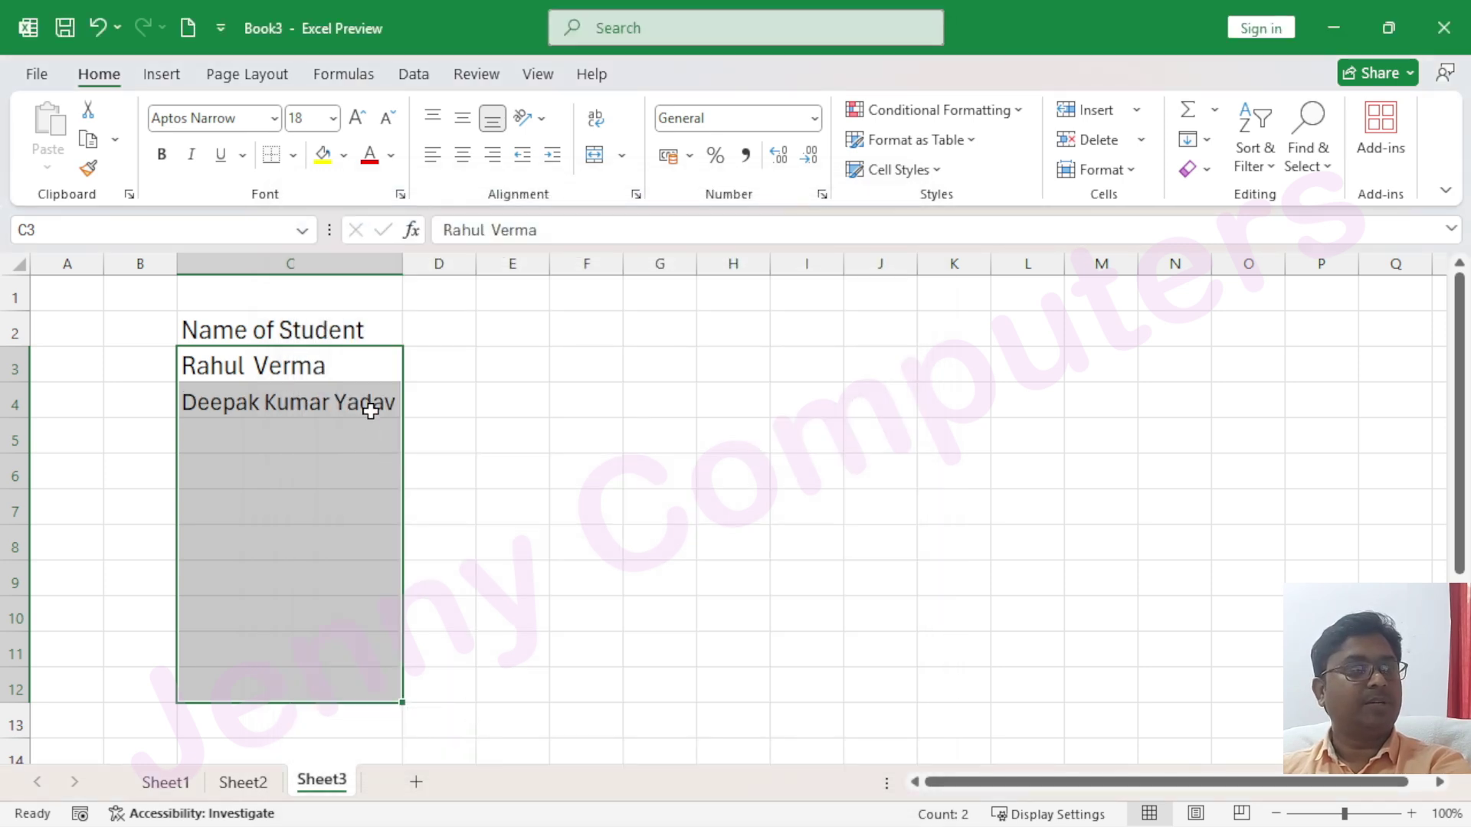
{"action": "left_click", "coordinate": [384, 576]}
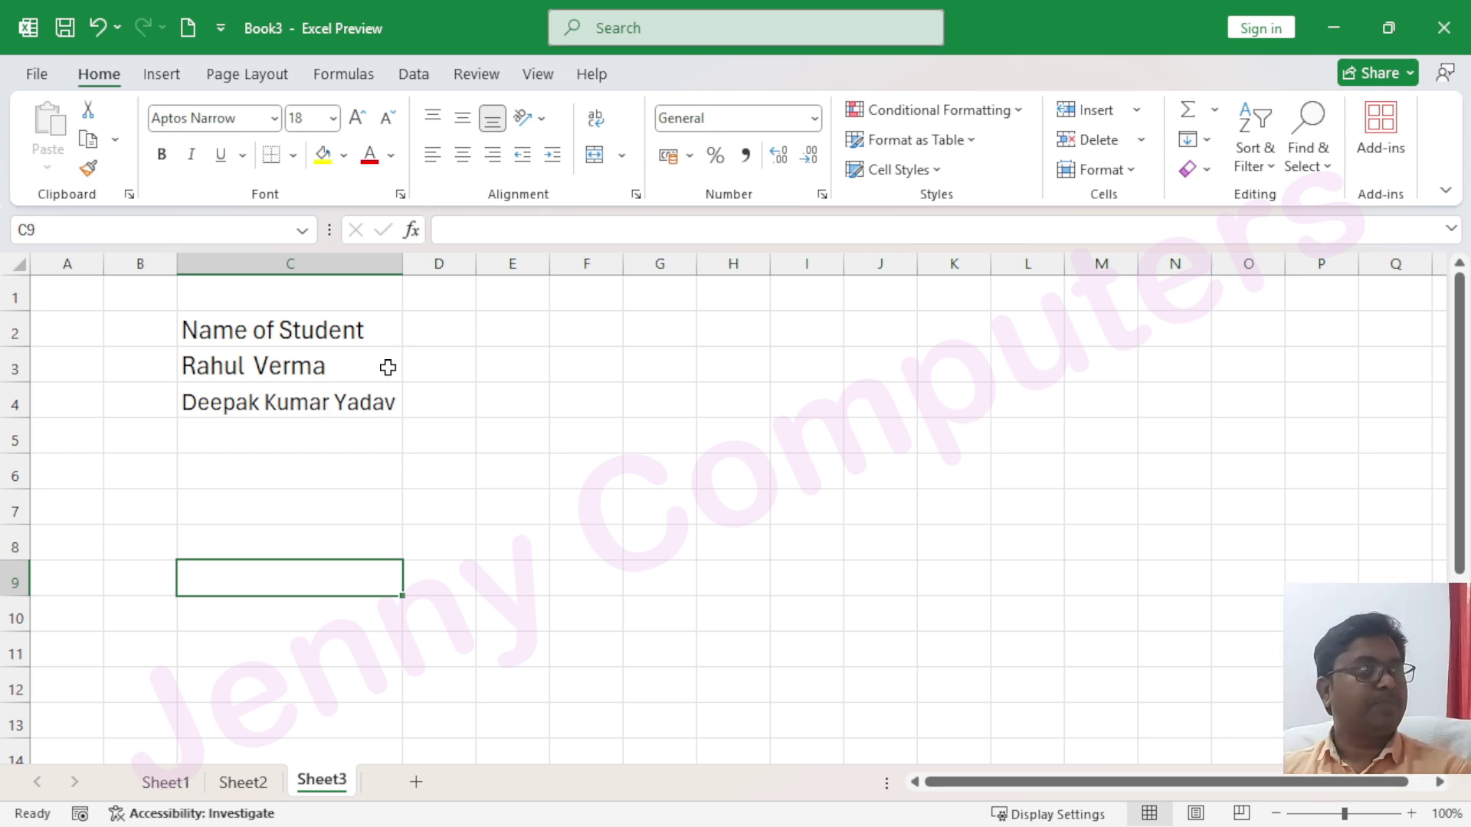
Narrow column C, then AutoFit it to the longest student name
{"action": "mouse_move", "coordinate": [397, 264]}
{"action": "left_mouse_down"}
{"action": "mouse_move", "coordinate": [277, 255]}
{"action": "mouse_move", "coordinate": [389, 264]}
{"action": "left_mouse_up"}
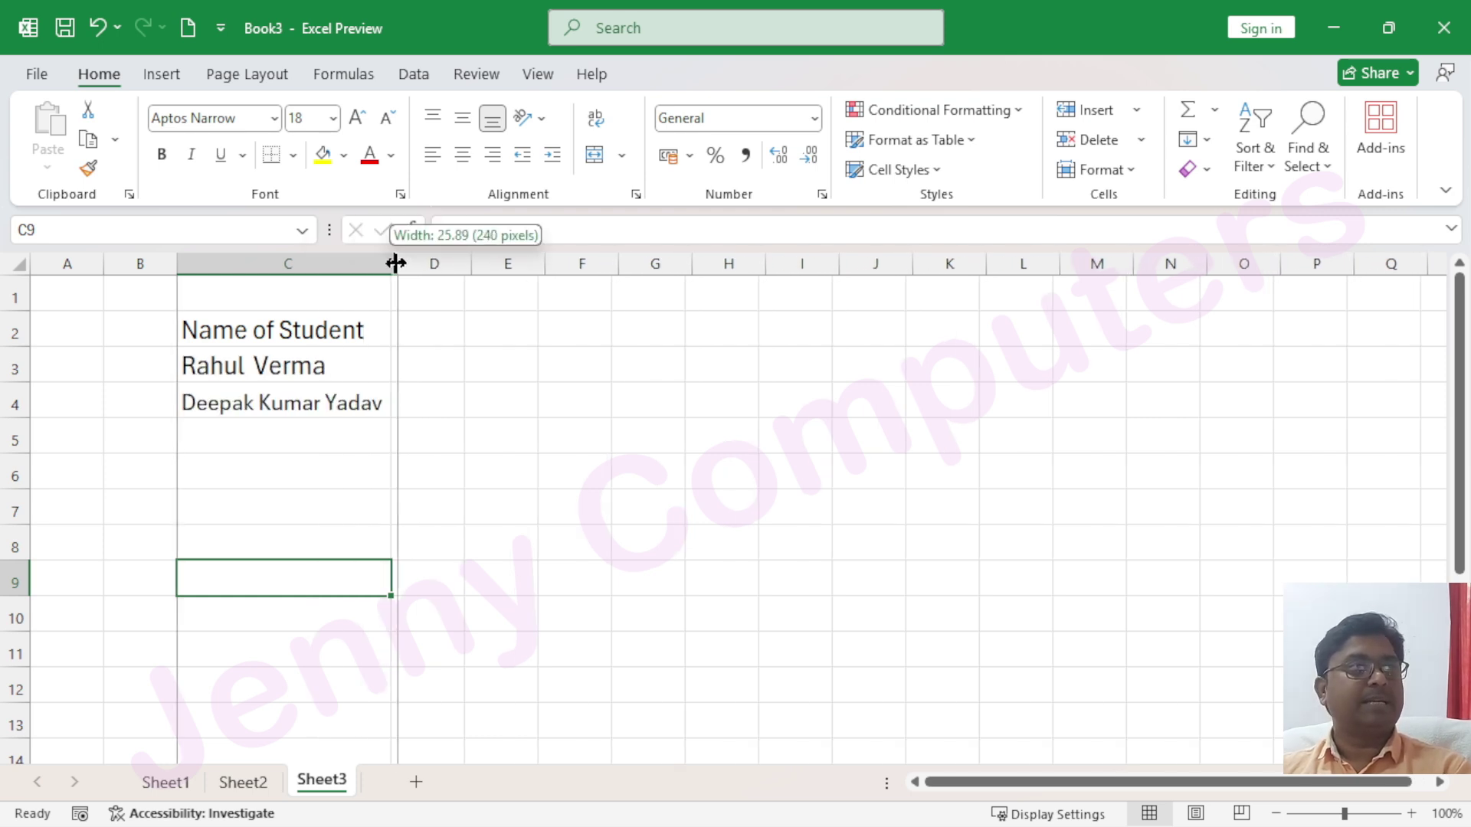
{"action": "double_click", "coordinate": [389, 262]}
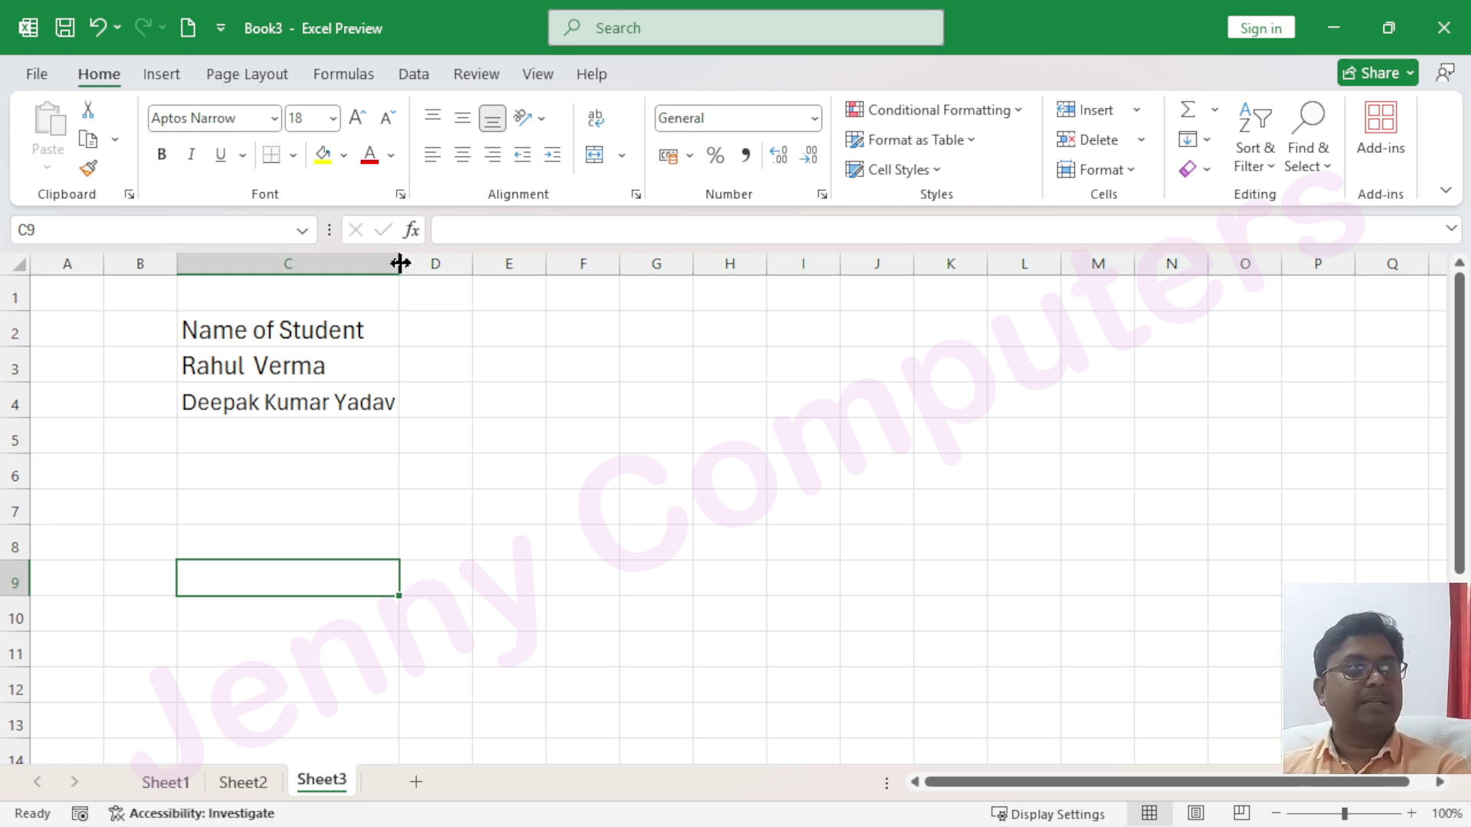
{"action": "left_click", "coordinate": [346, 403]}
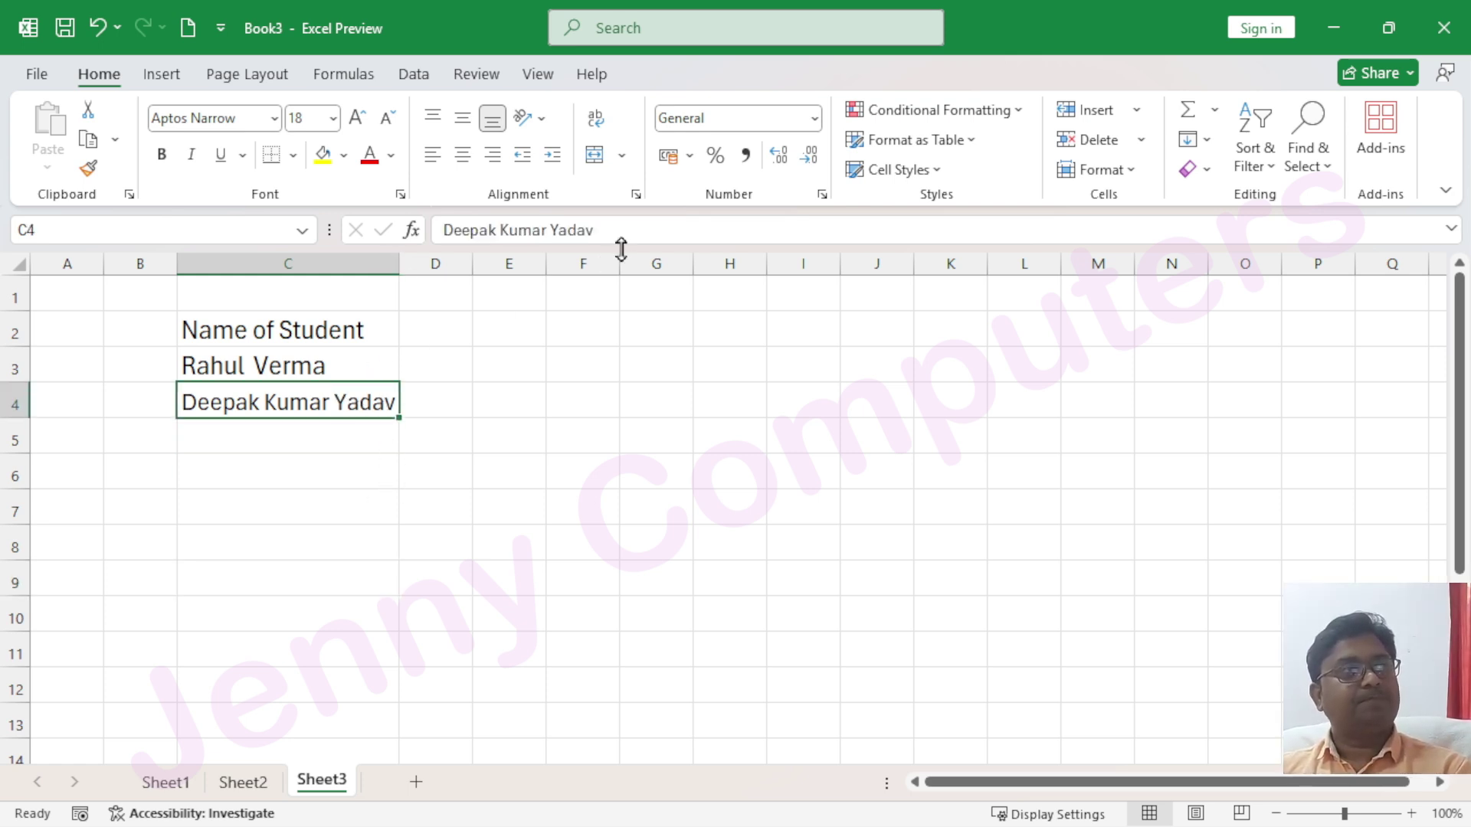
{"action": "left_click", "coordinate": [636, 197]}
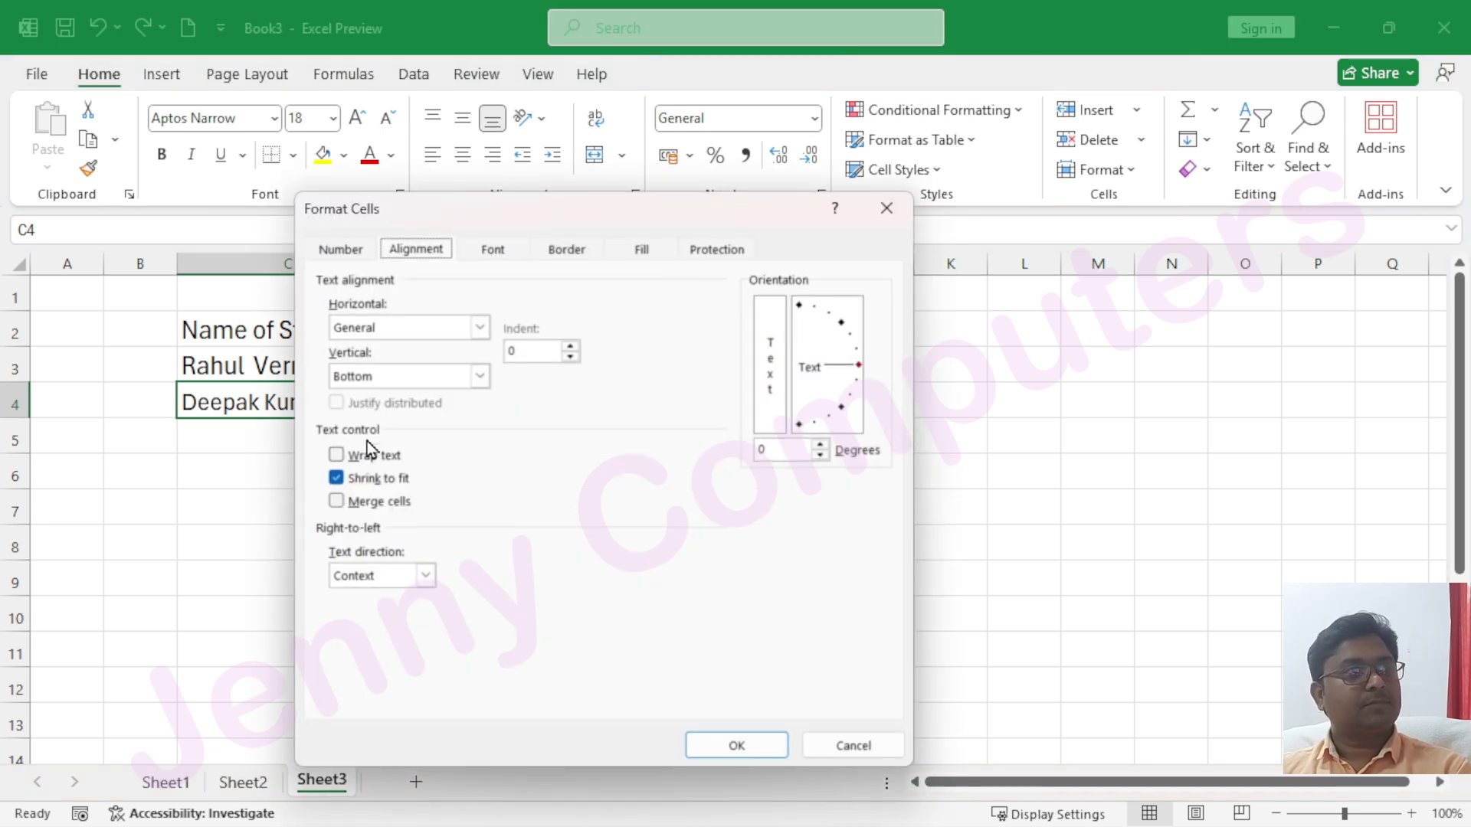
{"action": "left_click", "coordinate": [886, 209]}
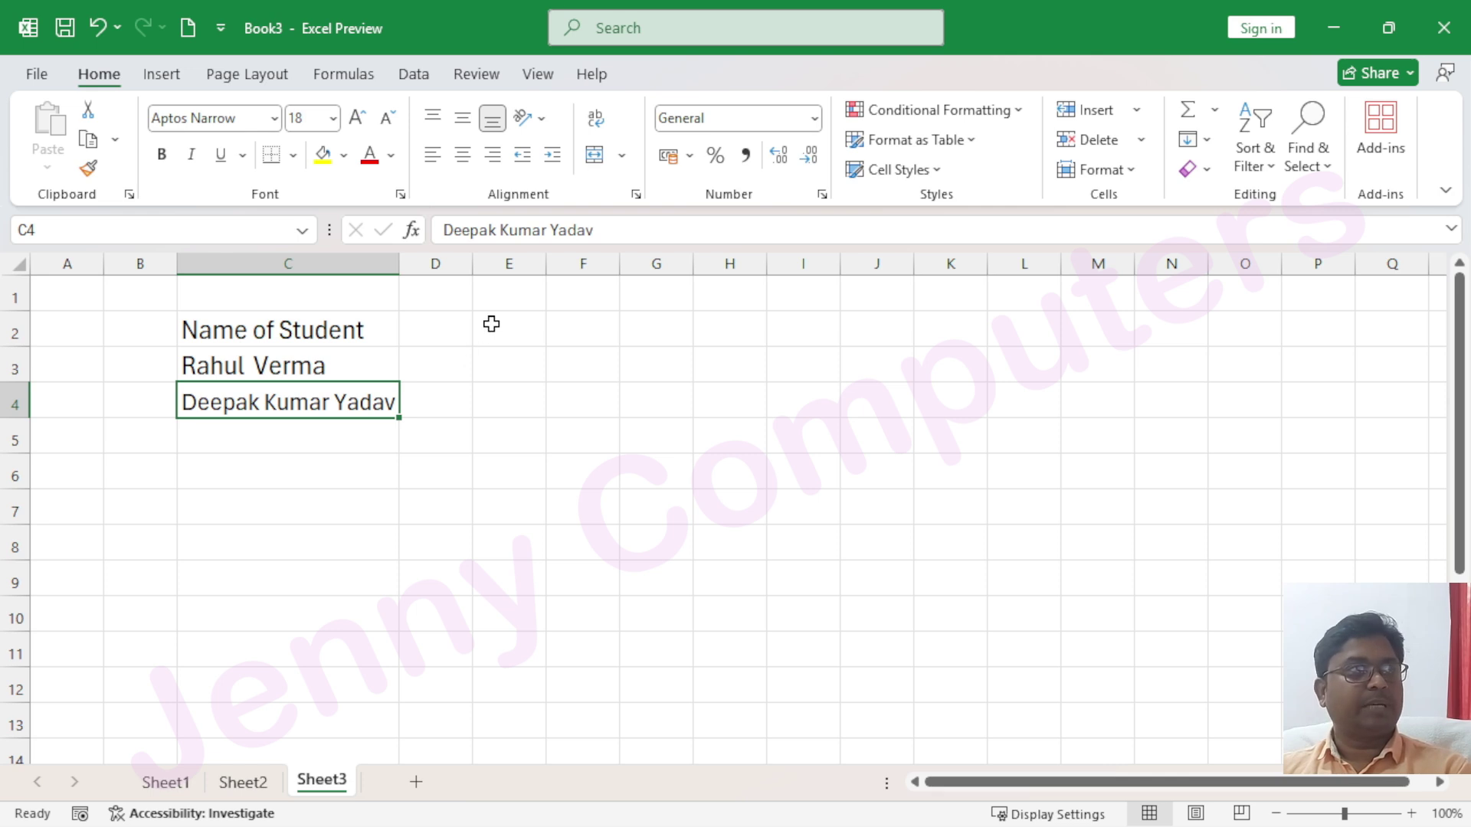
{"action": "left_click", "coordinate": [509, 437]}
Enter 'asdf asdfa sdfasdf asdf' in E5, widen column E, wrap the text, and widen column G
{"action": "type", "text": "asdf asdfa sdfasdf asdf"}
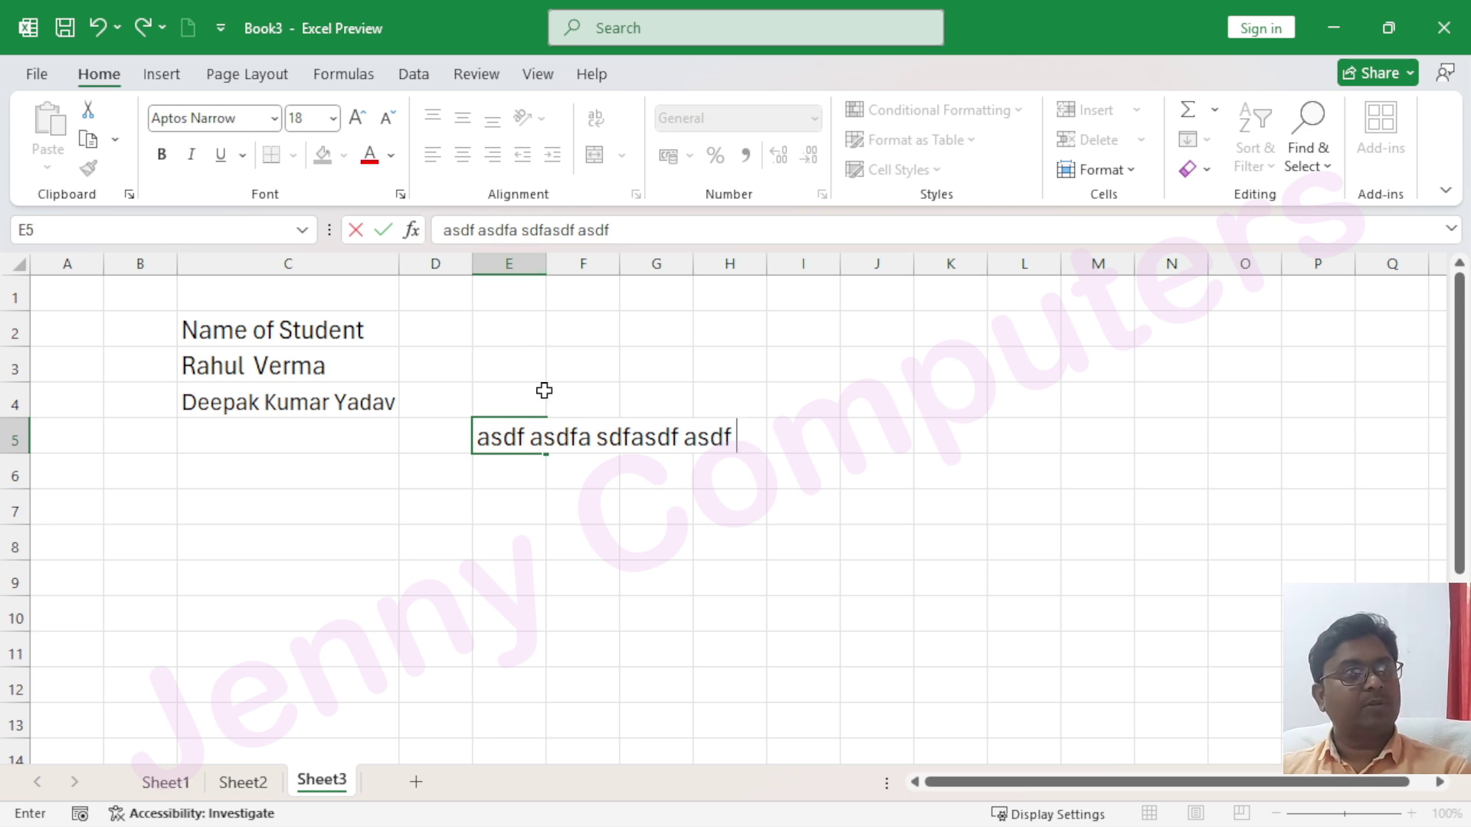
{"action": "left_click", "coordinate": [515, 467]}
{"action": "left_click", "coordinate": [512, 440]}
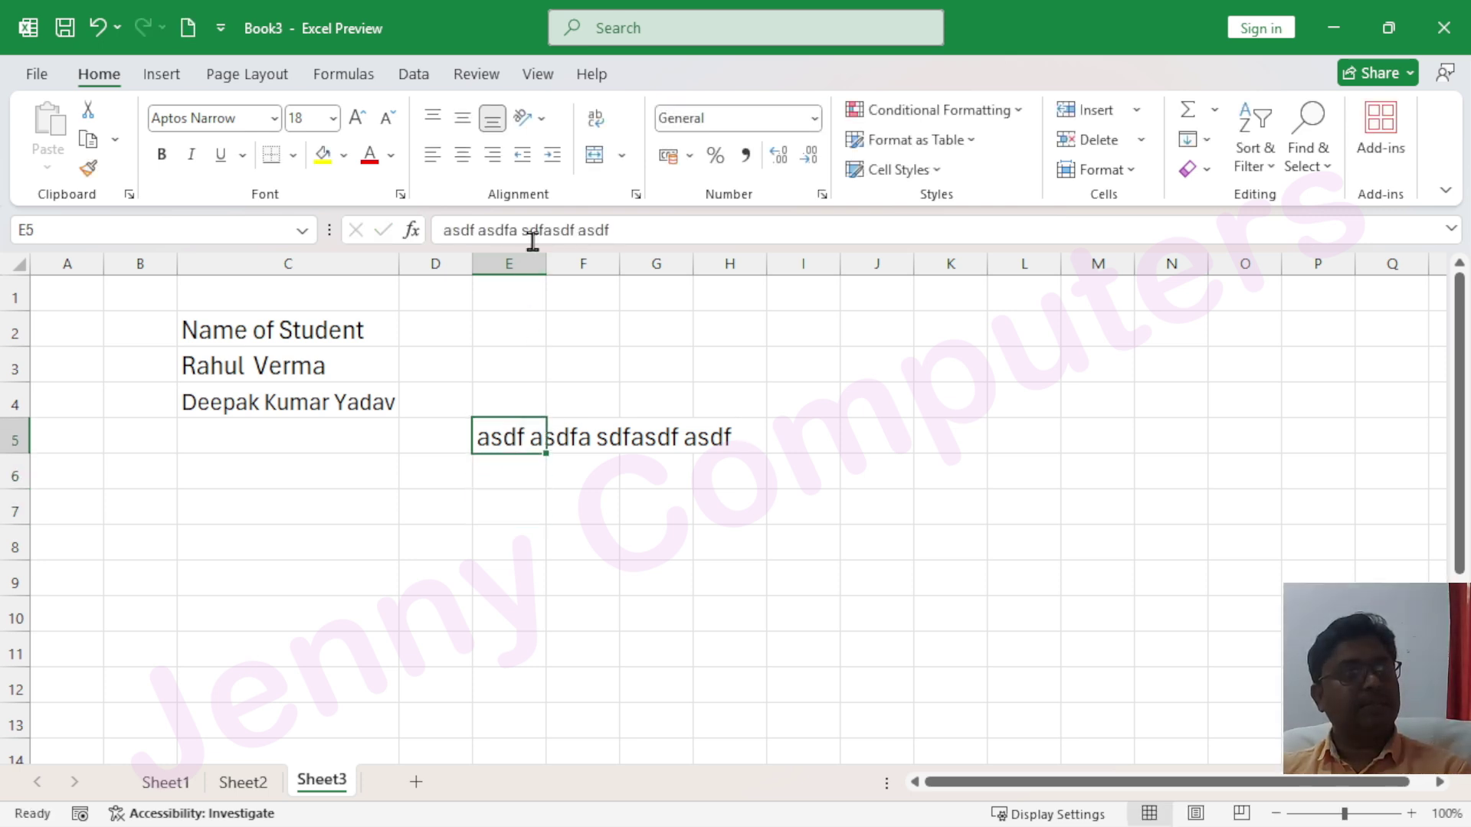
{"action": "left_click_drag", "start_coordinate": [546, 264], "coordinate": [595, 264]}
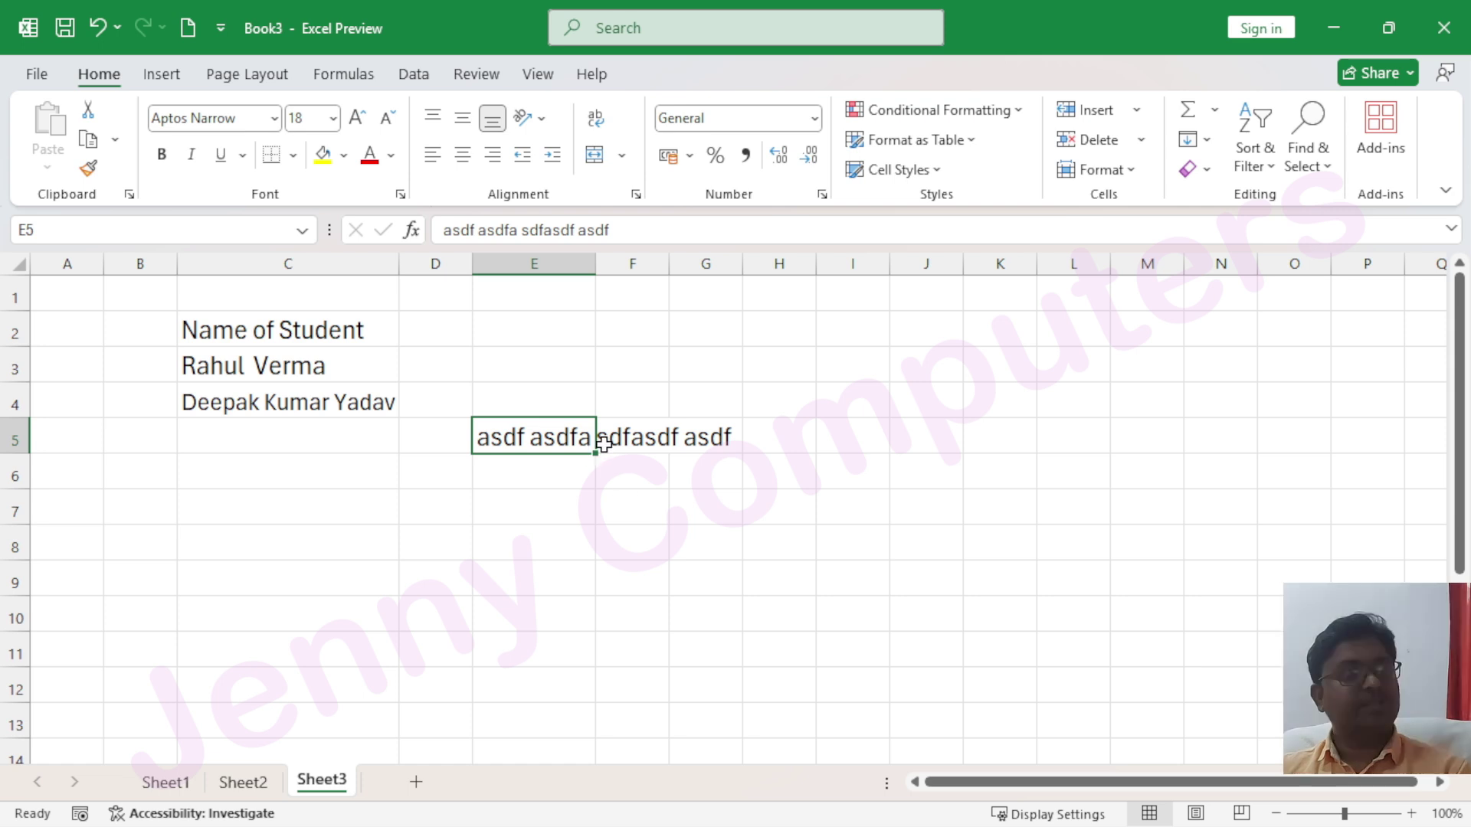
{"action": "left_click", "coordinate": [596, 119]}
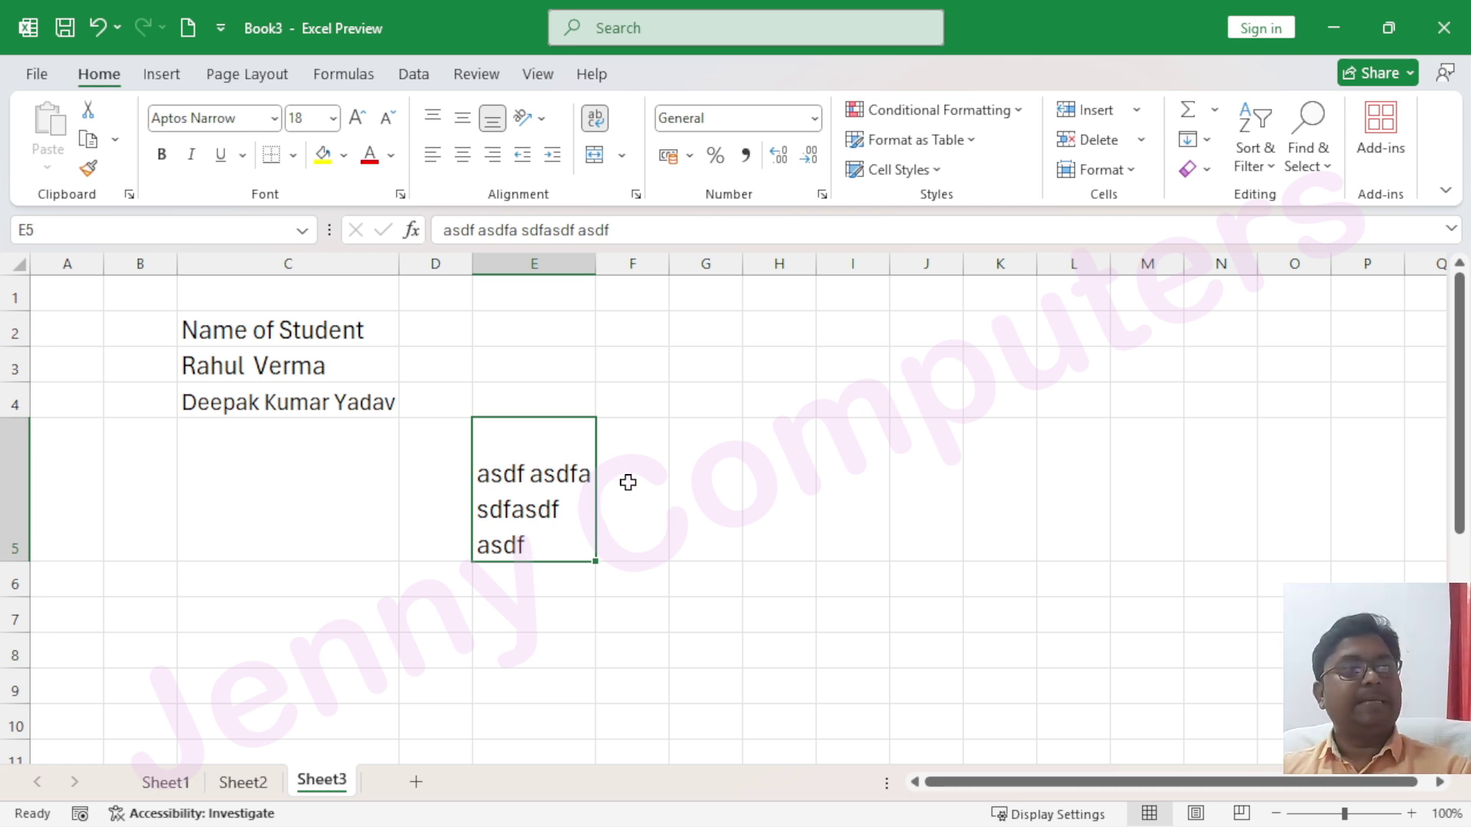
{"action": "left_click", "coordinate": [700, 327]}
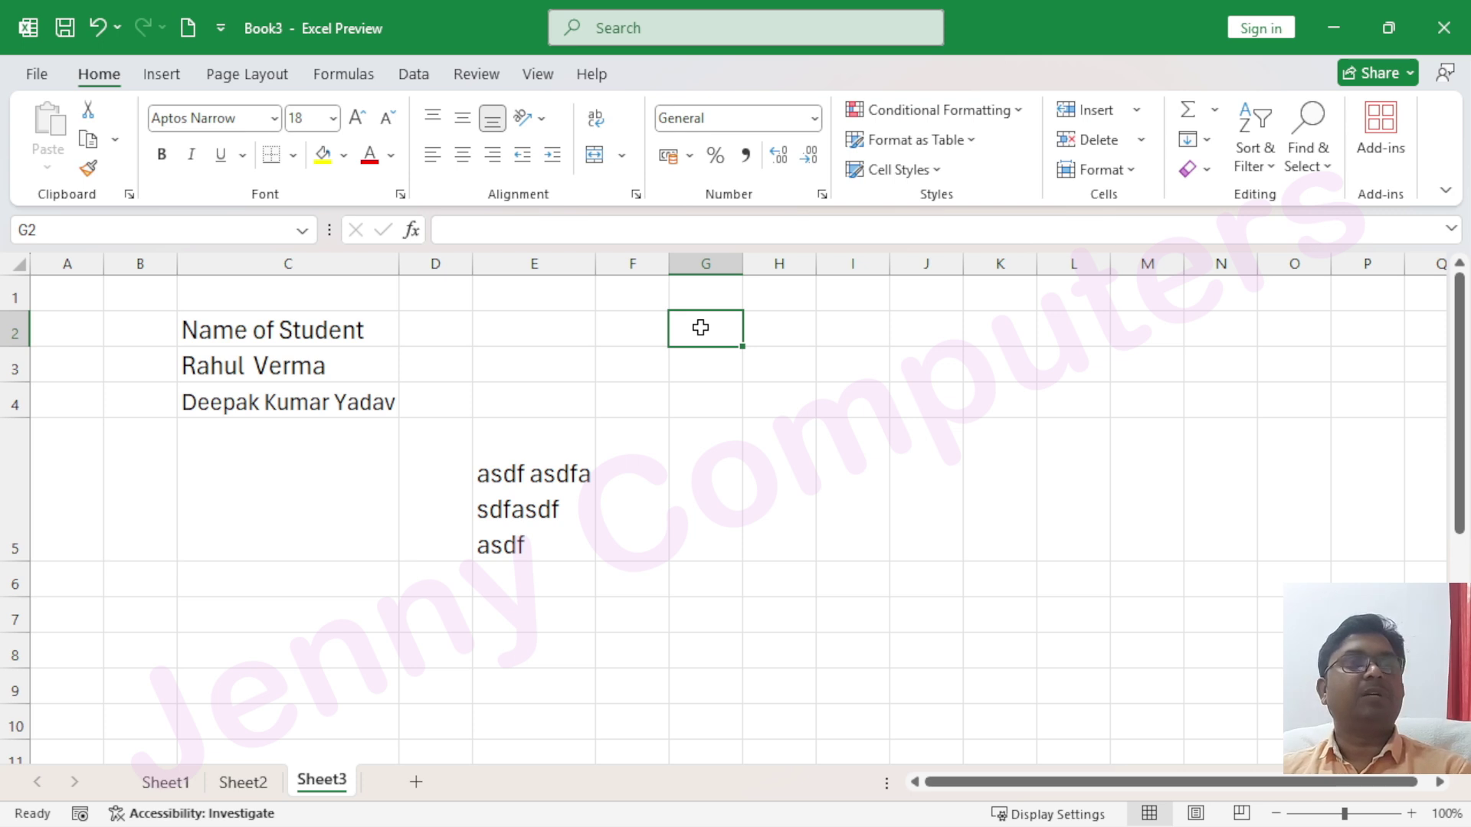
{"action": "left_click_drag", "start_coordinate": [742, 264], "coordinate": [885, 263]}
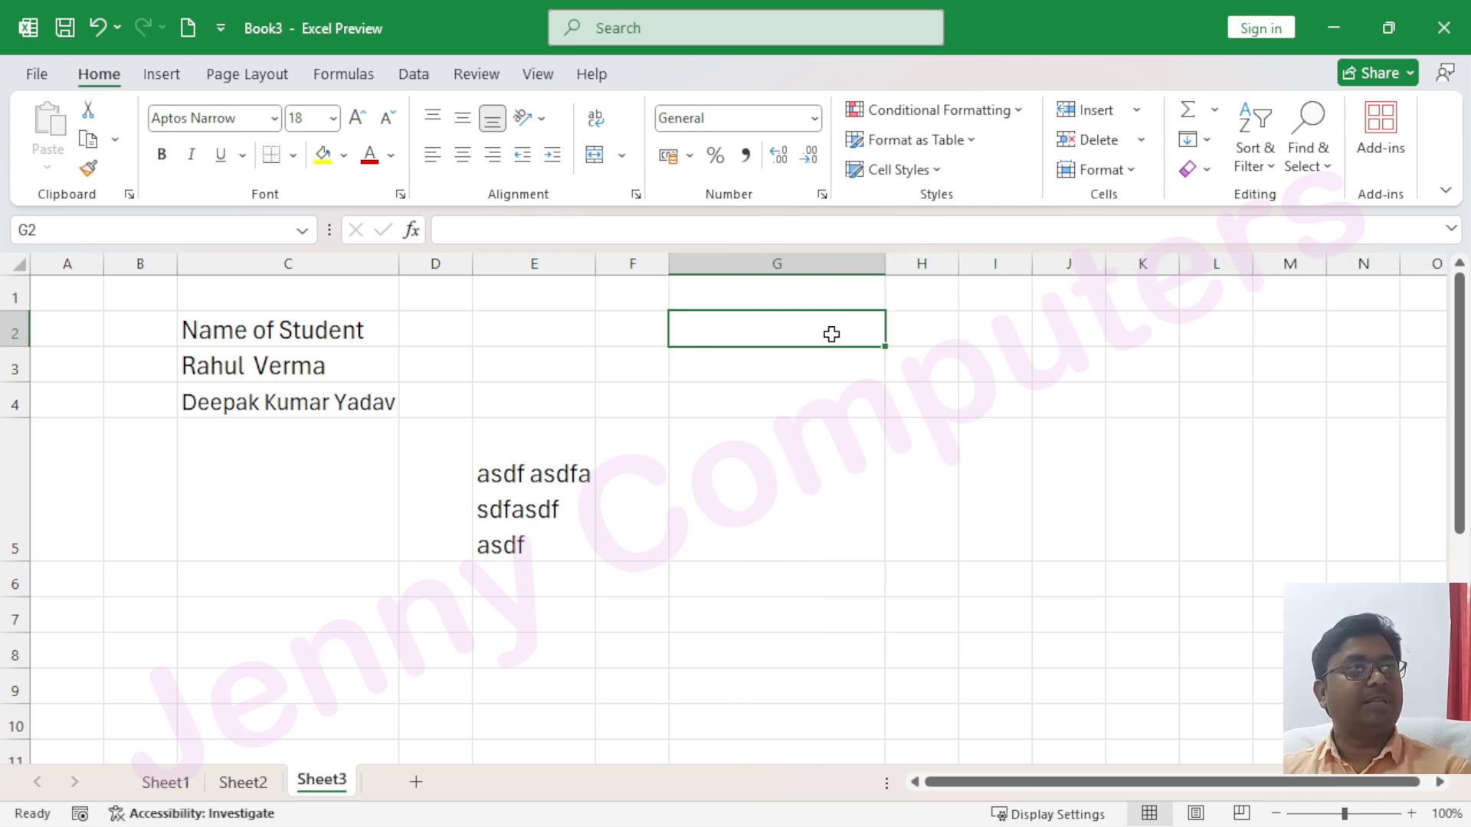
Enter 'asdf asd fasd fasdf' in G2, then type three manually broken lines of sample text in G4
{"action": "type", "text": "asdf"}
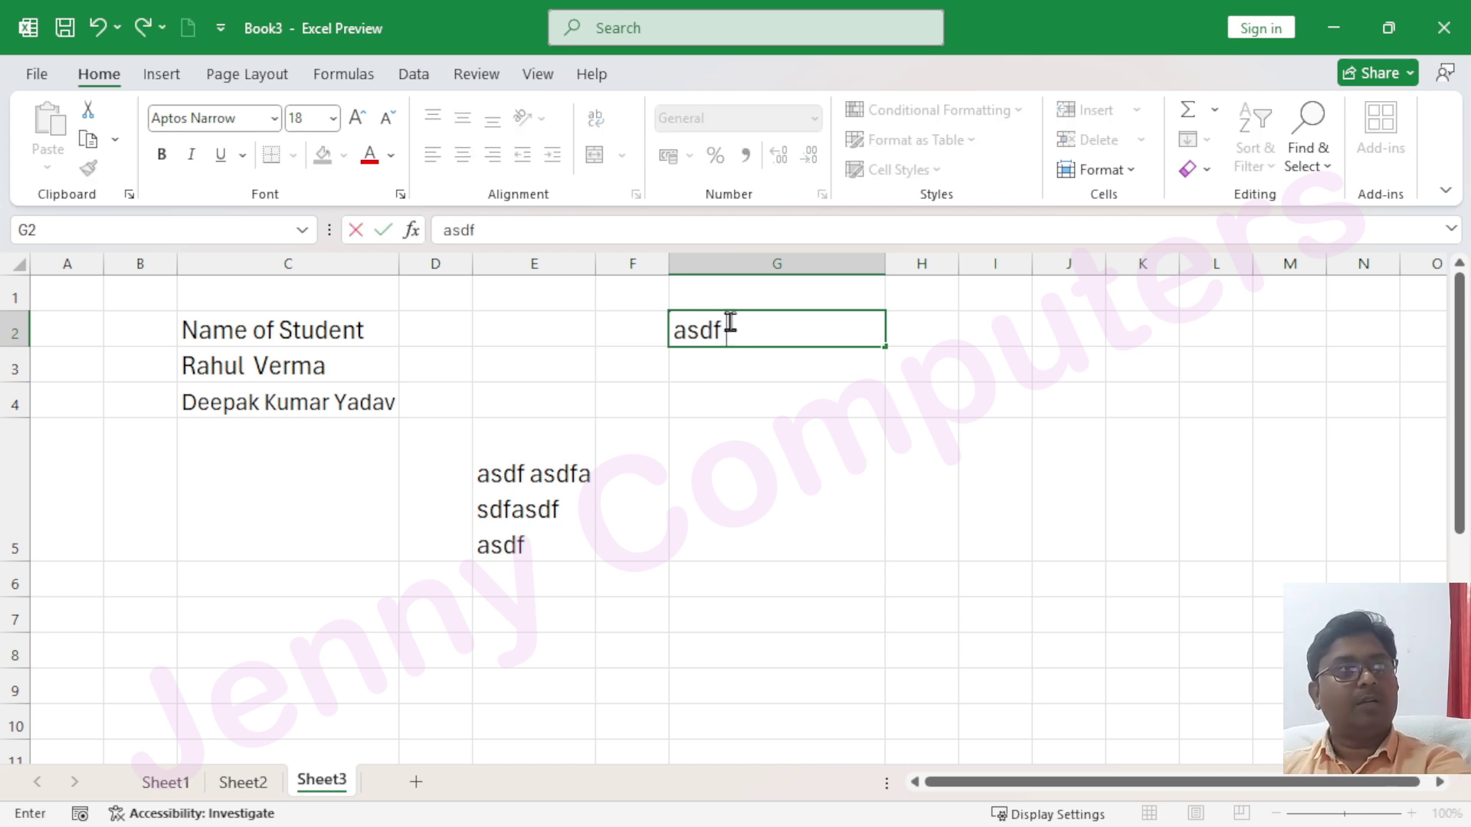
{"action": "type", "text": " asd fasd fasdf"}
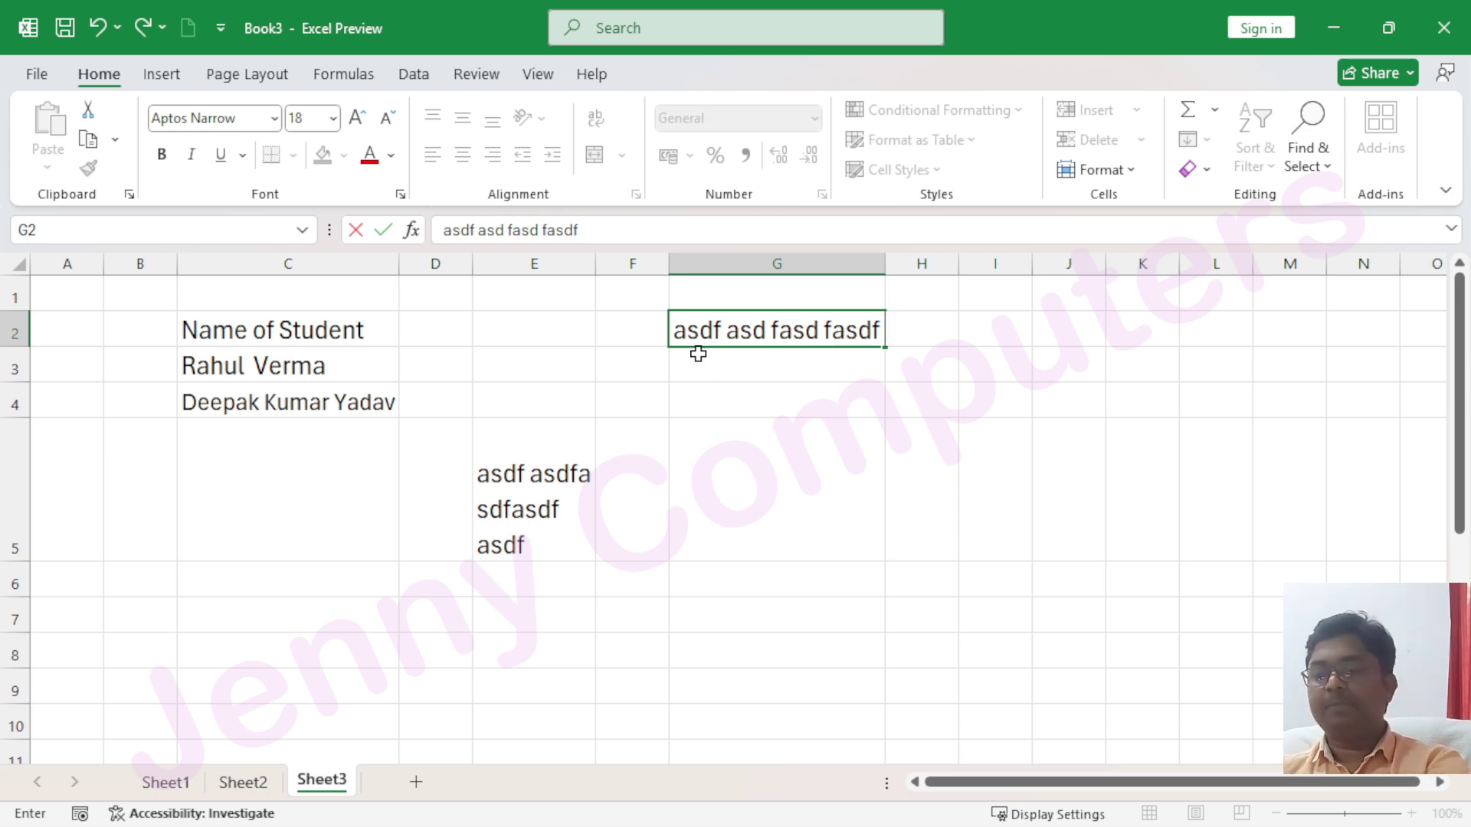
{"action": "key", "text": "Return"}
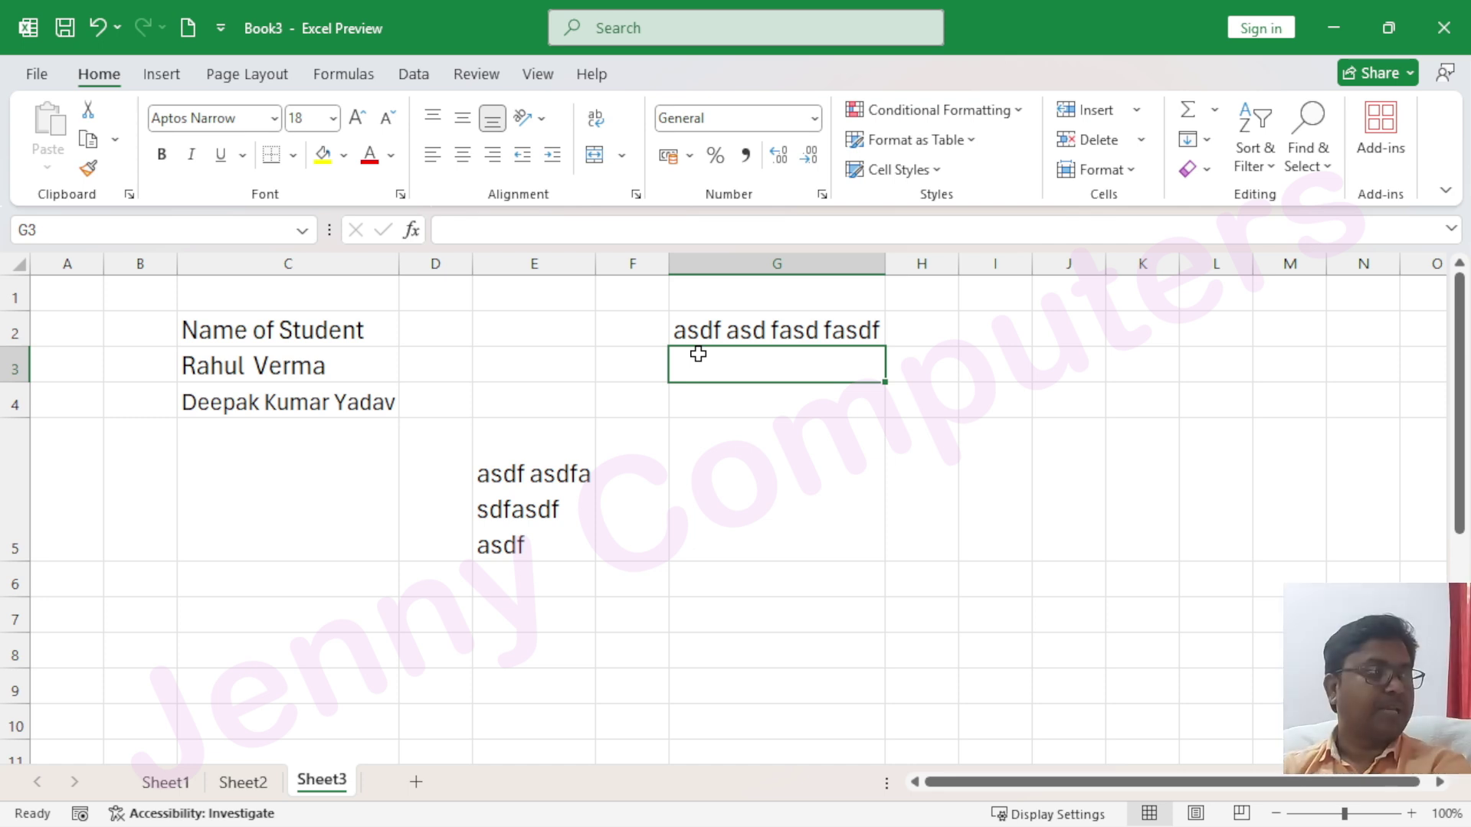
{"action": "key", "text": "Return"}
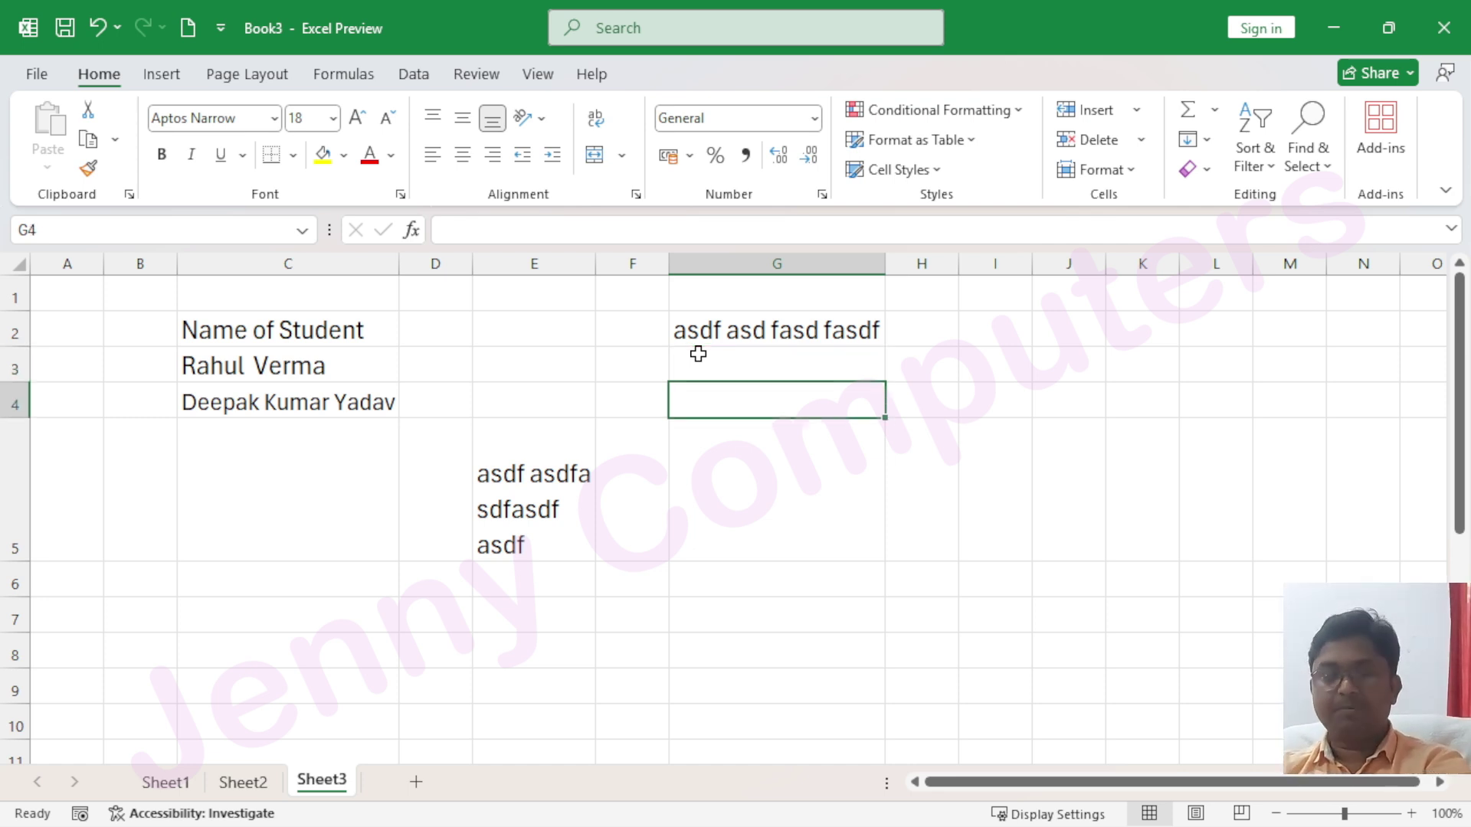
{"action": "type", "text": "asdfas dasdf"}
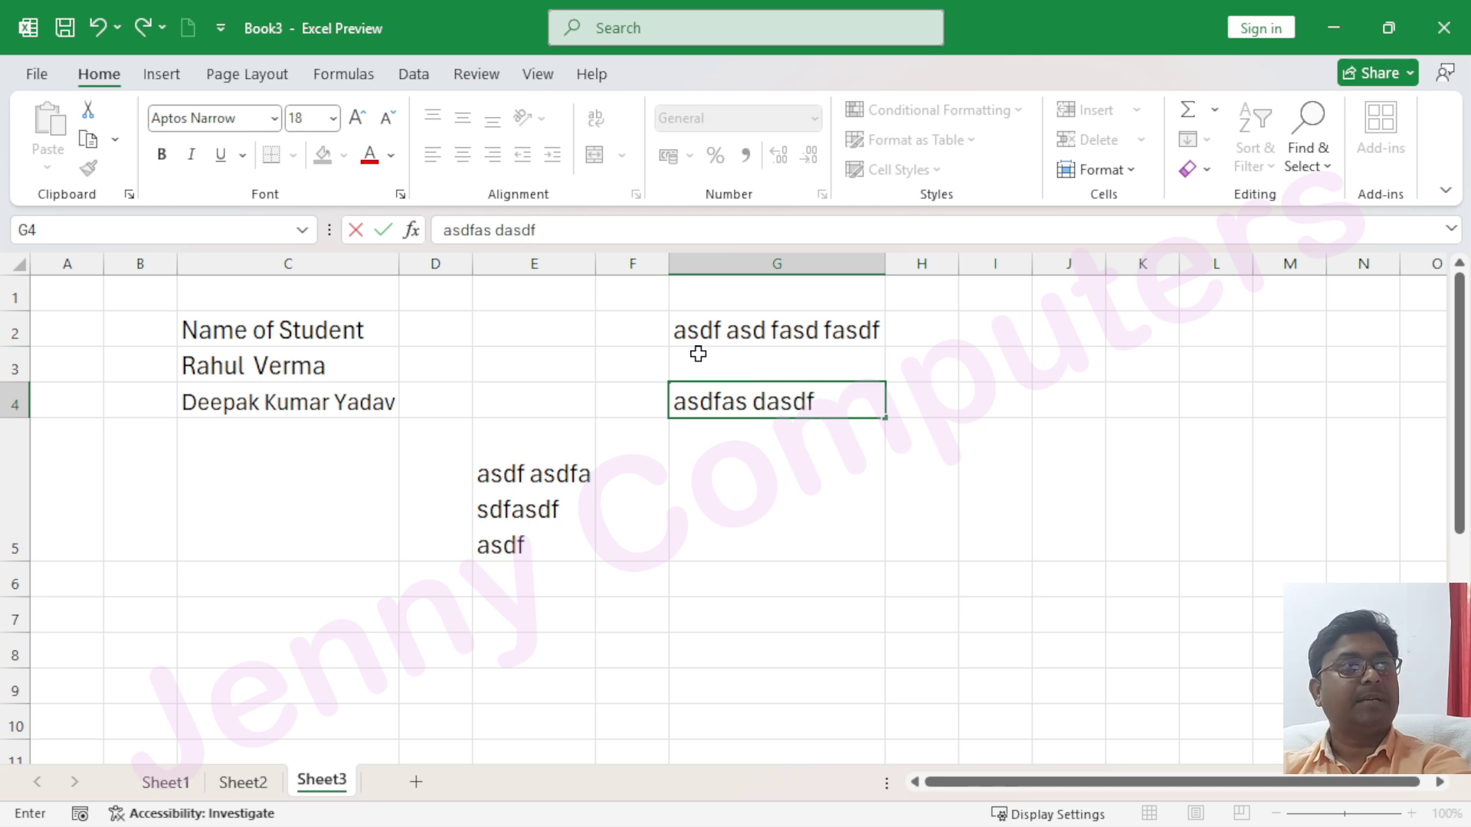
{"action": "type", "text": "s sd"}
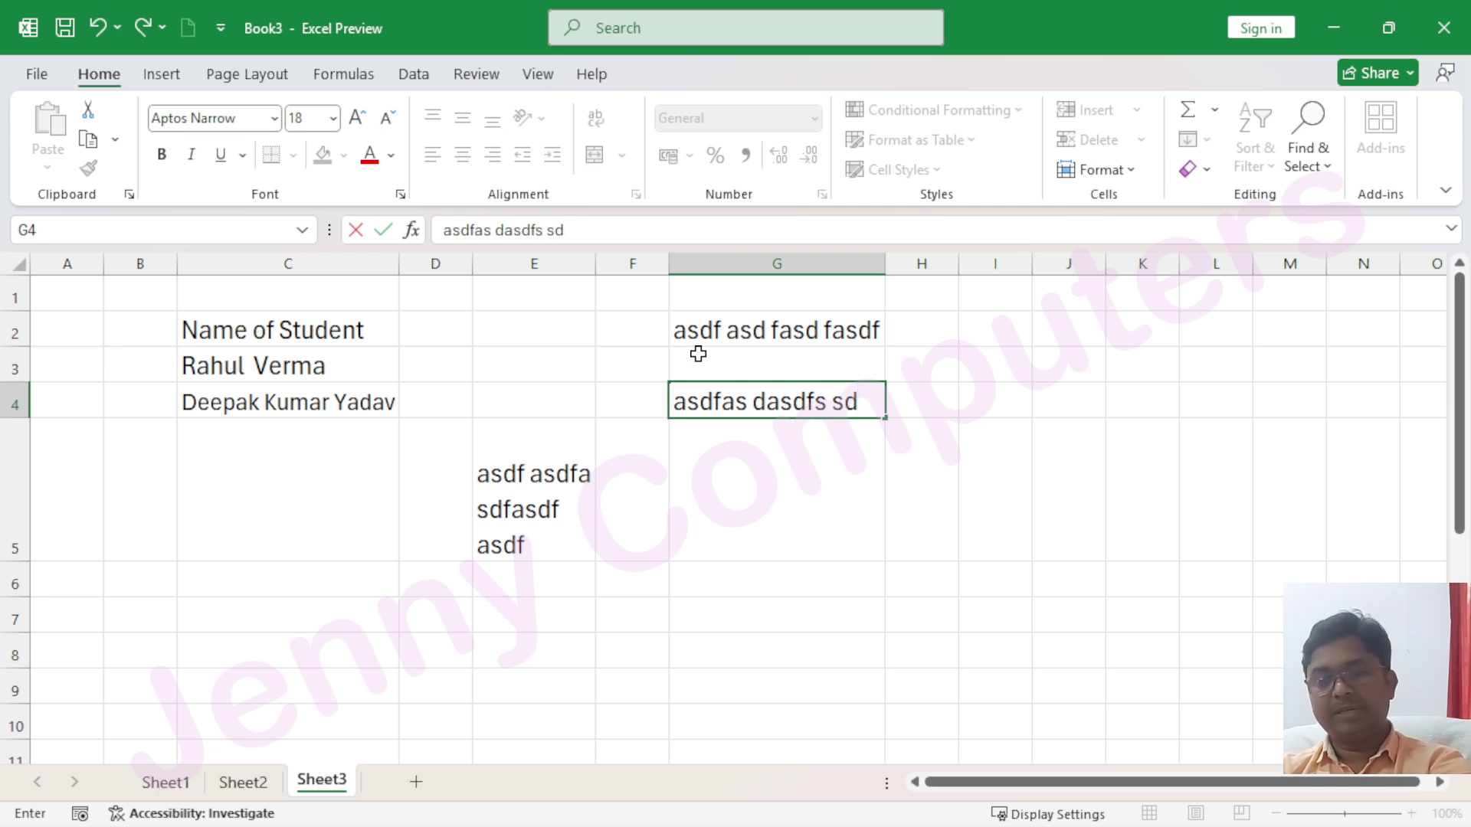
{"action": "key", "text": "alt+Return"}
{"action": "type", "text": "asdf asdf "}
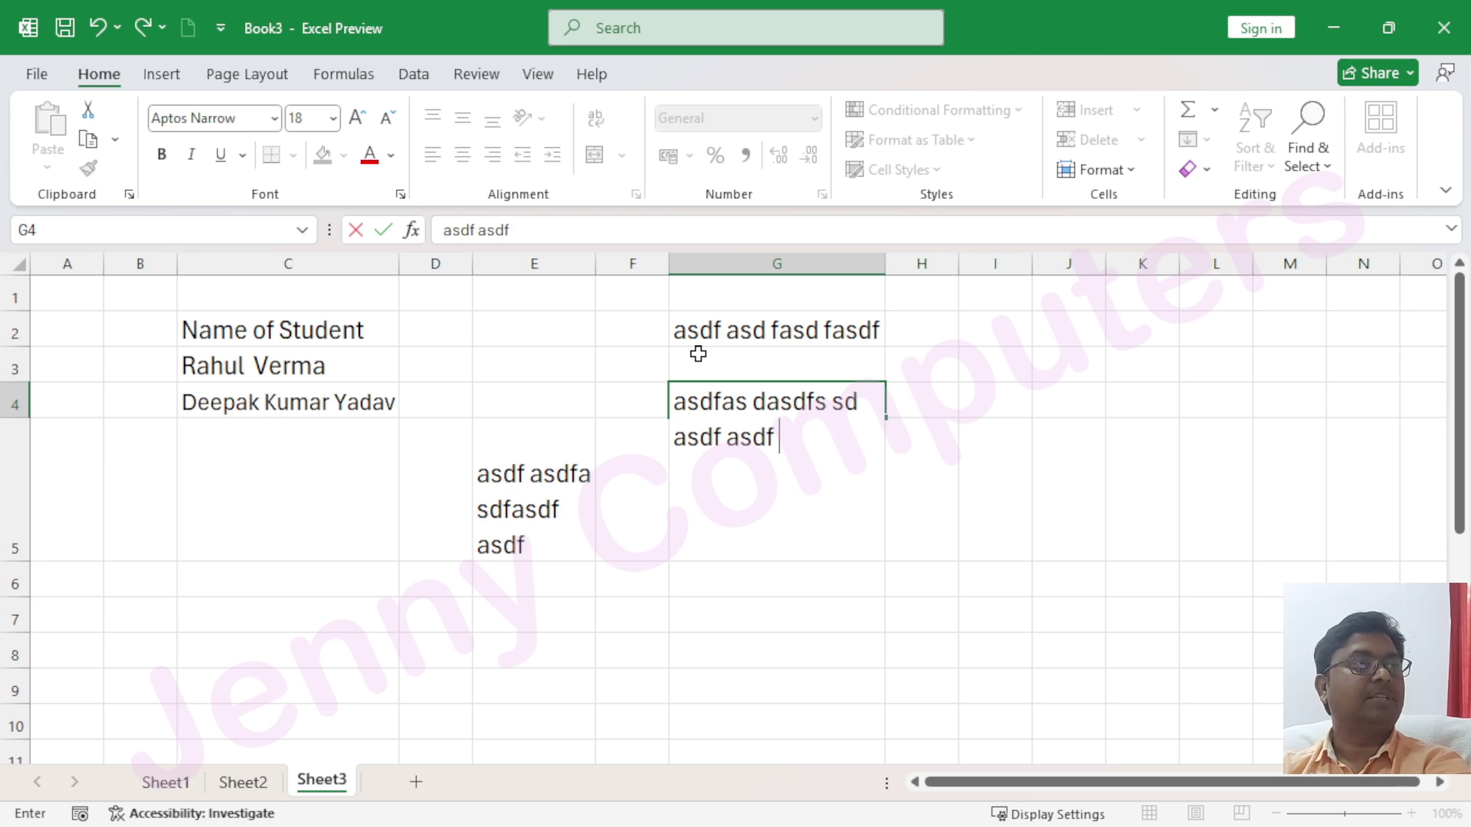
{"action": "type", "text": "asdf a"}
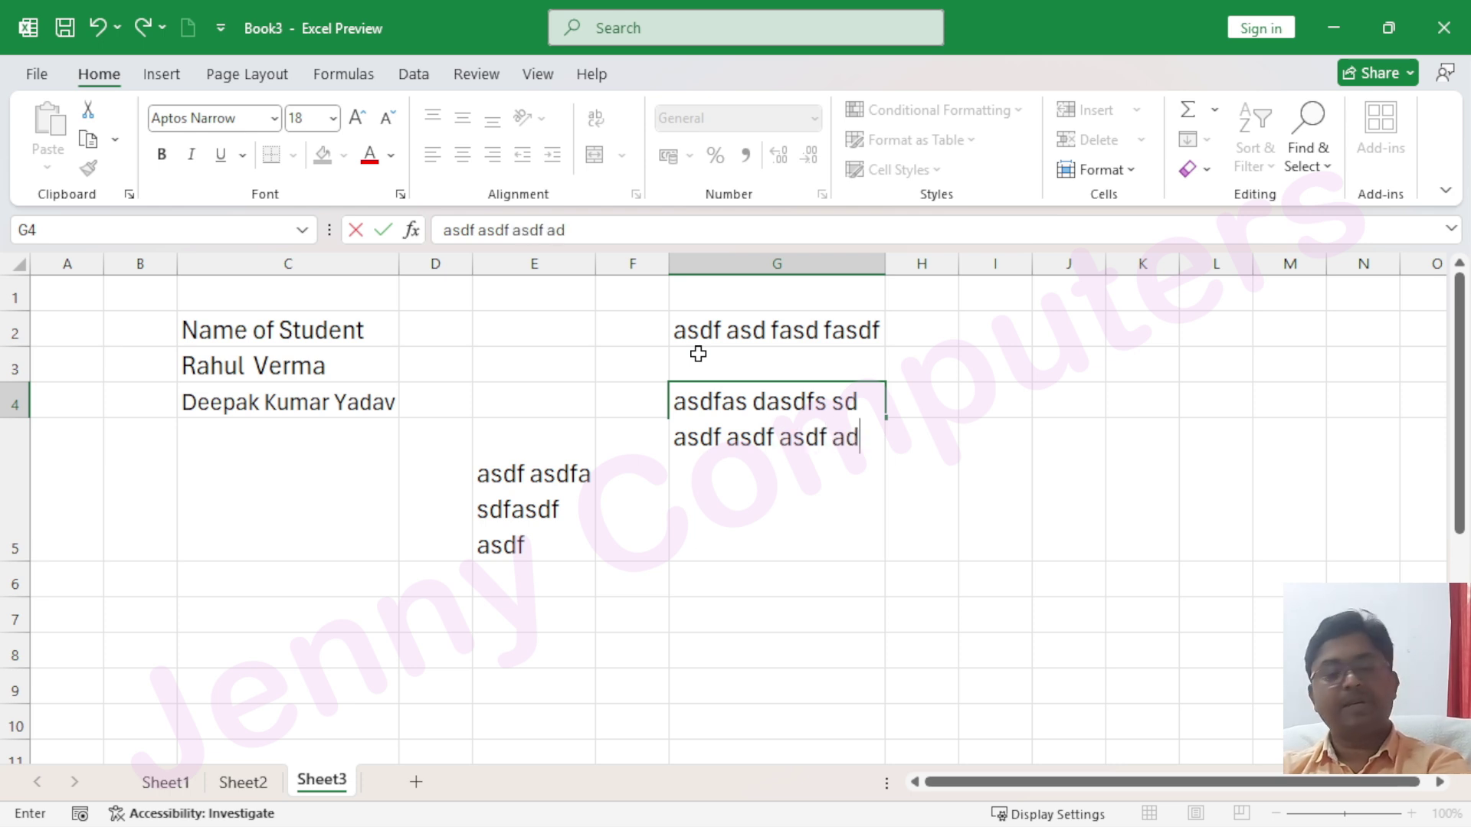
{"action": "type", "text": "d"}
{"action": "key", "text": "alt+Return"}
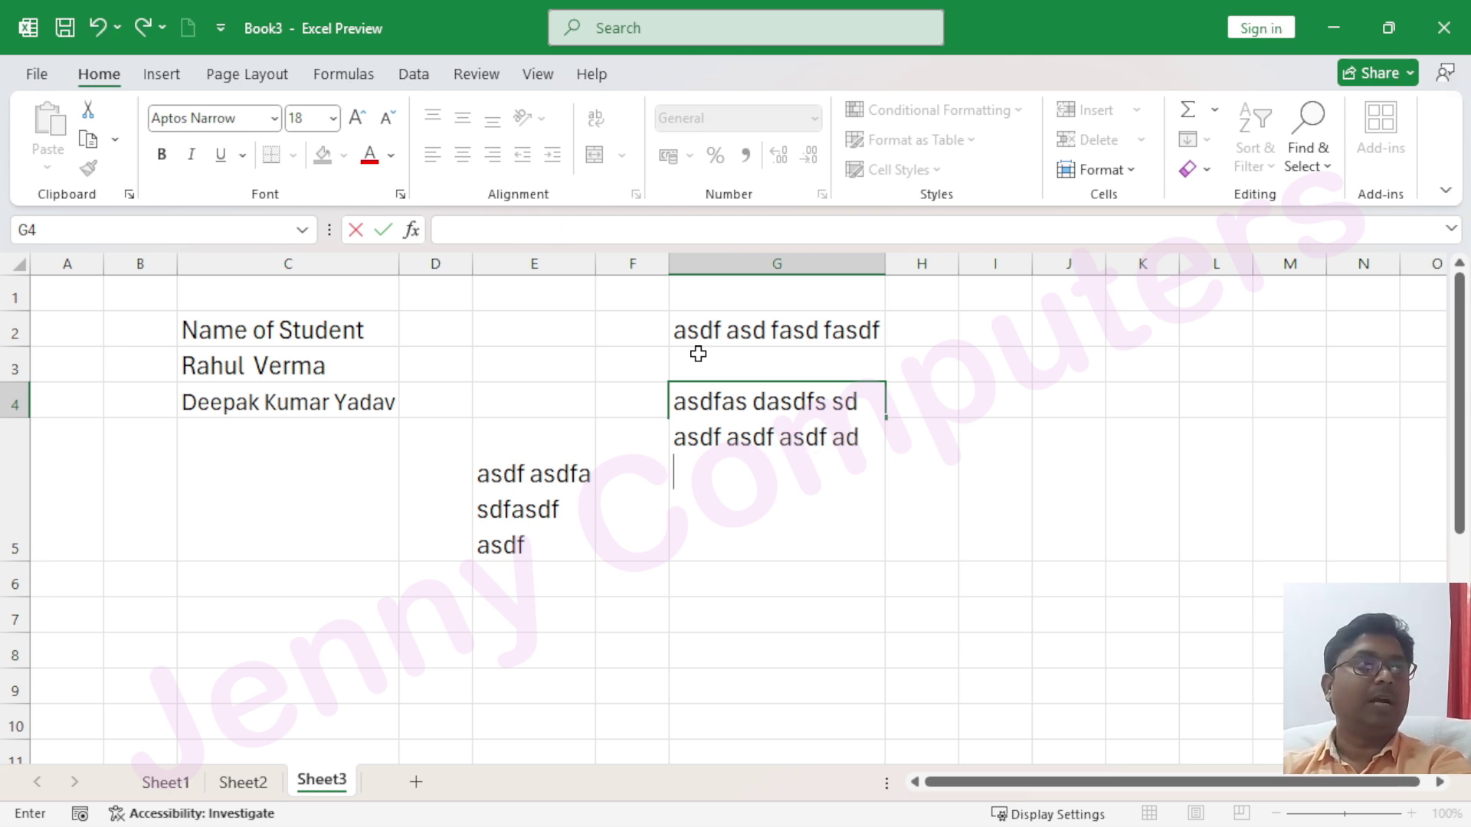
{"action": "type", "text": "asdf"}
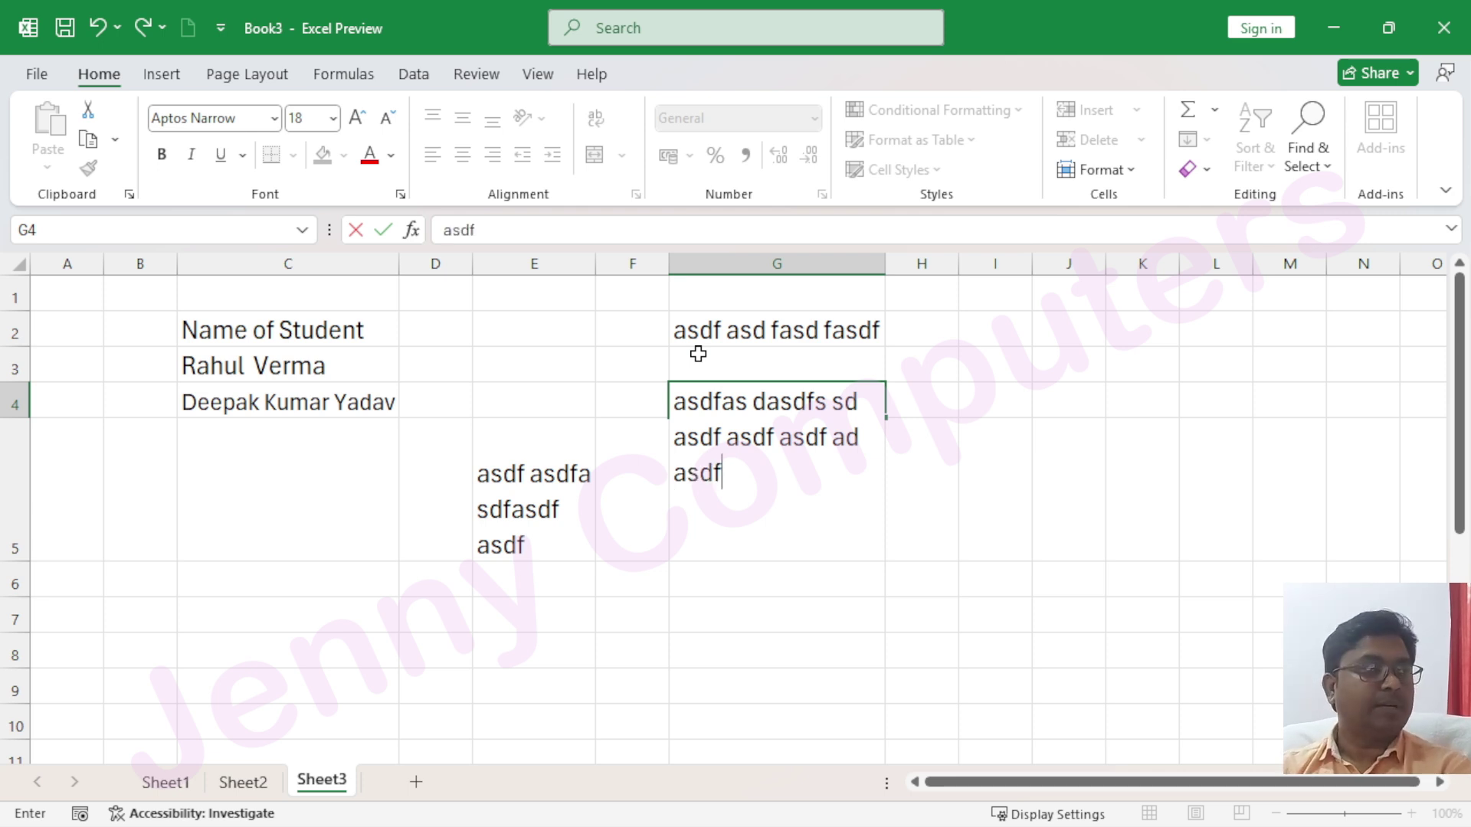
Commit the three-line entry in G4 and add a new blank Sheet4
{"action": "key", "text": "Return"}
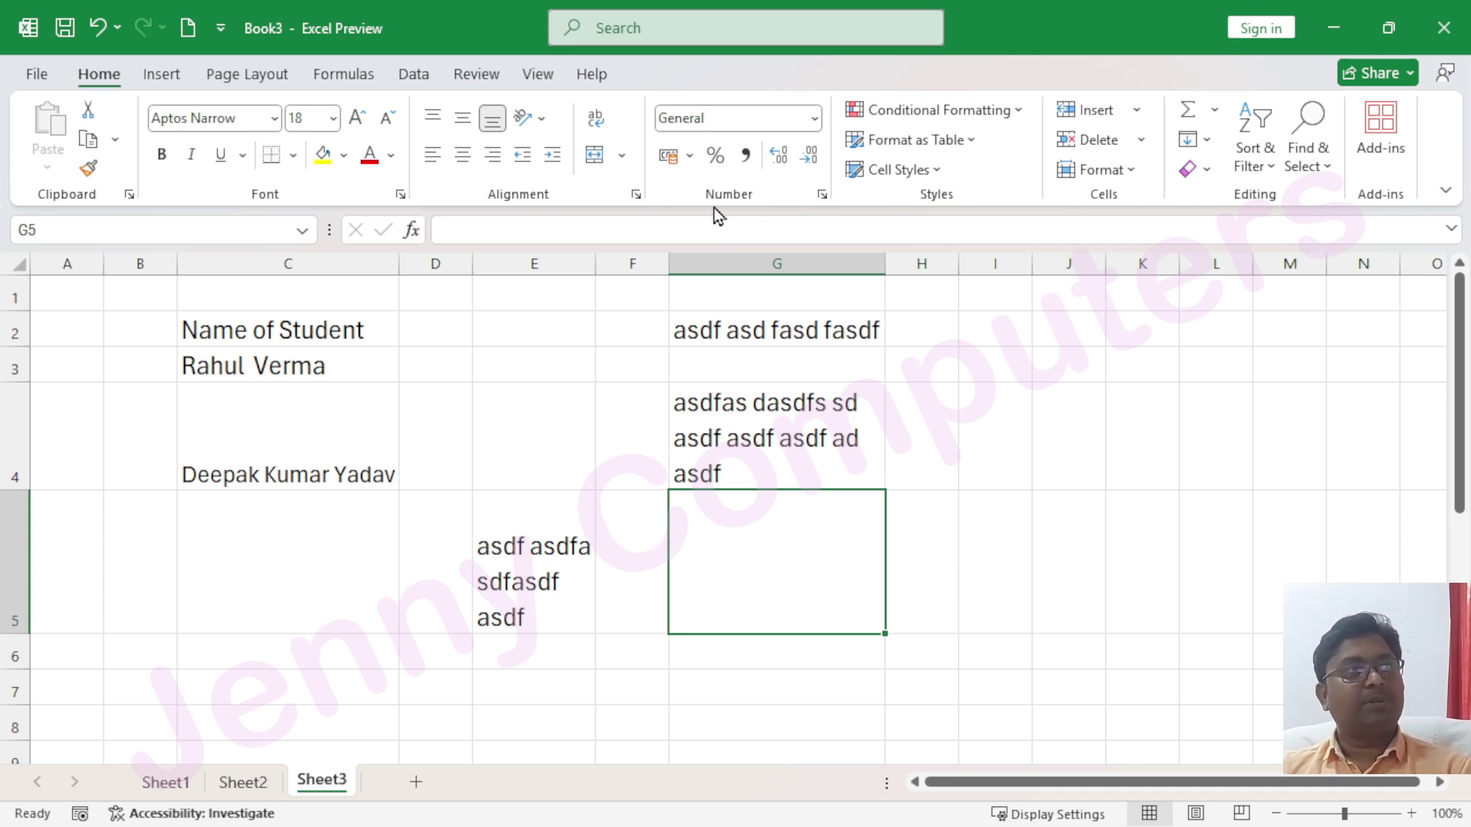
{"action": "left_click", "coordinate": [416, 781]}
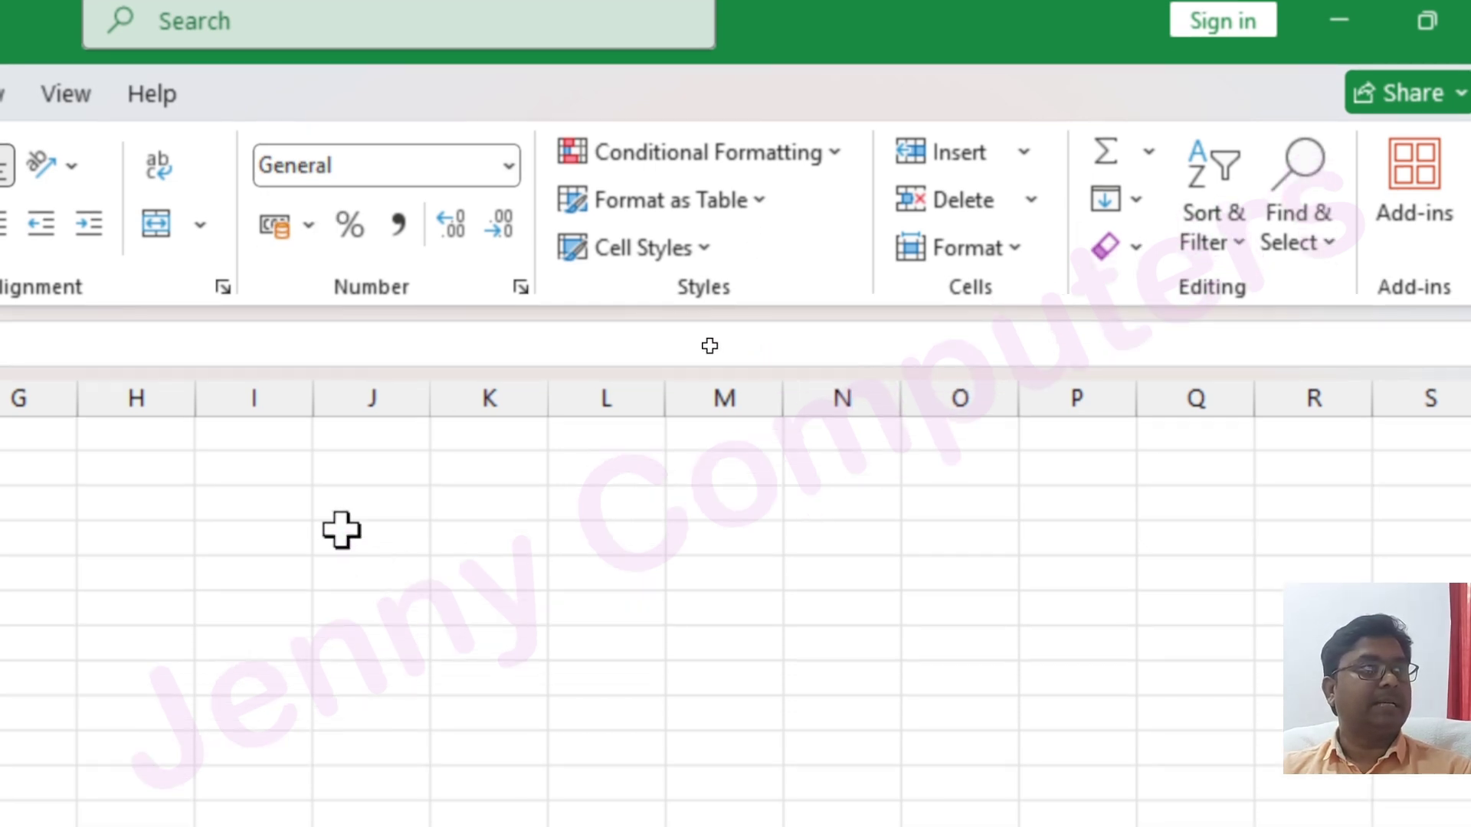
Enter the number 123 in J2 and the text abc in J3, then reselect J2
{"action": "left_click", "coordinate": [341, 554]}
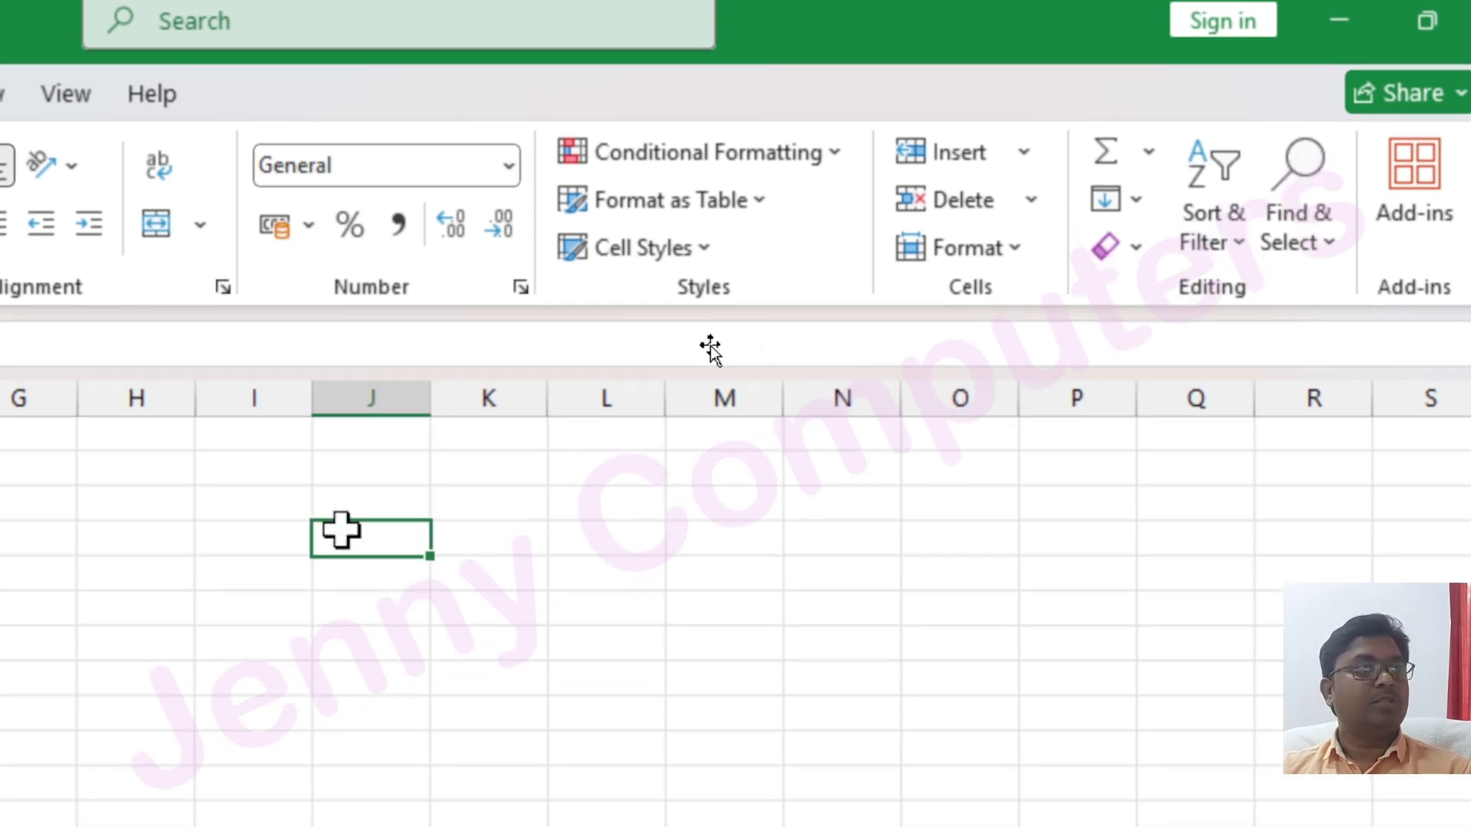
{"action": "left_click", "coordinate": [457, 533]}
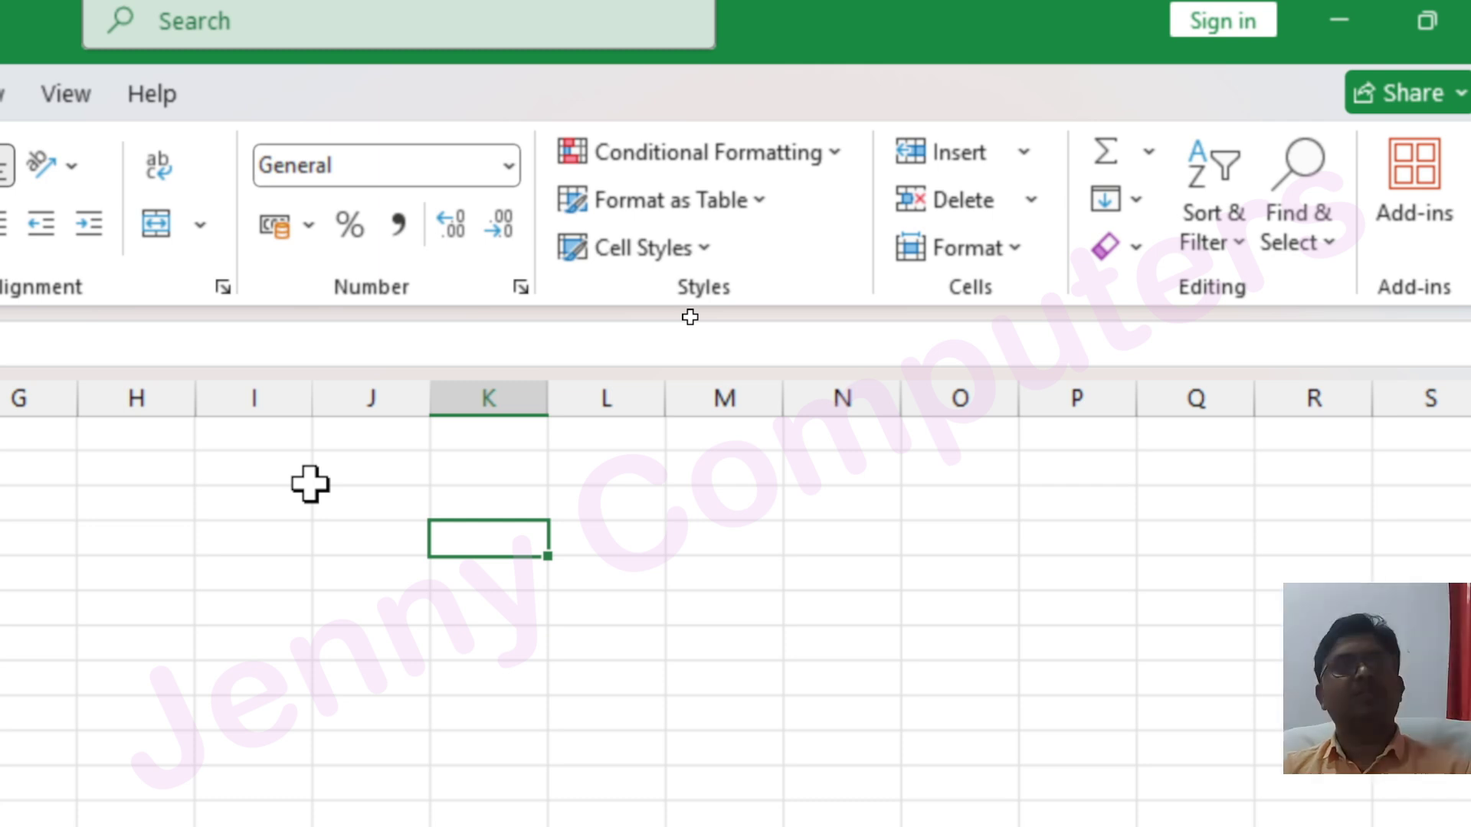
{"action": "left_click", "coordinate": [361, 469]}
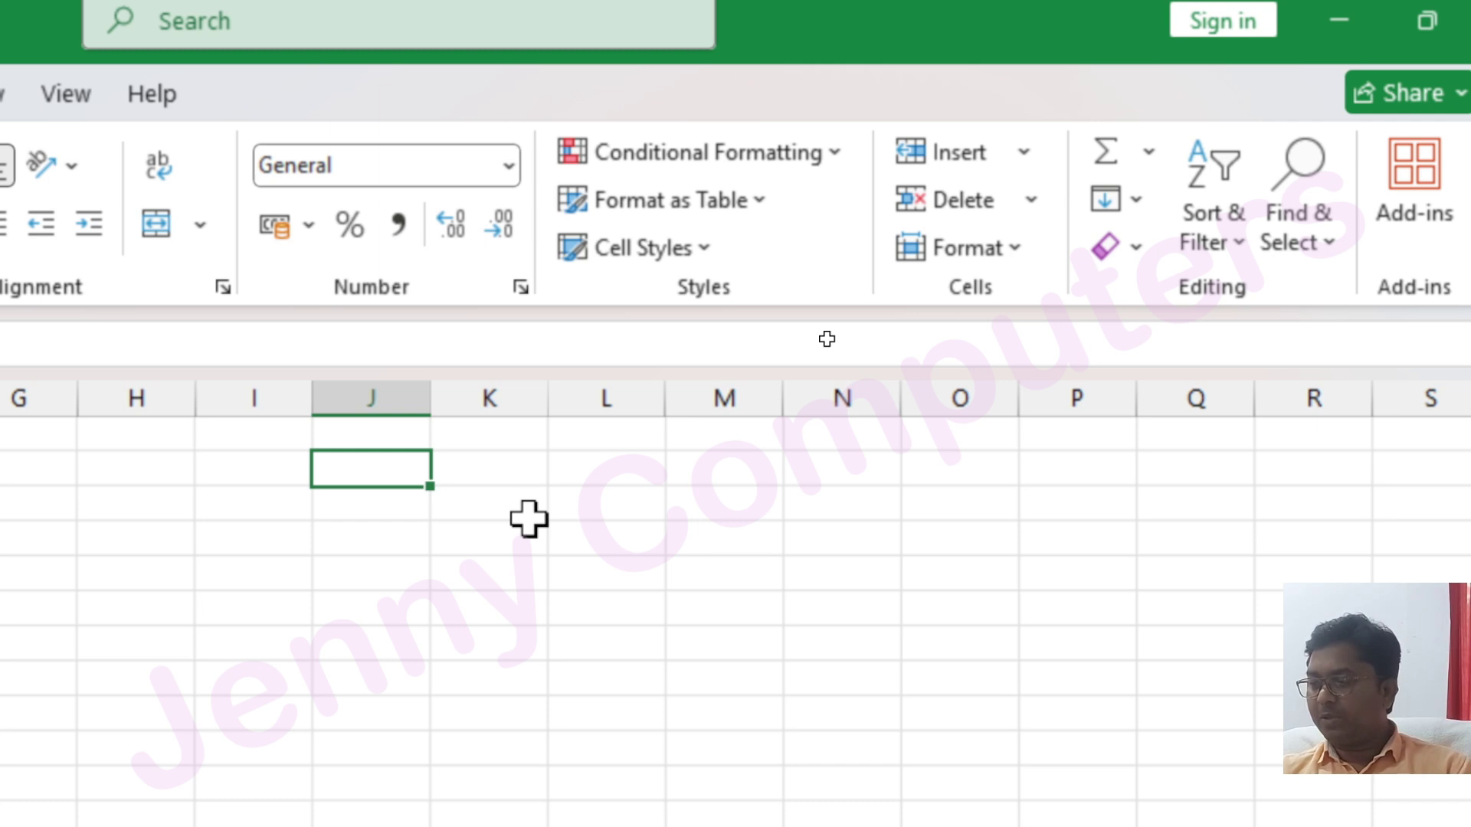
{"action": "type", "text": "123"}
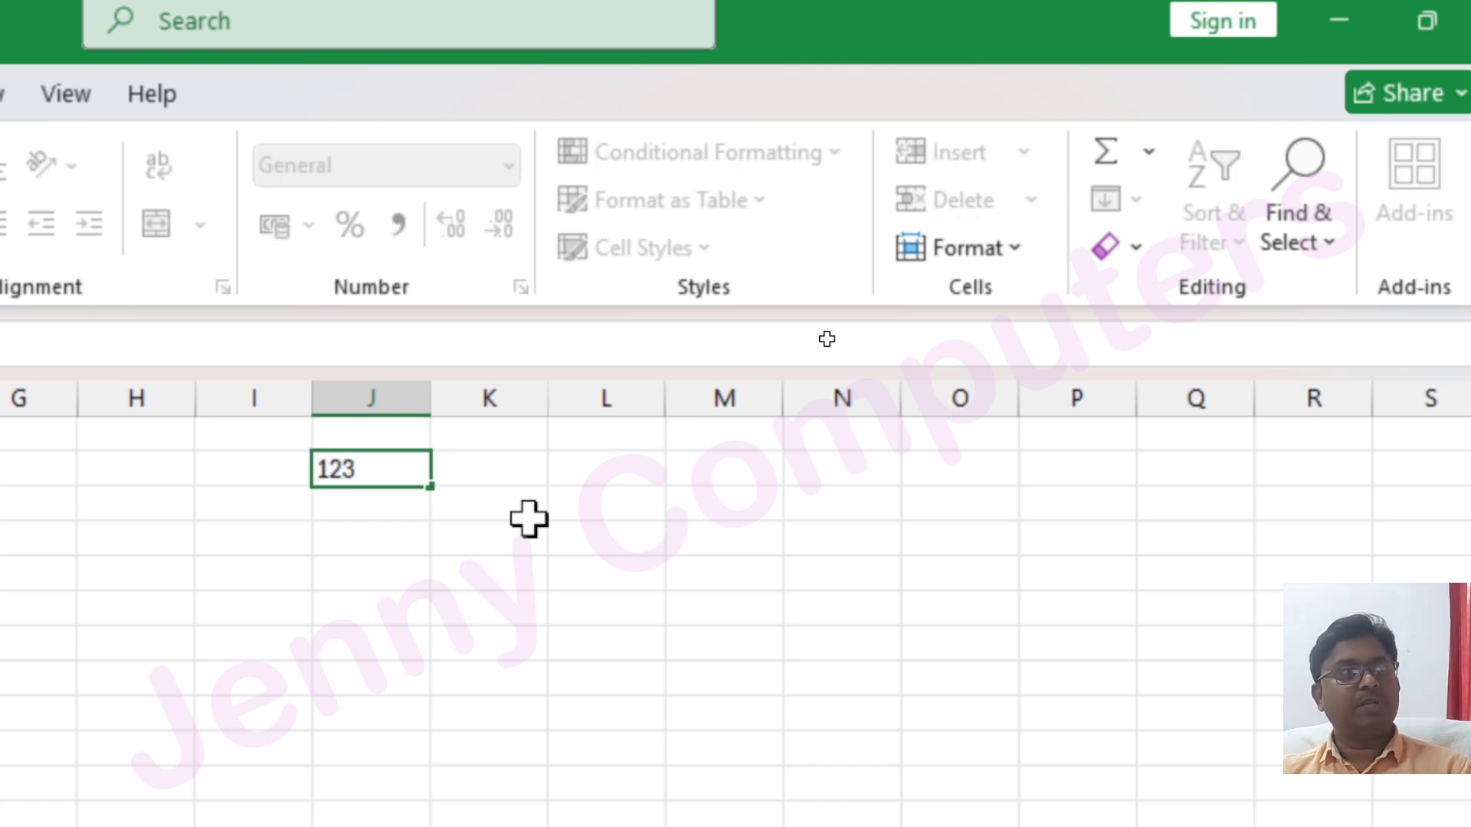
{"action": "key", "text": "Return"}
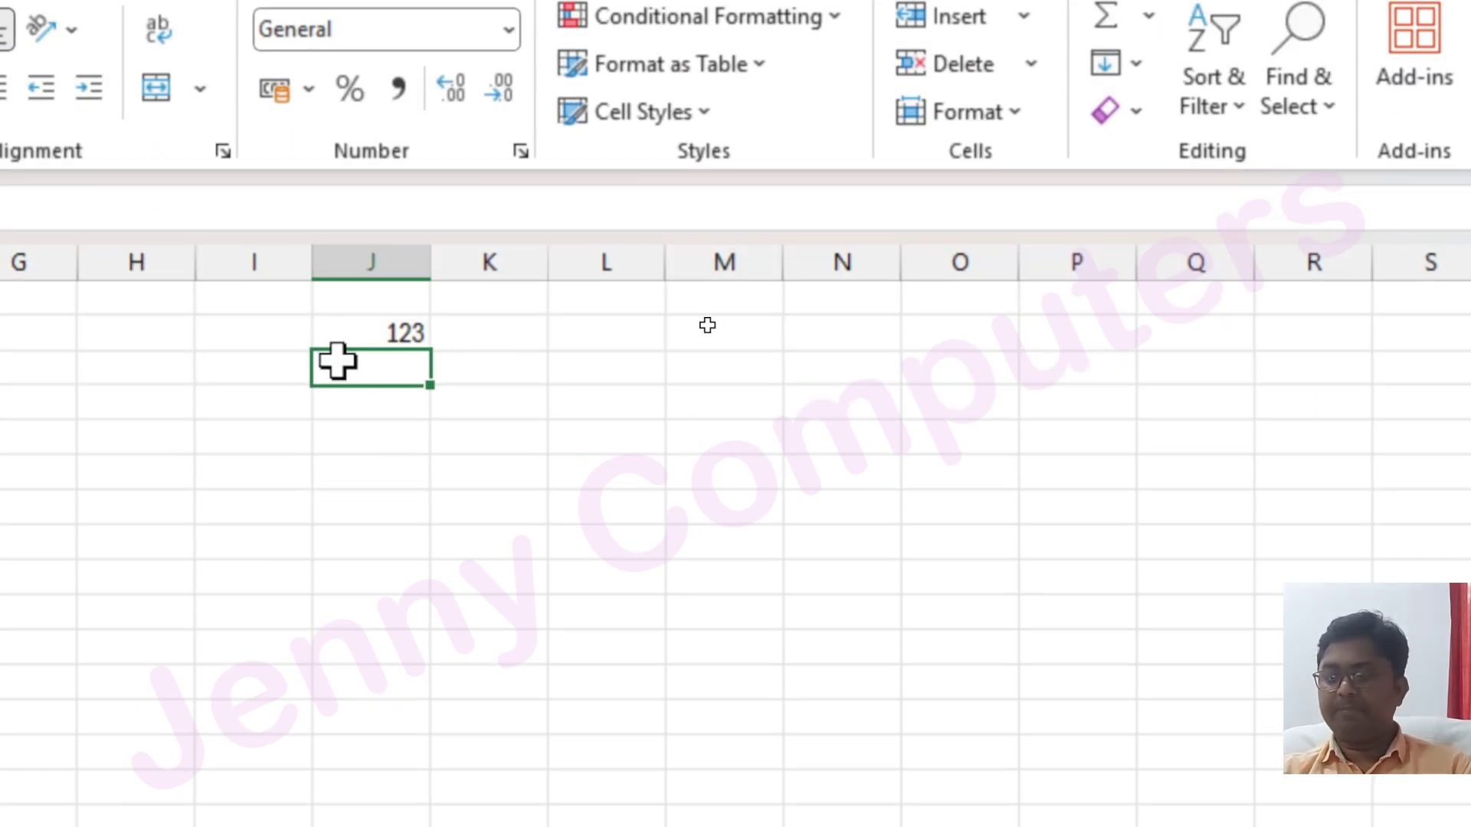
{"action": "type", "text": "abc"}
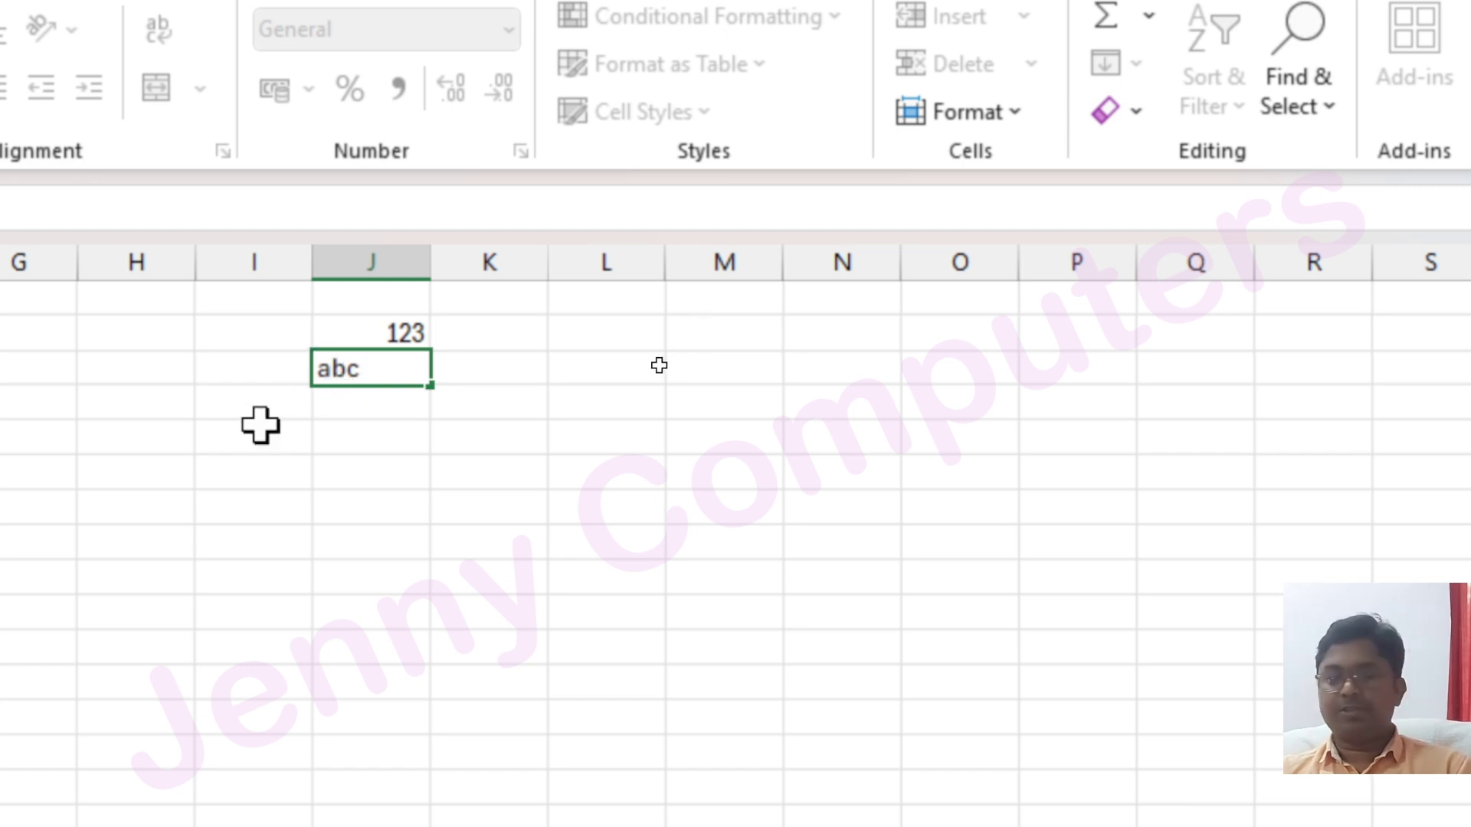
{"action": "key", "text": "Return"}
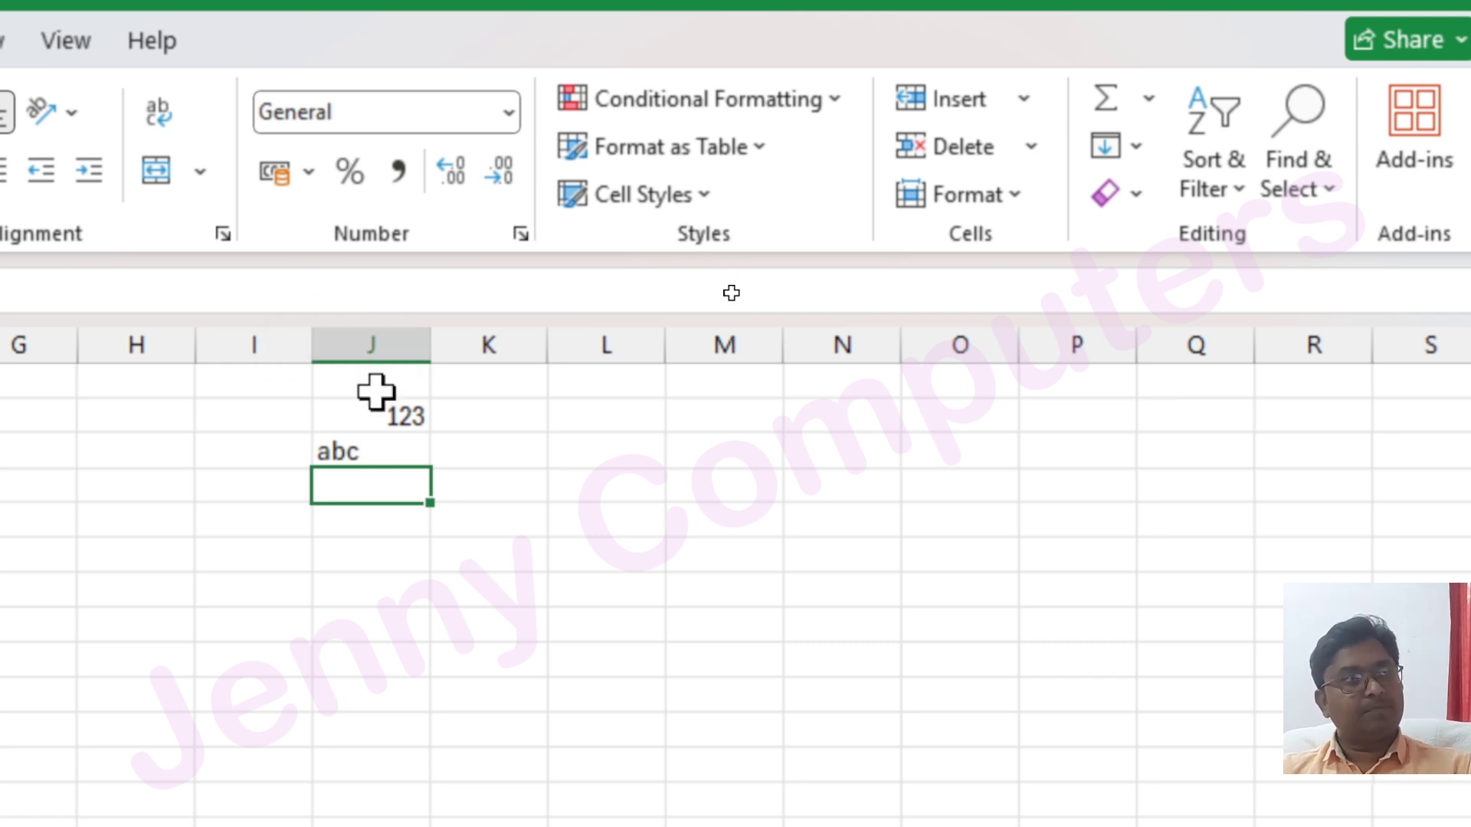
{"action": "left_click", "coordinate": [356, 415]}
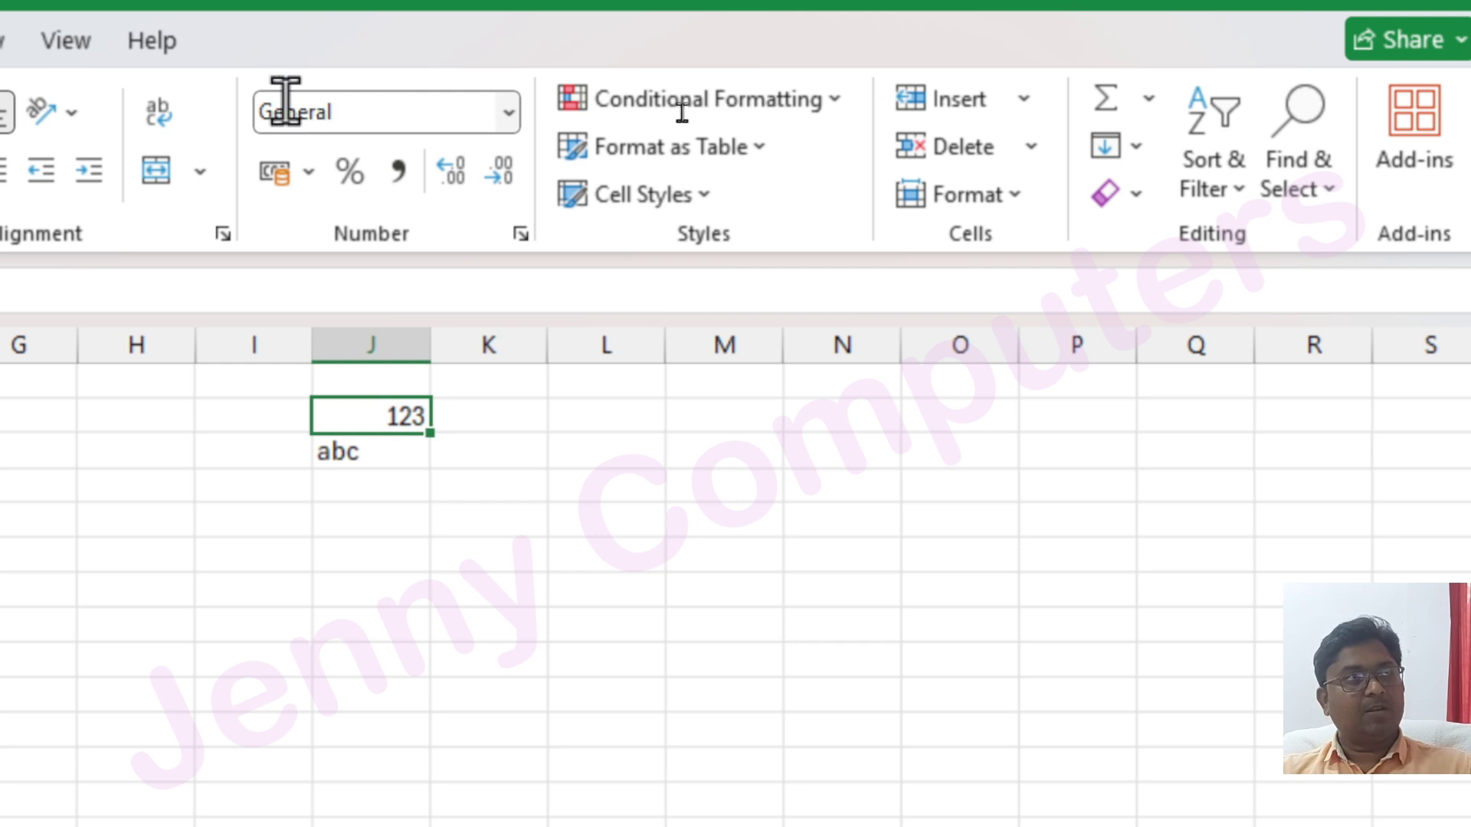
{"action": "left_click", "coordinate": [509, 113]}
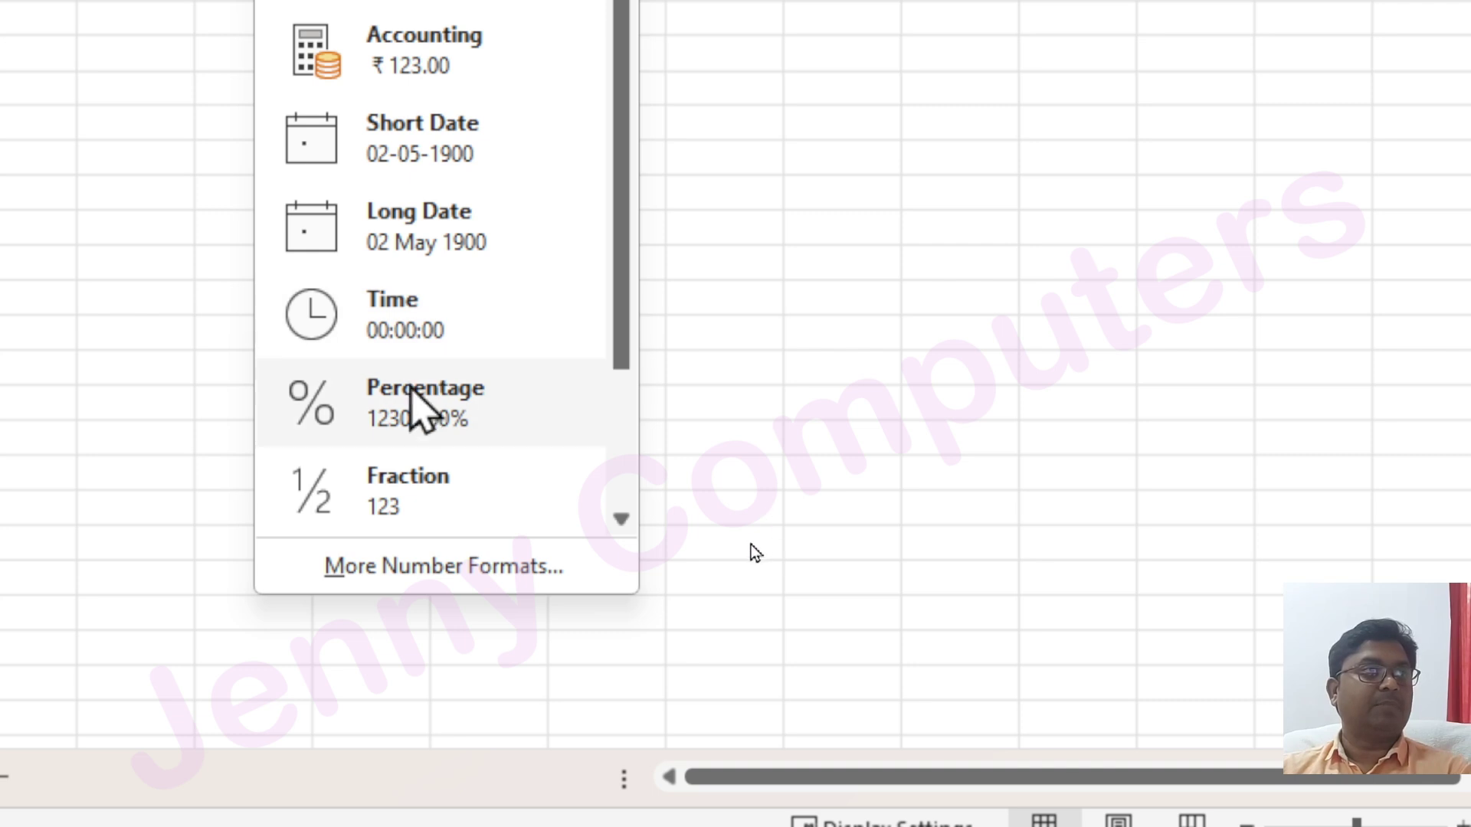
{"action": "scroll", "coordinate": [475, 459], "scroll_direction": "down", "scroll_amount": 2}
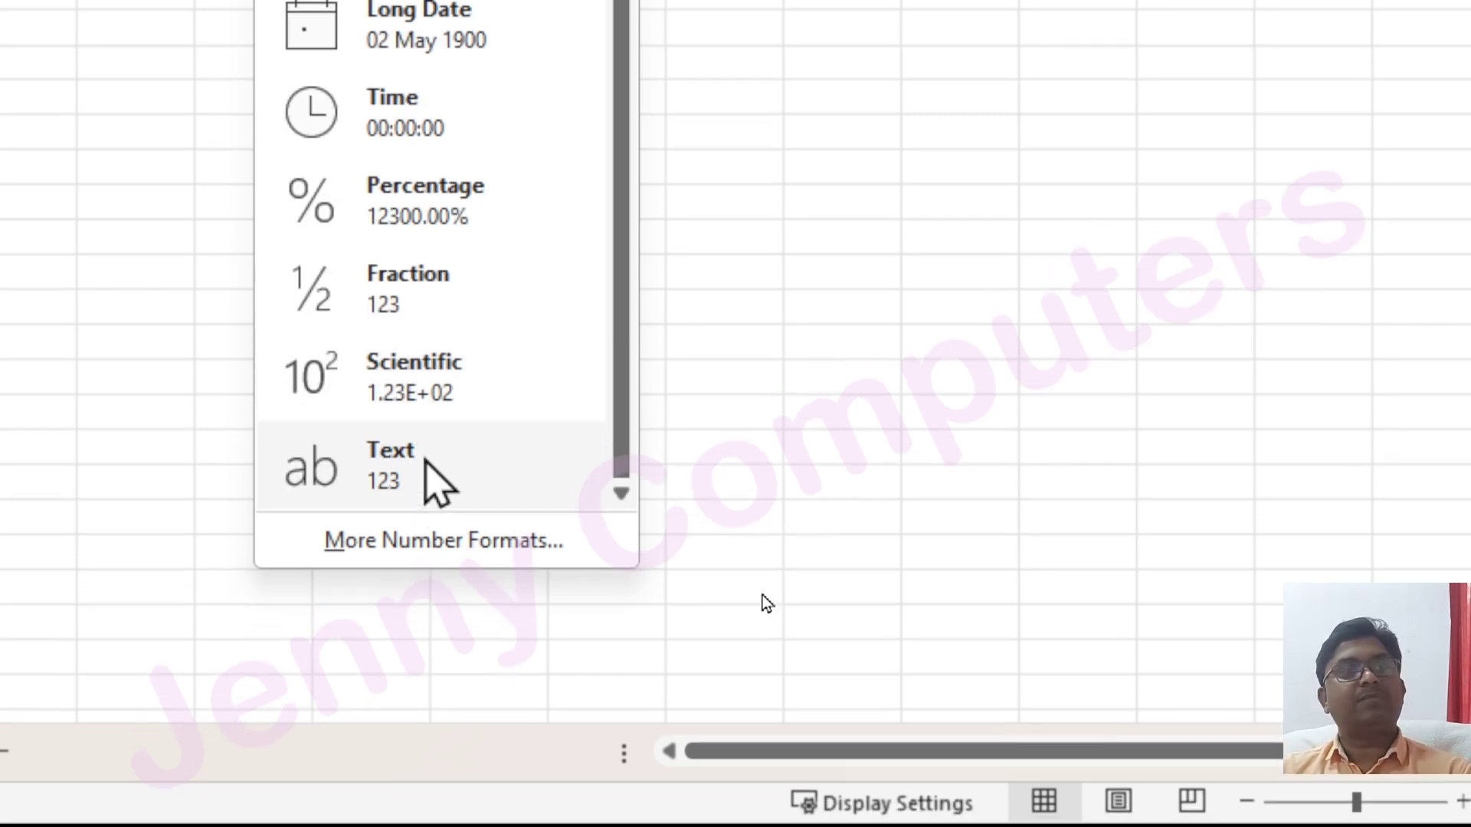
{"action": "scroll", "coordinate": [450, 444], "scroll_direction": "up", "scroll_amount": 2}
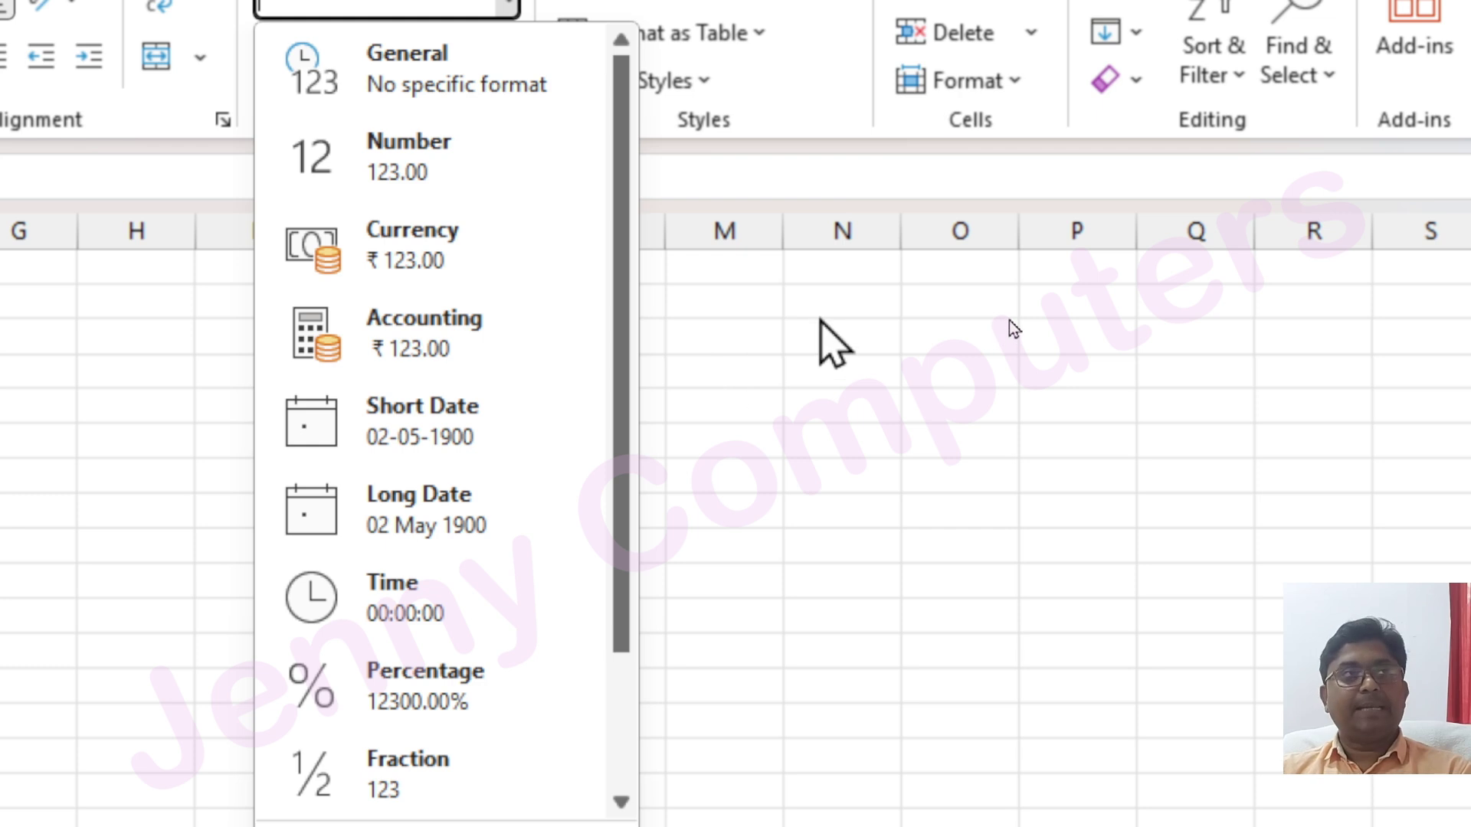
{"action": "left_click", "coordinate": [820, 321]}
{"action": "left_click", "coordinate": [341, 345]}
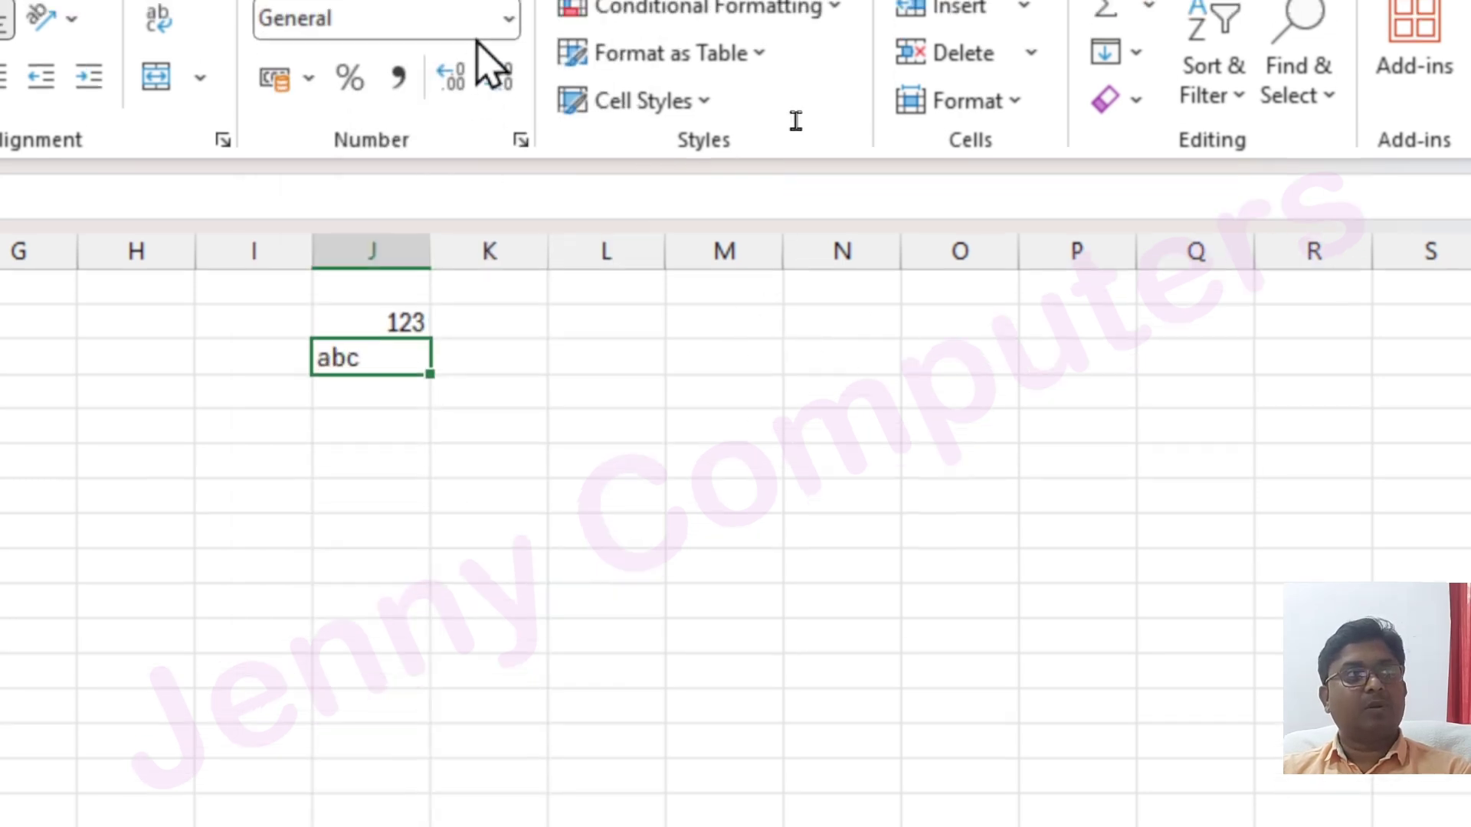
{"action": "left_click", "coordinate": [508, 2]}
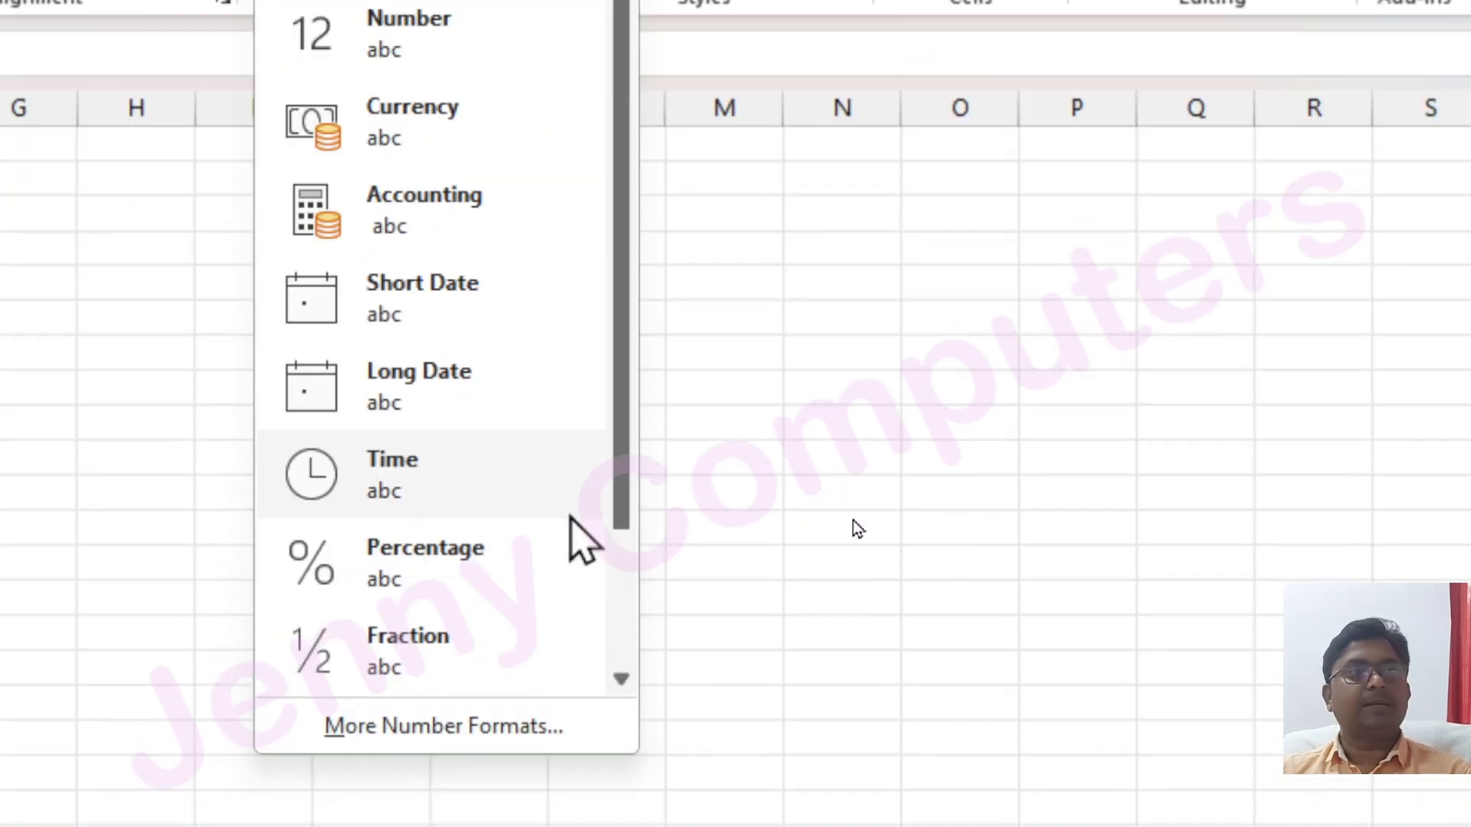
{"action": "left_click", "coordinate": [961, 348]}
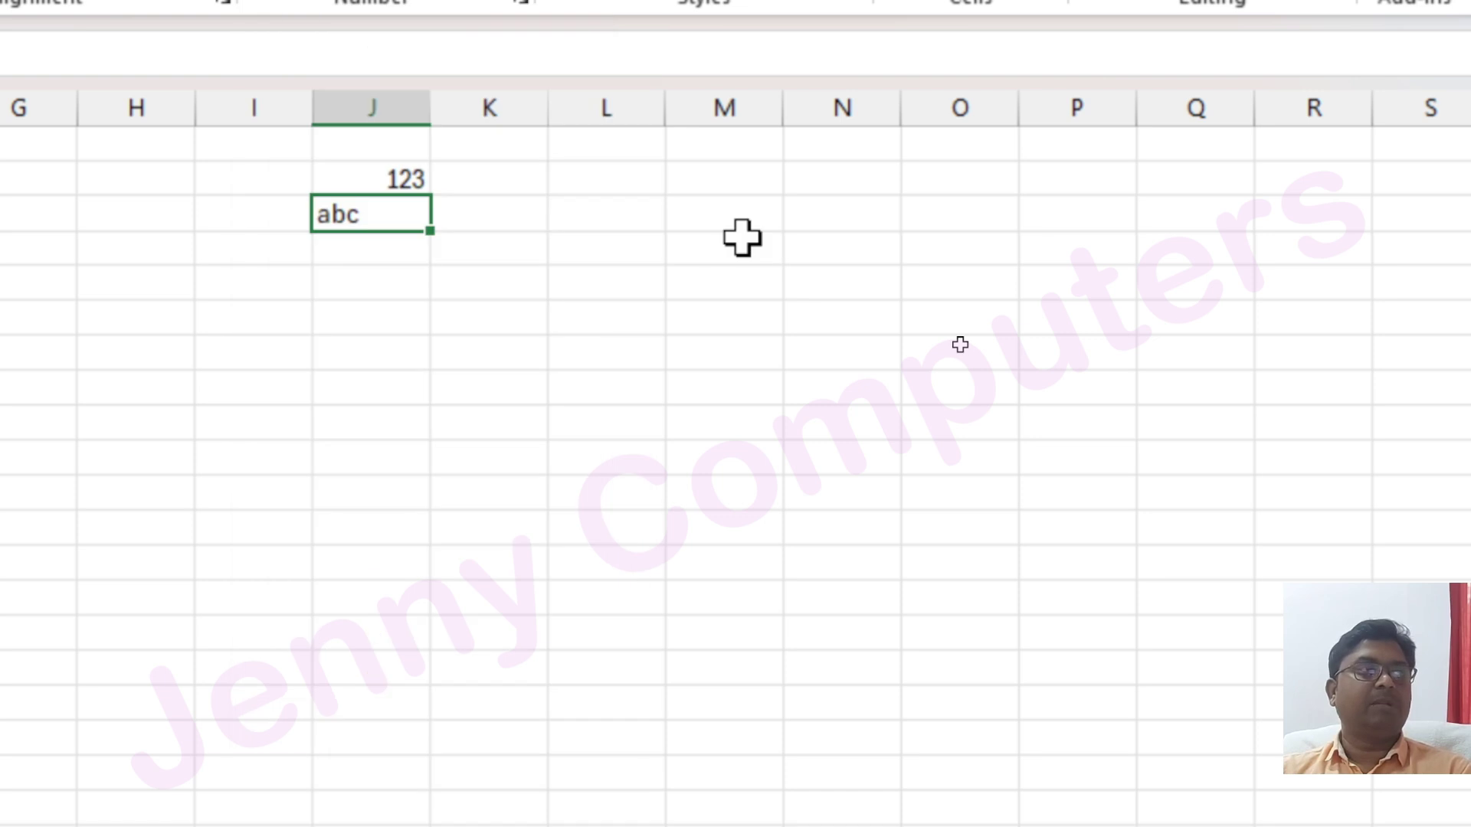
{"action": "left_click", "coordinate": [384, 174]}
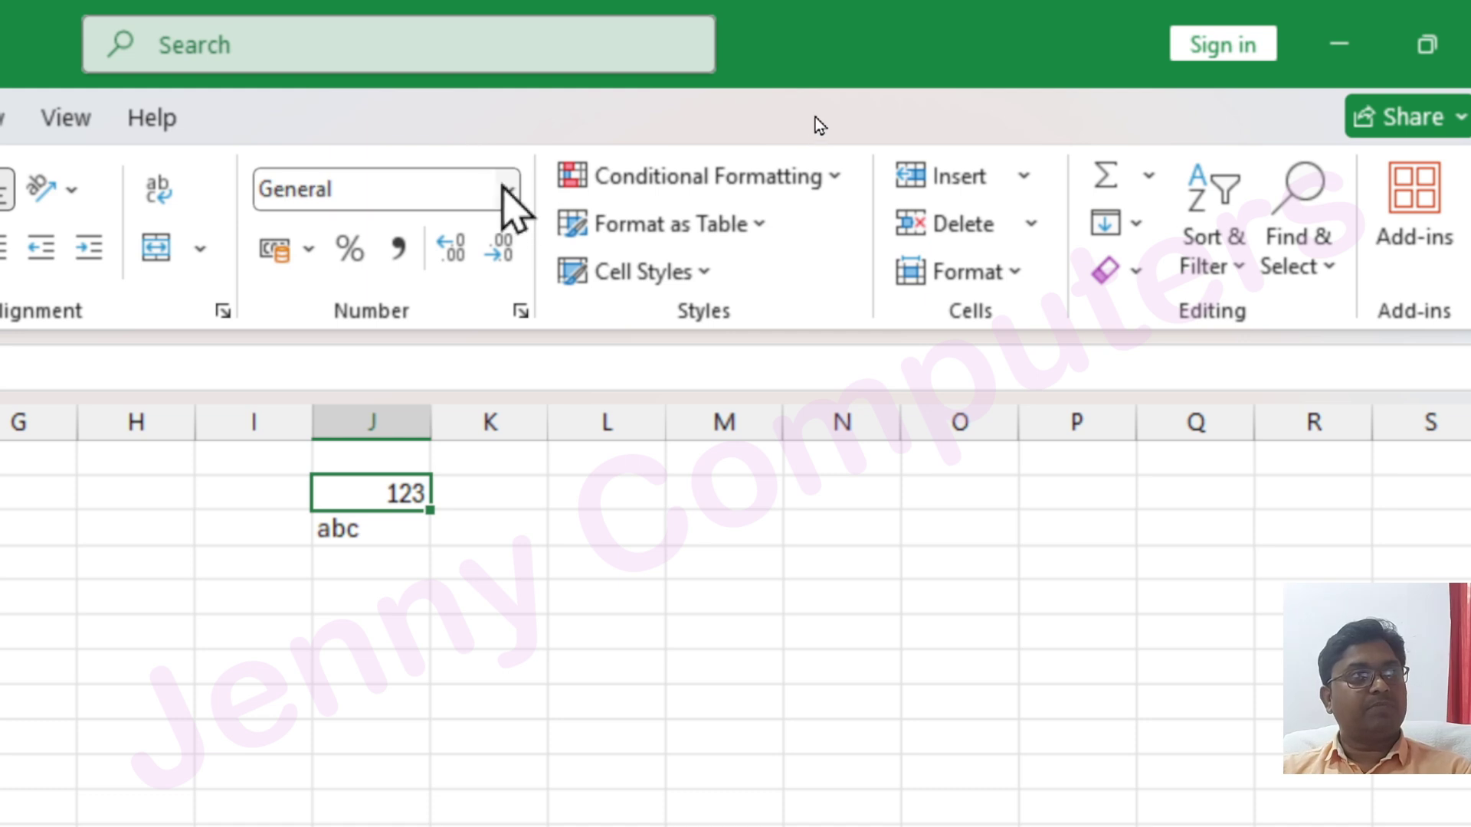
Select the whole sheet and increase all text to font size 36
{"action": "left_click", "coordinate": [508, 189]}
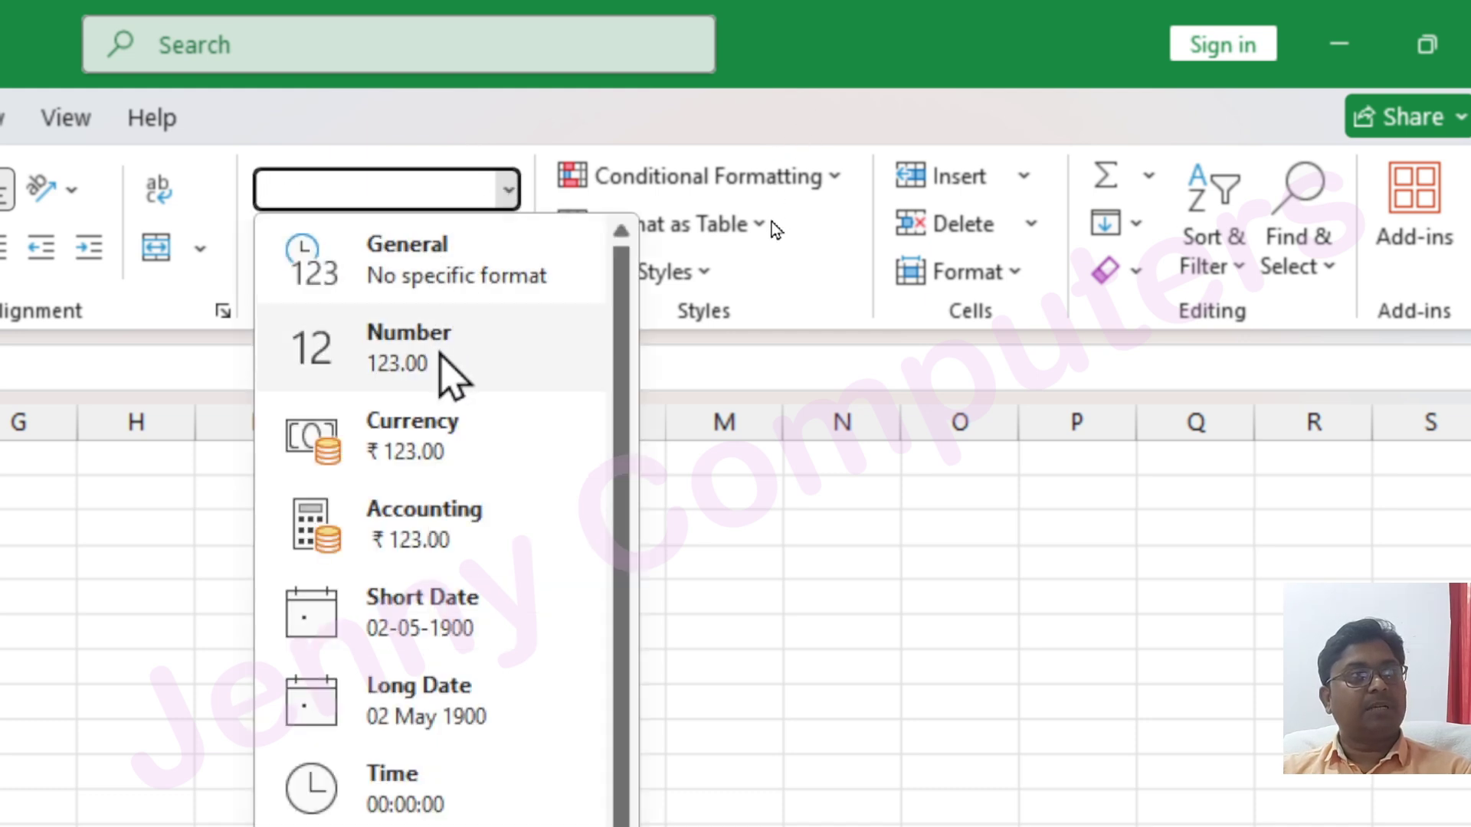
{"action": "left_click", "coordinate": [805, 532]}
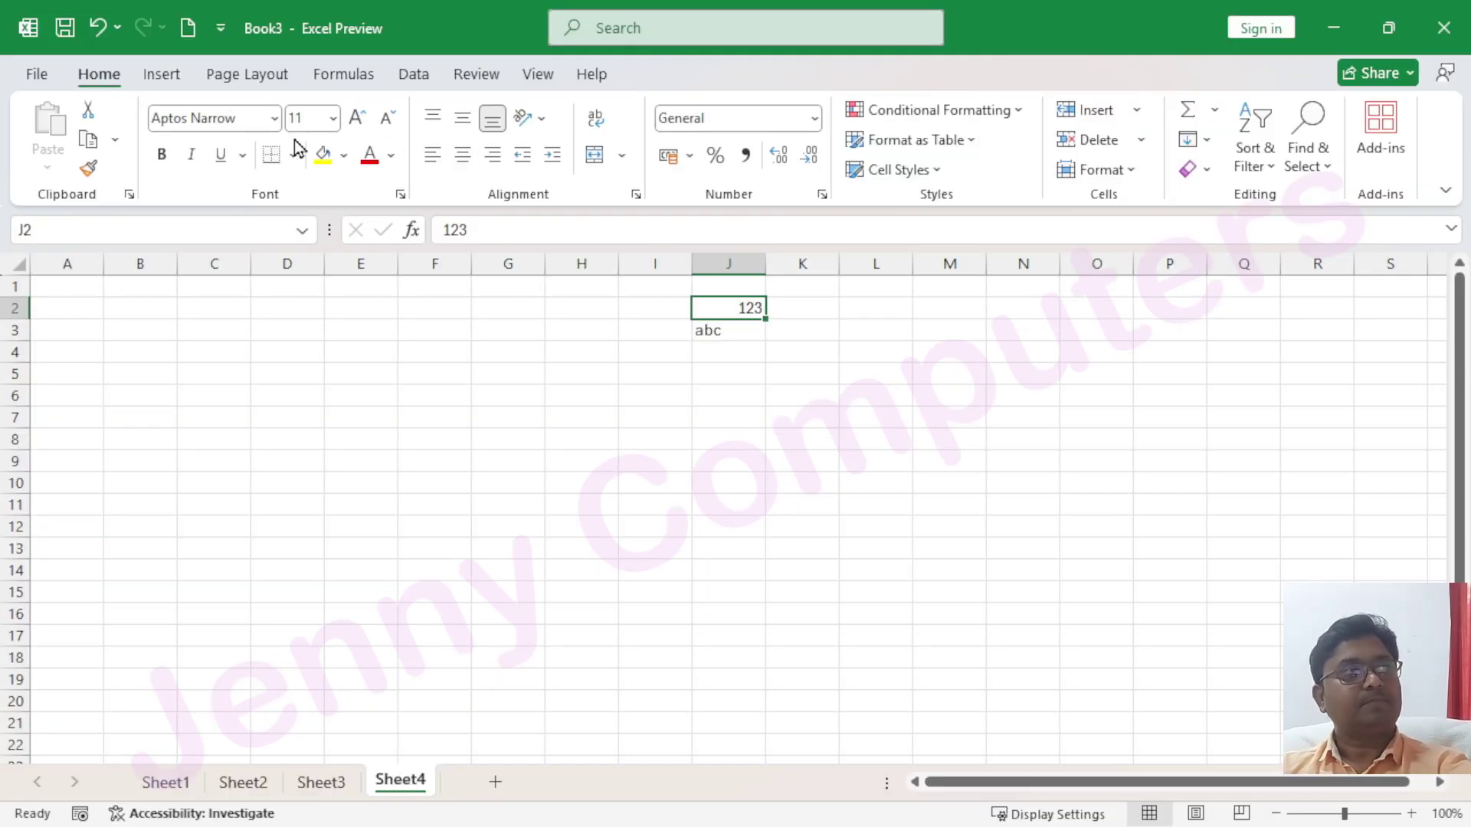
{"action": "left_click", "coordinate": [13, 258]}
{"action": "left_click", "coordinate": [357, 119]}
{"action": "left_click", "coordinate": [357, 119]}
{"action": "left_click", "coordinate": [357, 118]}
{"action": "left_click", "coordinate": [357, 119]}
{"action": "left_click", "coordinate": [357, 119]}
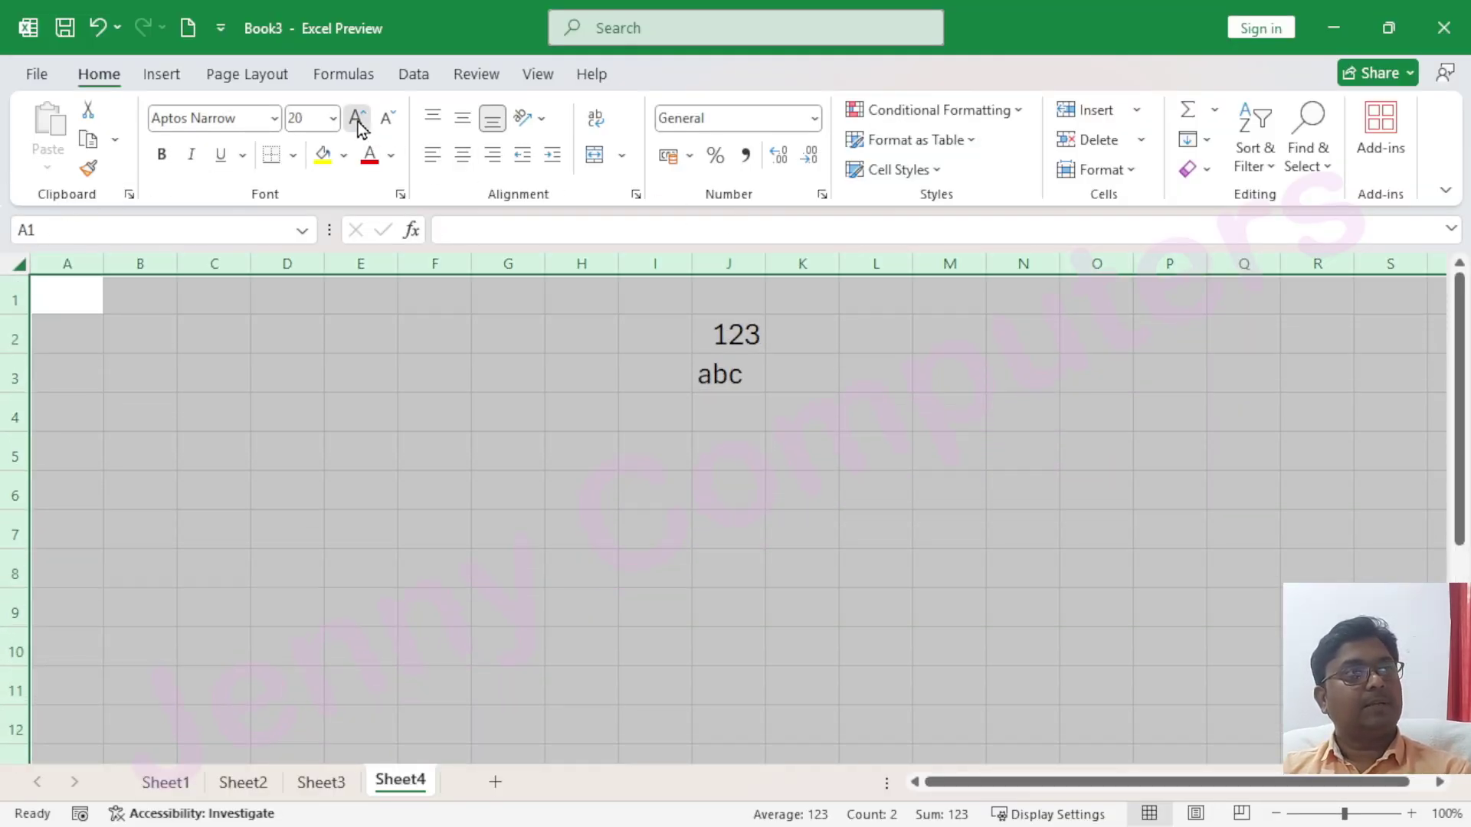
{"action": "left_click", "coordinate": [357, 119]}
{"action": "left_click", "coordinate": [357, 119]}
{"action": "left_click", "coordinate": [357, 118]}
{"action": "left_click", "coordinate": [357, 118]}
{"action": "left_click", "coordinate": [357, 118]}
Widen column J to fit the enlarged 123, undoing an accidental all-column widening
{"action": "left_click_drag", "start_coordinate": [790, 264], "coordinate": [903, 274]}
{"action": "left_click", "coordinate": [726, 477]}
{"action": "key", "text": "ctrl+z"}
{"action": "left_click", "coordinate": [784, 417]}
{"action": "left_click_drag", "start_coordinate": [792, 263], "coordinate": [919, 264]}
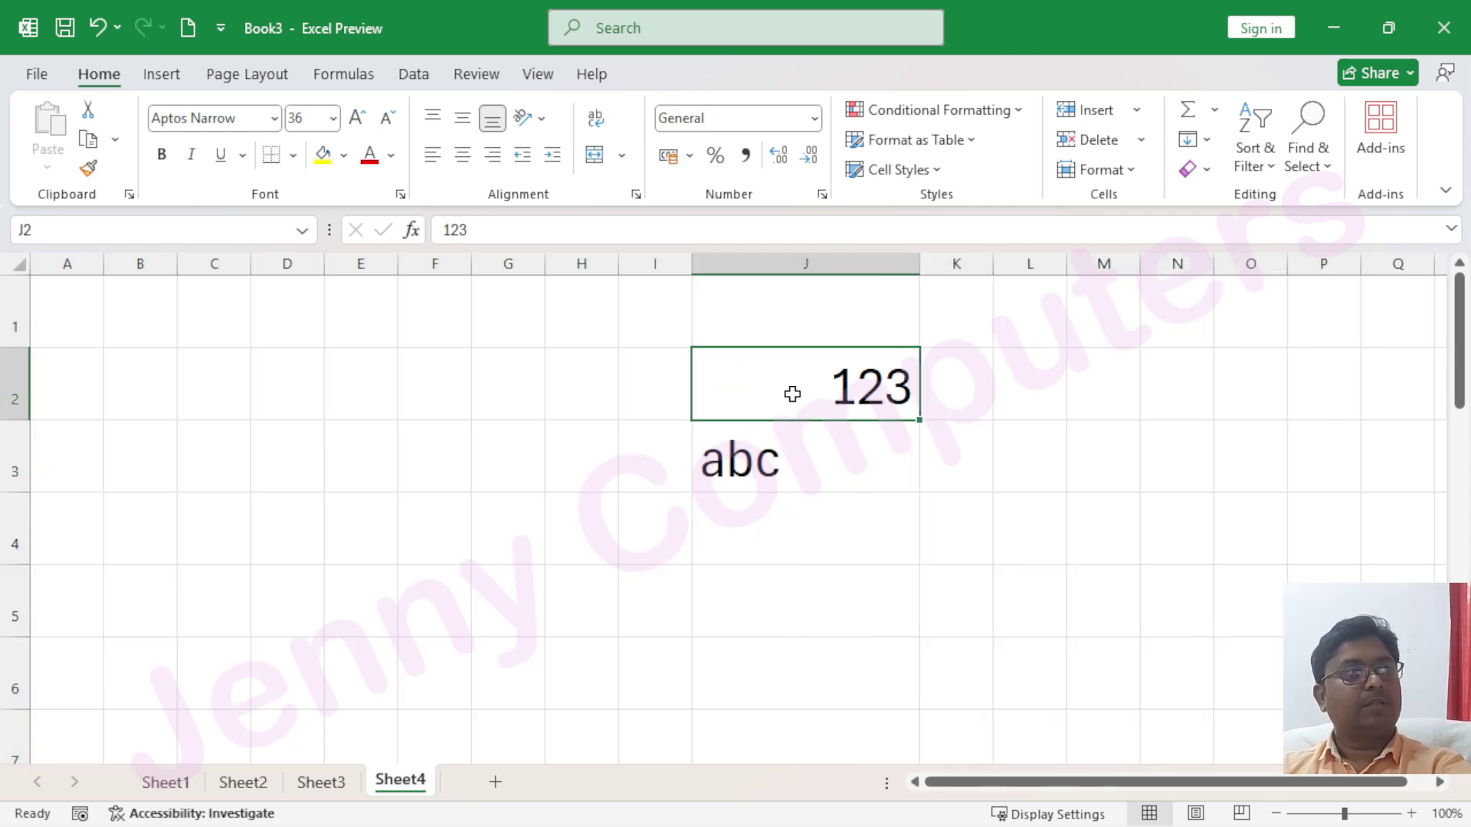
Format J2 as Currency so 123 displays as ₹ 123.00, after briefly trying Number
{"action": "left_click", "coordinate": [814, 119]}
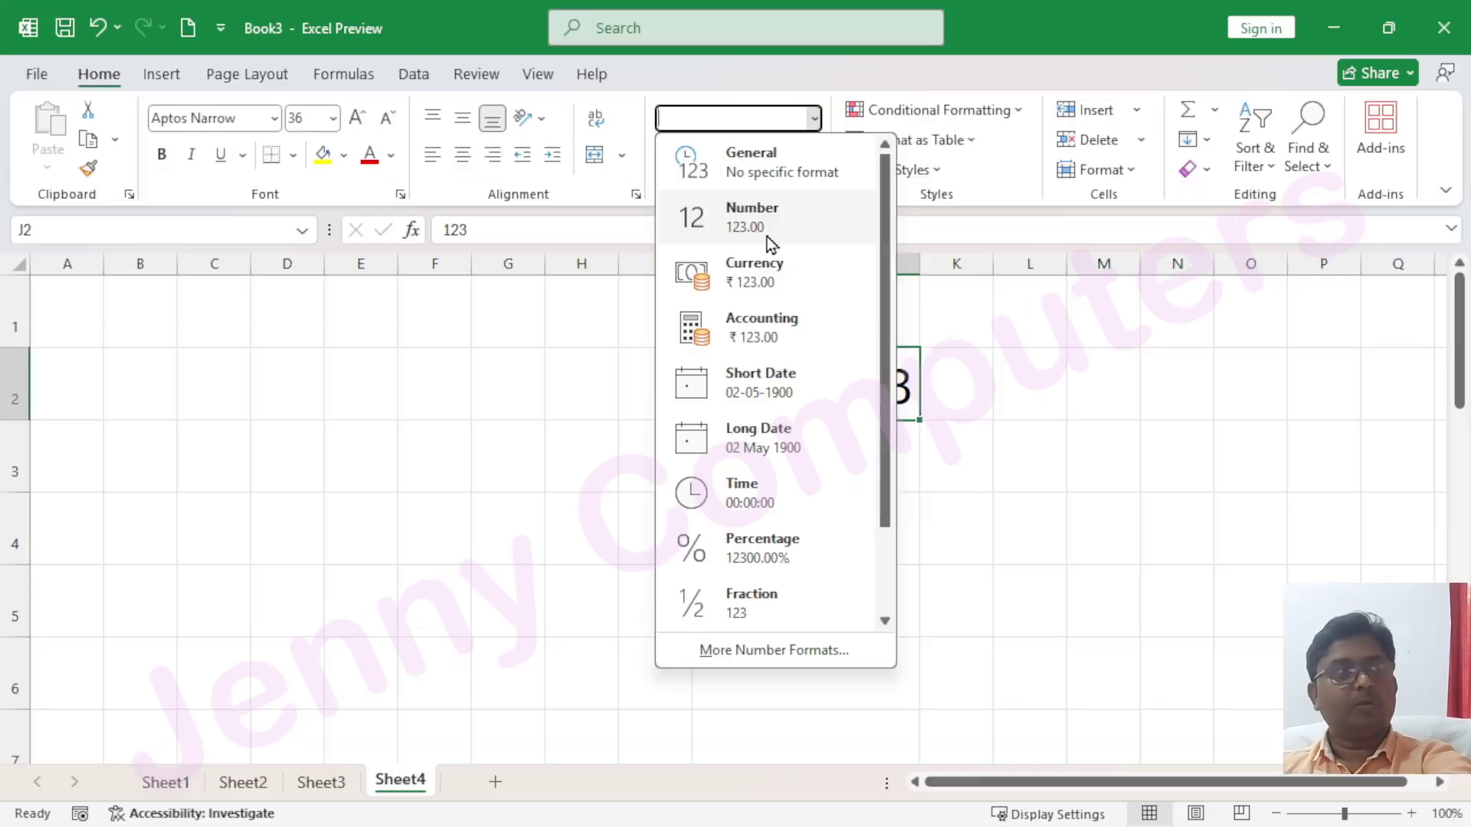
{"action": "left_click", "coordinate": [485, 151]}
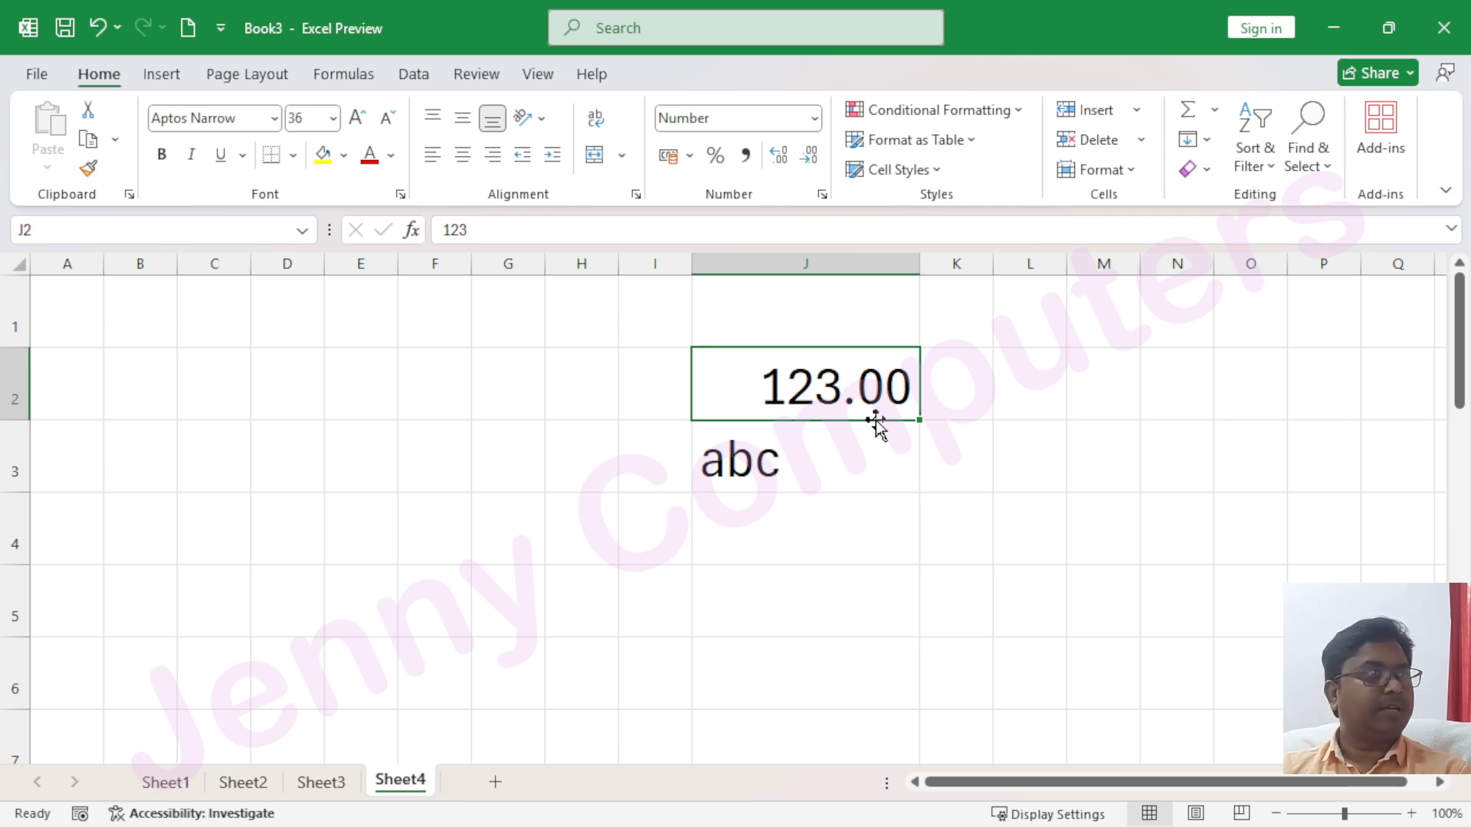
{"action": "left_click", "coordinate": [814, 121]}
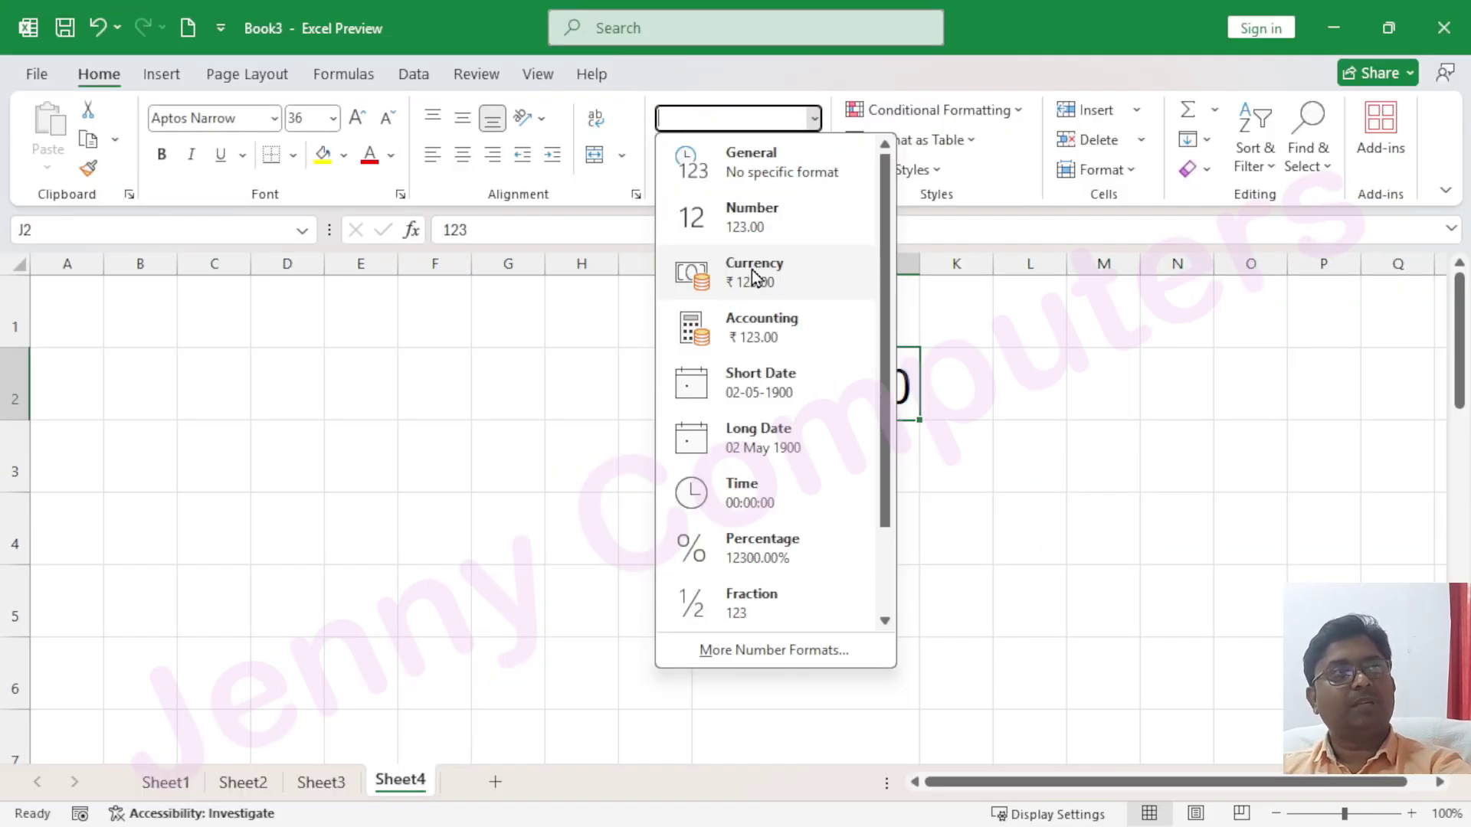
{"action": "left_click", "coordinate": [754, 276]}
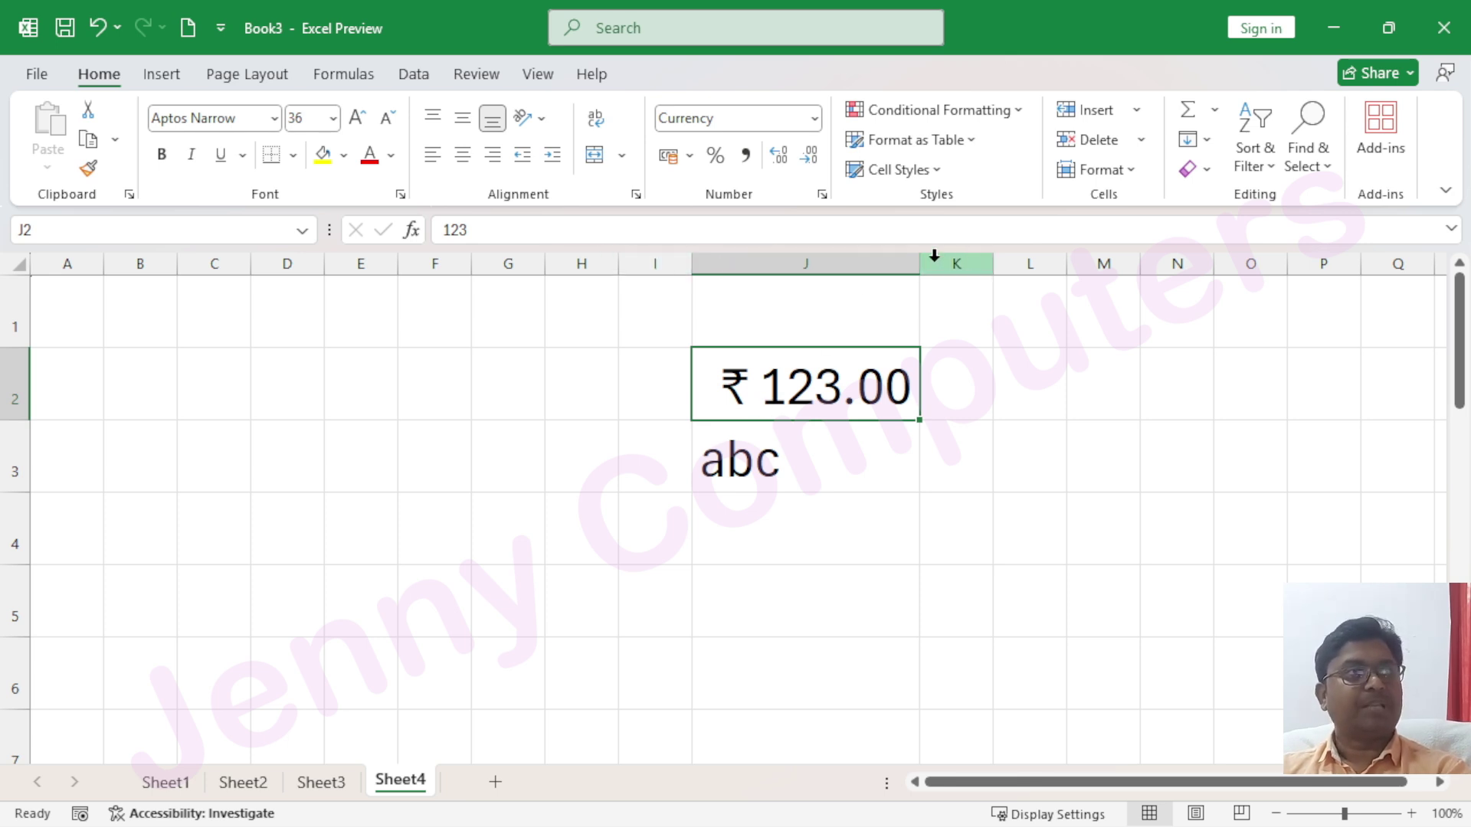
Widen column J further to fit the currency amount
{"action": "left_click_drag", "start_coordinate": [920, 273], "coordinate": [933, 272]}
{"action": "left_click_drag", "start_coordinate": [996, 265], "coordinate": [1053, 262]}
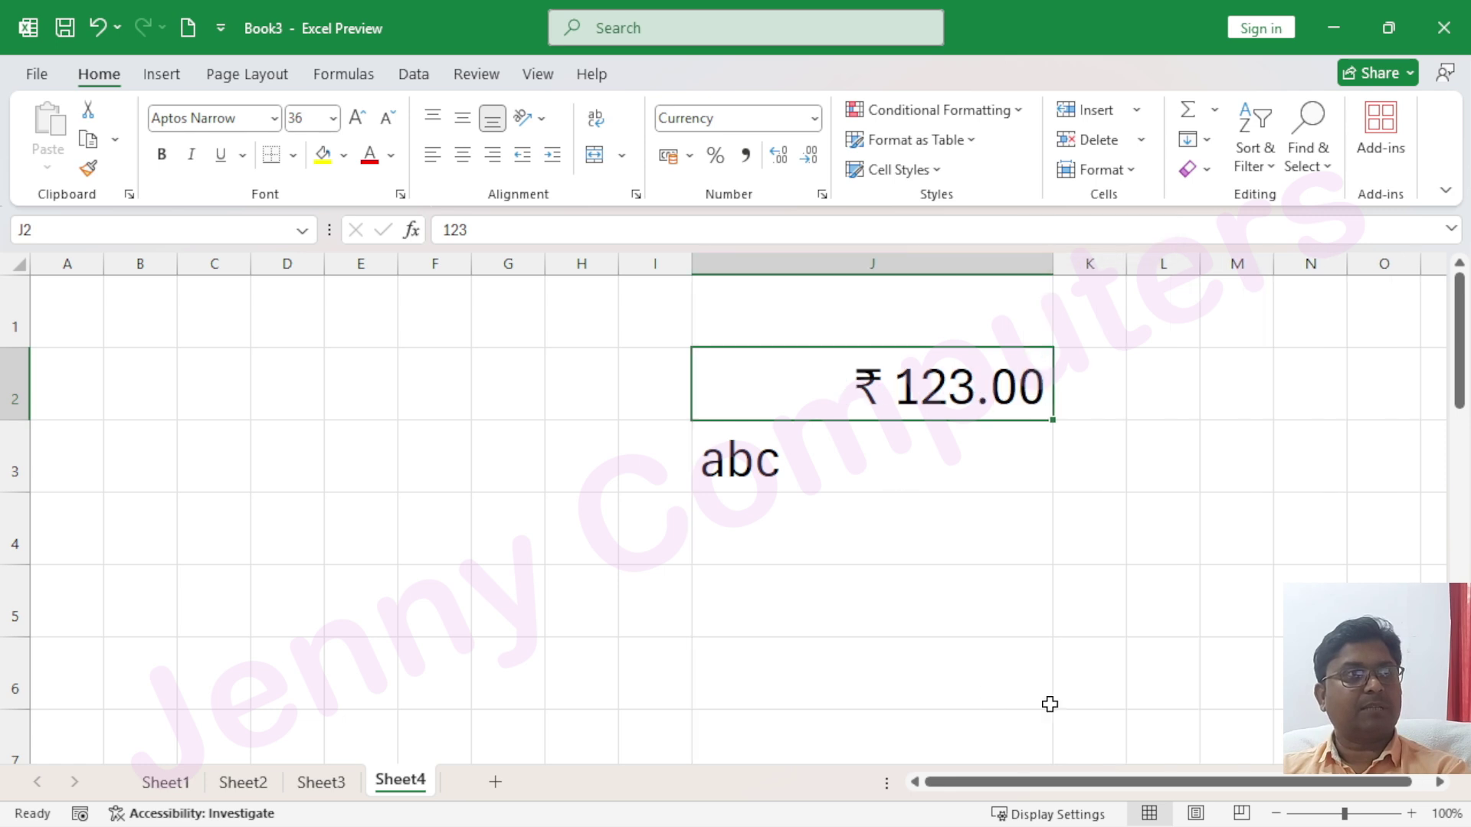
{"action": "left_click_drag", "start_coordinate": [1104, 782], "coordinate": [1364, 806]}
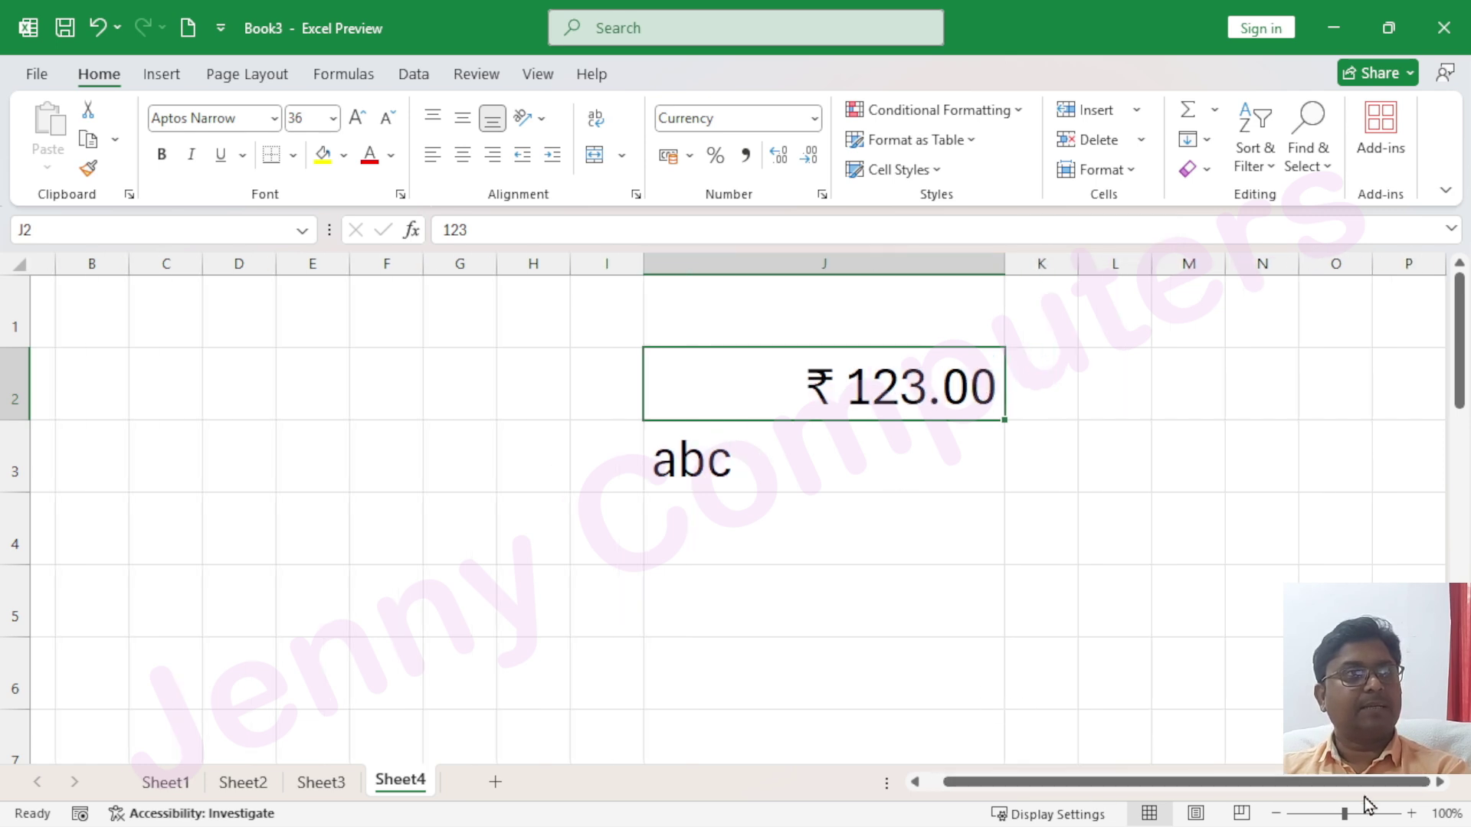
{"action": "left_click", "coordinate": [1441, 782]}
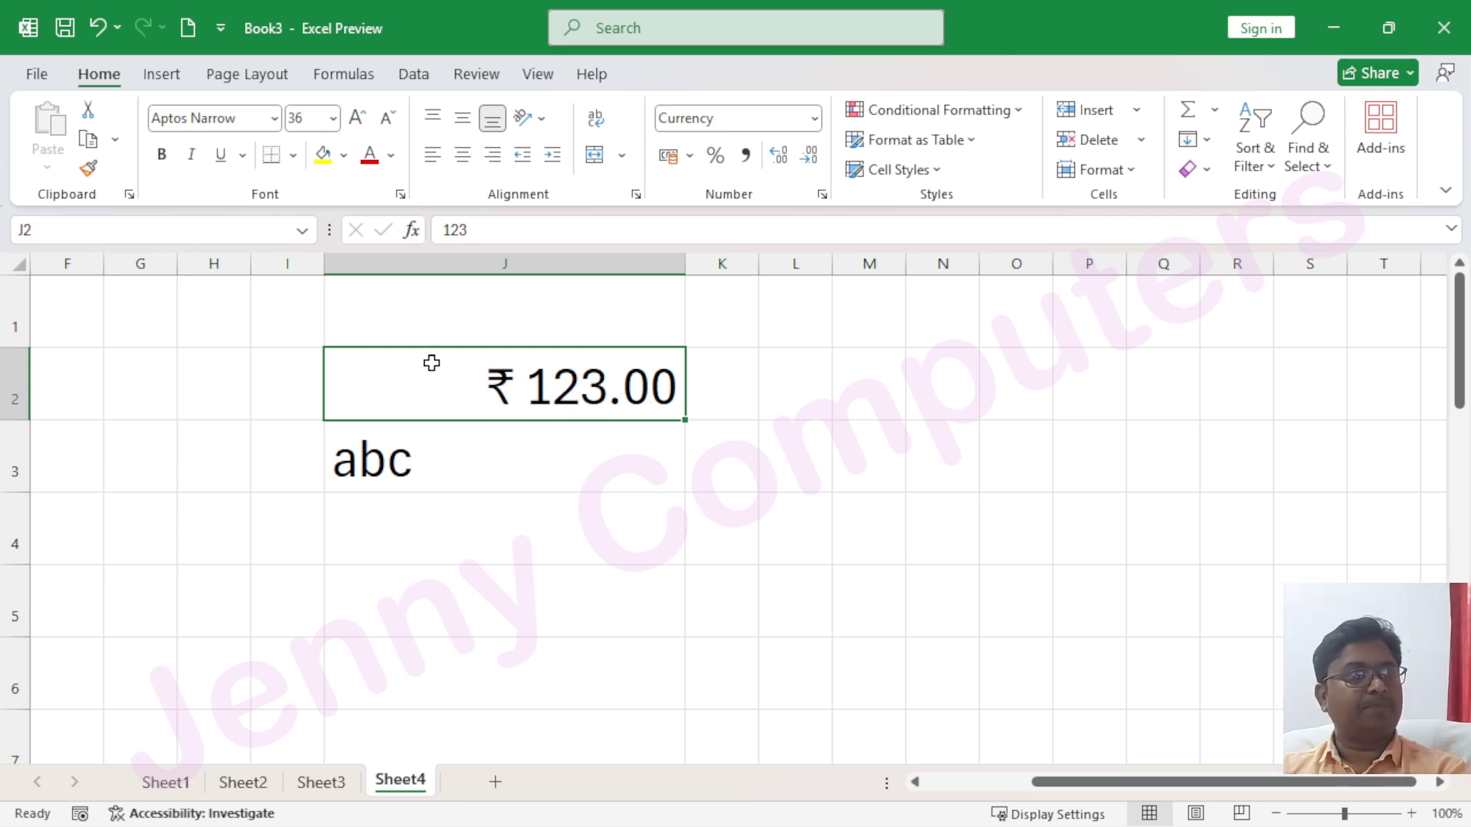
Apply Accounting format to J2, pushing ₹ to the left edge of 123.00
{"action": "left_click", "coordinate": [815, 120]}
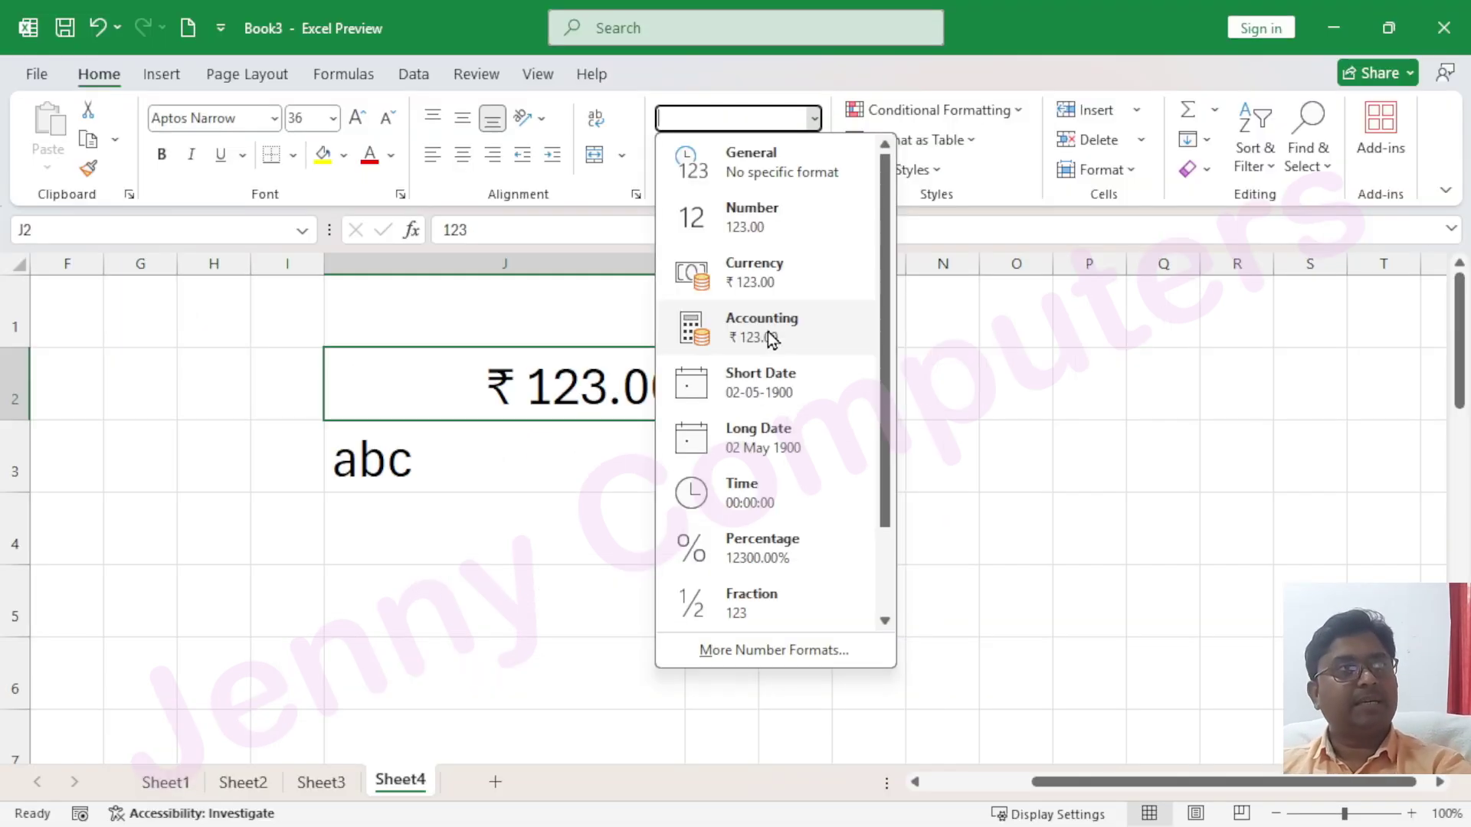
{"action": "left_click", "coordinate": [770, 338]}
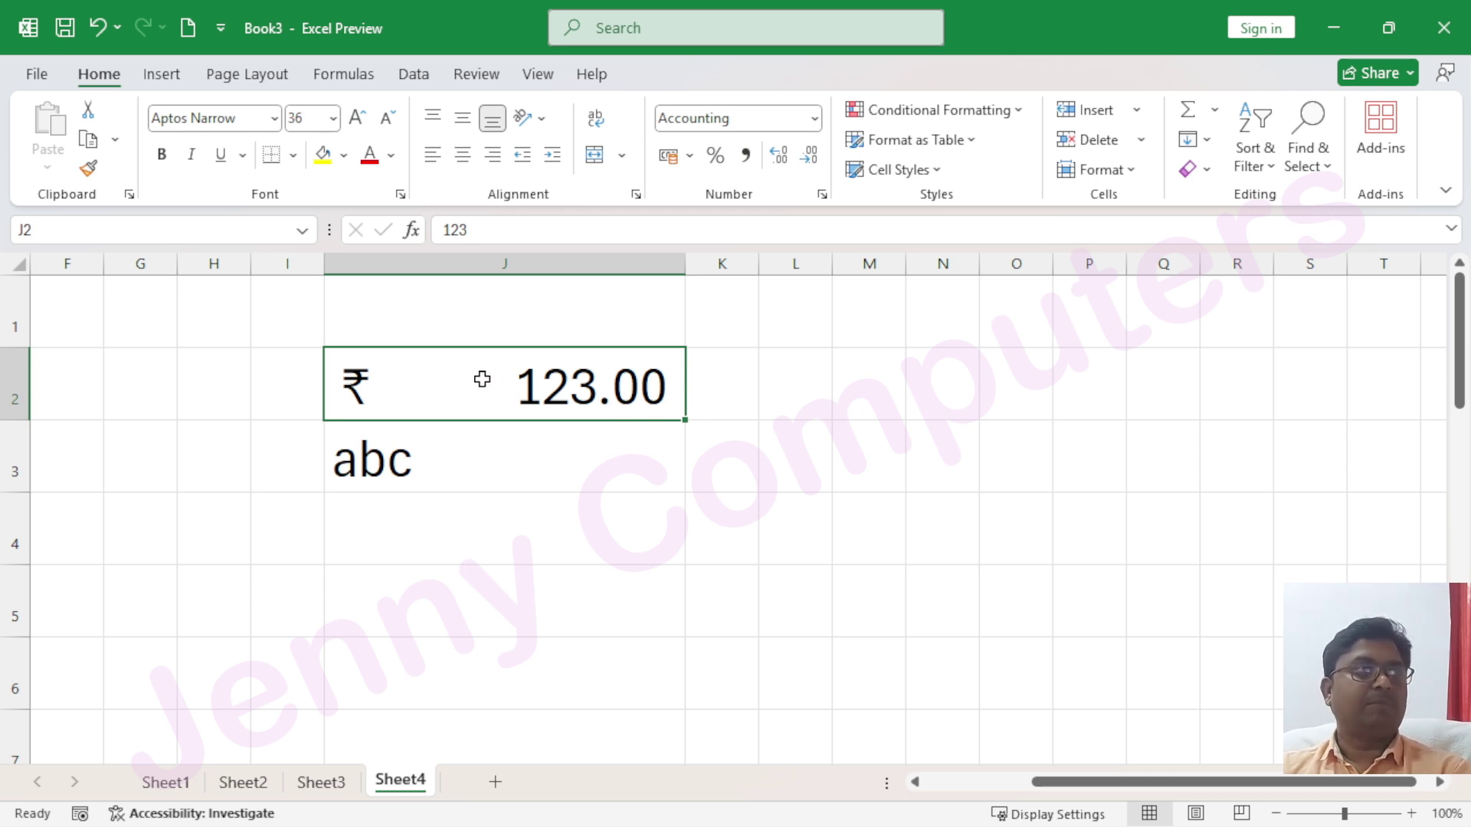
{"action": "left_click", "coordinate": [815, 120]}
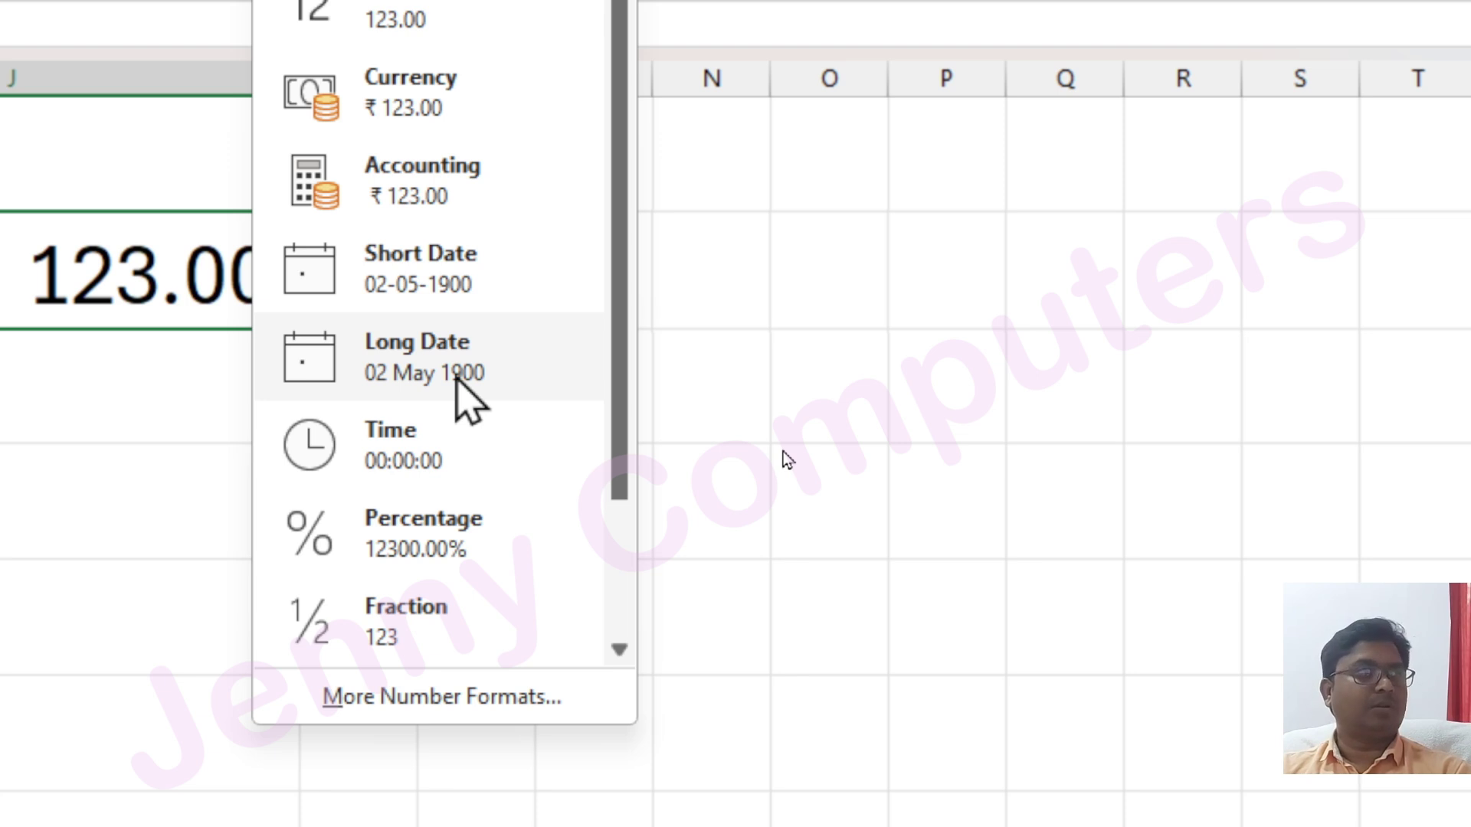
Widen column L and insert today's date 09-12-2024 into L2 with Ctrl+;
{"action": "left_click", "coordinate": [843, 329]}
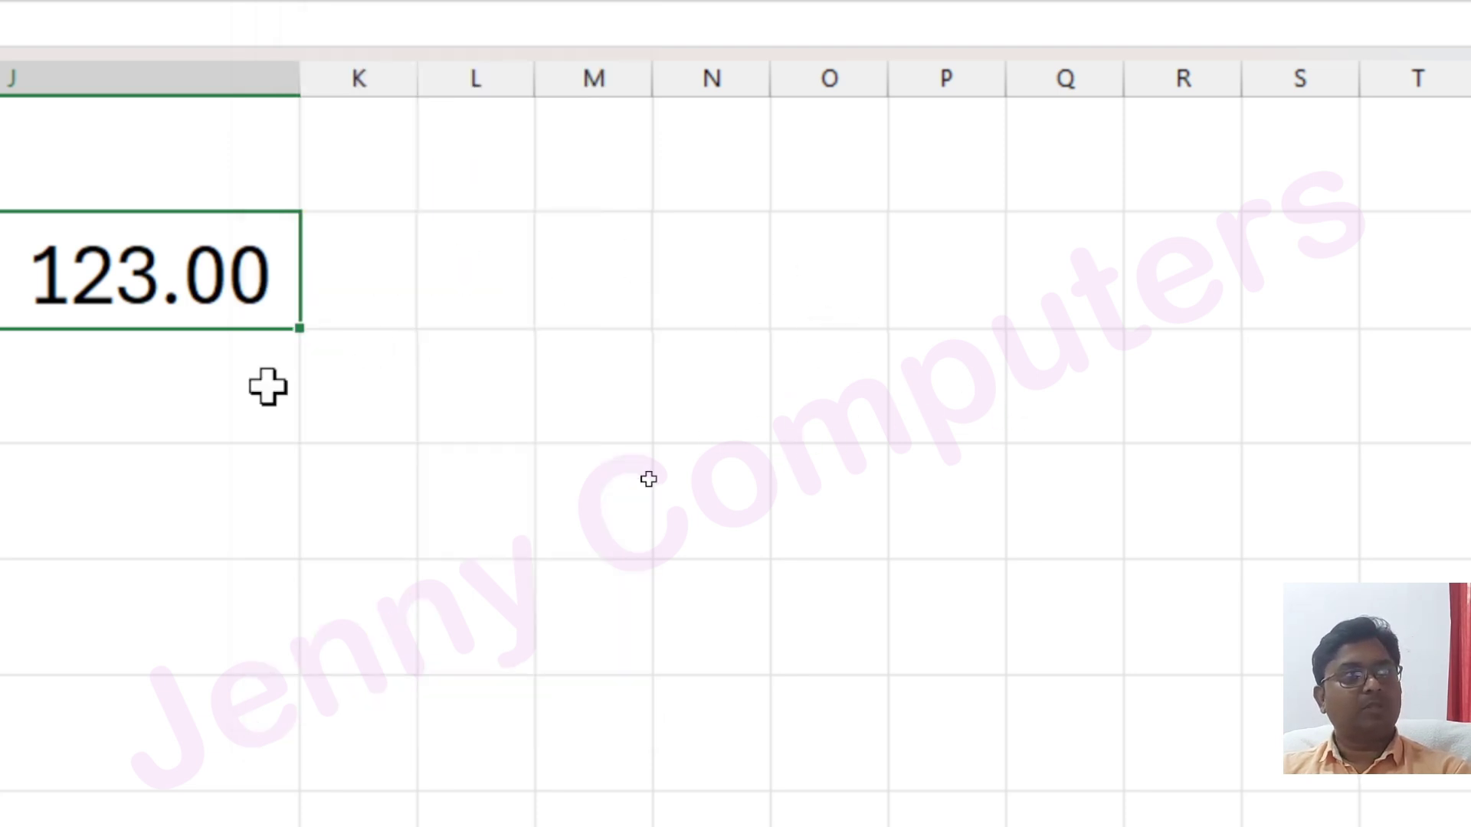
{"action": "left_click", "coordinate": [433, 305]}
{"action": "left_click_drag", "start_coordinate": [533, 89], "coordinate": [795, 198]}
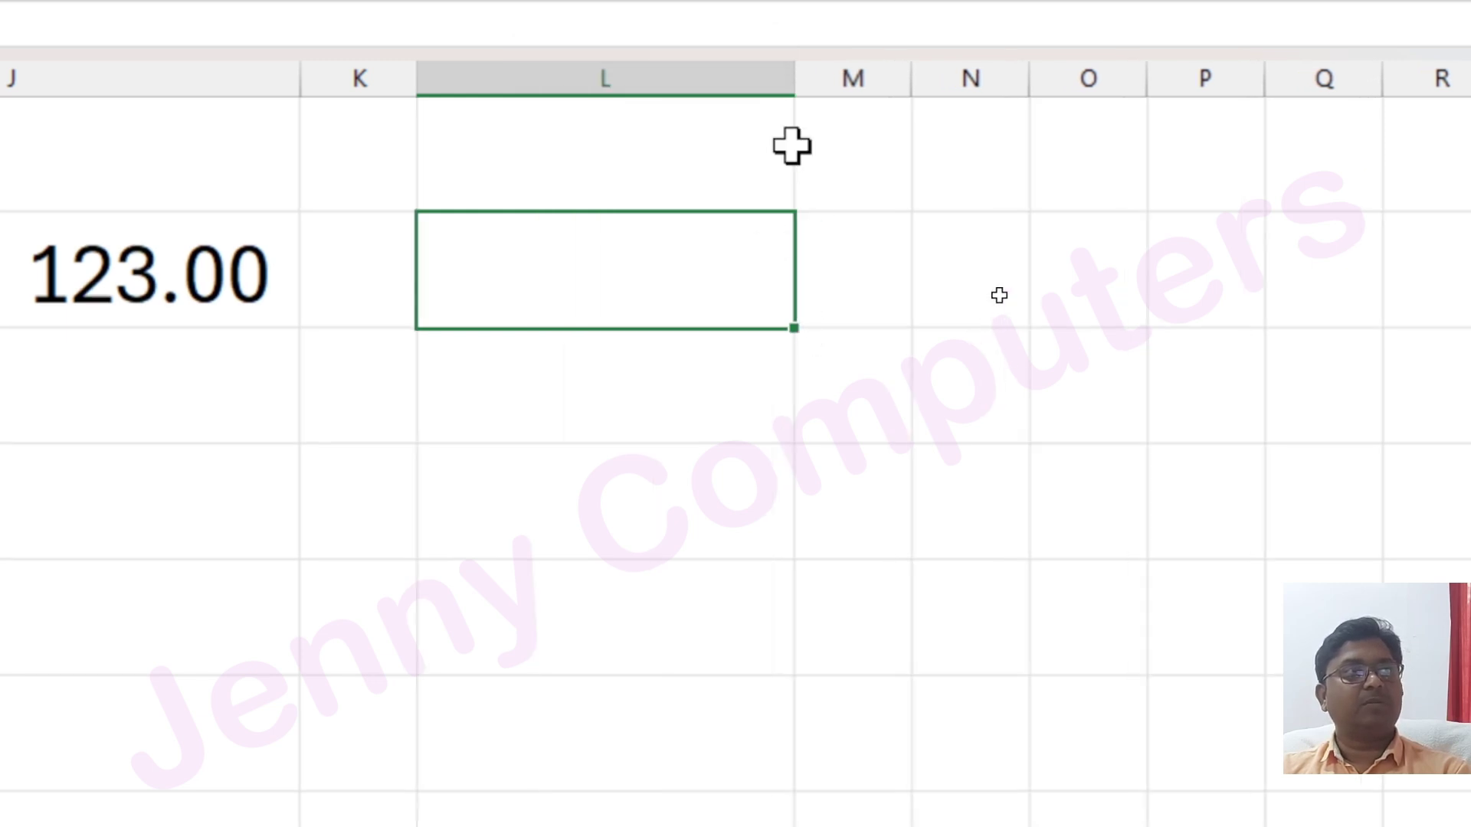
{"action": "left_click_drag", "start_coordinate": [796, 90], "coordinate": [864, 91]}
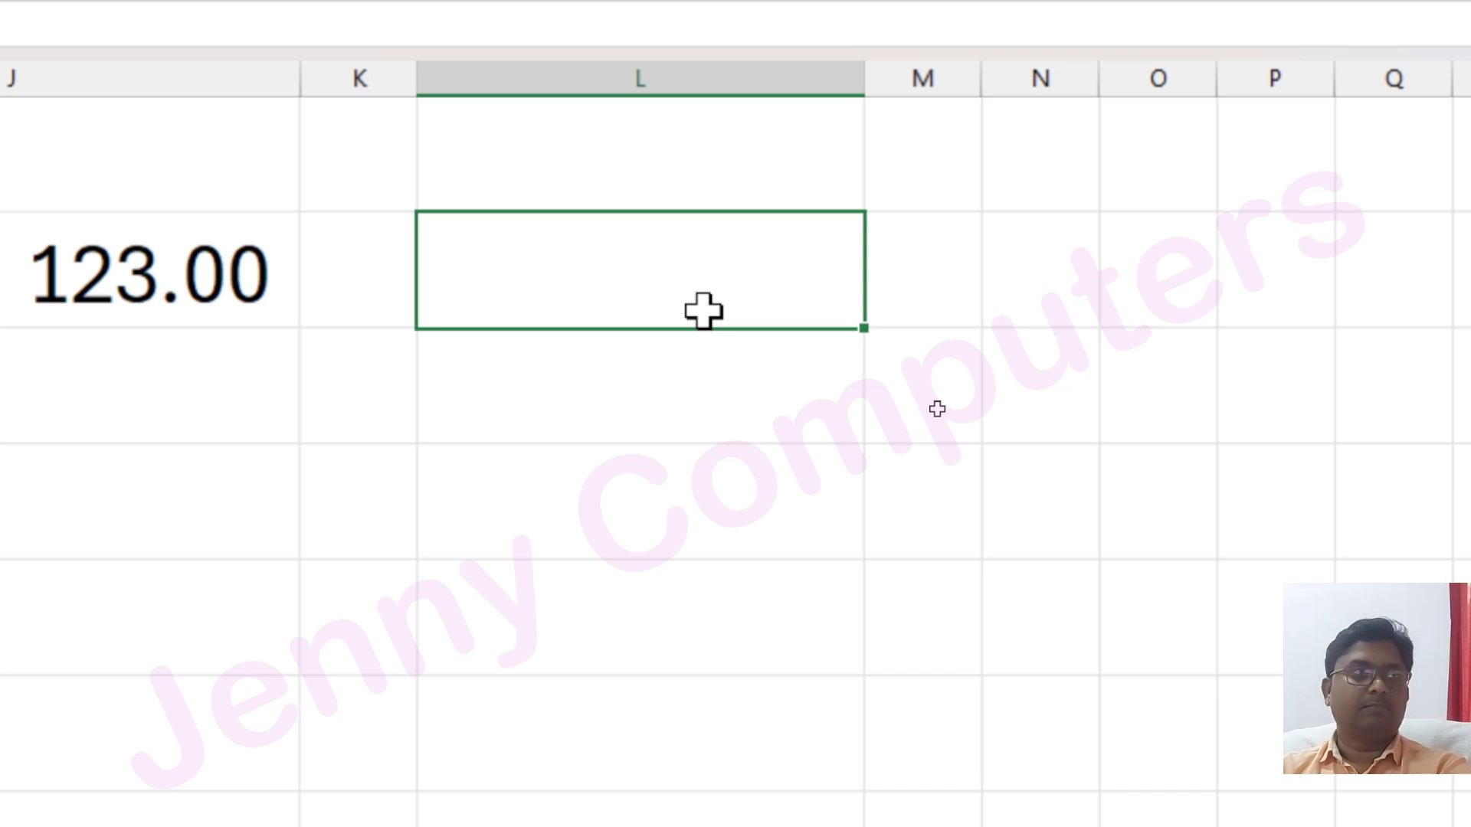
{"action": "key", "text": "ctrl+semicolon"}
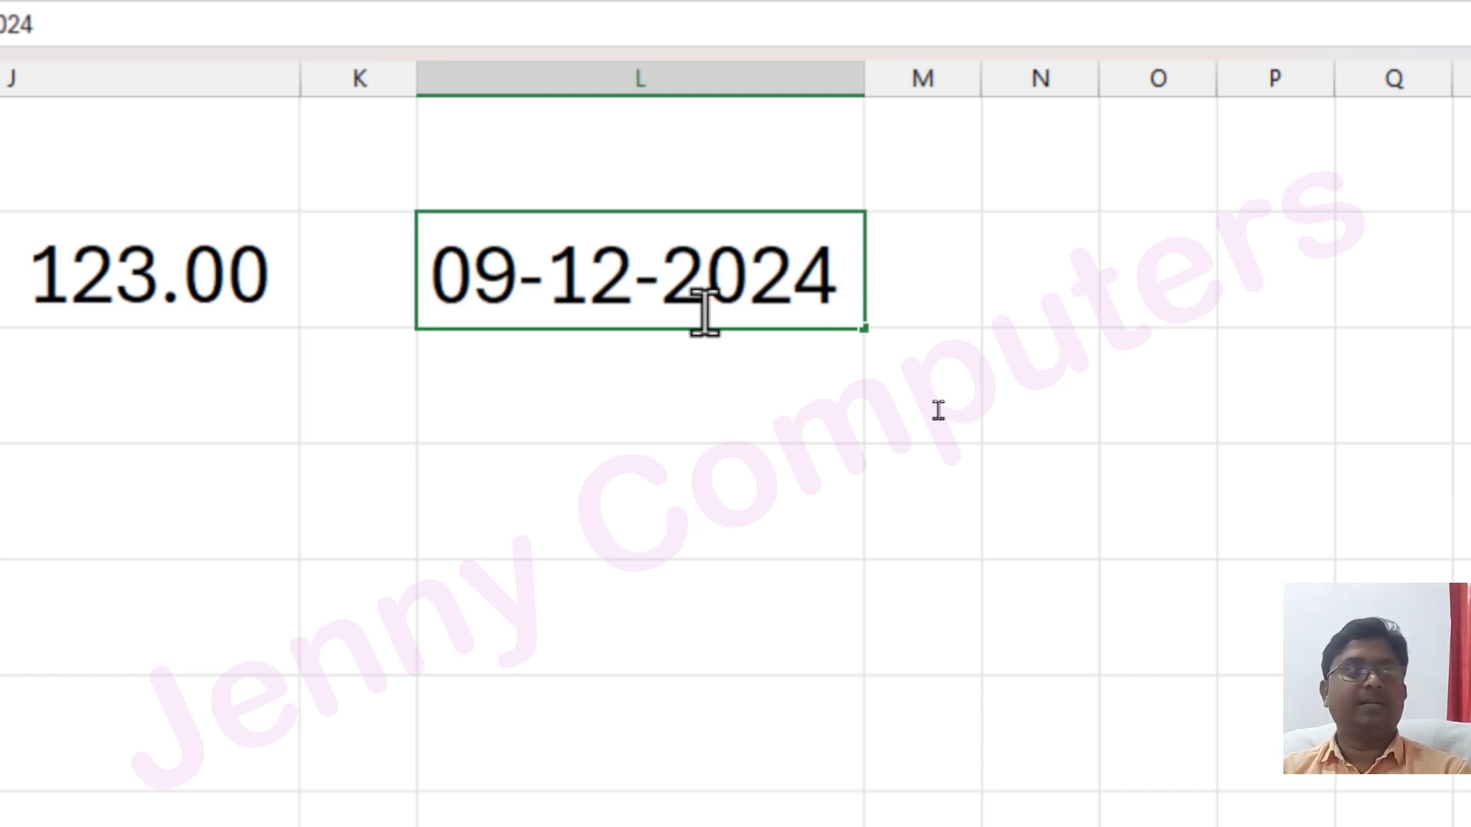
{"action": "key", "text": "Return"}
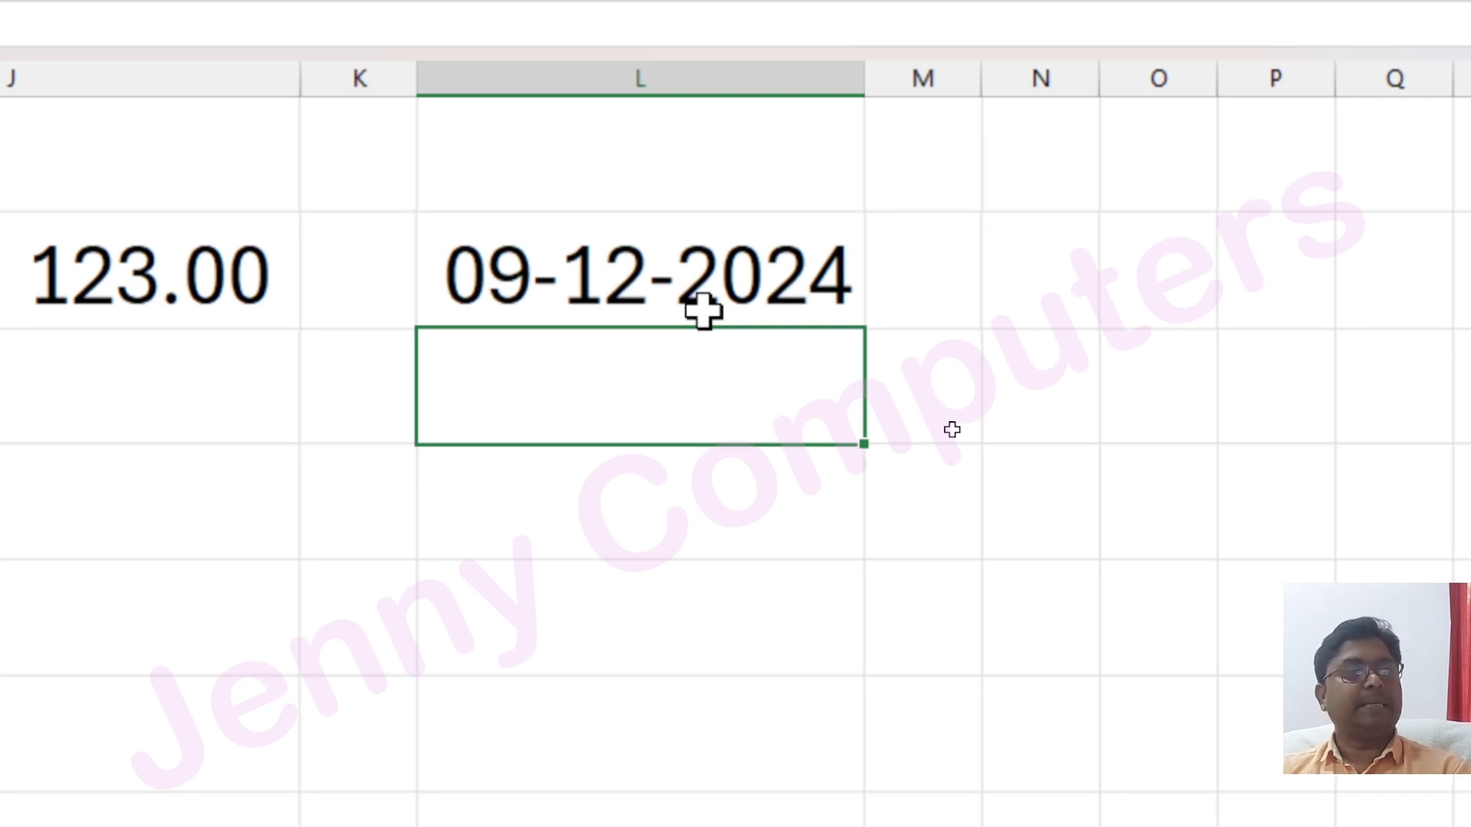
Widen column L again and insert the current time 16:29 into L3
{"action": "left_click_drag", "start_coordinate": [865, 84], "coordinate": [1065, 136]}
{"action": "left_click_drag", "start_coordinate": [823, 136], "coordinate": [822, 138]}
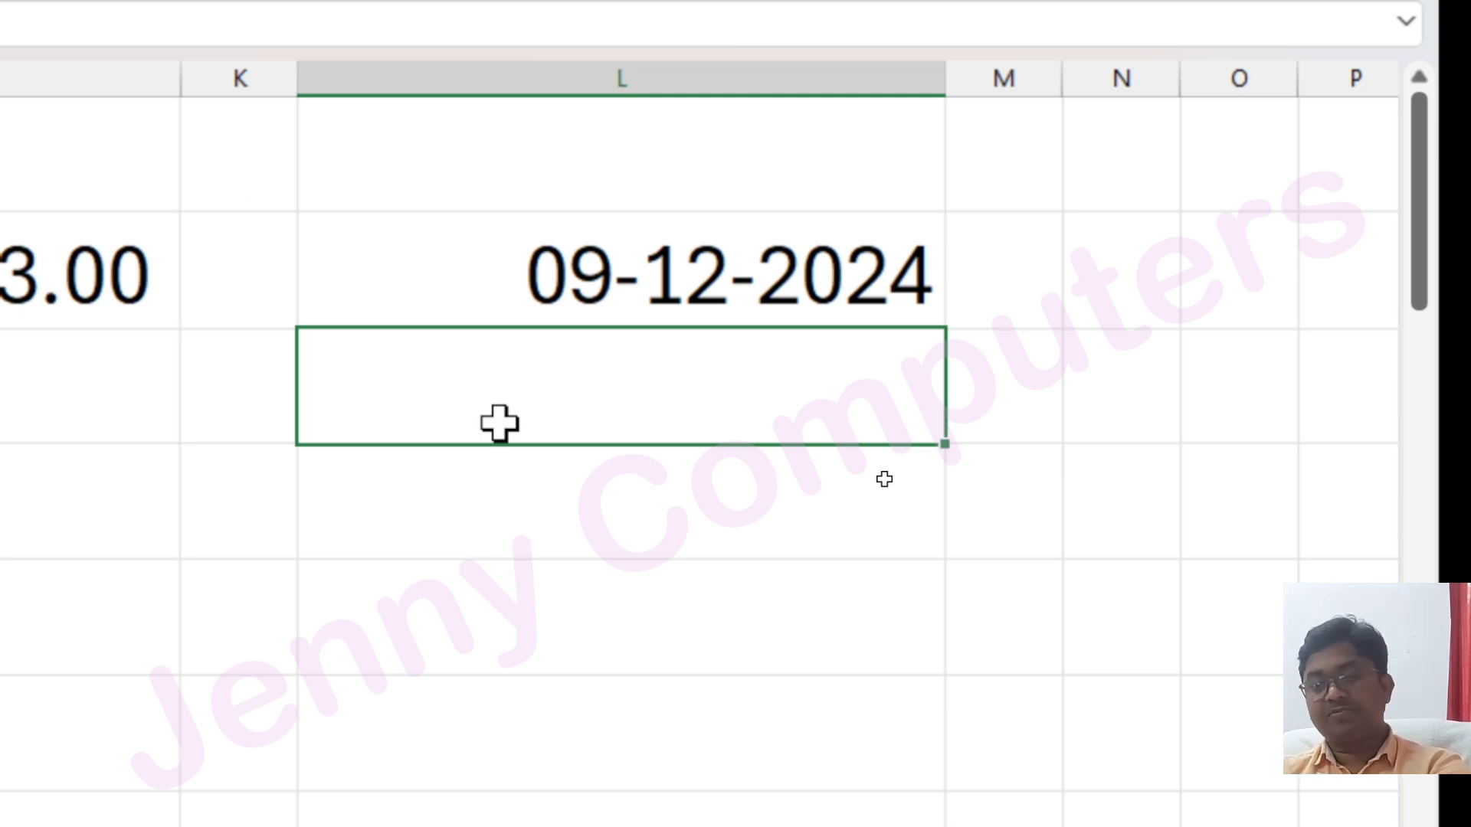
{"action": "key", "text": "ctrl+shift+semicolon"}
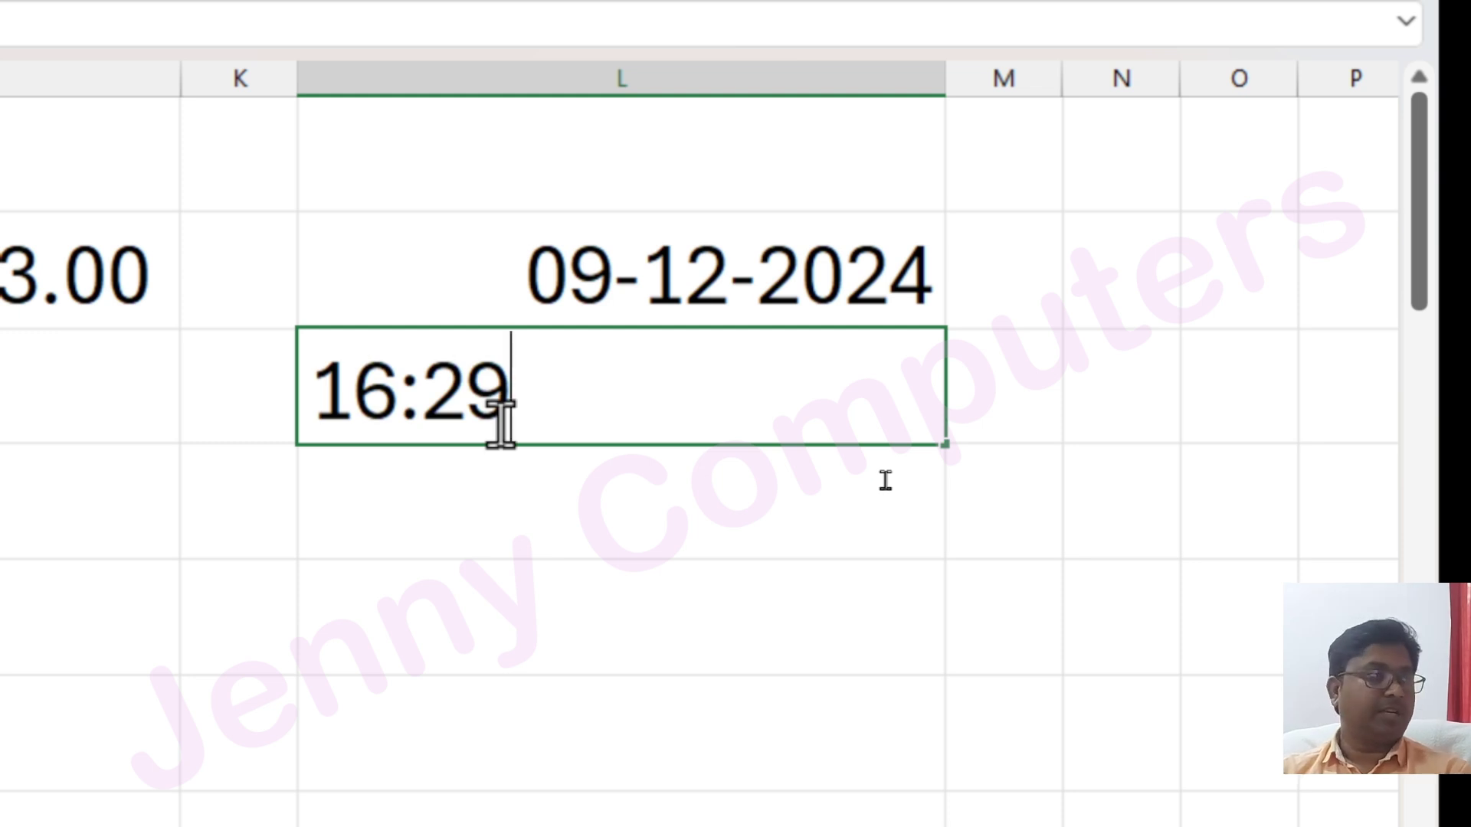
{"action": "key", "text": "Return"}
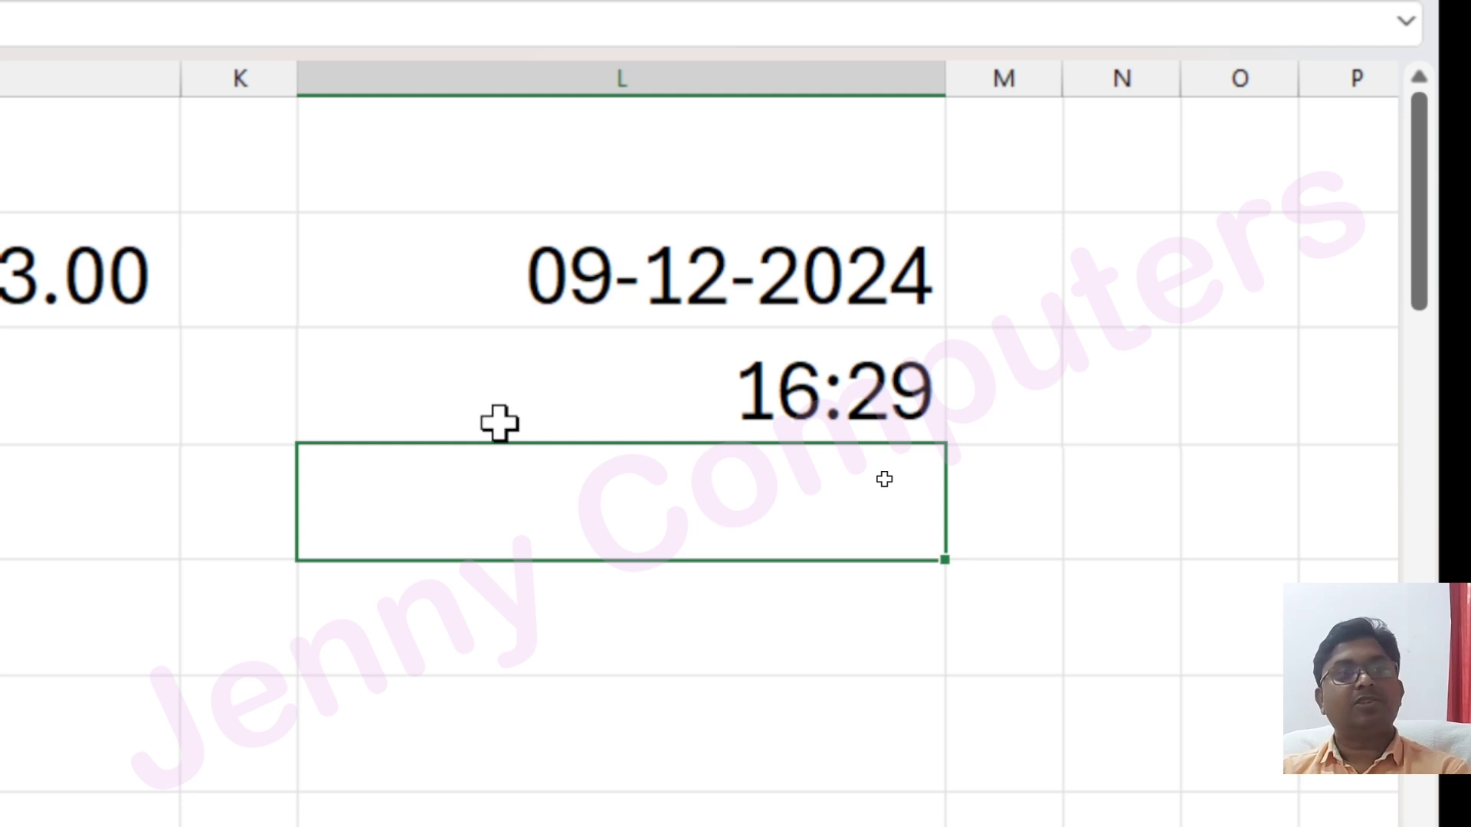
{"action": "key", "text": "Up"}
{"action": "key", "text": "Up"}
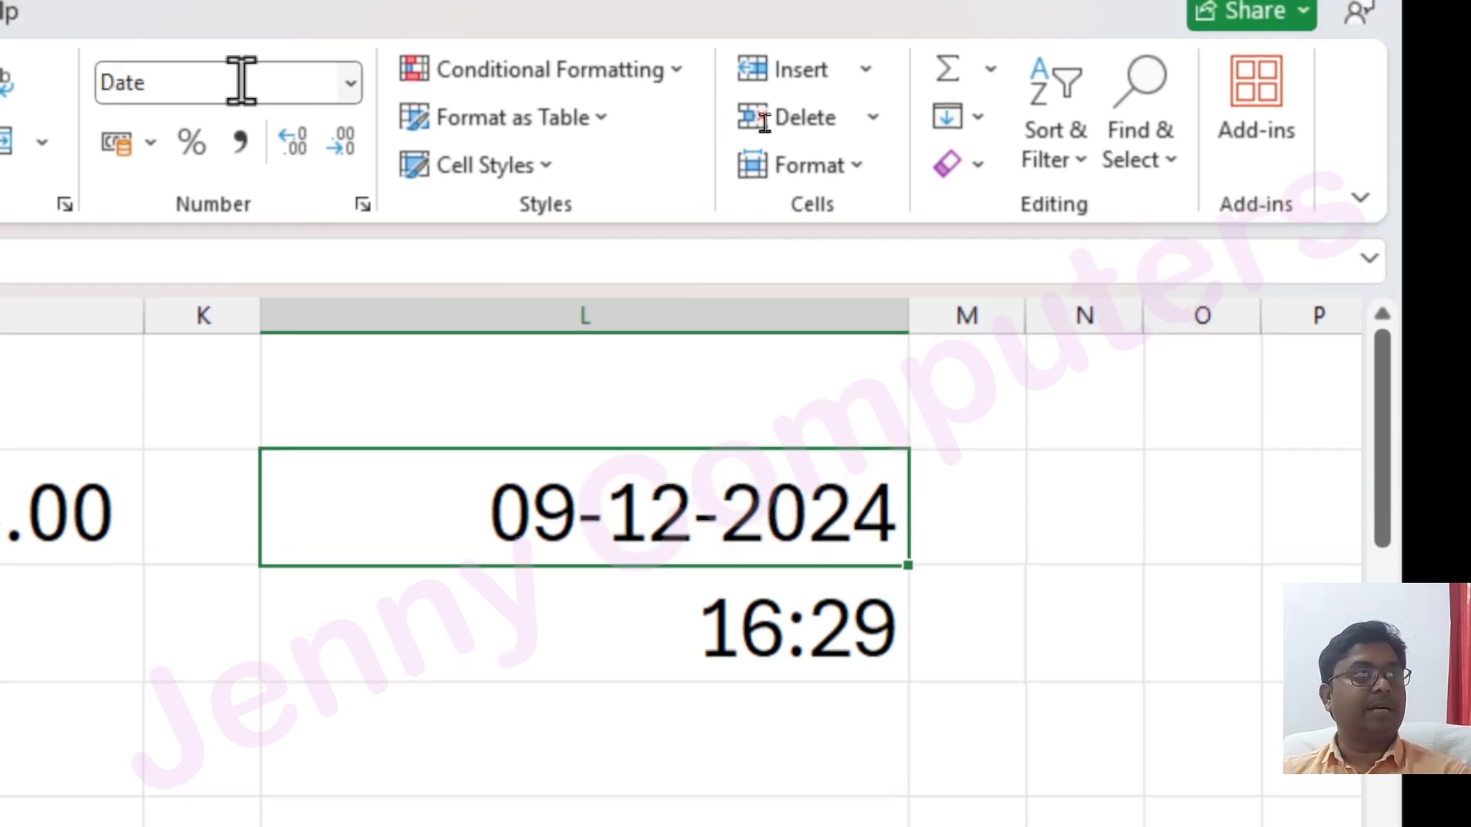
{"action": "left_click", "coordinate": [351, 83]}
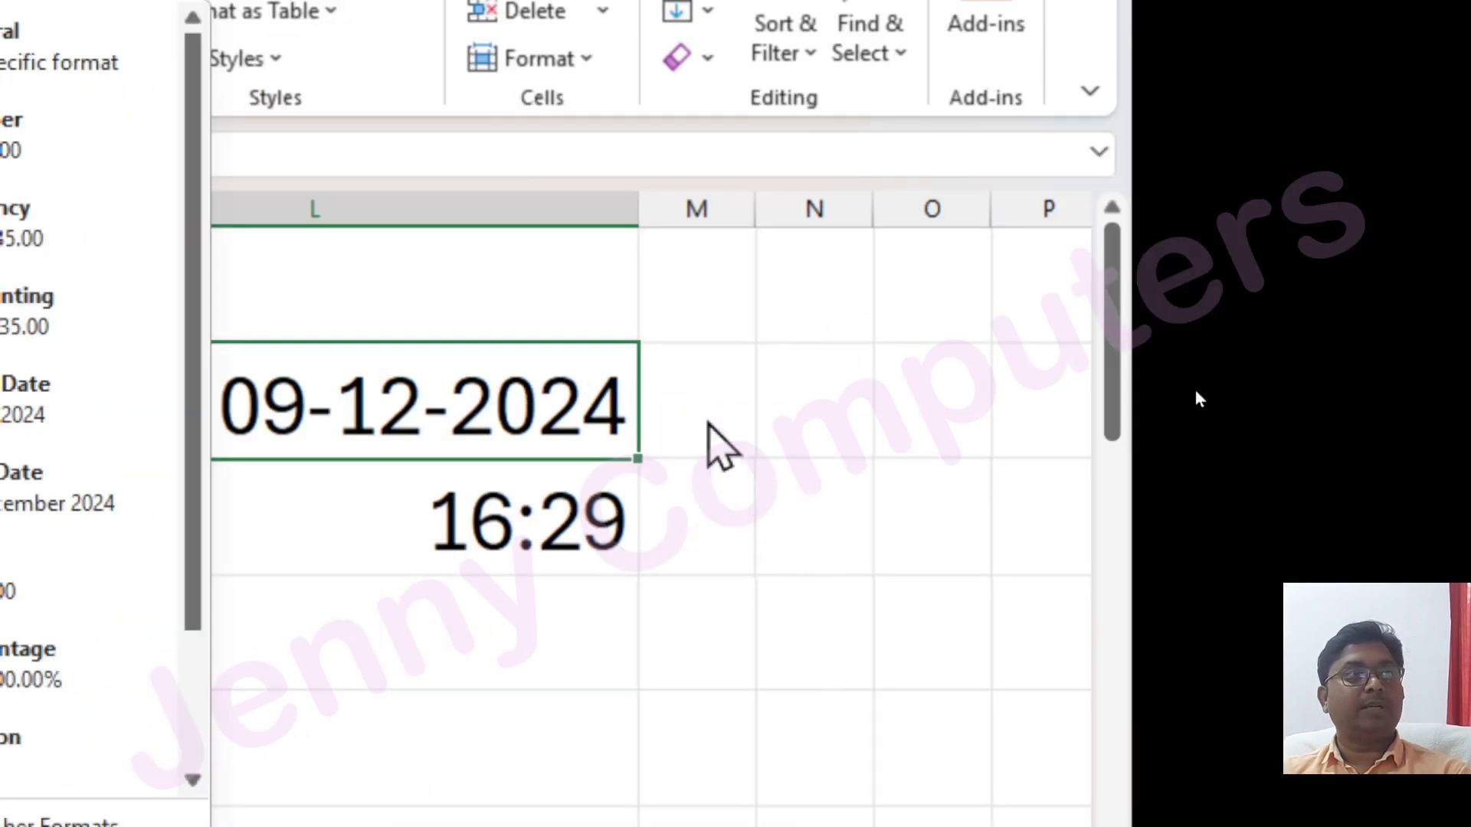
{"action": "left_click", "coordinate": [943, 474]}
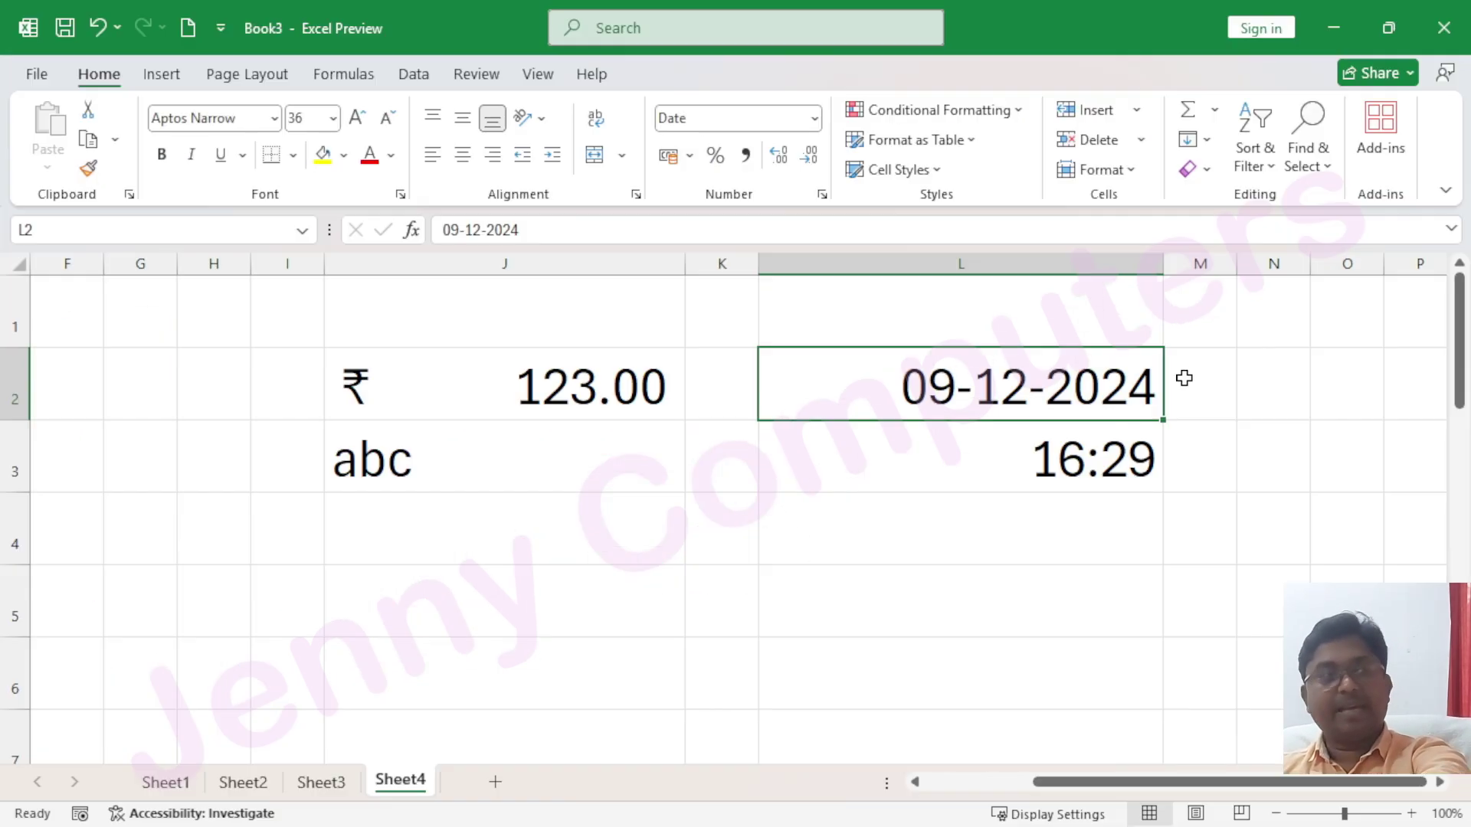
Enter the date 01-01-1900 in J4 and compare it with the date in L2
{"action": "left_click", "coordinate": [505, 535]}
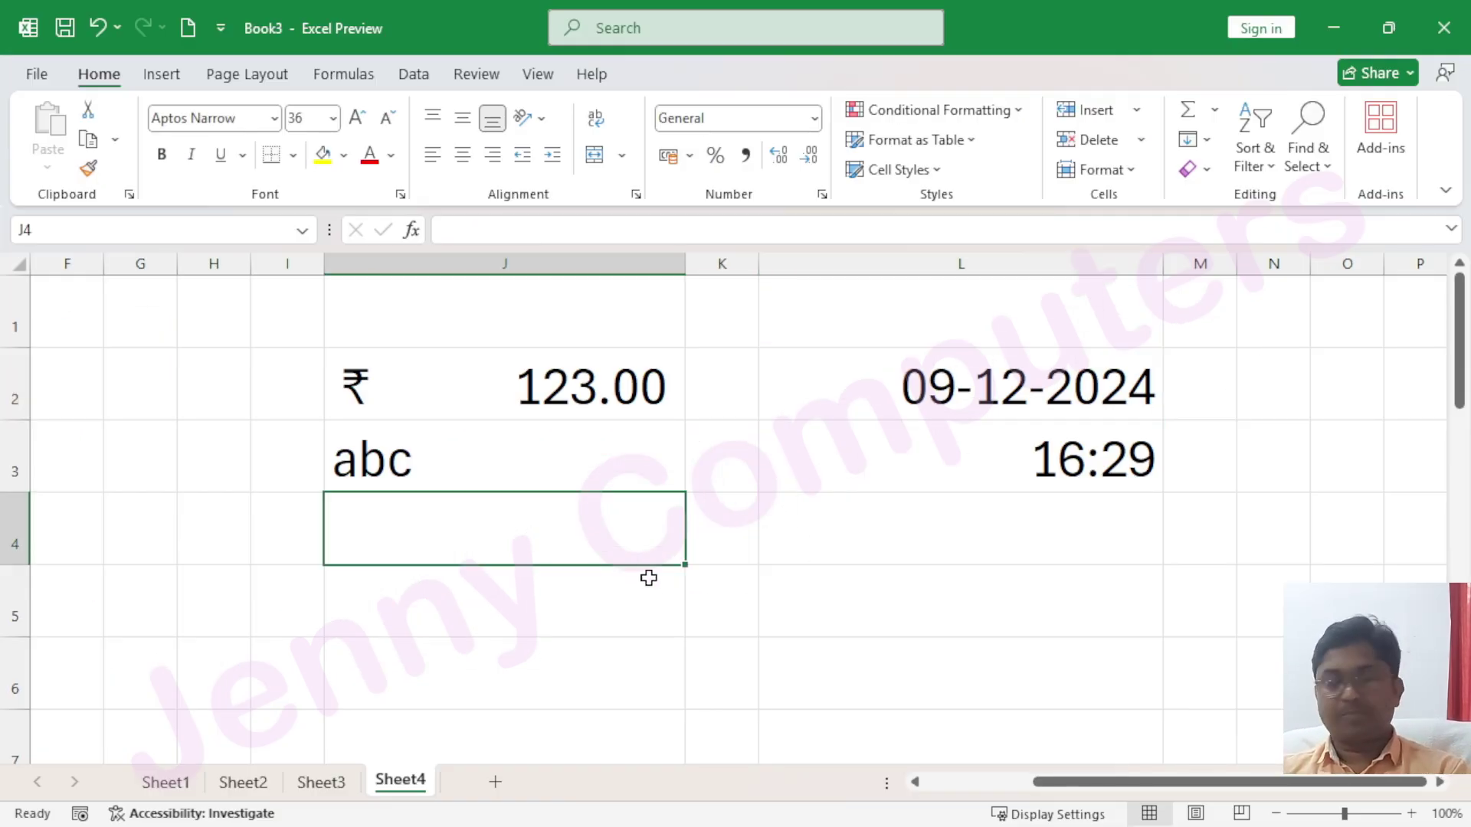
{"action": "type", "text": "01-01-1900"}
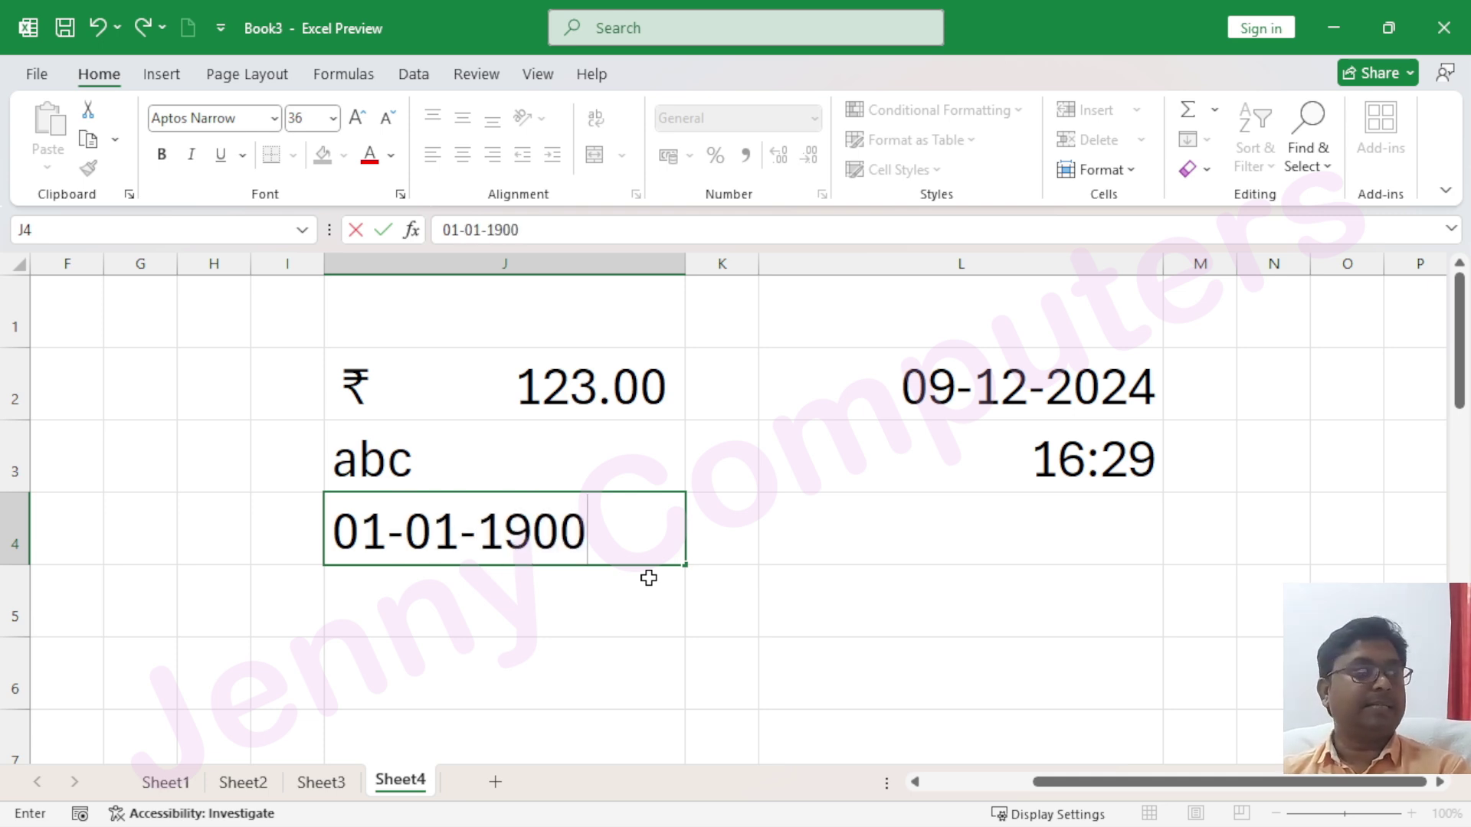
{"action": "key", "text": "Return"}
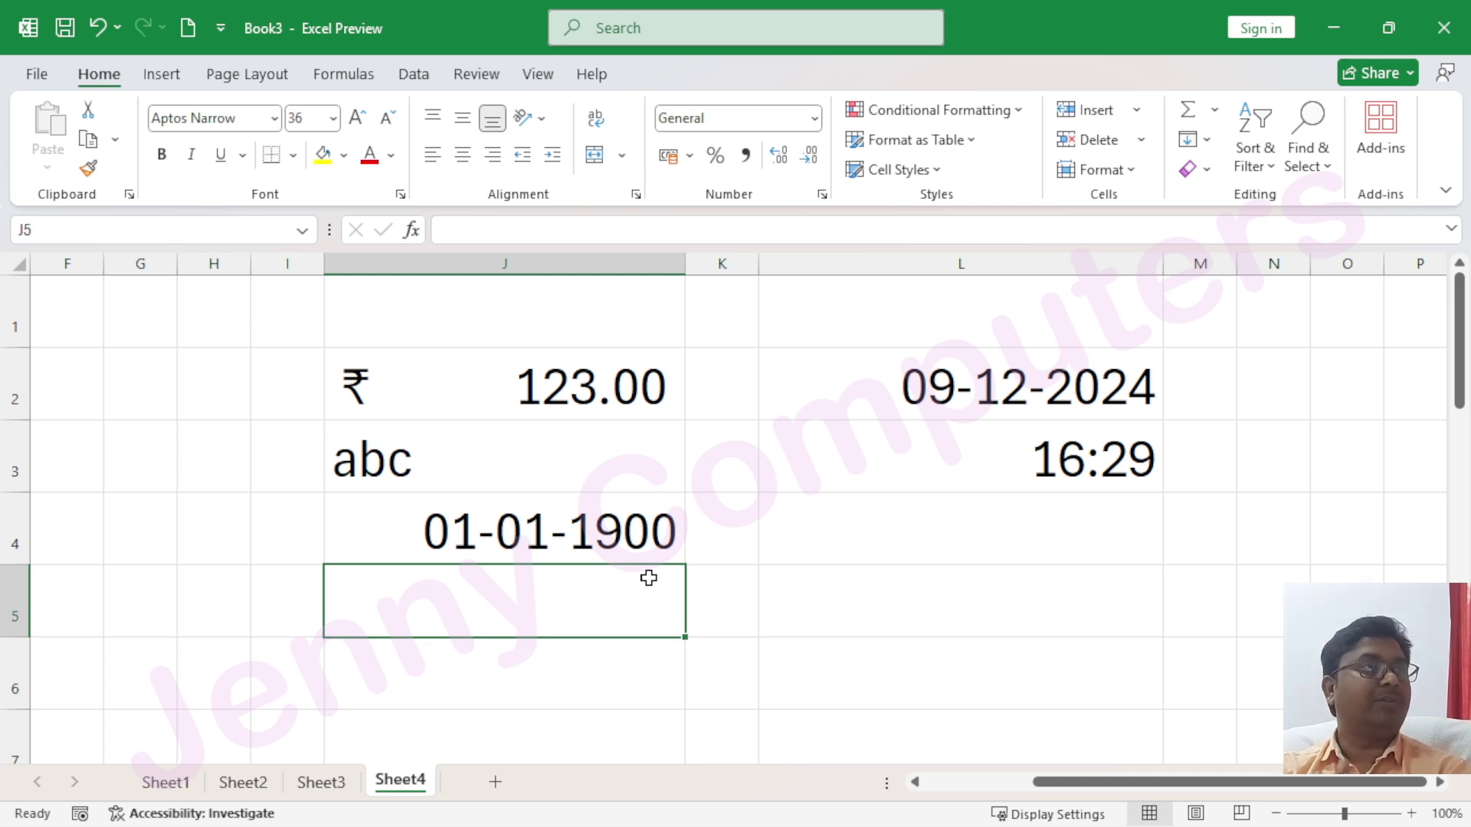
{"action": "left_click", "coordinate": [889, 391]}
{"action": "left_click", "coordinate": [551, 551]}
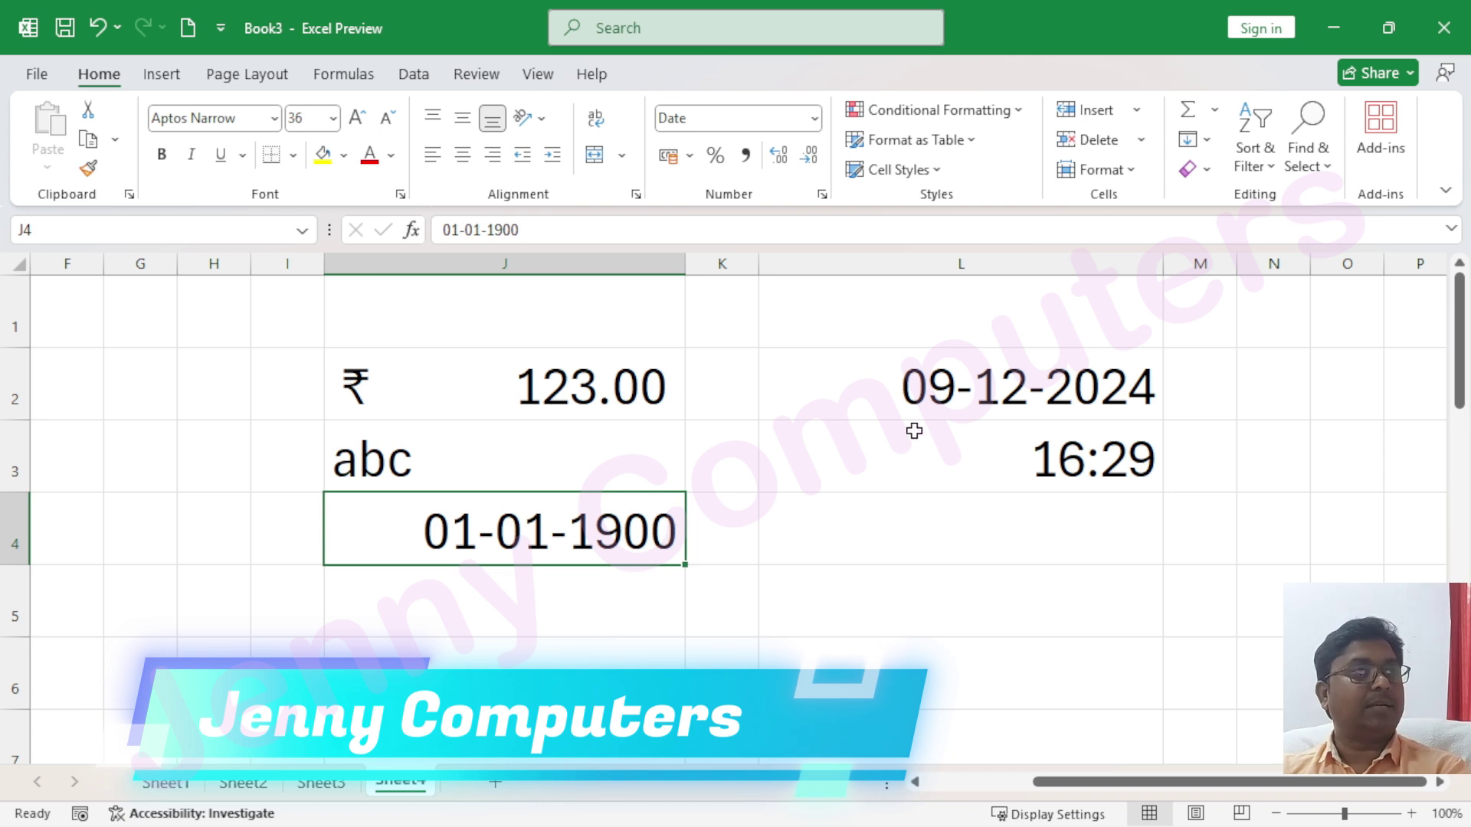
{"action": "left_click", "coordinate": [939, 400]}
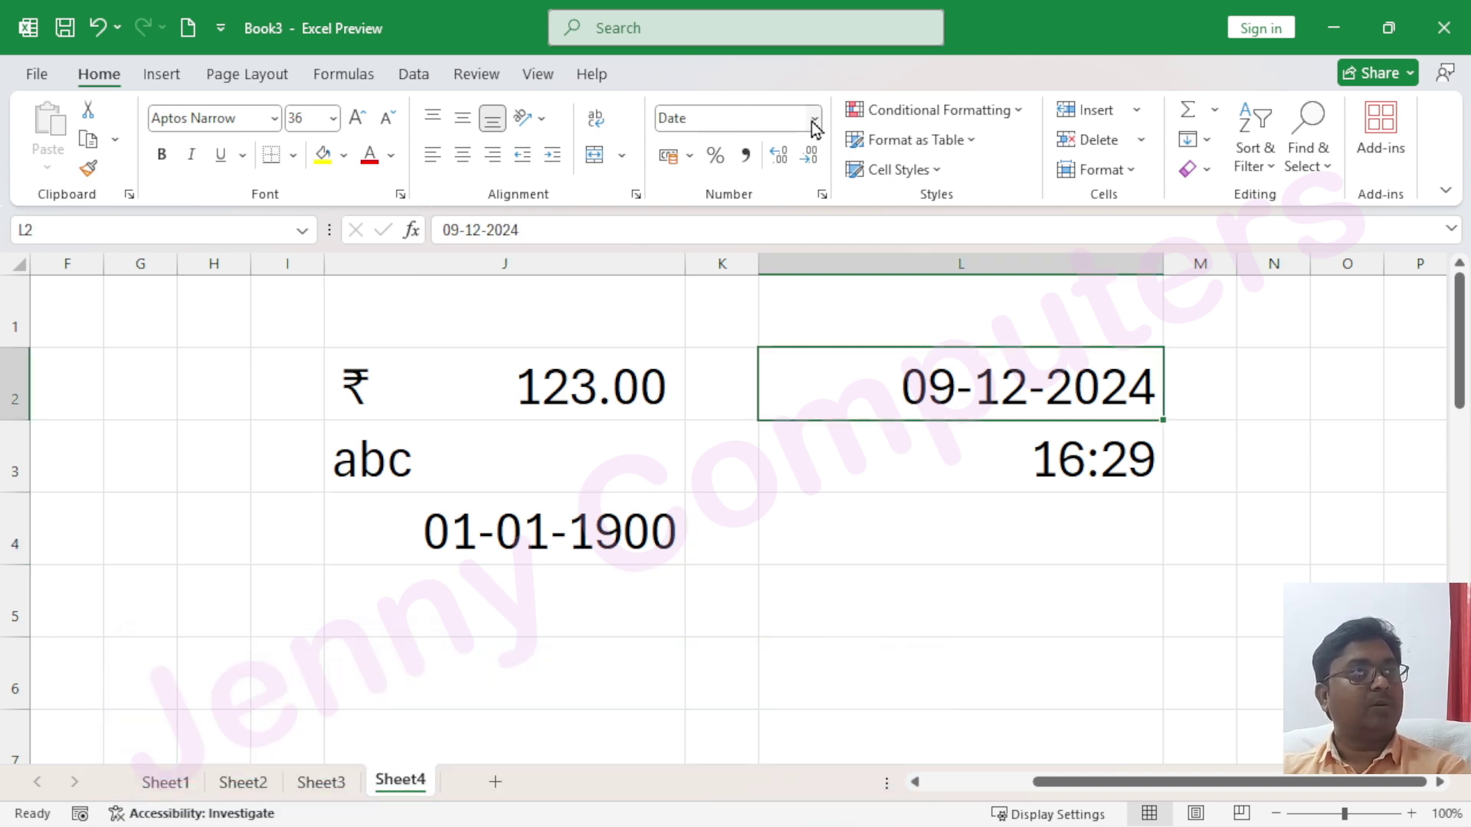
Open the Number Format list for the 09-12-2024 cell, previewing it as 45635.00
{"action": "left_click", "coordinate": [814, 118]}
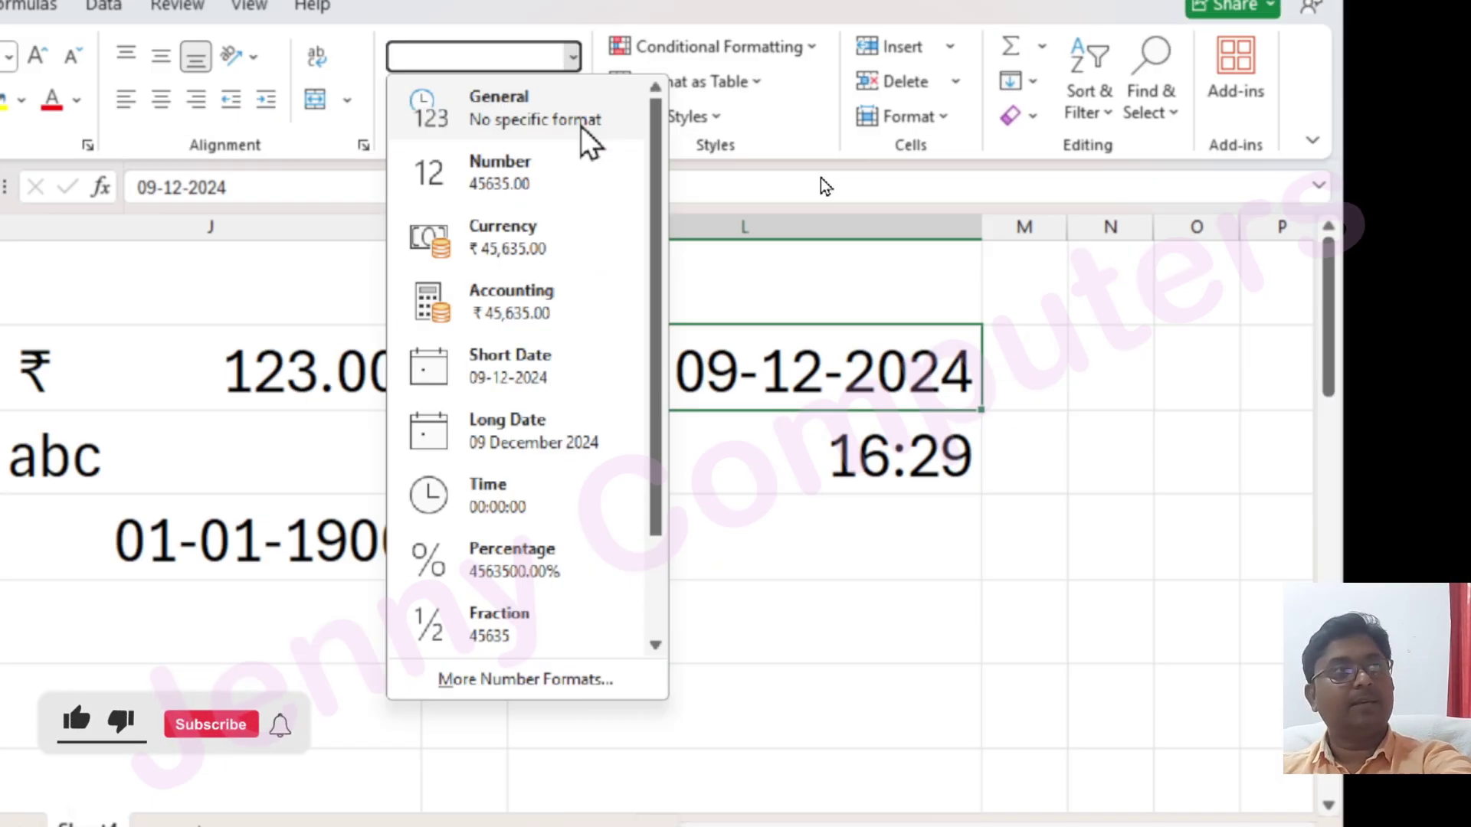
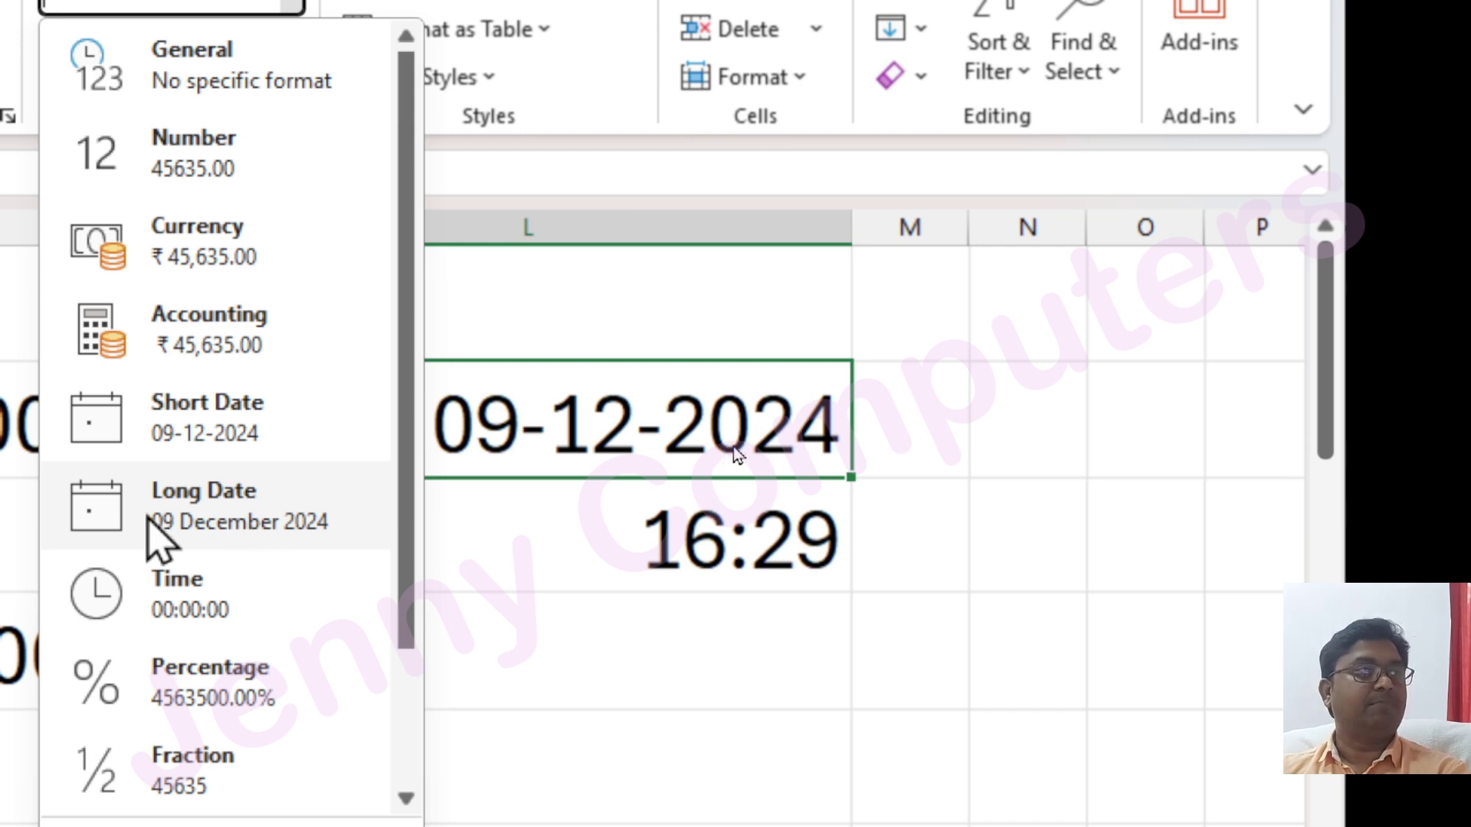
Apply Long Date to L2 and widen column L so 09 December 2024 fits
{"action": "left_click", "coordinate": [261, 532]}
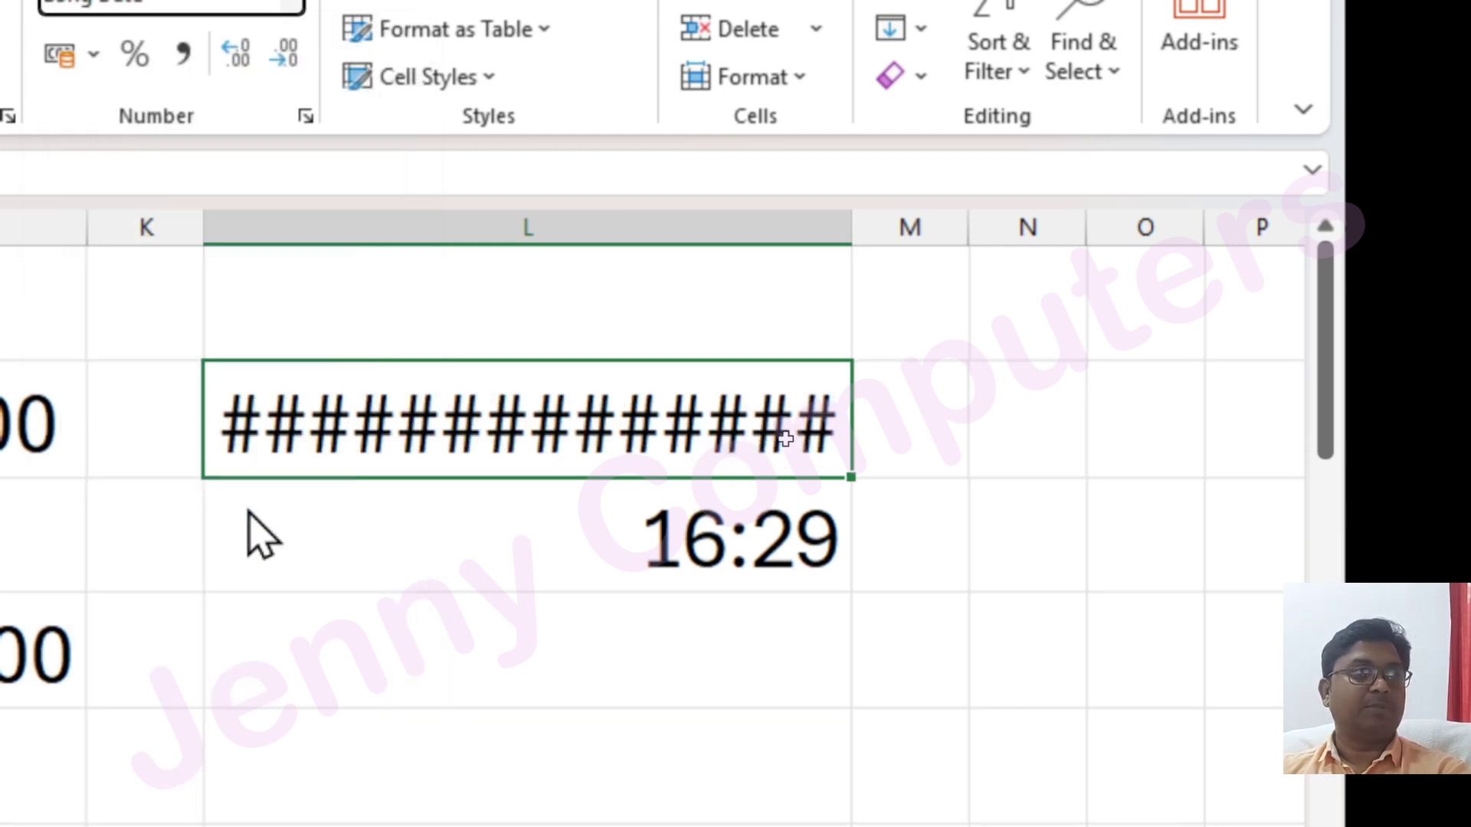
{"action": "mouse_move", "coordinate": [599, 431]}
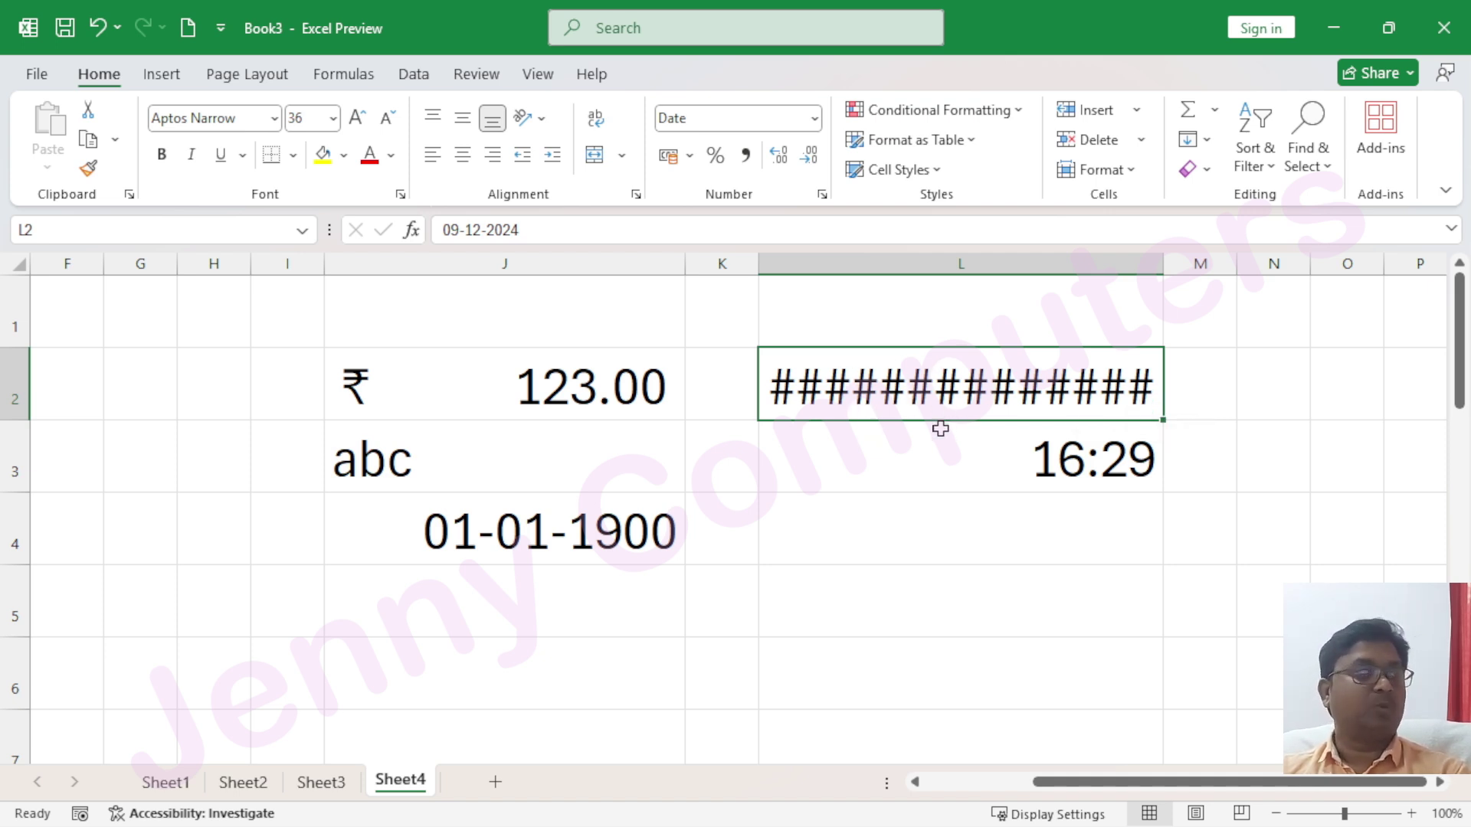
{"action": "left_click_drag", "start_coordinate": [1163, 266], "coordinate": [1242, 269]}
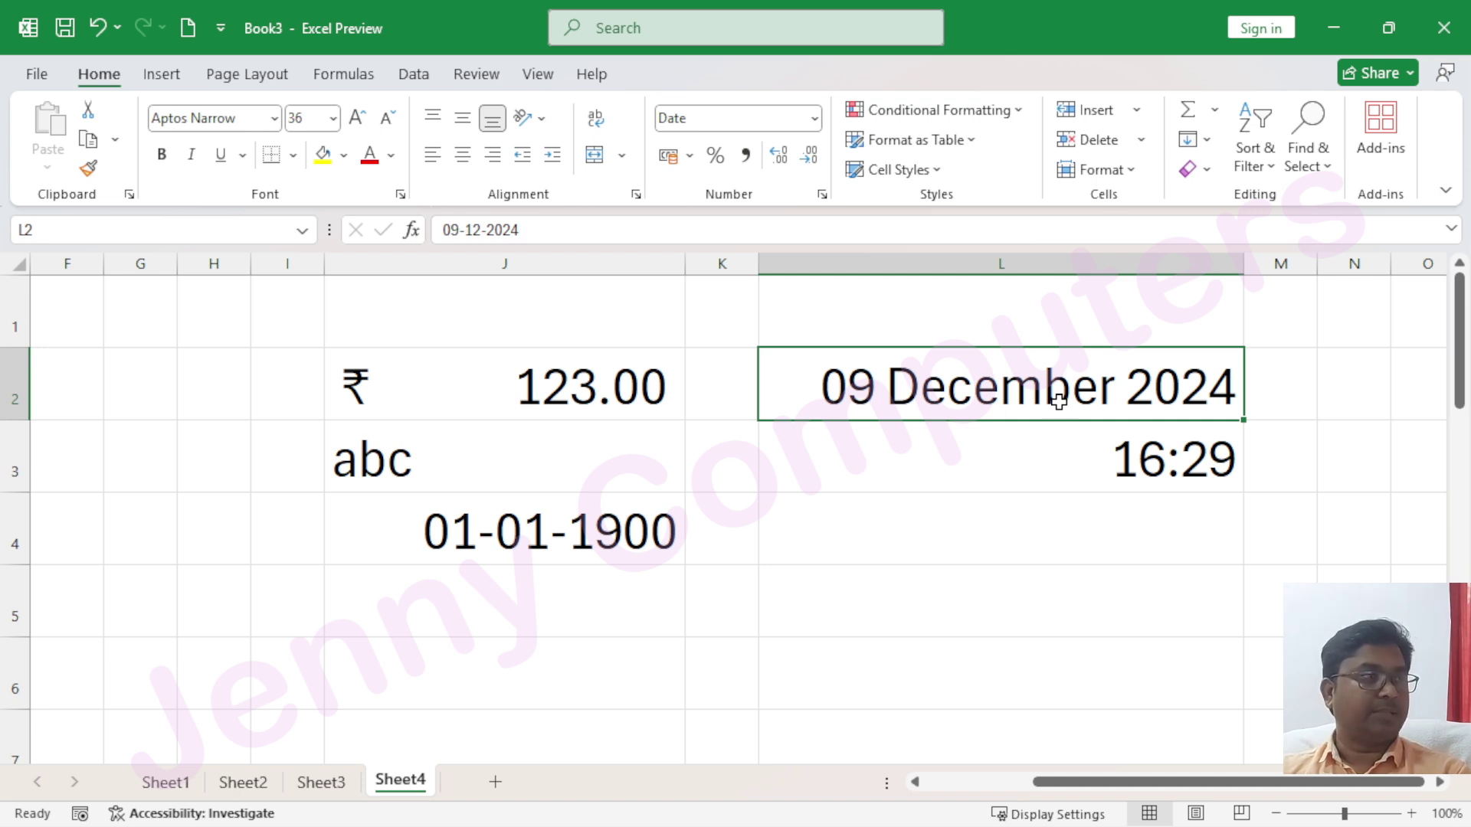
{"action": "left_click", "coordinate": [815, 120]}
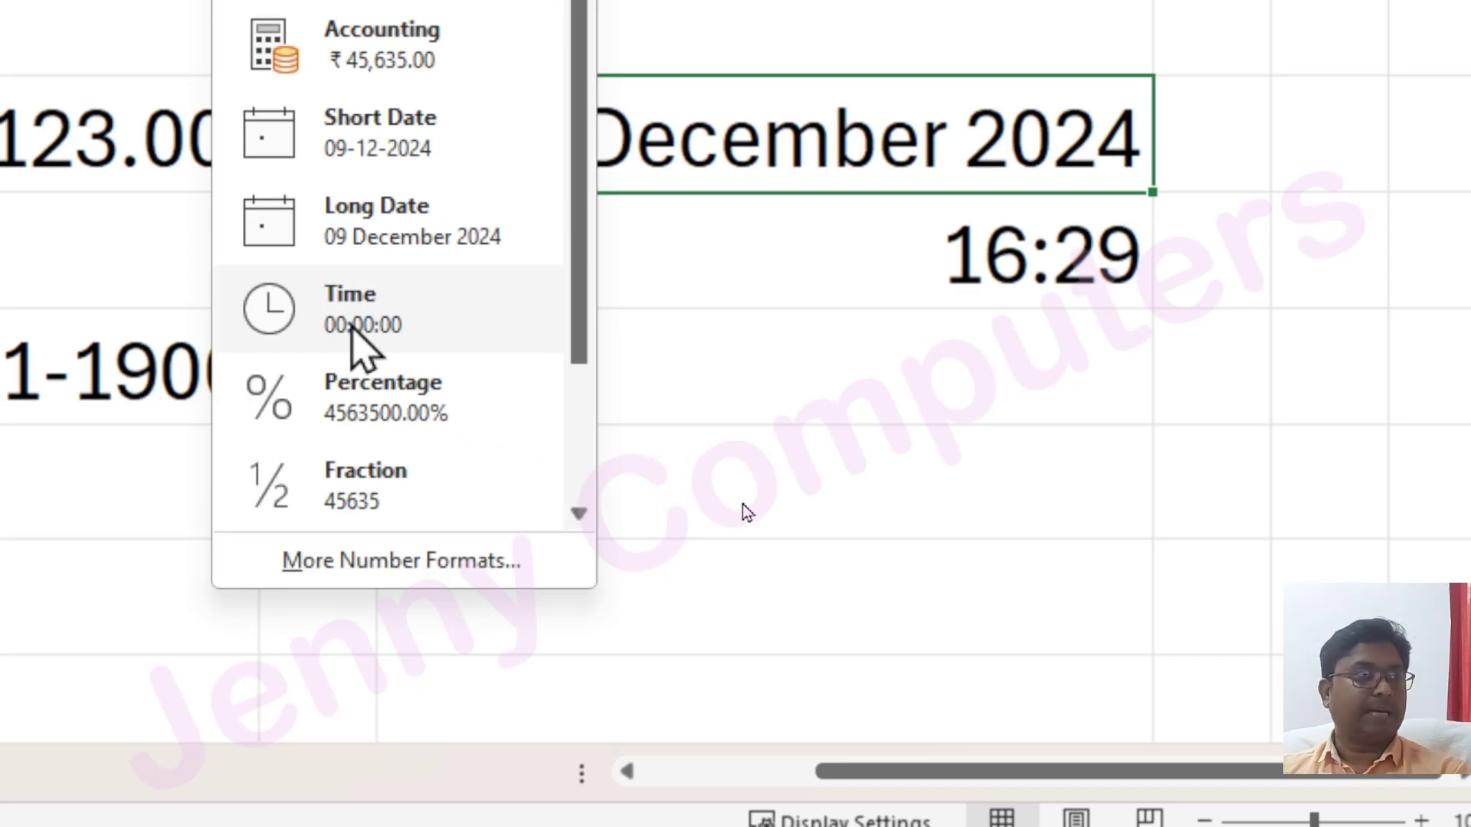
{"action": "left_click", "coordinate": [847, 329]}
{"action": "left_click", "coordinate": [806, 254]}
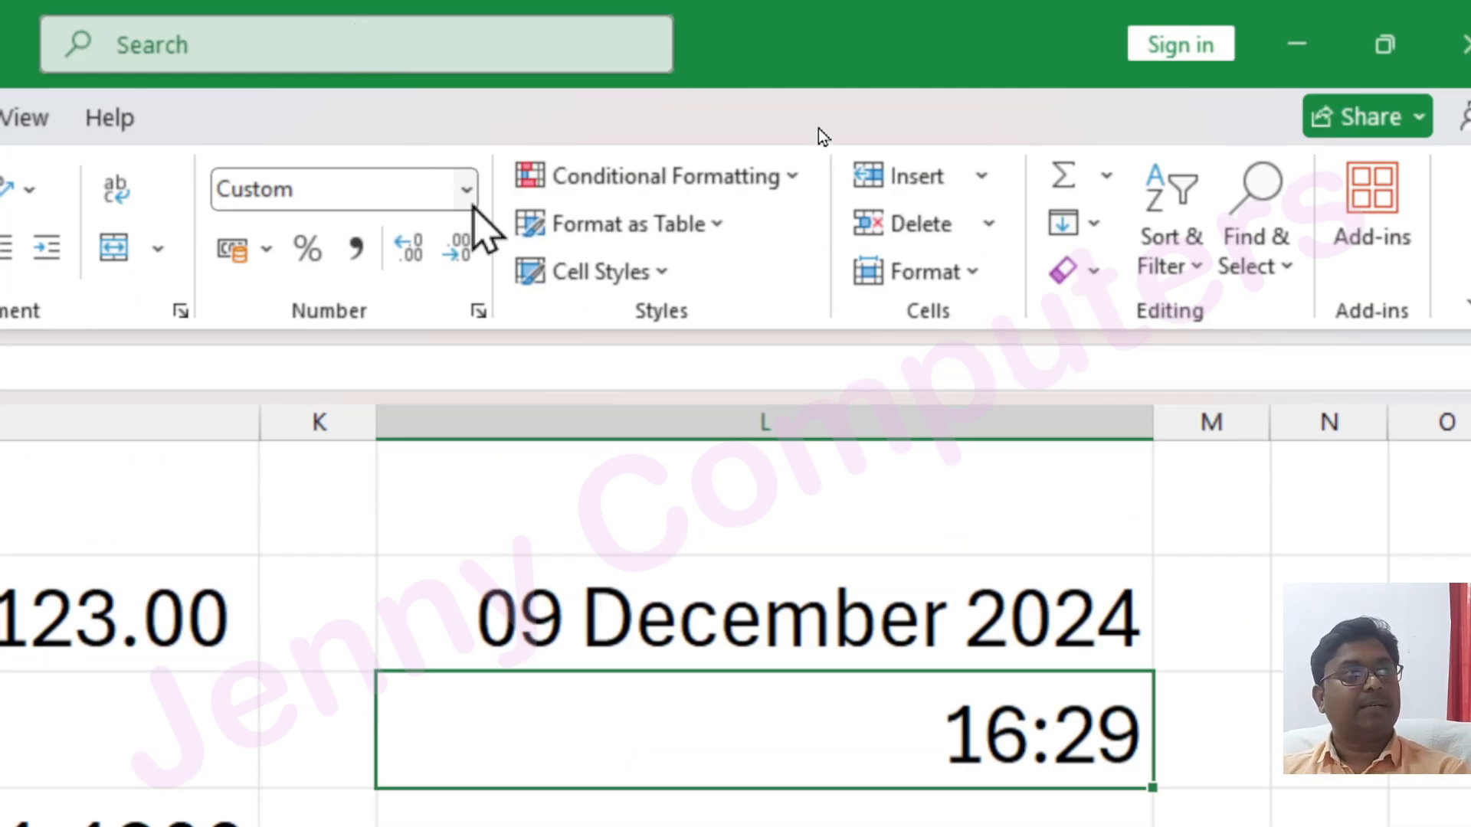
{"action": "left_click", "coordinate": [466, 192]}
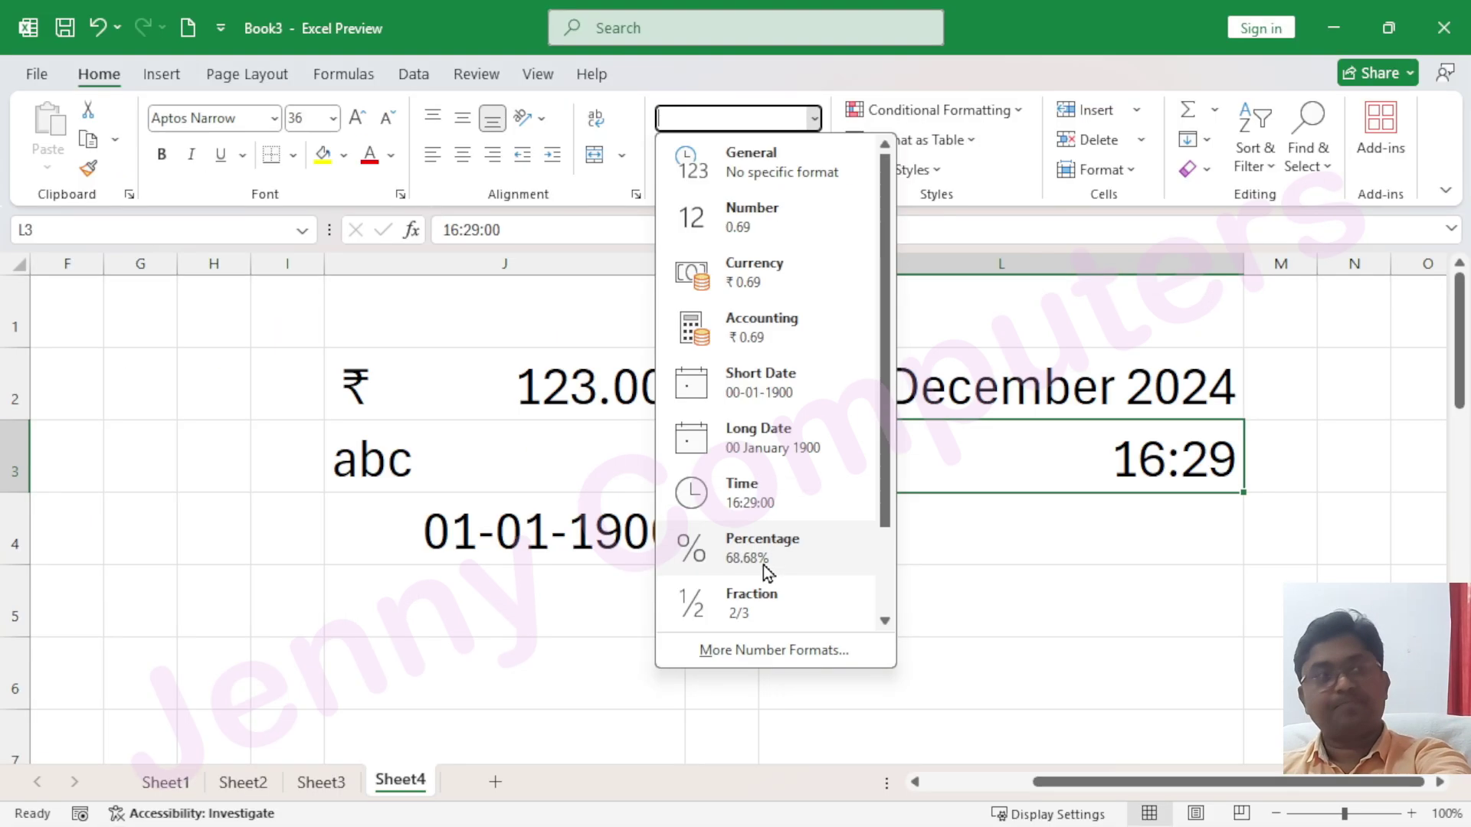
{"action": "left_click", "coordinate": [526, 463]}
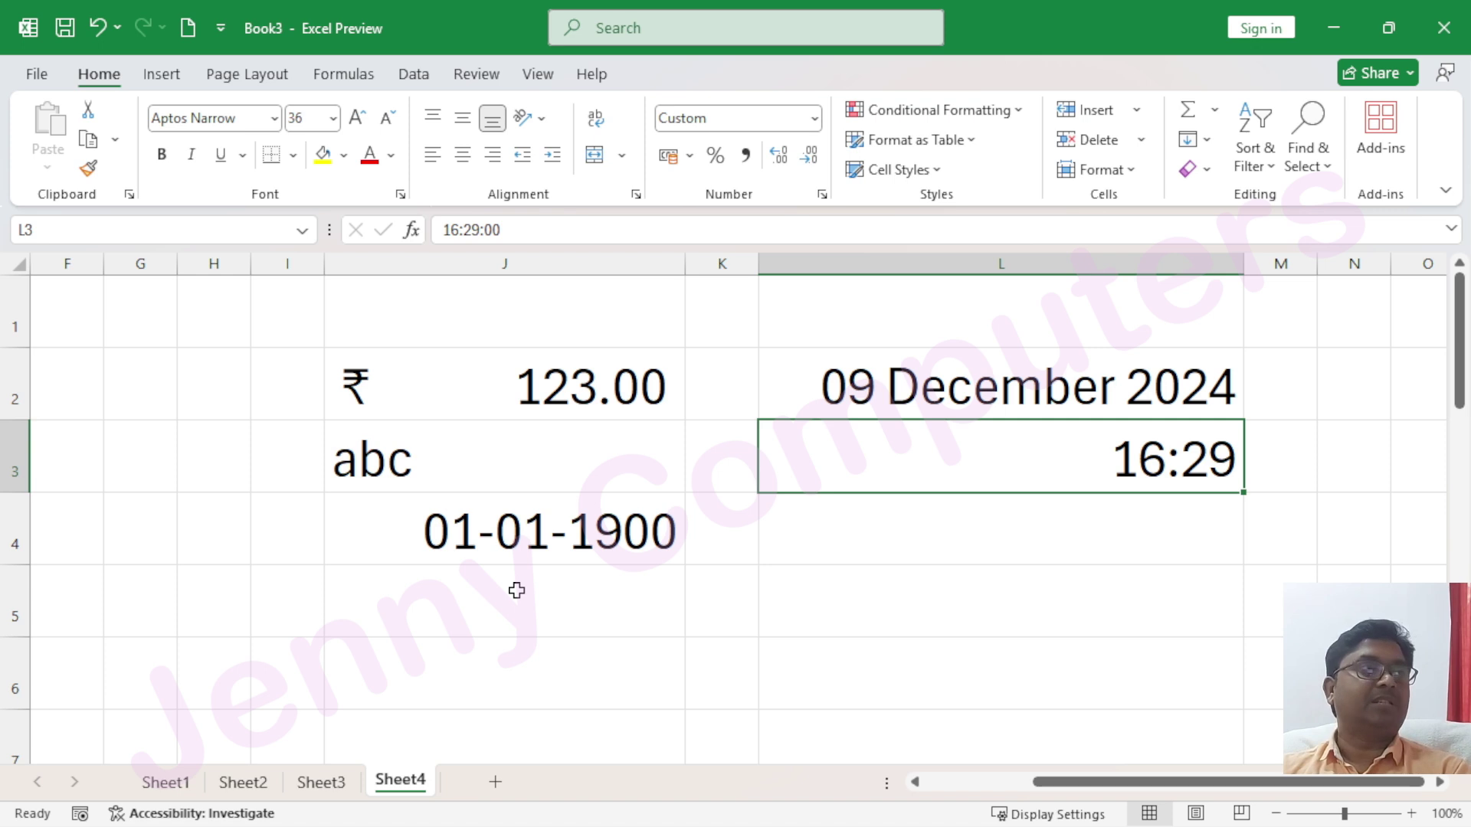
Enter 45 in J8 formatted as Percentage (4500.00%), then select L8:L11 for formatting
{"action": "scroll", "coordinate": [527, 585], "scroll_direction": "down", "scroll_amount": 2}
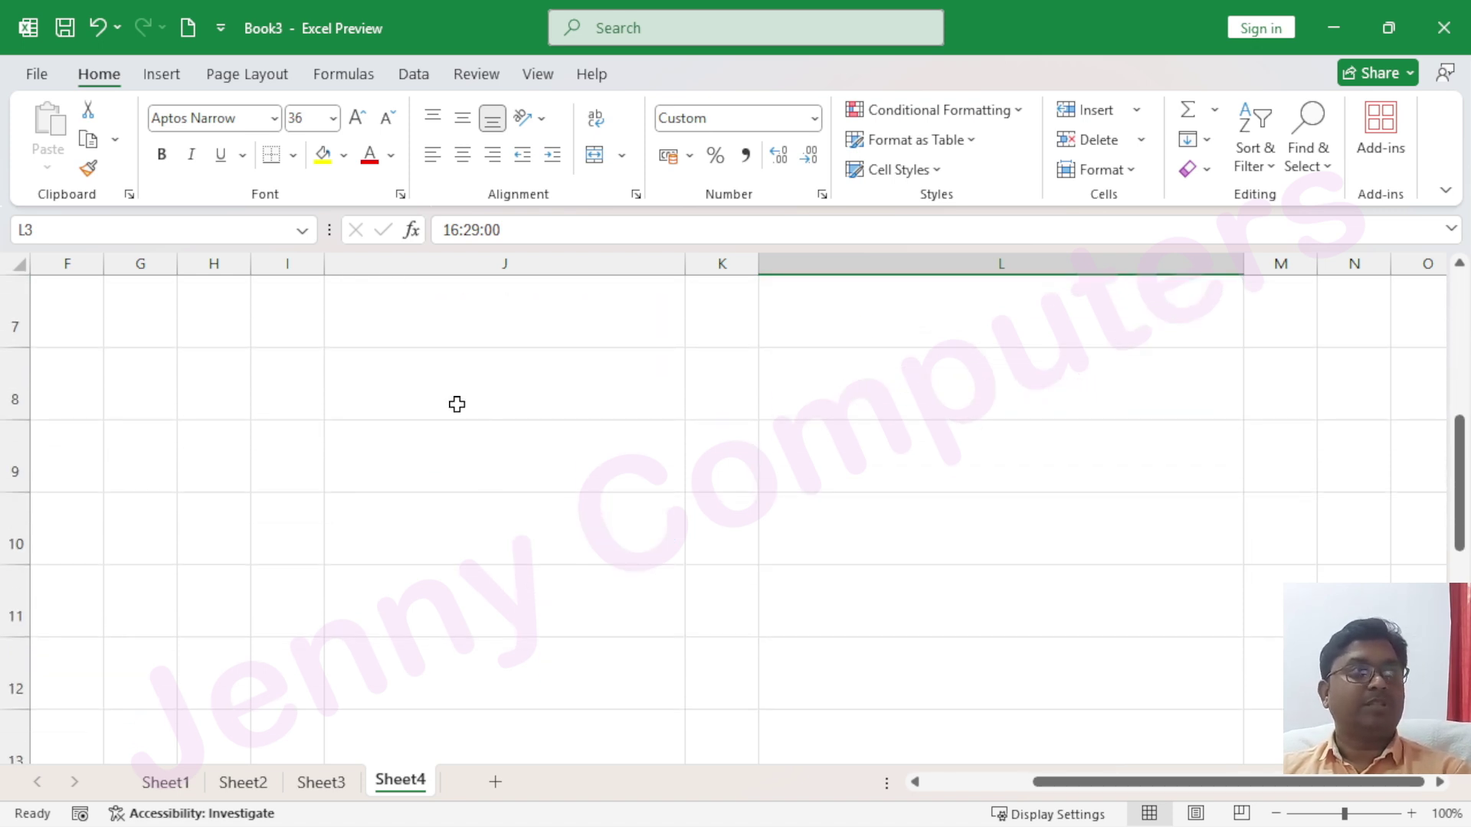
{"action": "left_click", "coordinate": [444, 382]}
{"action": "type", "text": "45"}
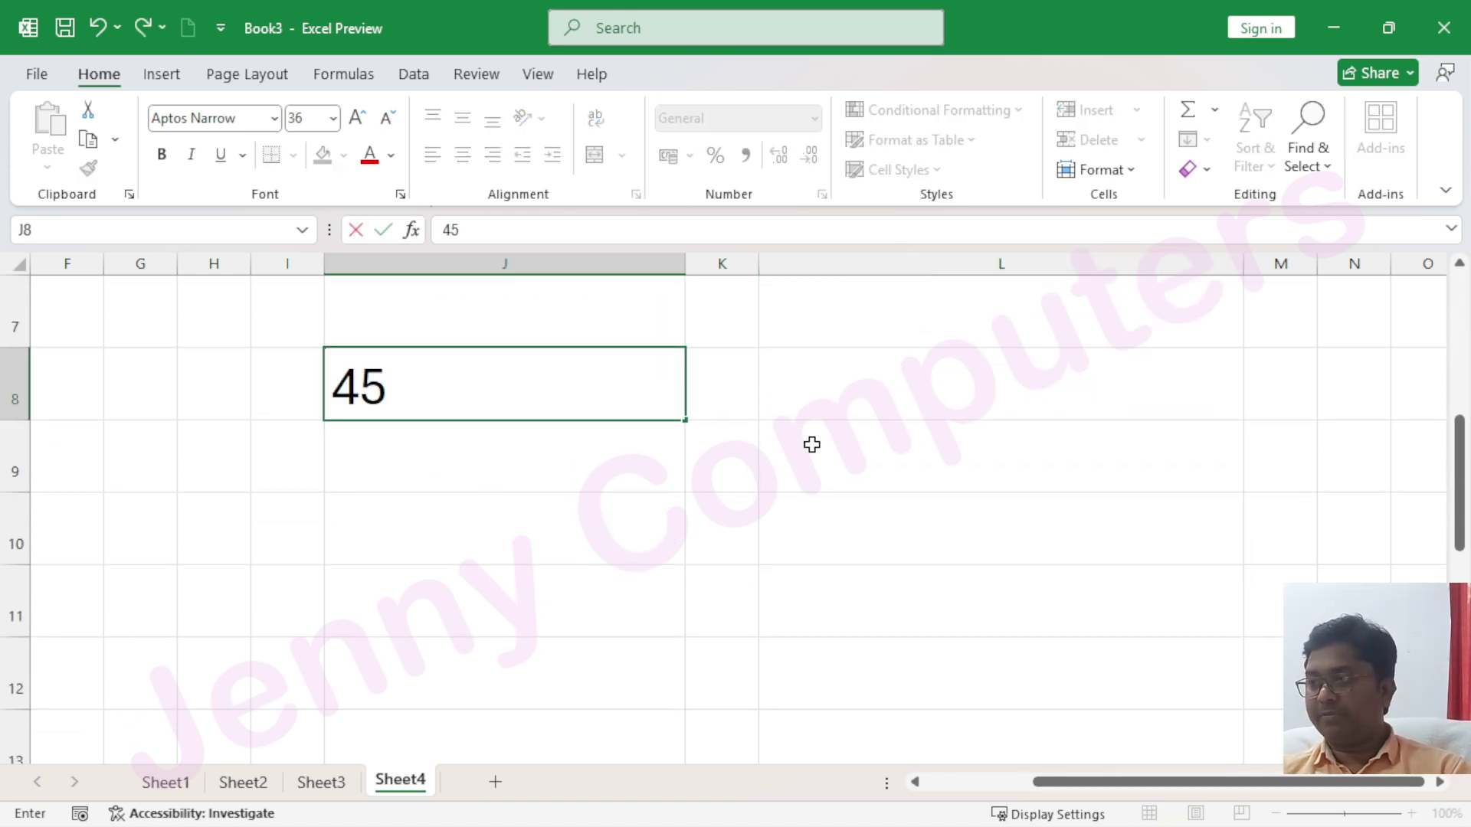
{"action": "key", "text": "Return"}
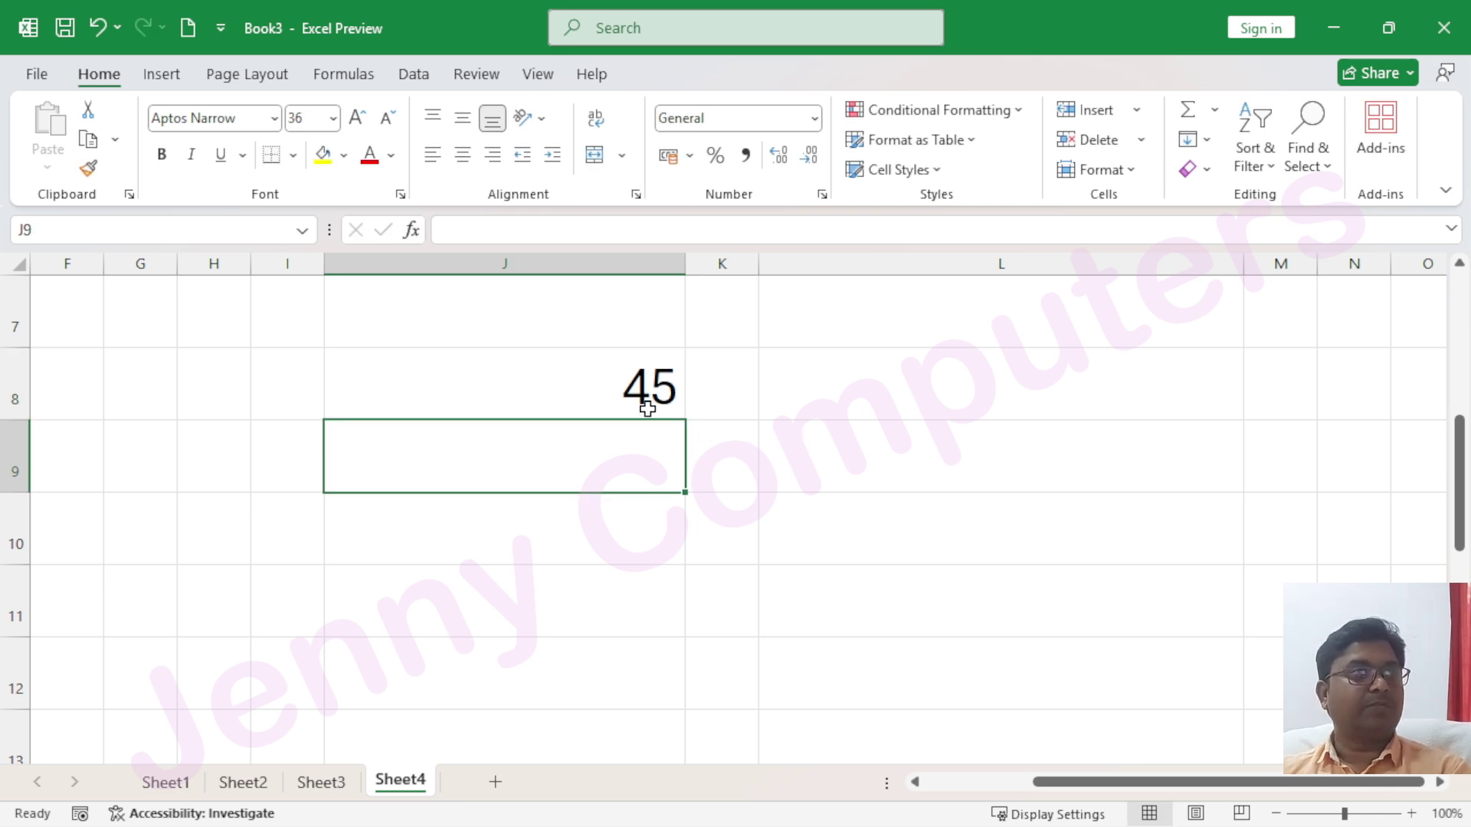
{"action": "left_click", "coordinate": [630, 390]}
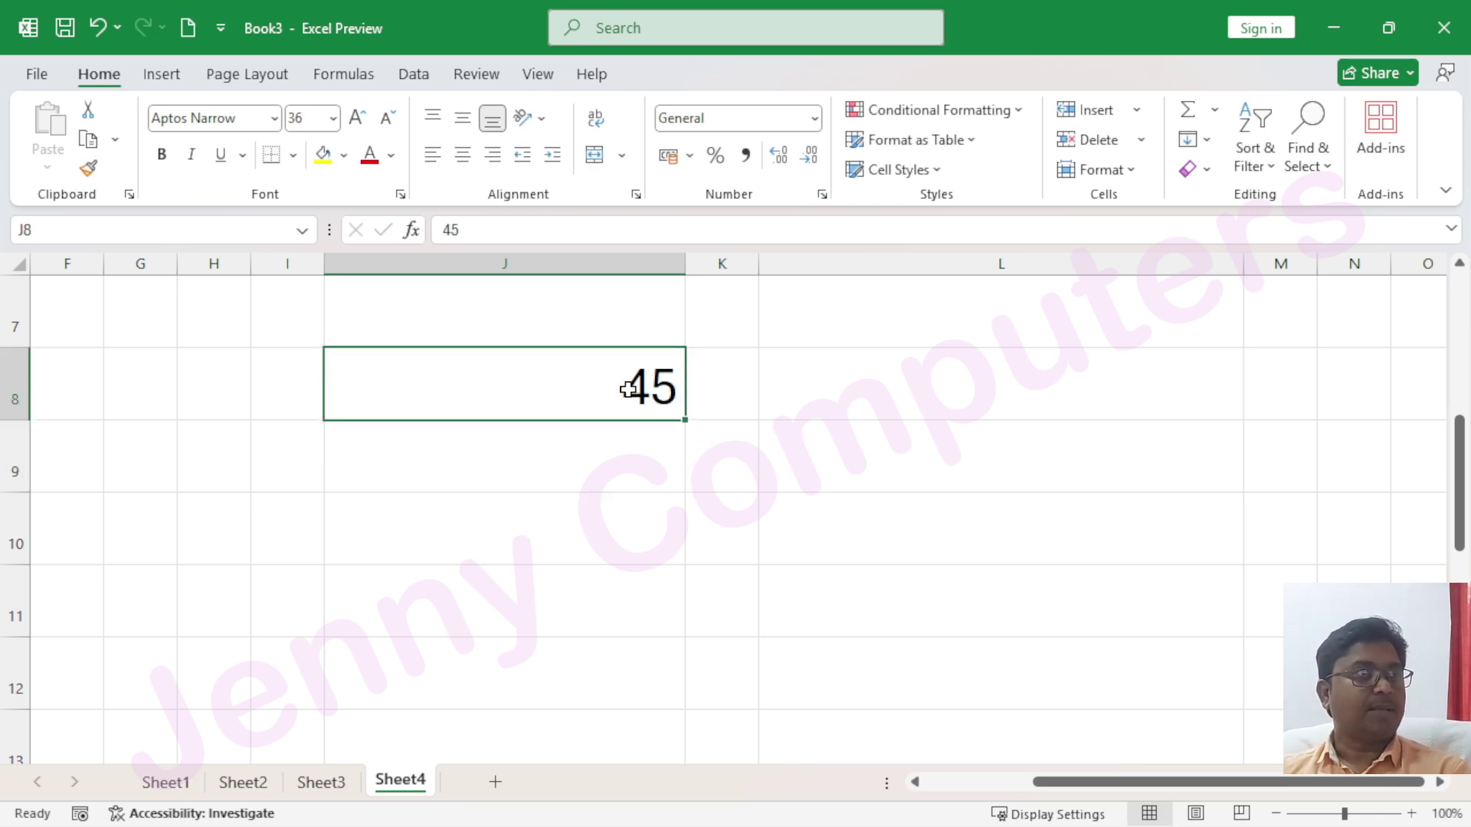
{"action": "left_click", "coordinate": [818, 122]}
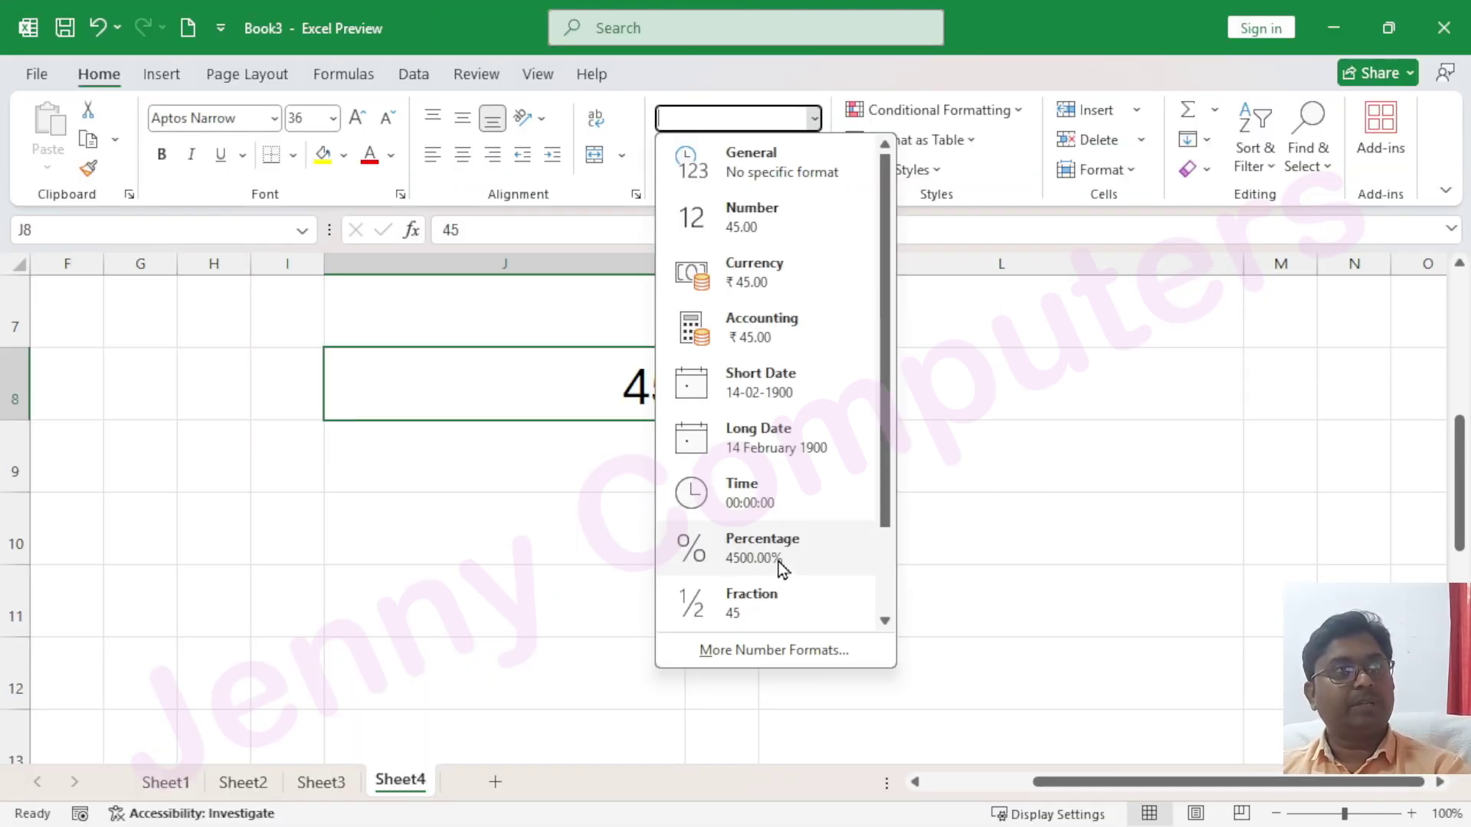
{"action": "left_click", "coordinate": [479, 351]}
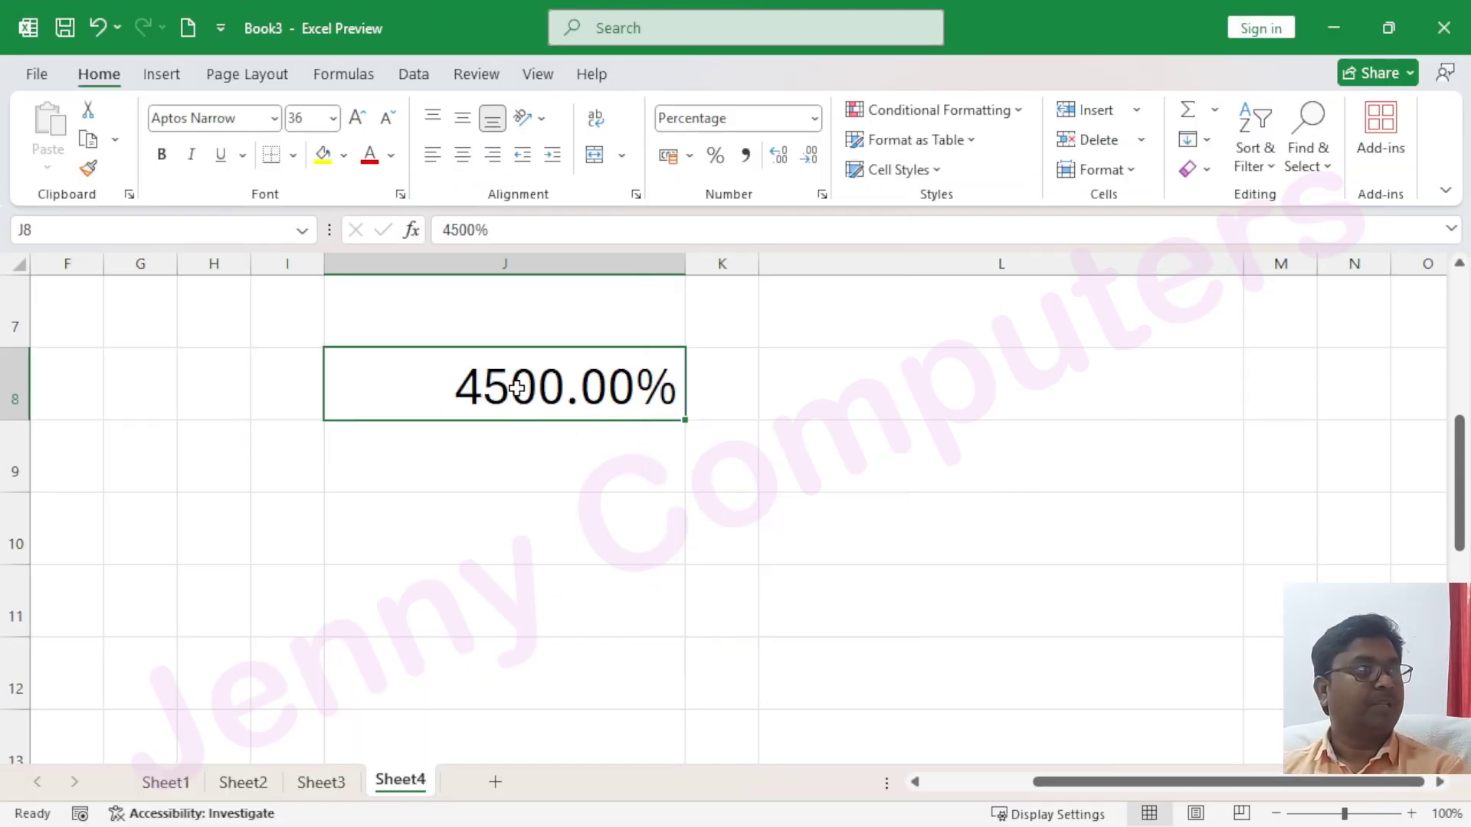
{"action": "left_click_drag", "start_coordinate": [846, 385], "coordinate": [887, 610]}
{"action": "left_click", "coordinate": [813, 121]}
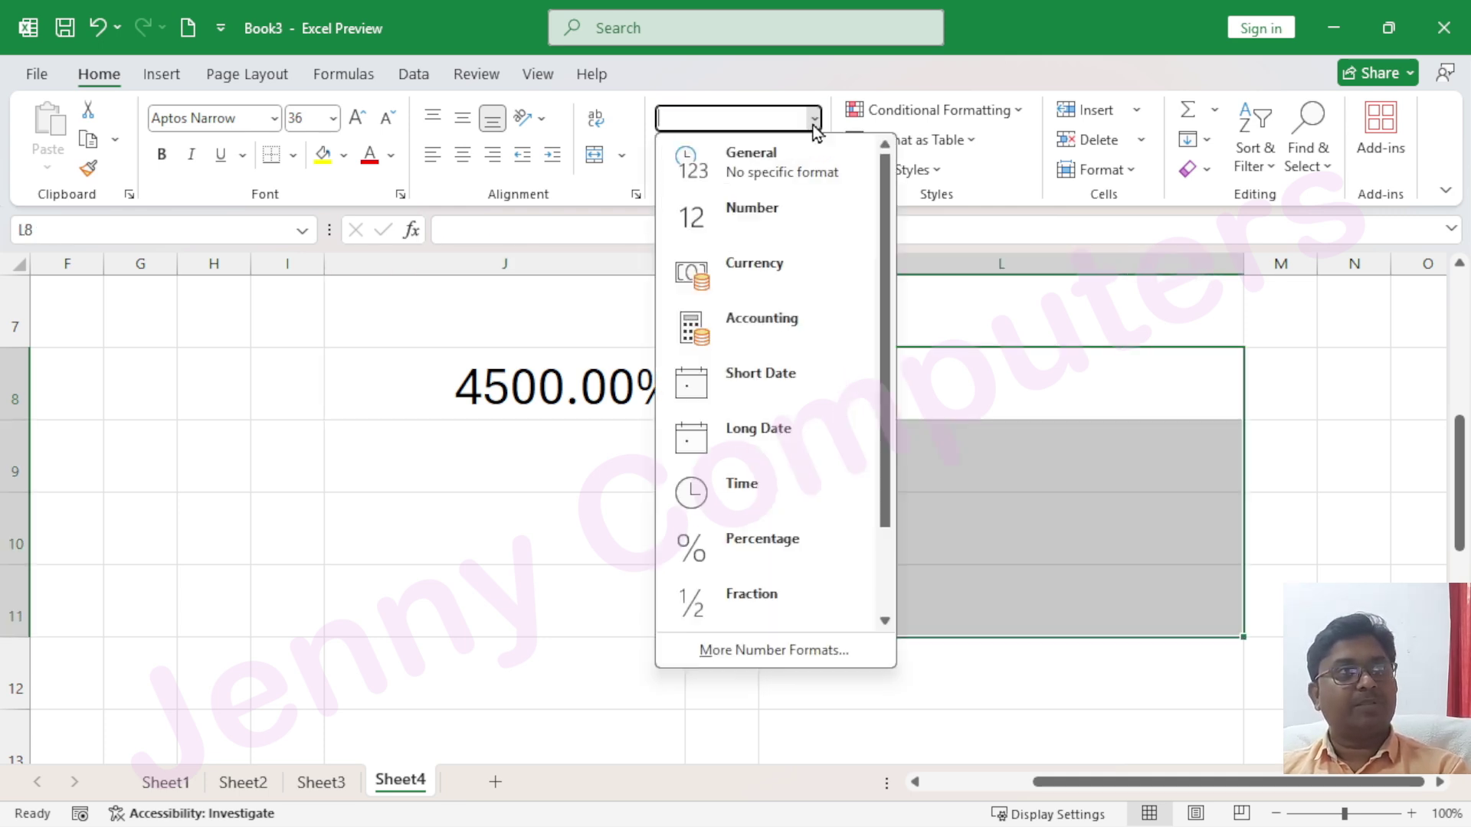
Format L8:L11 as Percentage and enter 55, 45% and 66 down column L
{"action": "left_click", "coordinate": [751, 546]}
{"action": "left_click", "coordinate": [946, 412]}
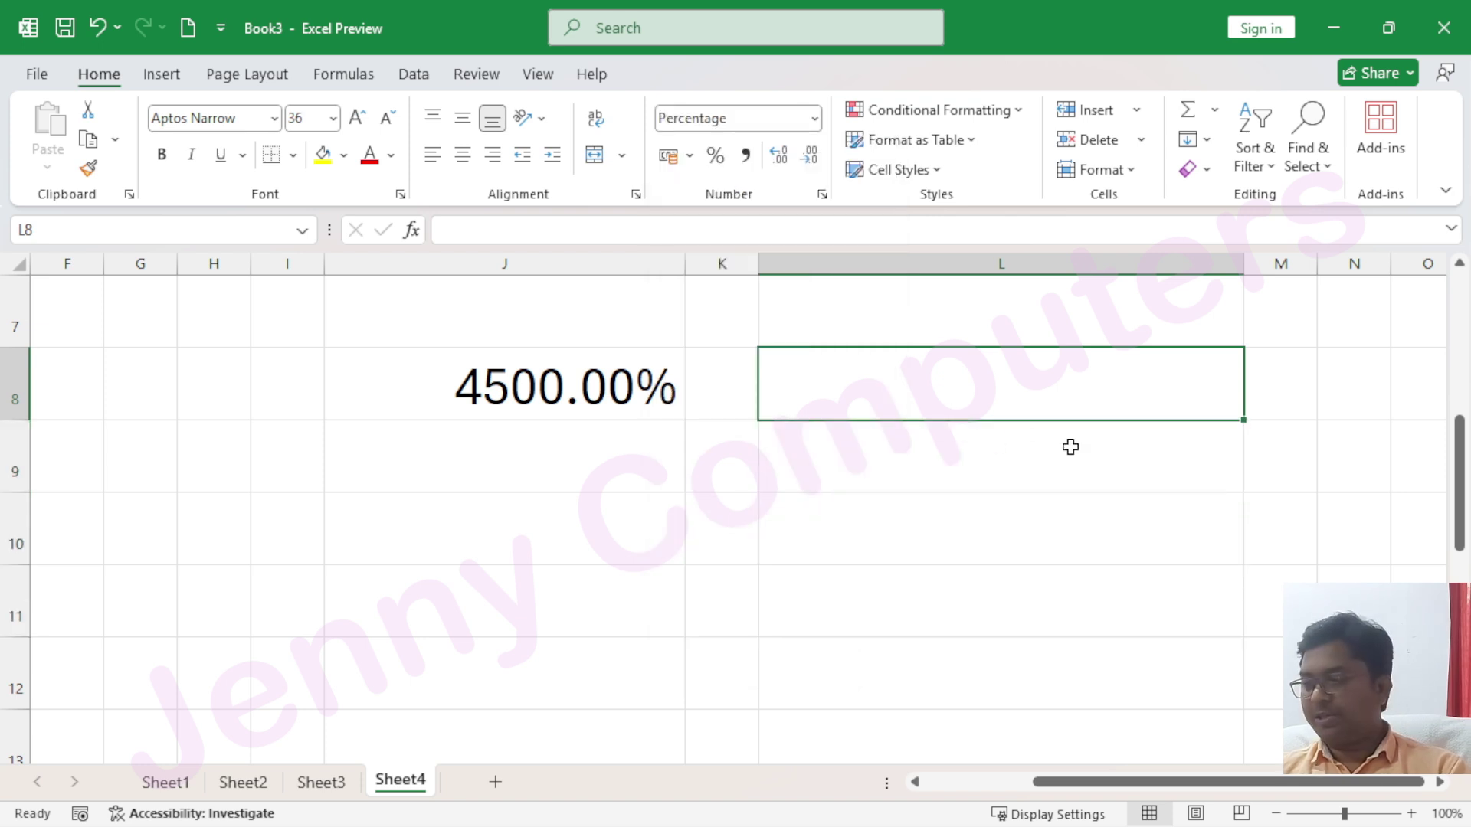
{"action": "type", "text": "55"}
{"action": "key", "text": "Return"}
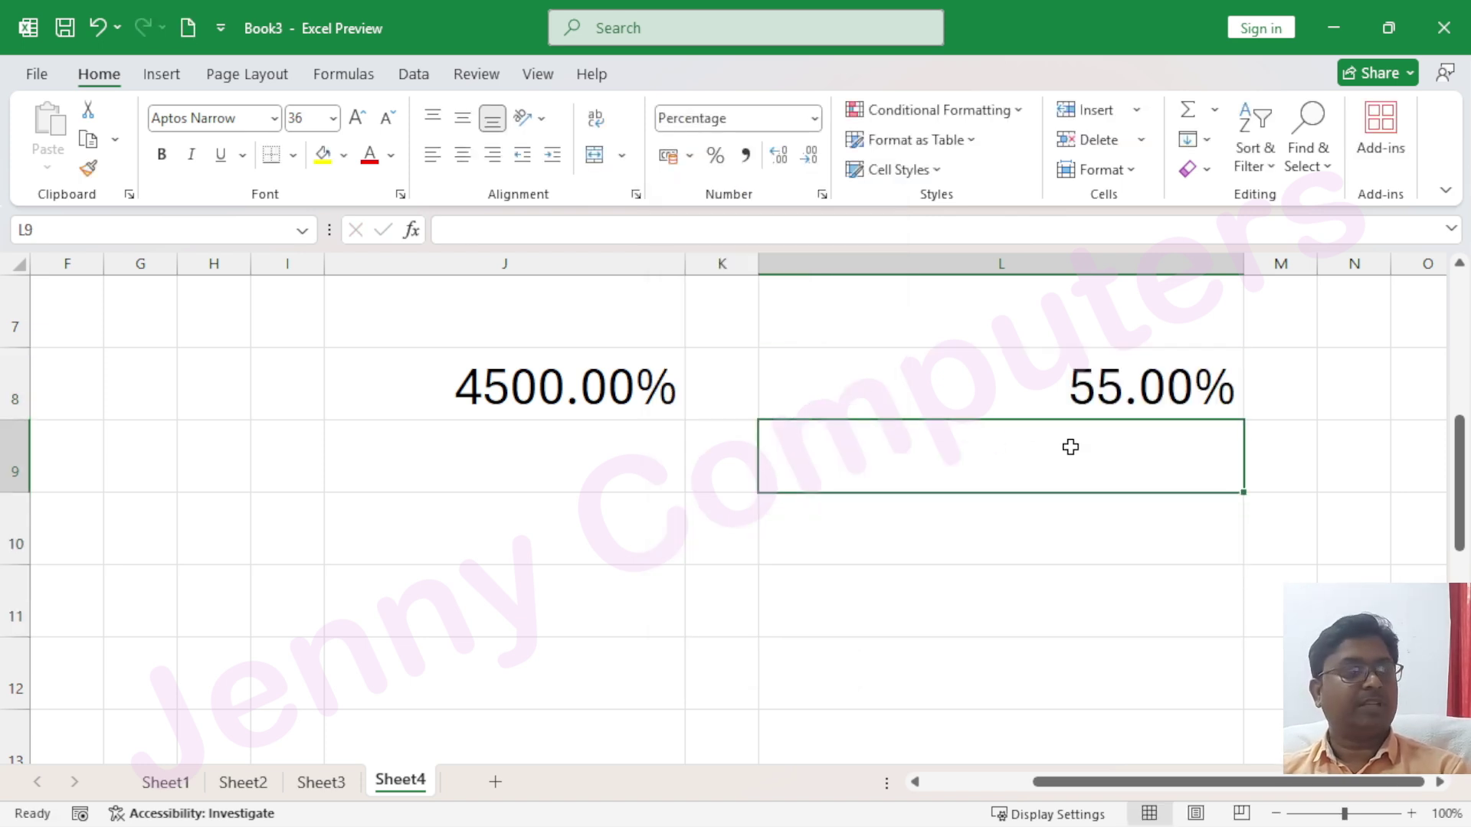
{"action": "type", "text": "45%"}
{"action": "key", "text": "Return"}
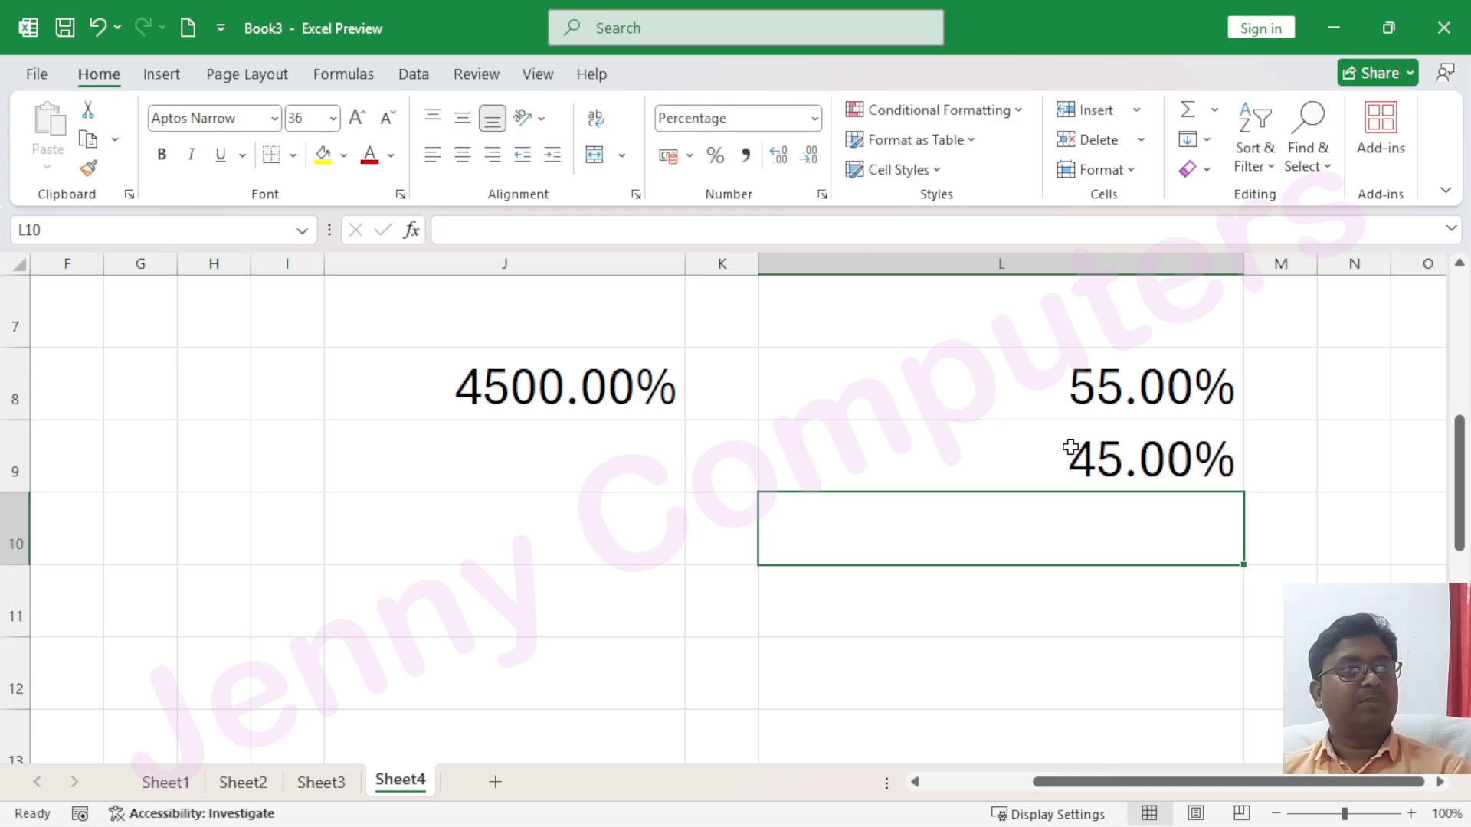
{"action": "type", "text": "66"}
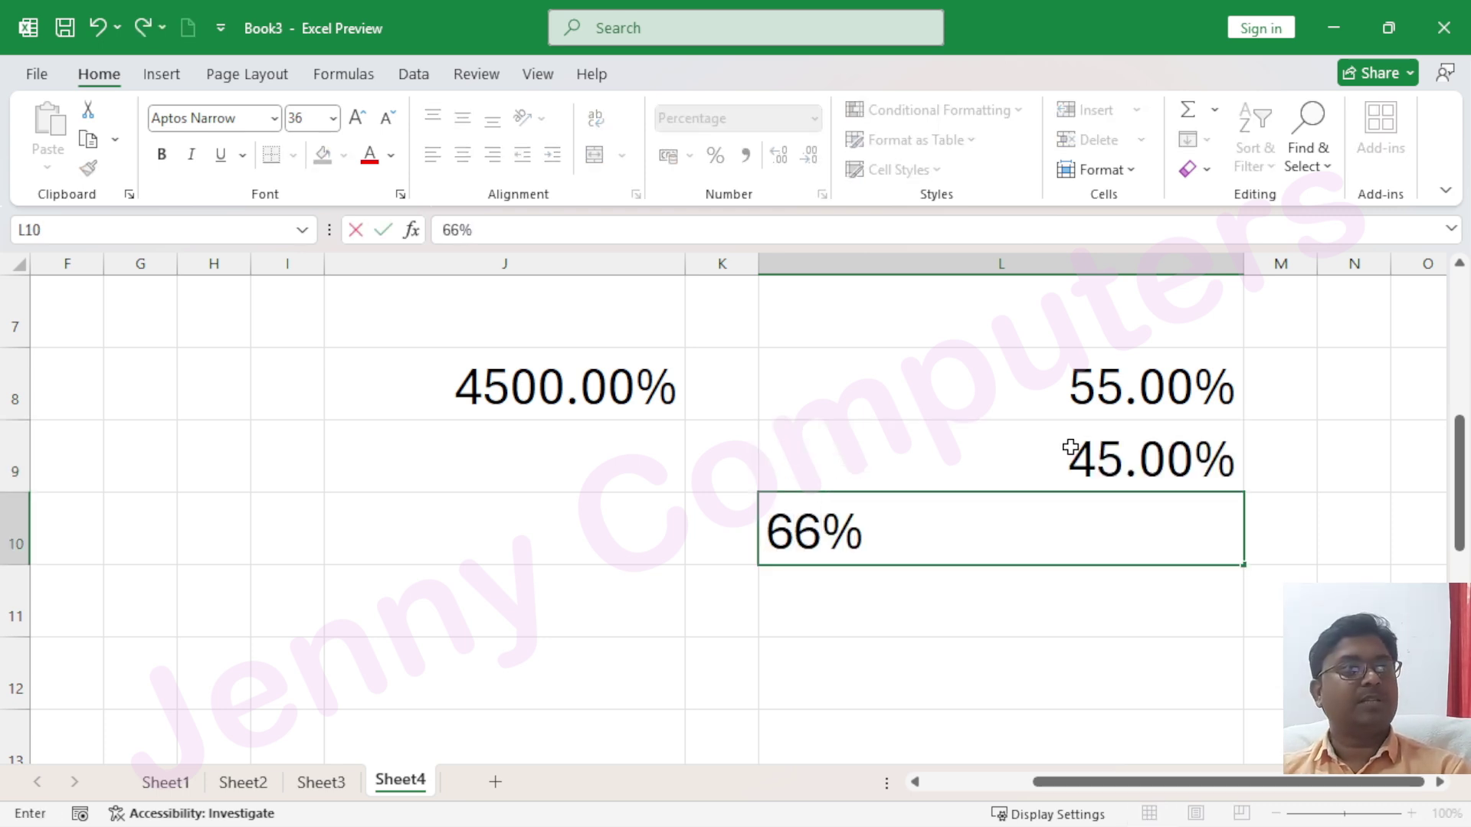
{"action": "key", "text": "Return"}
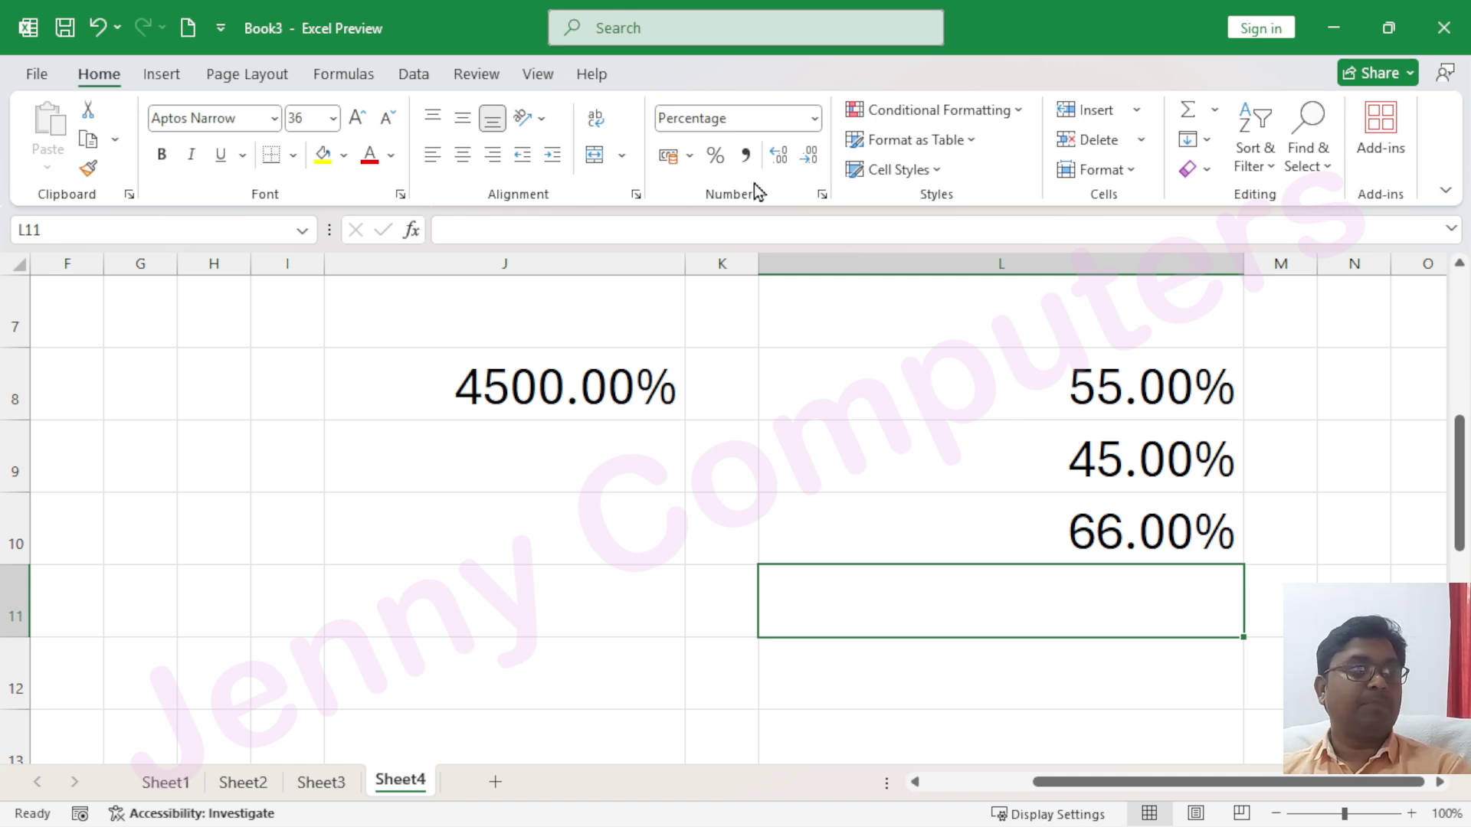
Enter 77 in J10 and format it as Percentage, showing 7700.00%
{"action": "left_click", "coordinate": [574, 504]}
{"action": "type", "text": "77"}
{"action": "key", "text": "Return"}
{"action": "left_click", "coordinate": [574, 503]}
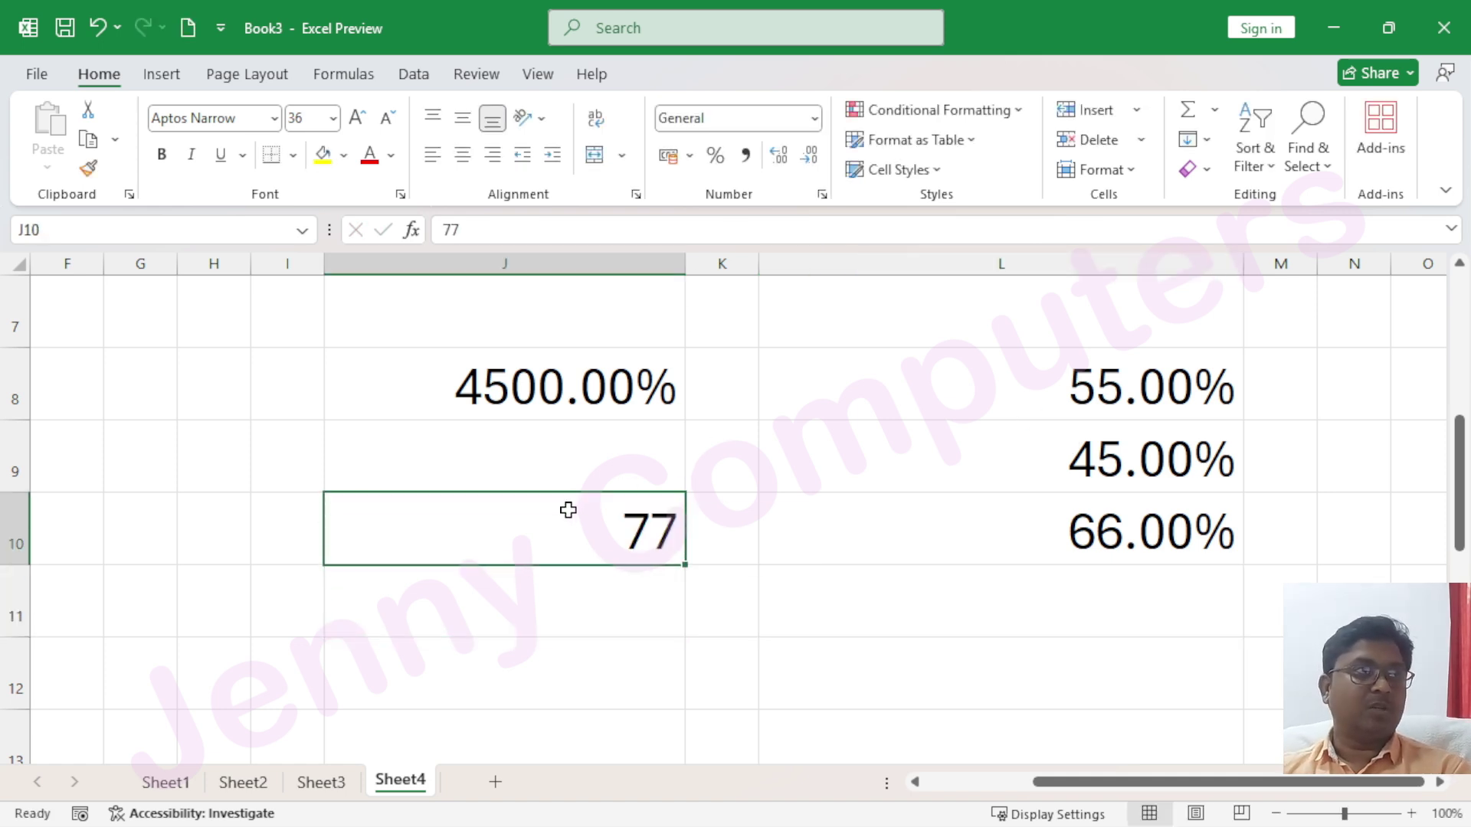
{"action": "left_click", "coordinate": [813, 119]}
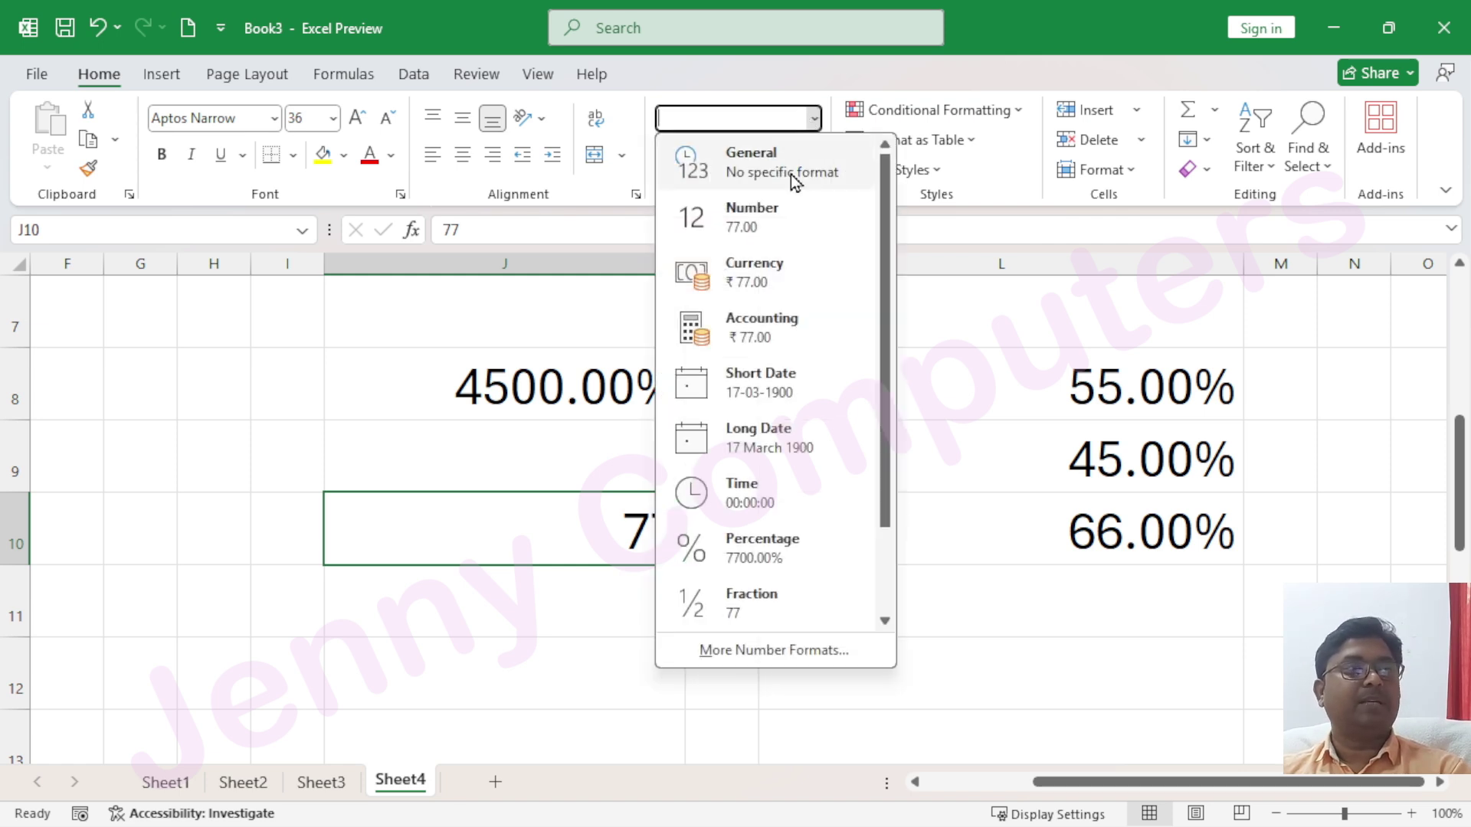
{"action": "left_click", "coordinate": [786, 555]}
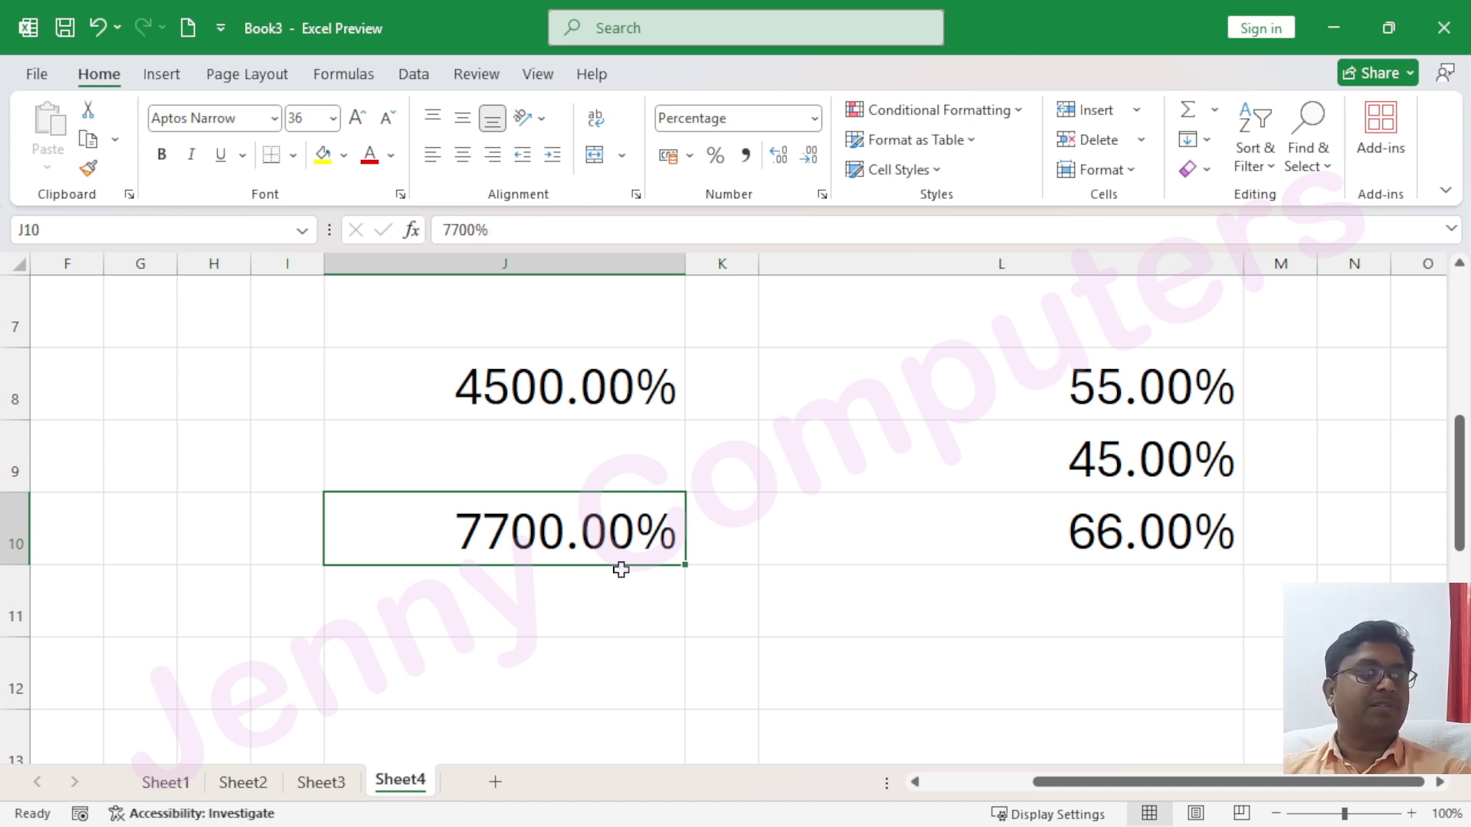
{"action": "left_click", "coordinate": [816, 118]}
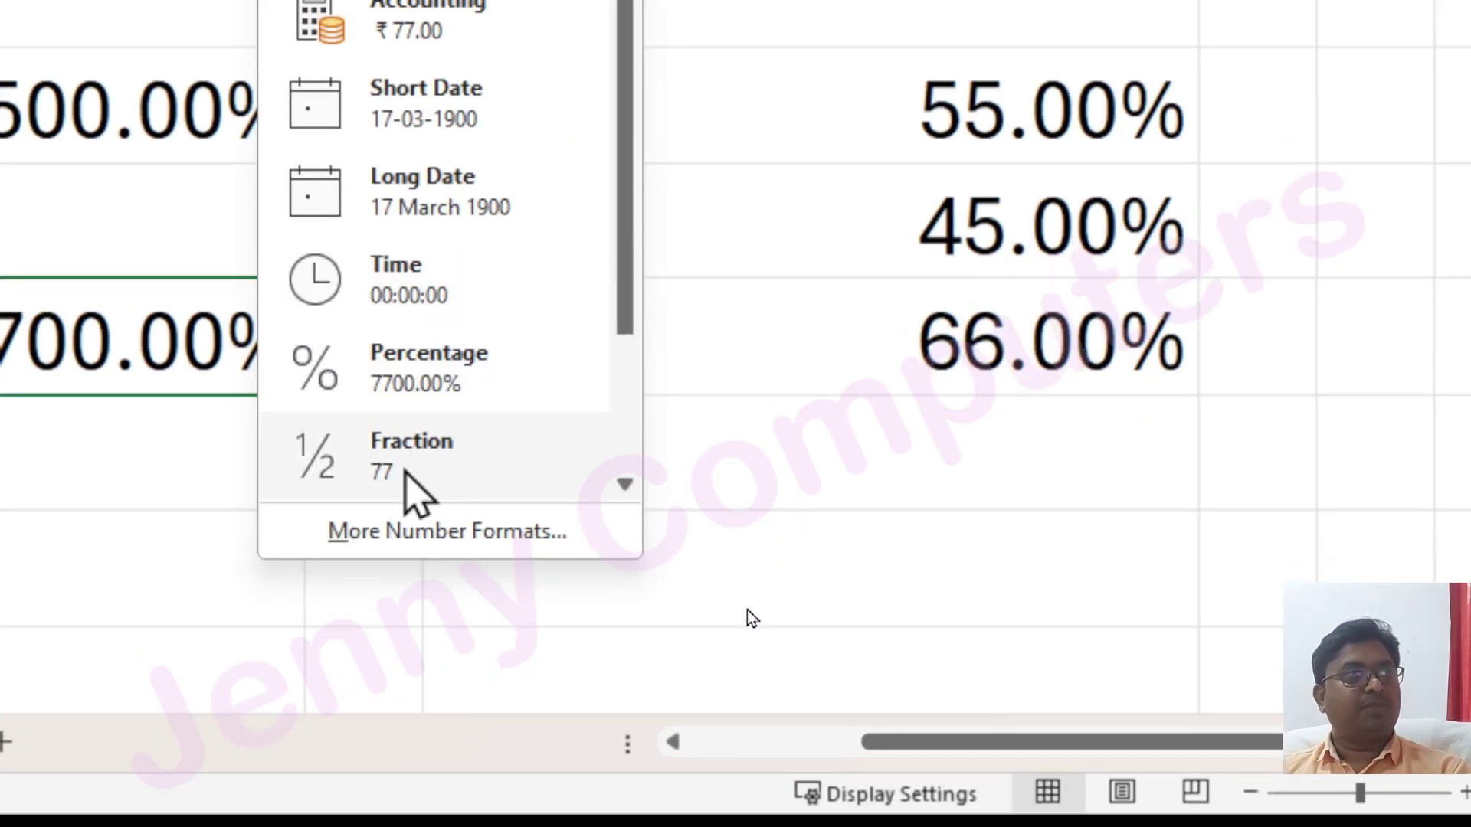
{"action": "key", "text": "Escape"}
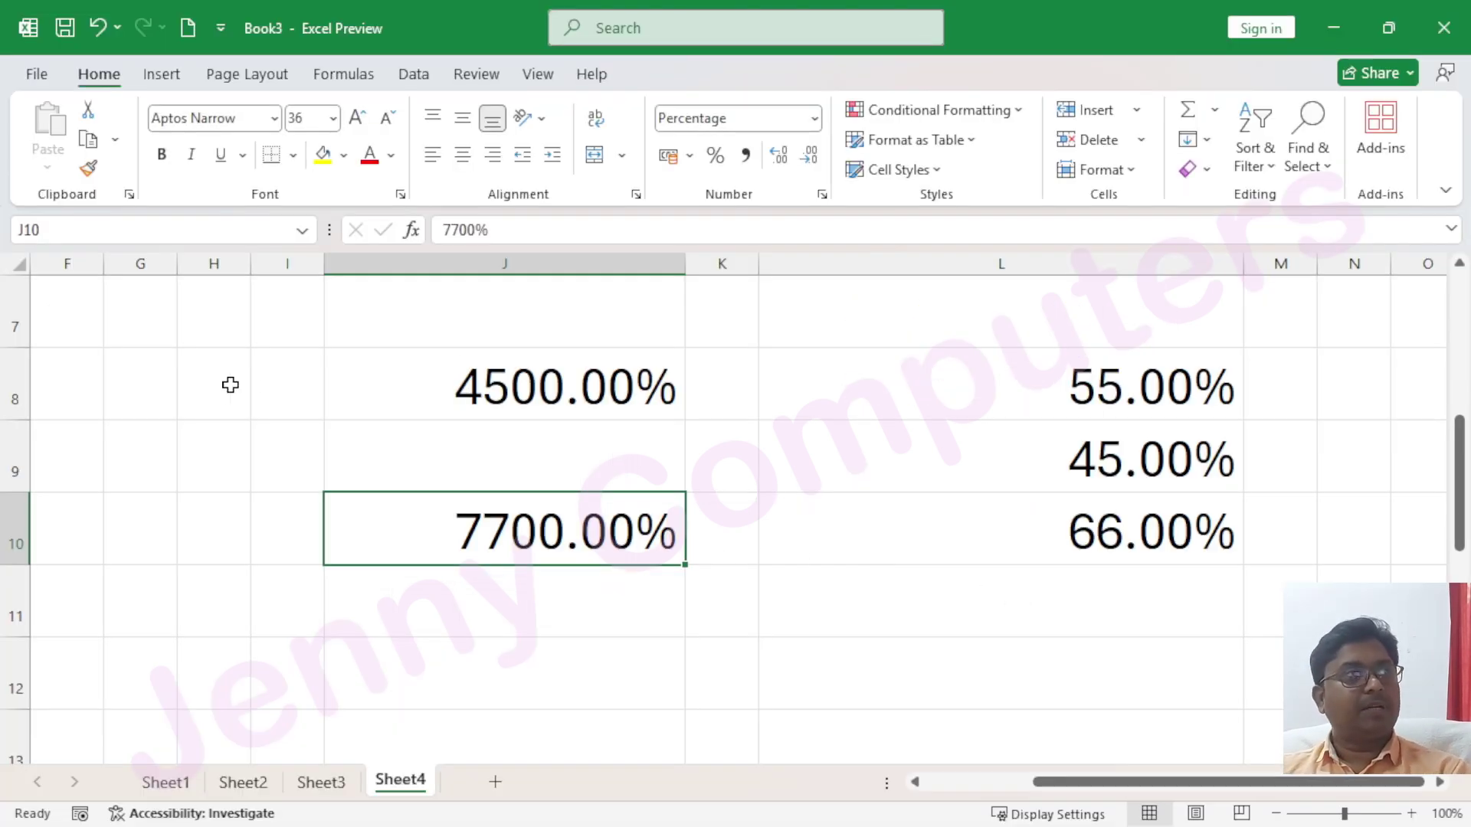
Add a new Sheet5 and enlarge the font size of the whole sheet
{"action": "left_click", "coordinate": [497, 782]}
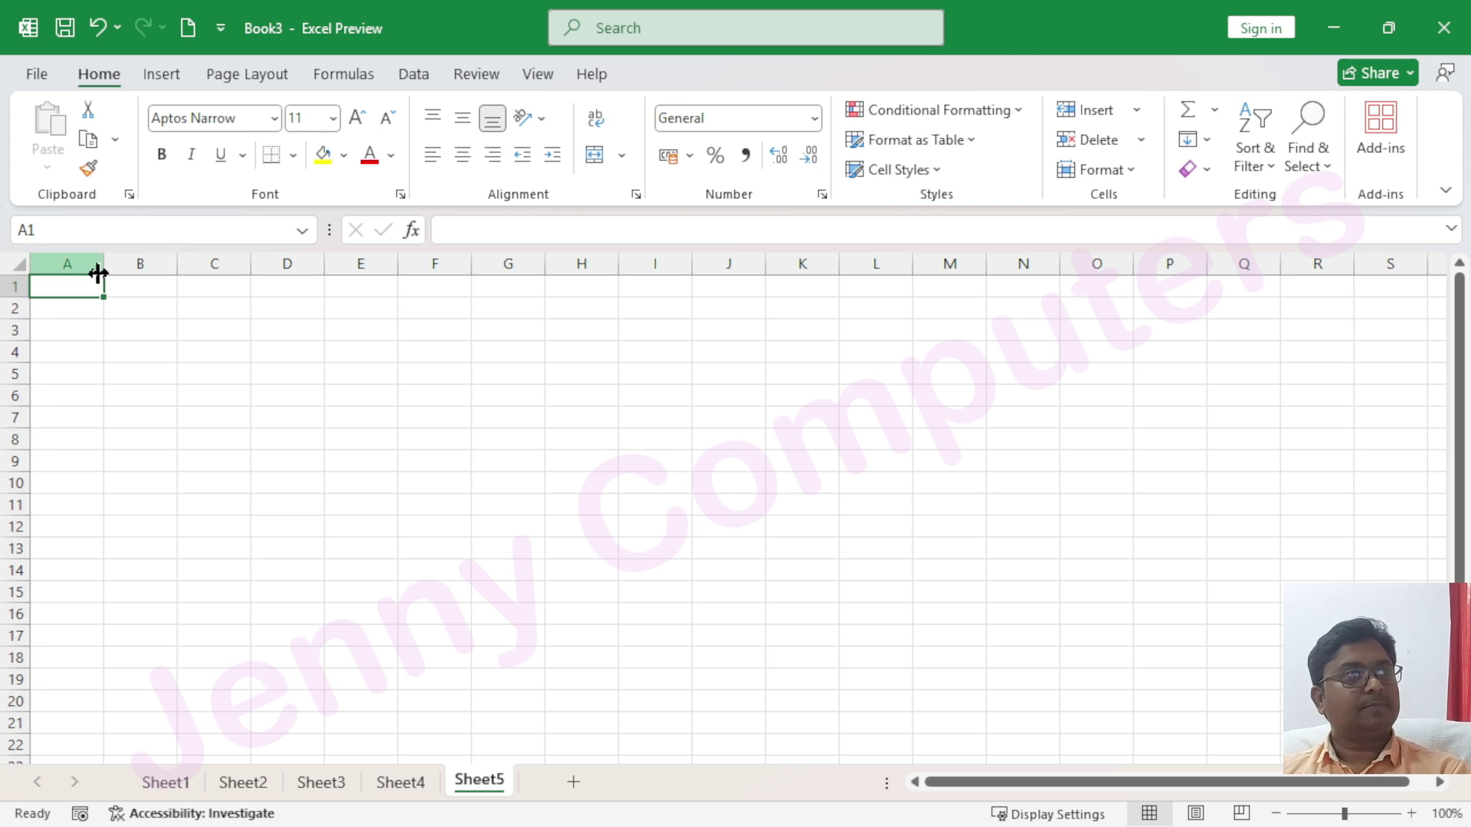
{"action": "left_click", "coordinate": [19, 264]}
{"action": "left_click", "coordinate": [356, 119]}
{"action": "left_click", "coordinate": [356, 119]}
{"action": "left_click", "coordinate": [356, 119]}
{"action": "left_click", "coordinate": [356, 119]}
{"action": "left_click", "coordinate": [357, 119]}
{"action": "left_click", "coordinate": [356, 119]}
{"action": "left_click", "coordinate": [357, 118]}
Enter 0.5 in G2 and I2, widening columns G and I, and format I2 as Fraction (1/2)
{"action": "left_click", "coordinate": [504, 353]}
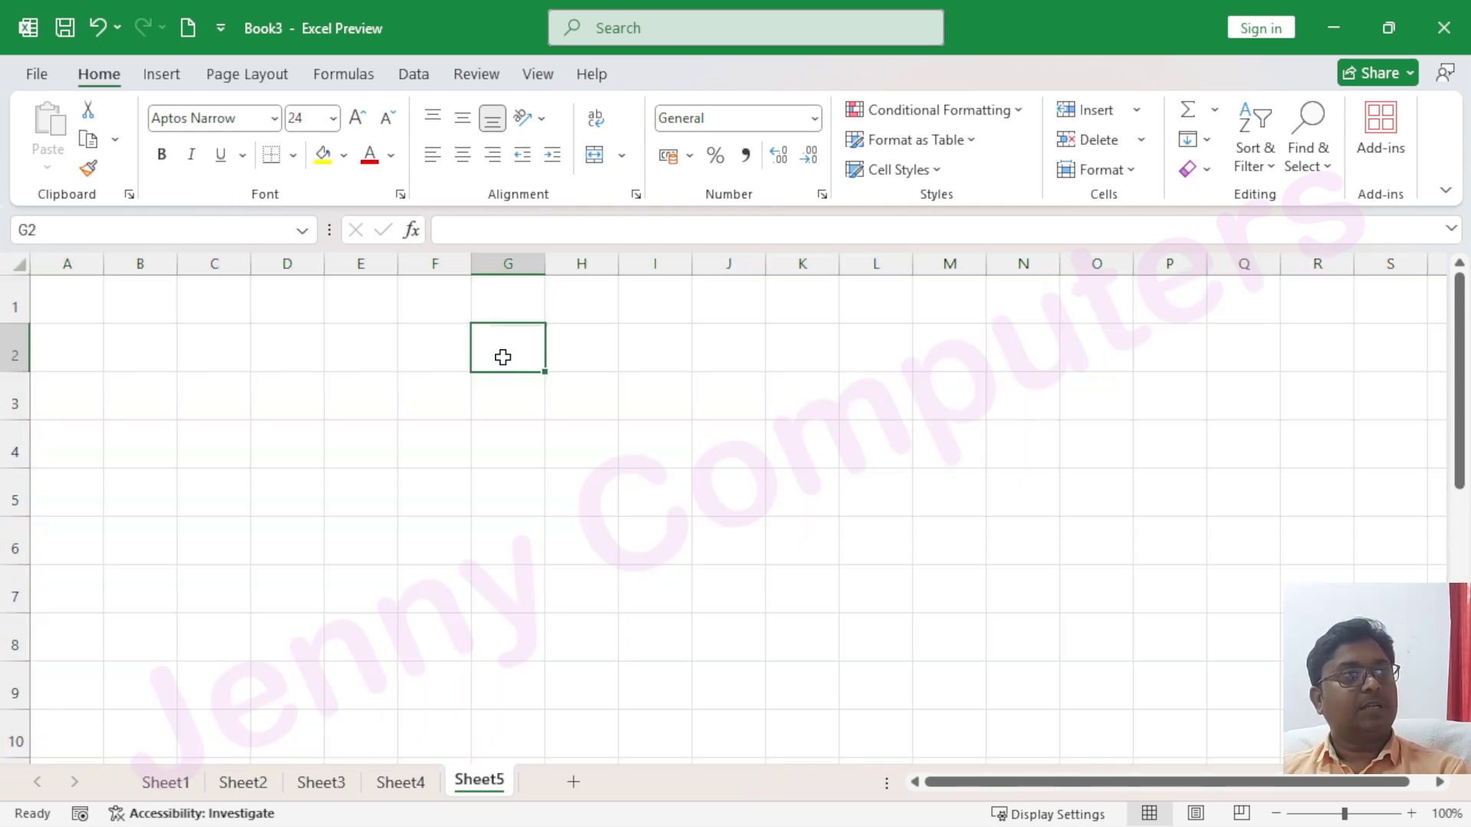
{"action": "left_click_drag", "start_coordinate": [543, 274], "coordinate": [573, 268]}
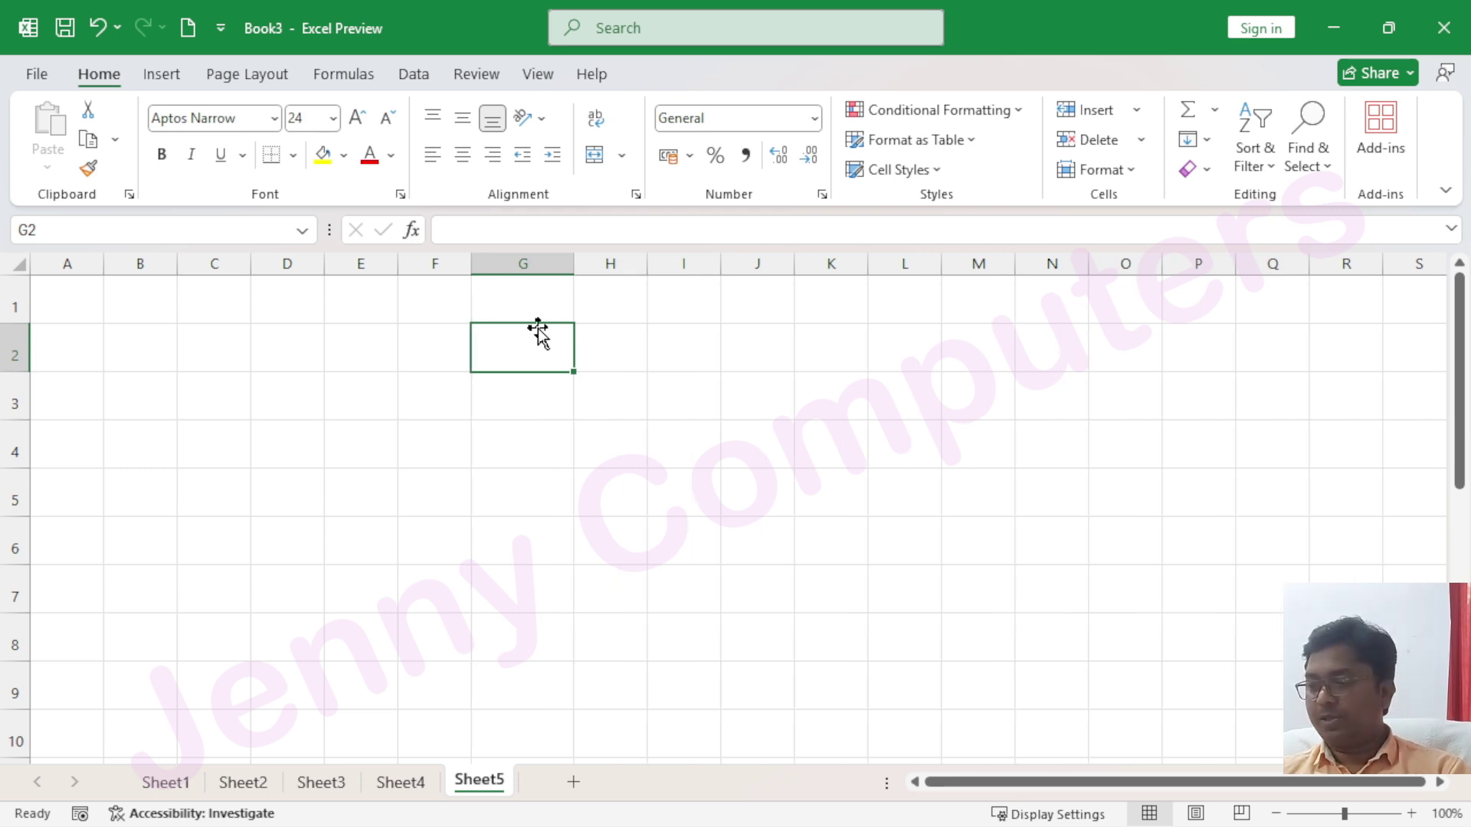
{"action": "type", "text": "0.5"}
{"action": "key", "text": "Return"}
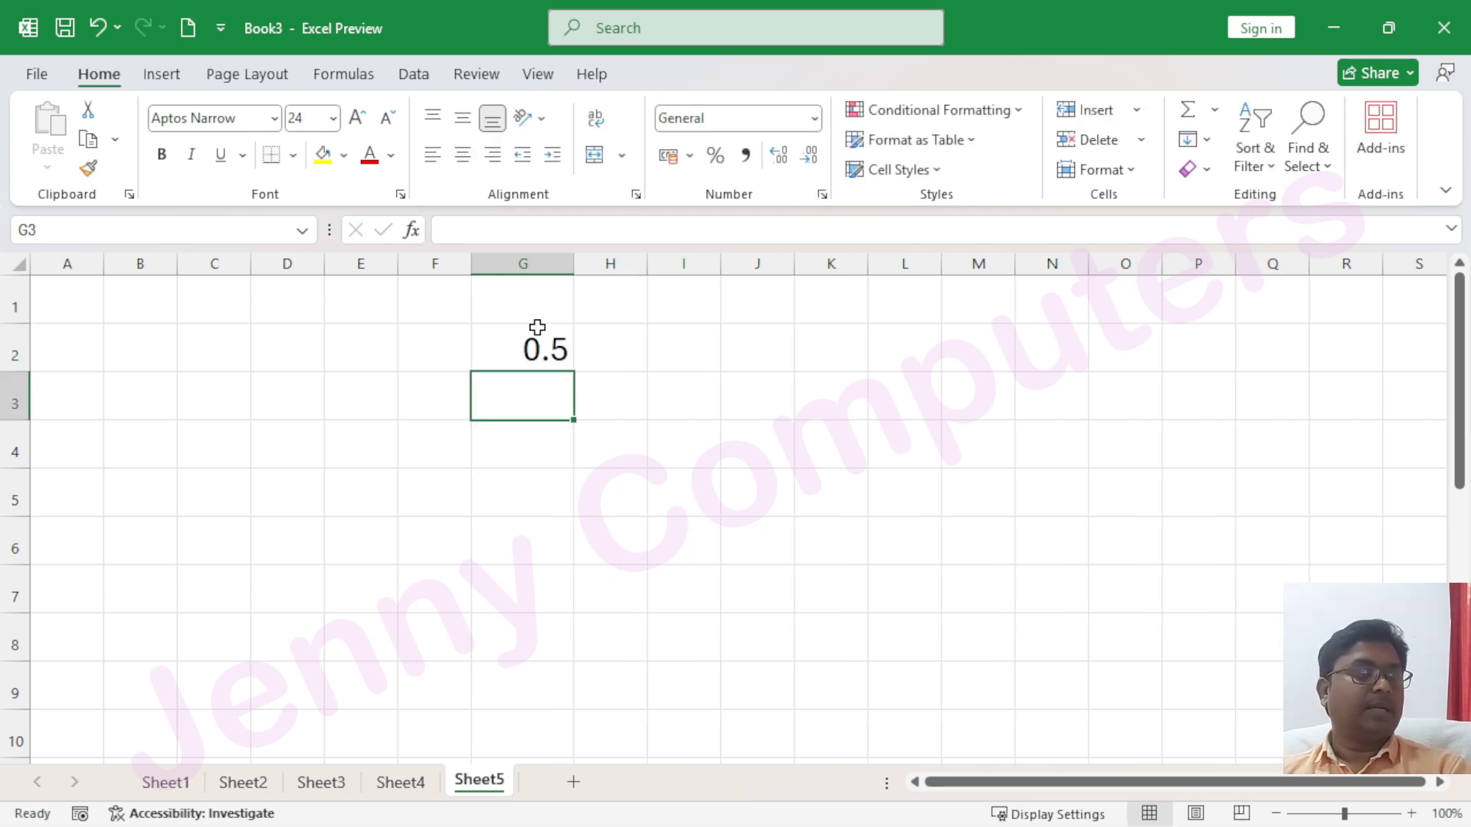
{"action": "left_click_drag", "start_coordinate": [720, 265], "coordinate": [778, 268]}
{"action": "left_click", "coordinate": [696, 345]}
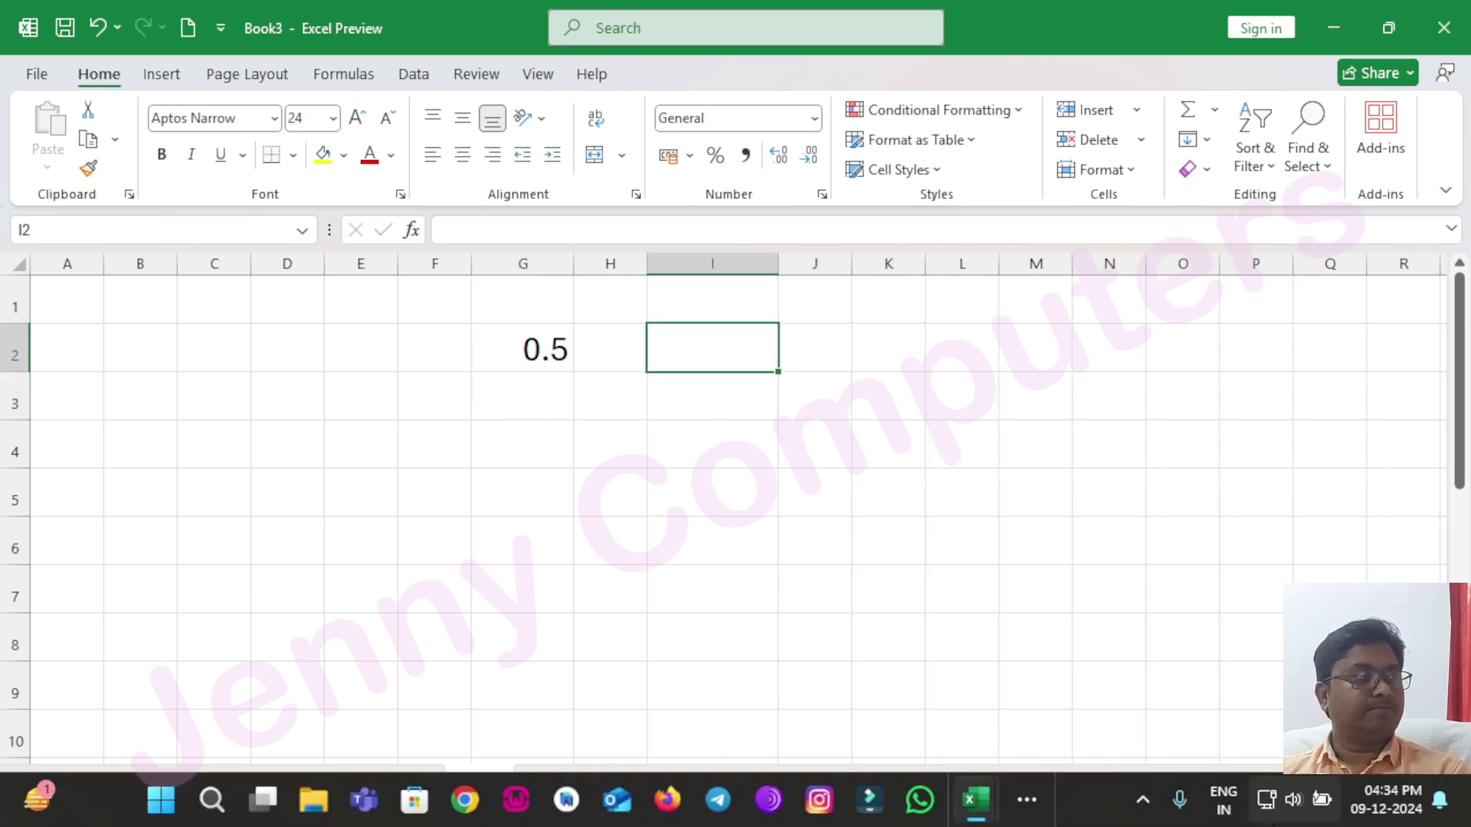
{"action": "type", "text": "0.5"}
{"action": "key", "text": "Return"}
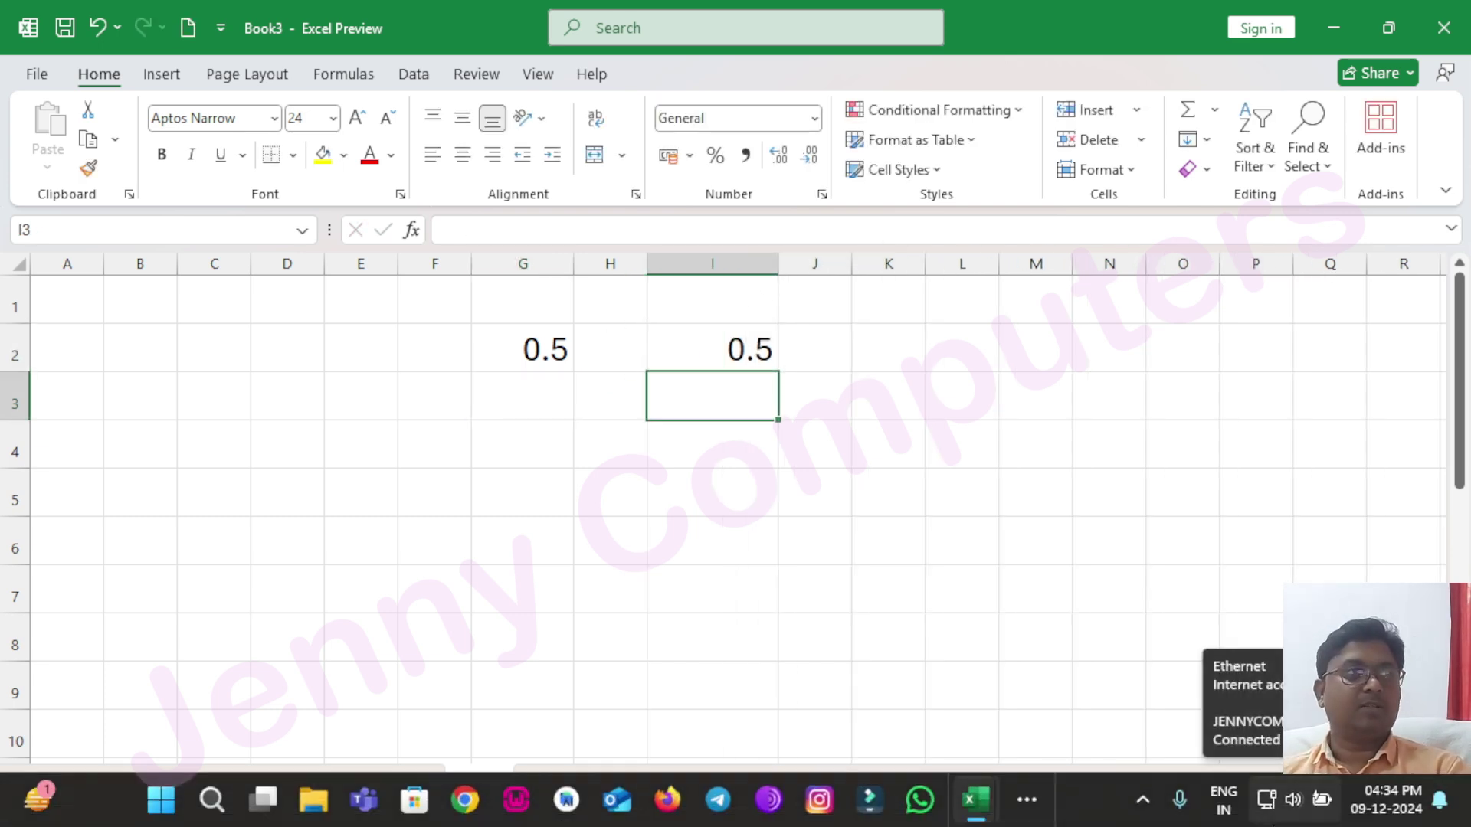
{"action": "left_click", "coordinate": [736, 345]}
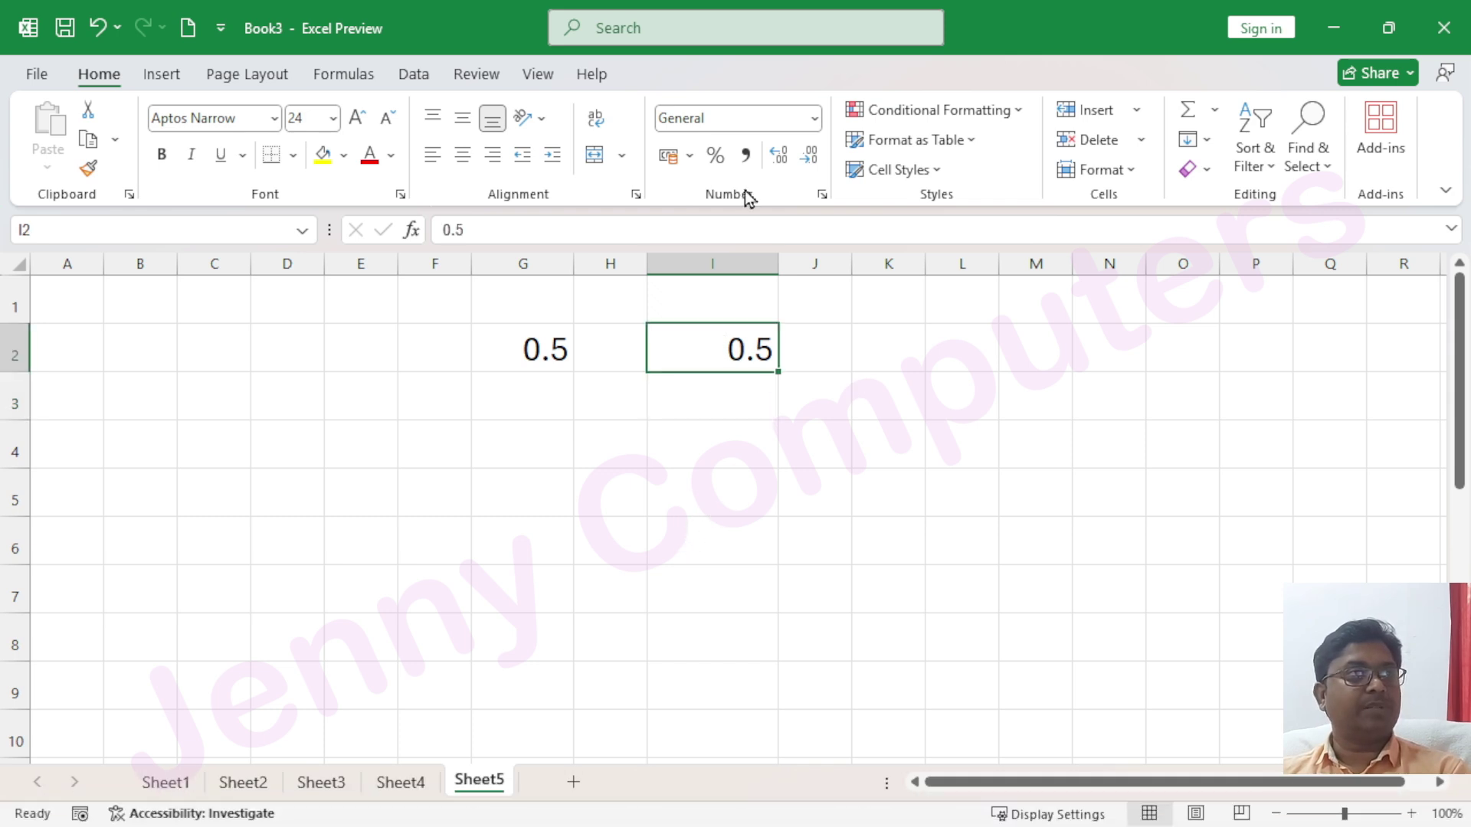
{"action": "left_click", "coordinate": [813, 119]}
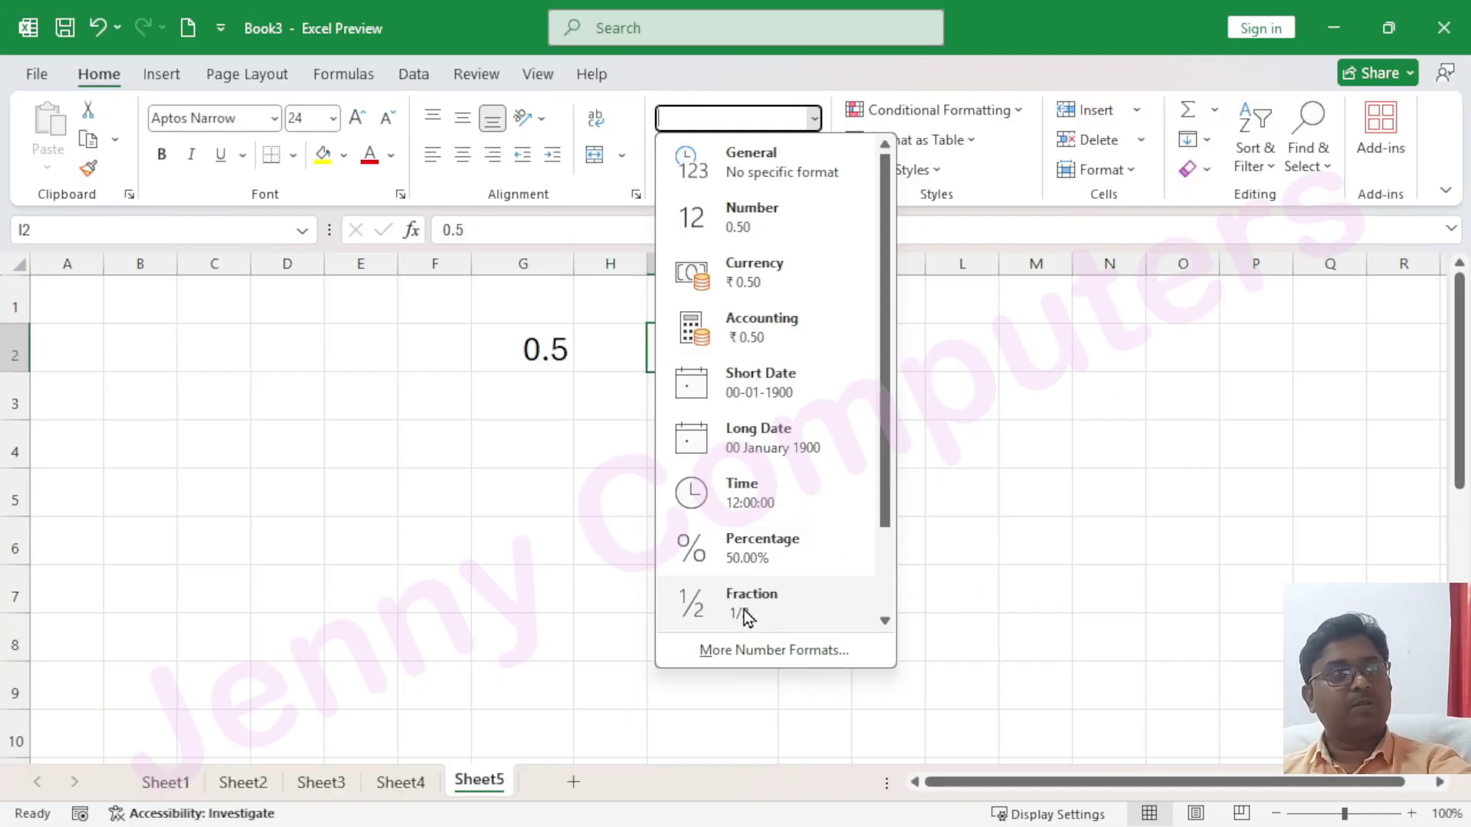
{"action": "left_click", "coordinate": [464, 357]}
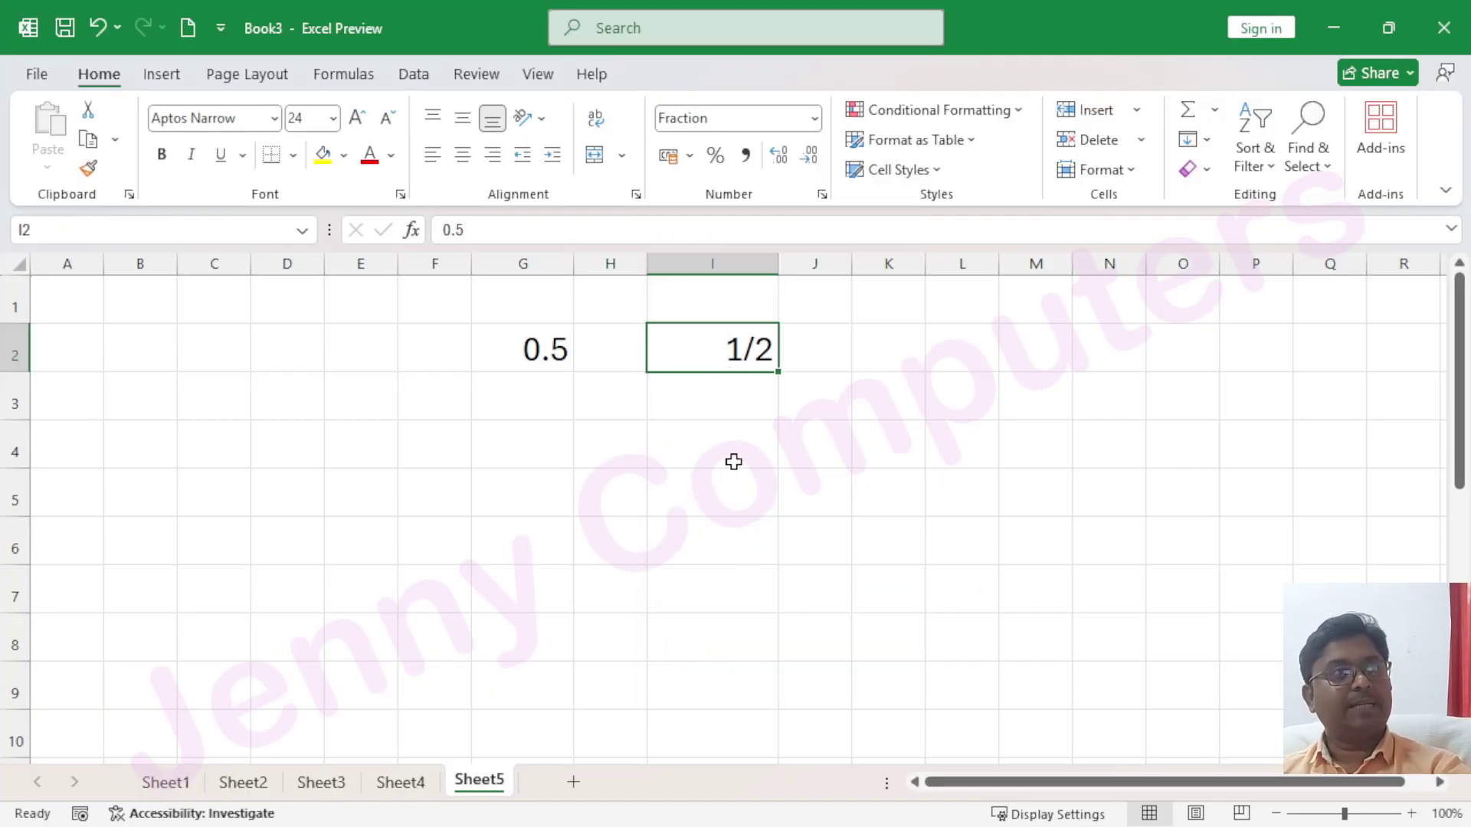
Enter 1.50 in G3, clearing a stray equals sign typed into I3
{"action": "left_click", "coordinate": [521, 406]}
{"action": "type", "text": "1."}
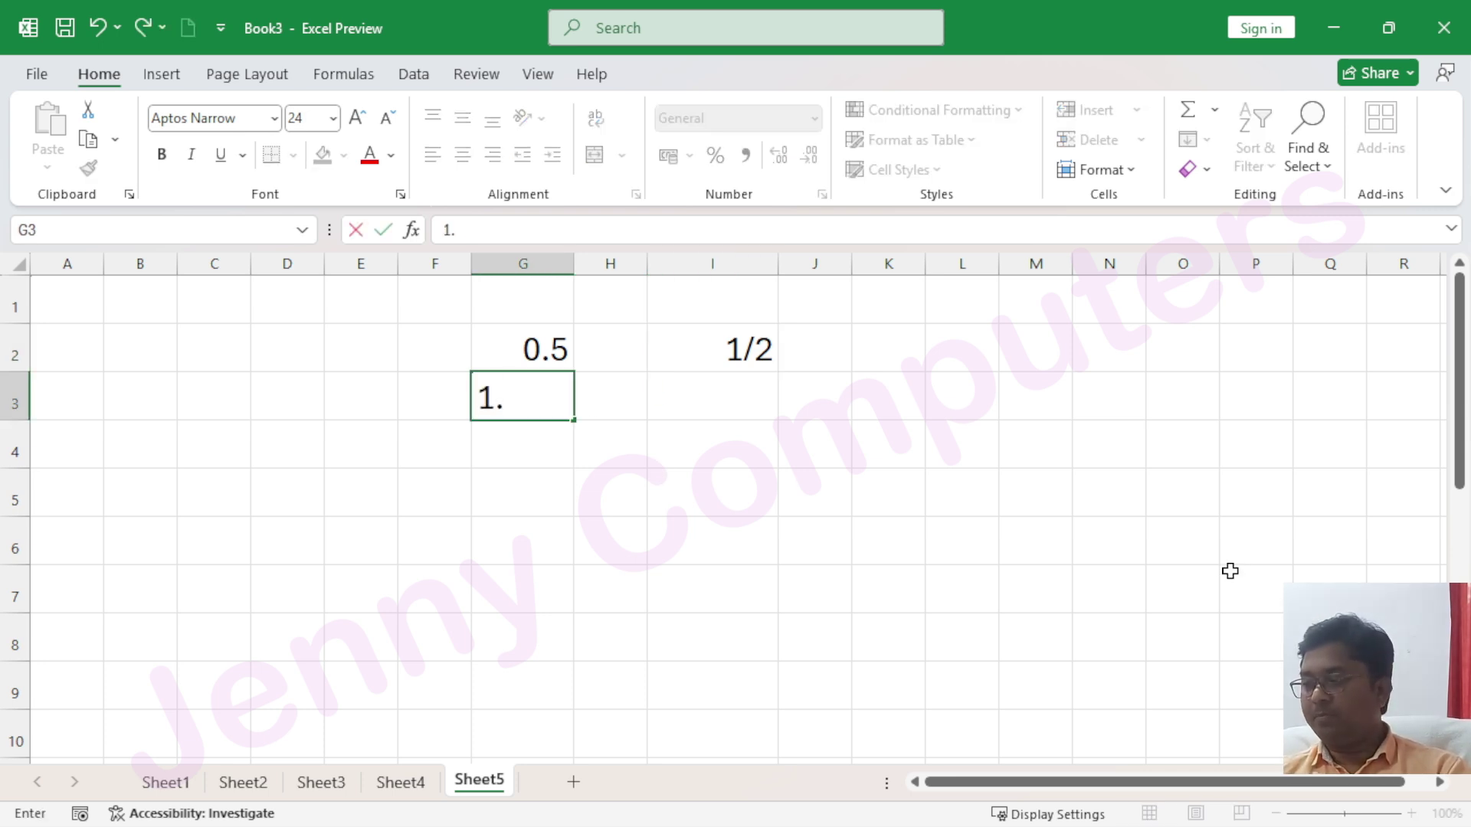
{"action": "type", "text": "0"}
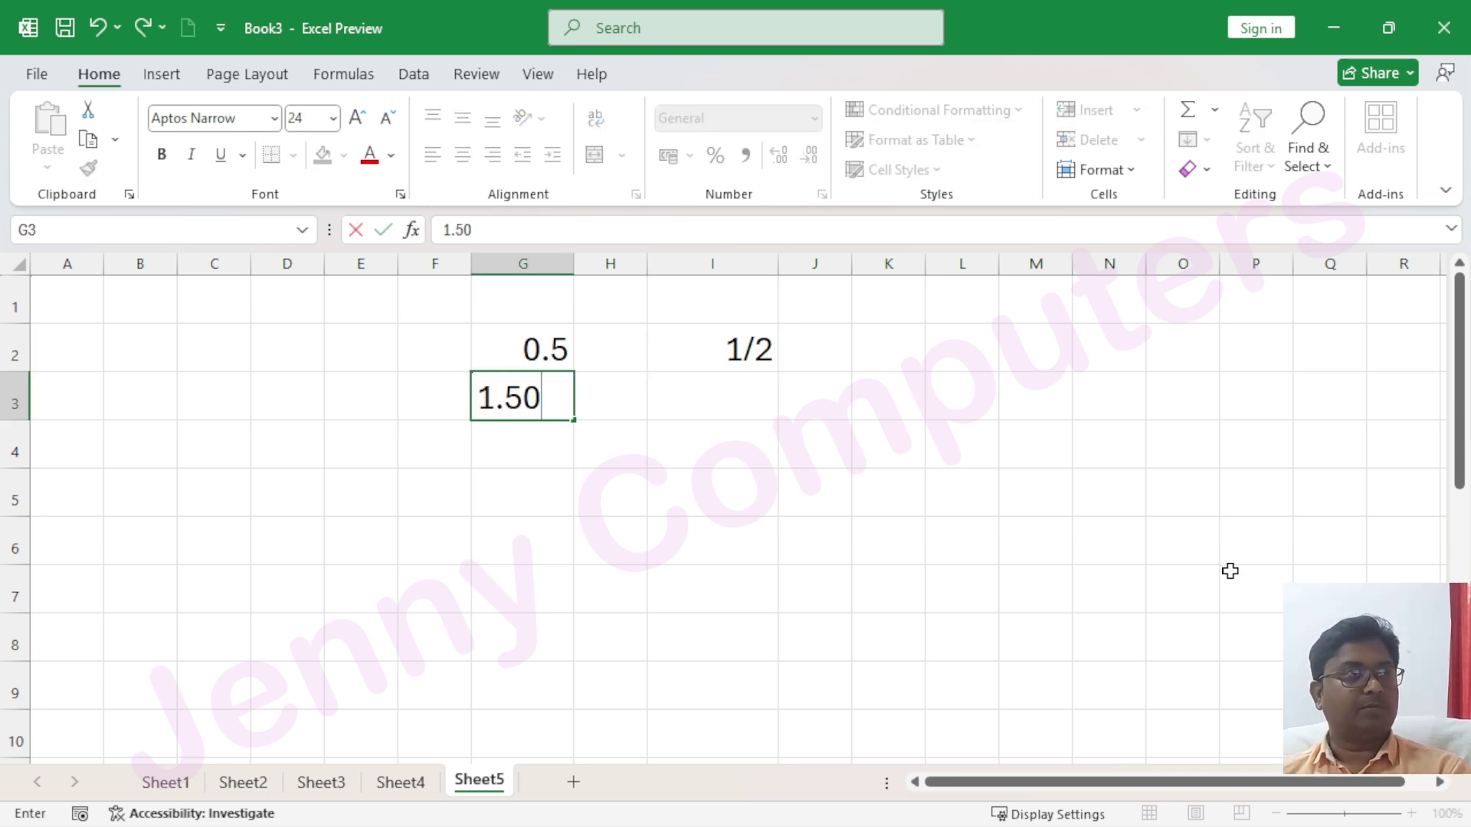
{"action": "key", "text": "Right"}
{"action": "key", "text": "Right"}
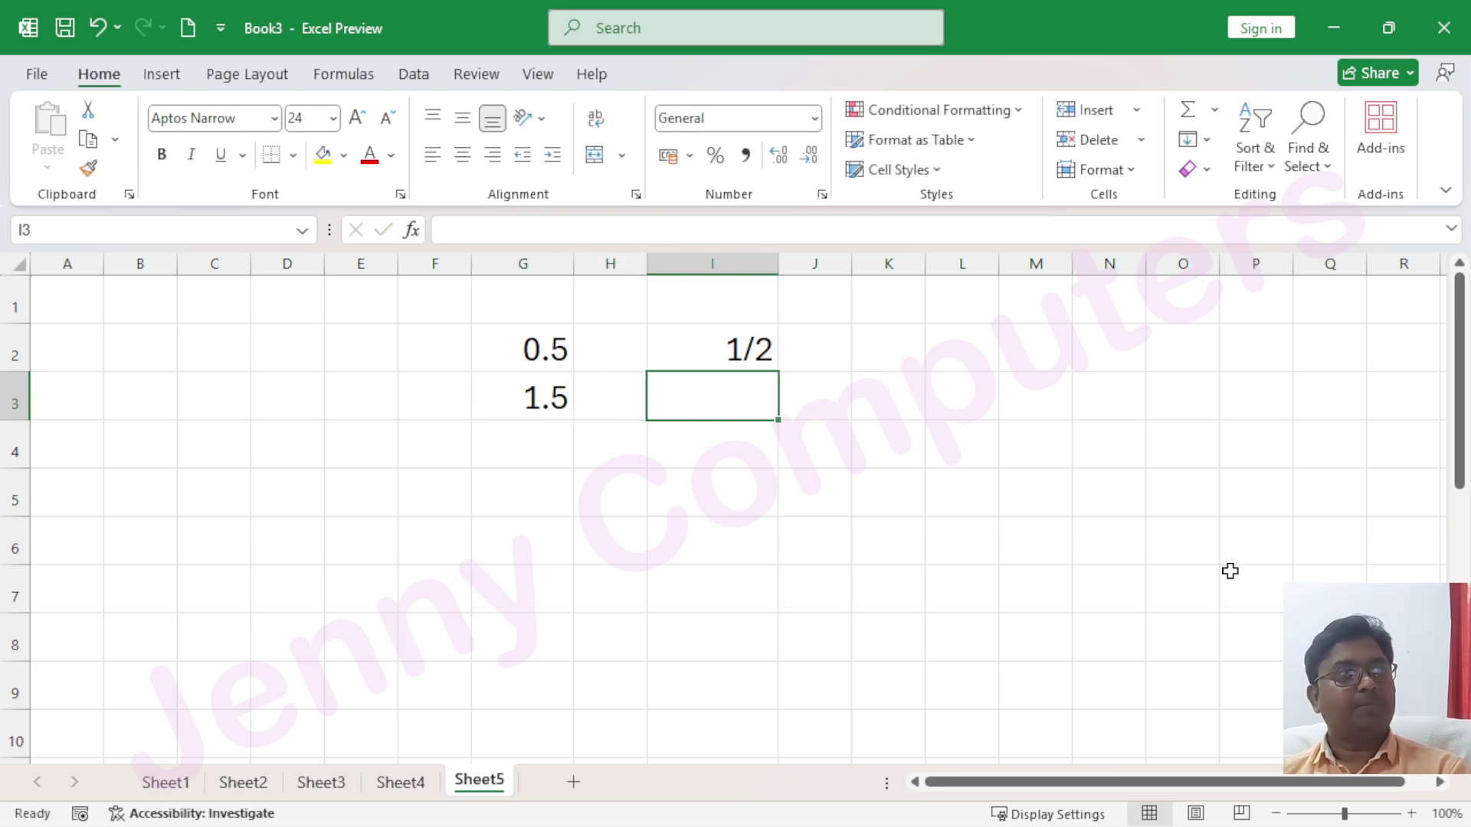
{"action": "type", "text": "="}
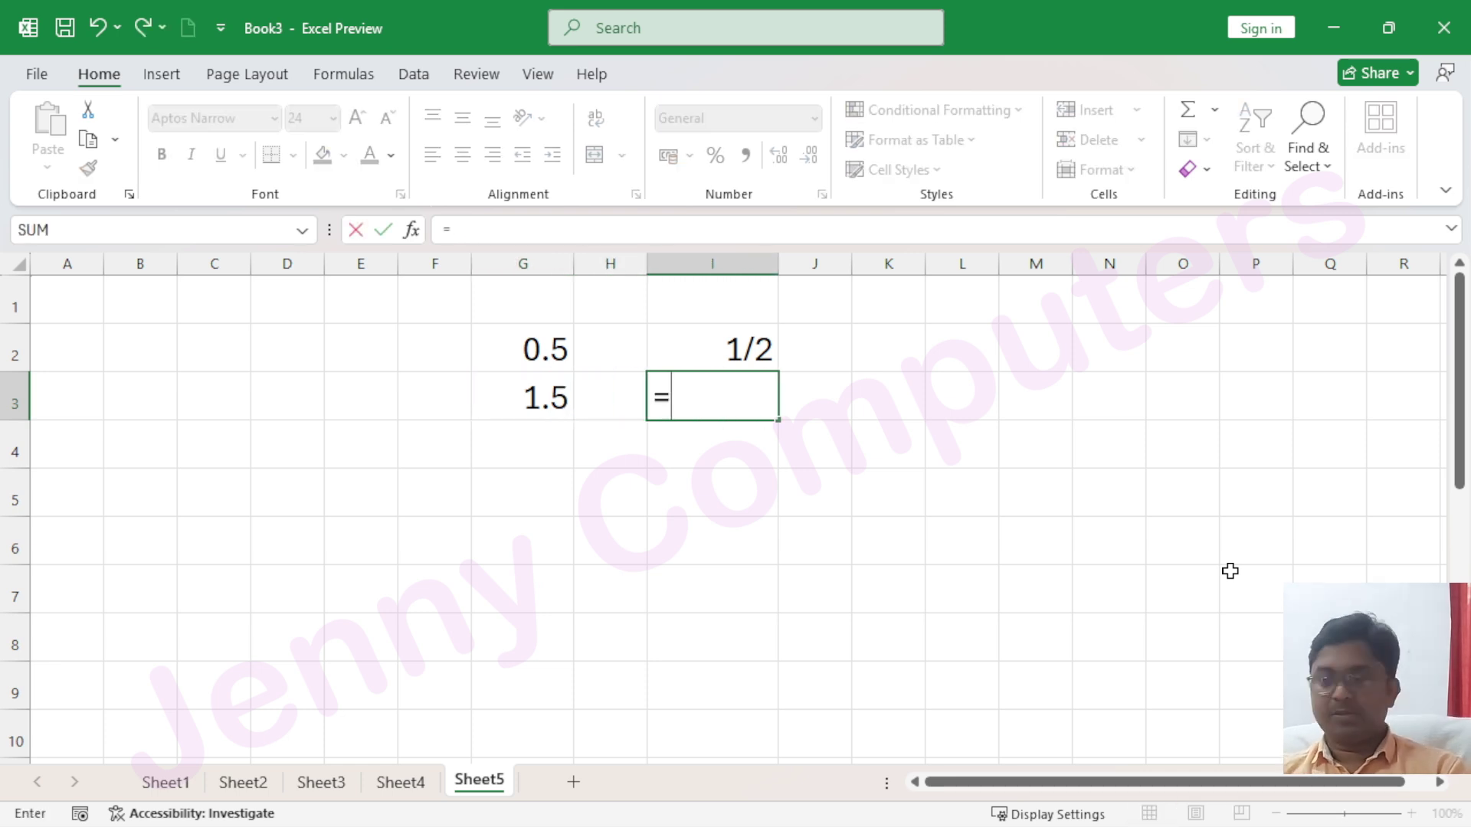
{"action": "key", "text": "BackSpace"}
{"action": "left_click", "coordinate": [802, 450]}
Format I3 as Fraction and enter 1.5, then 1.75 so it shows 1 3/4
{"action": "left_click", "coordinate": [752, 394]}
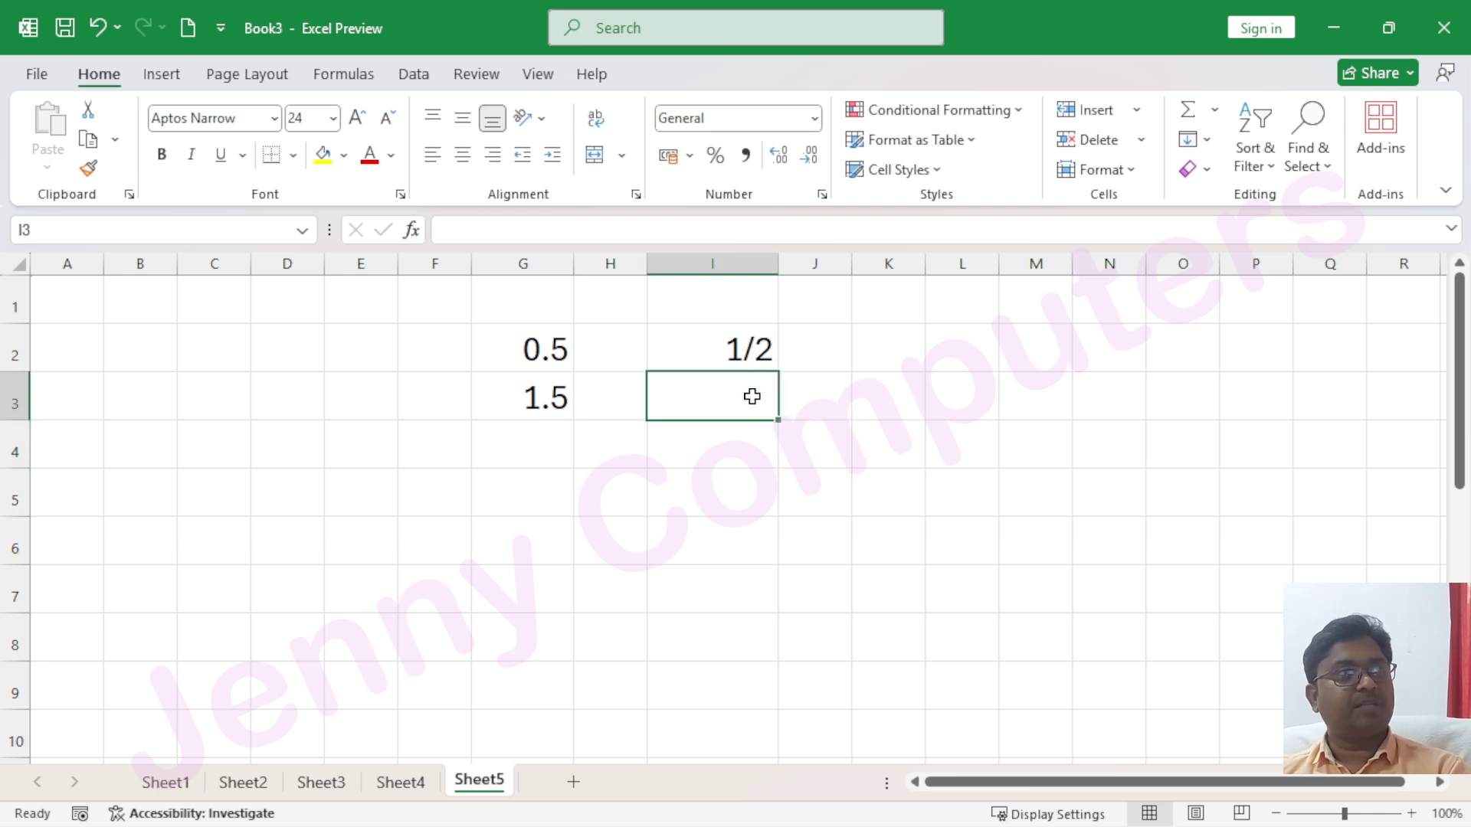
{"action": "left_click", "coordinate": [815, 119]}
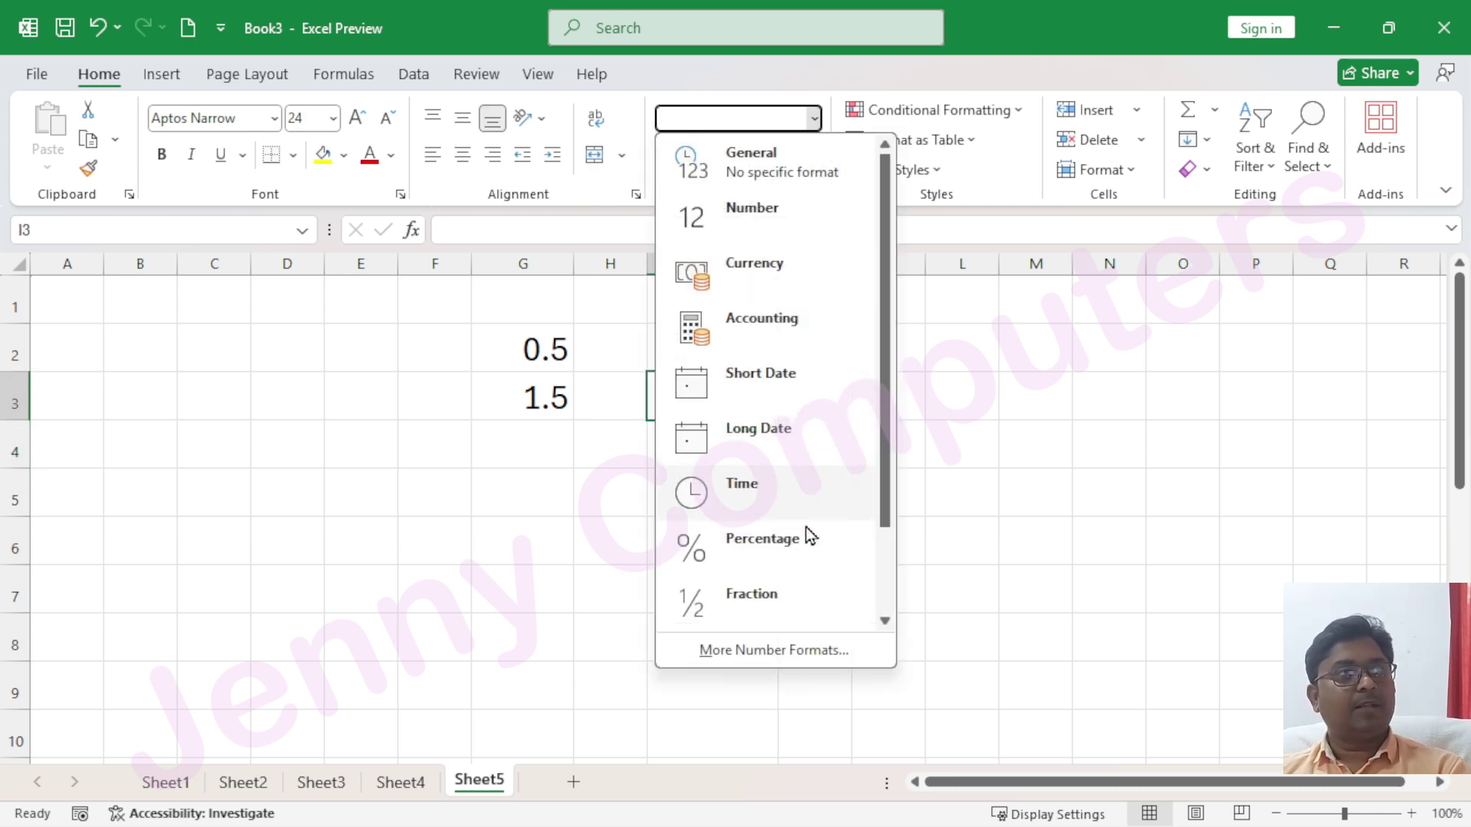
{"action": "left_click", "coordinate": [784, 613]}
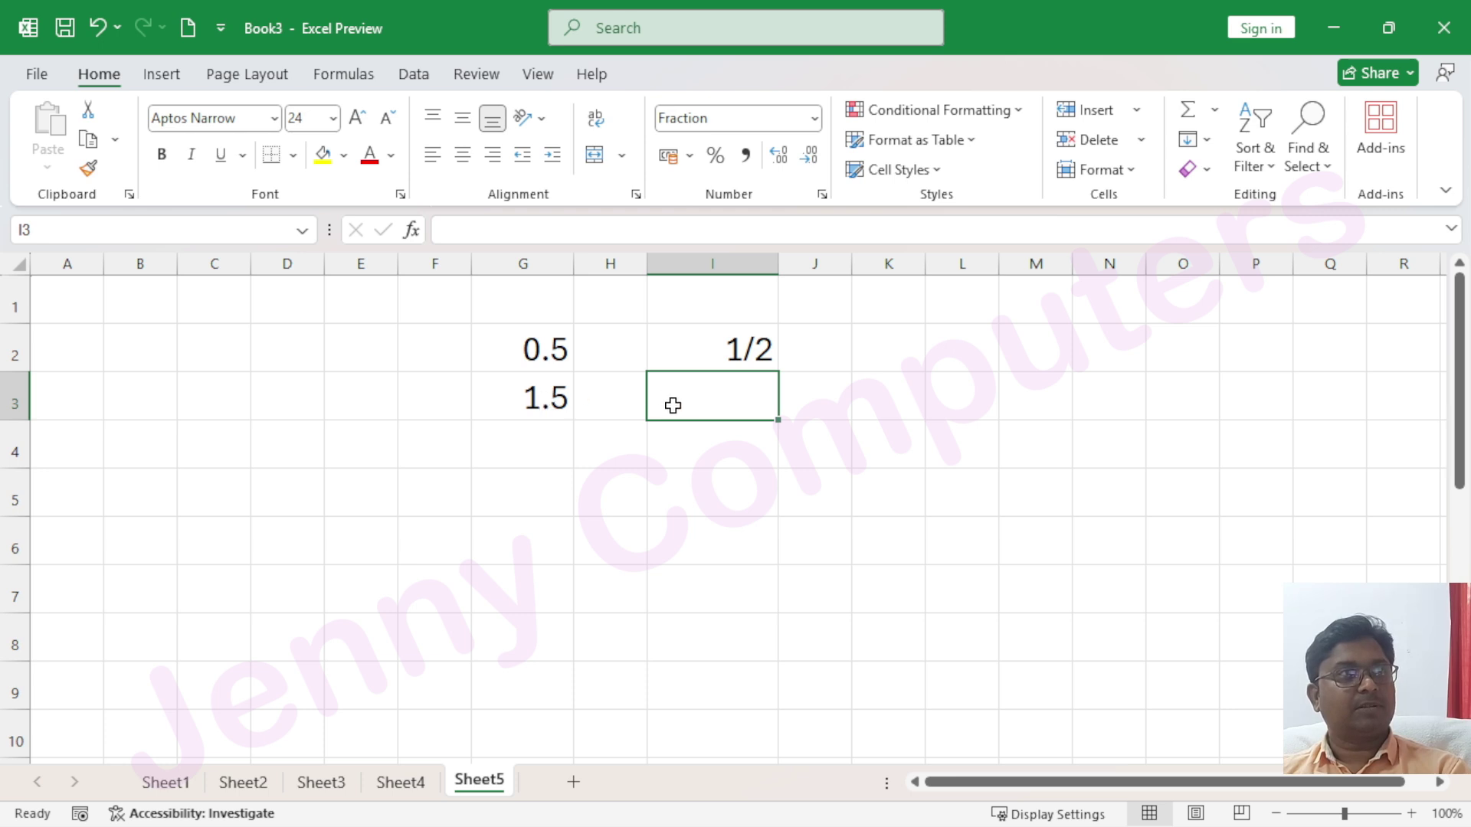
{"action": "type", "text": "1.5"}
{"action": "key", "text": "Return"}
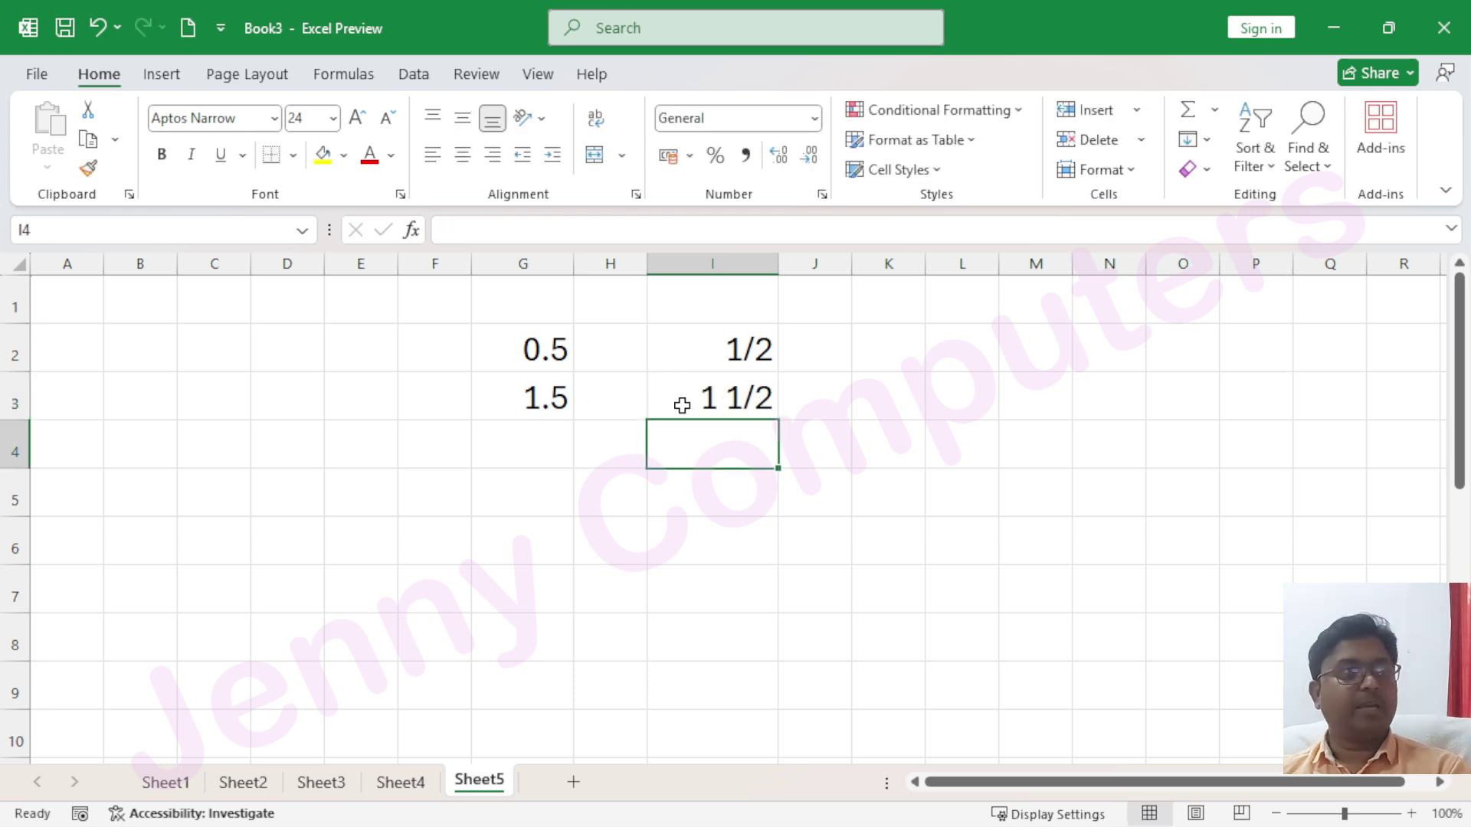
{"action": "left_click", "coordinate": [758, 410]}
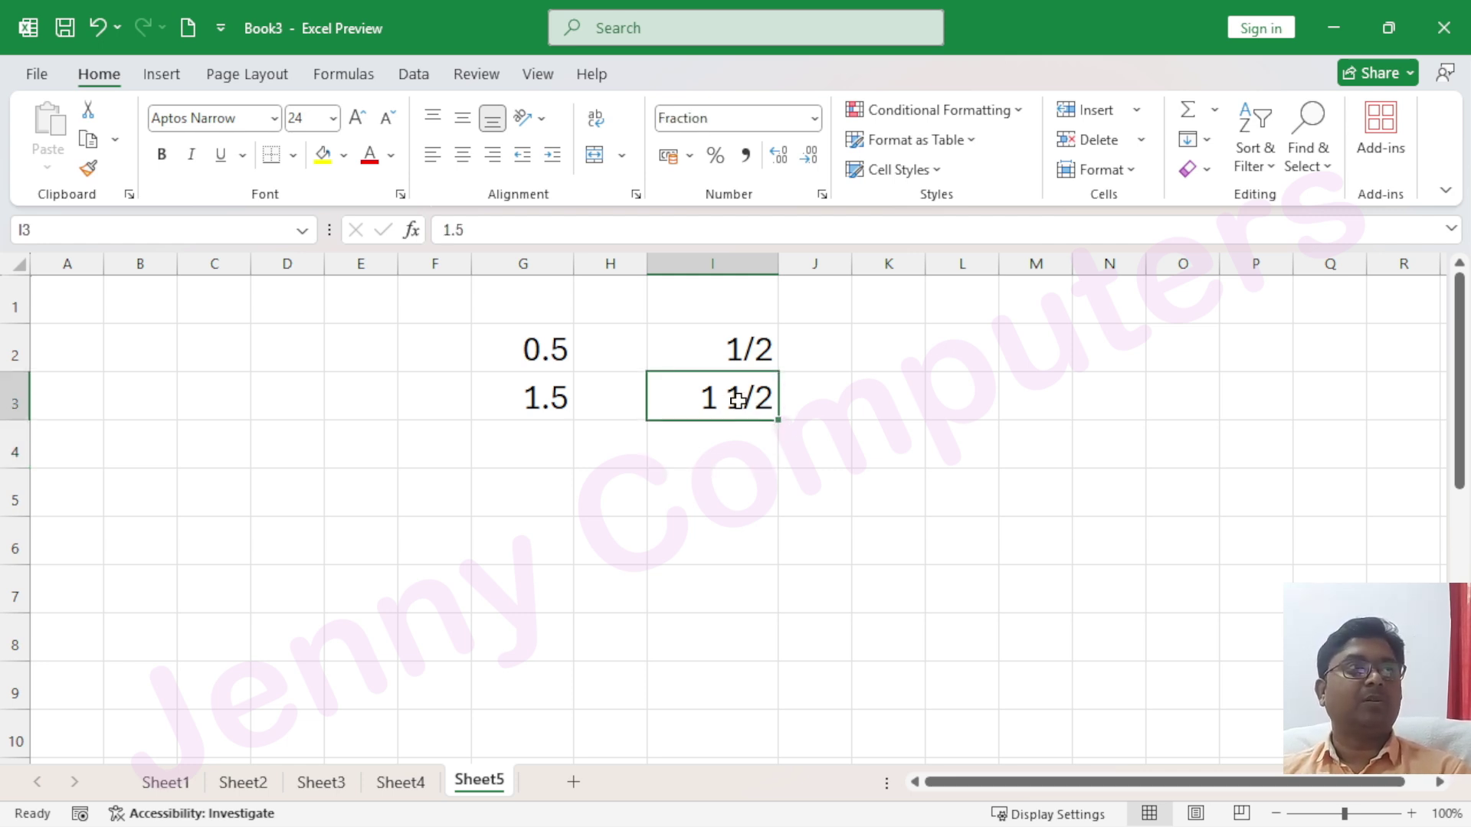
{"action": "type", "text": "1.75"}
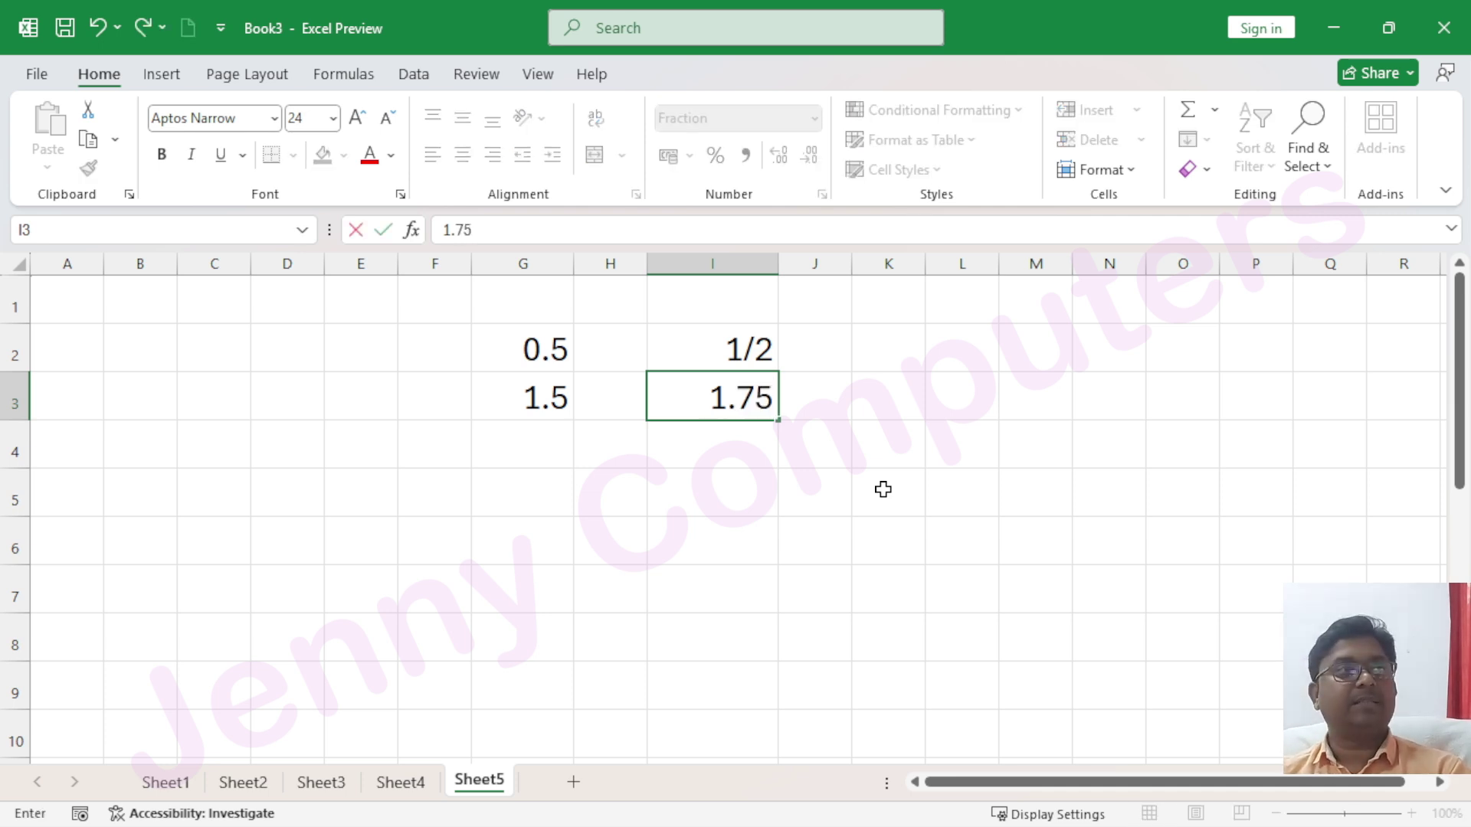
{"action": "key", "text": "Return"}
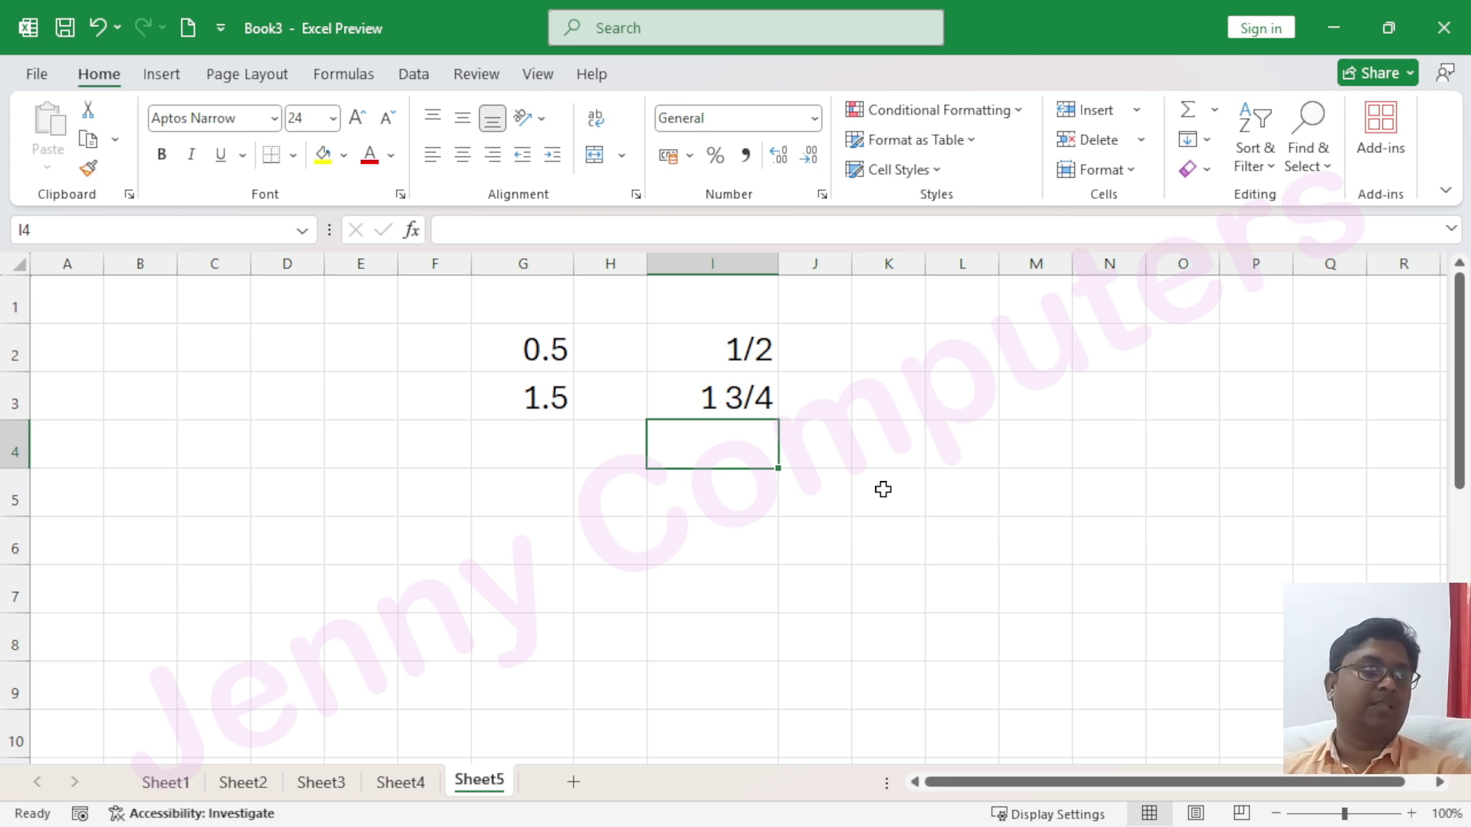
Apply the Scientific number format to the selected cell
{"action": "left_click", "coordinate": [814, 119]}
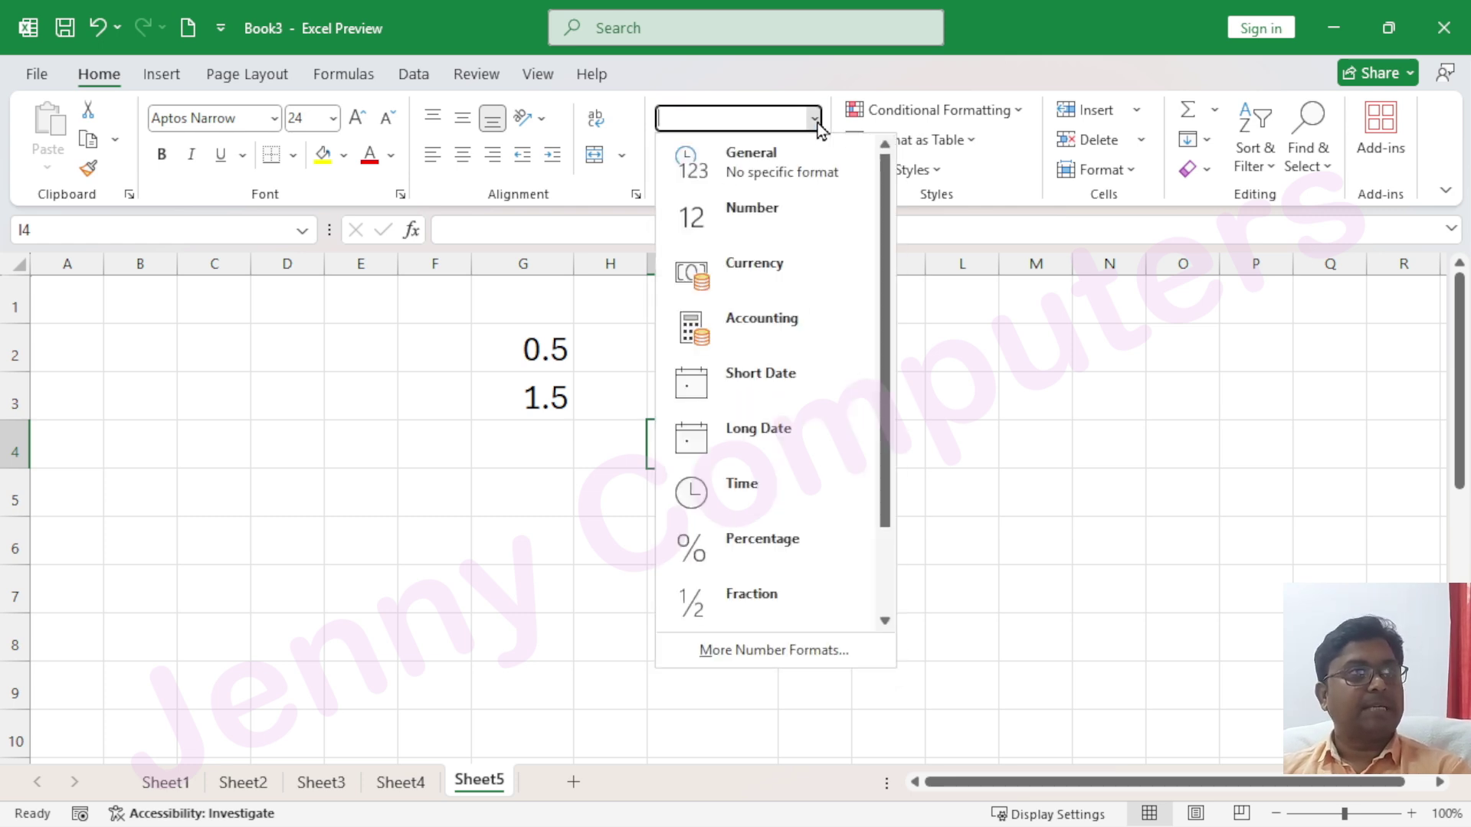
{"action": "scroll", "coordinate": [788, 426], "scroll_direction": "down", "scroll_amount": 2}
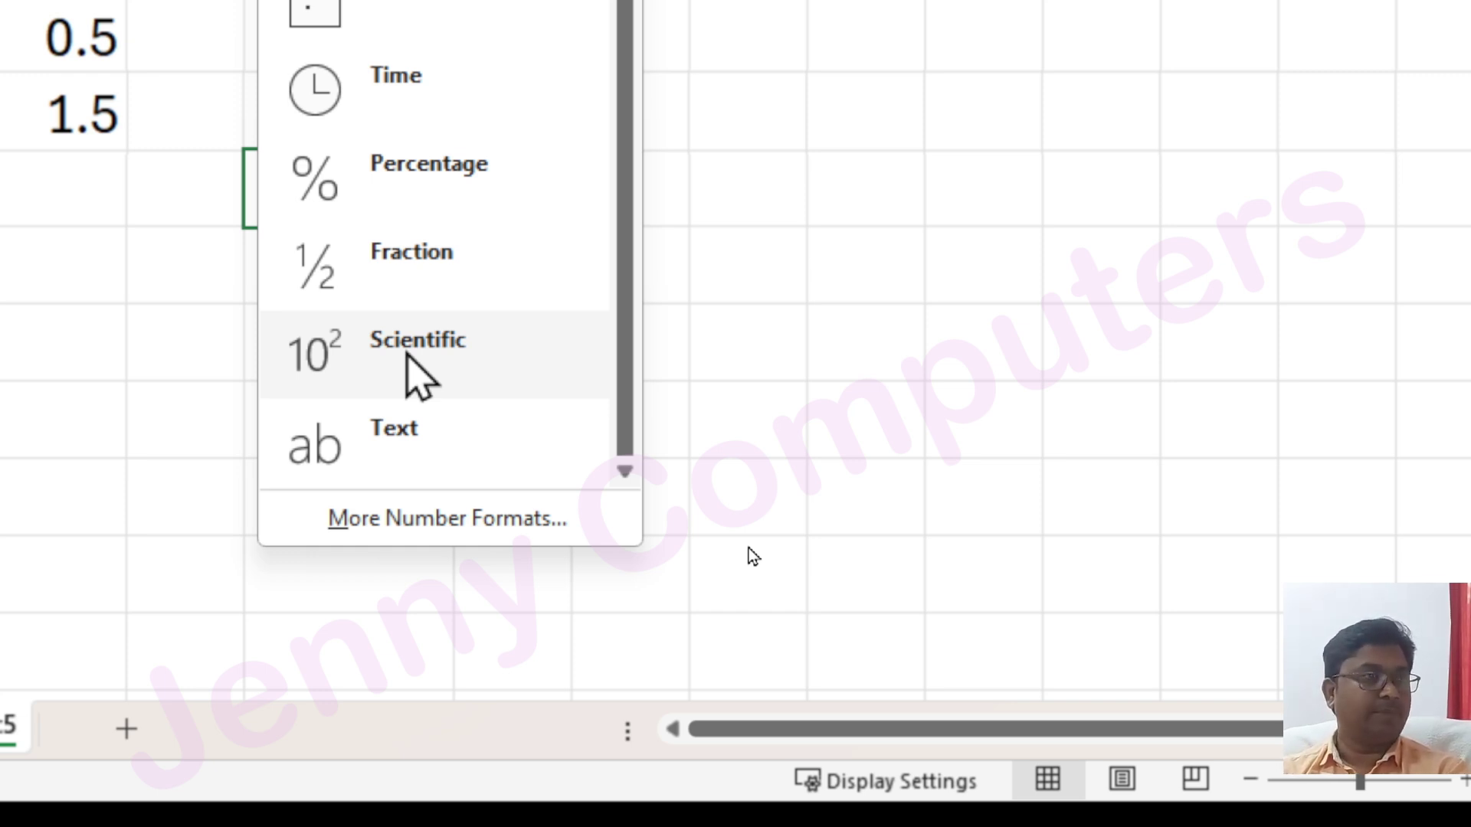
{"action": "left_click", "coordinate": [406, 354]}
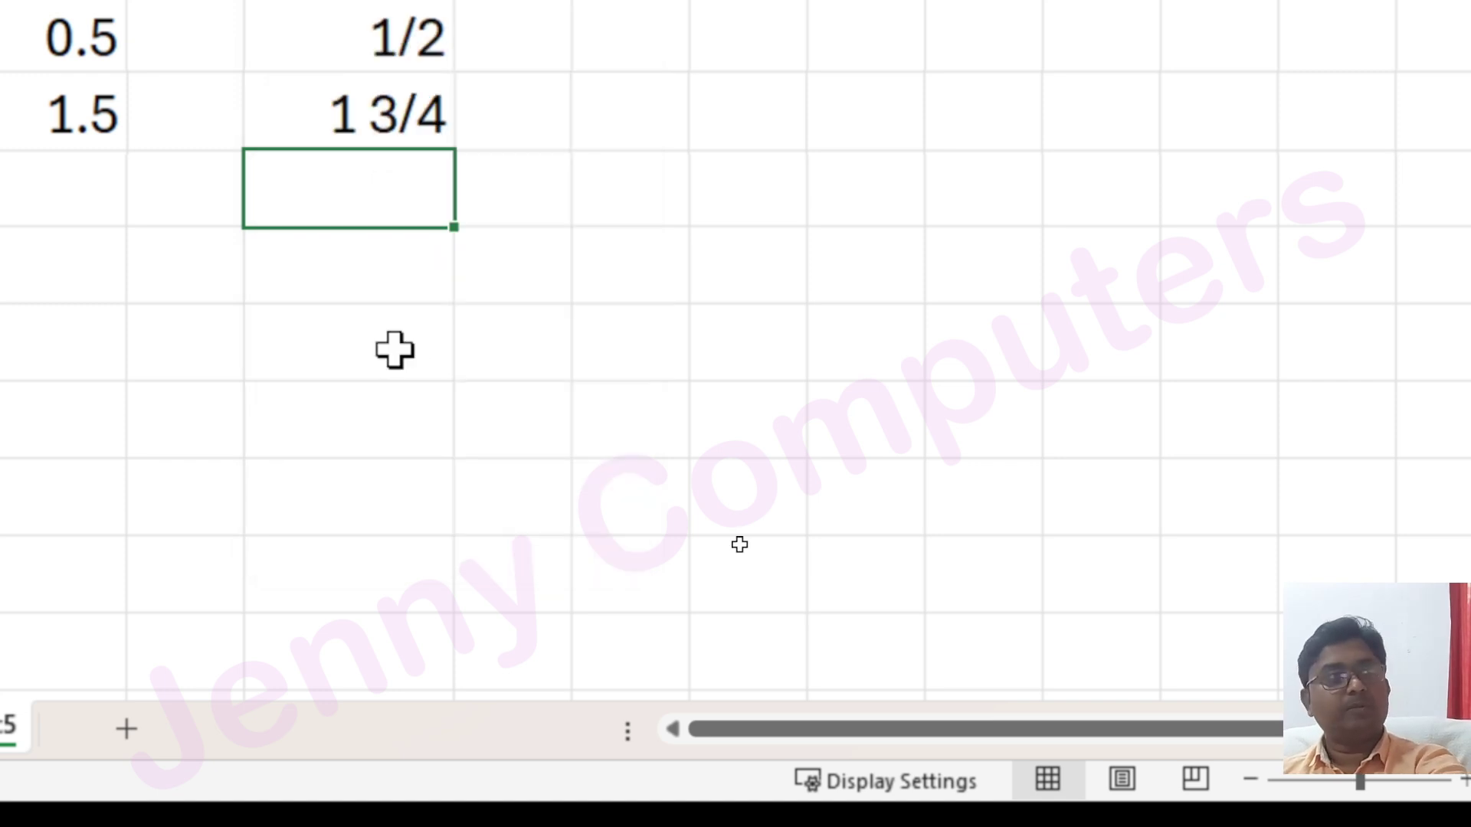
{"action": "left_click", "coordinate": [381, 325]}
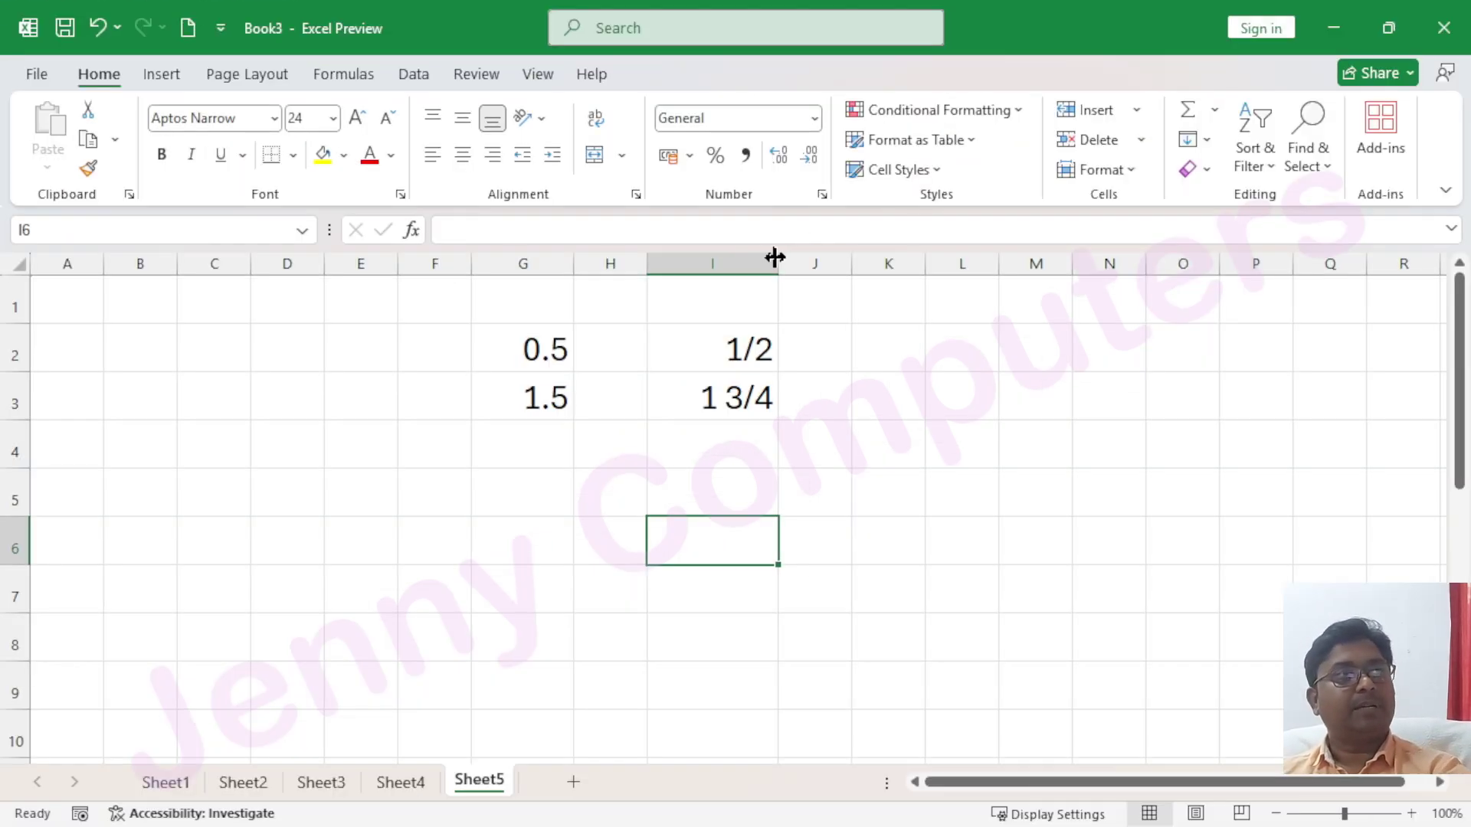
{"action": "left_click_drag", "start_coordinate": [452, 32], "coordinate": [455, 32]}
{"action": "left_click_drag", "start_coordinate": [778, 261], "coordinate": [969, 260]}
{"action": "left_click", "coordinate": [669, 476]}
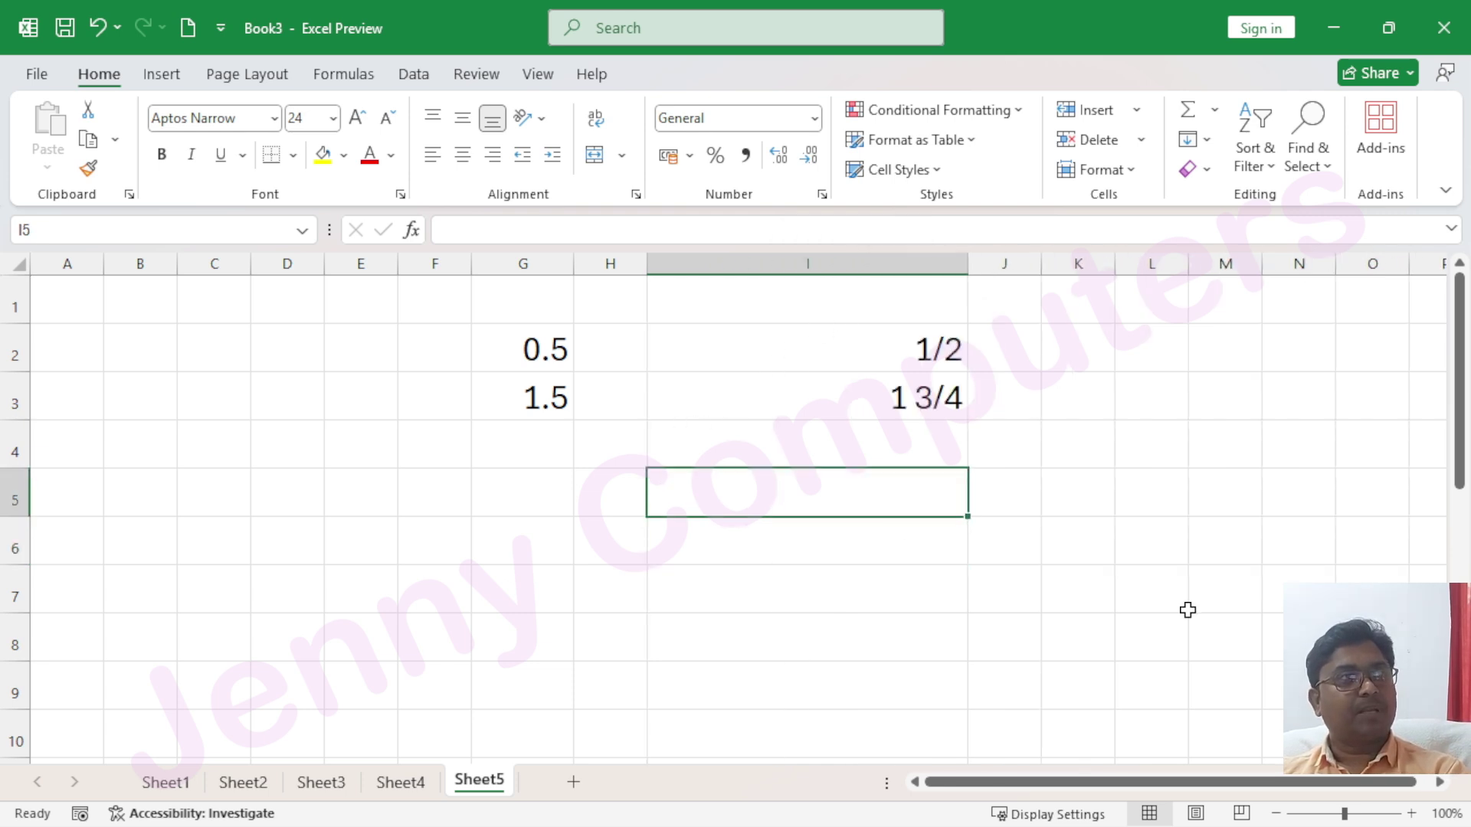
{"action": "type", "text": "12"}
{"action": "key", "text": "Return"}
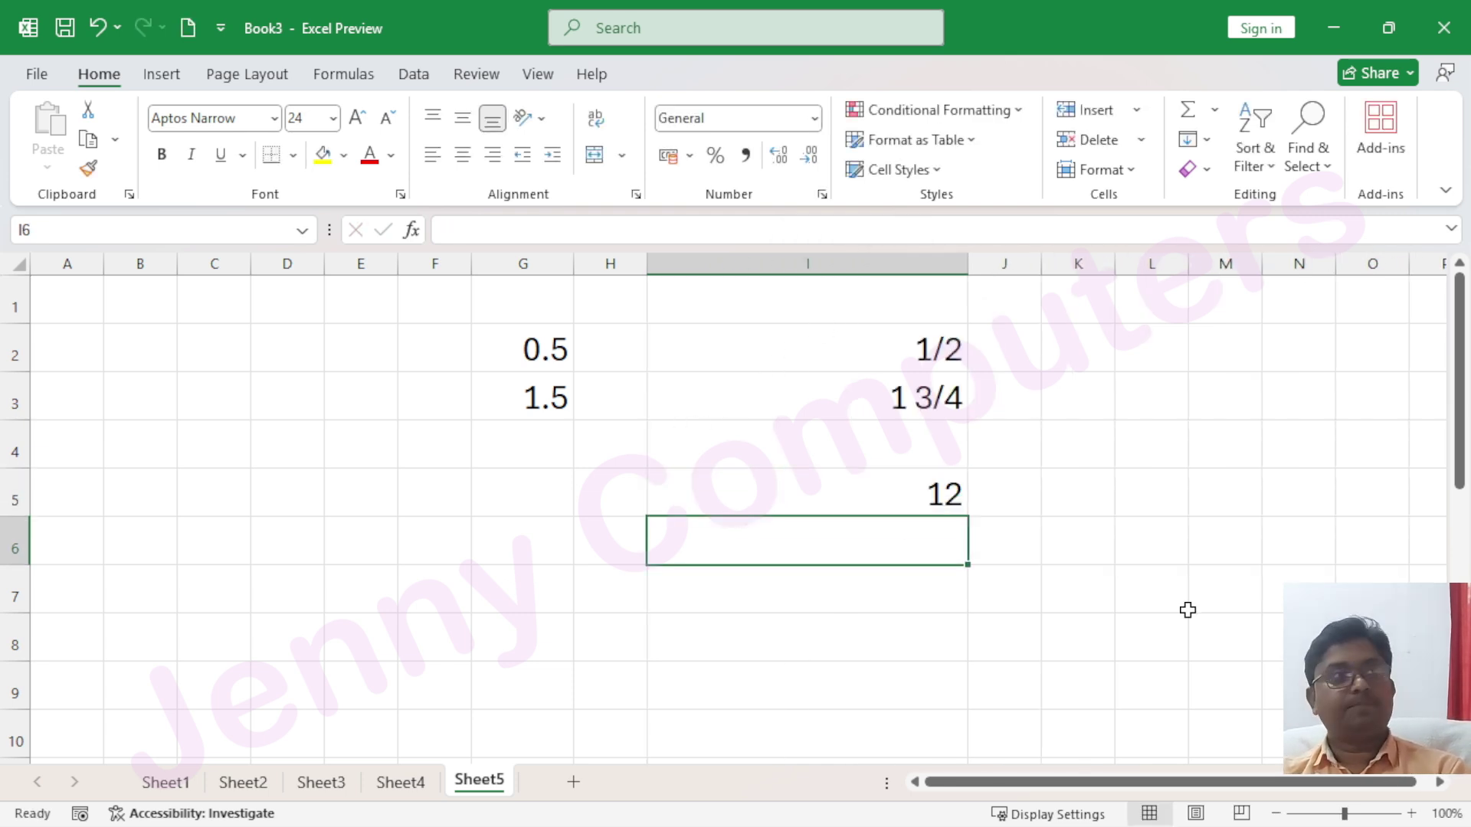
{"action": "key", "text": "Up"}
{"action": "type", "text": "1234"}
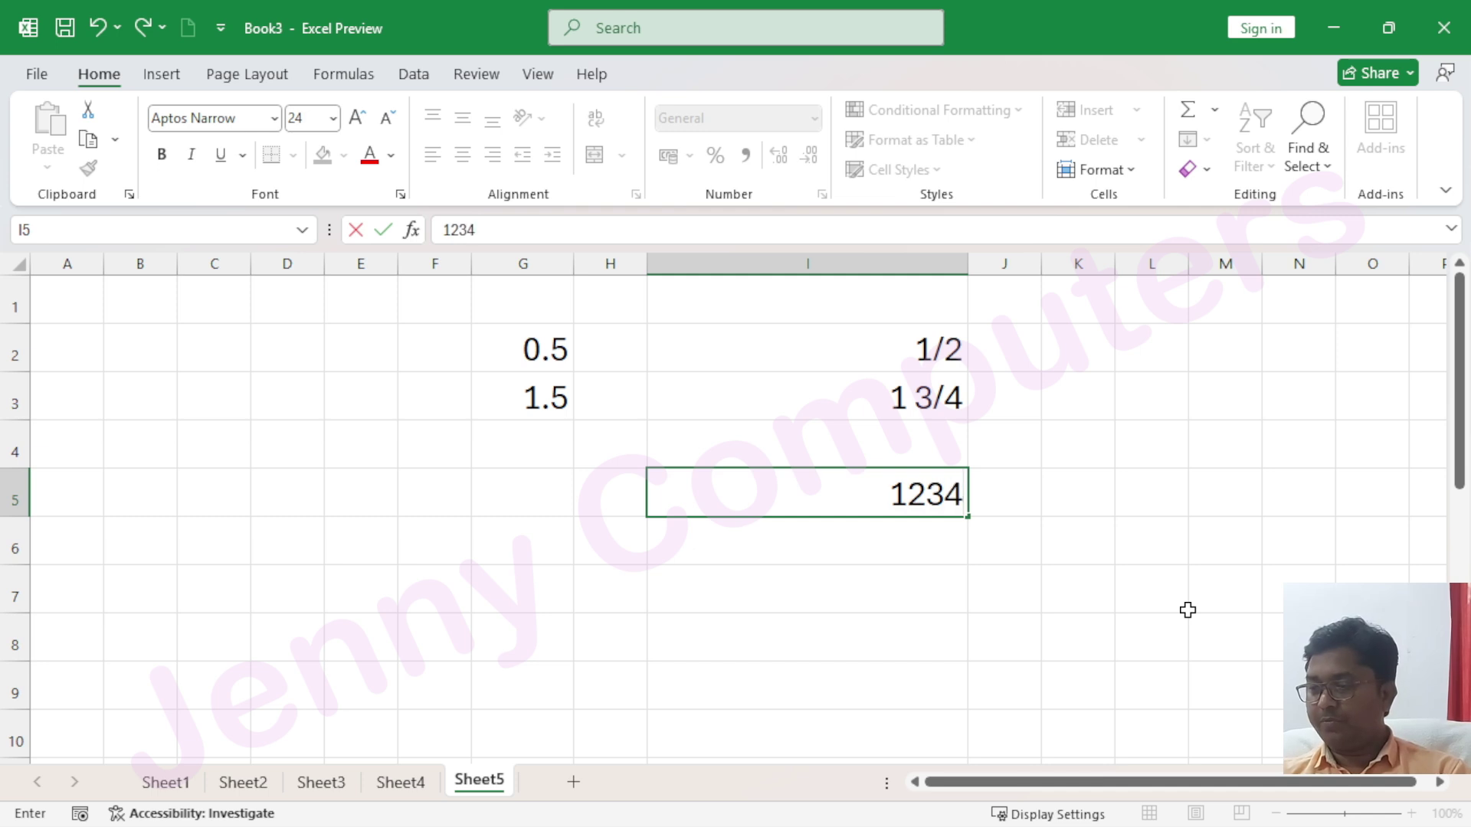
{"action": "type", "text": "56789"}
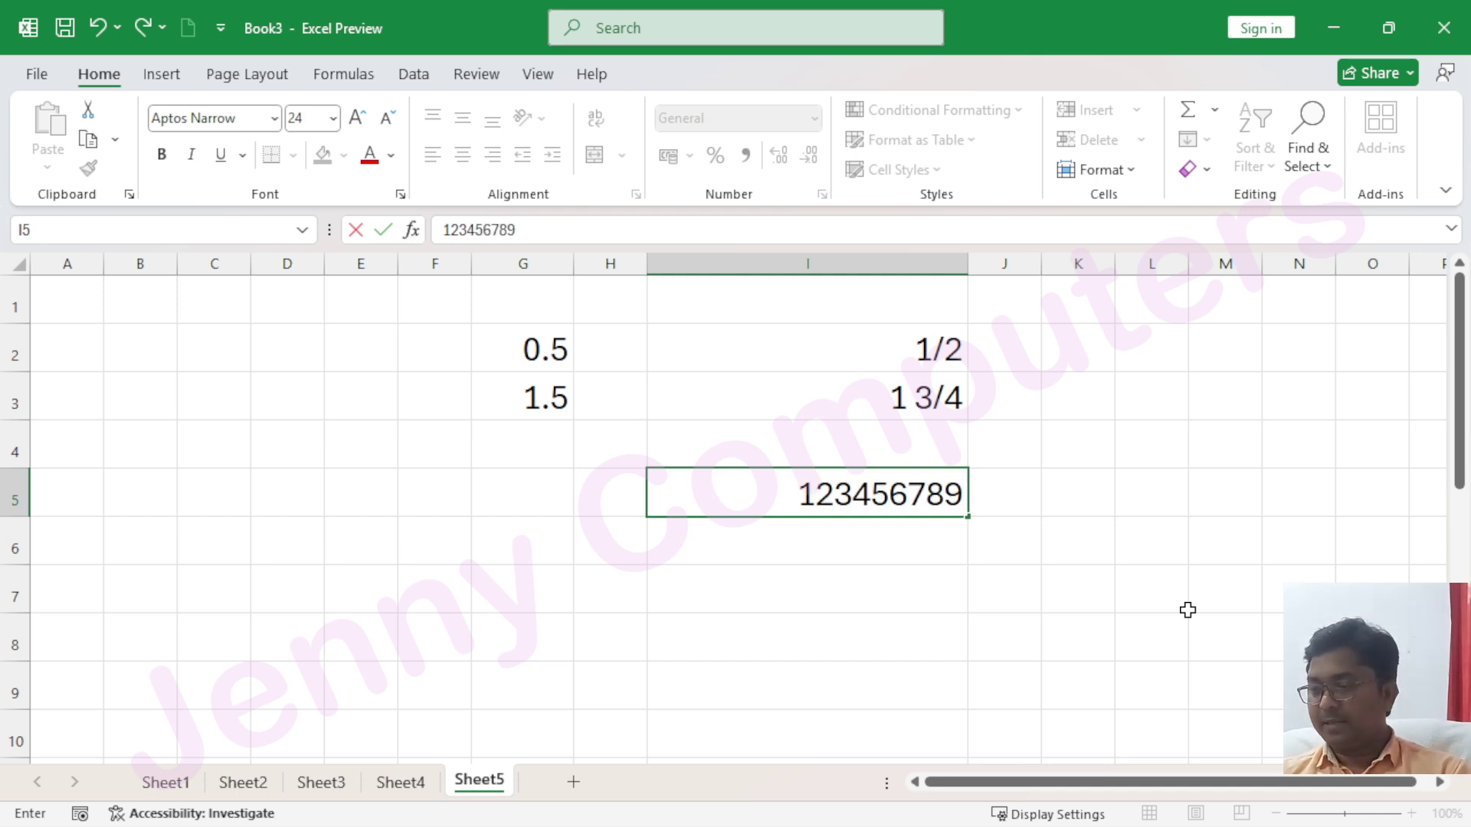
{"action": "type", "text": "01"}
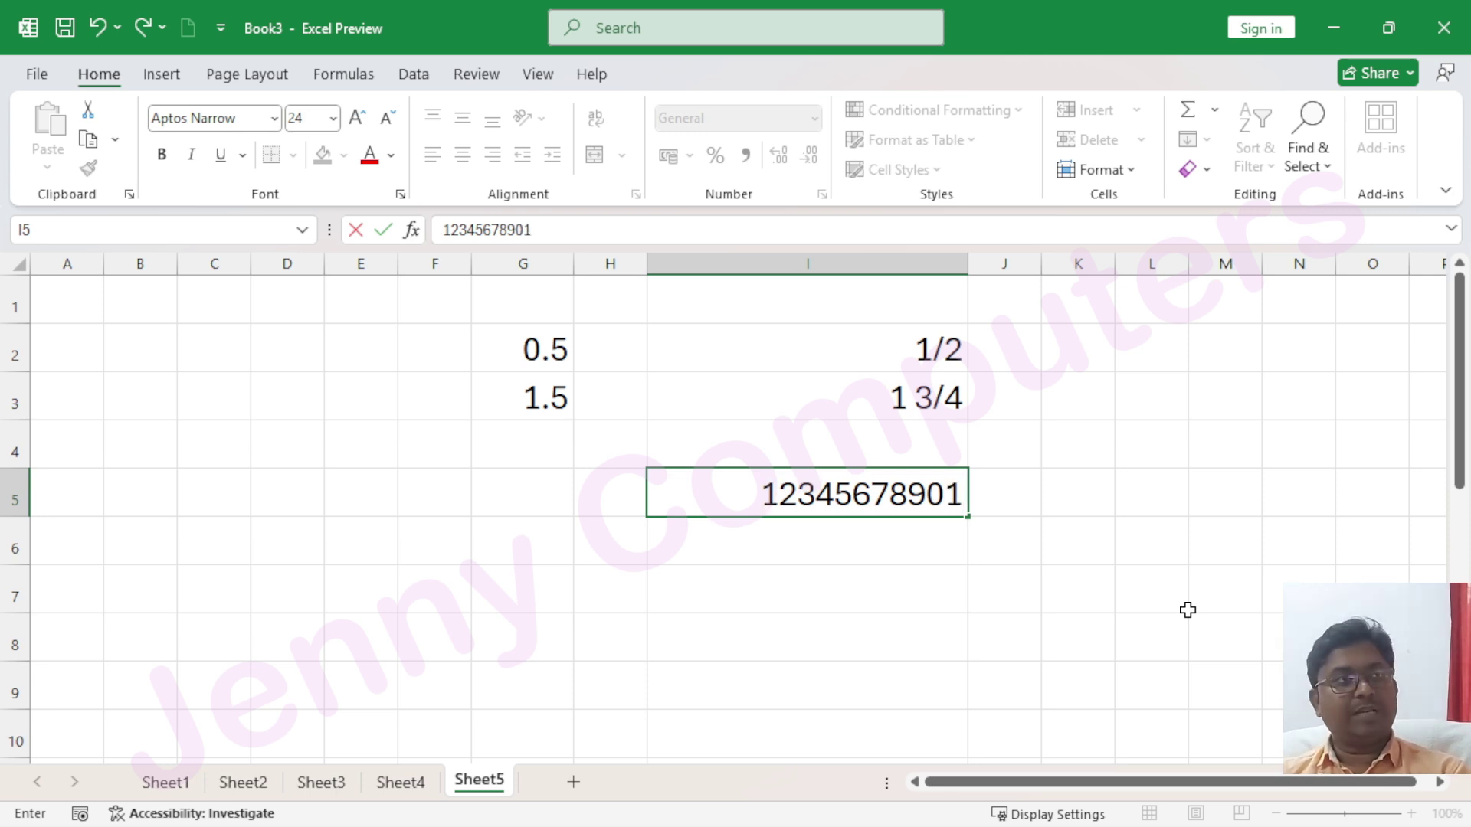
{"action": "key", "text": "Return"}
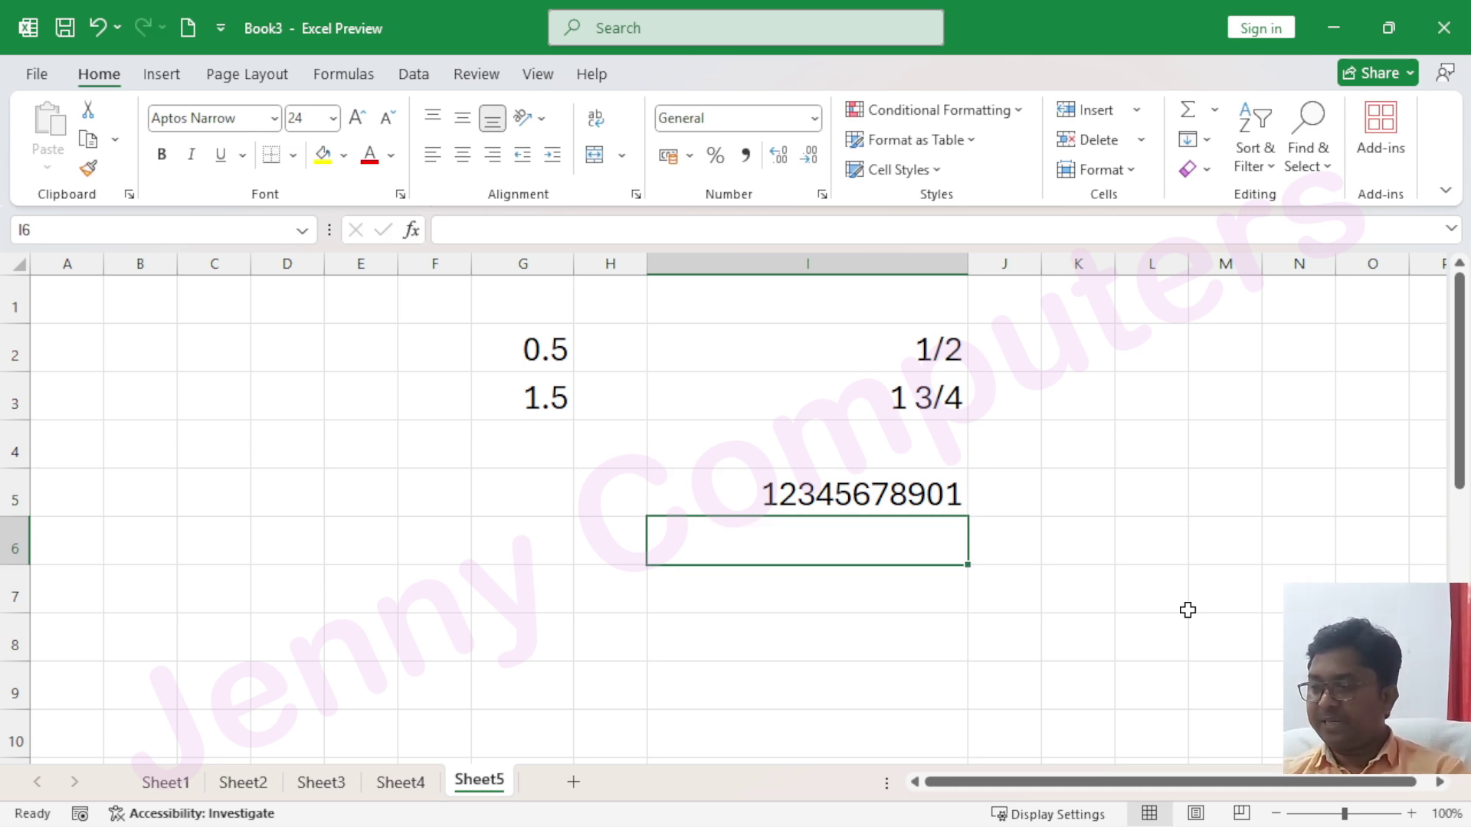
{"action": "type", "text": "123456789012"}
{"action": "key", "text": "Return"}
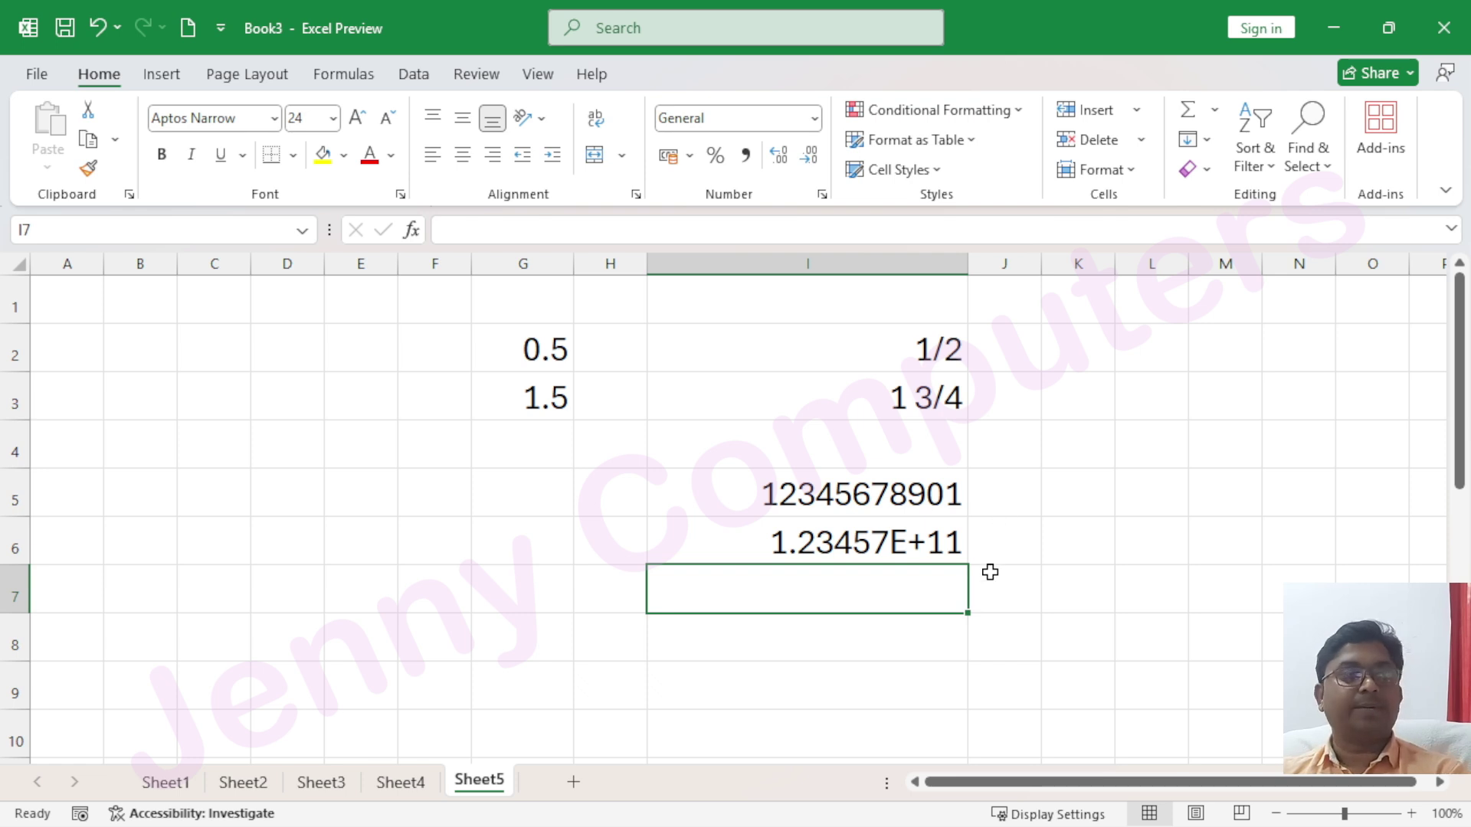
{"action": "left_click", "coordinate": [858, 541]}
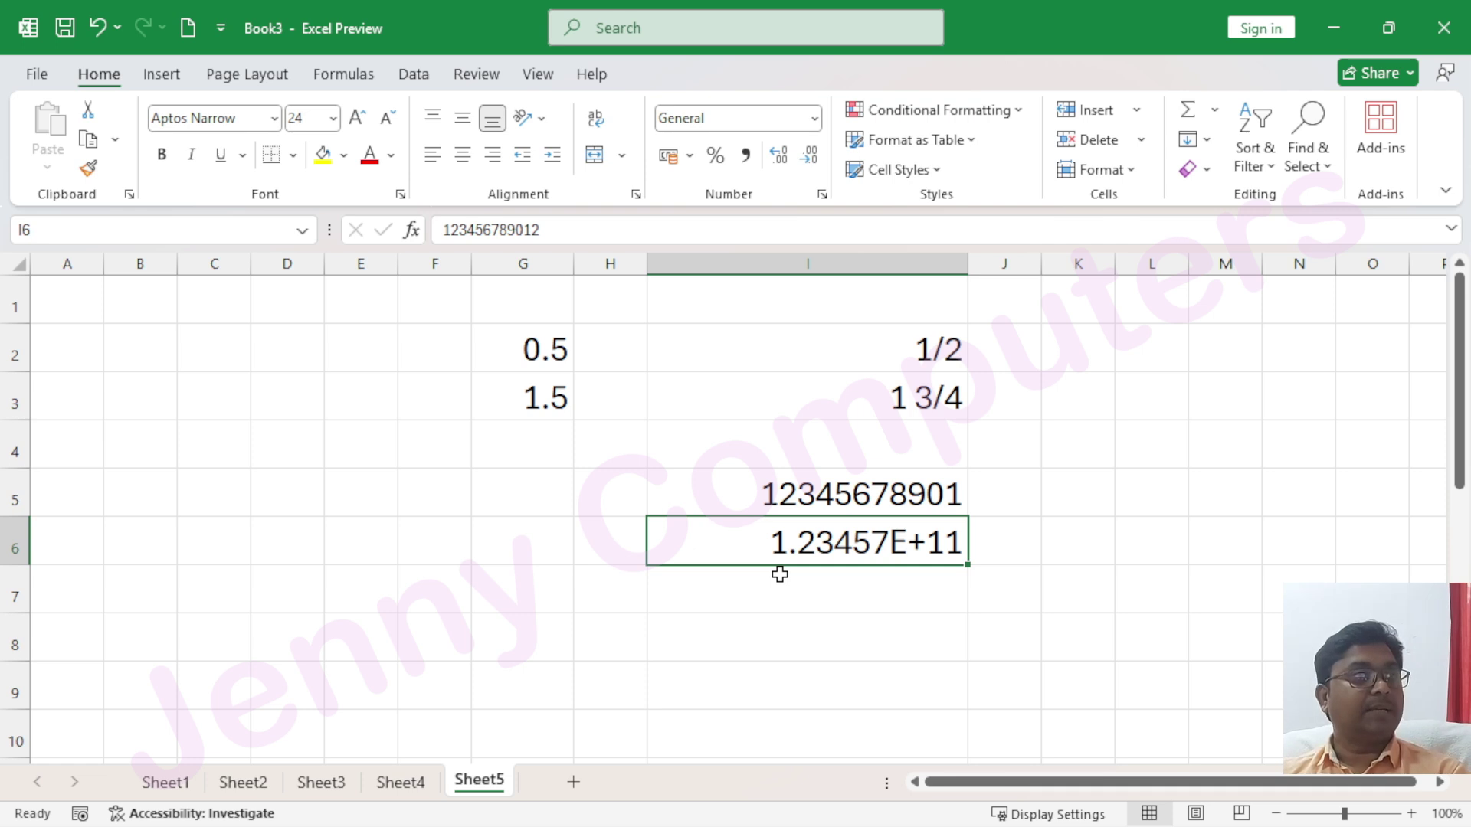
{"action": "left_click", "coordinate": [723, 588]}
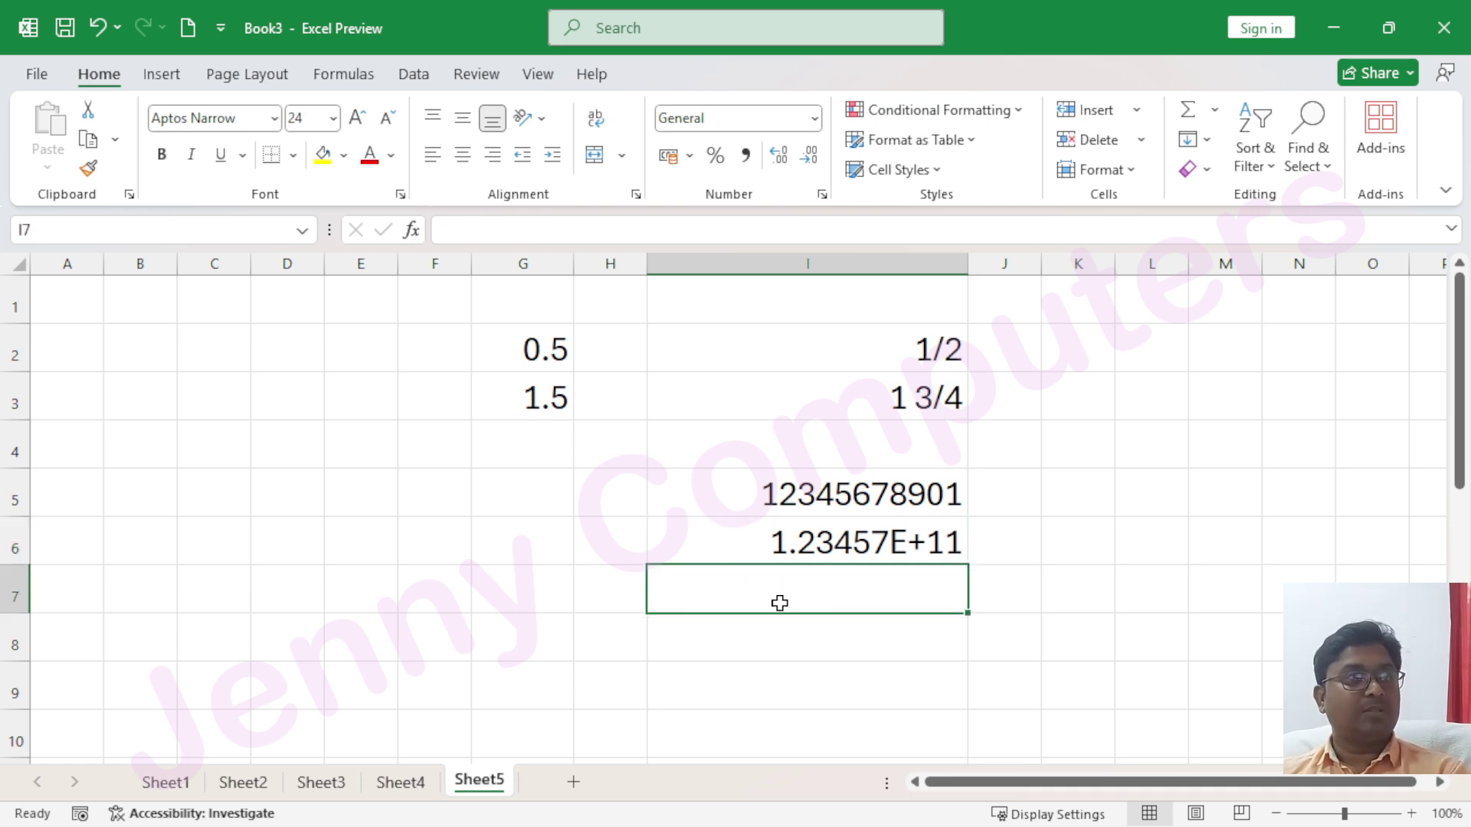
{"action": "left_click", "coordinate": [816, 120]}
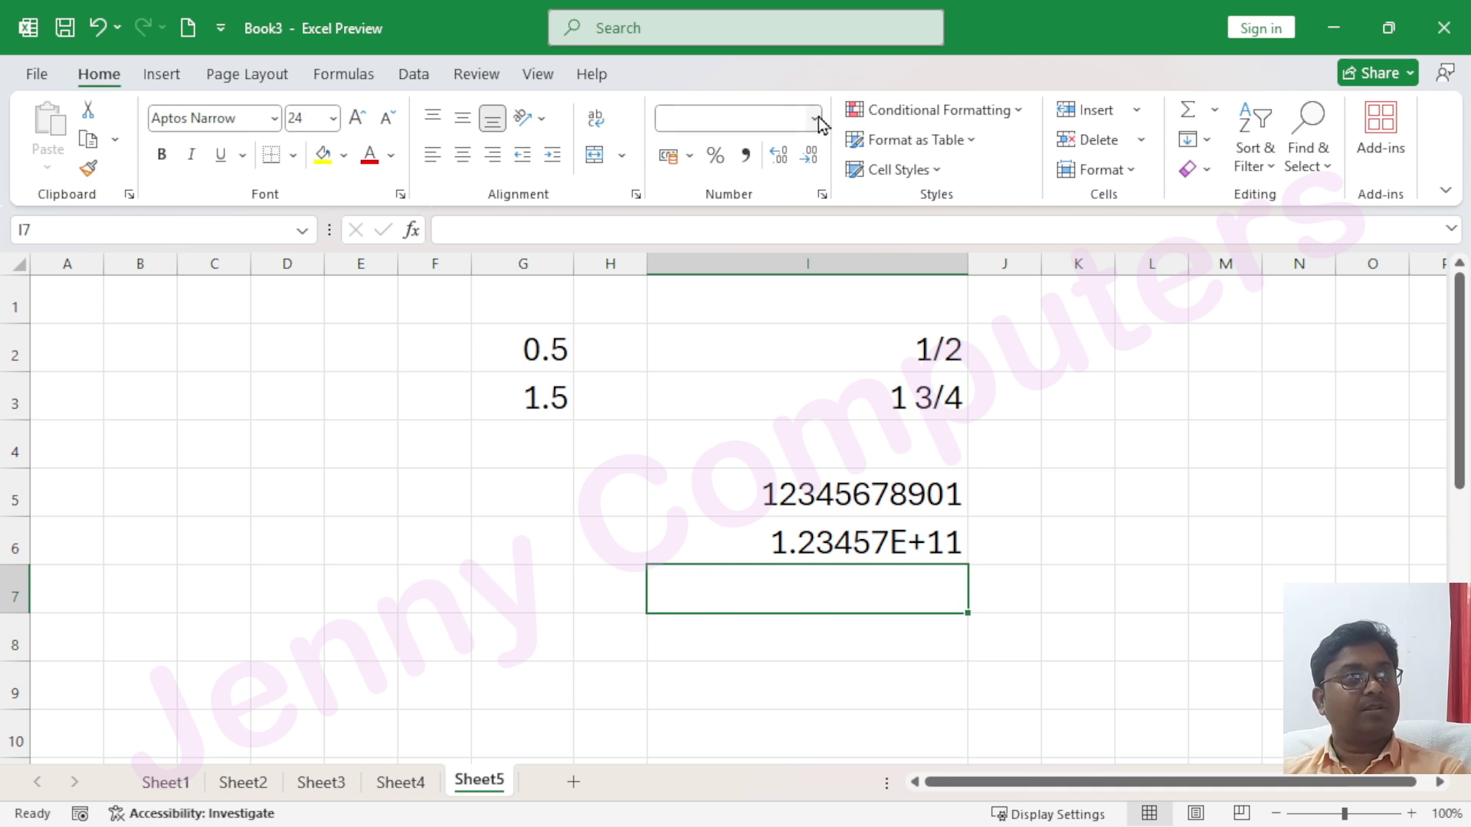
{"action": "scroll", "coordinate": [781, 475], "scroll_direction": "down", "scroll_amount": 2}
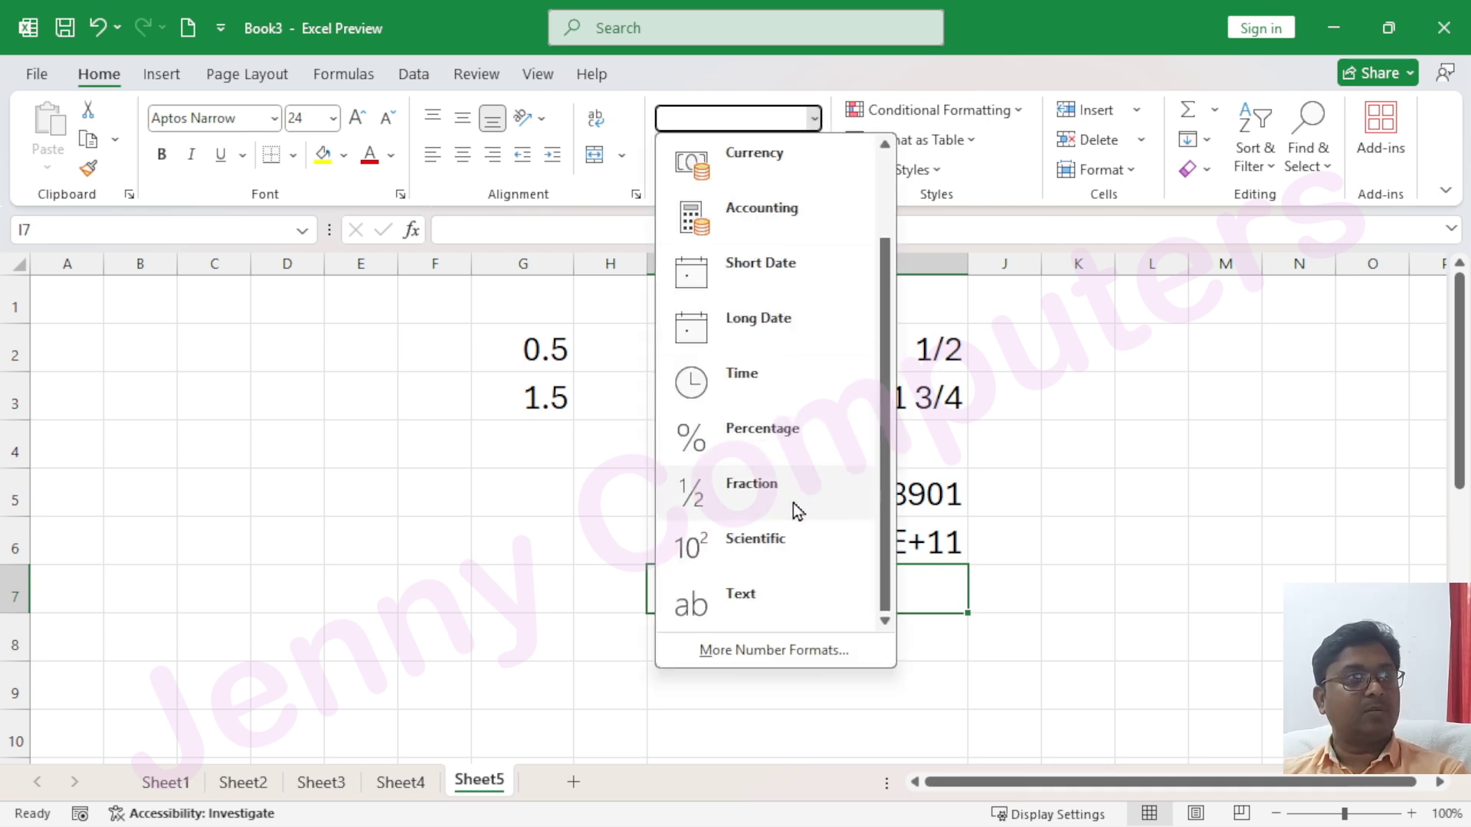
{"action": "left_click", "coordinate": [747, 611]}
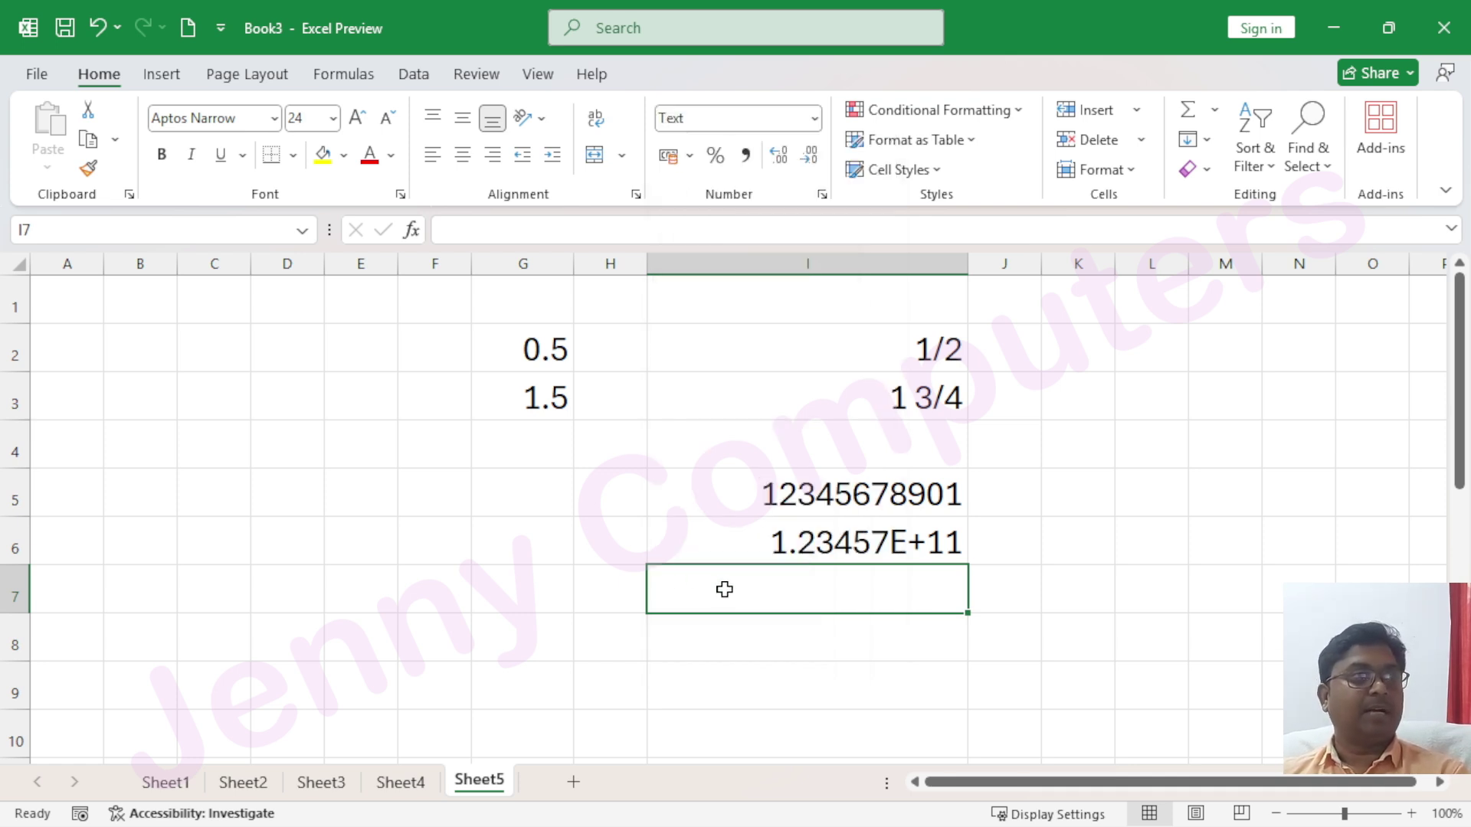
{"action": "type", "text": "1234"}
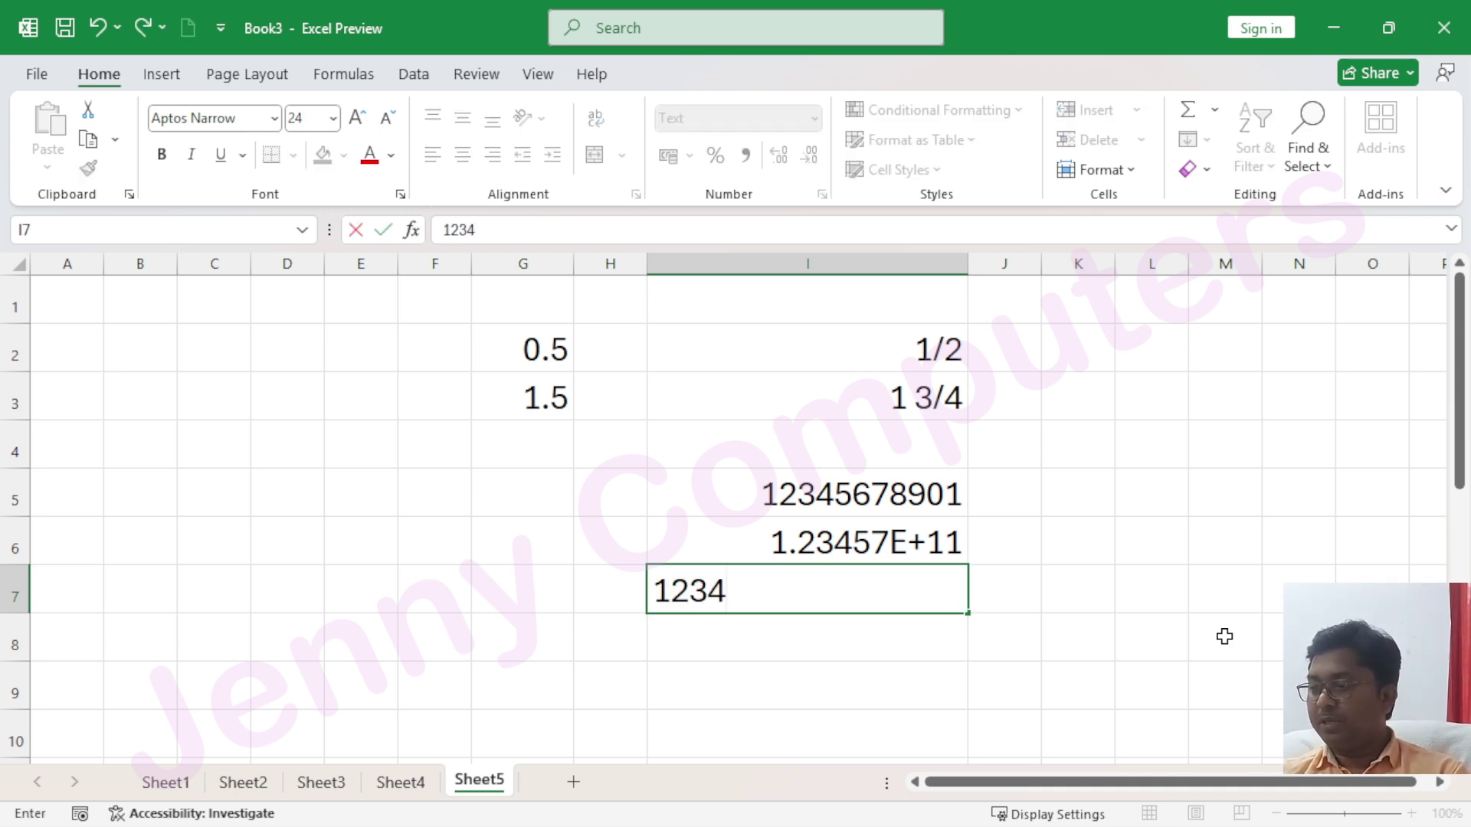
{"action": "type", "text": "56789632"}
{"action": "key", "text": "Return"}
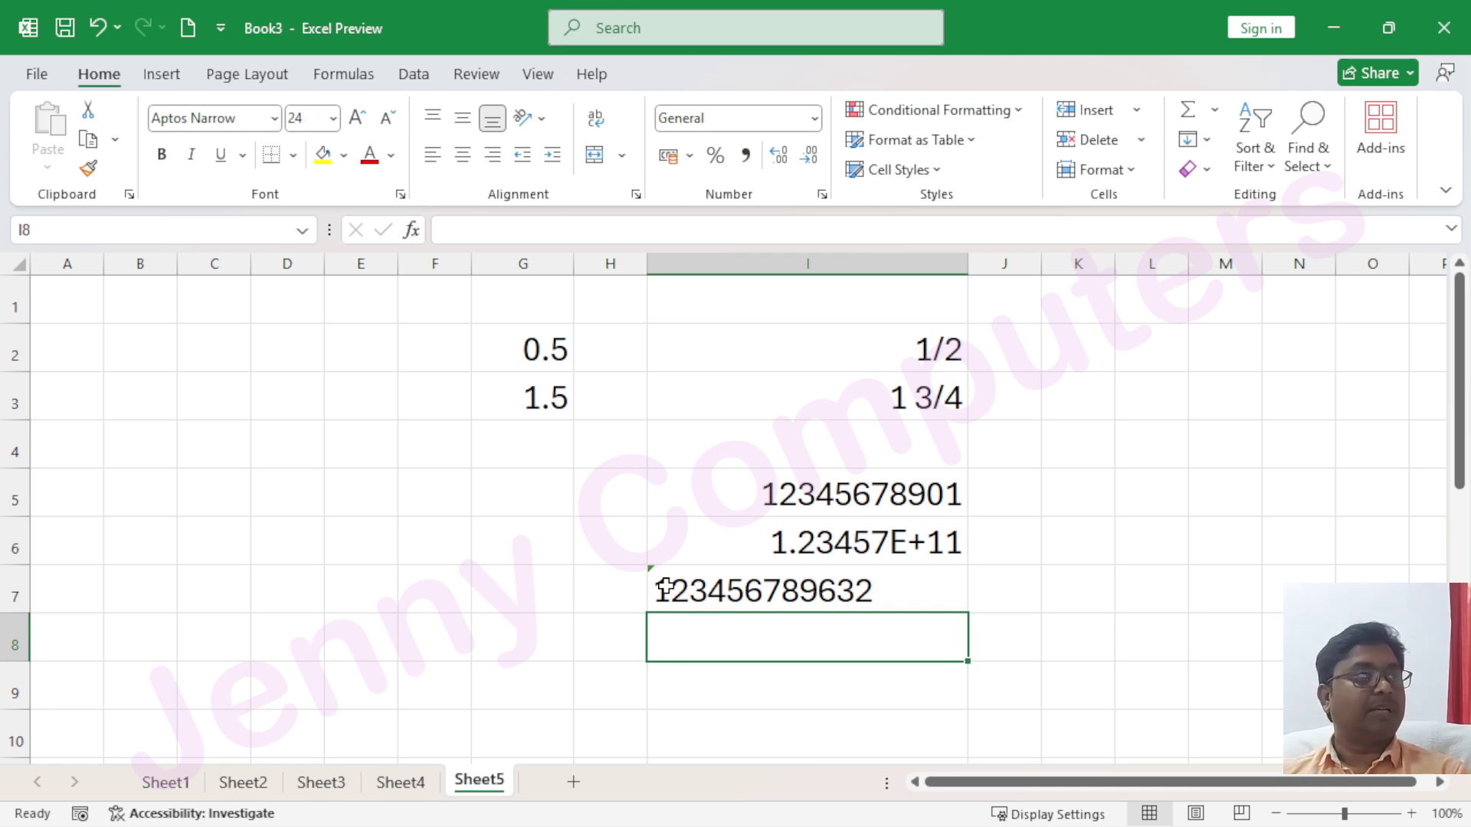
Ignore the number-stored-as-text error warning on I7
{"action": "left_click", "coordinate": [663, 589]}
{"action": "mouse_move", "coordinate": [620, 589]}
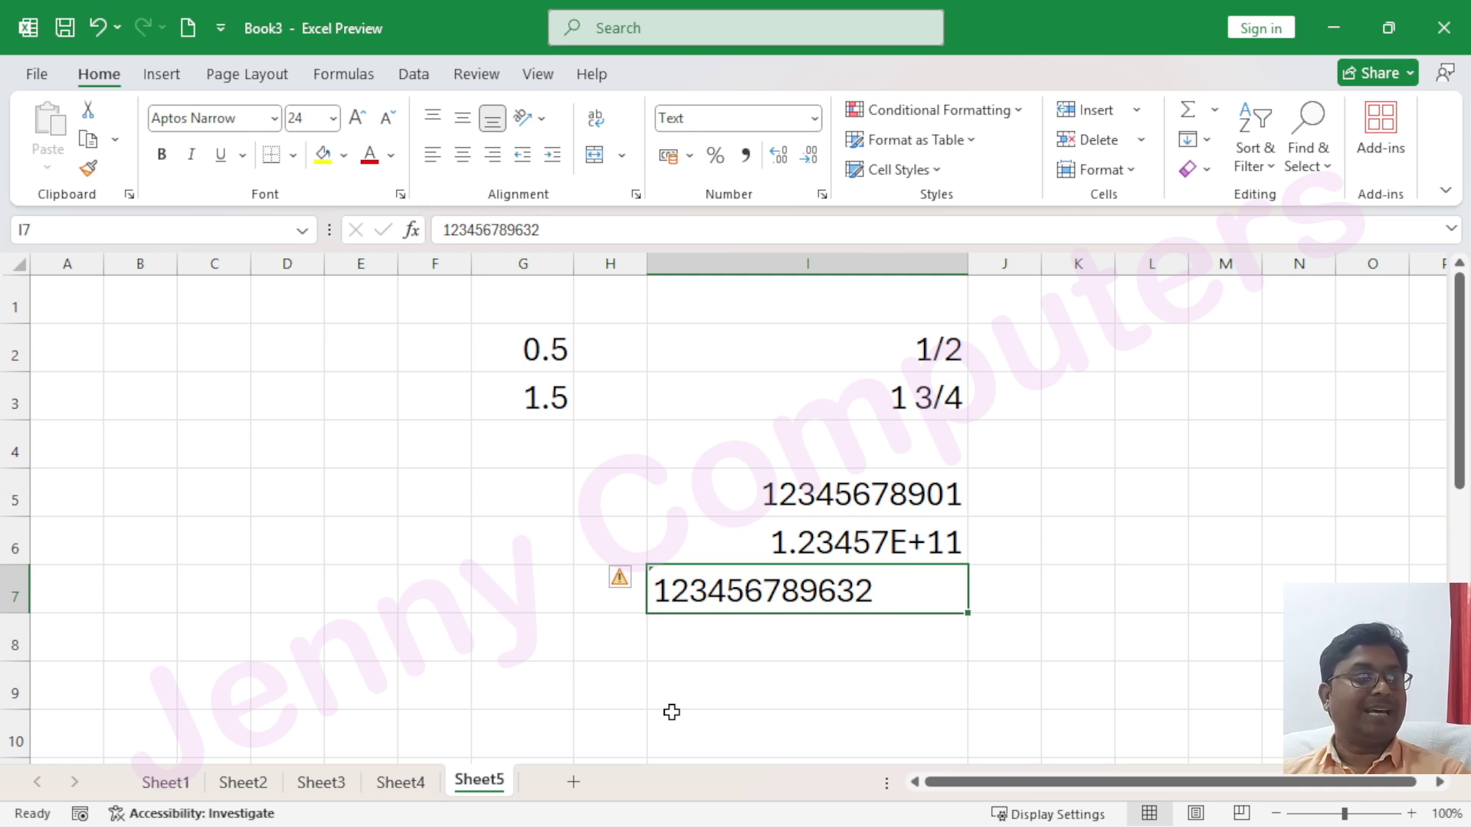
{"action": "left_click", "coordinate": [639, 580]}
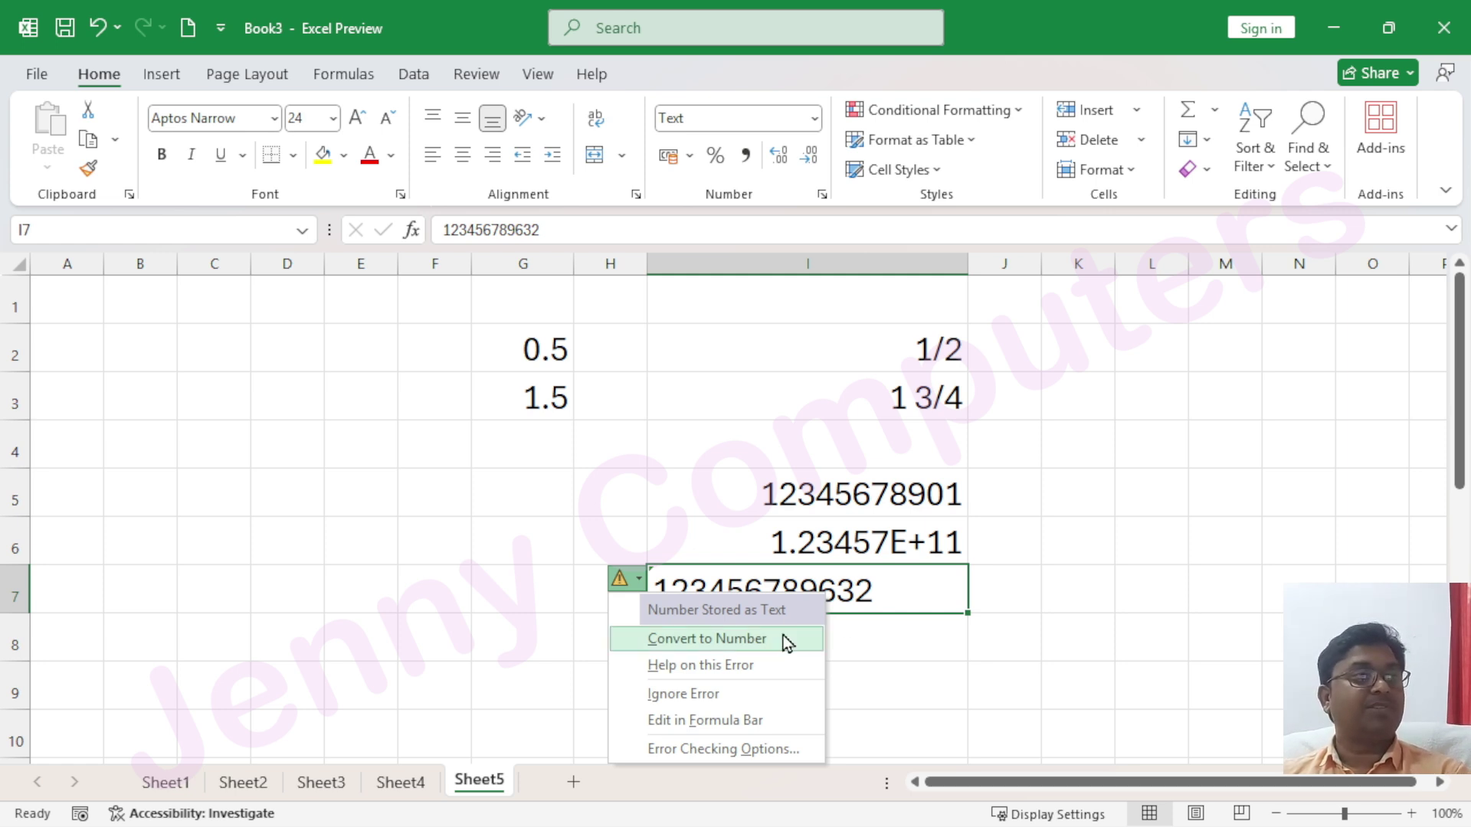
{"action": "left_click", "coordinate": [727, 691]}
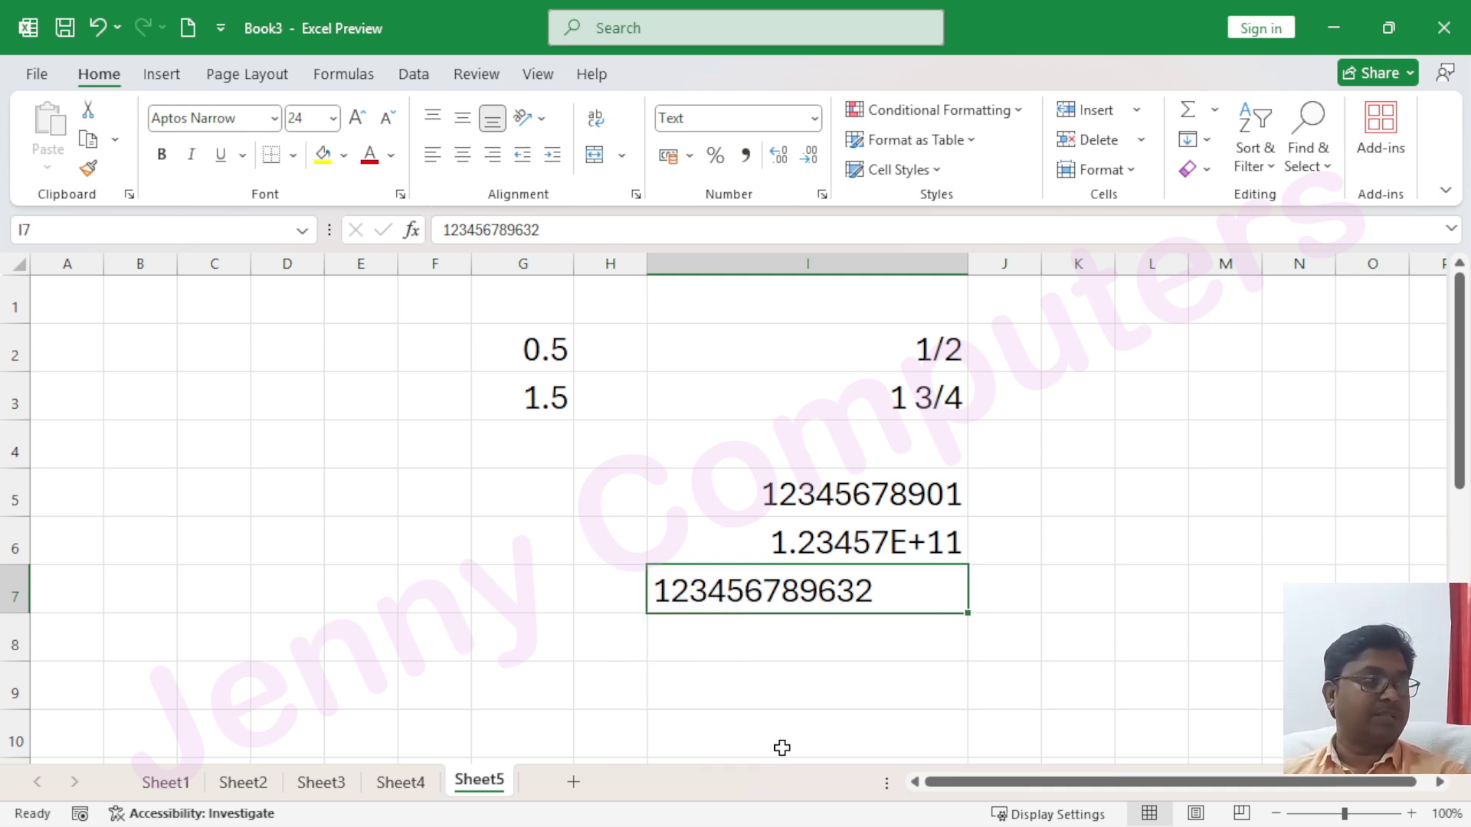
{"action": "left_click", "coordinate": [763, 637]}
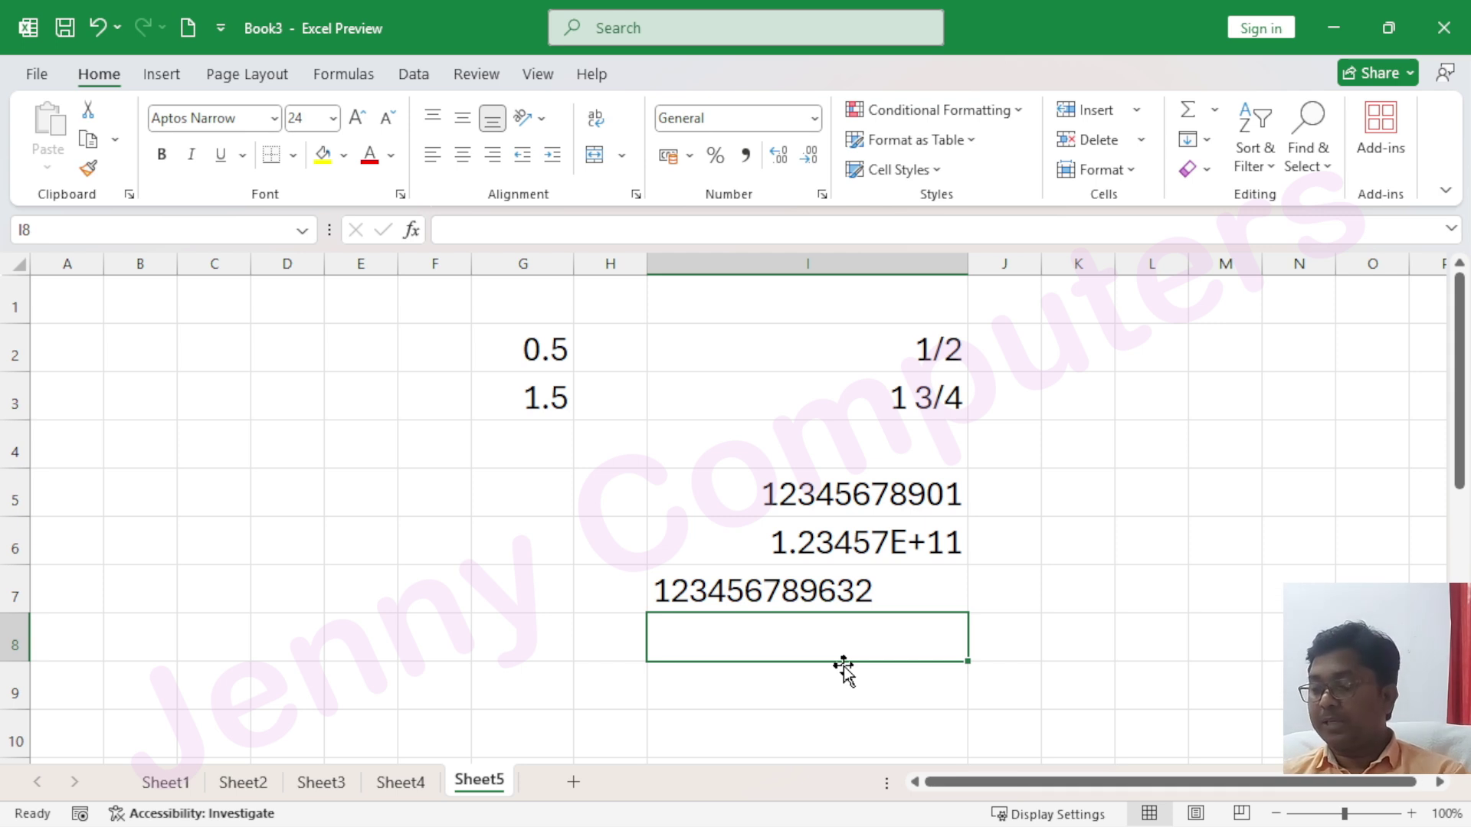
{"action": "type", "text": "1"}
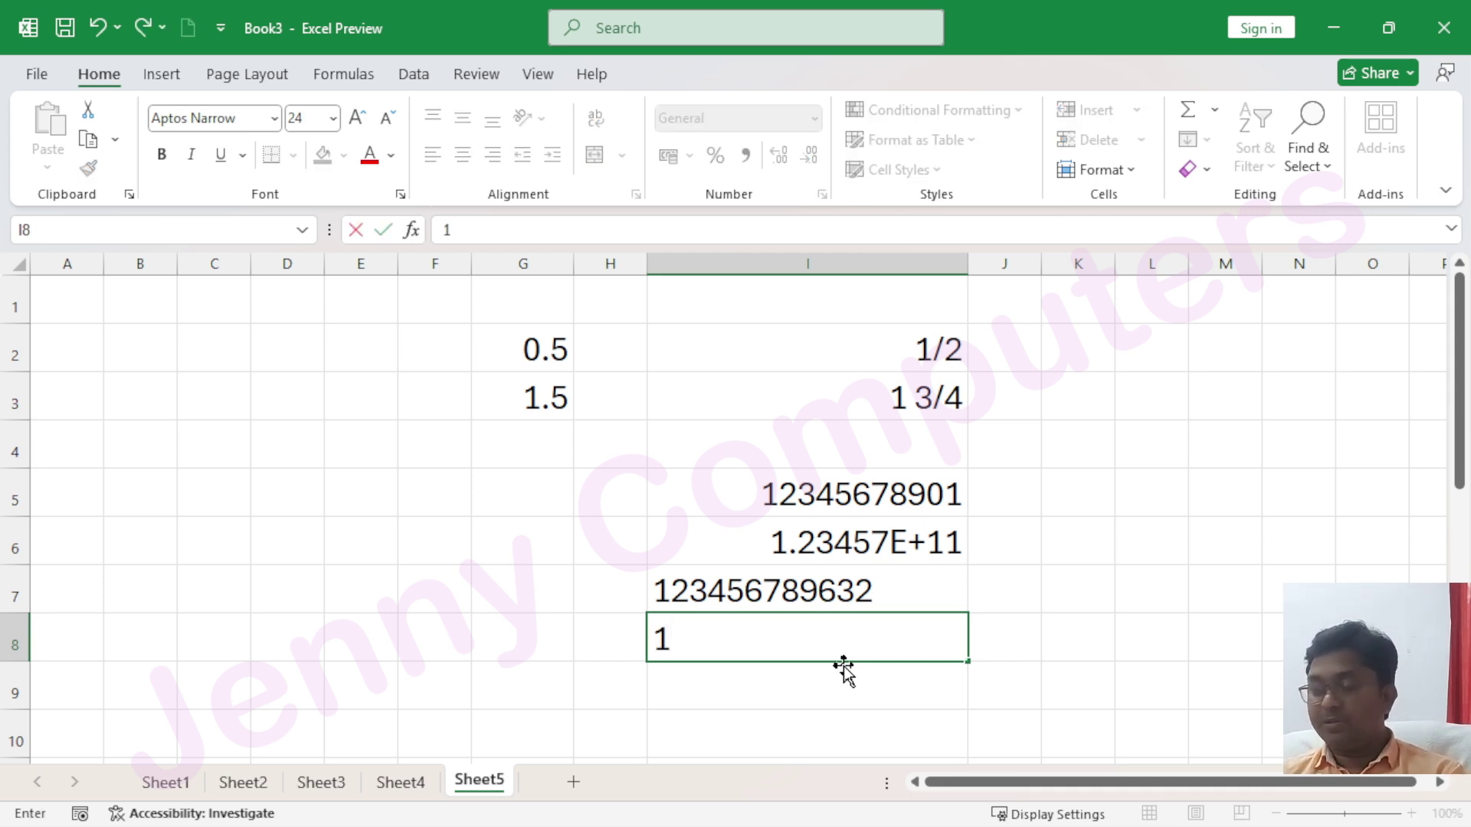
{"action": "key", "text": "Escape"}
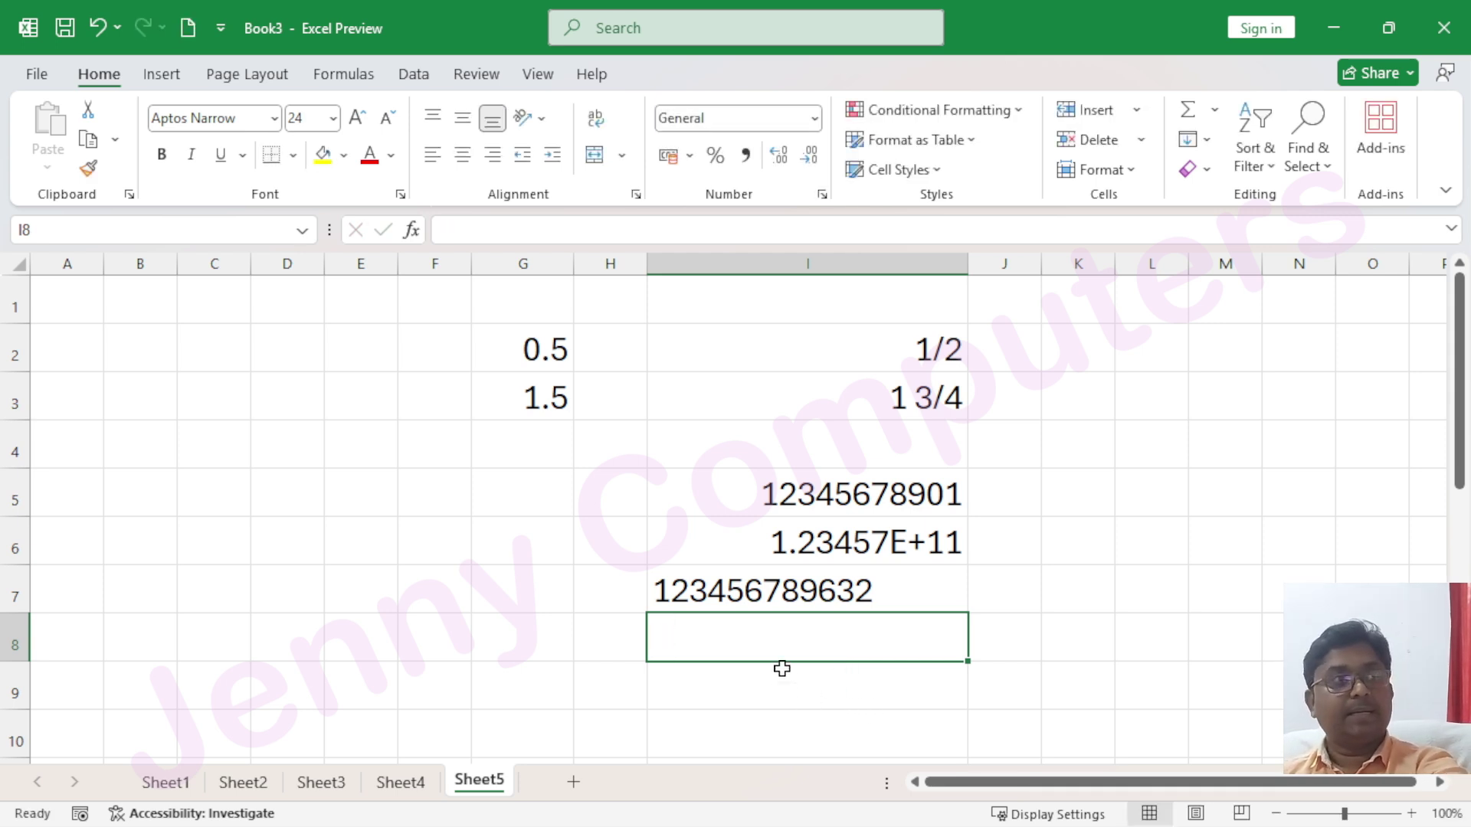
{"action": "left_click", "coordinate": [815, 118]}
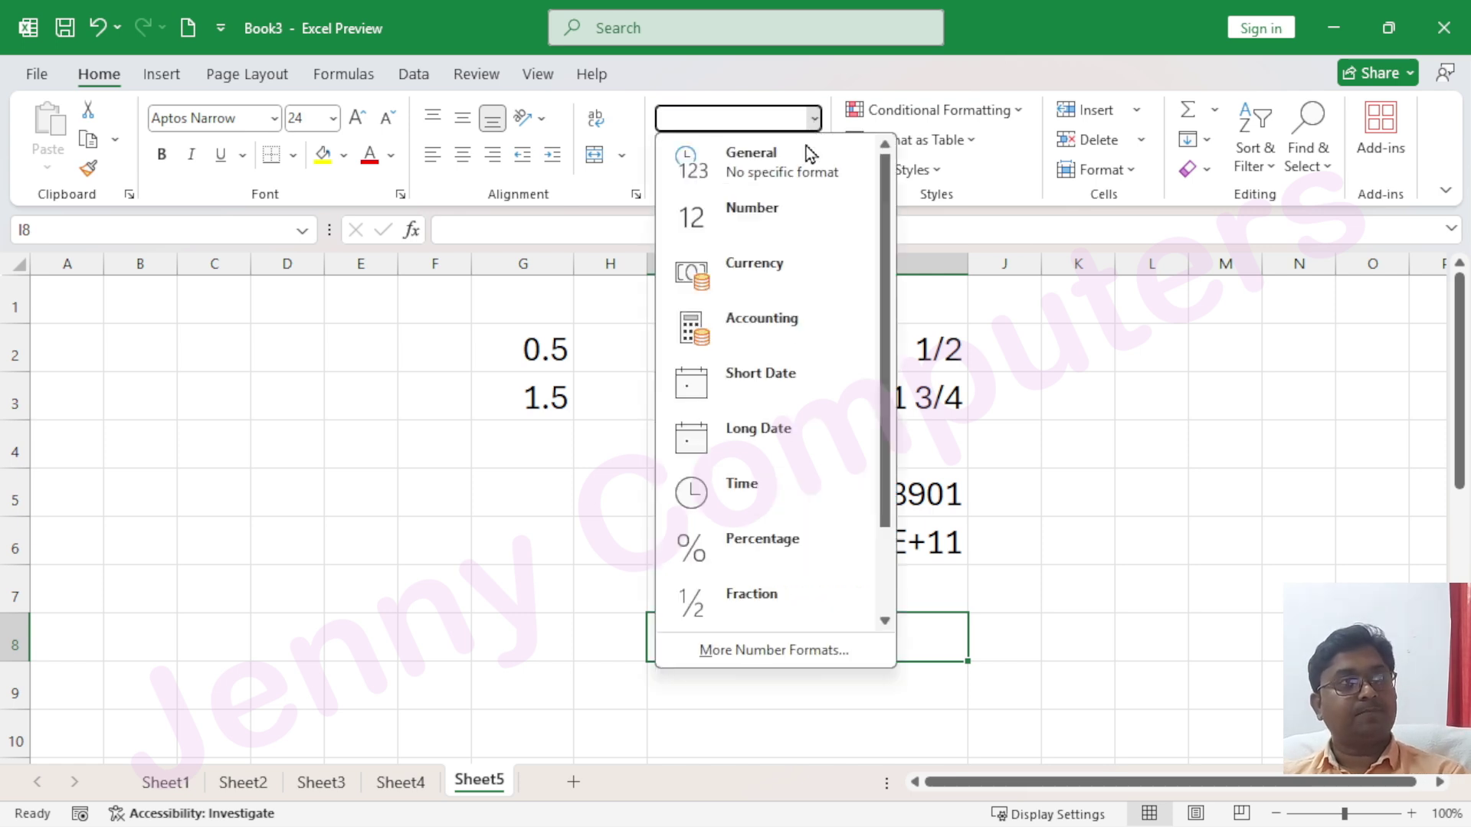
{"action": "scroll", "coordinate": [766, 598], "scroll_direction": "down", "scroll_amount": 2}
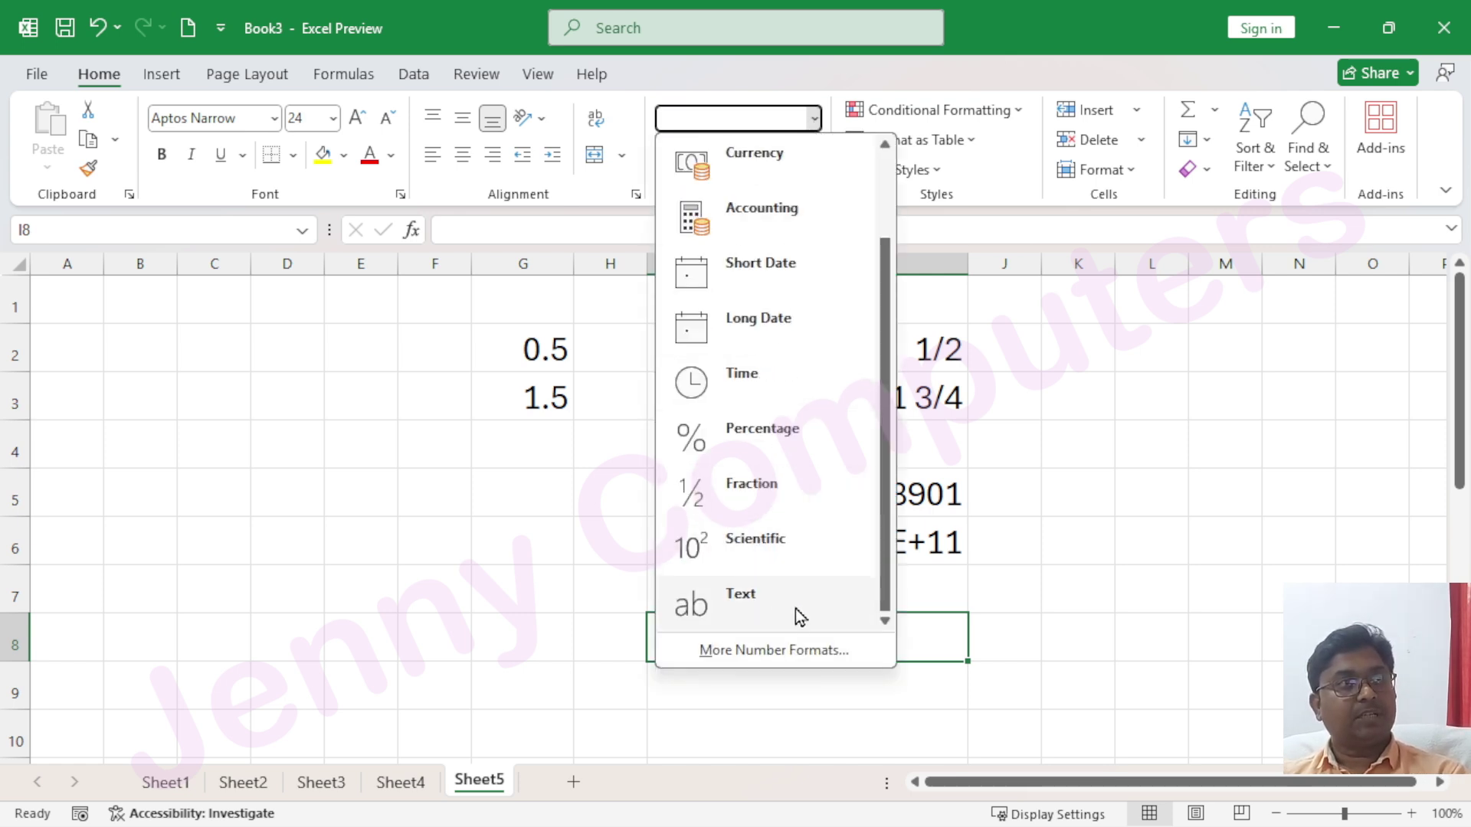
{"action": "left_click", "coordinate": [774, 596]}
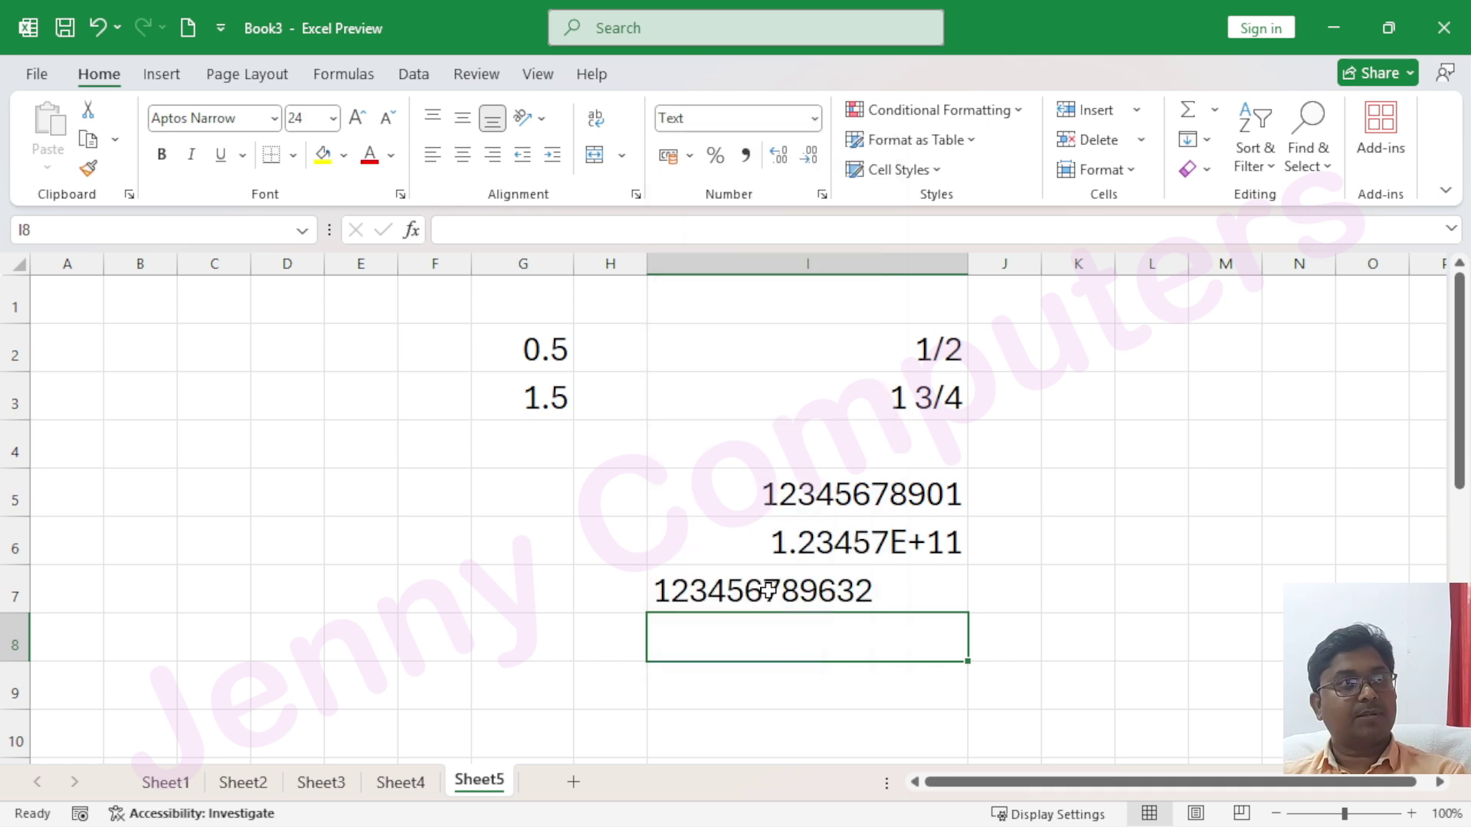
{"action": "type", "text": "123"}
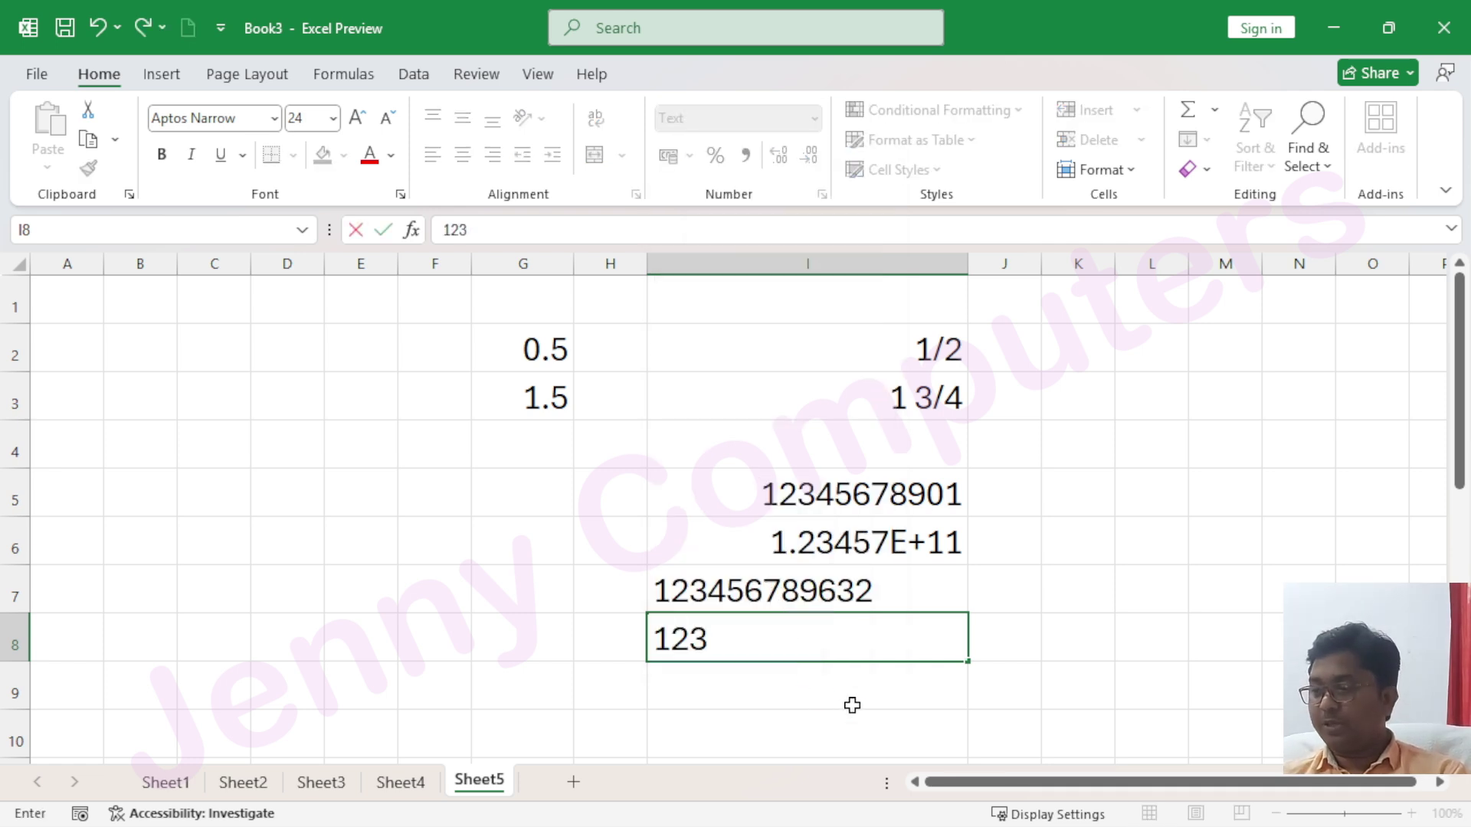
{"action": "type", "text": "456789"}
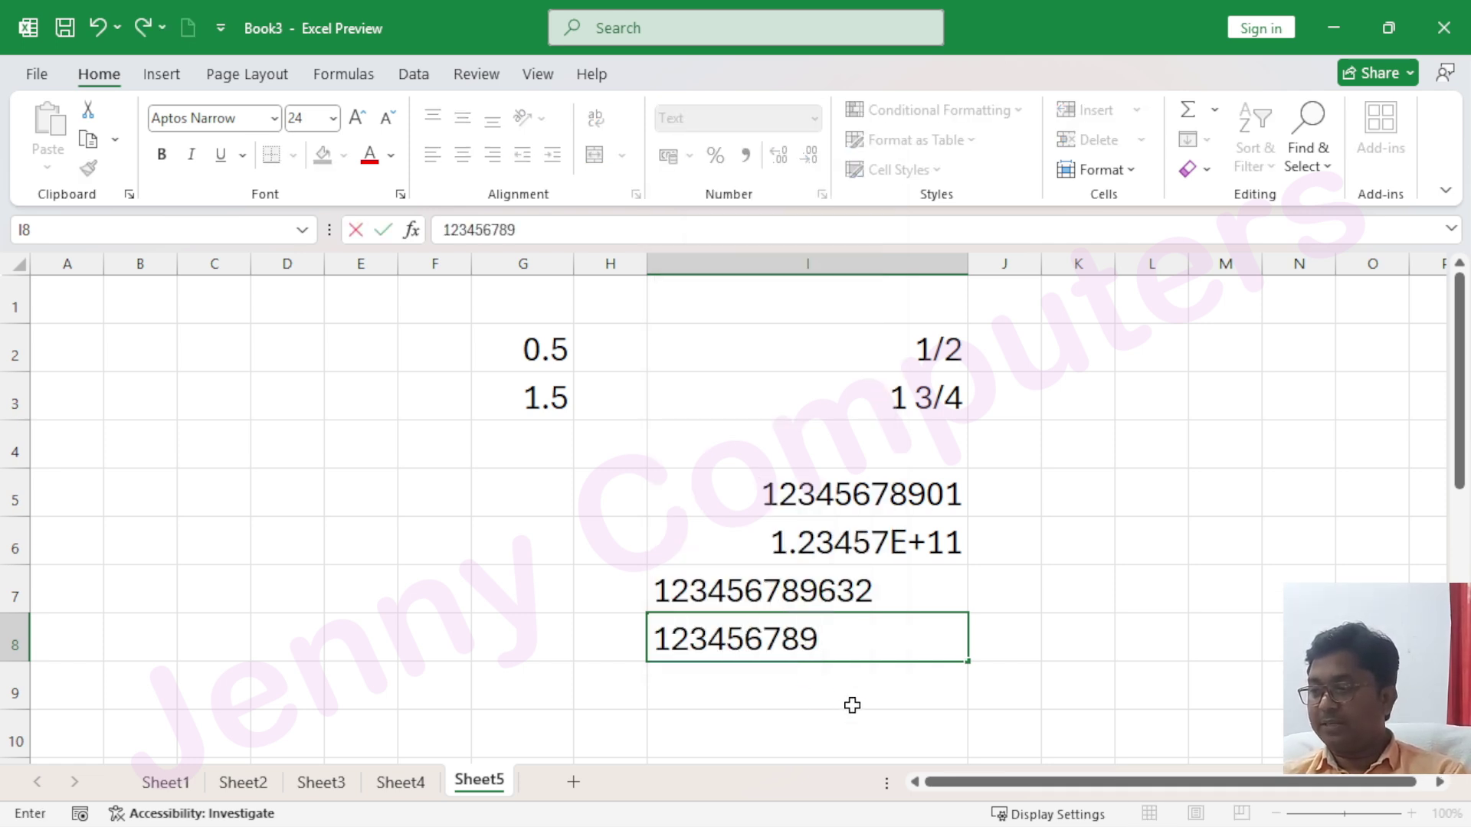
{"action": "type", "text": "6541"}
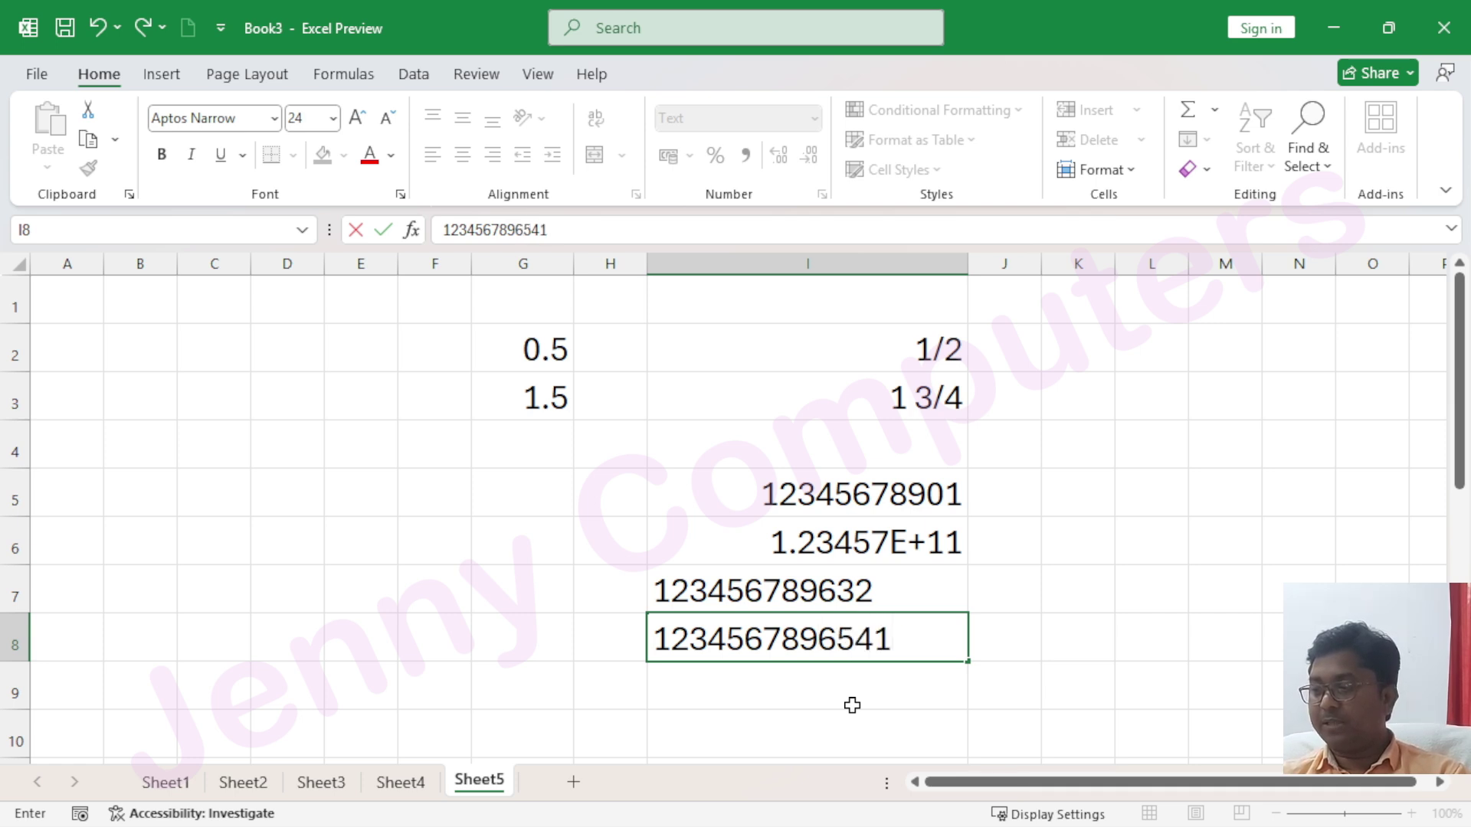
{"action": "type", "text": "23"}
{"action": "key", "text": "Return"}
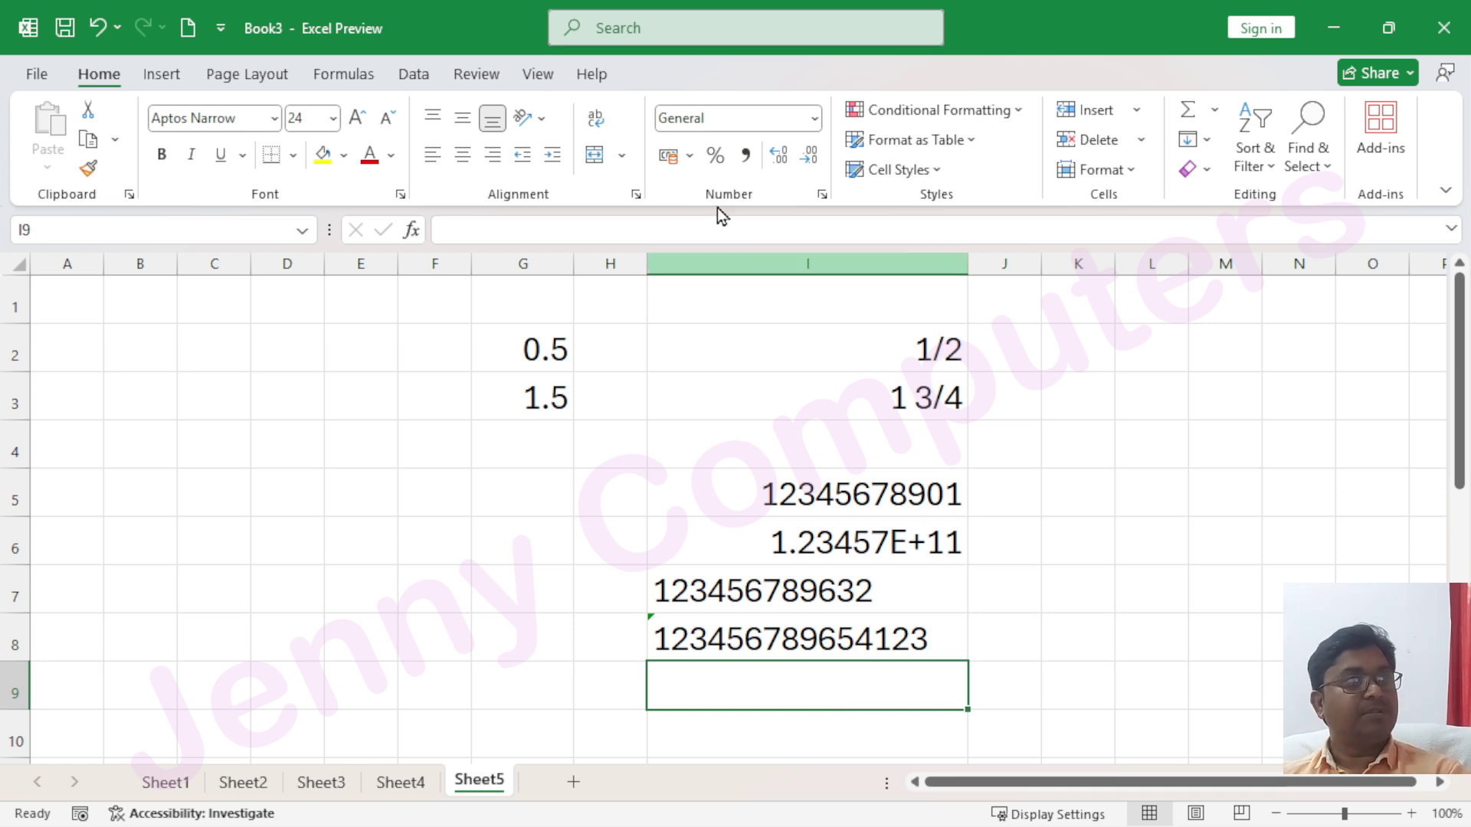
{"action": "scroll", "coordinate": [887, 311], "scroll_direction": "down", "scroll_amount": 2}
{"action": "scroll", "coordinate": [864, 315], "scroll_direction": "down", "scroll_amount": 1}
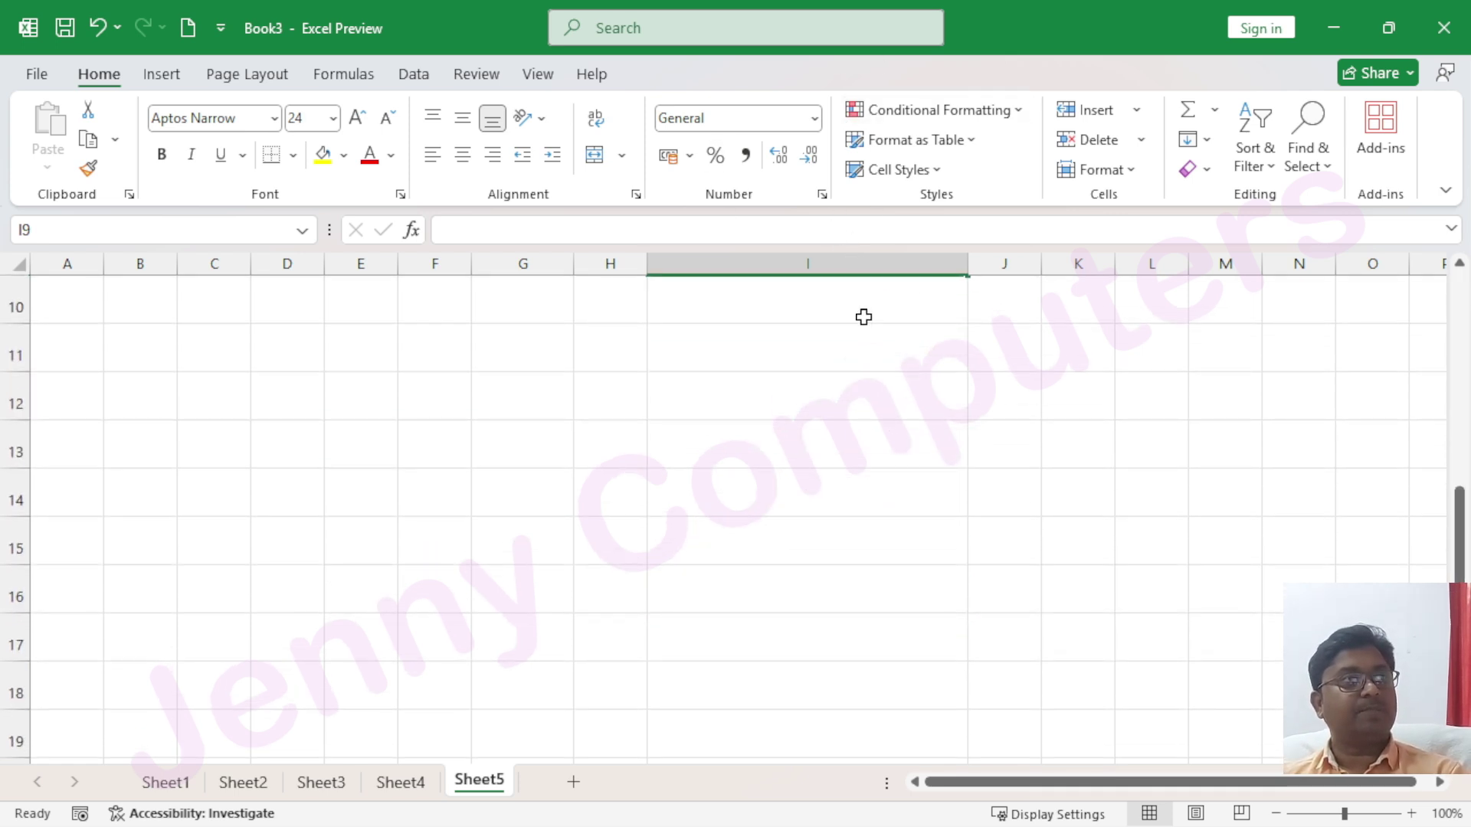
{"action": "scroll", "coordinate": [863, 315], "scroll_direction": "up", "scroll_amount": 2}
{"action": "left_click", "coordinate": [811, 118]}
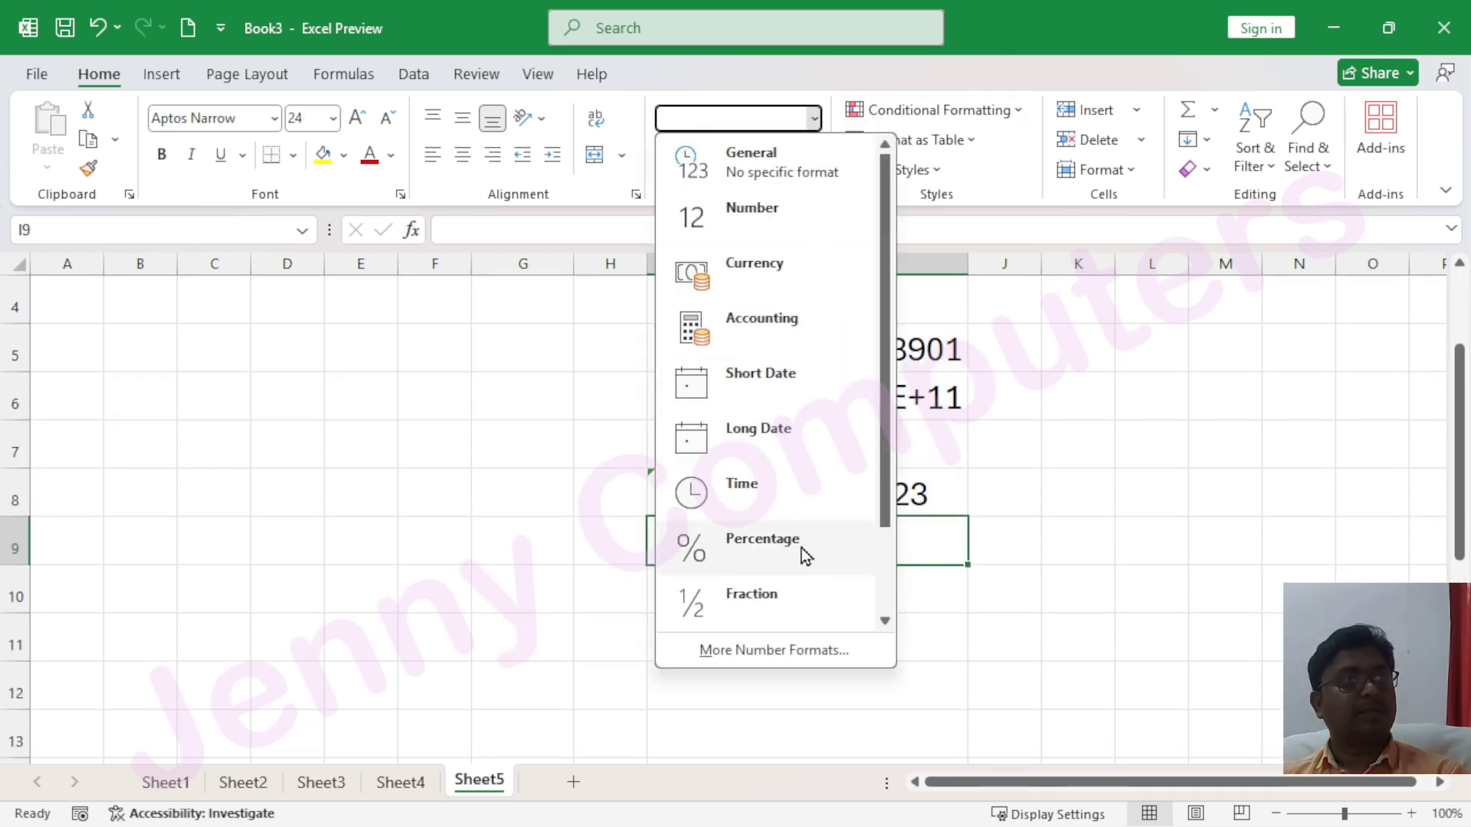
{"action": "scroll", "coordinate": [804, 564], "scroll_direction": "down", "scroll_amount": 1}
{"action": "left_click", "coordinate": [770, 608]}
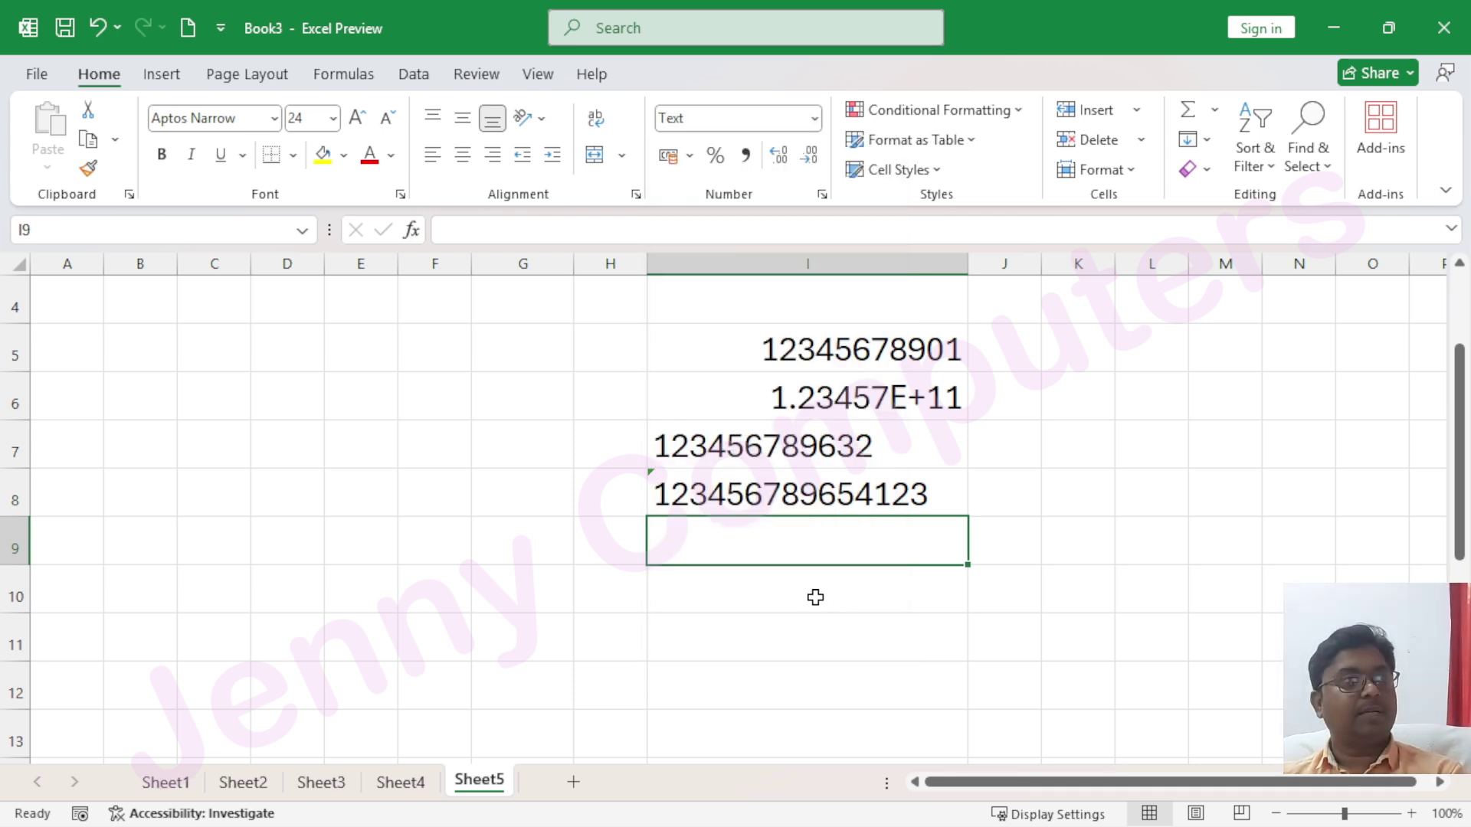
{"action": "type", "text": "123"}
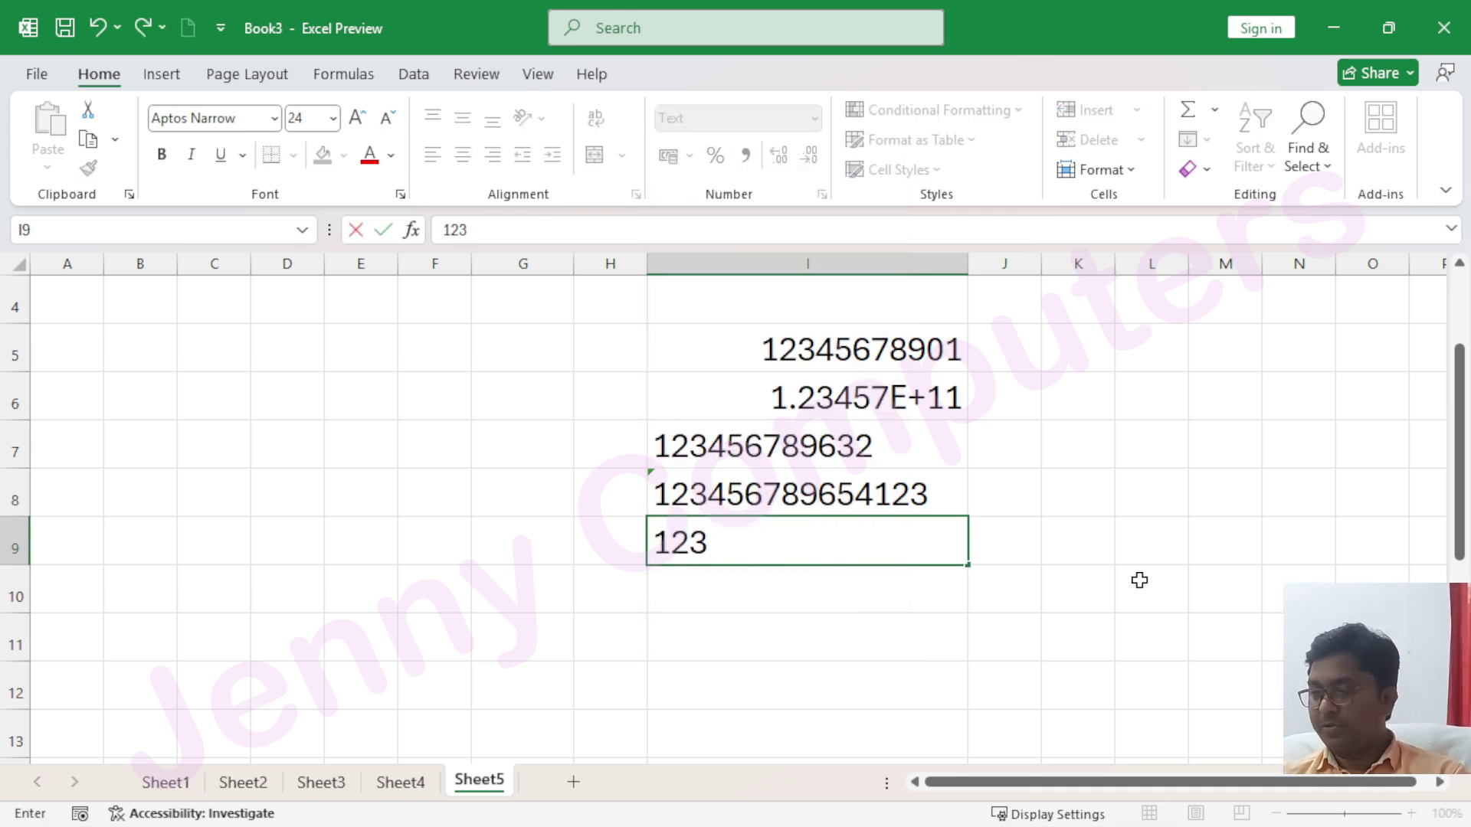
{"action": "type", "text": "456789"}
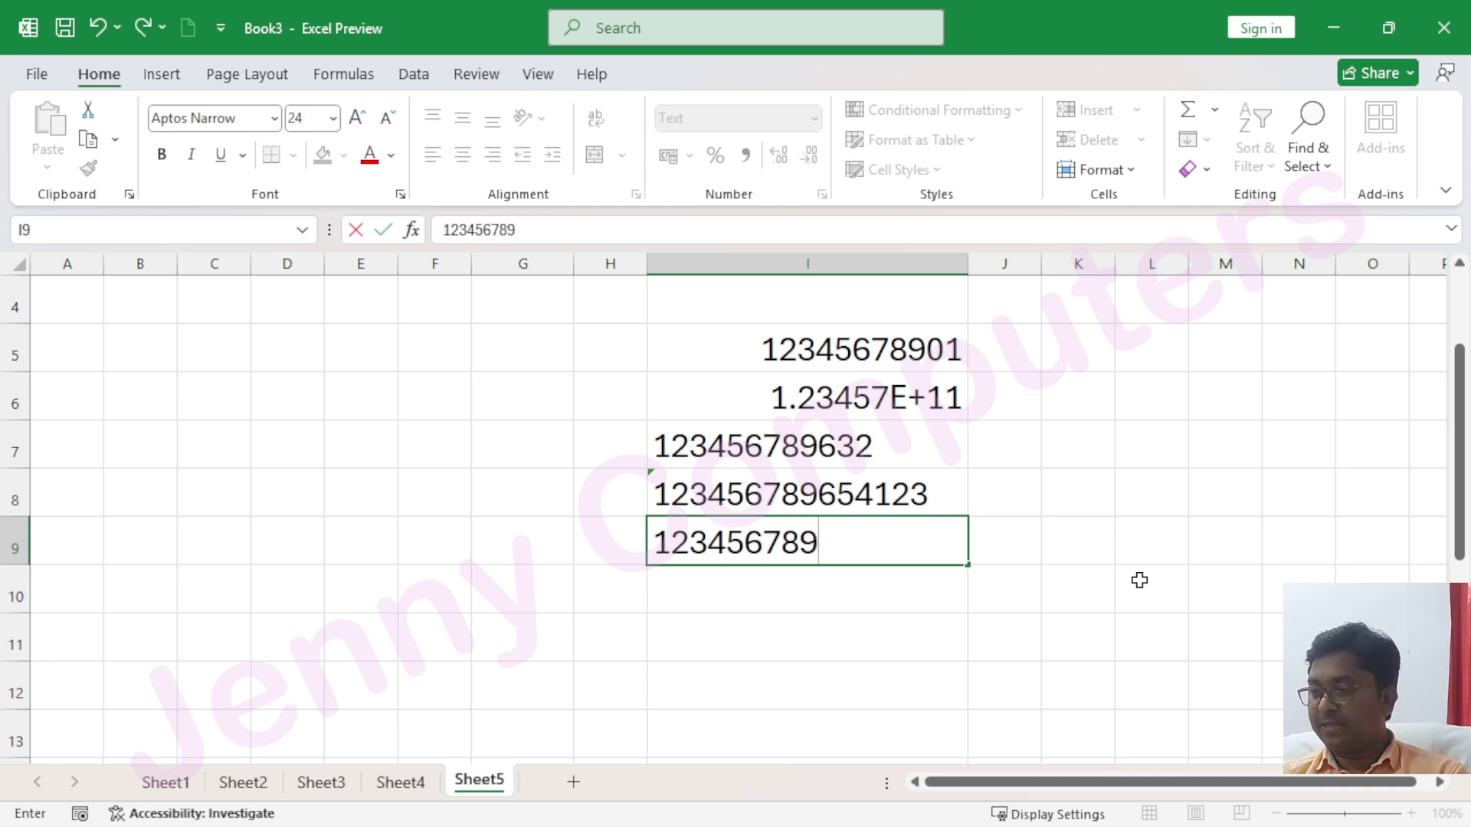
{"action": "type", "text": "6321478"}
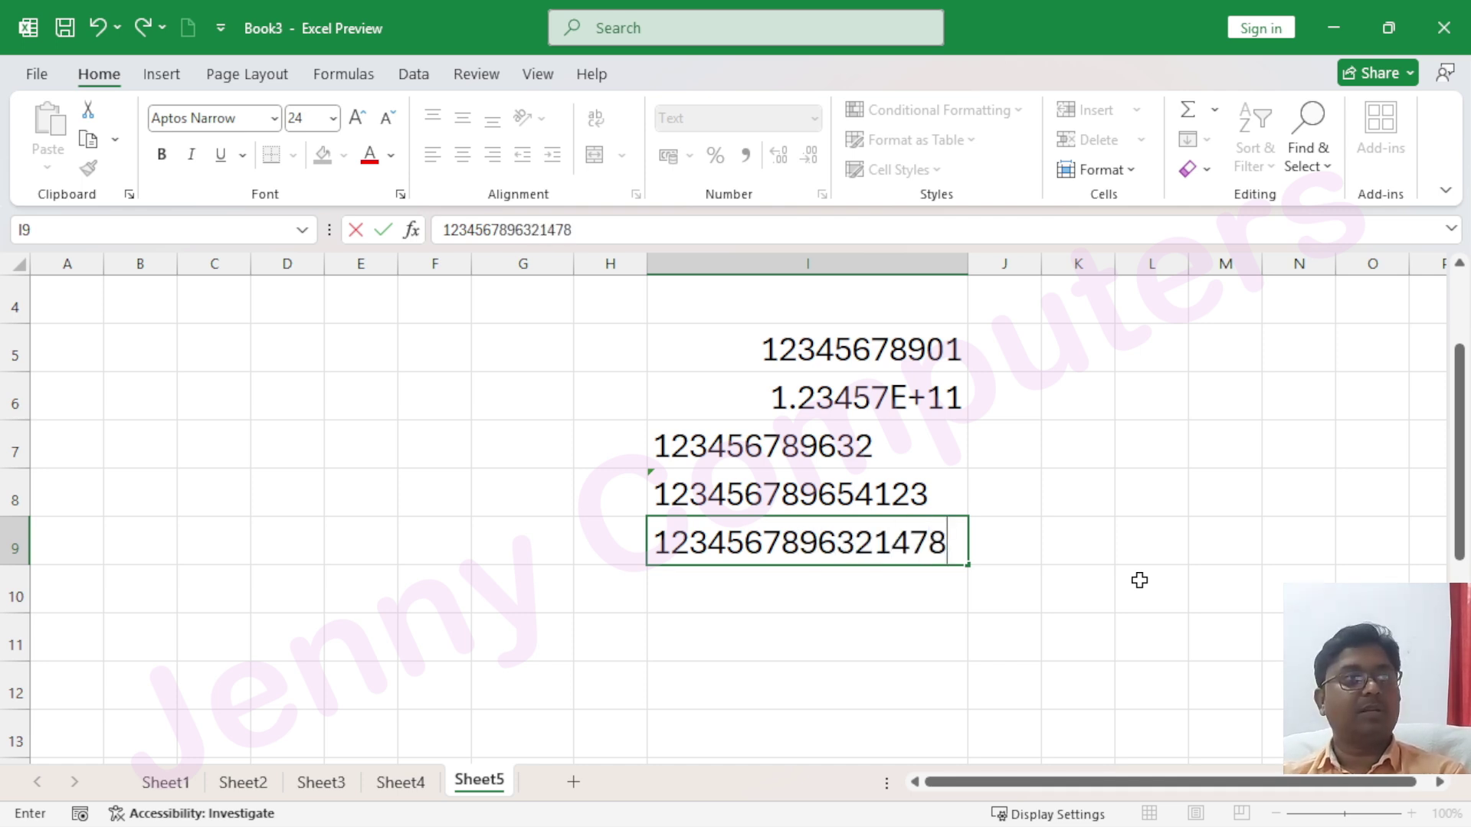
{"action": "key", "text": "Return"}
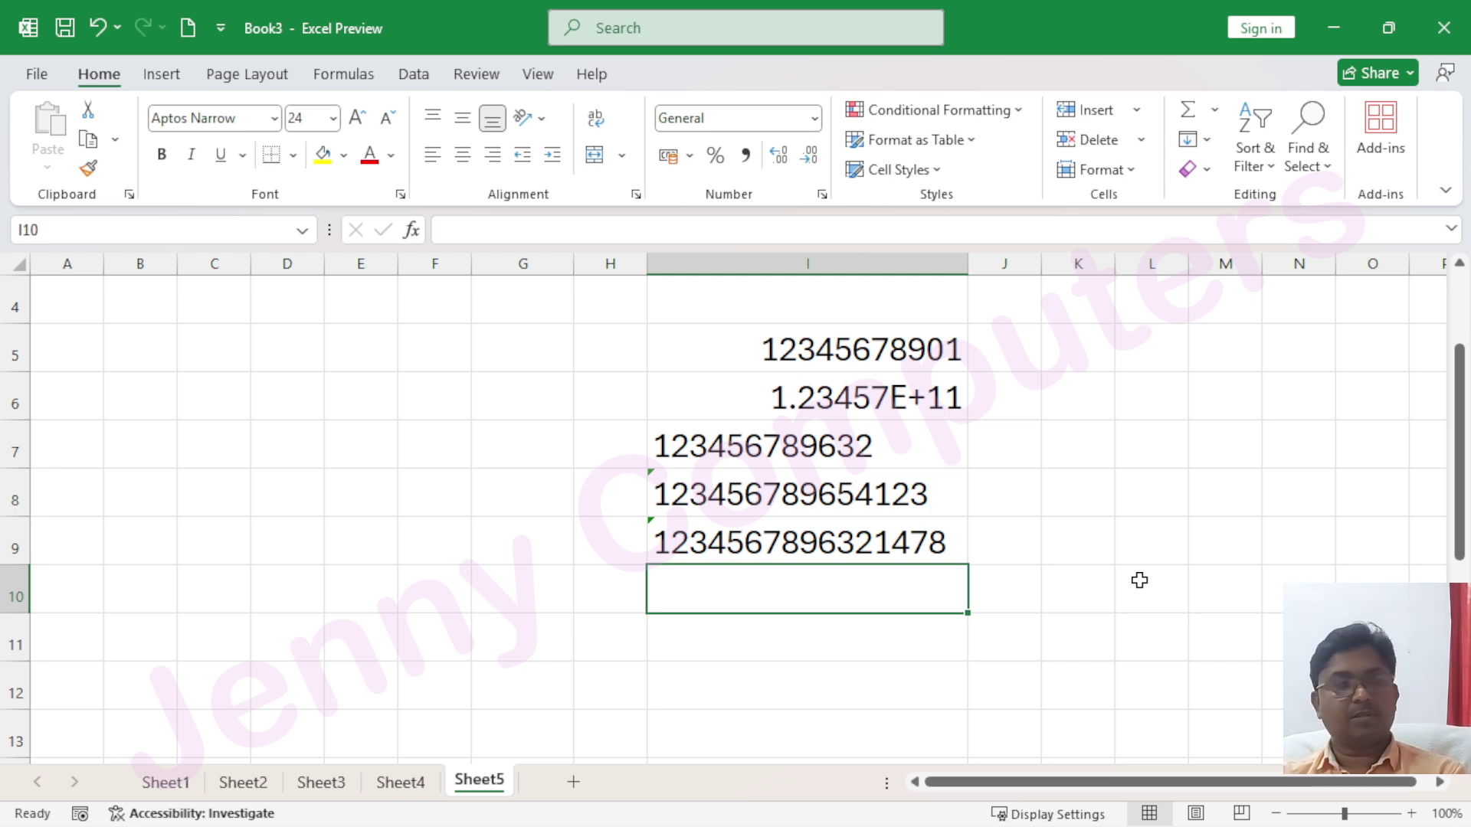
{"action": "type", "text": "12"}
{"action": "key", "text": "Up"}
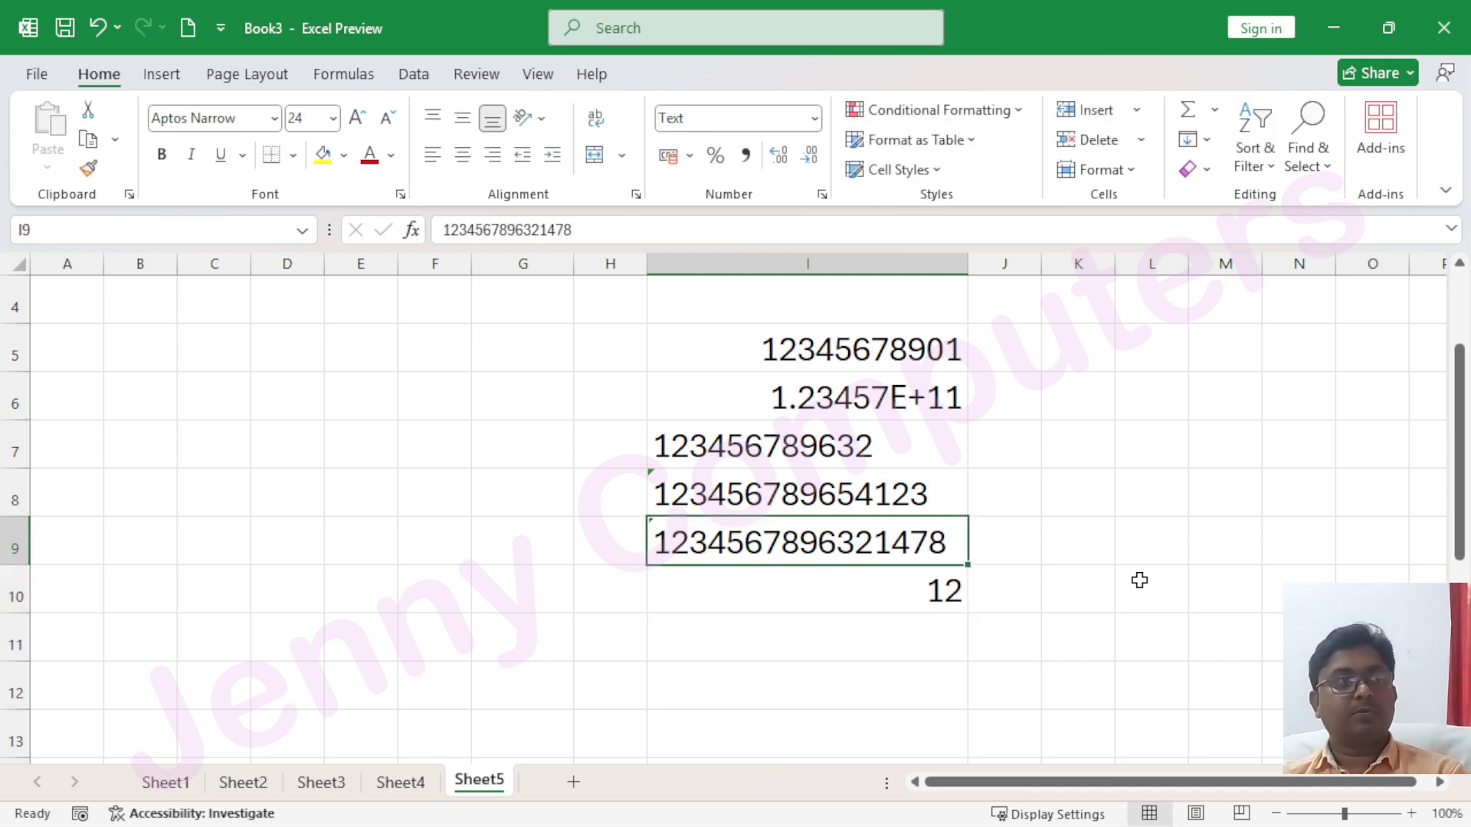
{"action": "type", "text": "123456"}
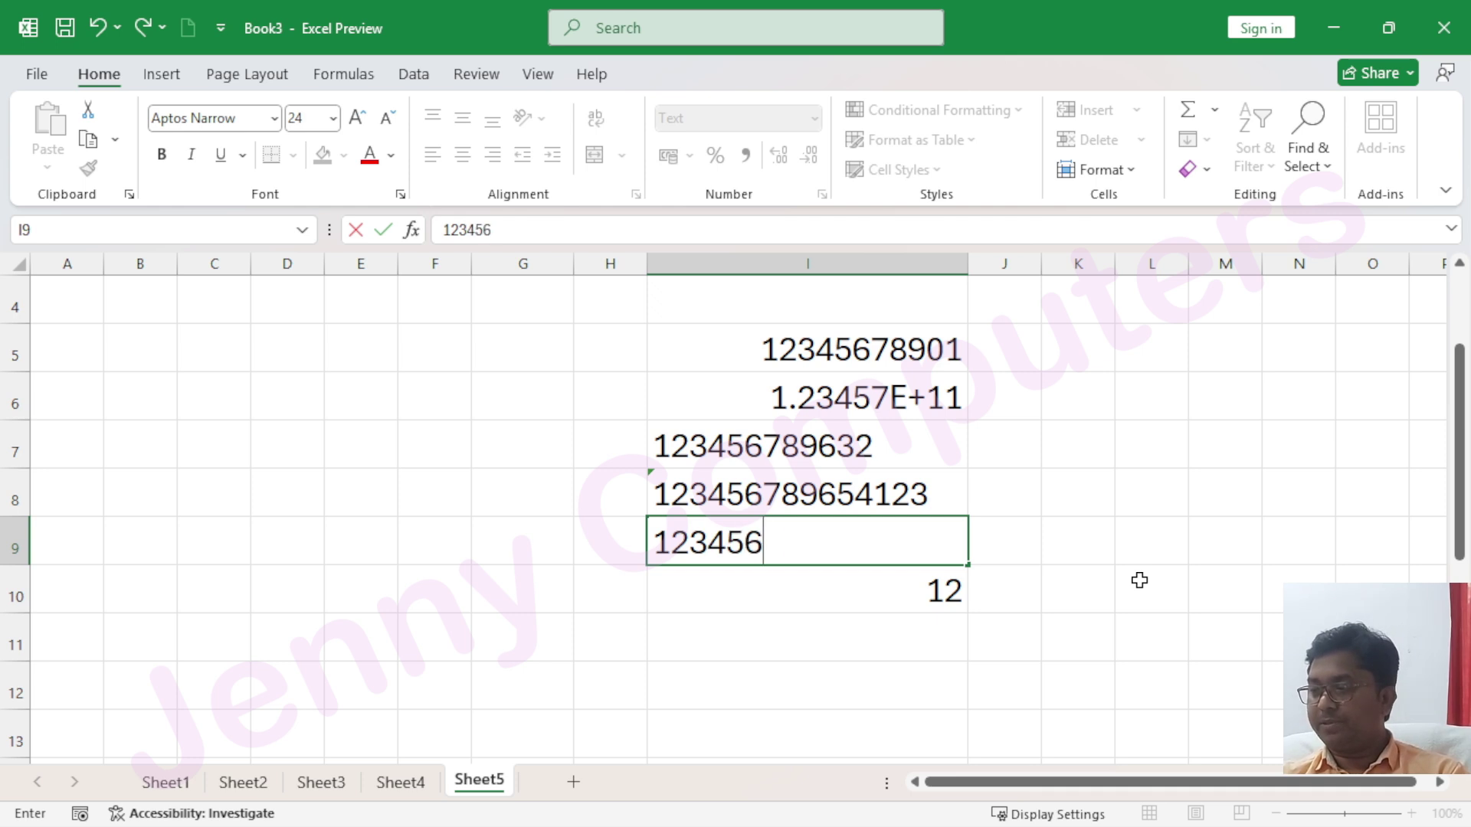
{"action": "type", "text": "78996"}
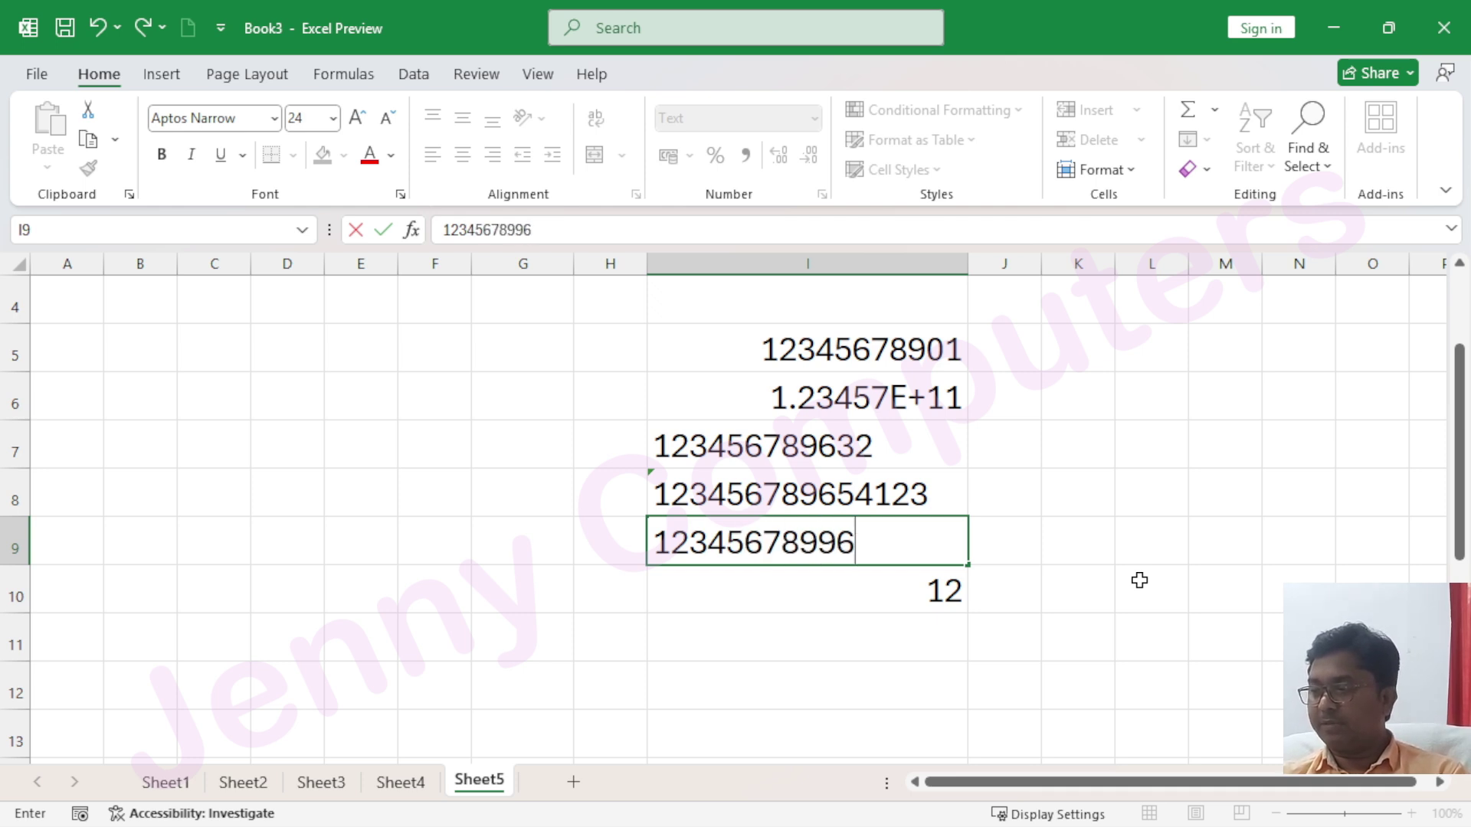
{"action": "type", "text": "32145"}
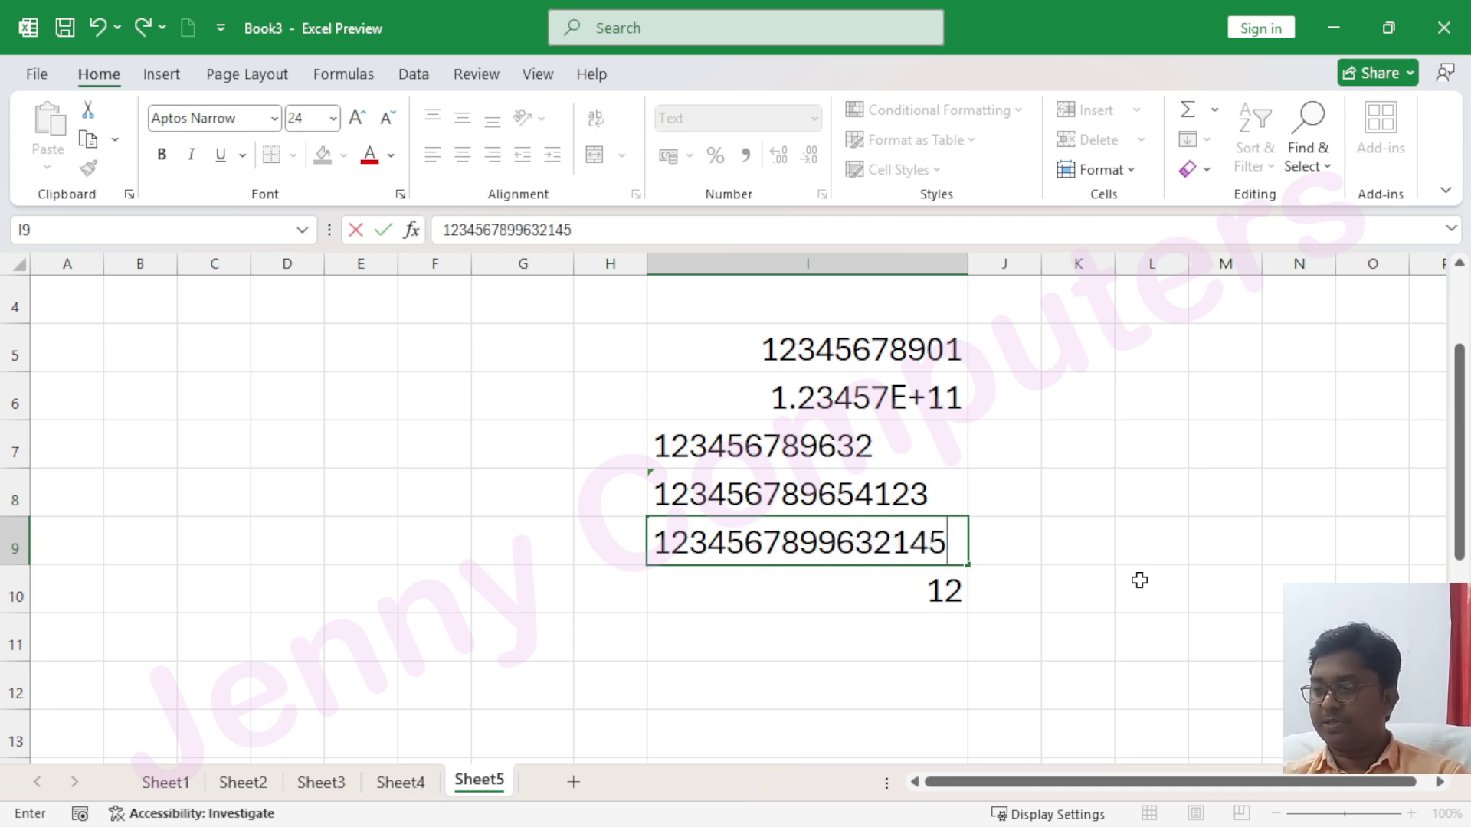
{"action": "type", "text": "8"}
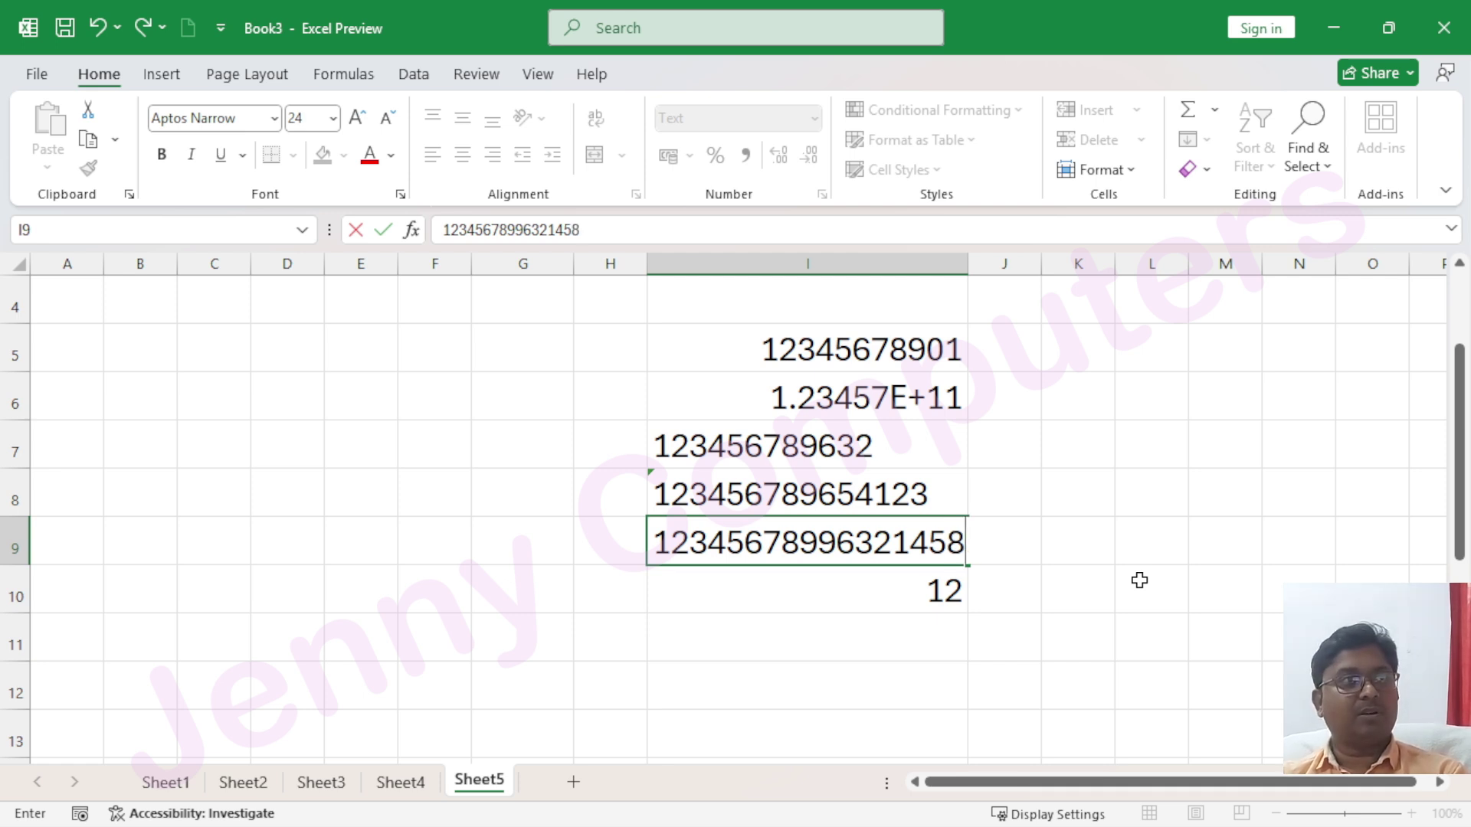
{"action": "key", "text": "Return"}
Widen column I further and ignore the number-stored-as-text error on I9
{"action": "left_click_drag", "start_coordinate": [968, 268], "coordinate": [1055, 267]}
{"action": "left_click", "coordinate": [984, 539]}
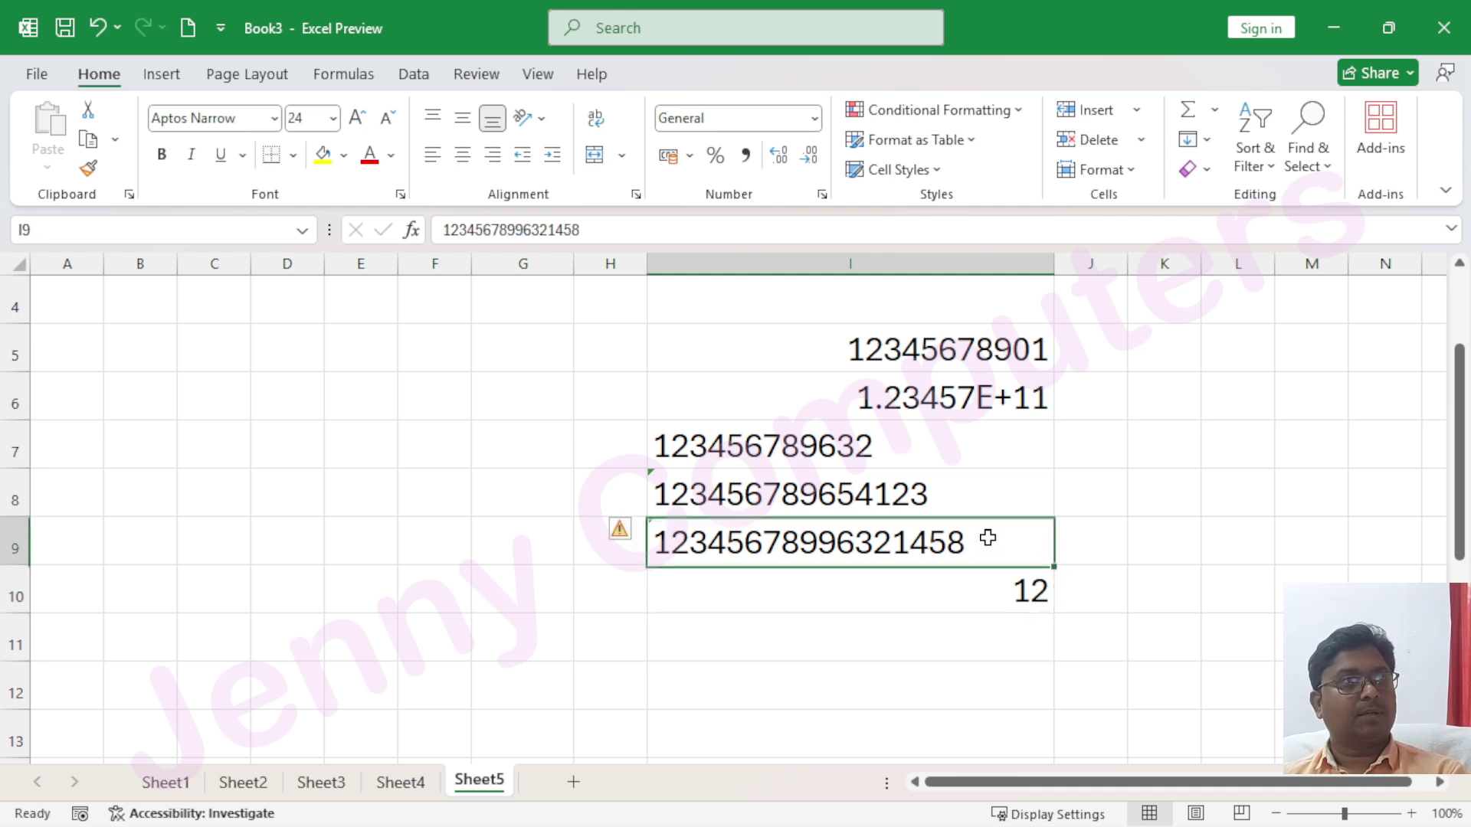
{"action": "left_click", "coordinate": [630, 530]}
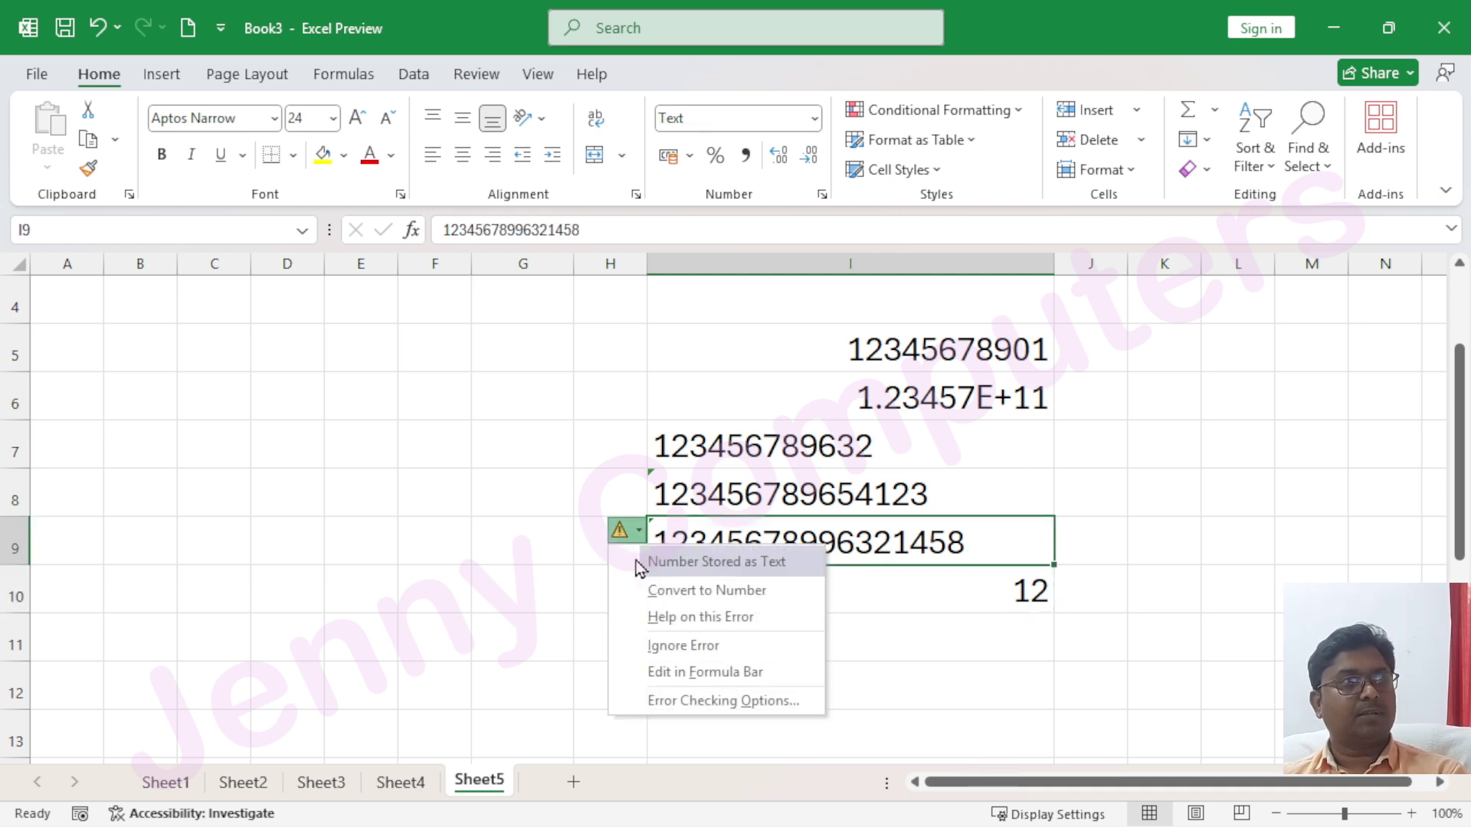
{"action": "left_click", "coordinate": [680, 646]}
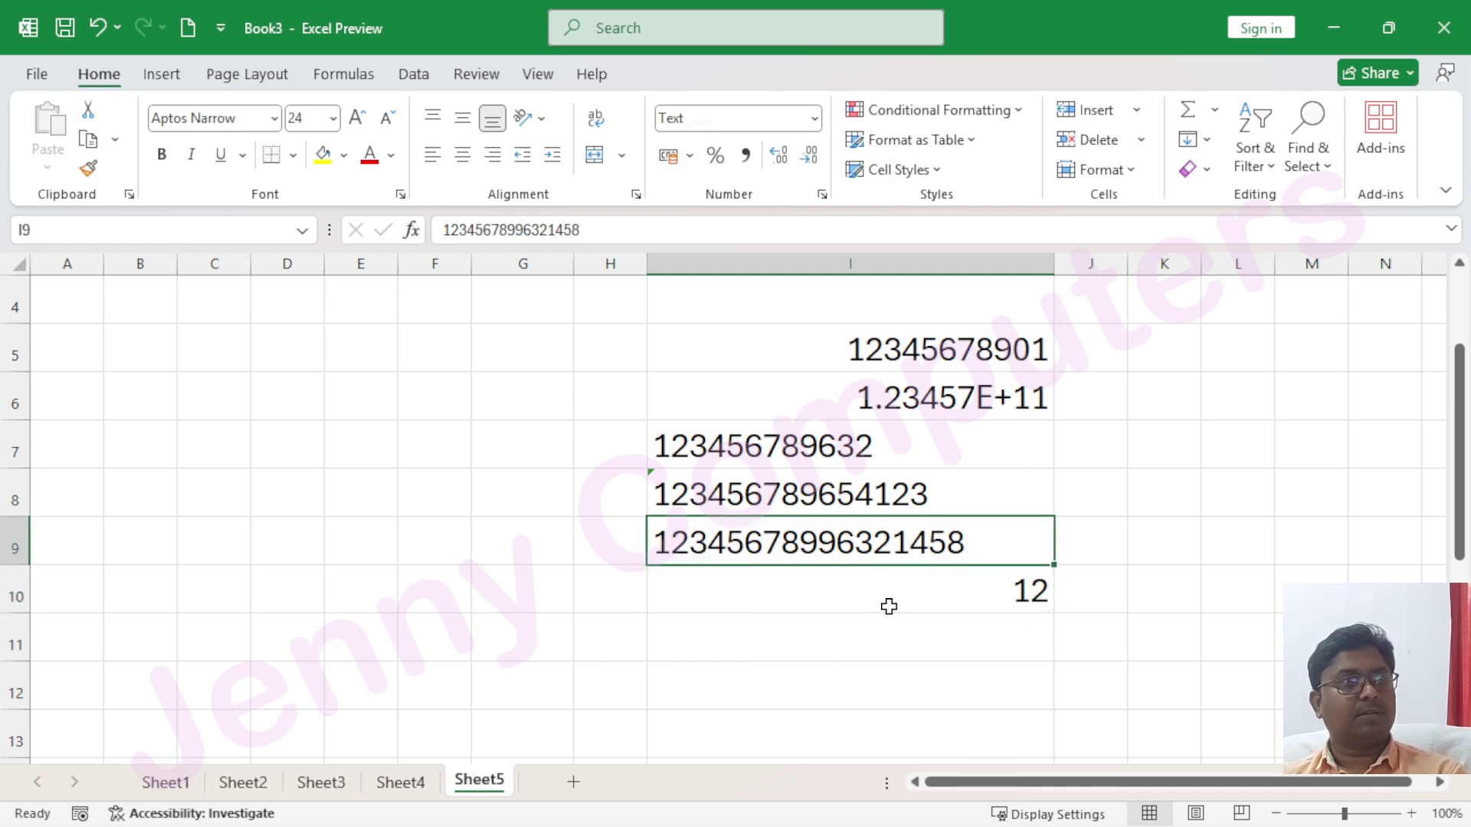
{"action": "left_click", "coordinate": [888, 609]}
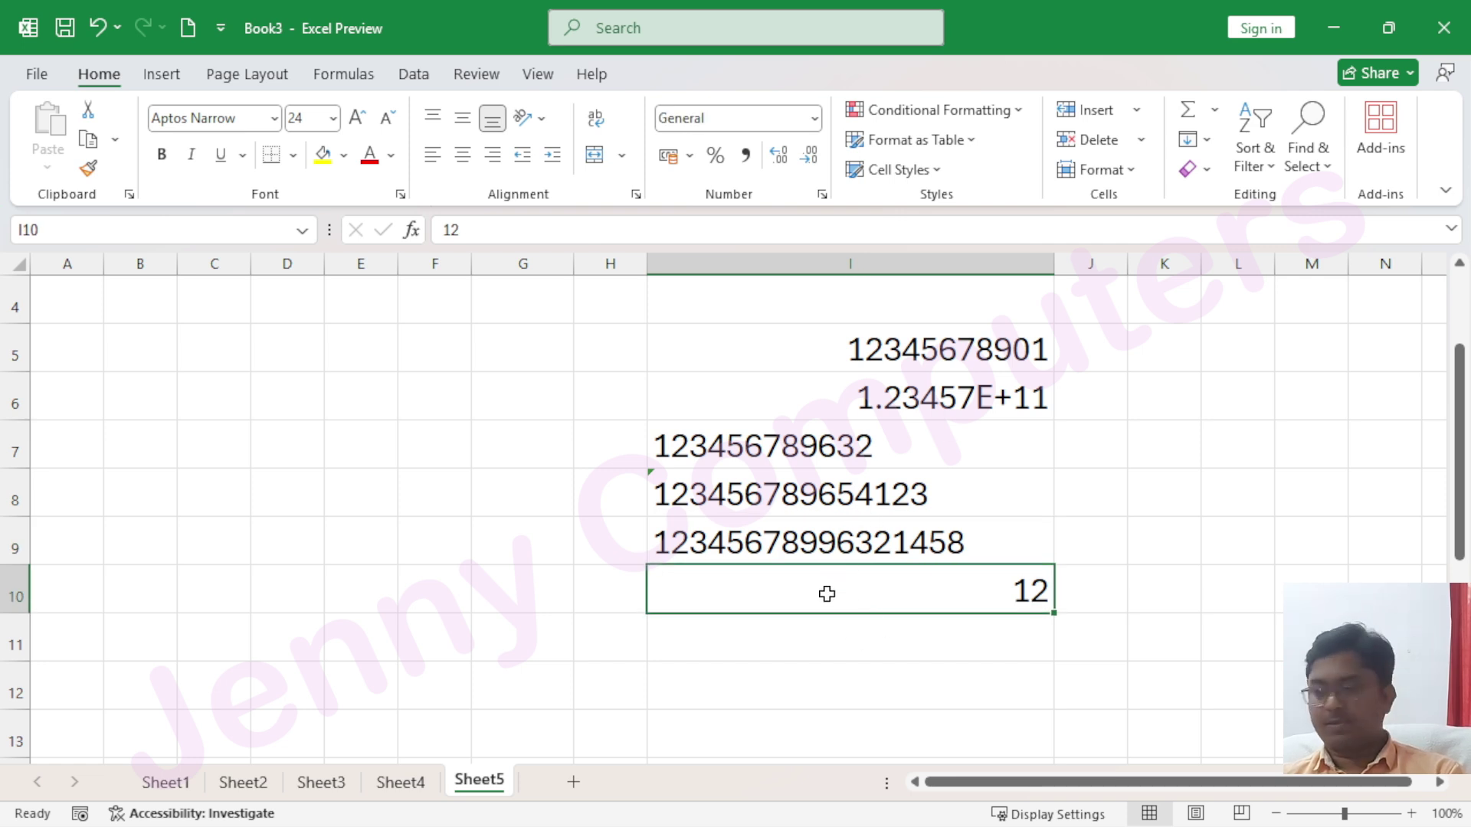
{"action": "left_click", "coordinate": [814, 118]}
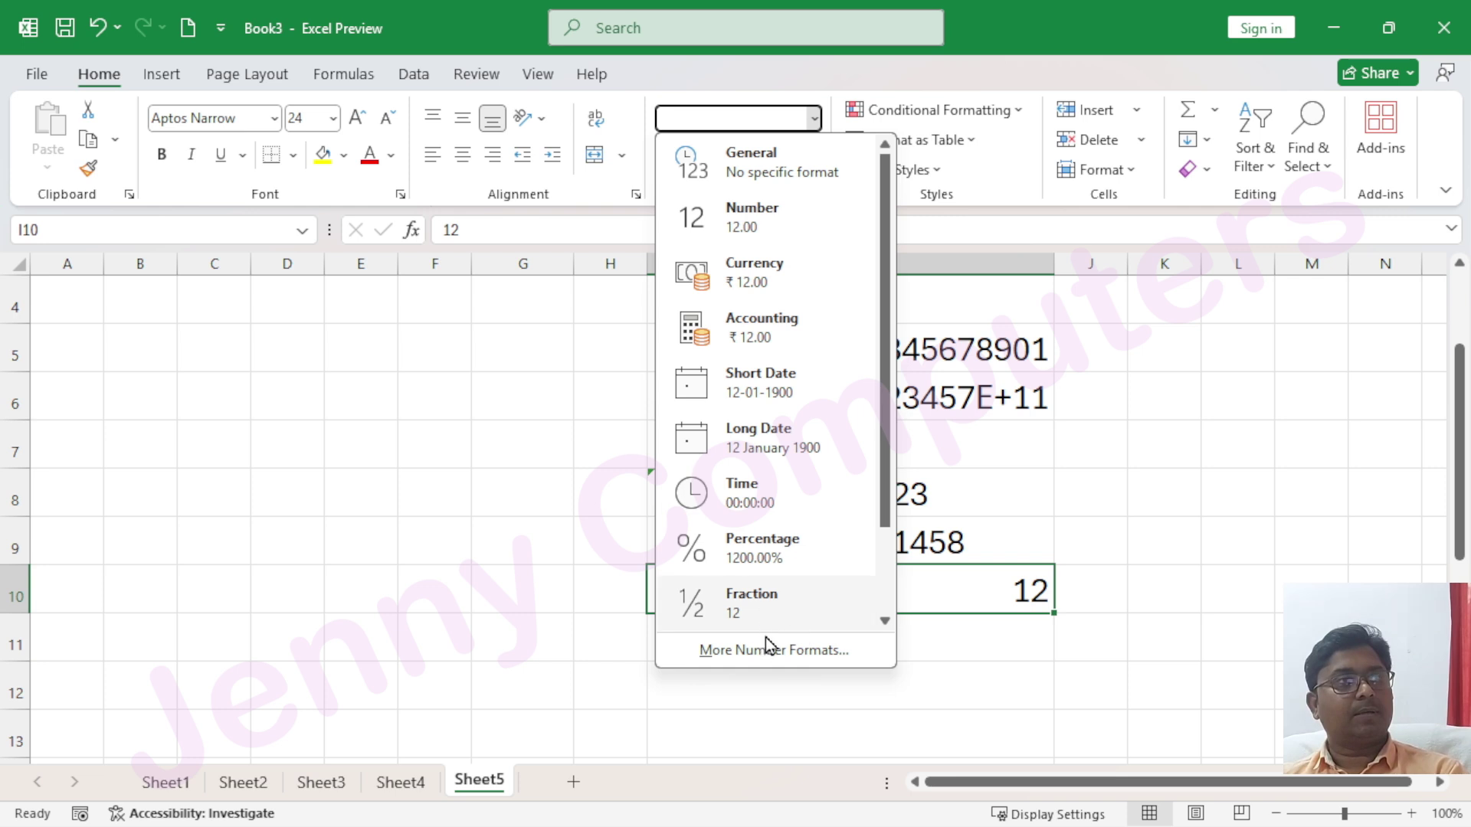
{"action": "scroll", "coordinate": [749, 563], "scroll_direction": "down", "scroll_amount": 2}
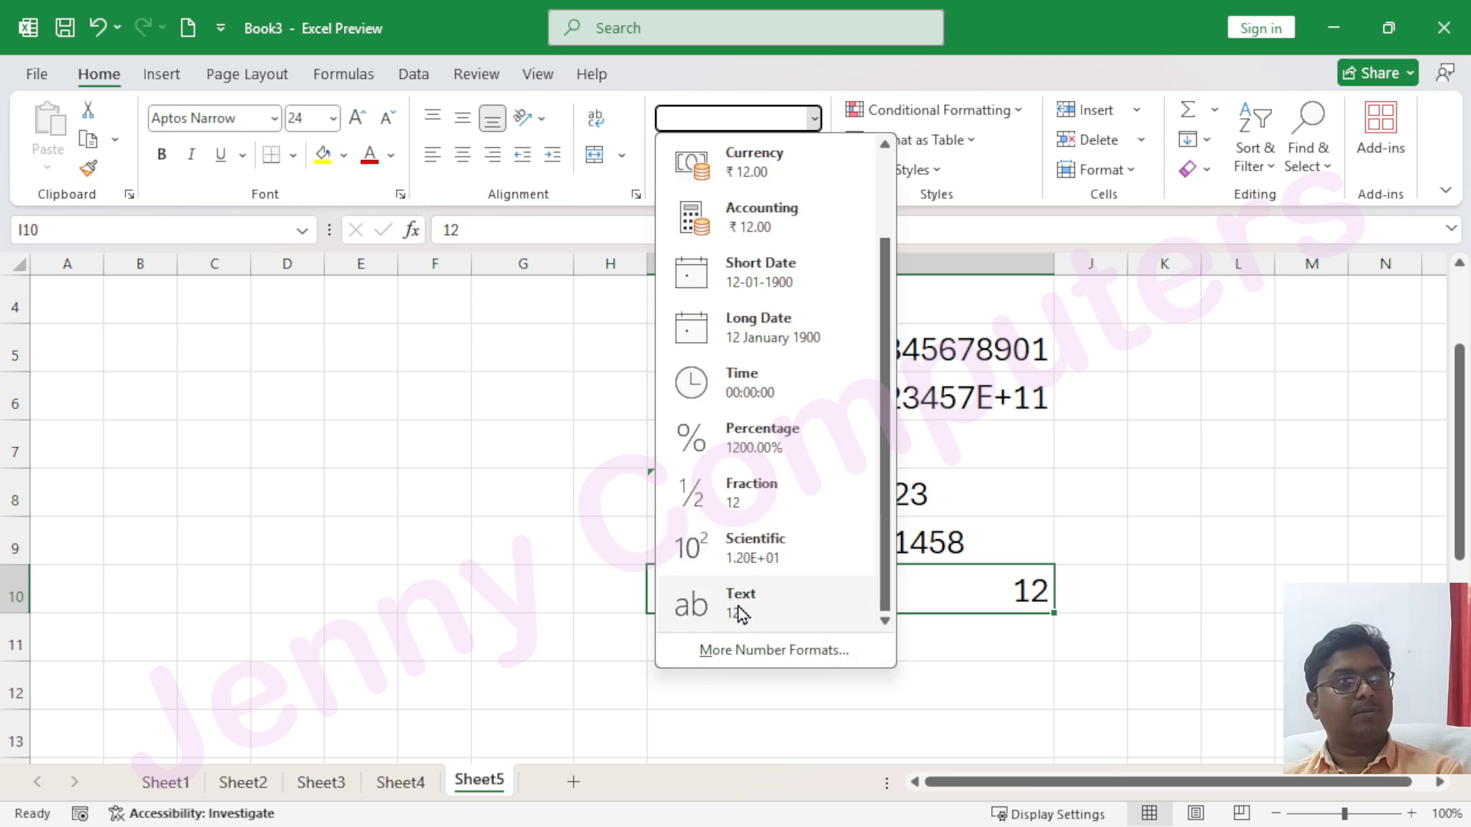
{"action": "left_click", "coordinate": [740, 609]}
{"action": "type", "text": "123"}
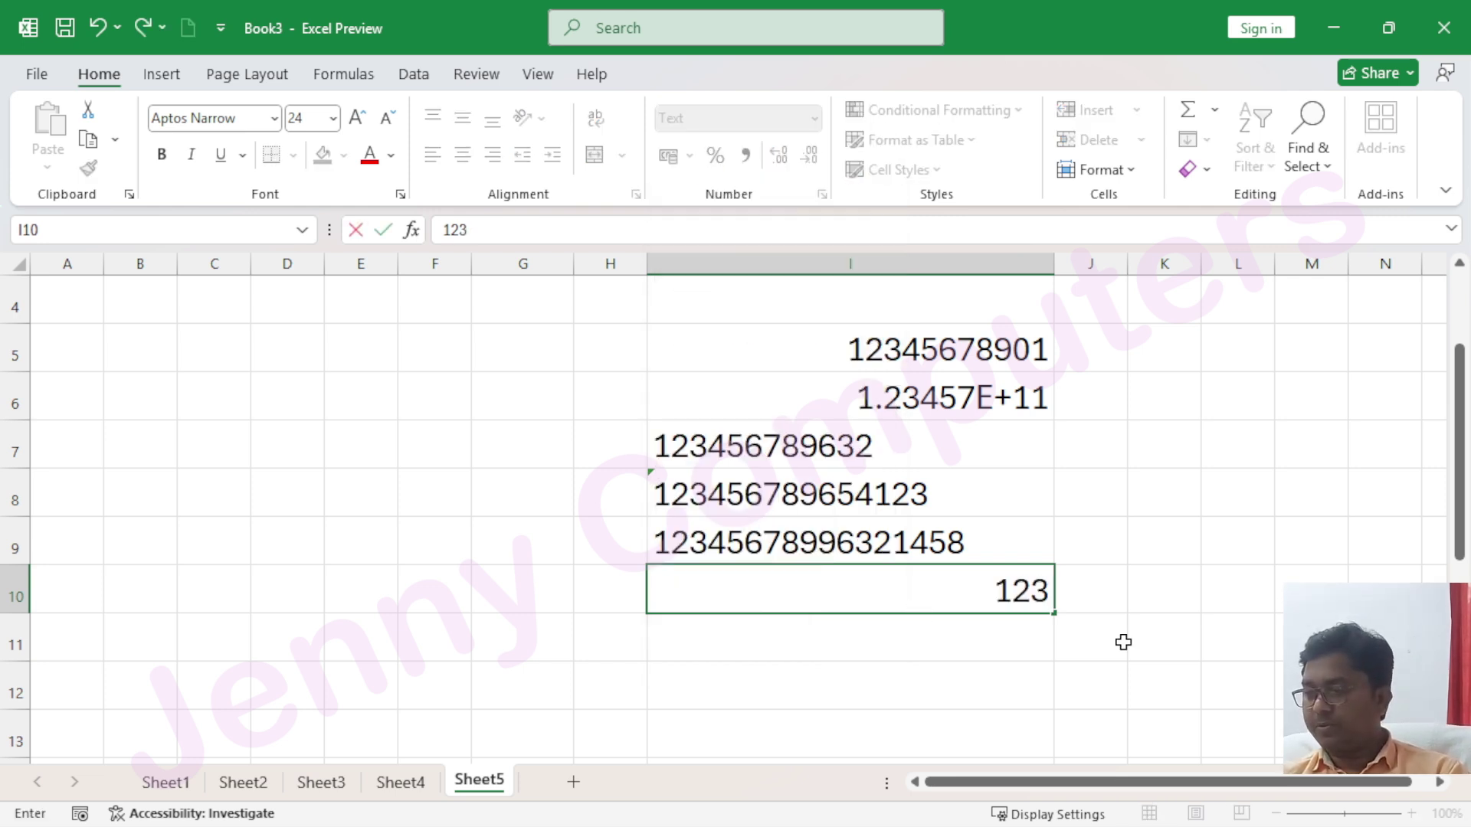
{"action": "type", "text": "4567899"}
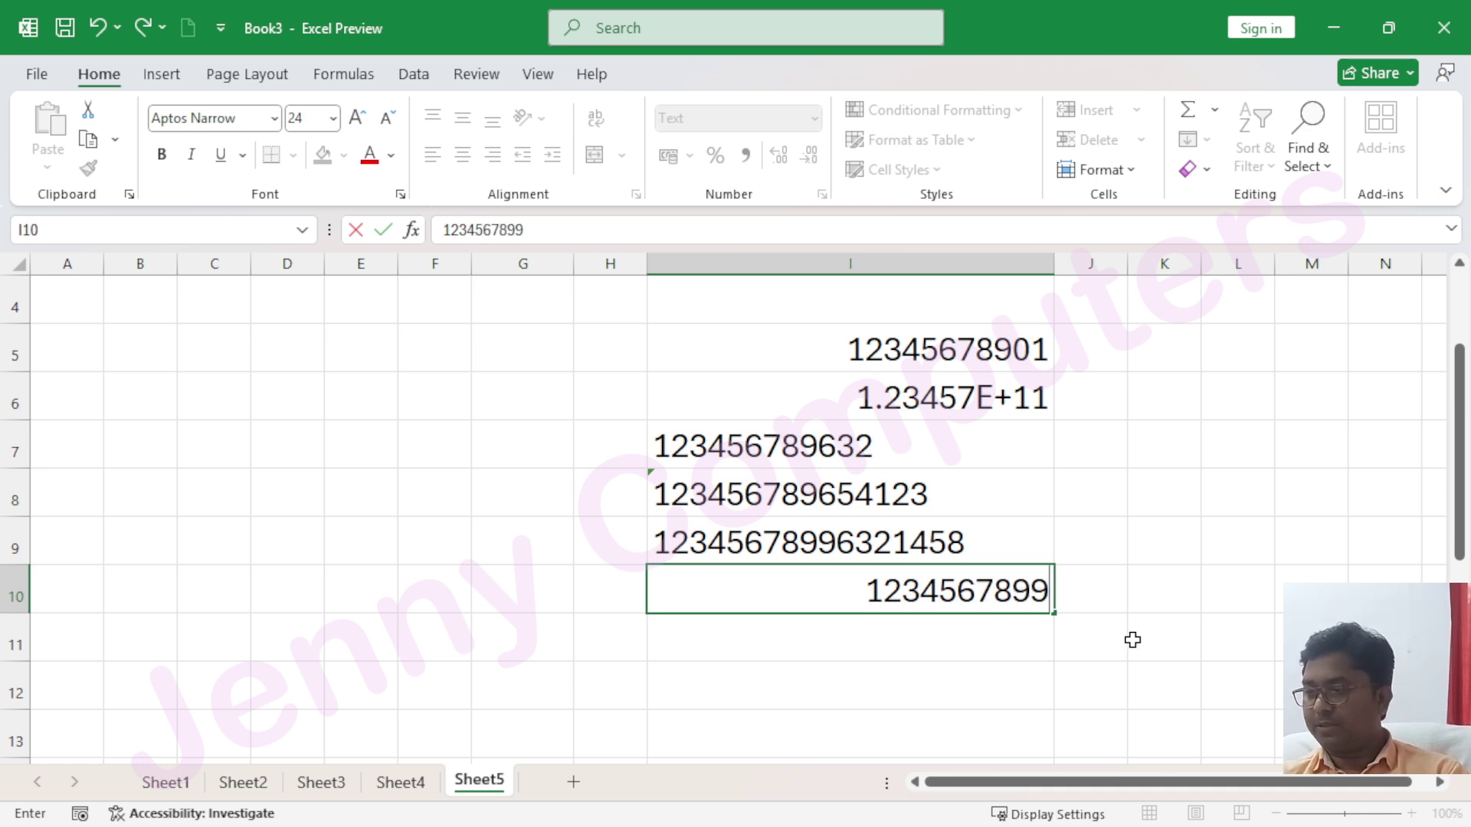
{"action": "type", "text": "632147856"}
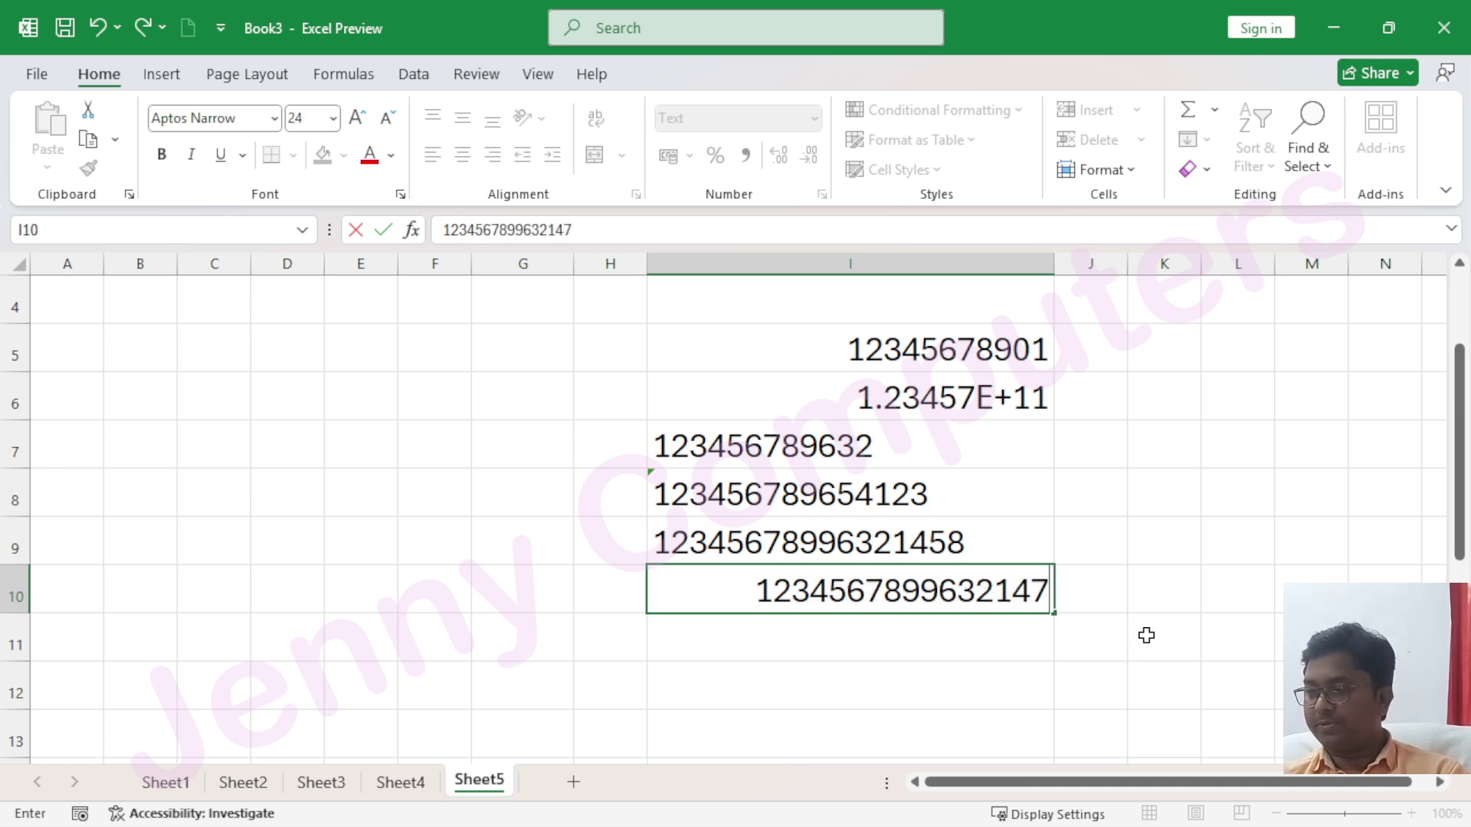
{"action": "key", "text": "Return"}
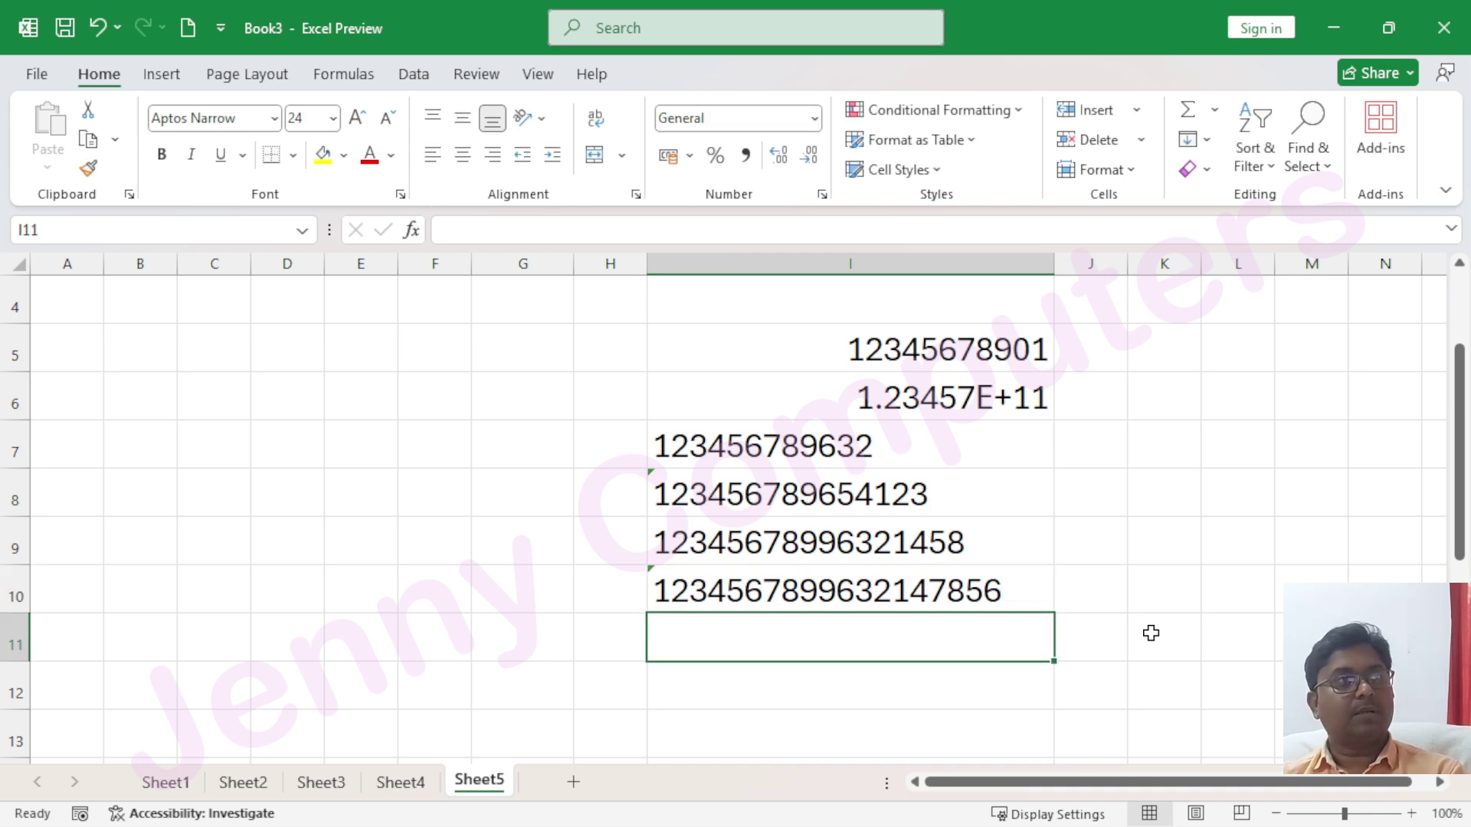
{"action": "left_click", "coordinate": [856, 582]}
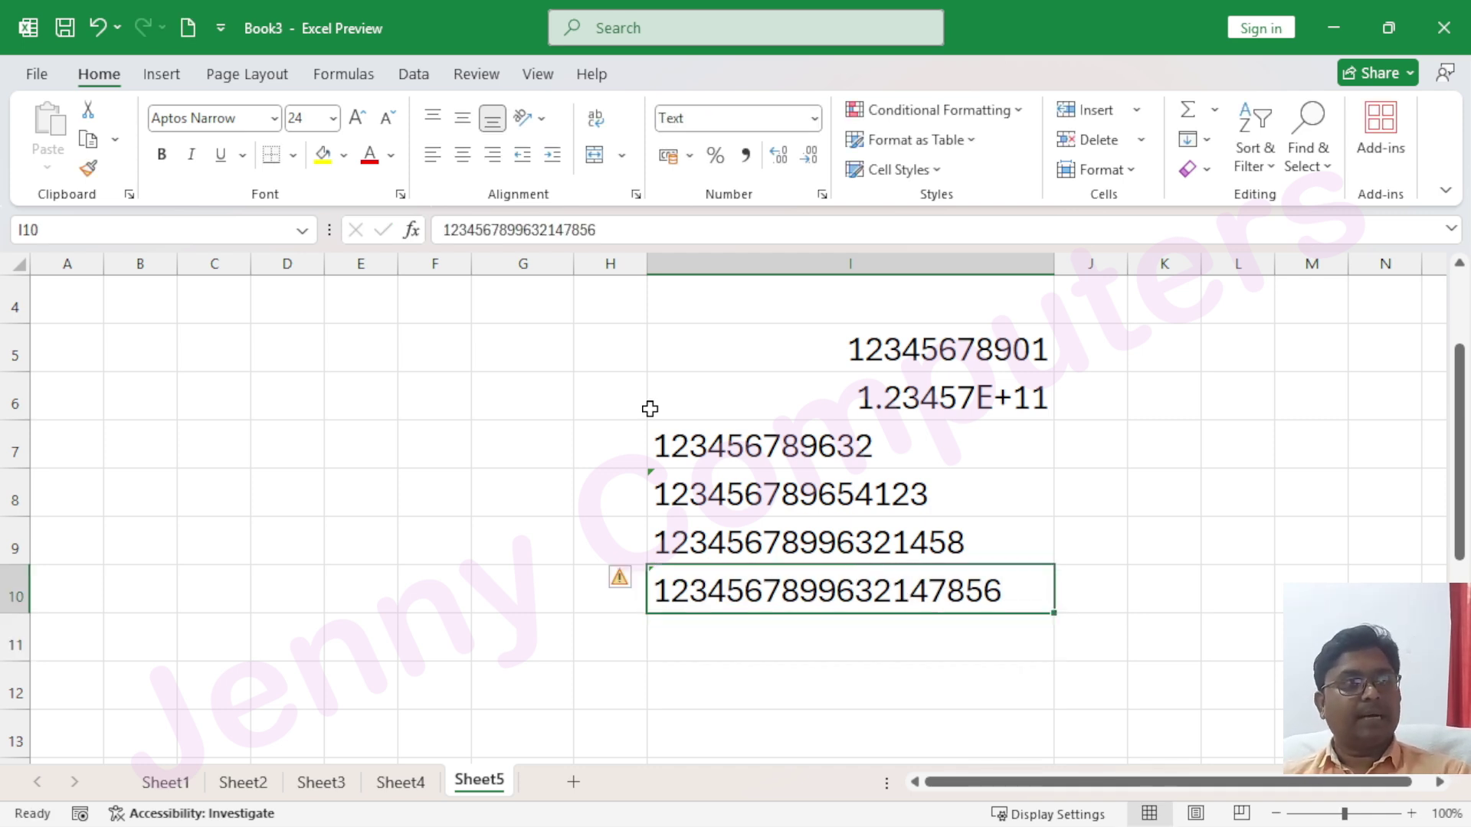
{"action": "left_click", "coordinate": [493, 444]}
Widen column G and enter '123456987 in G7 to store it as text
{"action": "left_click_drag", "start_coordinate": [573, 264], "coordinate": [758, 268]}
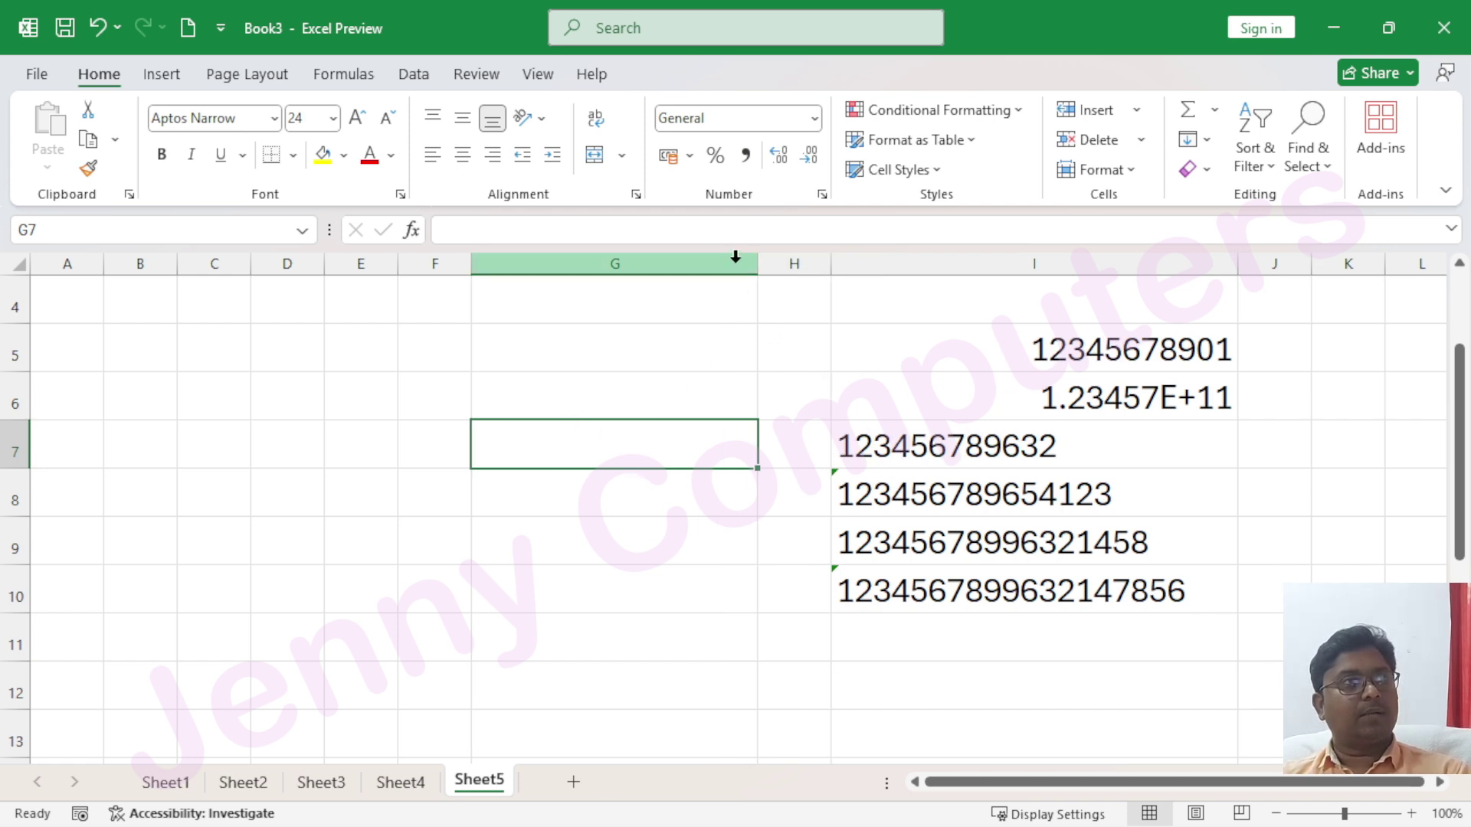
{"action": "left_click_drag", "start_coordinate": [758, 268], "coordinate": [773, 268]}
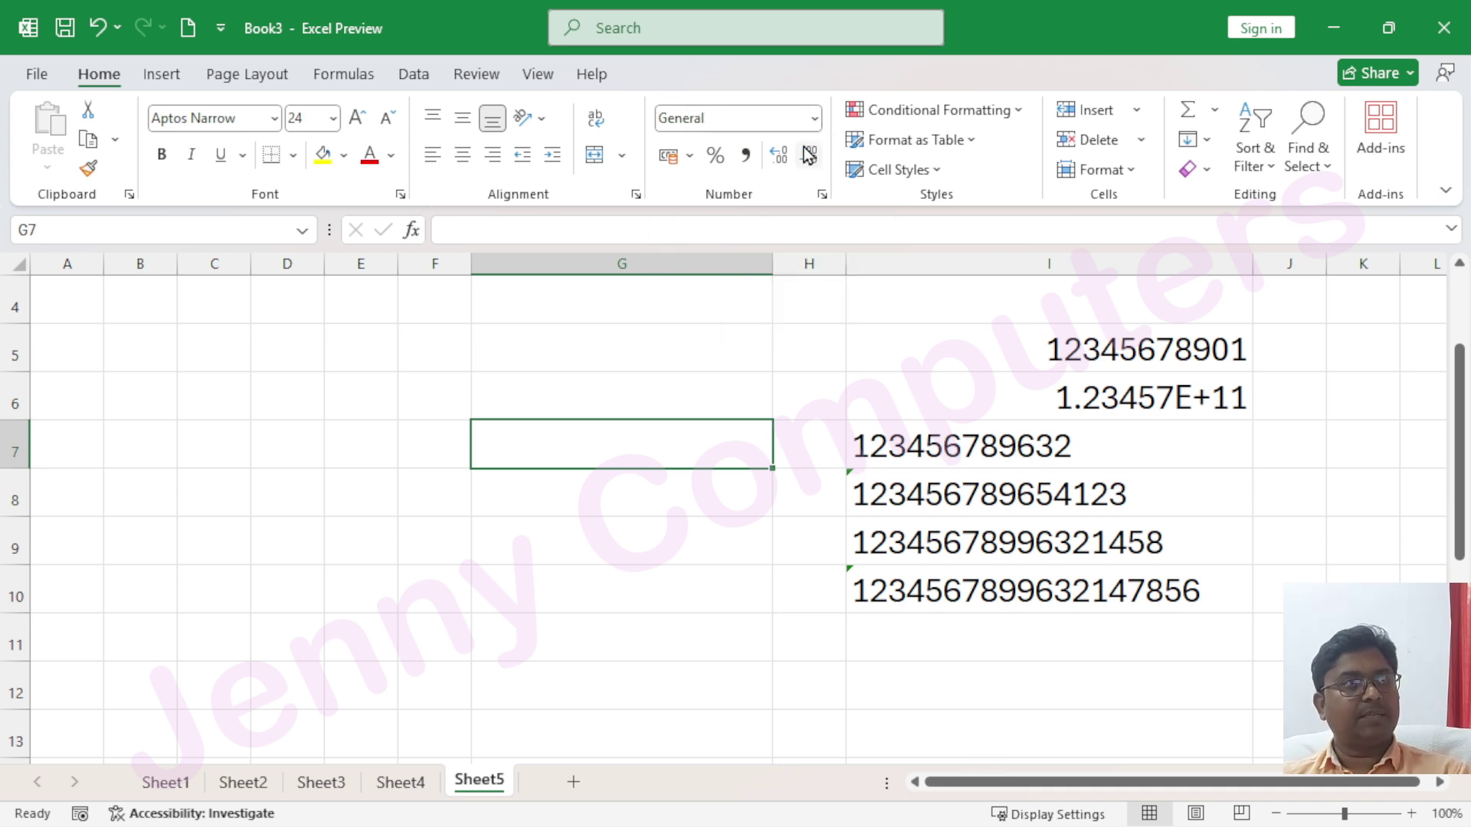
{"action": "left_click", "coordinate": [814, 118]}
{"action": "scroll", "coordinate": [724, 610], "scroll_direction": "down", "scroll_amount": 2}
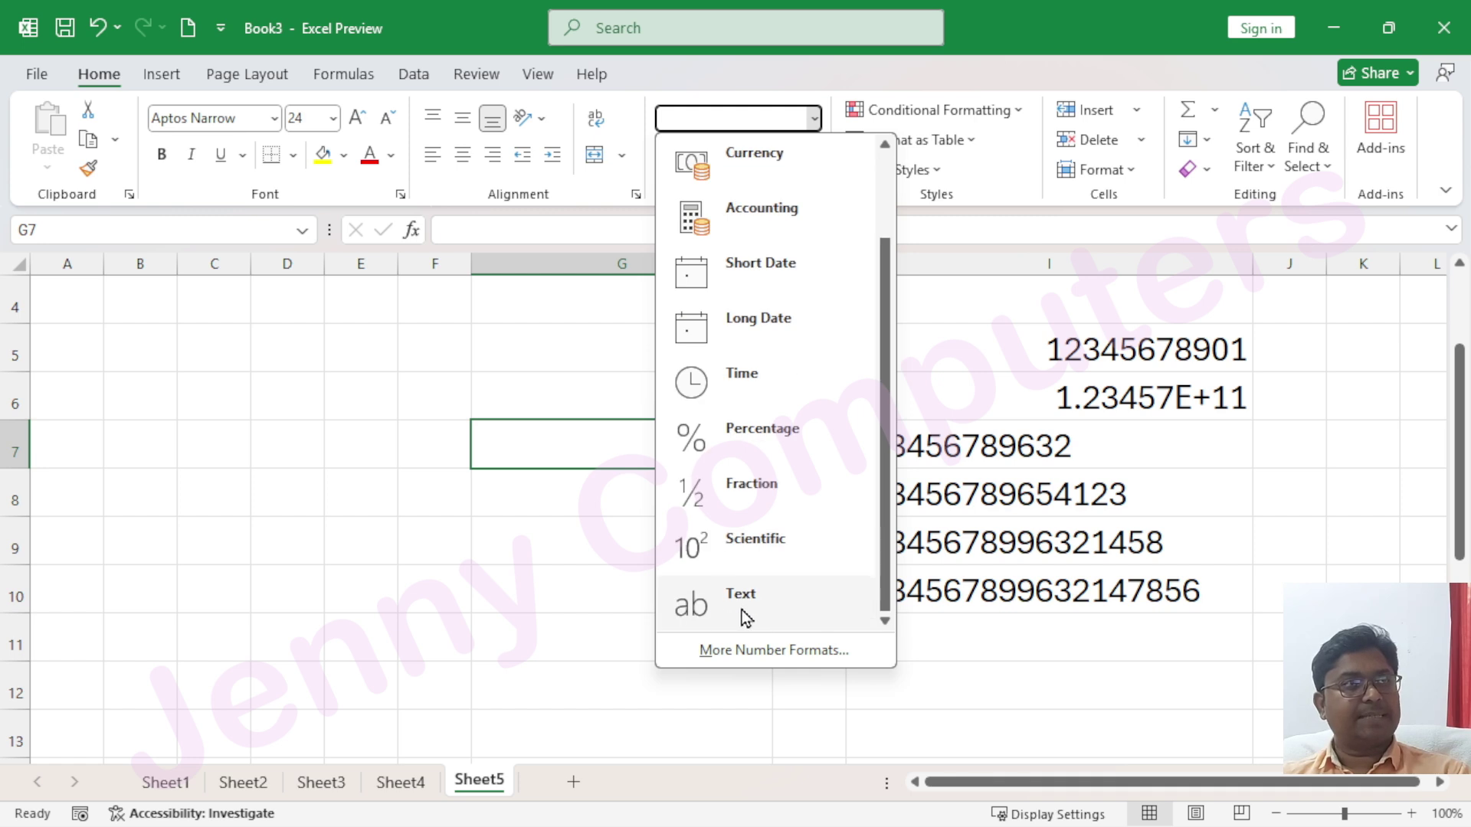
{"action": "left_click", "coordinate": [534, 441]}
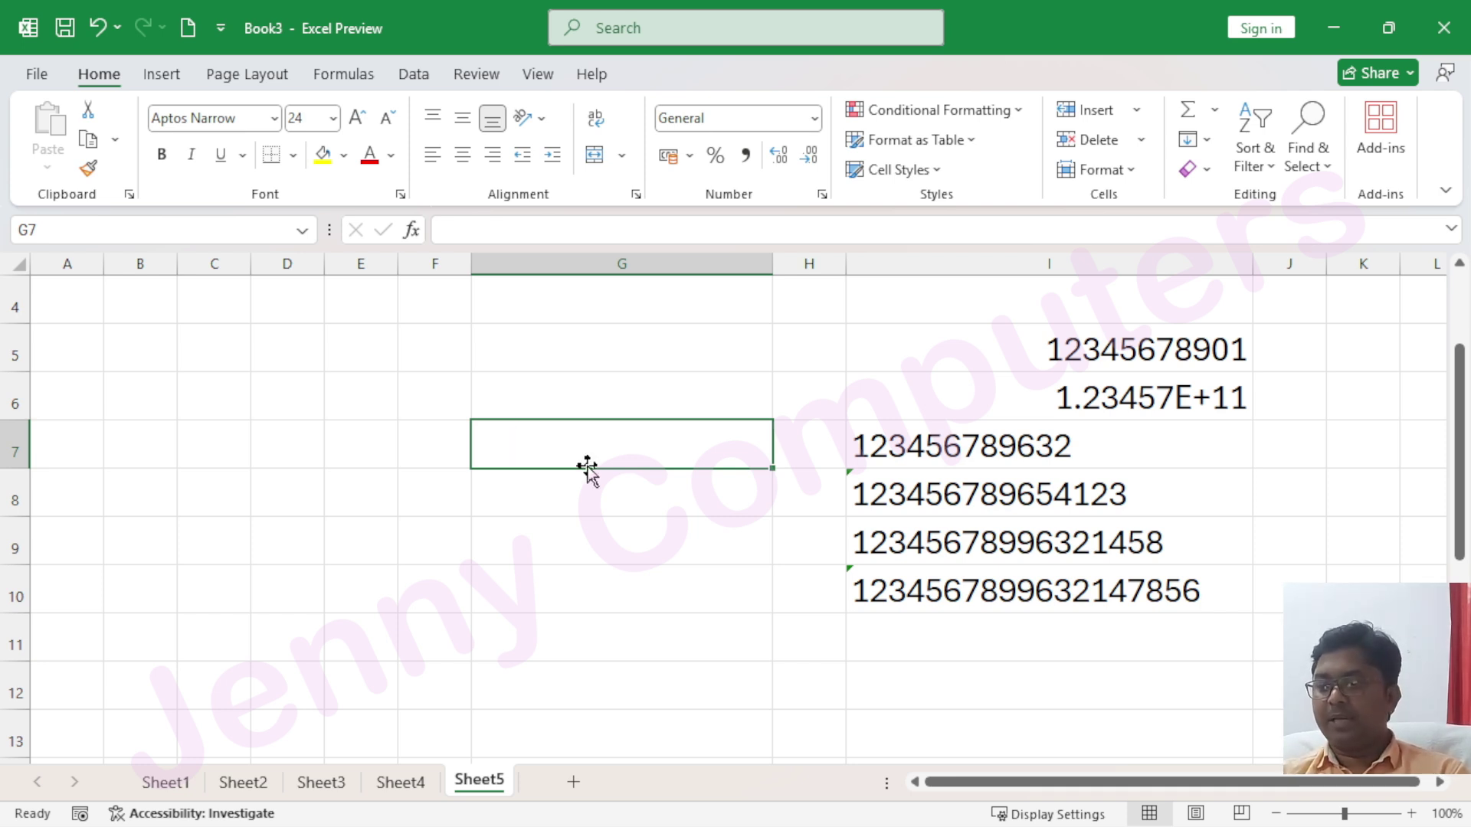
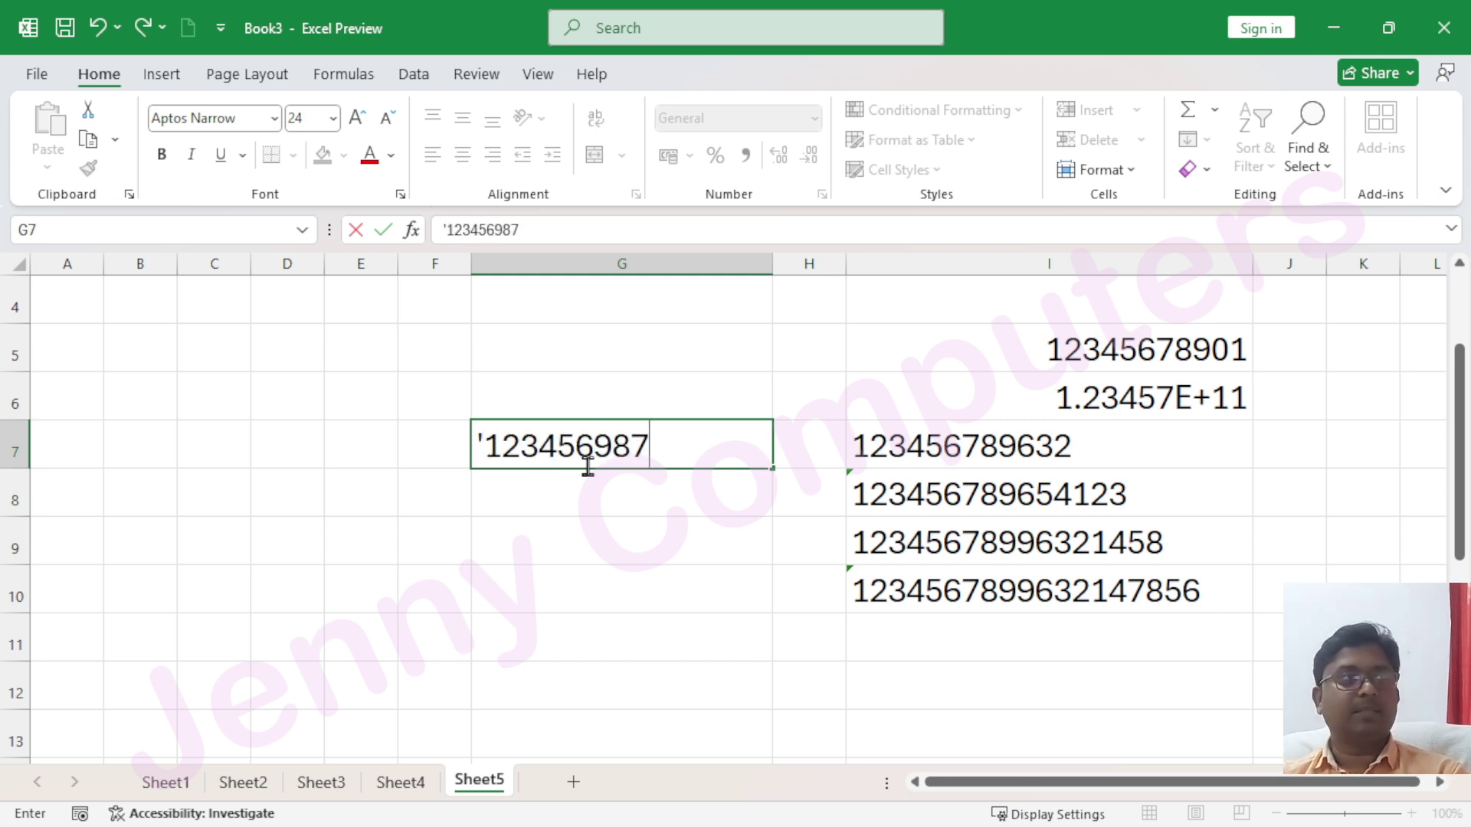
{"action": "key", "text": "Return"}
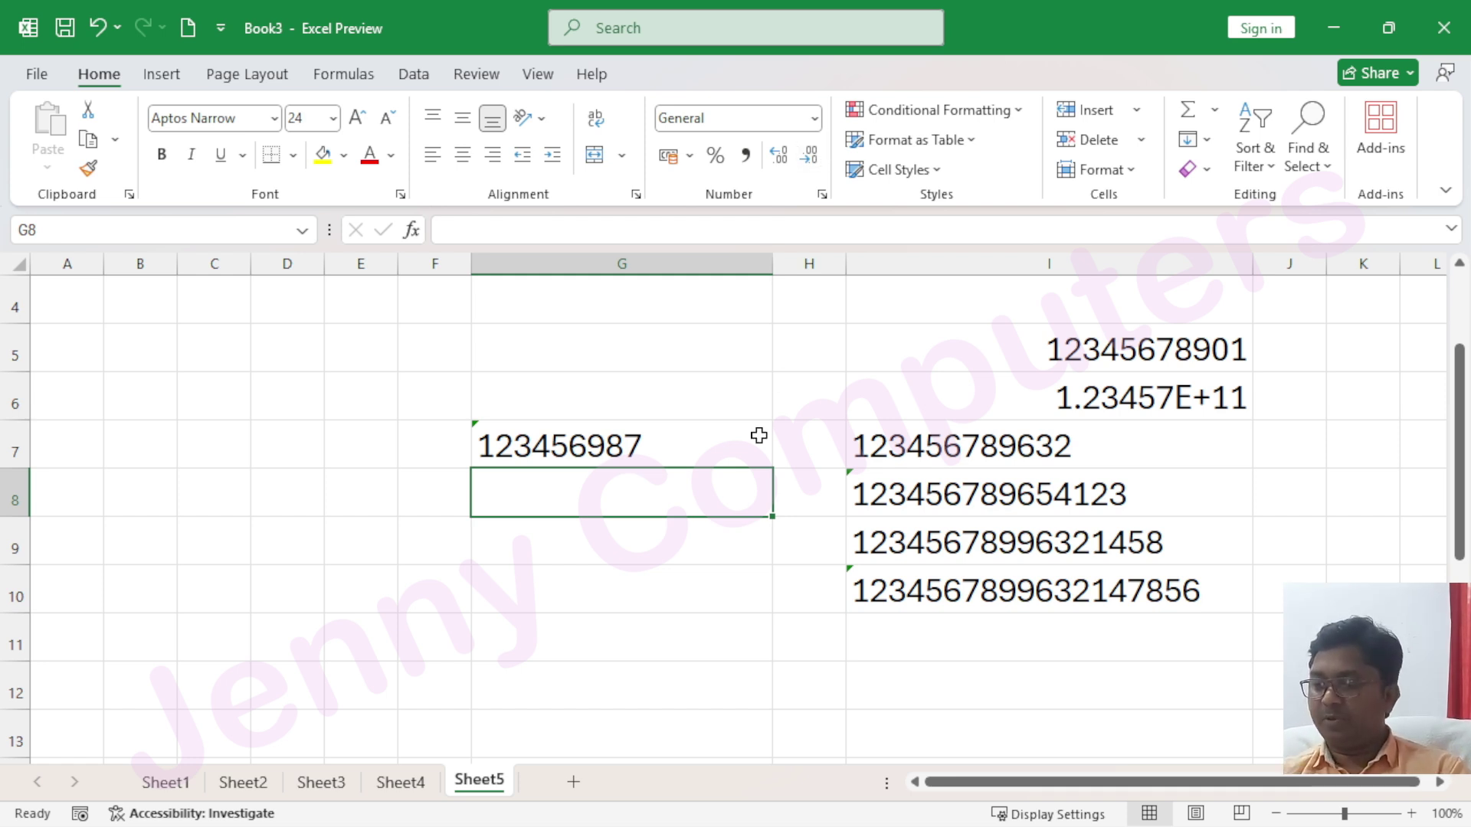
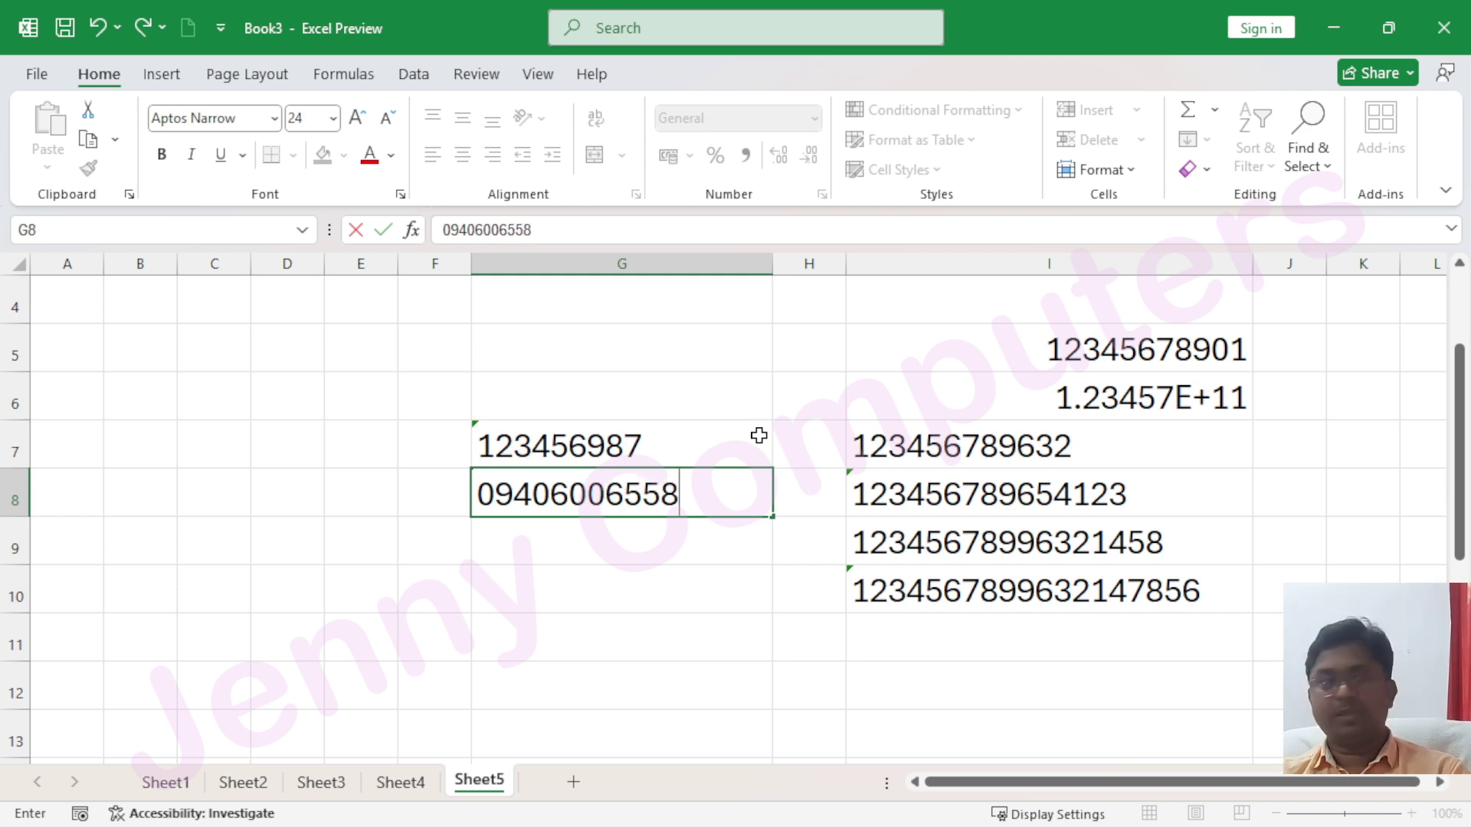
{"action": "key", "text": "Return"}
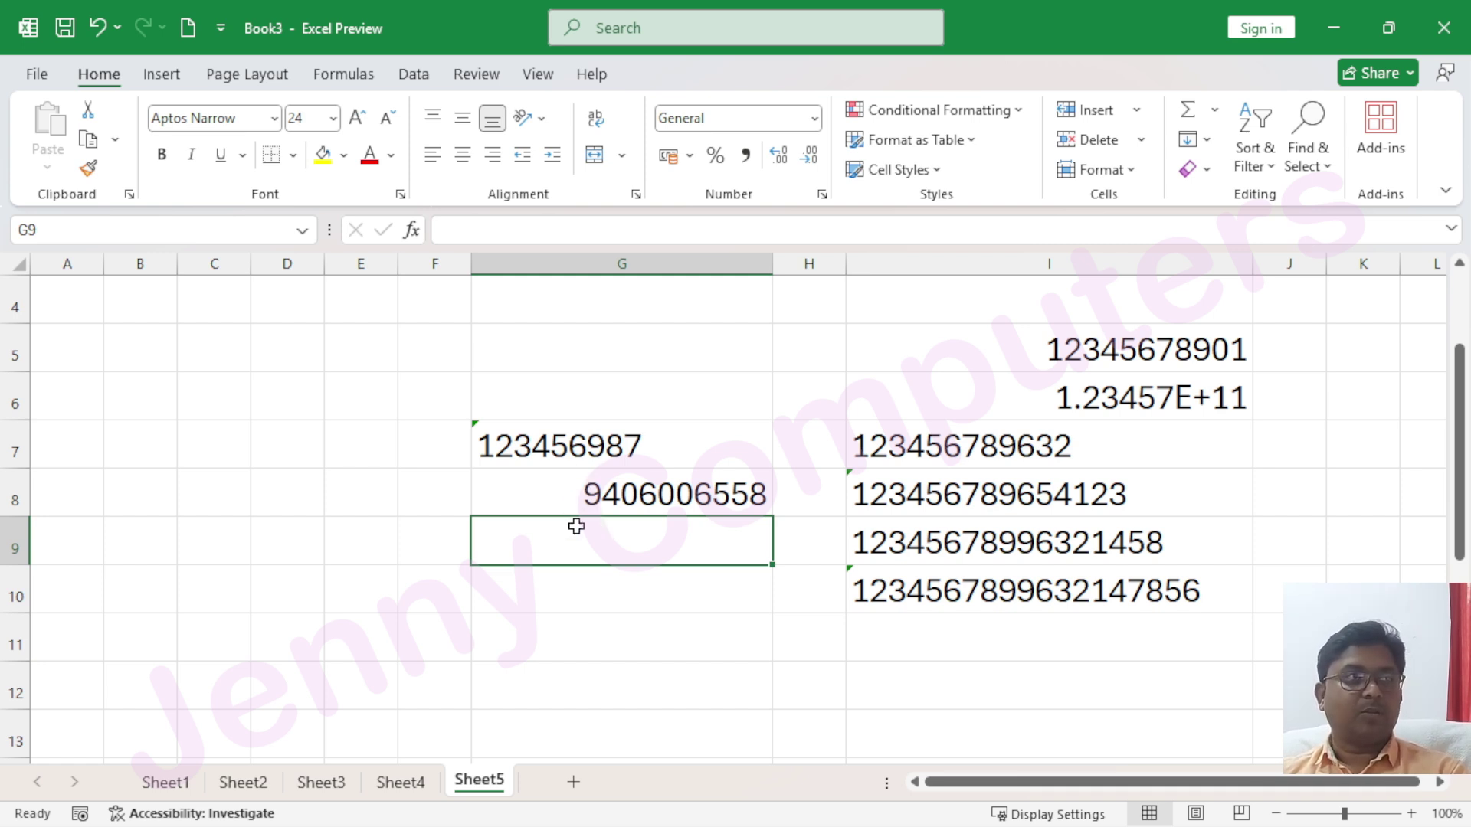
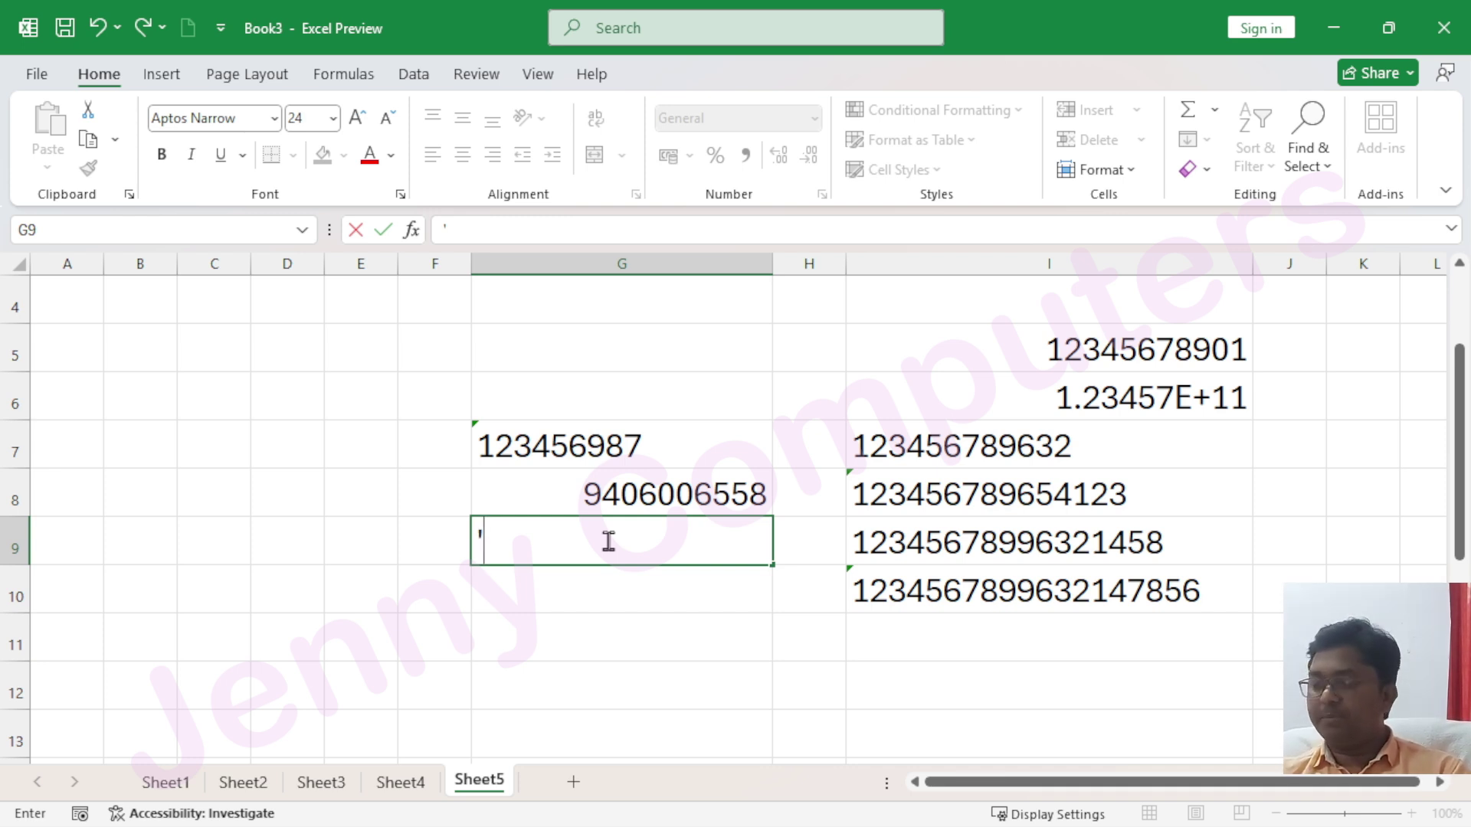
{"action": "key", "text": "Return"}
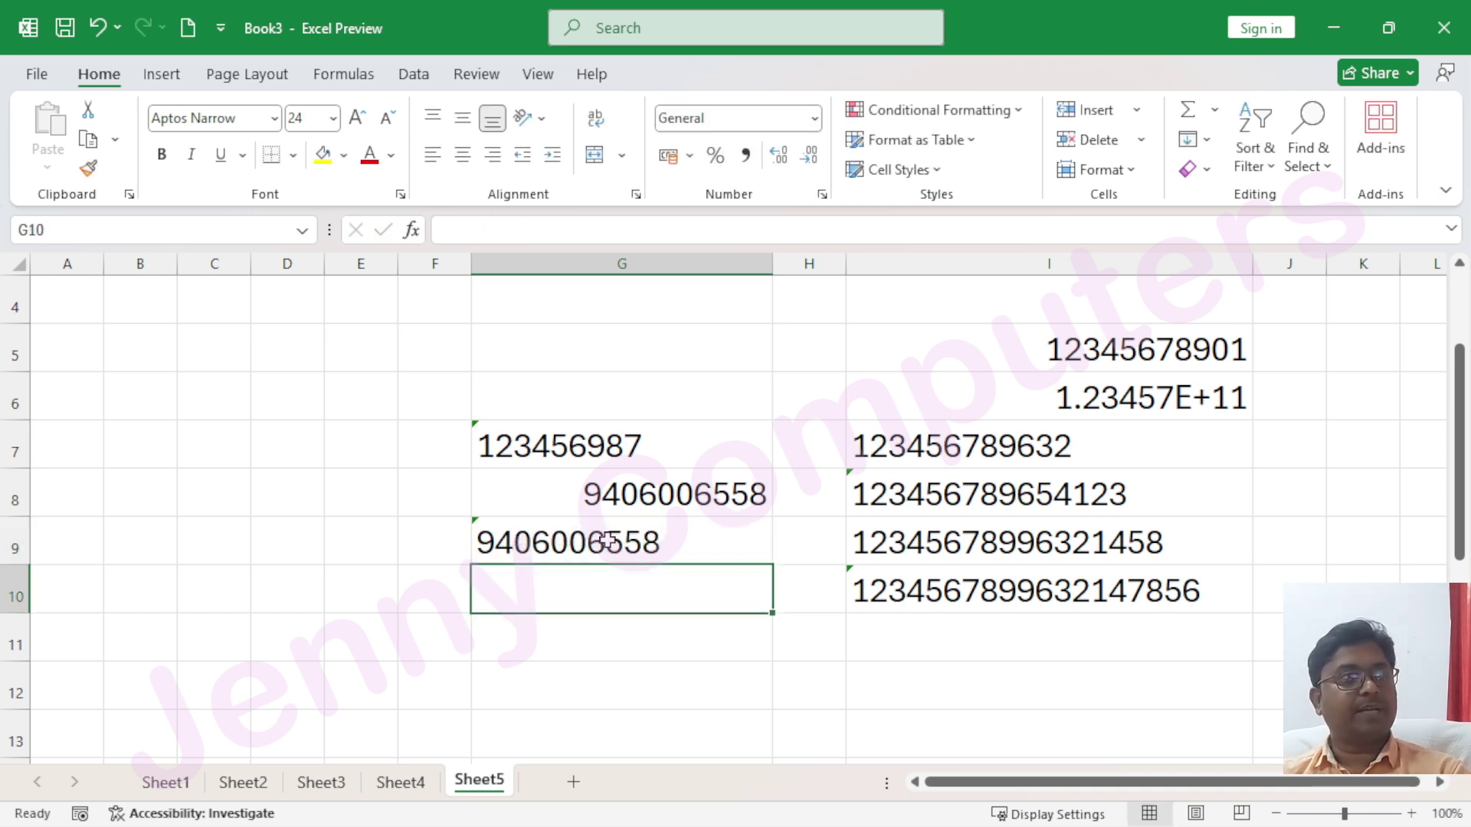
{"action": "left_click", "coordinate": [608, 541]}
{"action": "type", "text": "0"}
{"action": "key", "text": "BackSpace"}
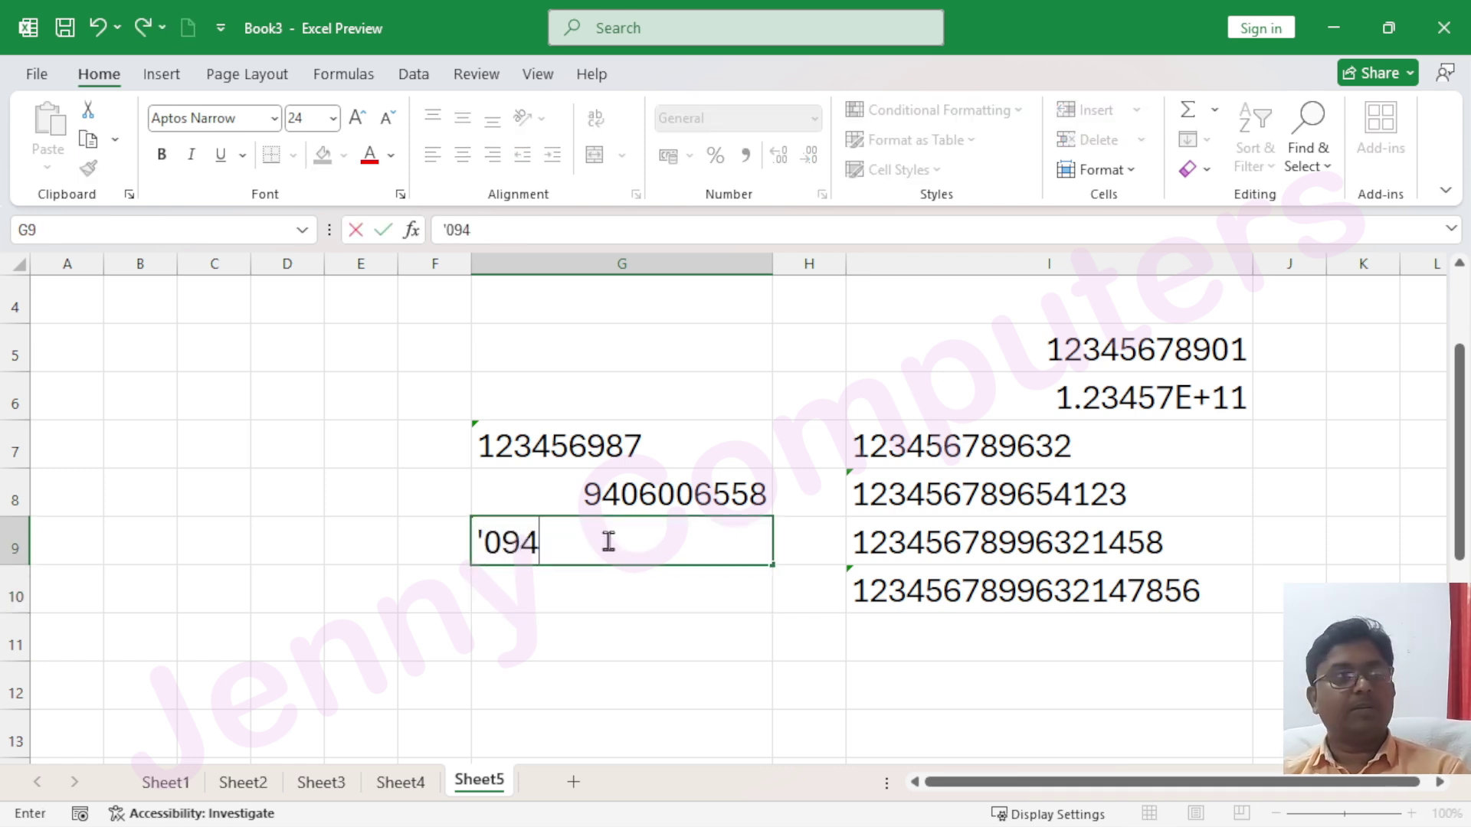
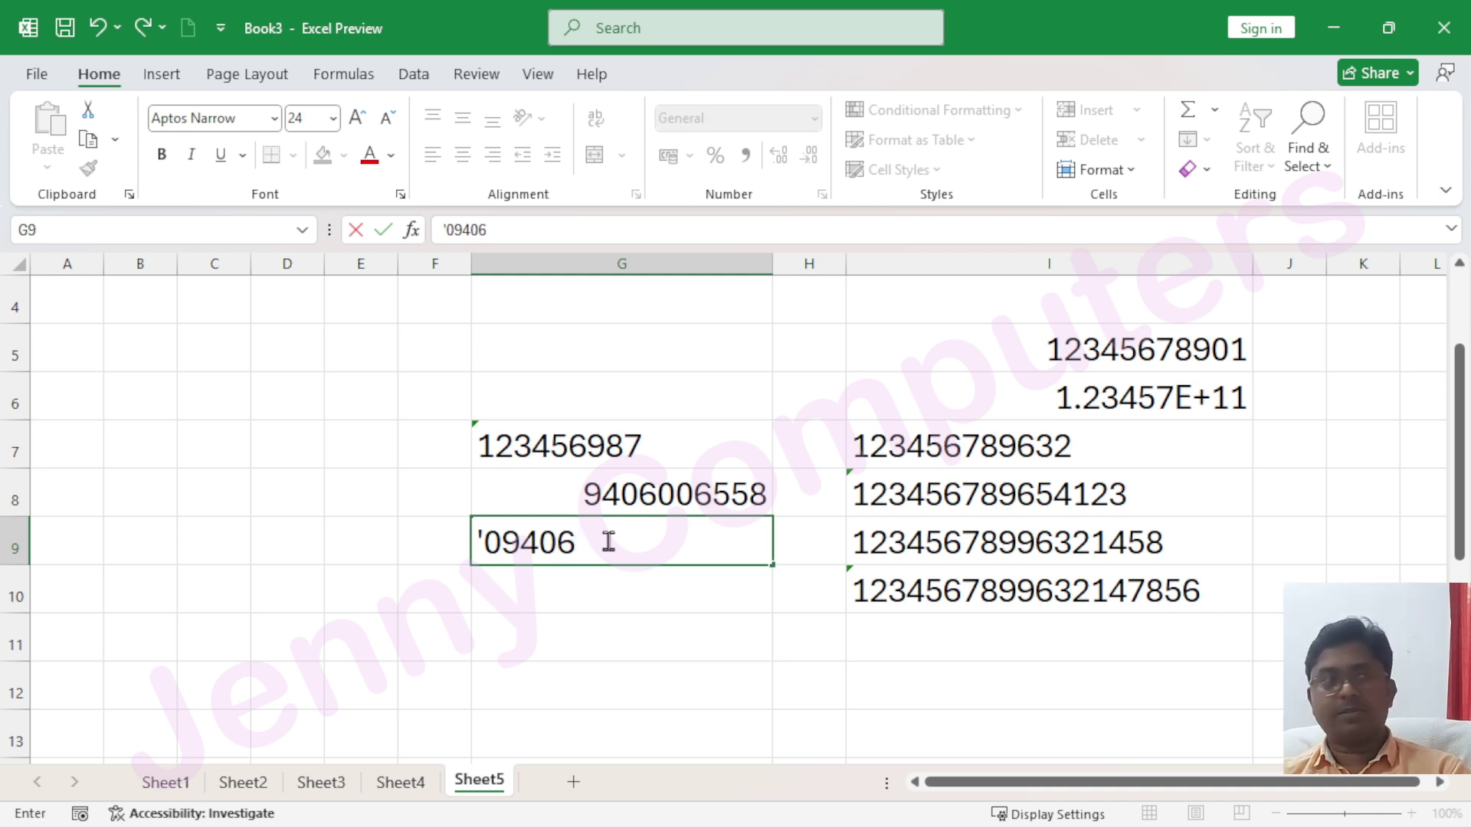
{"action": "key", "text": "Return"}
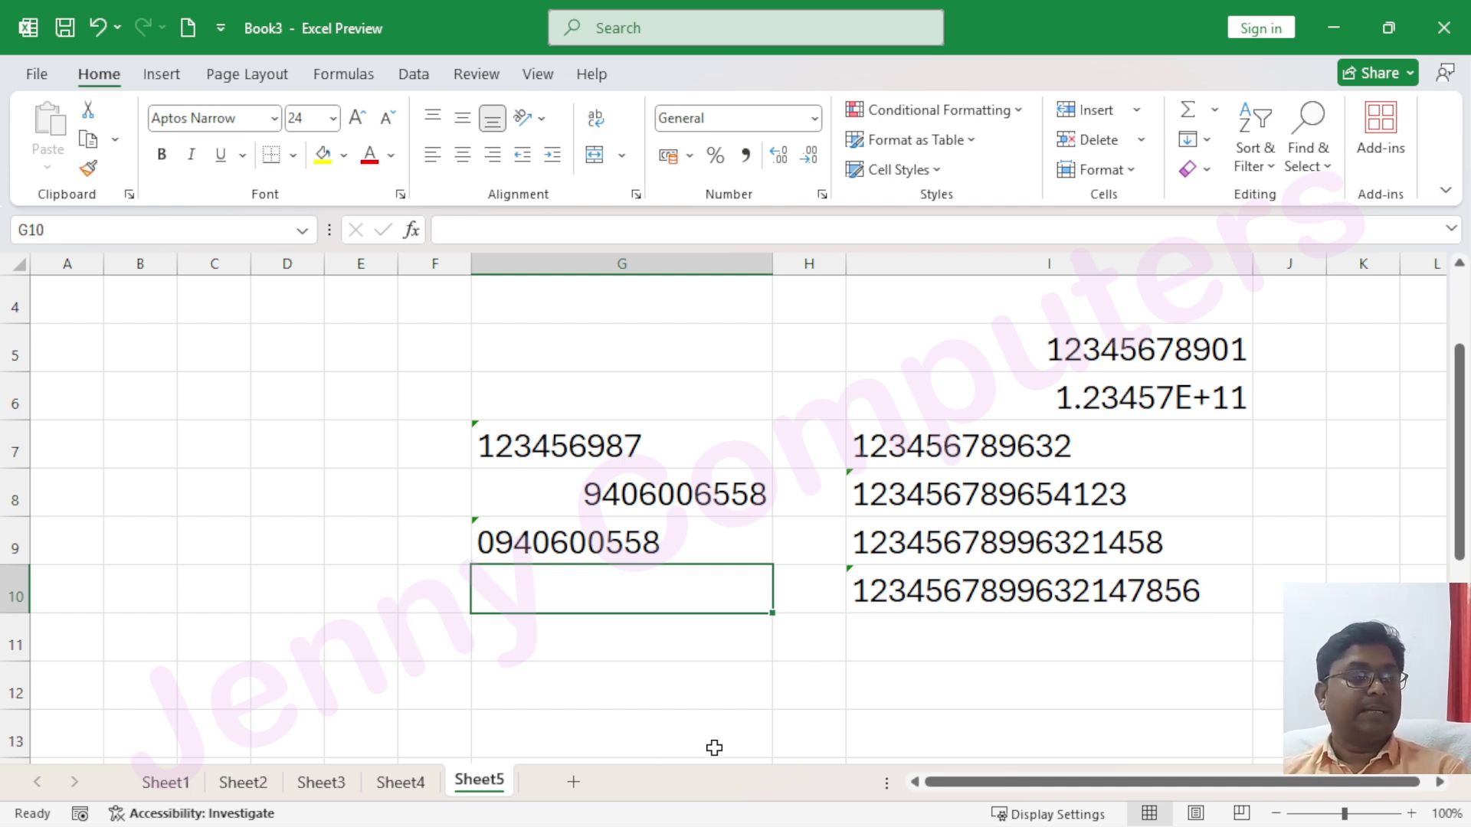
{"action": "left_click", "coordinate": [506, 542]}
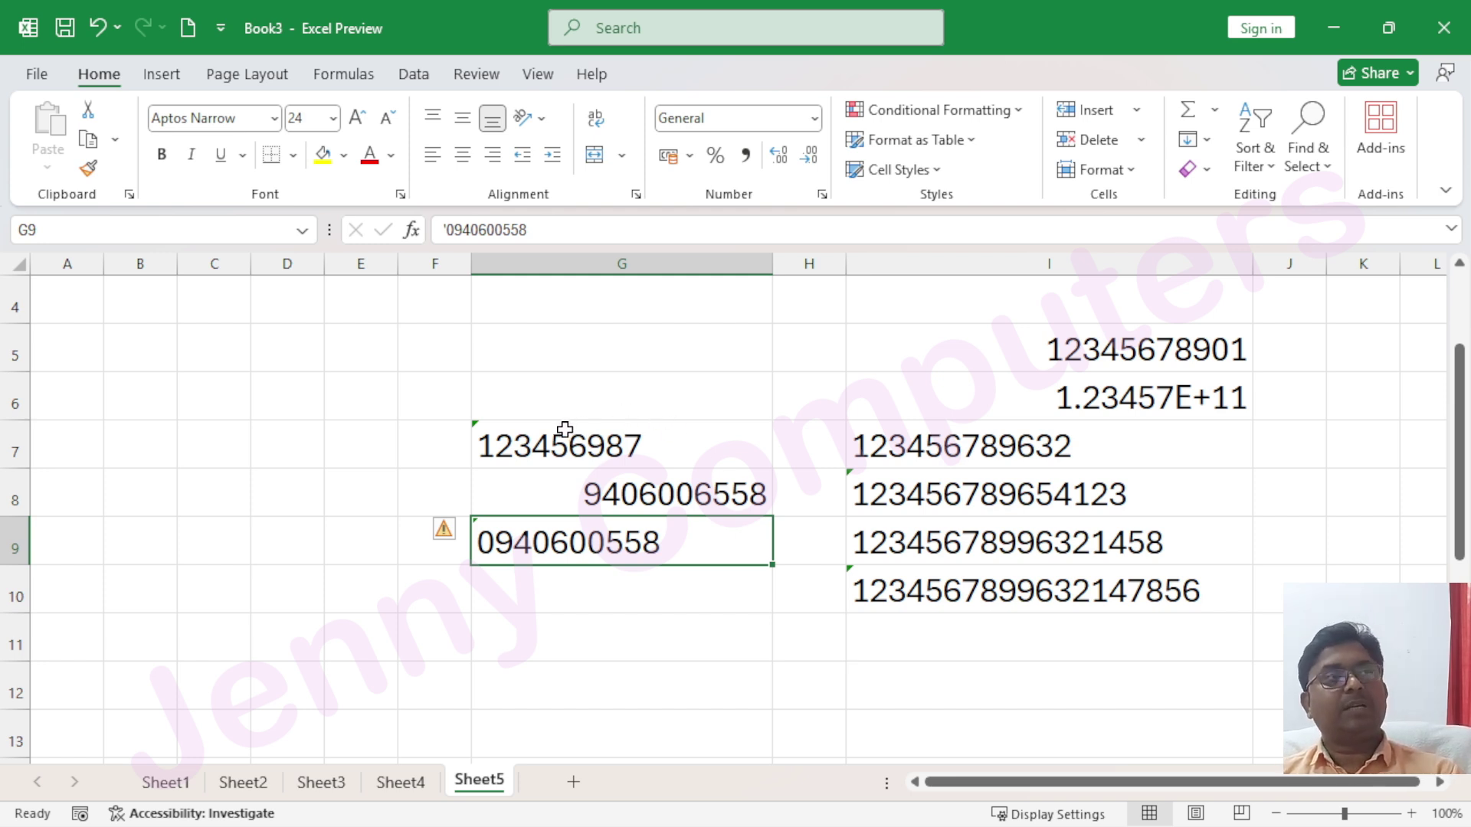
Inspect the G7:G9 and column I entries, then select I7:I10 and open Quick Analysis with Ctrl+Q
{"action": "left_click_drag", "start_coordinate": [564, 429], "coordinate": [992, 649]}
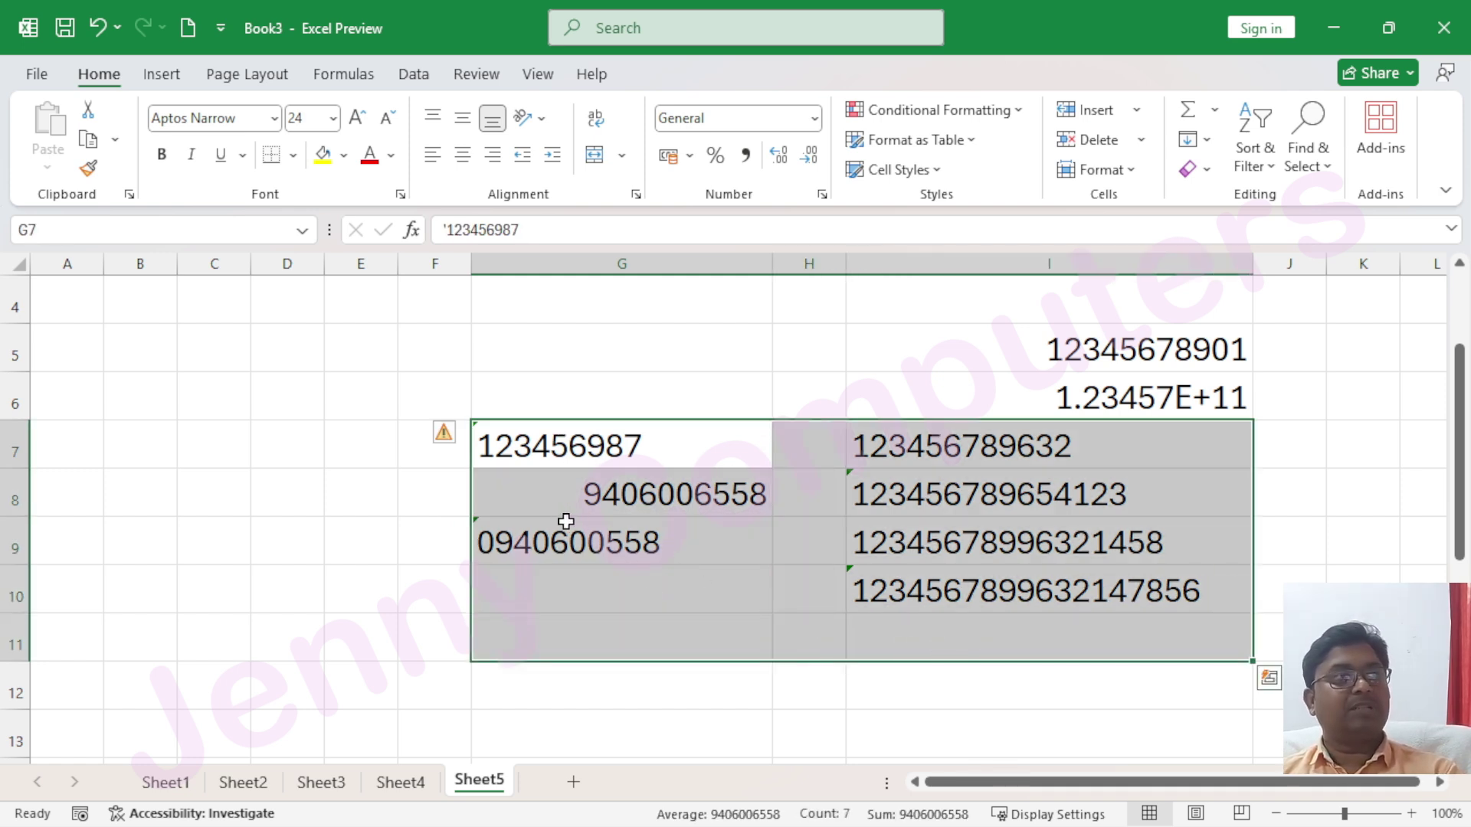
{"action": "left_click", "coordinate": [551, 530]}
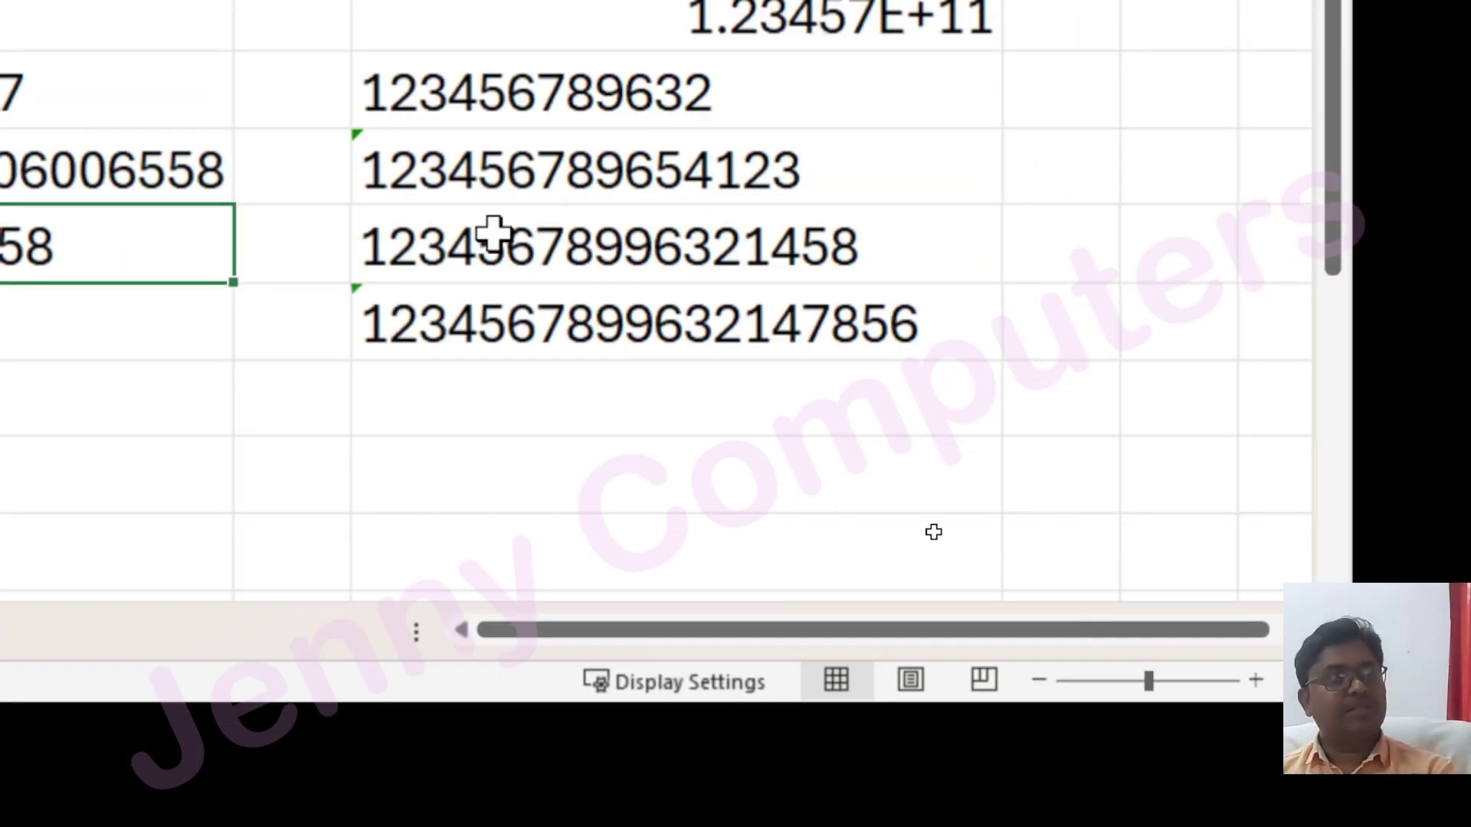
{"action": "left_click", "coordinate": [931, 590]}
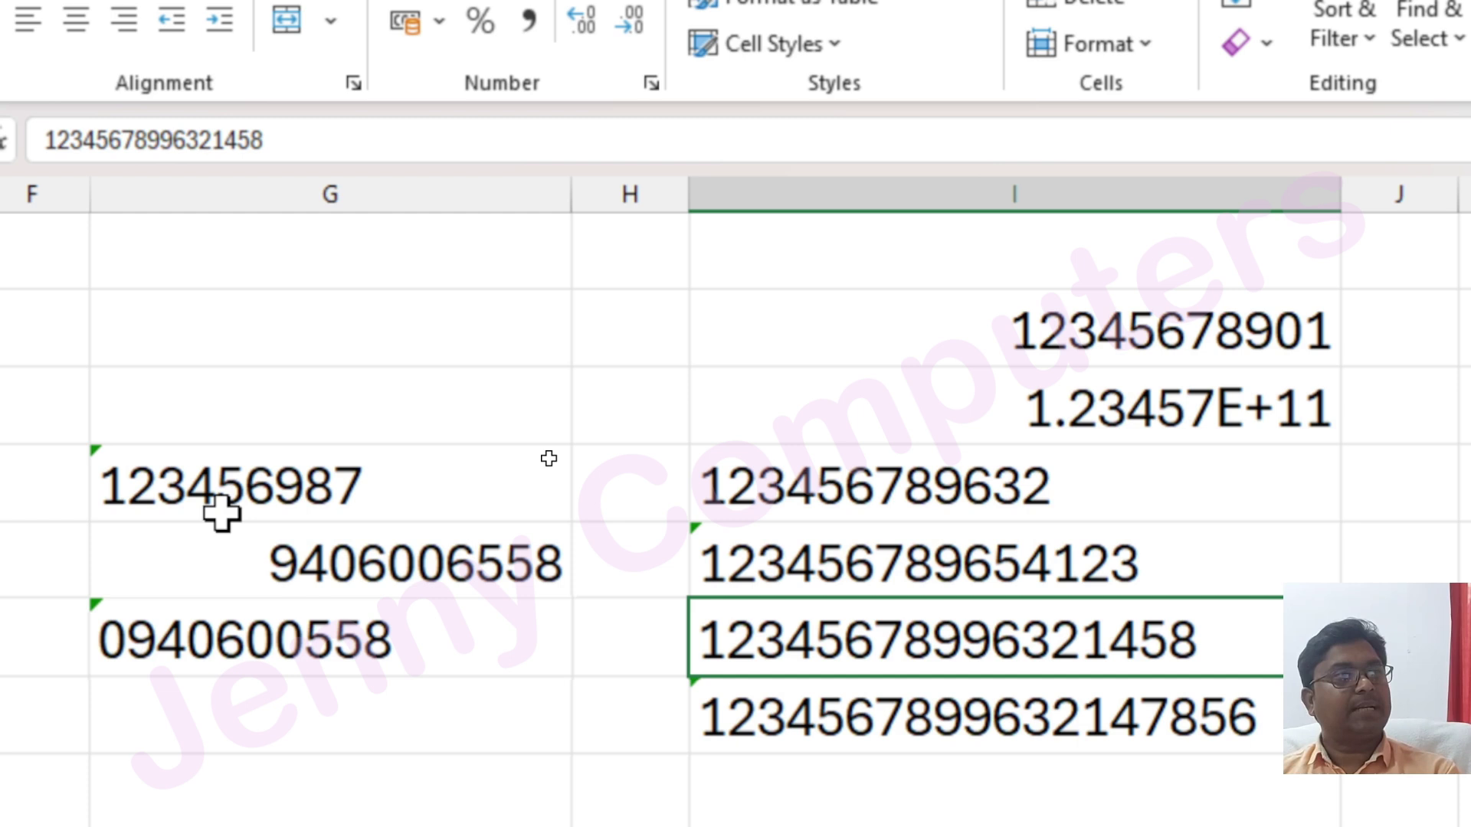
{"action": "left_click", "coordinate": [221, 513]}
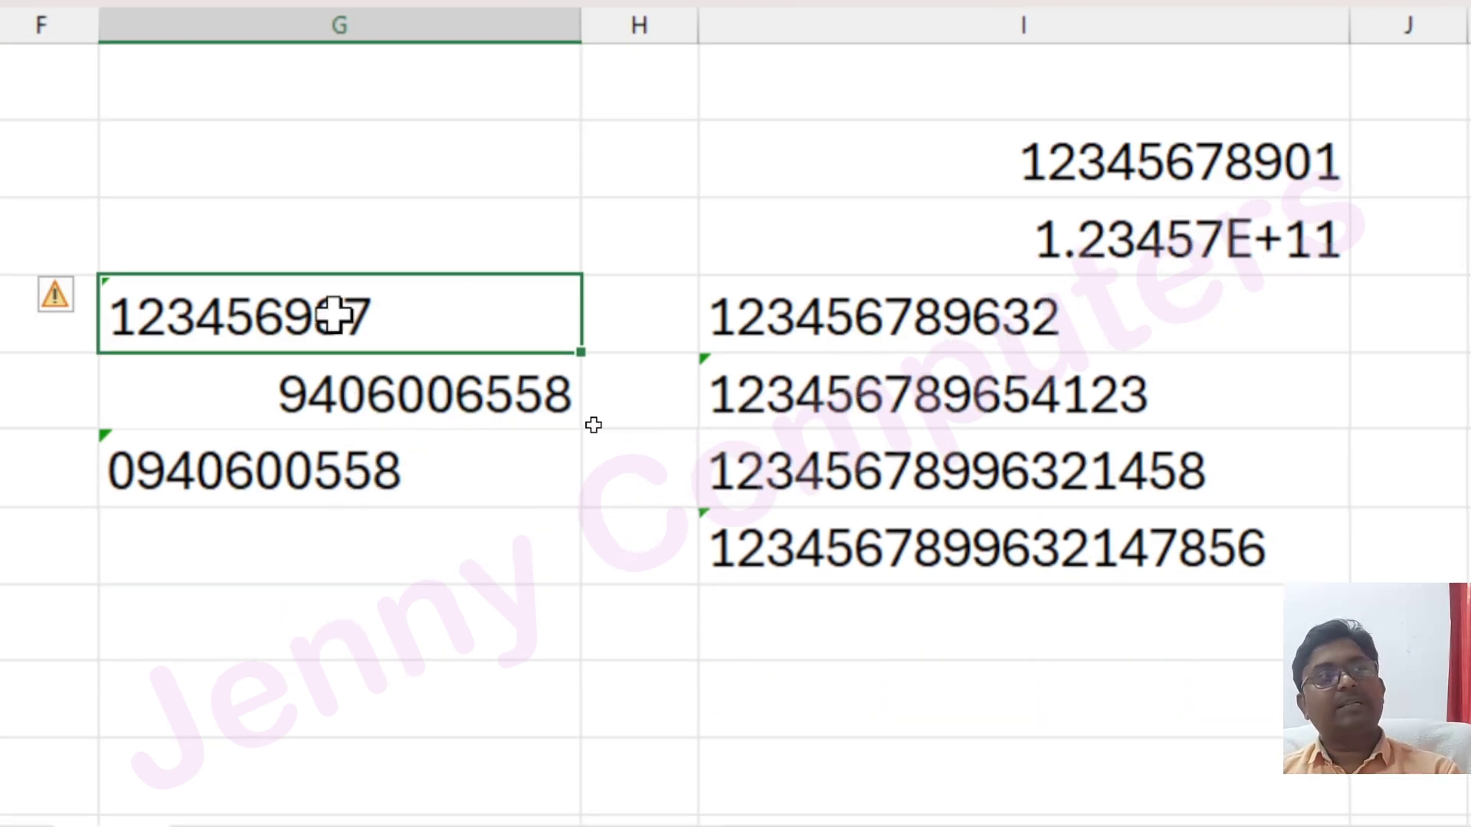
{"action": "left_click_drag", "start_coordinate": [799, 317], "coordinate": [894, 565]}
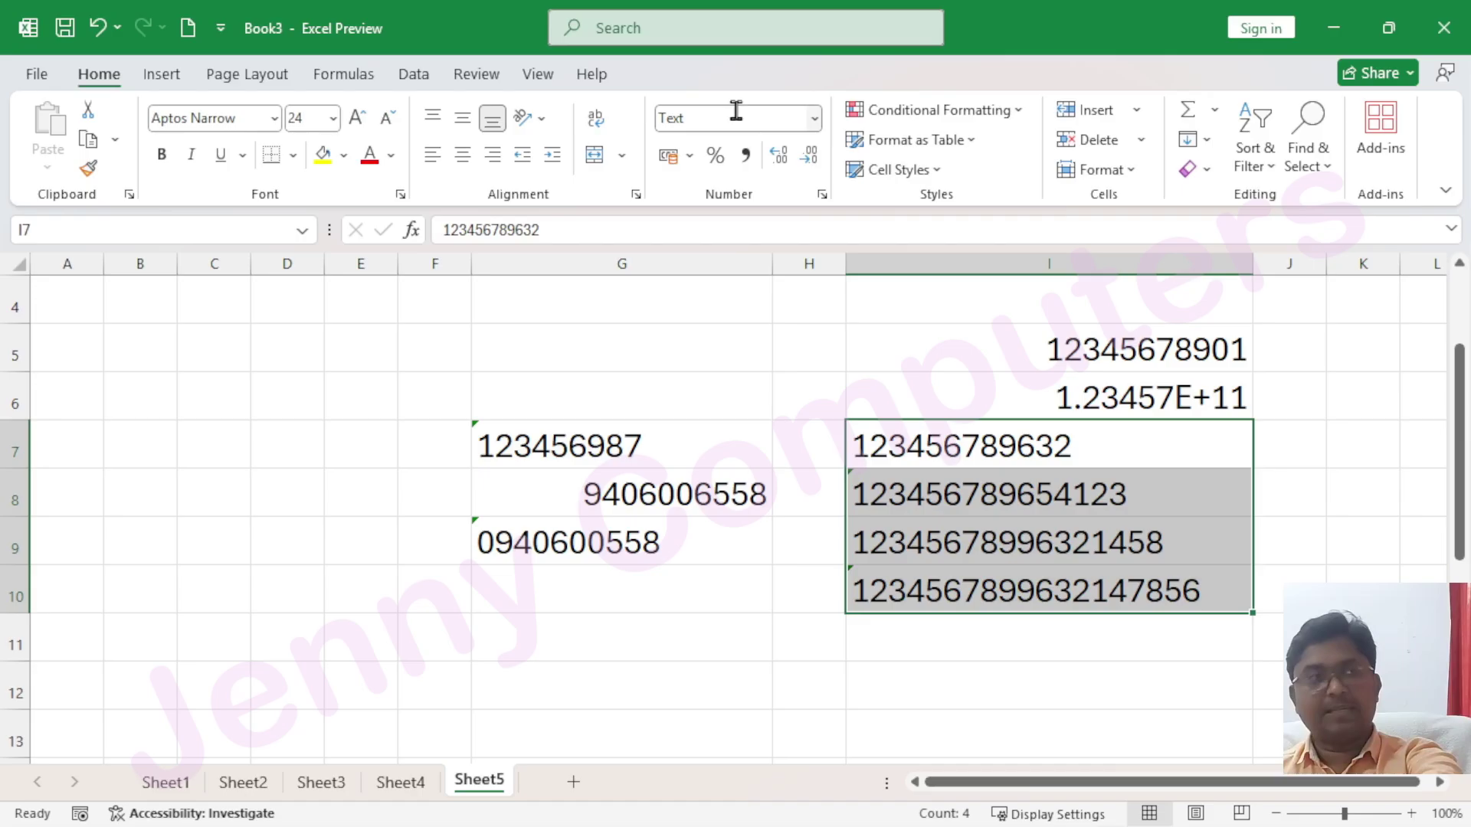
{"action": "key", "text": "ctrl+q"}
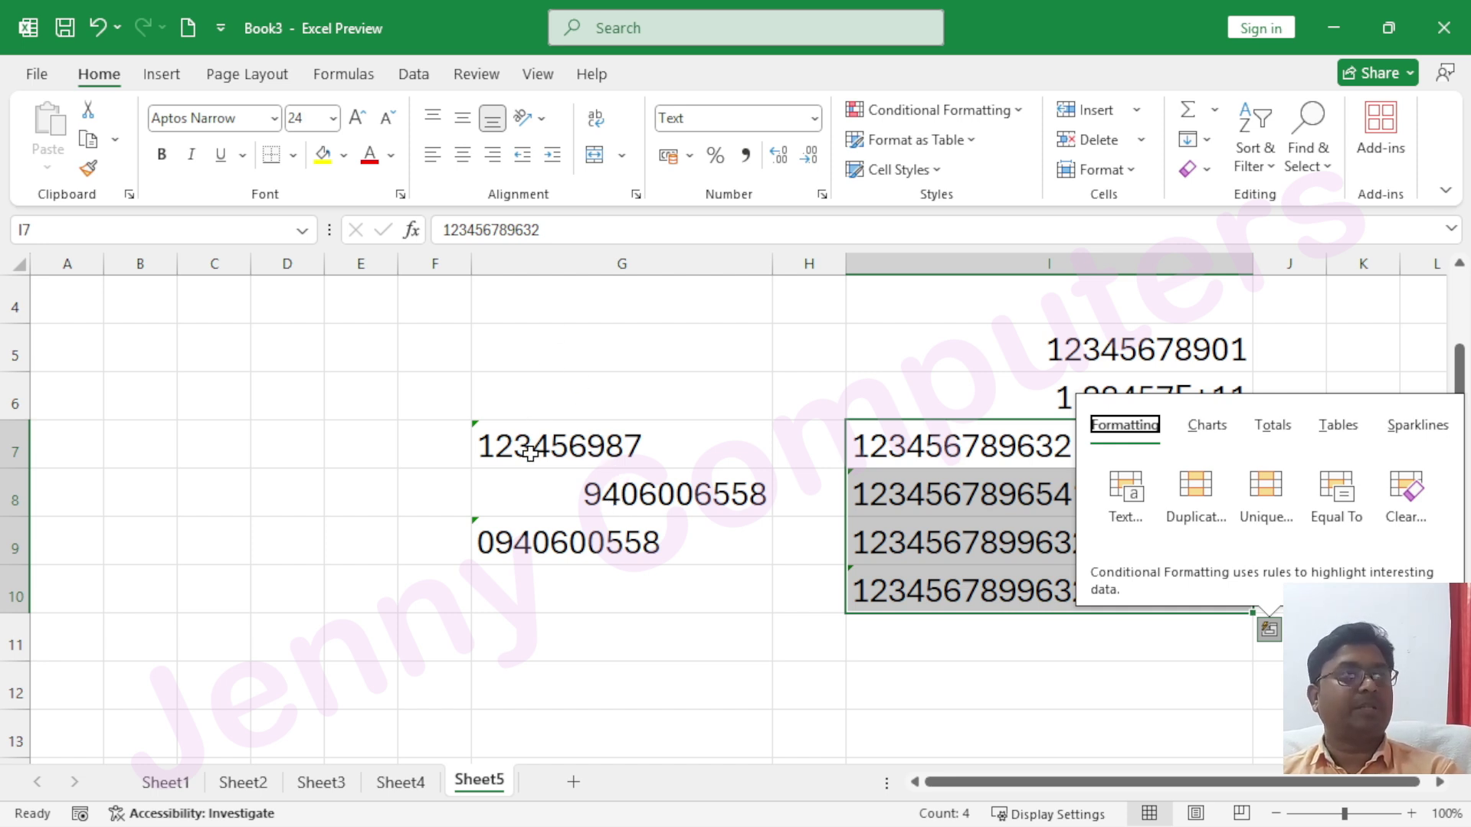
Dismiss Quick Analysis and browse the Number category in More Number Formats without applying it
{"action": "left_click", "coordinate": [616, 412]}
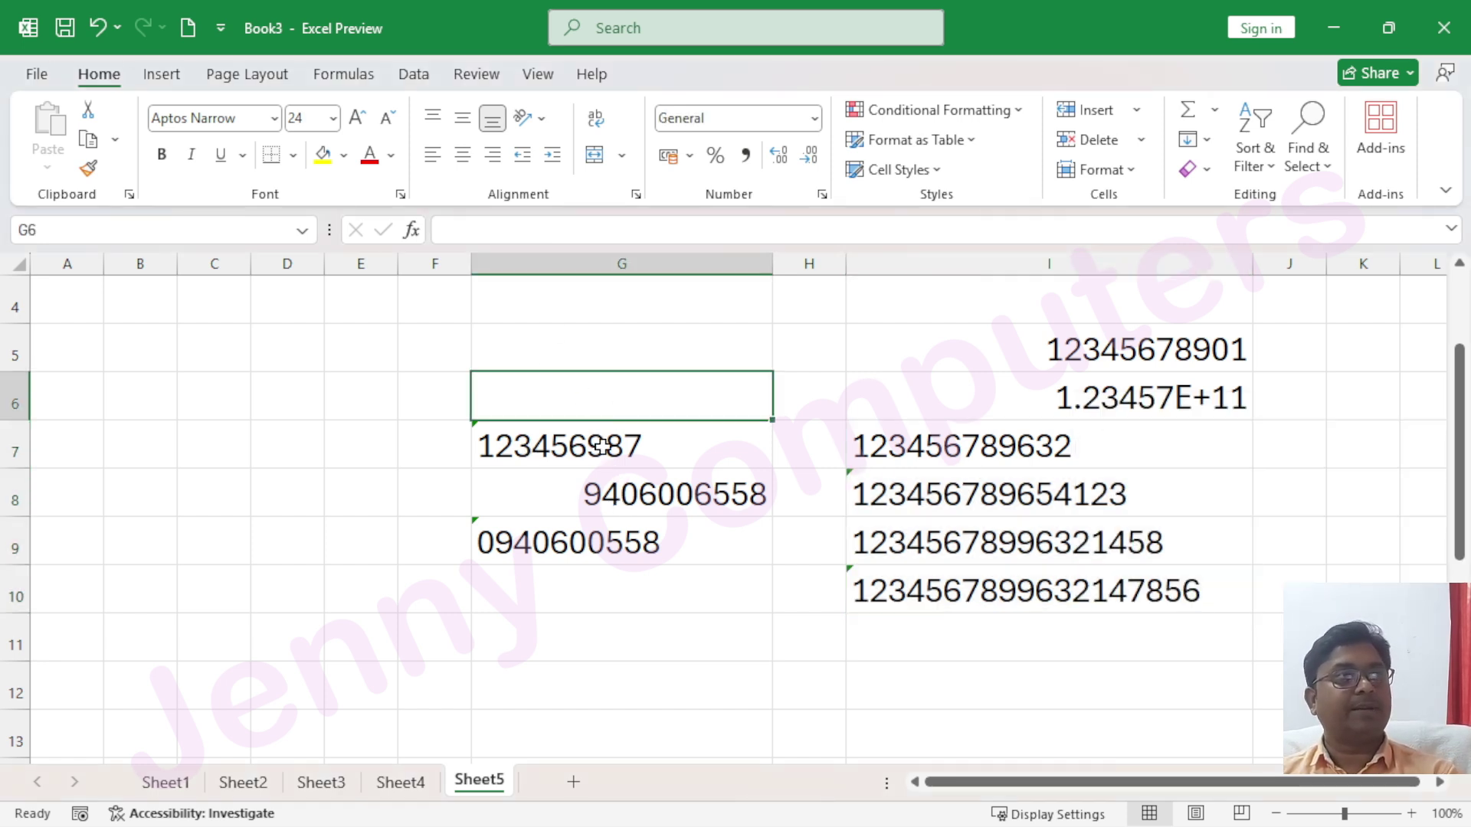
{"action": "left_click", "coordinate": [815, 118]}
{"action": "scroll", "coordinate": [812, 406], "scroll_direction": "down", "scroll_amount": 1}
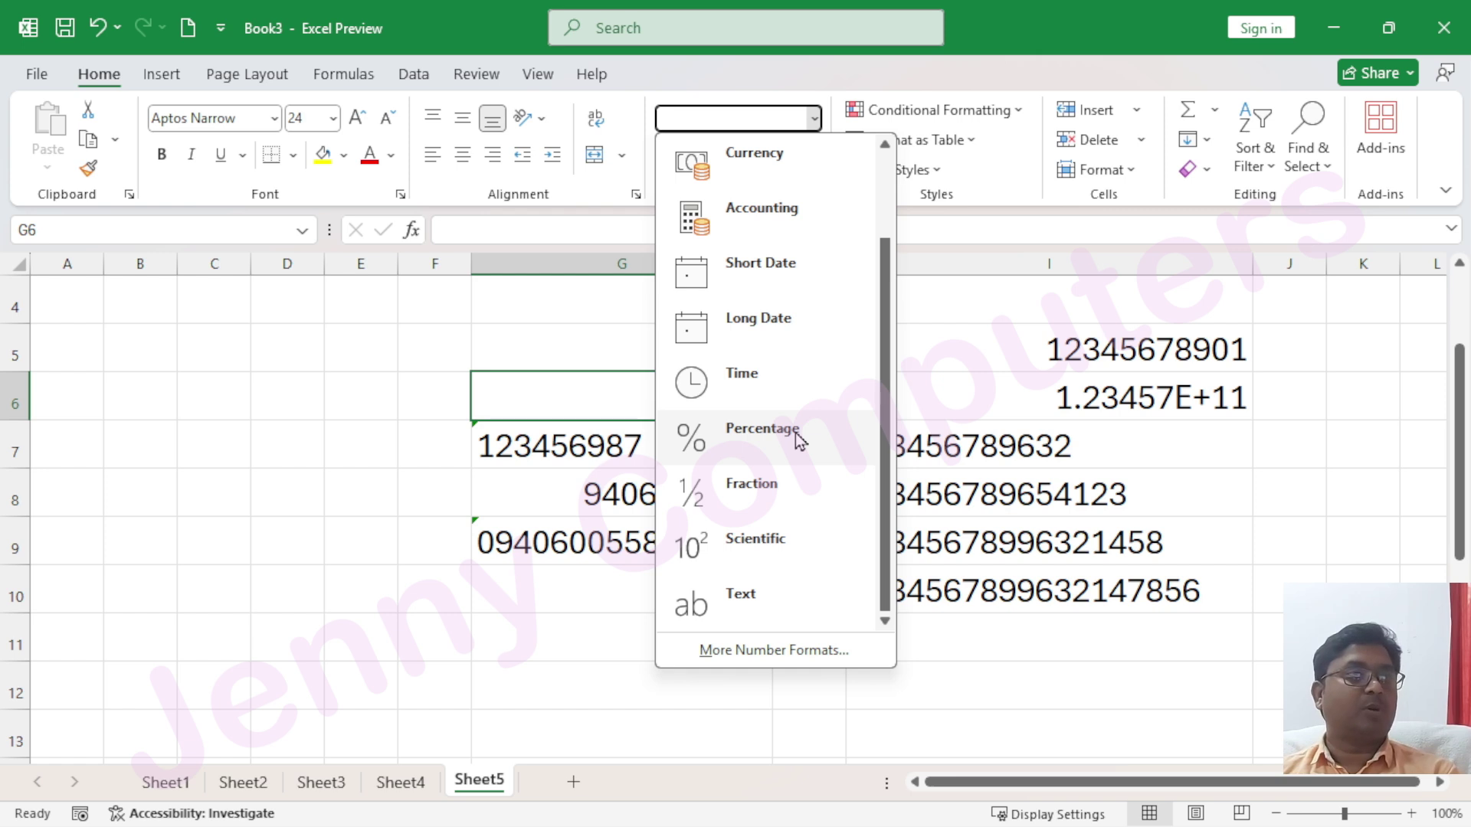
{"action": "left_click", "coordinate": [767, 652]}
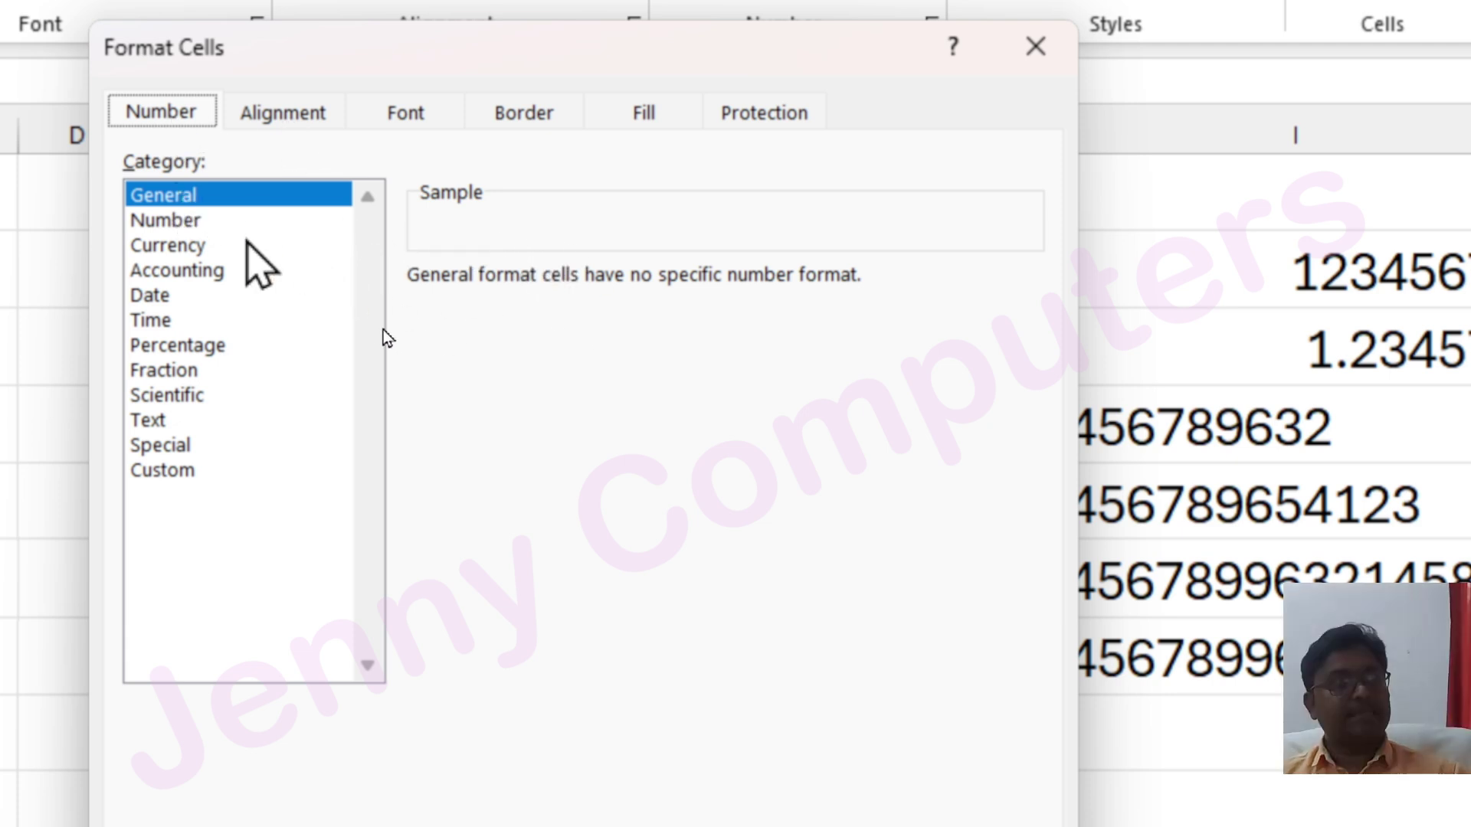
{"action": "left_click", "coordinate": [184, 221]}
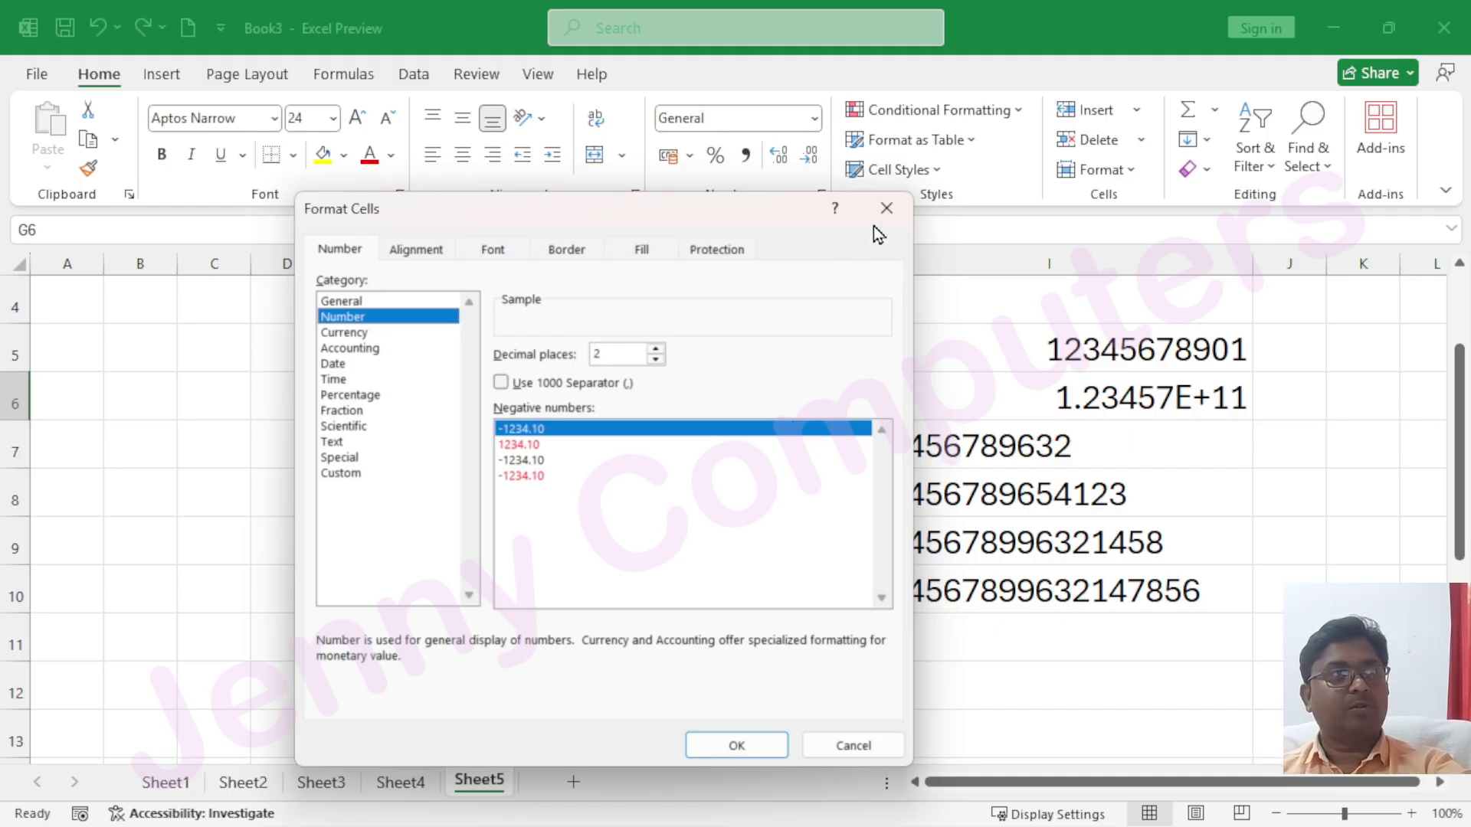
{"action": "left_click", "coordinate": [886, 207]}
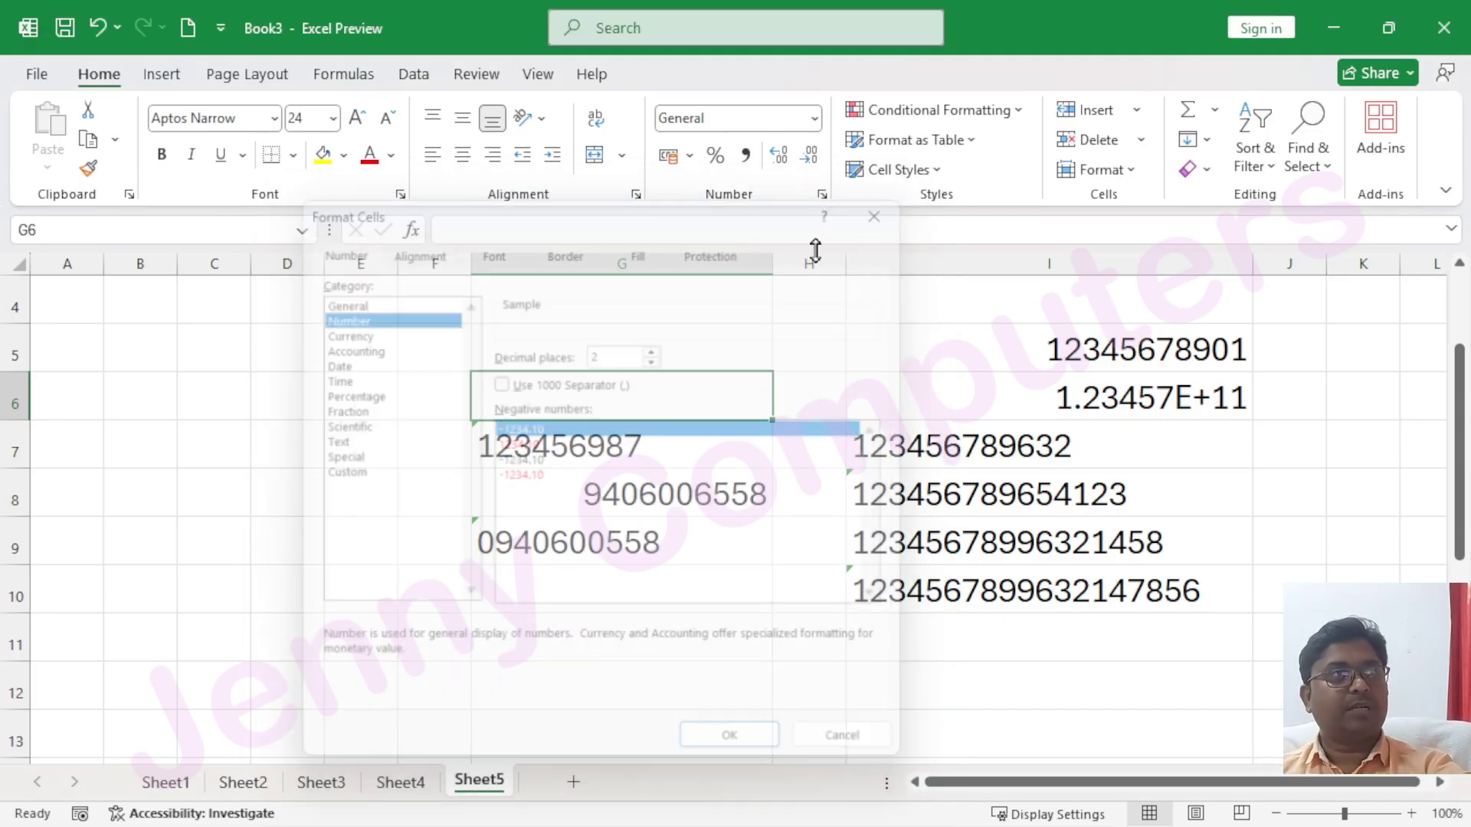
{"action": "left_click", "coordinate": [515, 310]}
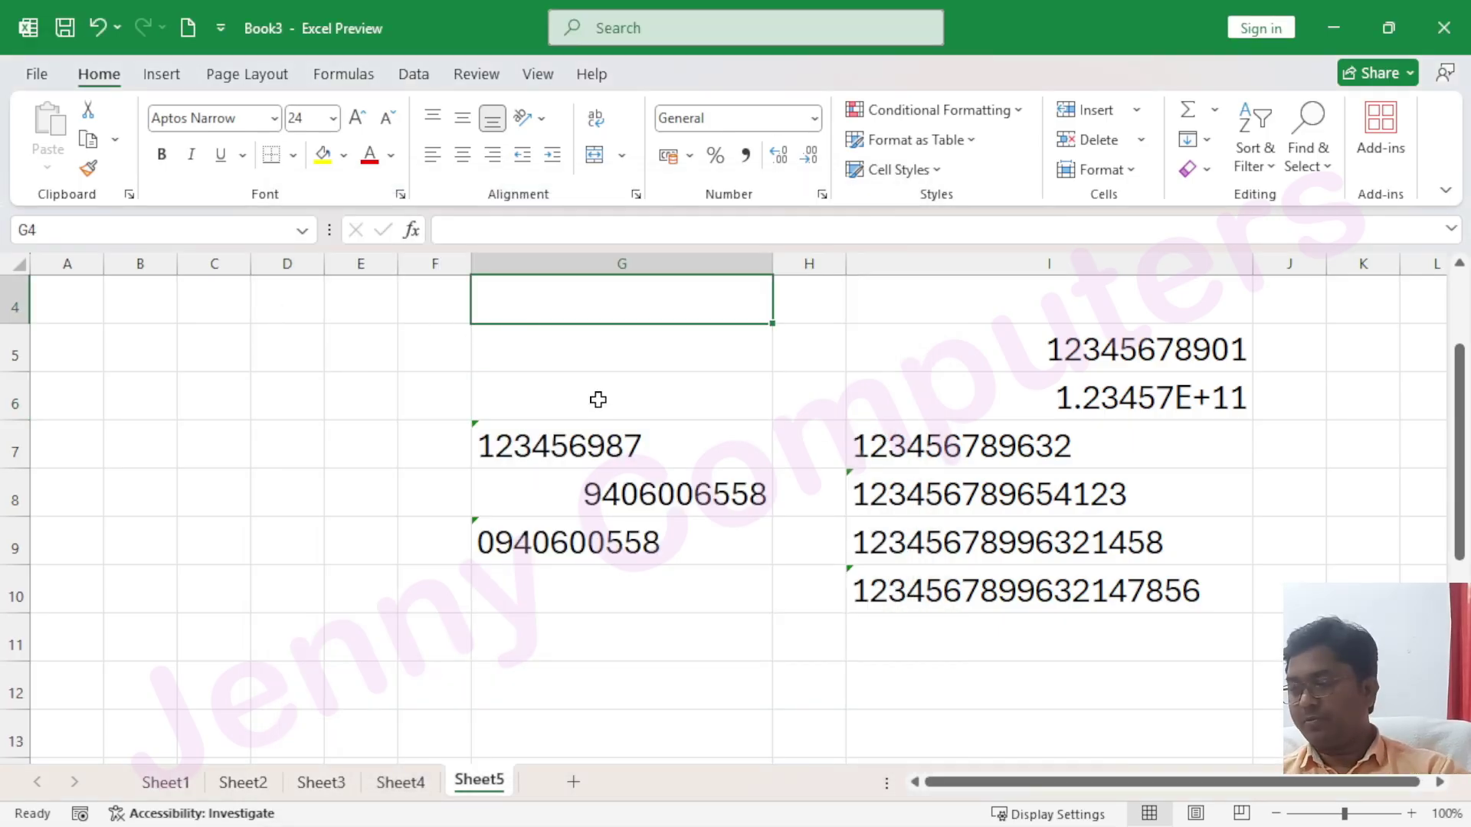
Enter 55 in G4
{"action": "type", "text": "55"}
{"action": "key", "text": "Return"}
{"action": "left_click", "coordinate": [617, 305]}
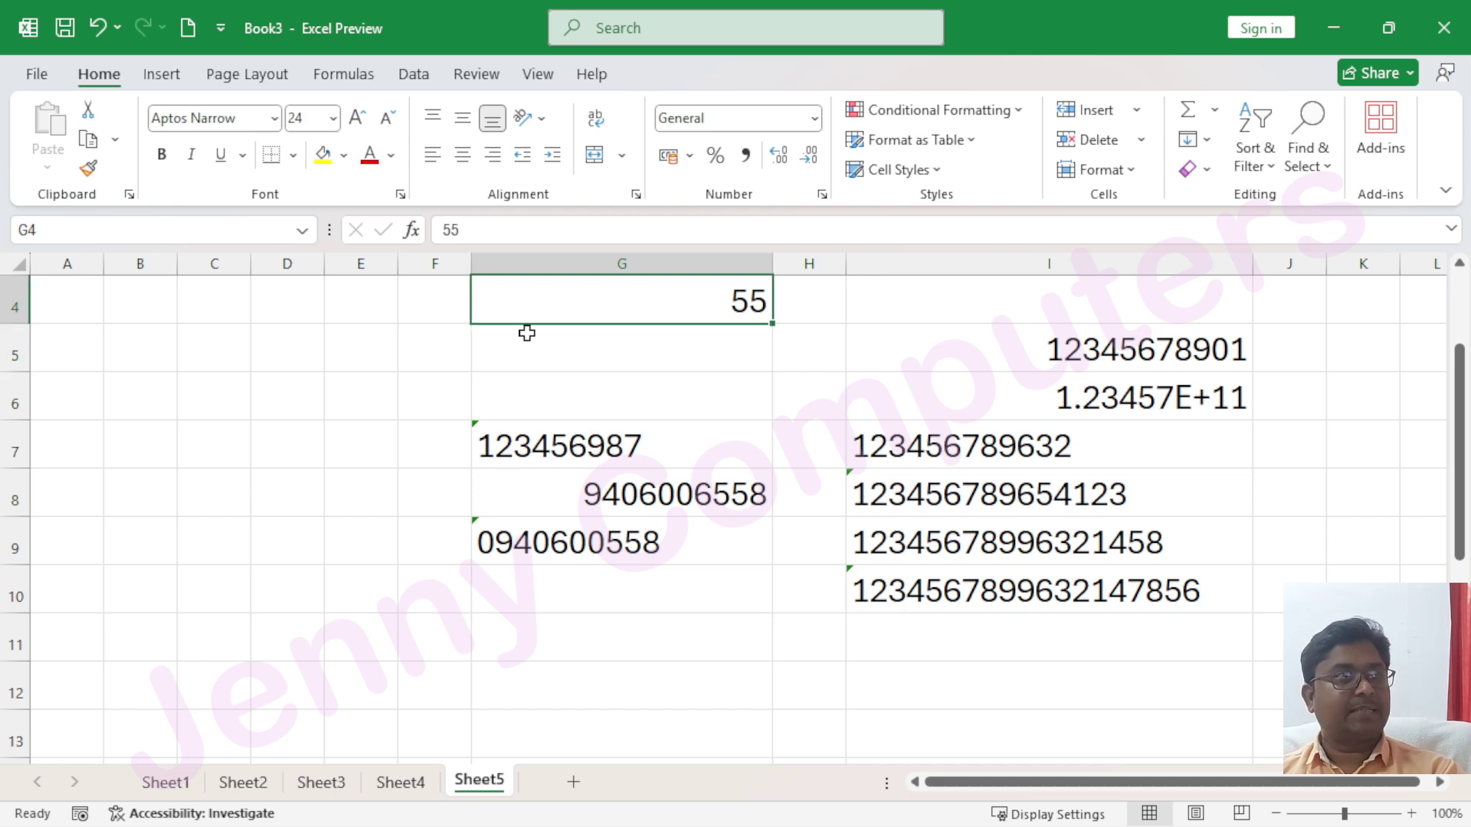
Preview G4 as Number with 2 decimals and the 1000 separator, then cancel without applying
{"action": "left_click", "coordinate": [815, 120]}
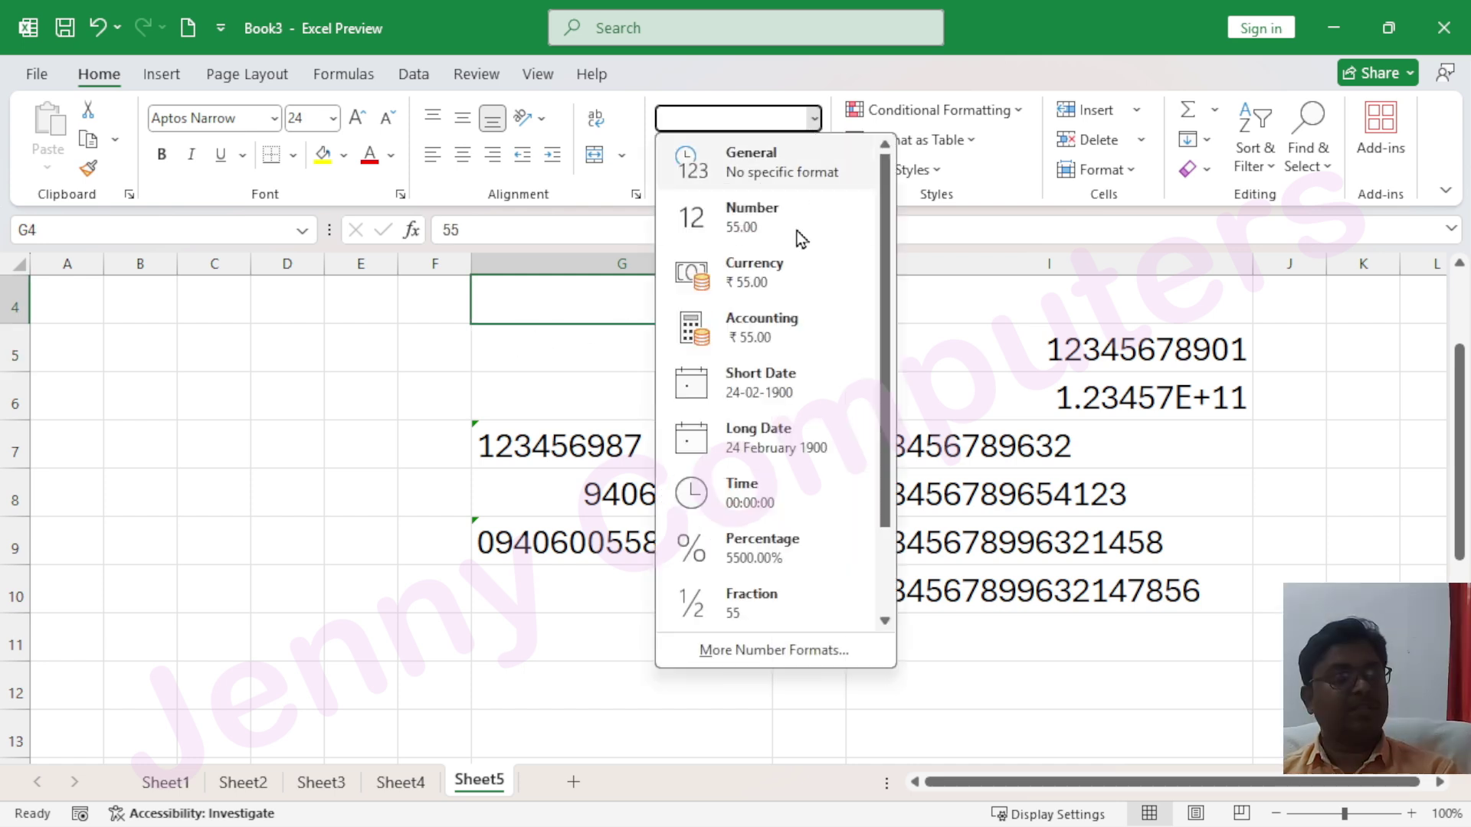
{"action": "left_click", "coordinate": [773, 650]}
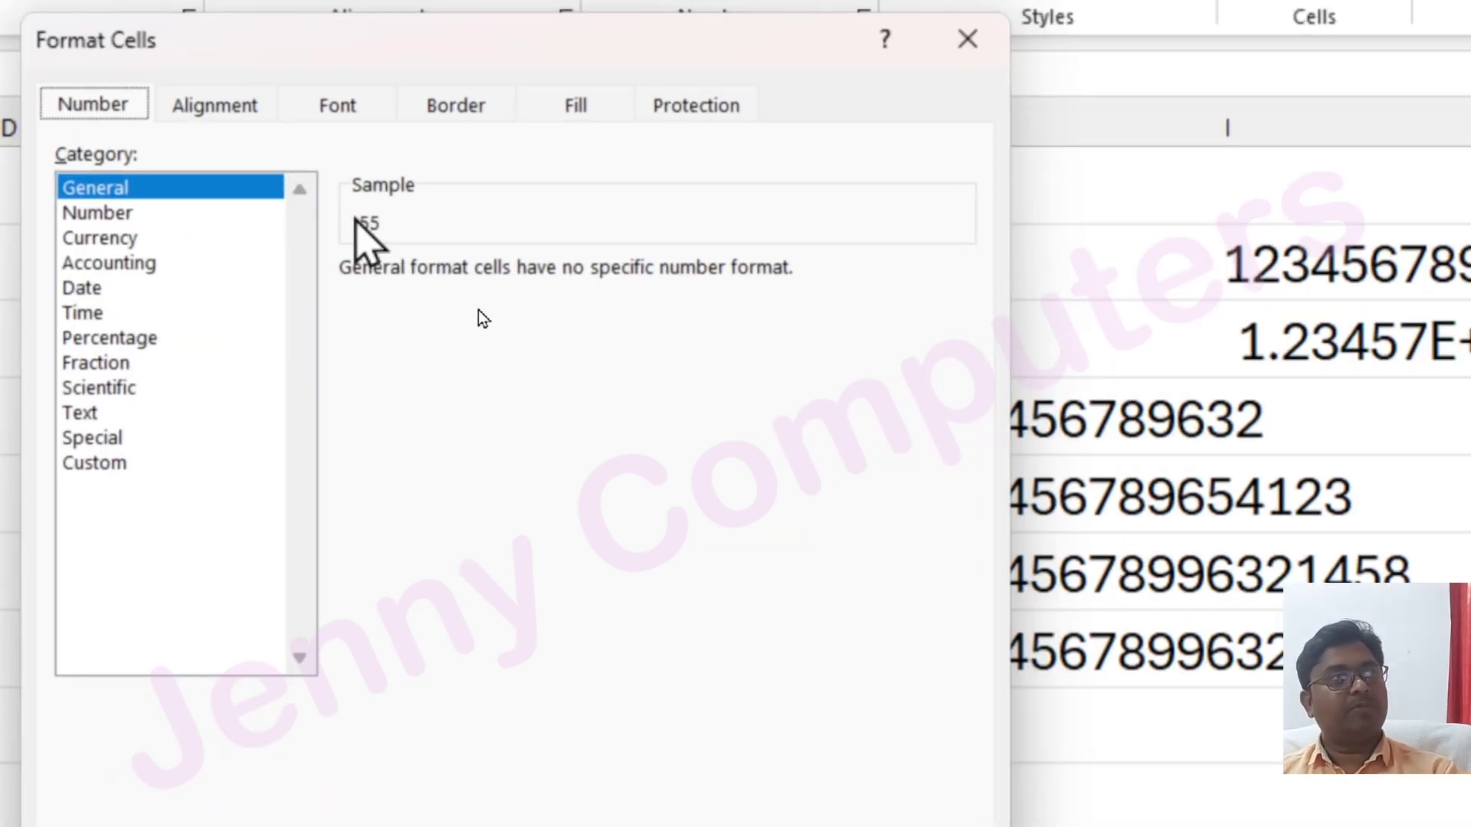
{"action": "left_click", "coordinate": [118, 212]}
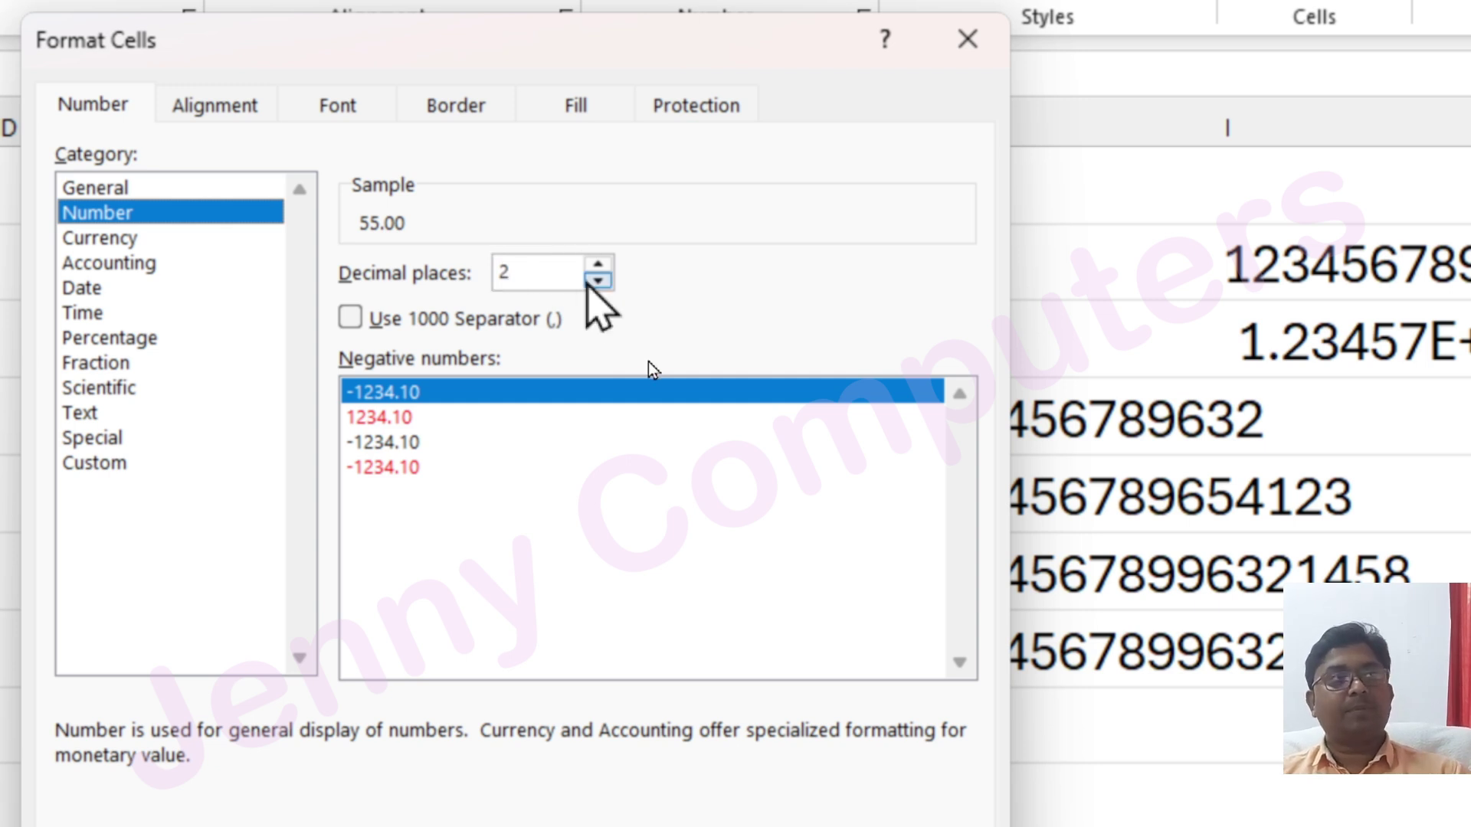
{"action": "left_click", "coordinate": [596, 264]}
{"action": "left_click", "coordinate": [597, 264]}
{"action": "left_click", "coordinate": [596, 264]}
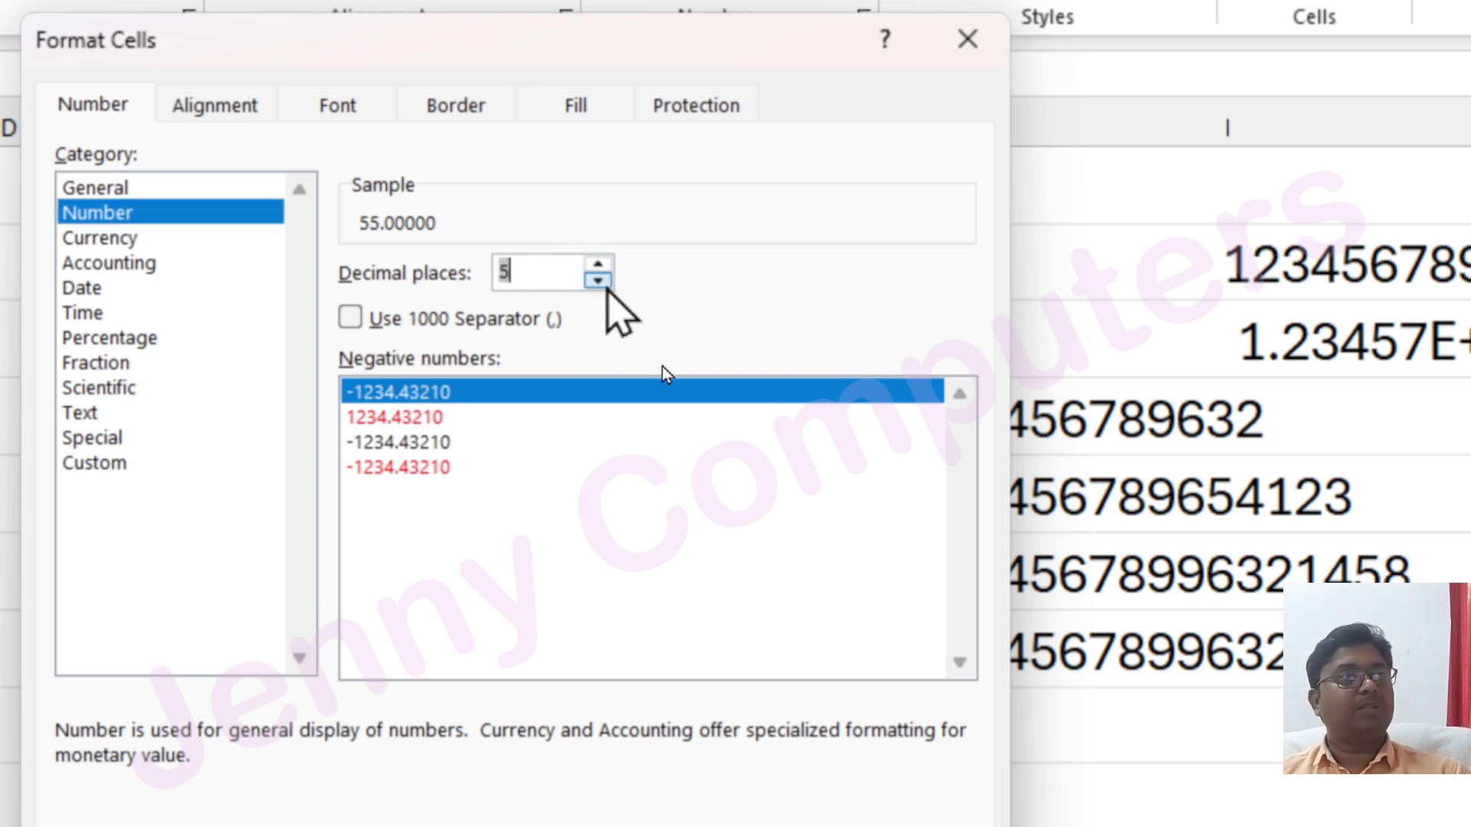
{"action": "left_click", "coordinate": [597, 280]}
{"action": "left_click", "coordinate": [597, 280]}
{"action": "left_click", "coordinate": [598, 280]}
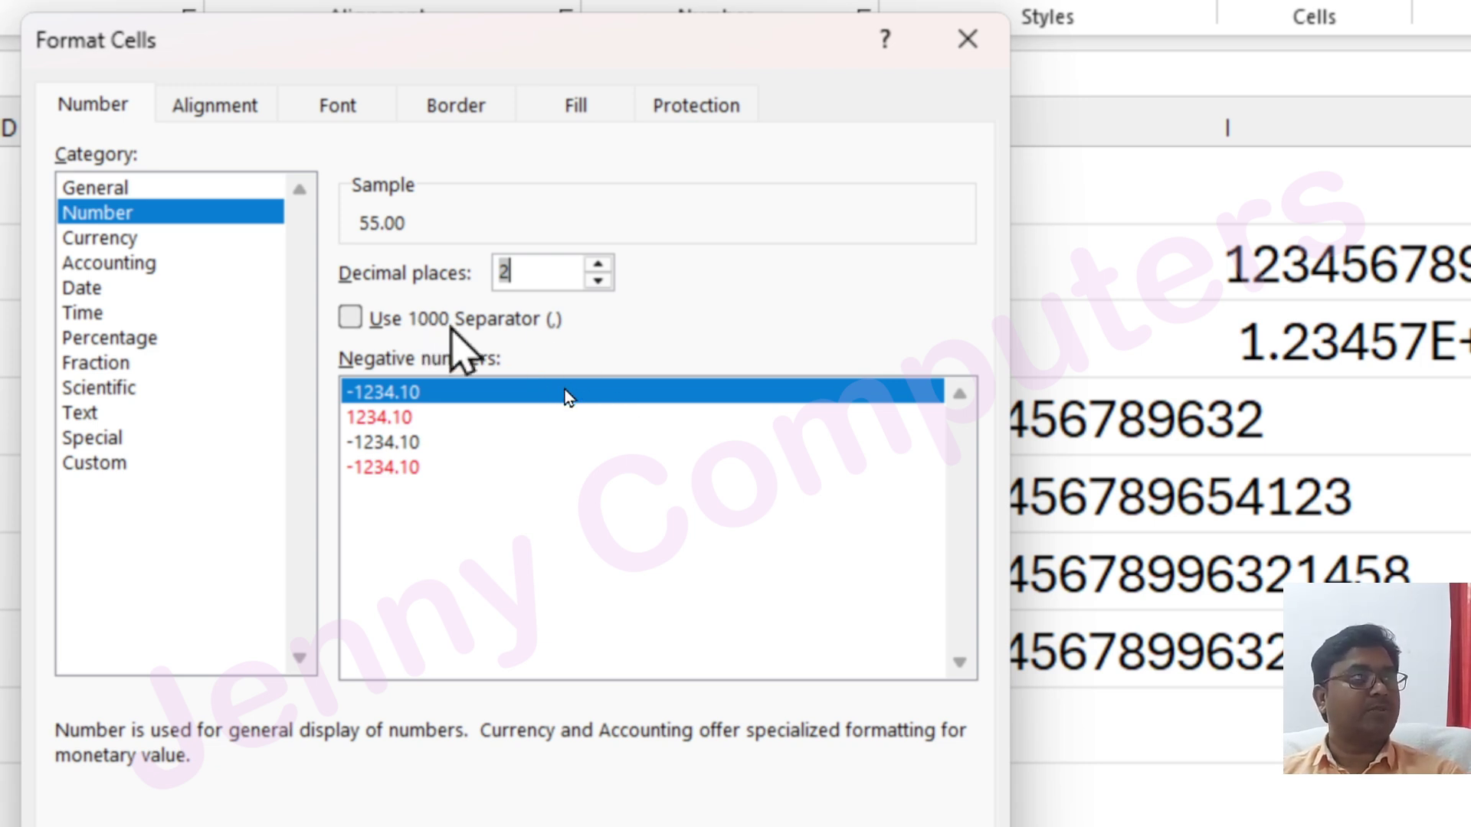
{"action": "left_click", "coordinate": [351, 318]}
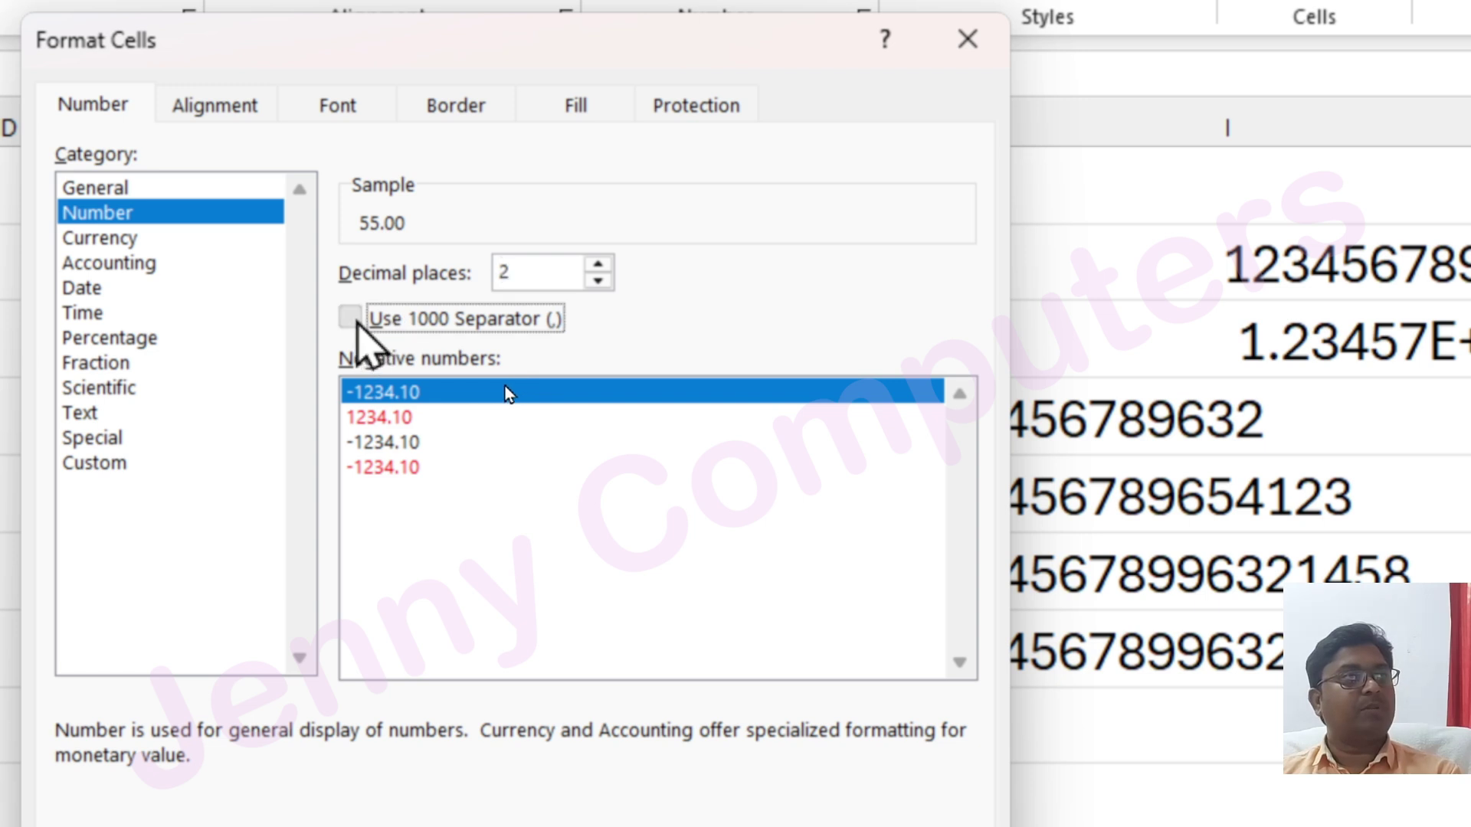
{"action": "left_click", "coordinate": [350, 317]}
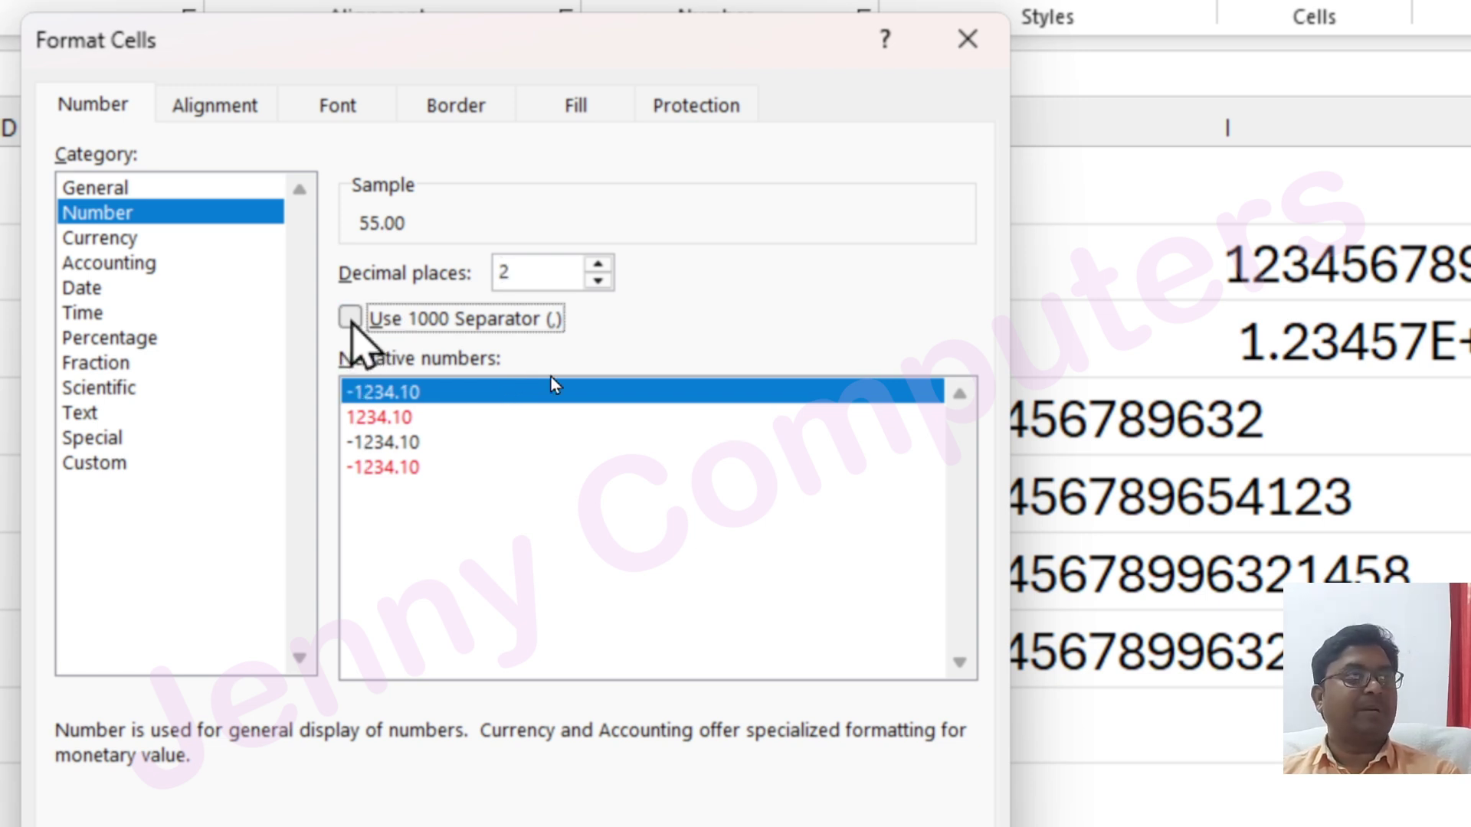
{"action": "left_click", "coordinate": [932, 38]}
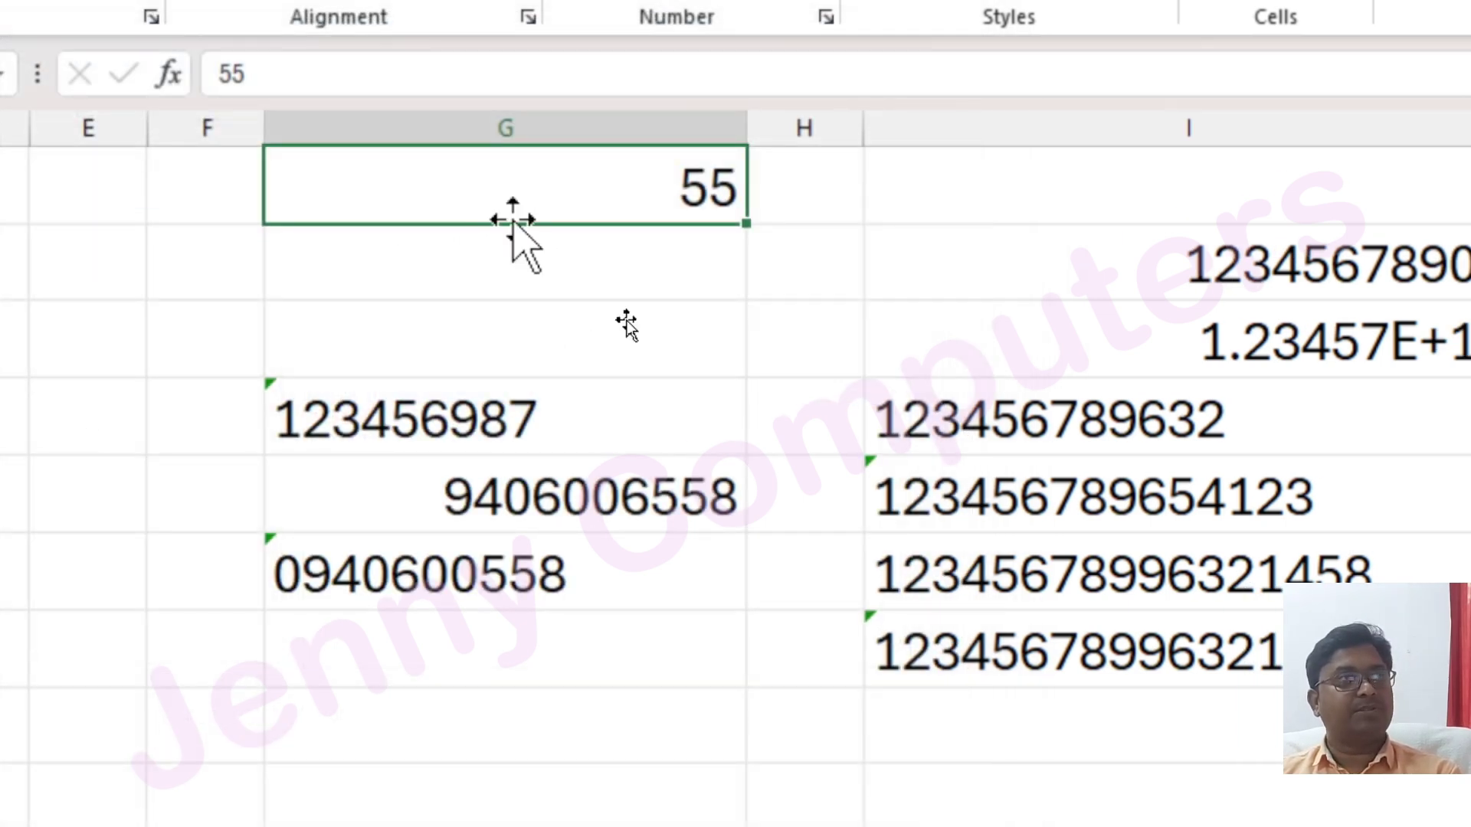
Change G4 from 55 to 55000
{"action": "double_click", "coordinate": [513, 218]}
{"action": "type", "text": "000"}
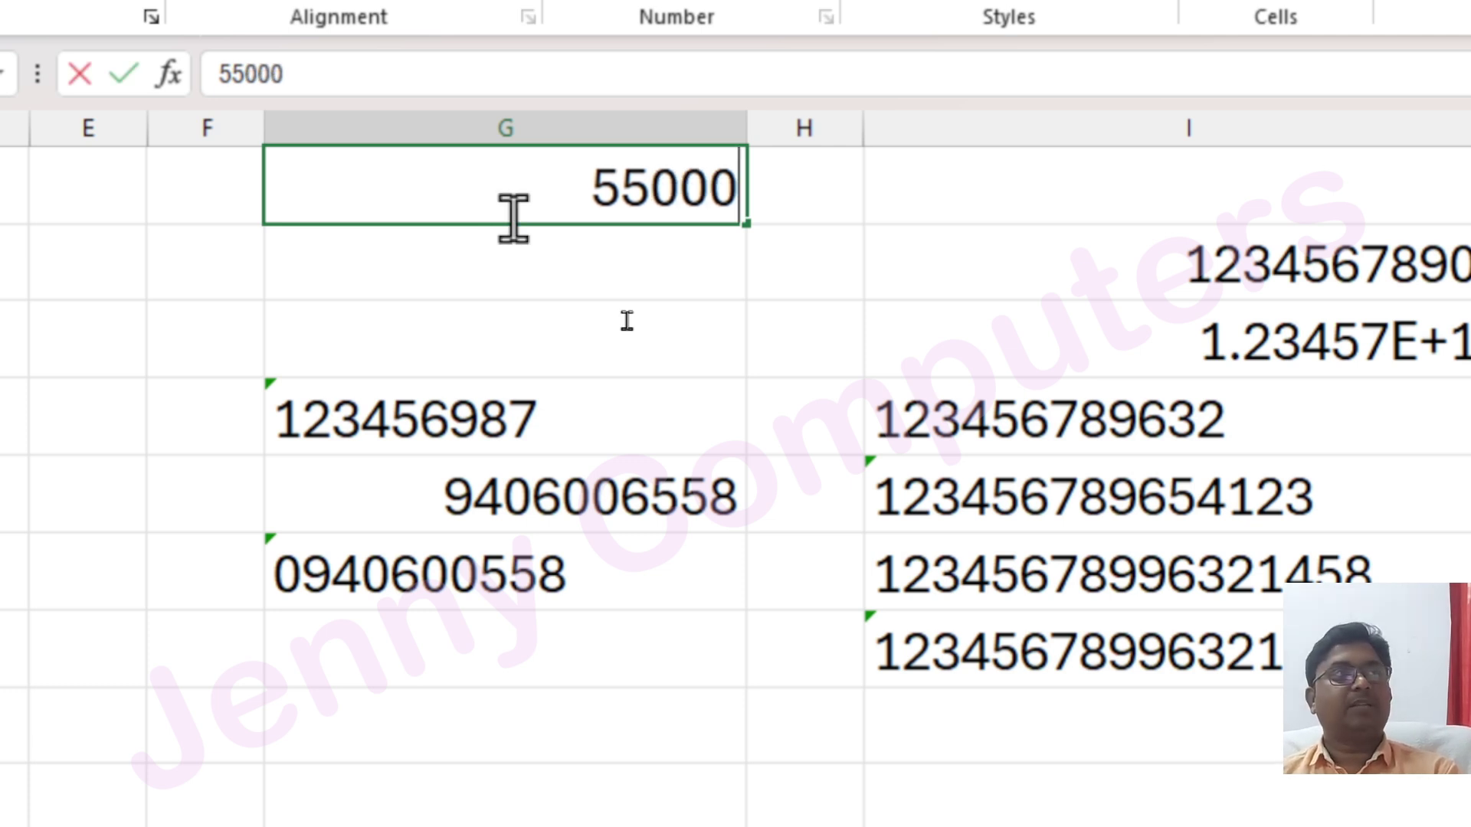
{"action": "key", "text": "Return"}
{"action": "left_click", "coordinate": [510, 218]}
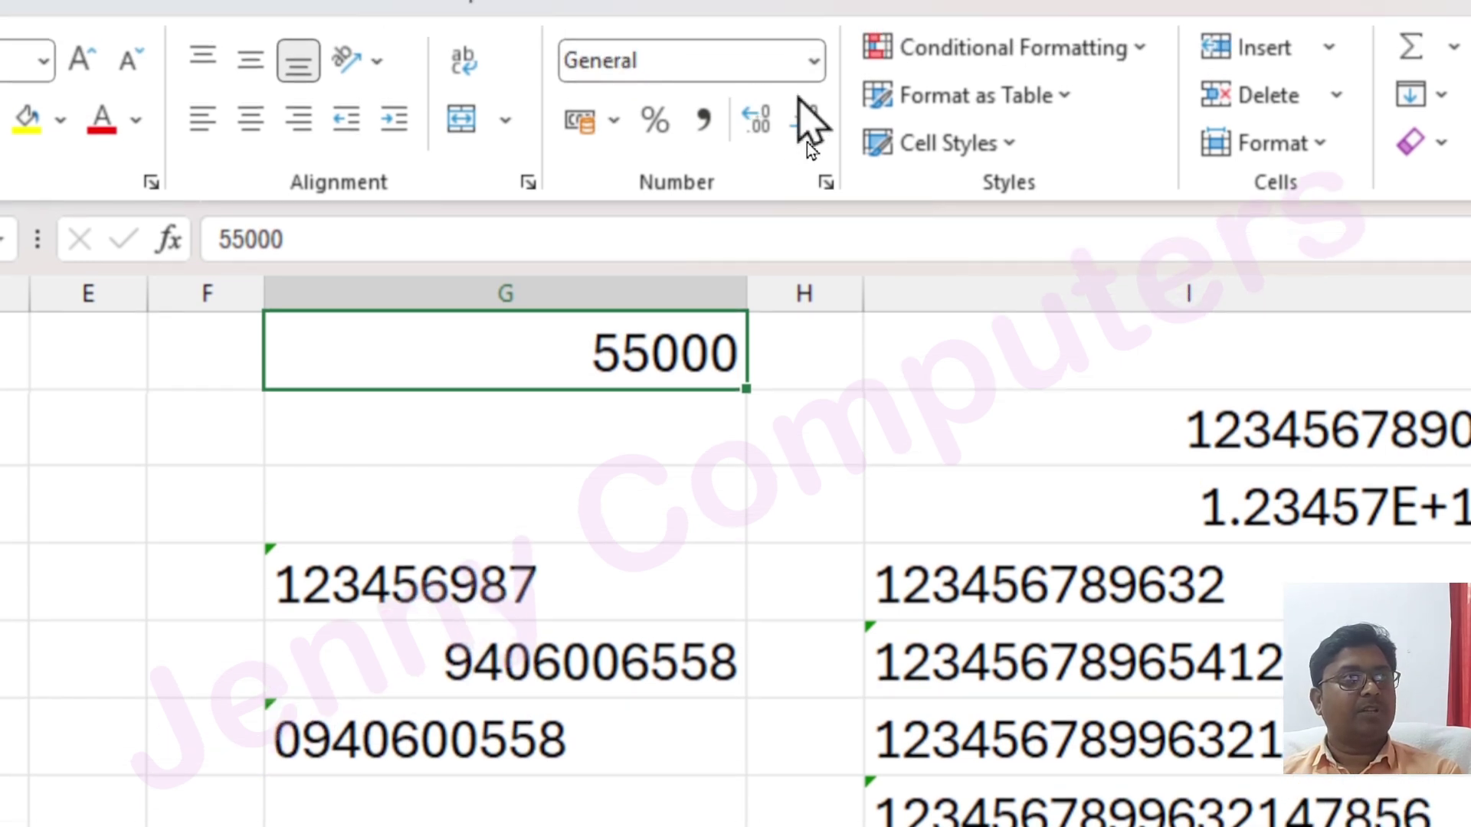
In Format Cells, tick Use 1000 Separator, try red negative styles, then pick Currency (₹ 55,000.00)
{"action": "left_click", "coordinate": [812, 61]}
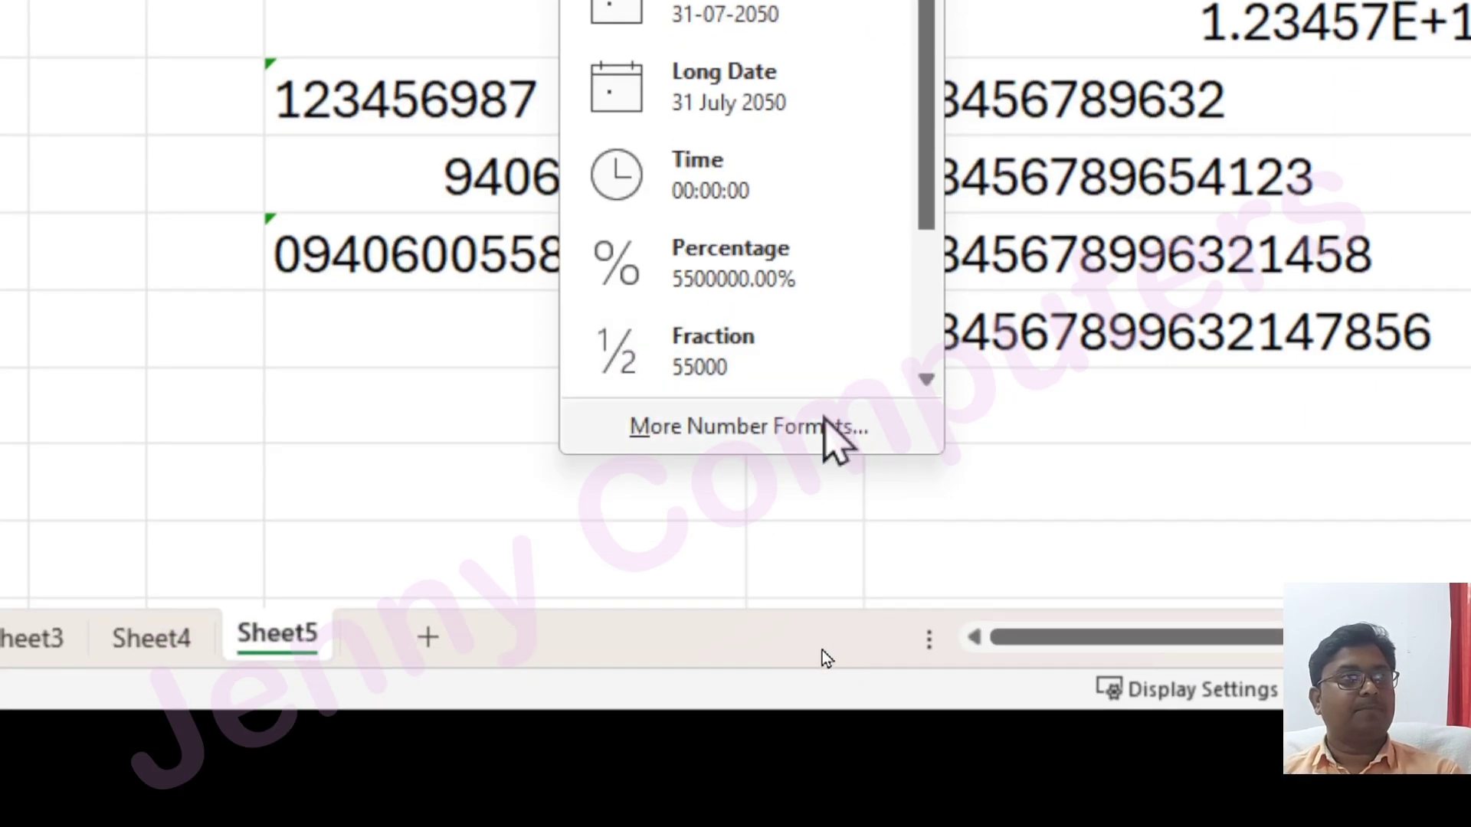
{"action": "left_click", "coordinate": [828, 430]}
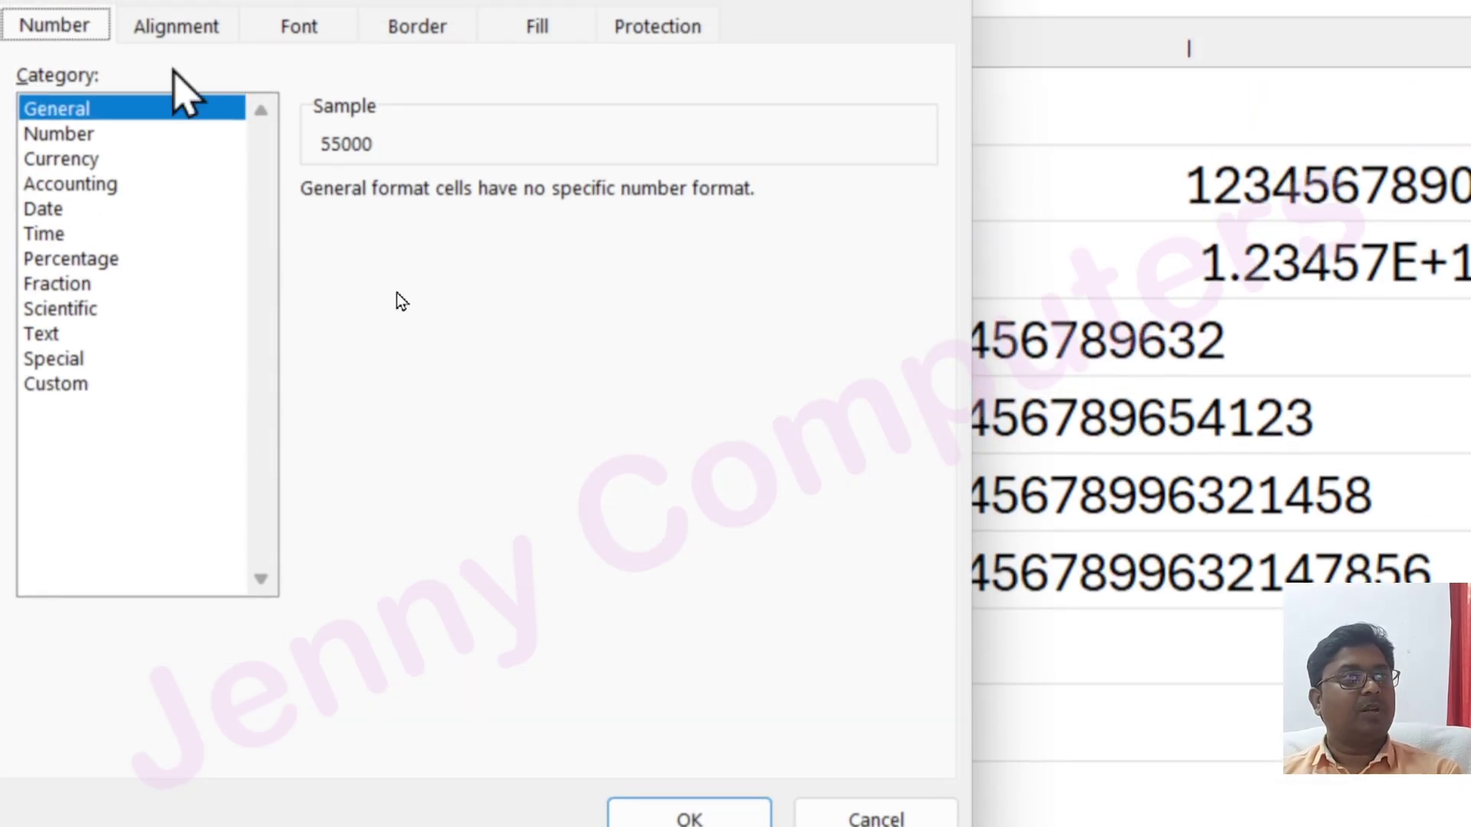
{"action": "left_click", "coordinate": [59, 133]}
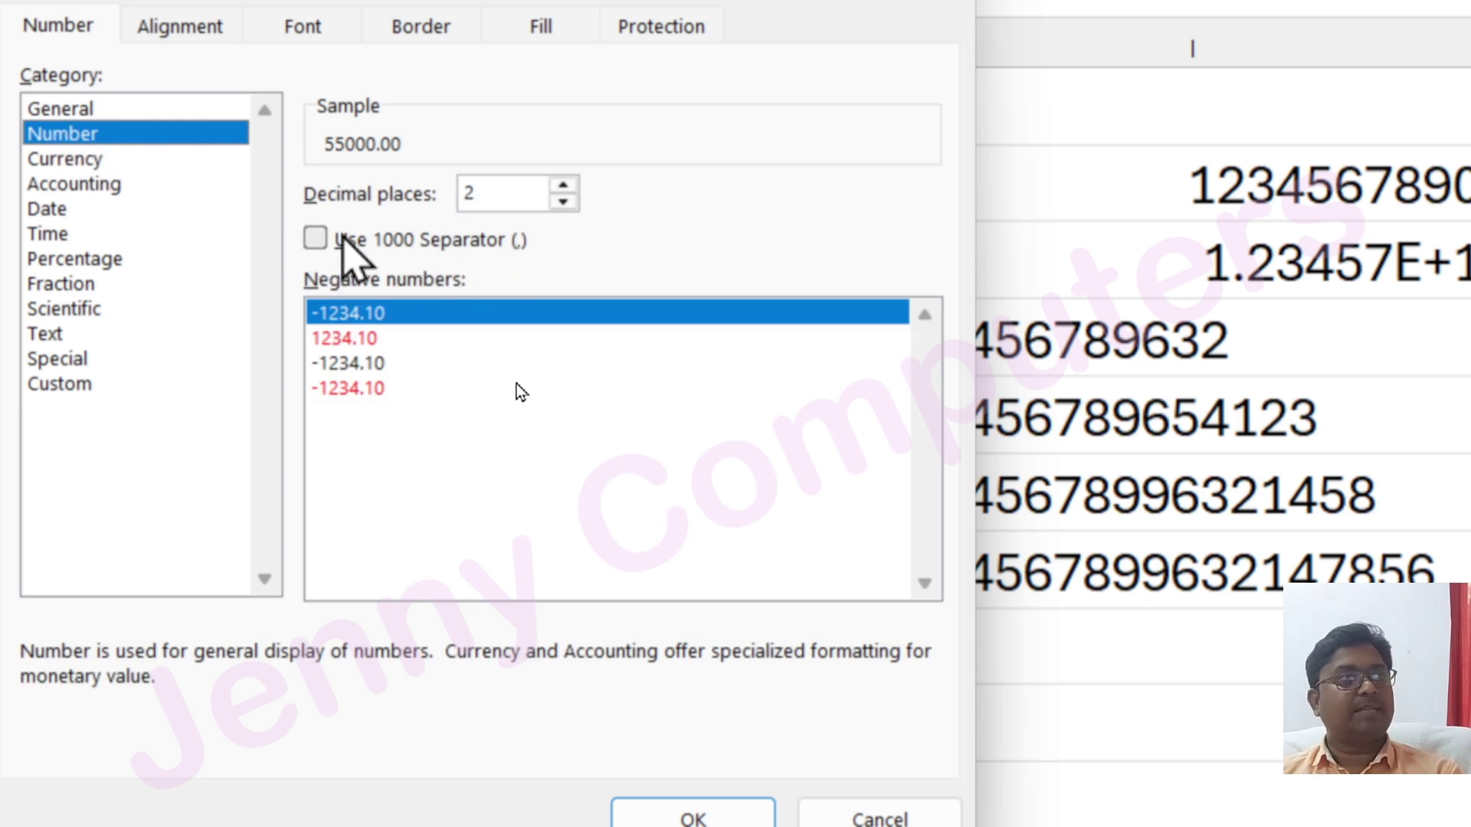
{"action": "left_click", "coordinate": [316, 239]}
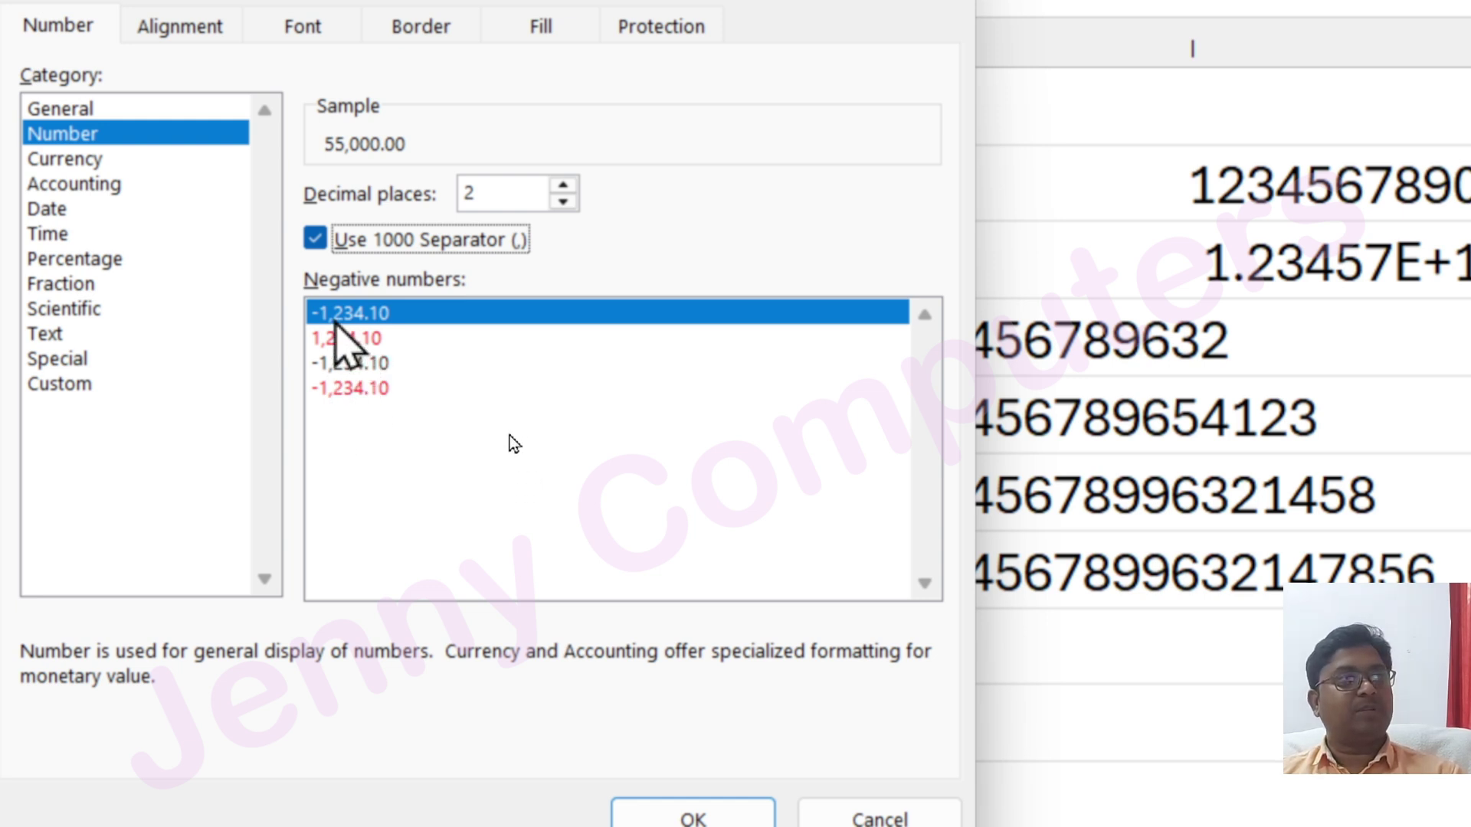
{"action": "left_click", "coordinate": [360, 363]}
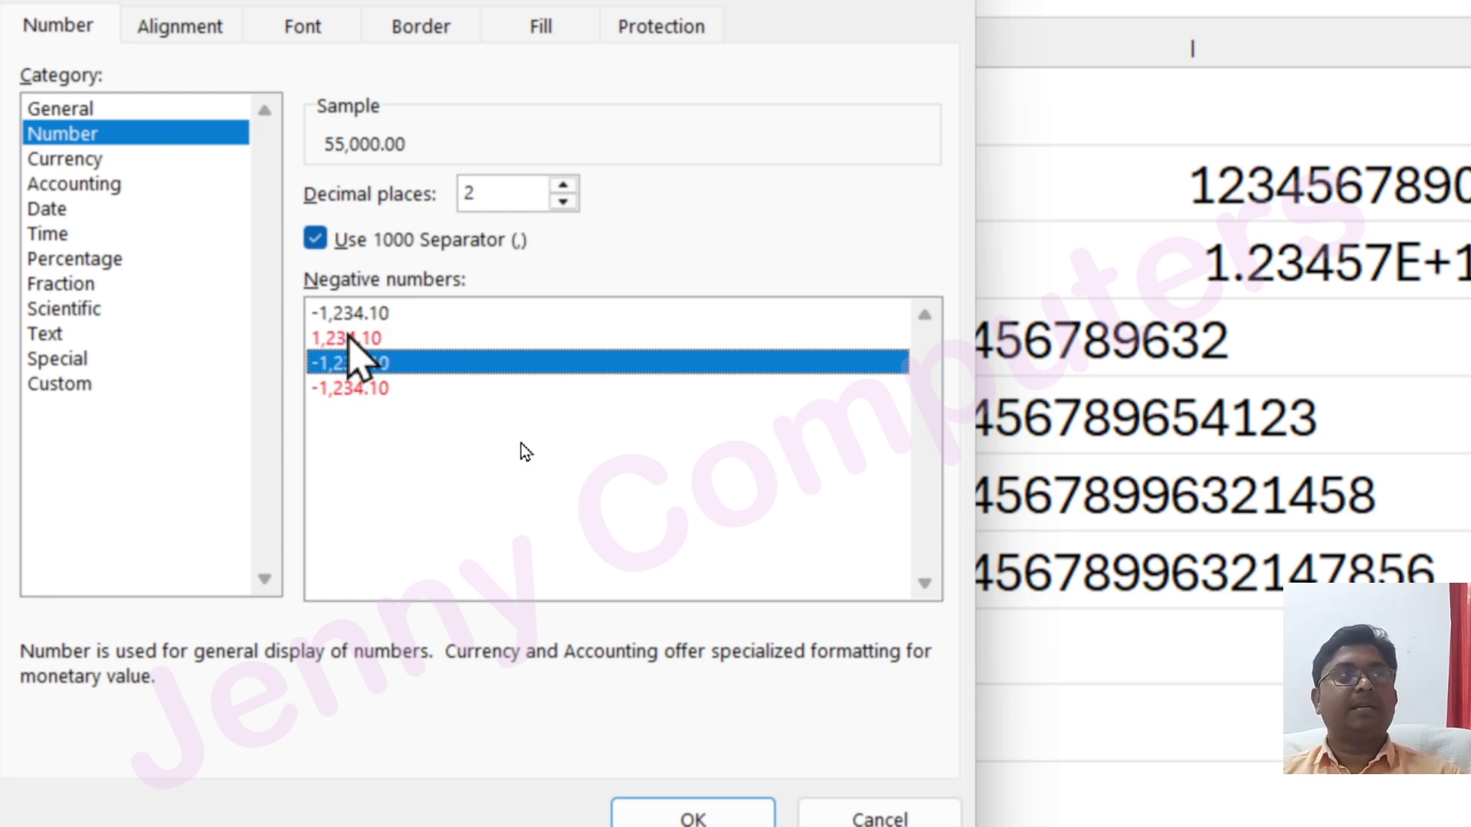
{"action": "left_click", "coordinate": [350, 337]}
{"action": "left_click", "coordinate": [341, 387]}
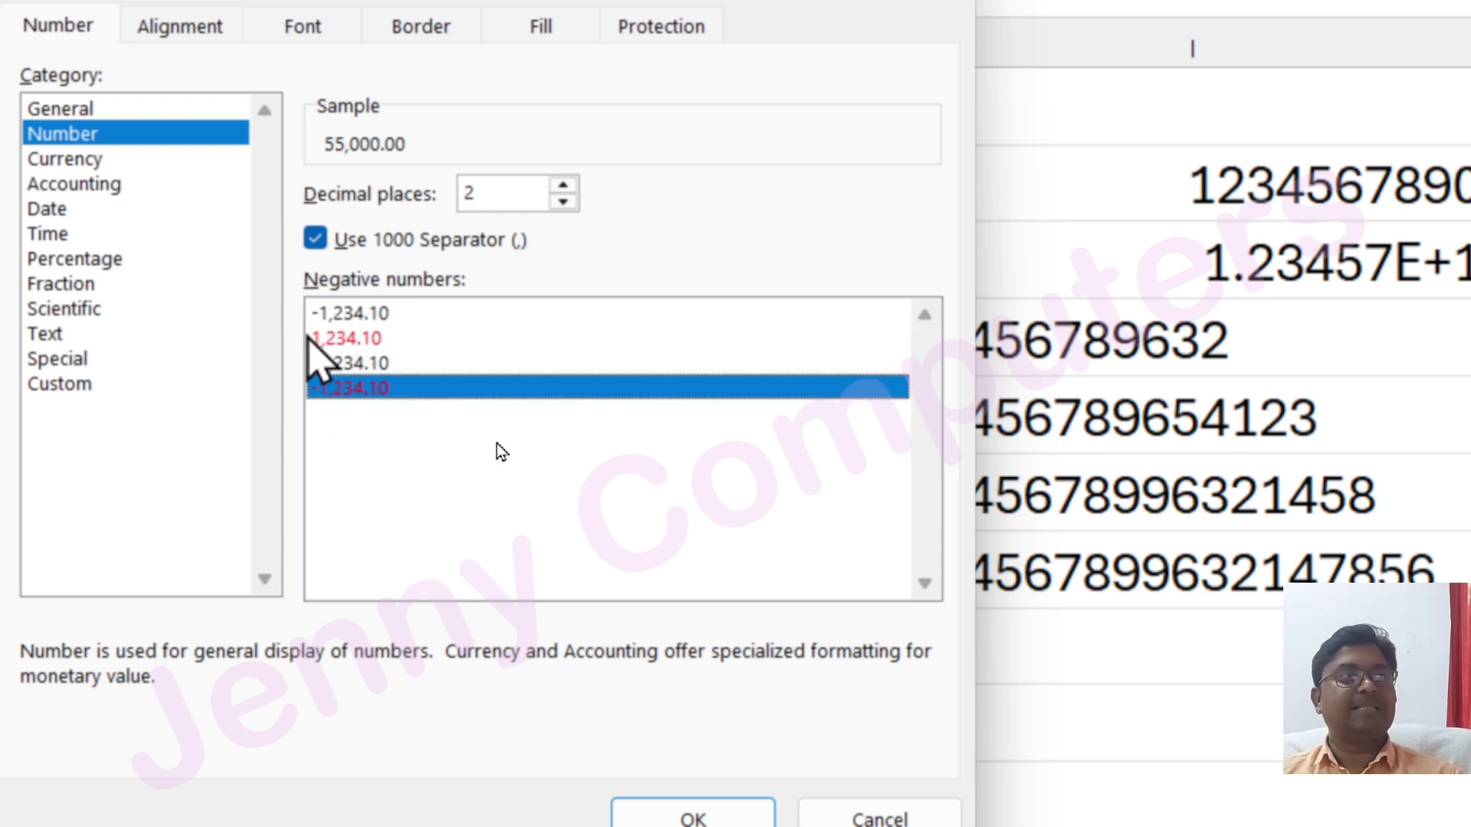
{"action": "left_click", "coordinate": [351, 338]}
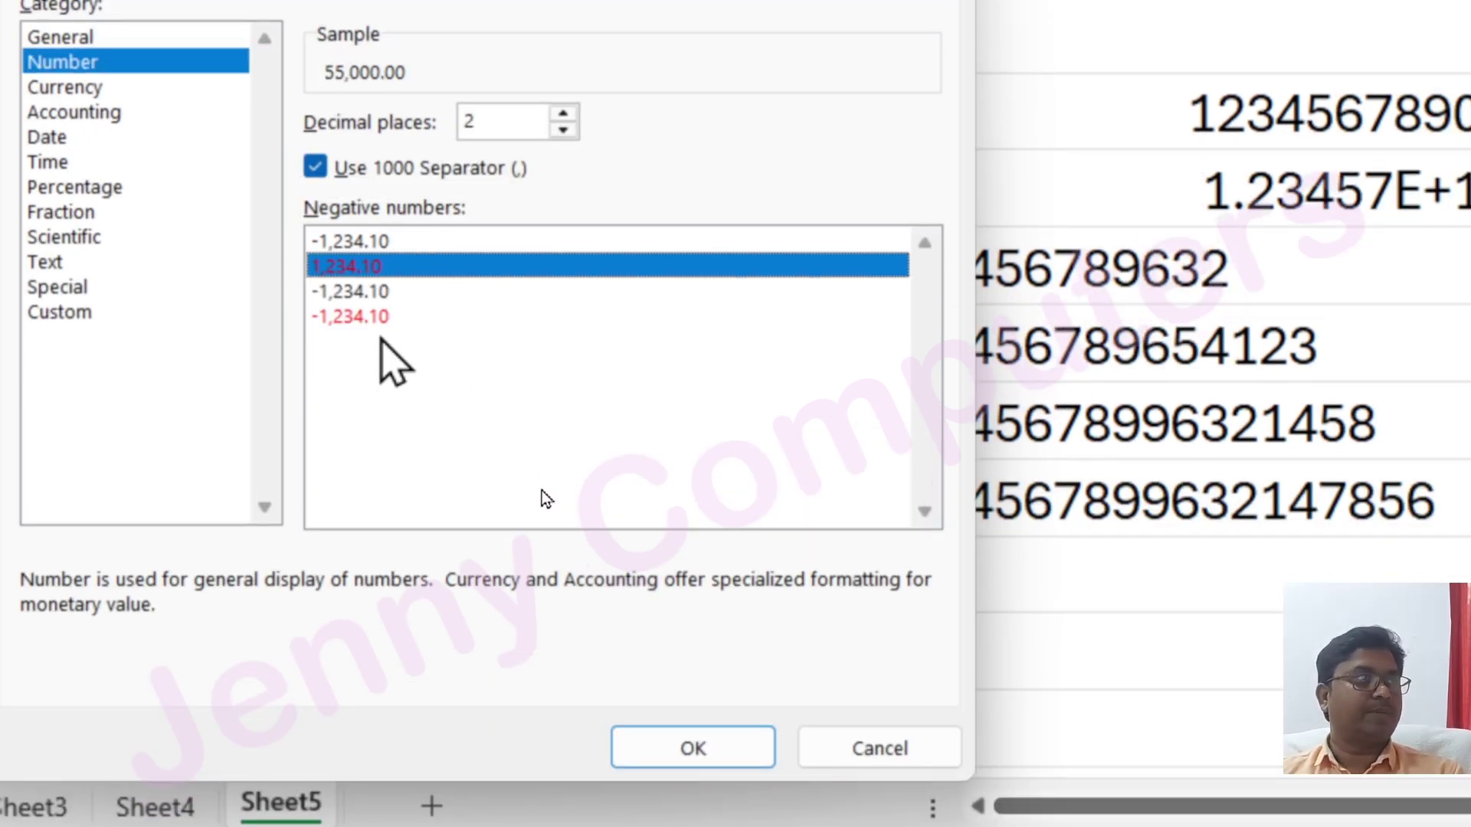
{"action": "left_click", "coordinate": [69, 87]}
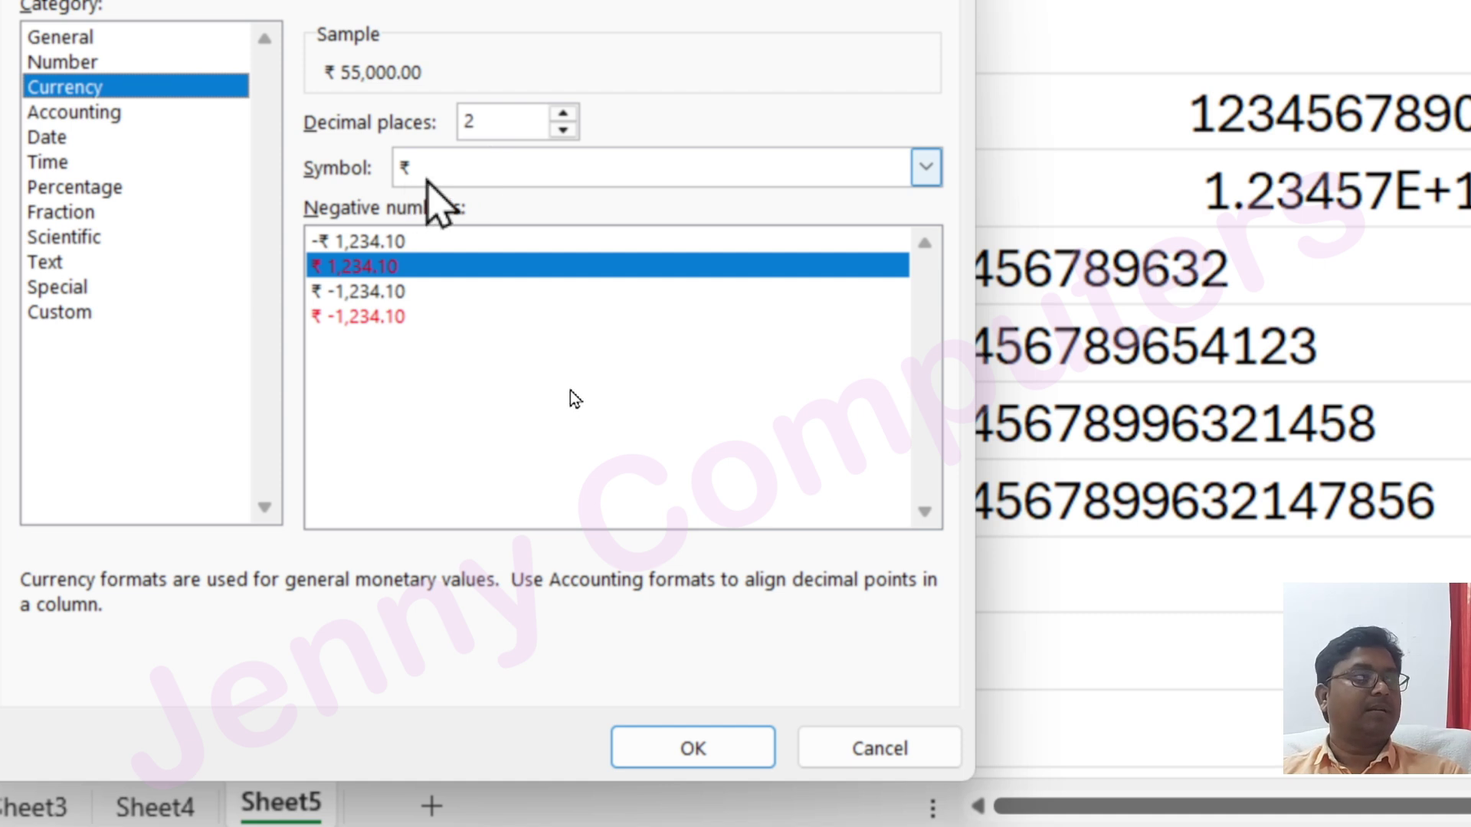
Browse the ₹ symbol list, the Accounting category and the Date formats (31-07-2050) in Format Cells
{"action": "left_click", "coordinate": [427, 179]}
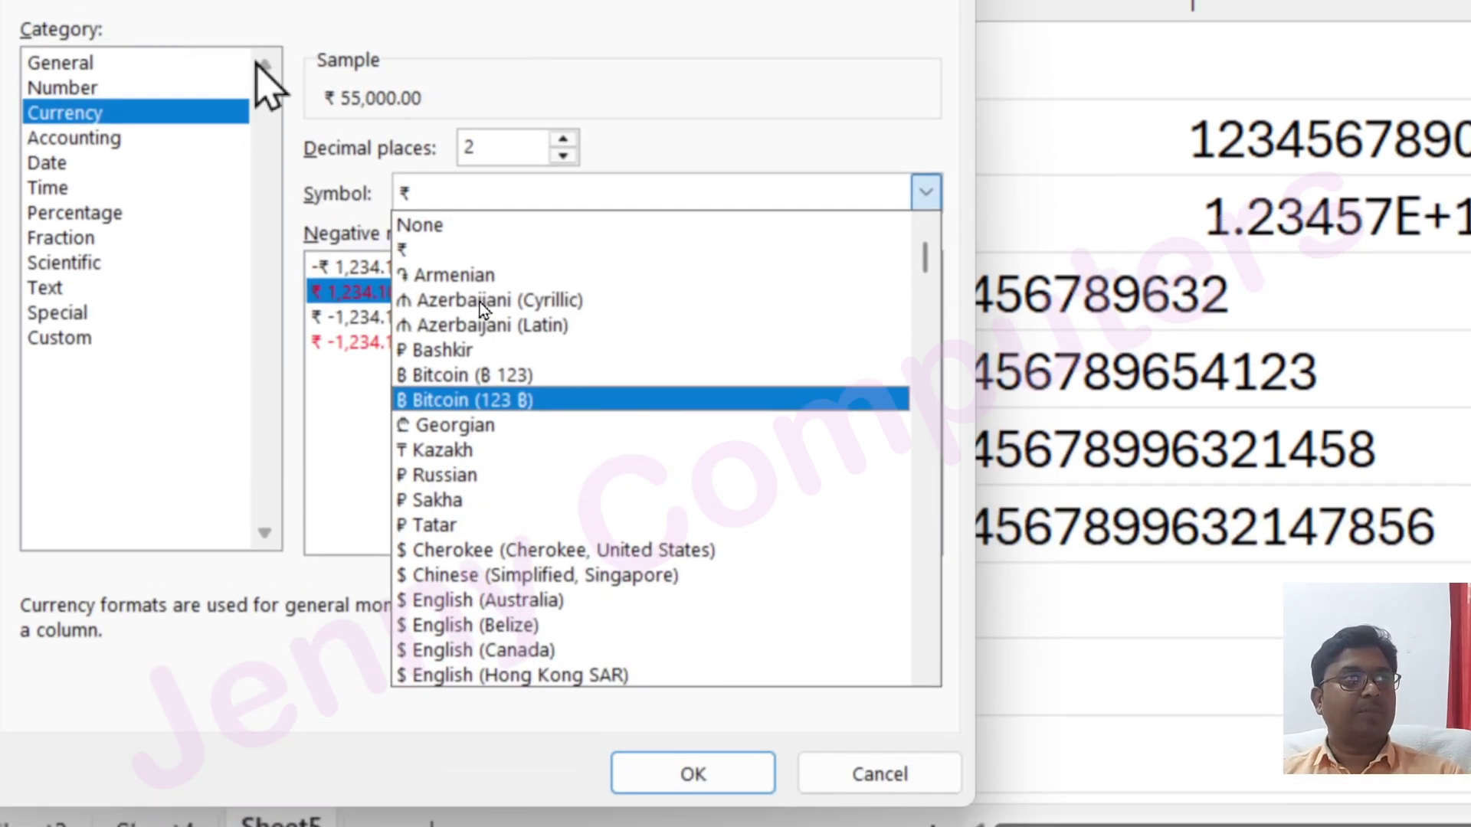
{"action": "key", "text": "Escape"}
{"action": "left_click", "coordinate": [115, 138]}
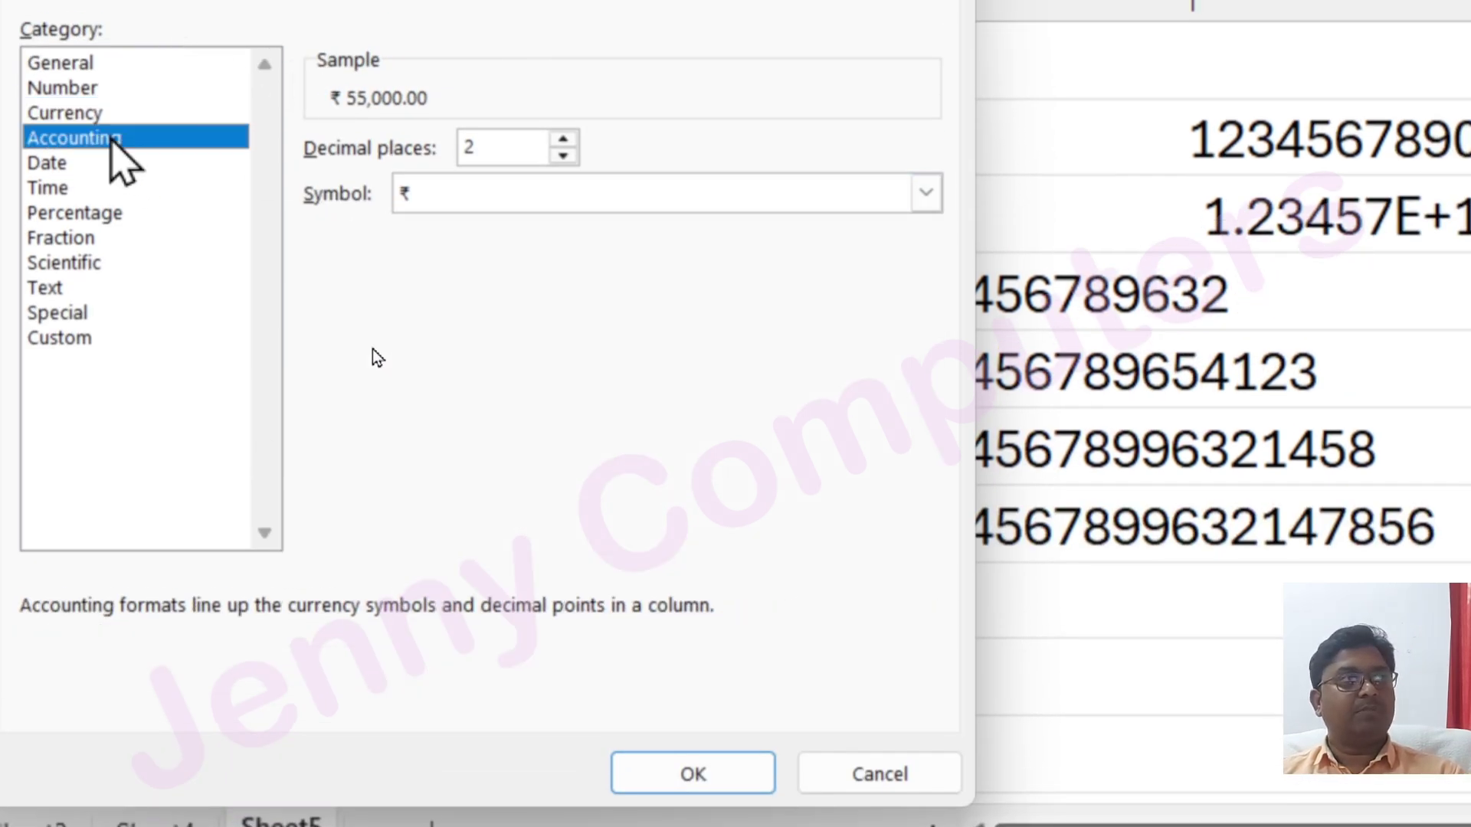
{"action": "left_click", "coordinate": [429, 198]}
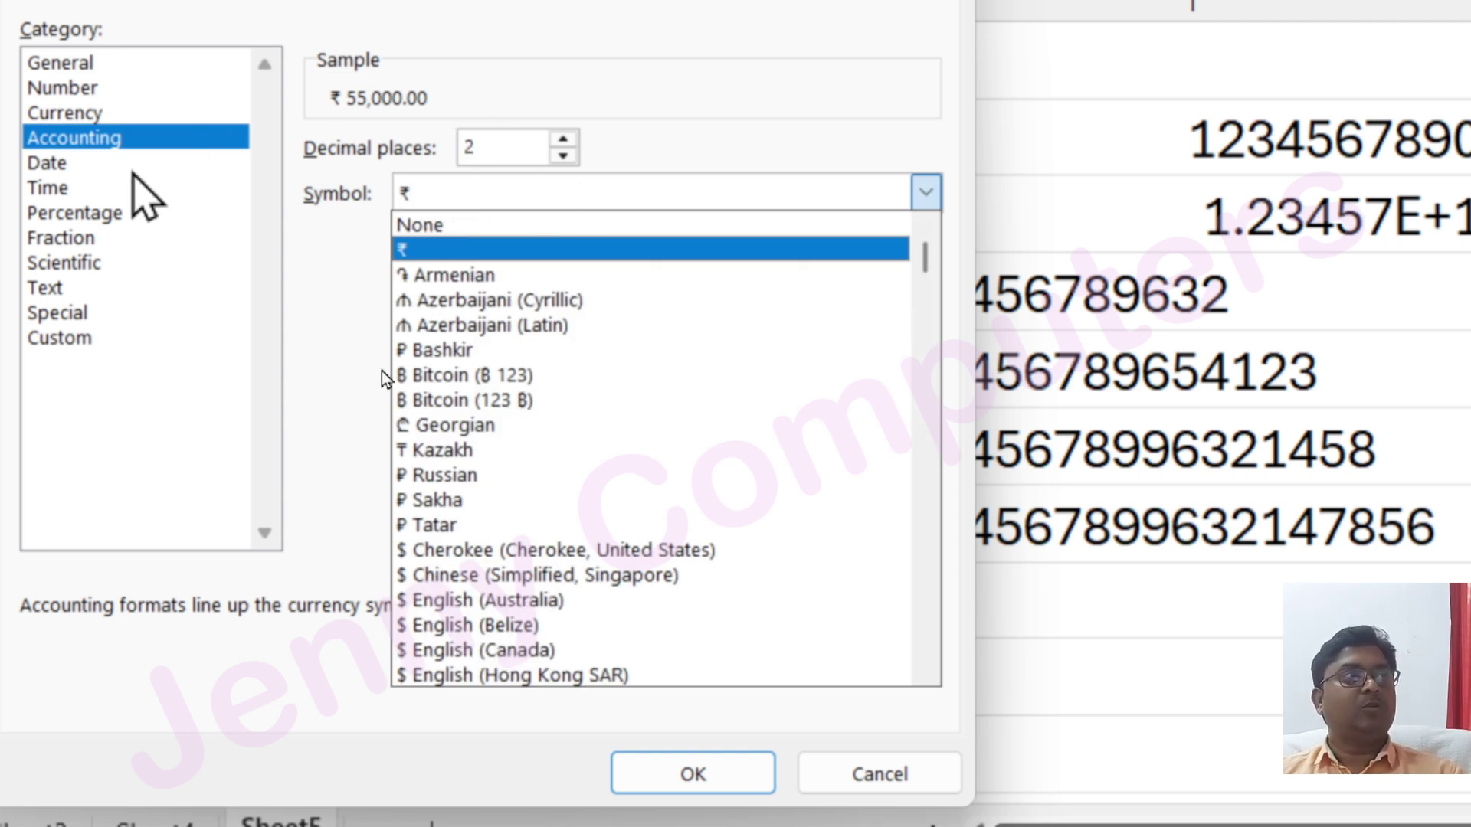
{"action": "left_click", "coordinate": [42, 163]}
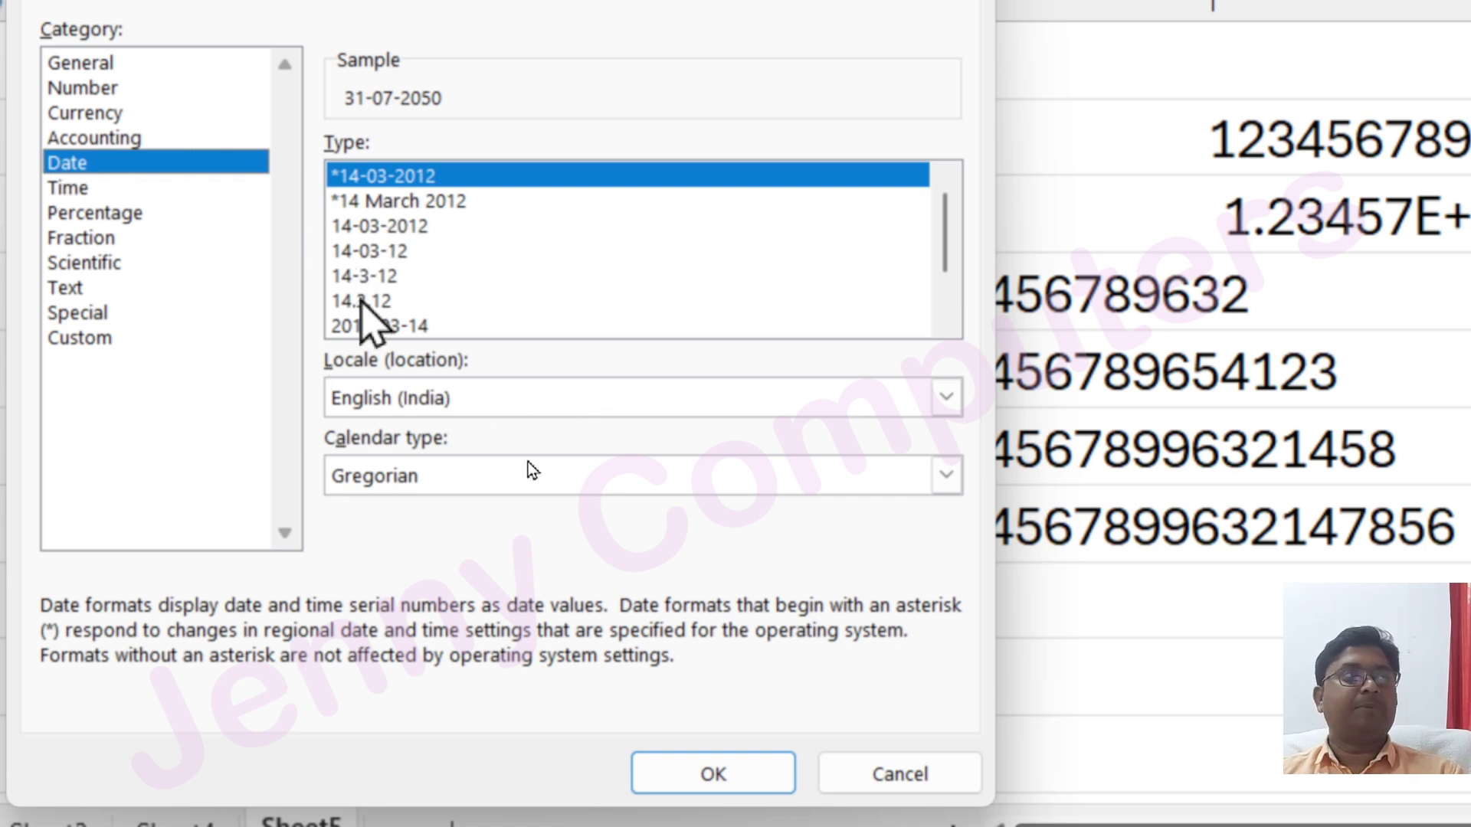
{"action": "mouse_move", "coordinate": [865, 217]}
{"action": "left_mouse_down"}
{"action": "mouse_move", "coordinate": [872, 277]}
{"action": "mouse_move", "coordinate": [879, 207]}
{"action": "left_mouse_up"}
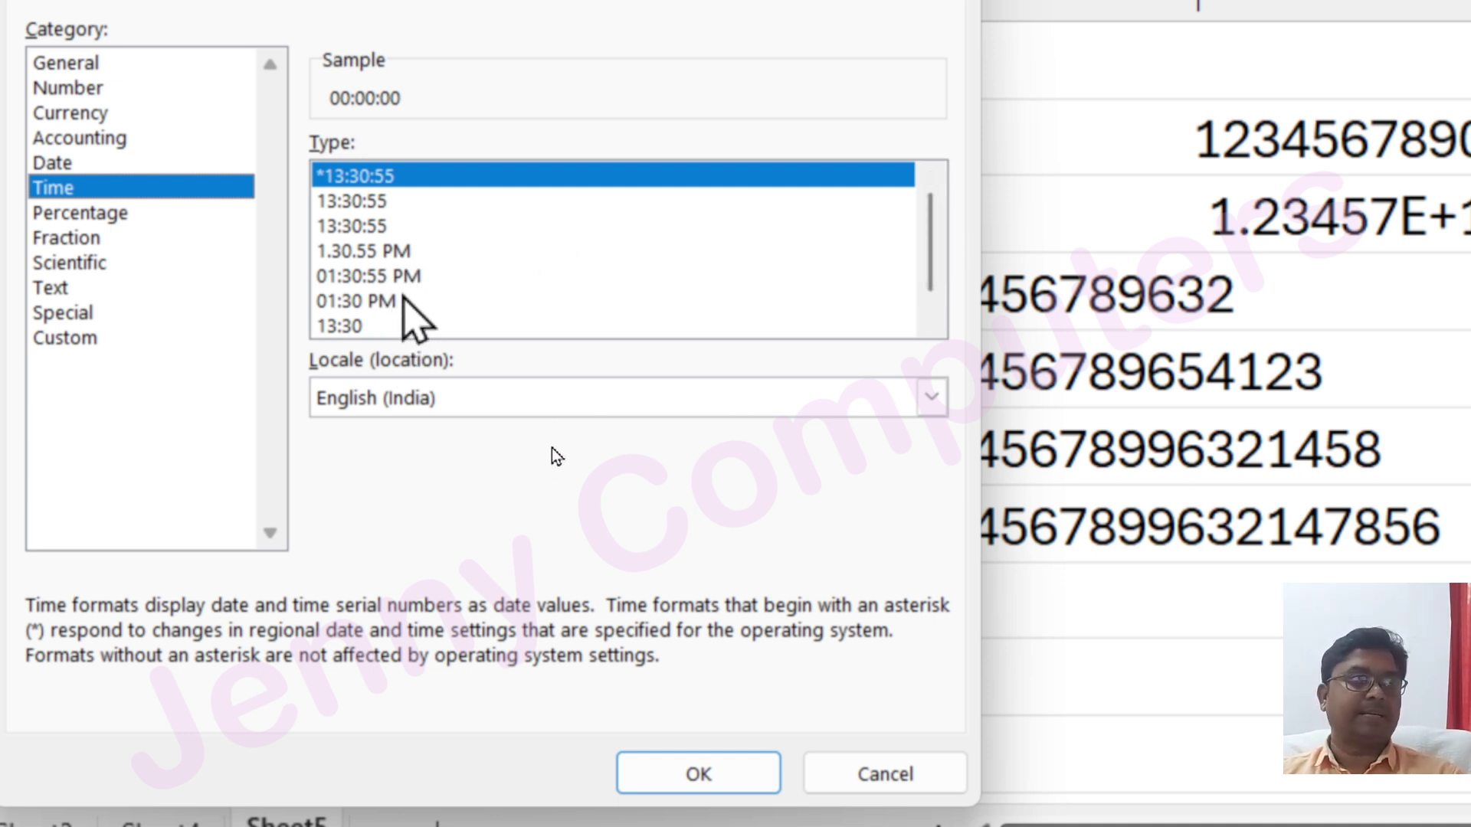
Preview 55000 under Percentage, Fraction, Scientific (5.50E+04), Text, then the Special category
{"action": "left_click", "coordinate": [115, 214]}
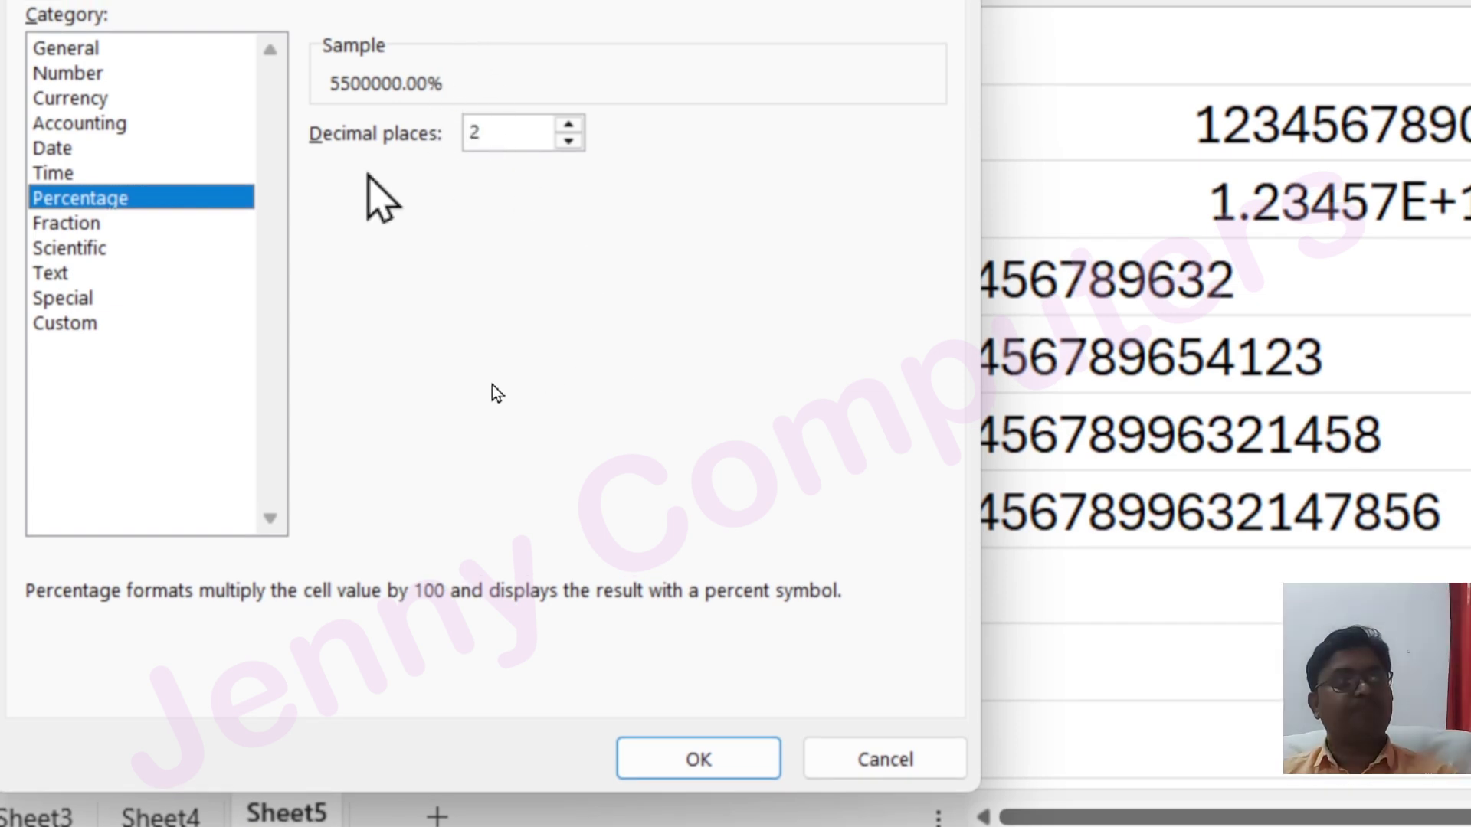
{"action": "left_click", "coordinate": [78, 224]}
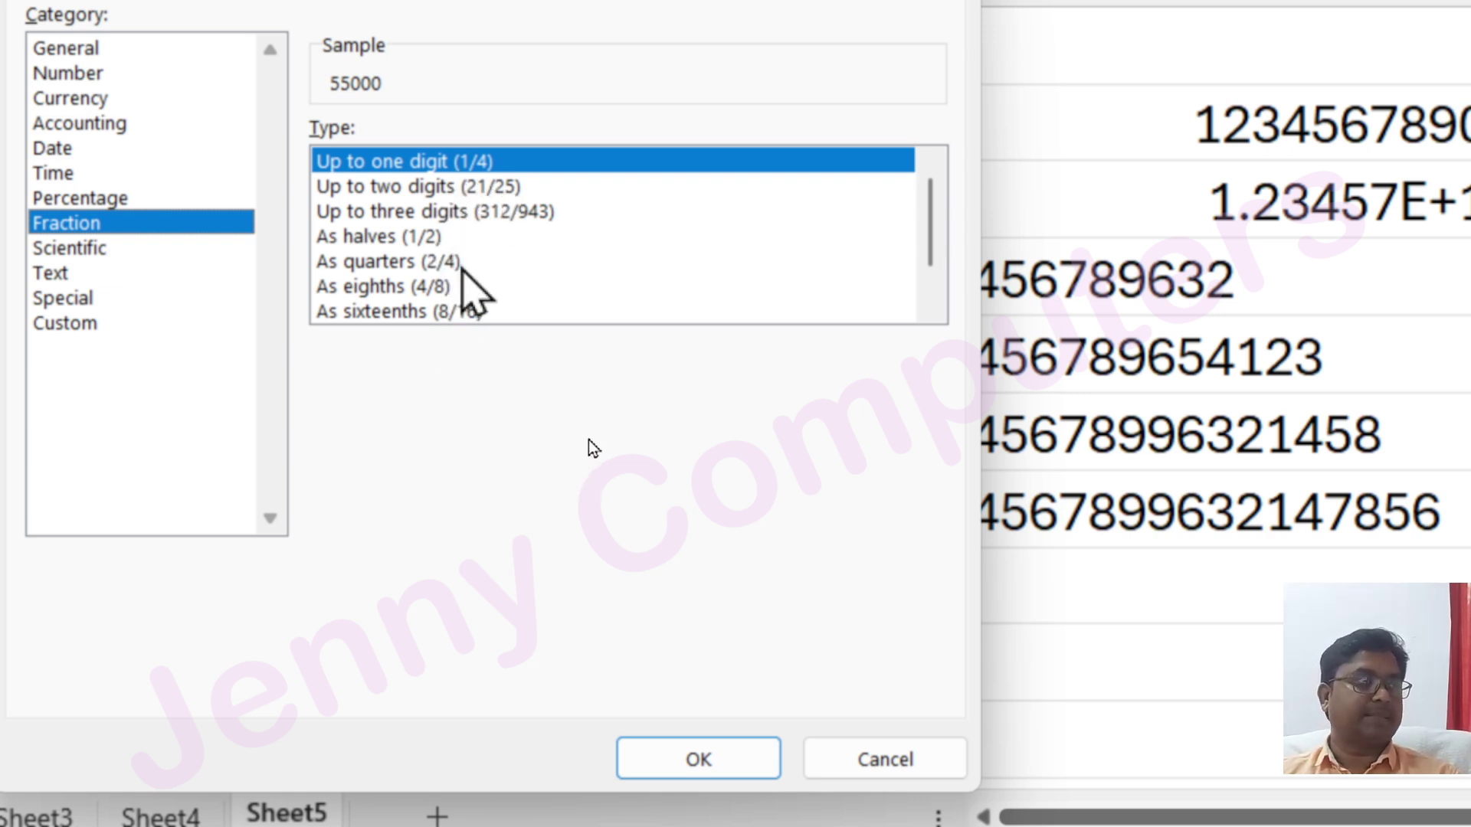
{"action": "left_click", "coordinate": [137, 248]}
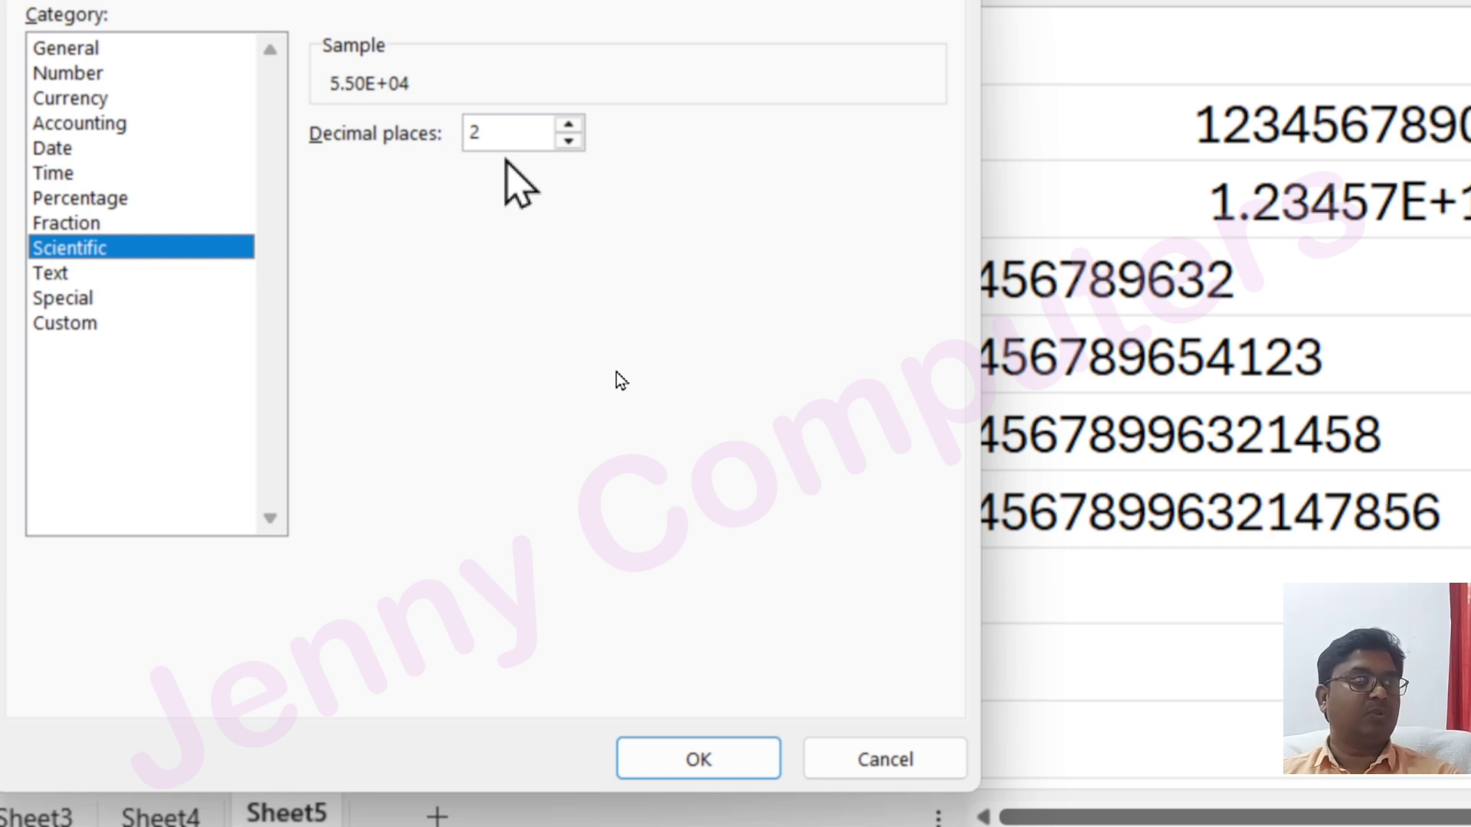
{"action": "left_click", "coordinate": [86, 273]}
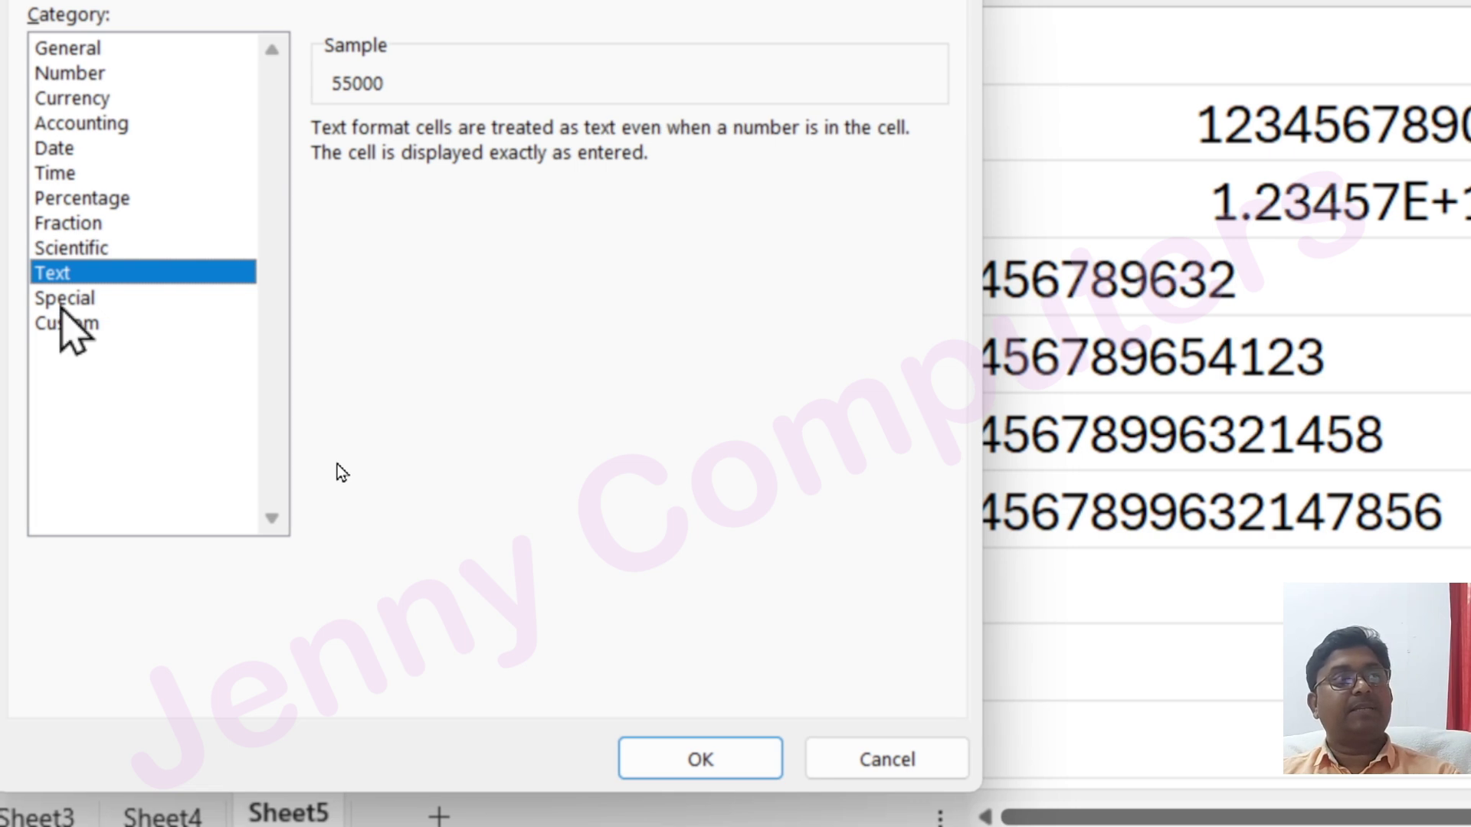
{"action": "left_click", "coordinate": [61, 300]}
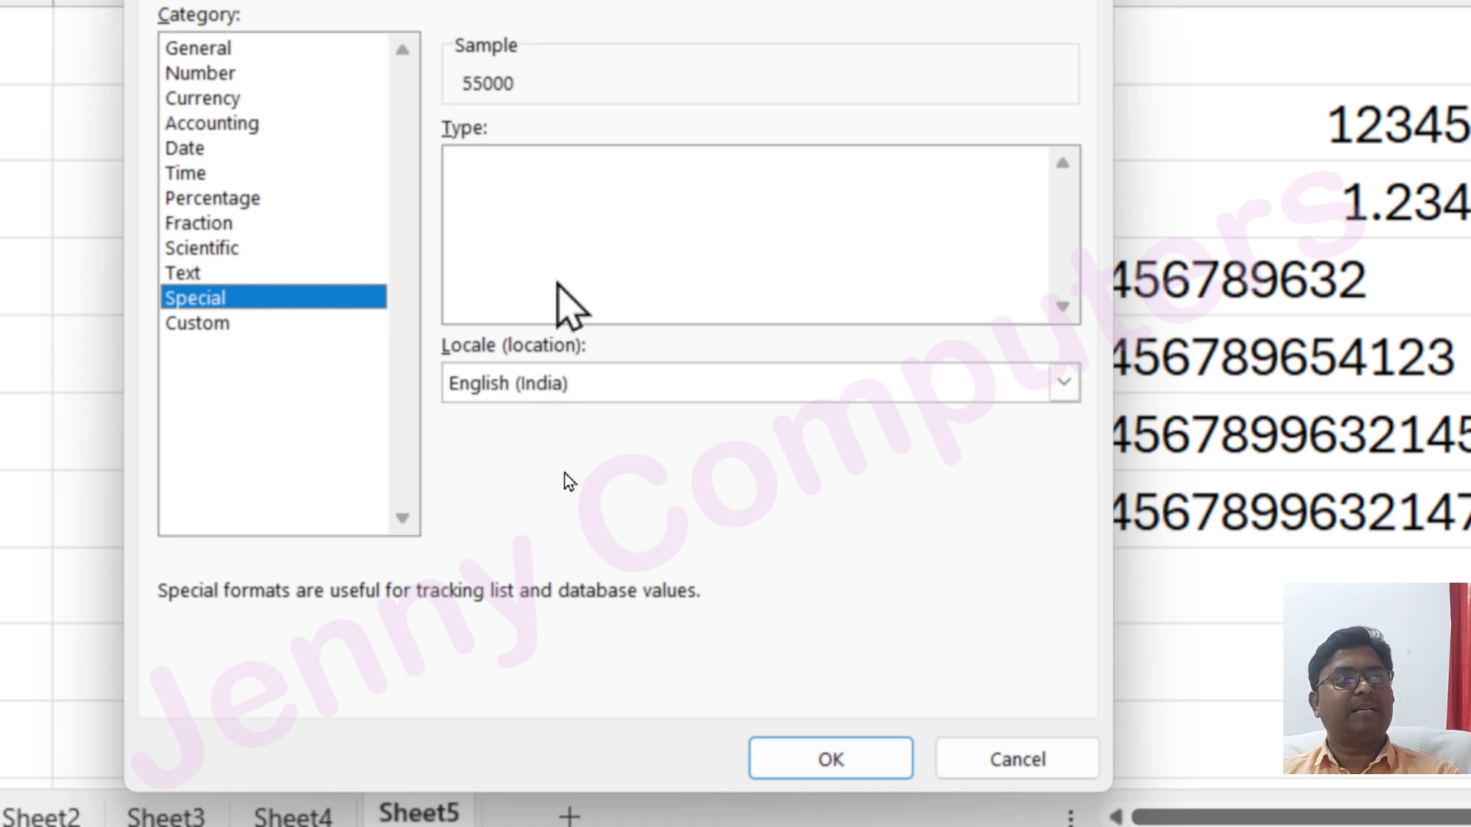
{"action": "left_click", "coordinate": [567, 381]}
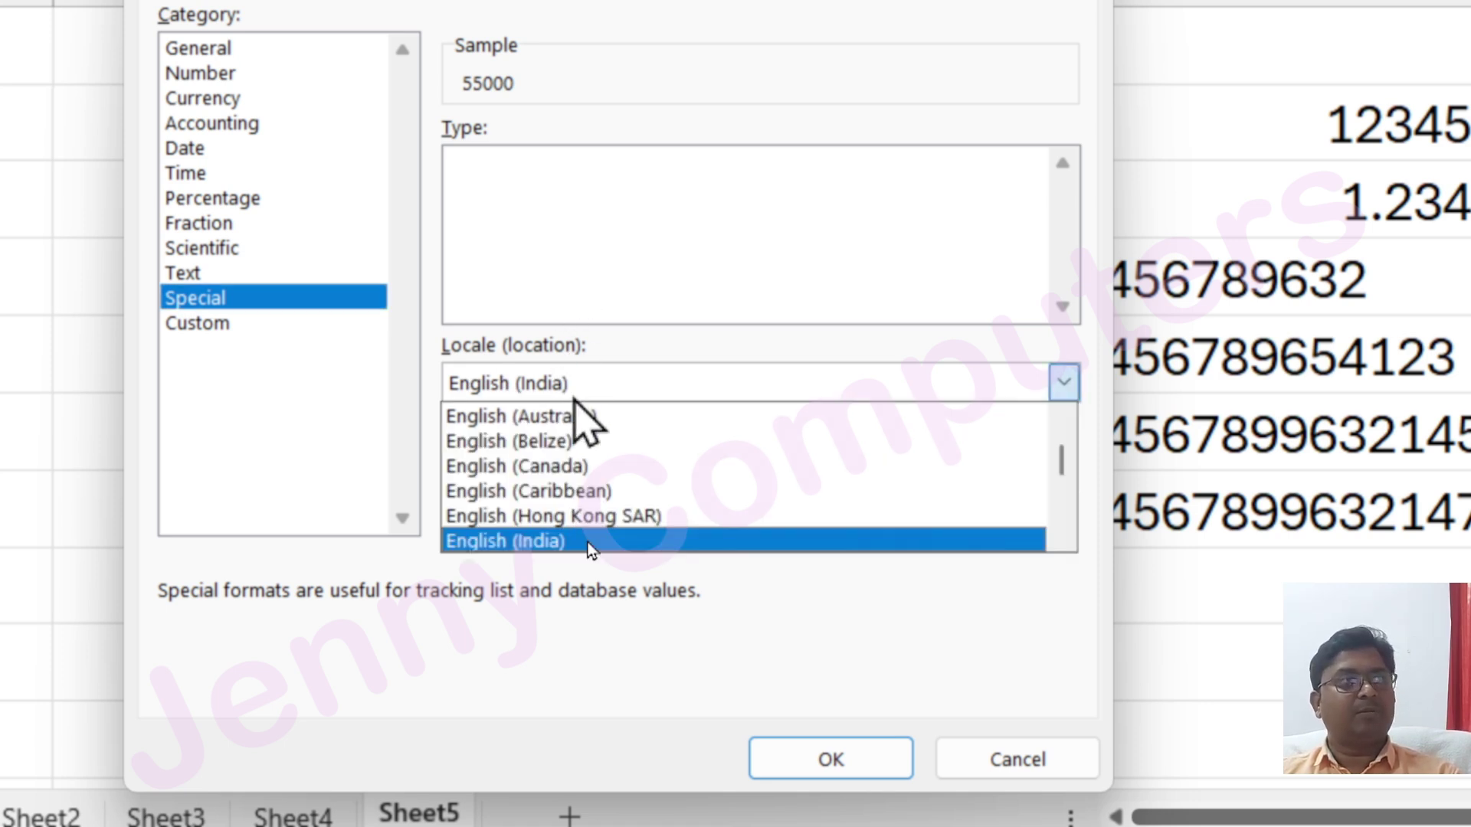
{"action": "scroll", "coordinate": [628, 475], "scroll_direction": "down", "scroll_amount": 2}
{"action": "scroll", "coordinate": [647, 484], "scroll_direction": "up", "scroll_amount": 2}
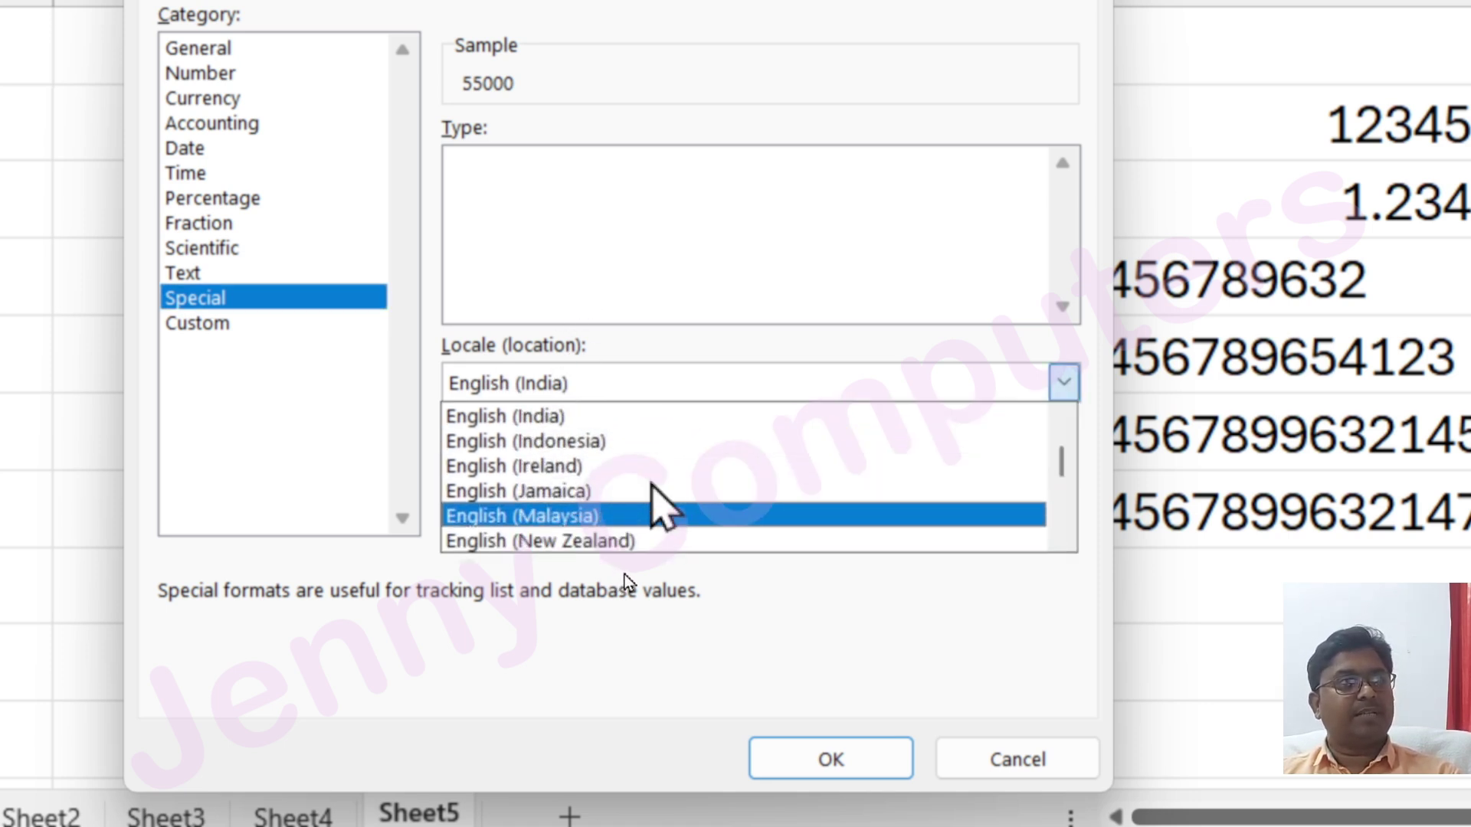
{"action": "scroll", "coordinate": [636, 479], "scroll_direction": "down", "scroll_amount": 3}
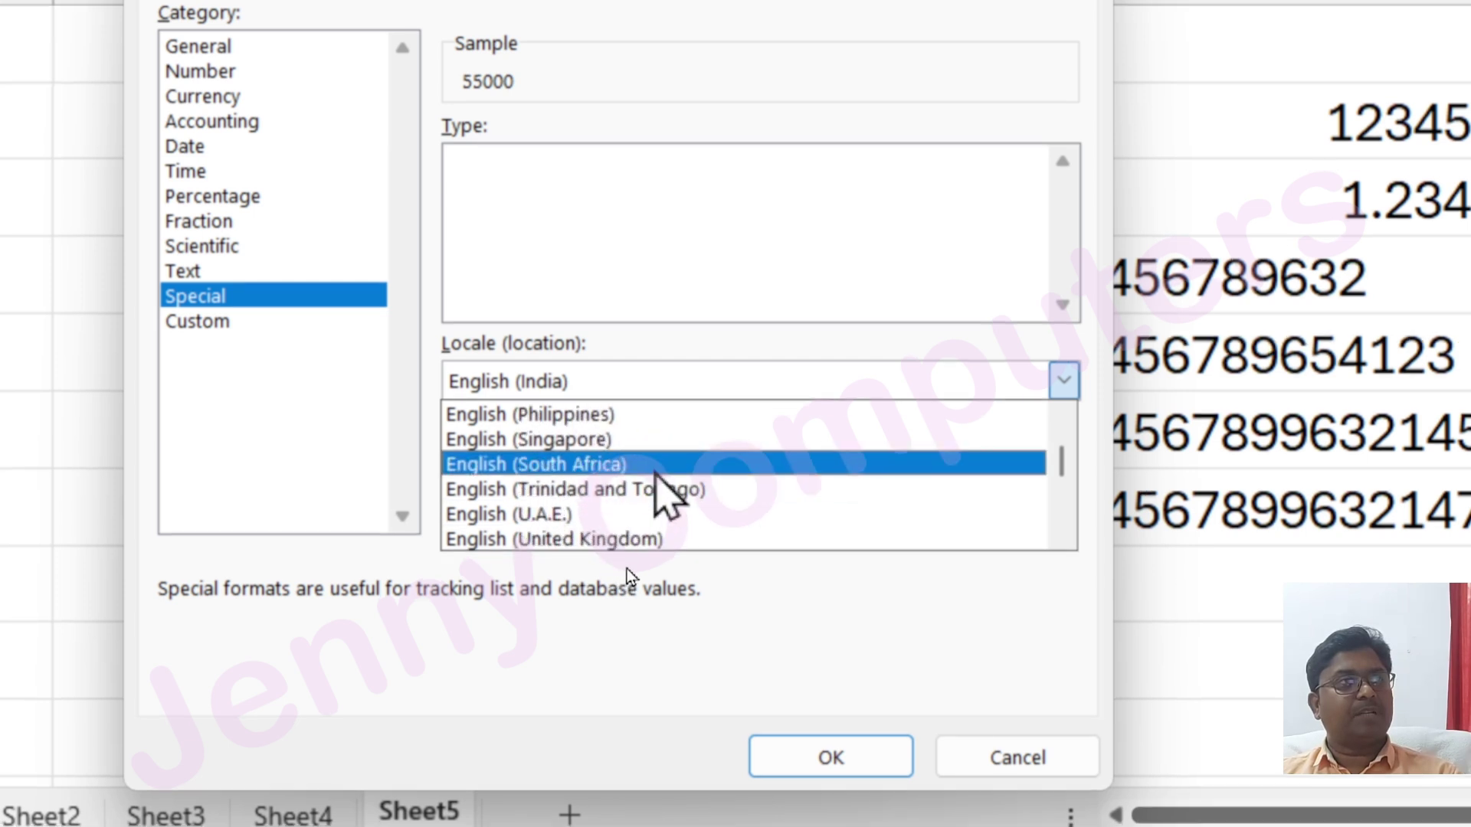
{"action": "scroll", "coordinate": [704, 475], "scroll_direction": "down", "scroll_amount": 1}
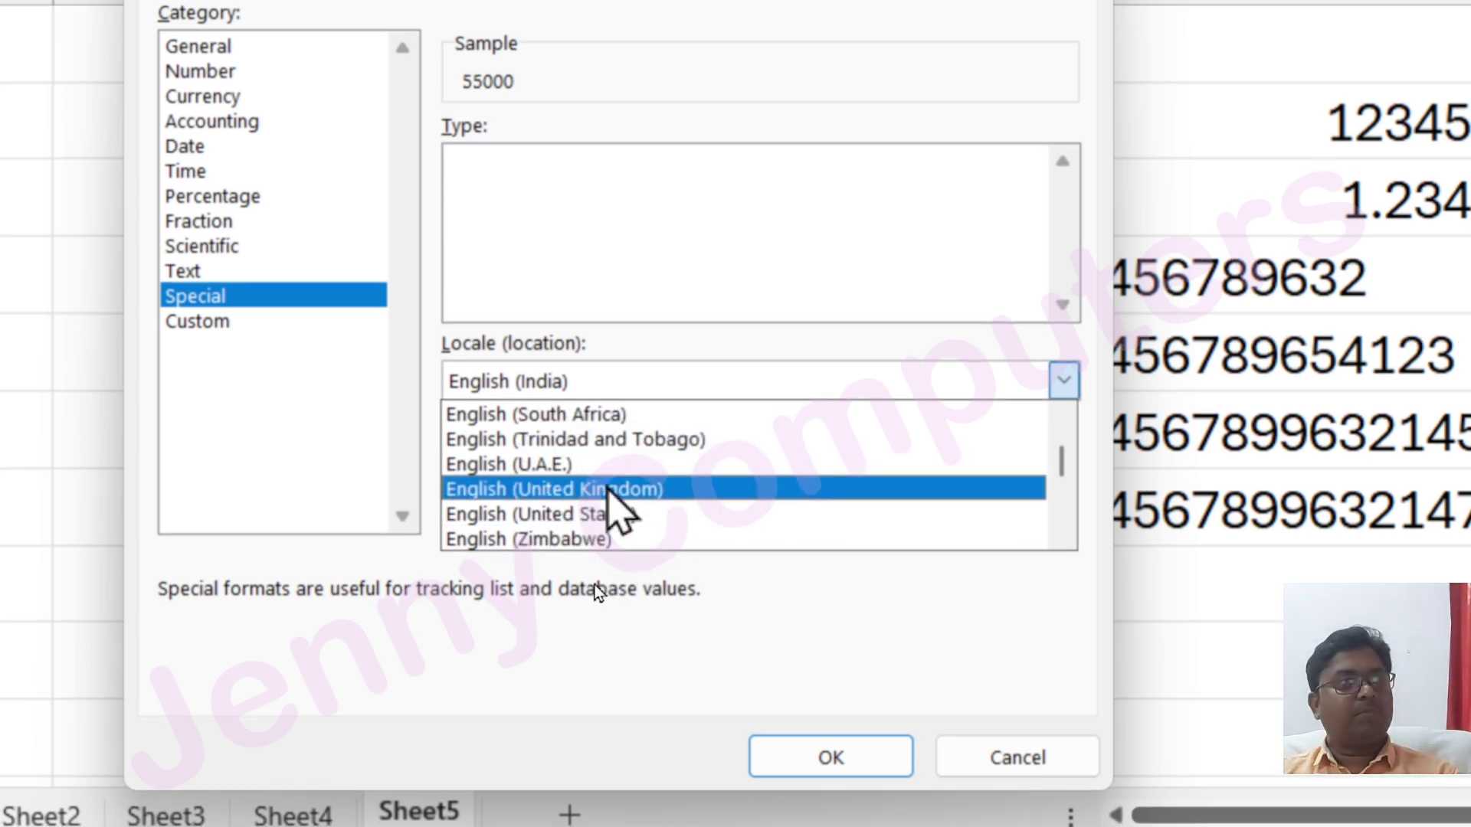
{"action": "left_click", "coordinate": [602, 487]}
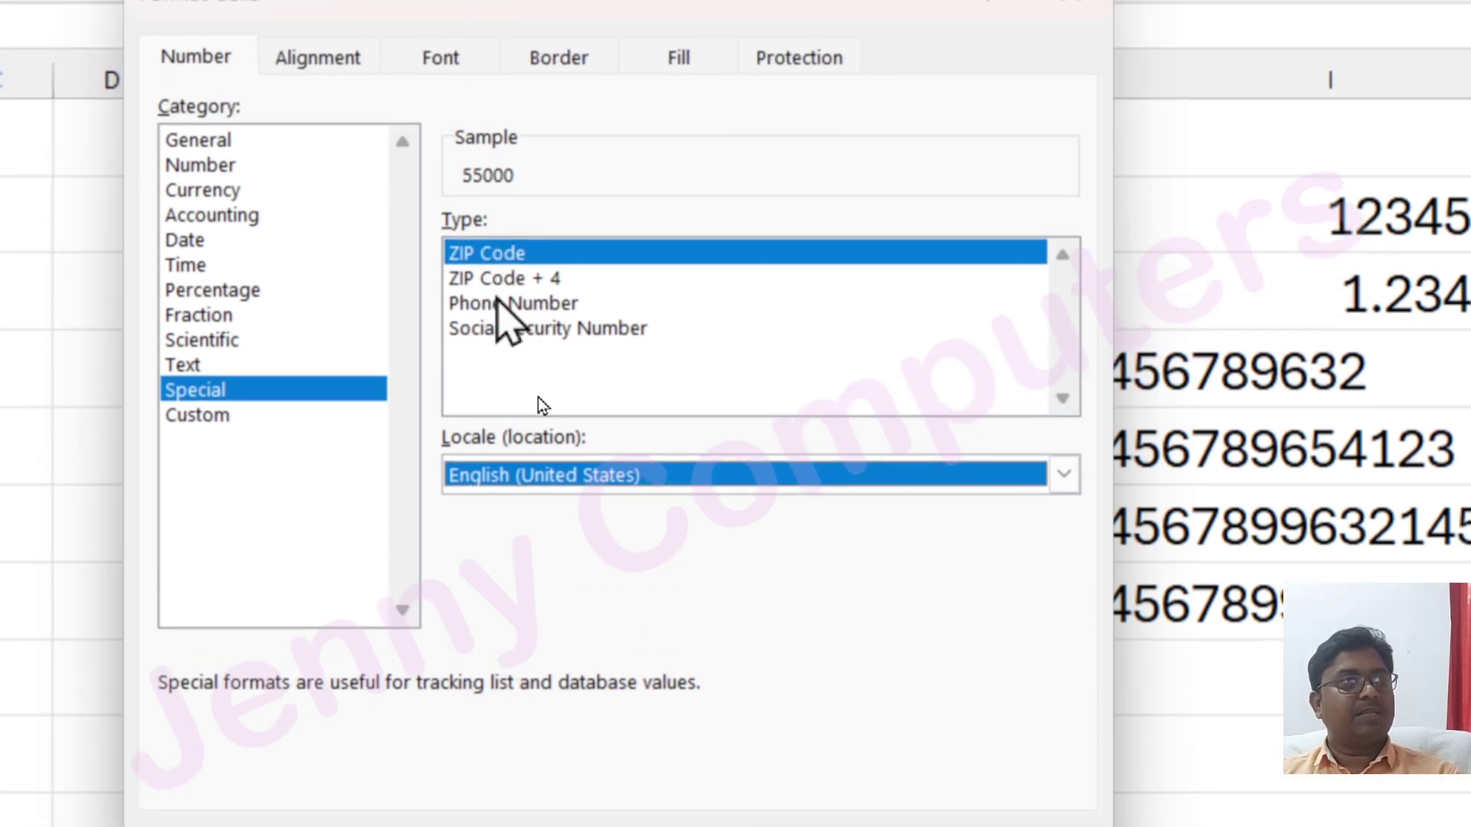
{"action": "left_click", "coordinate": [553, 279]}
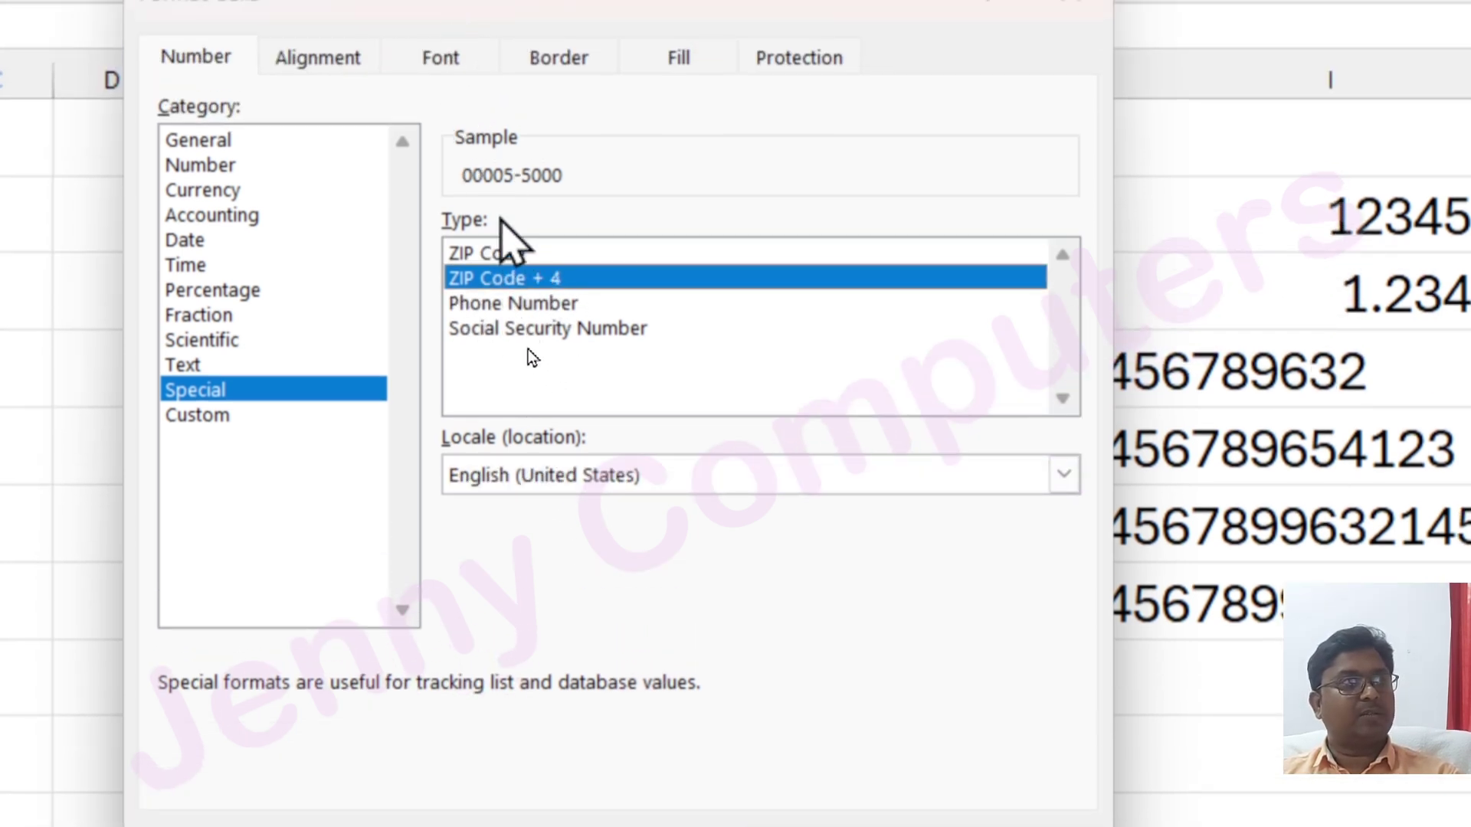
{"action": "left_click", "coordinate": [524, 304]}
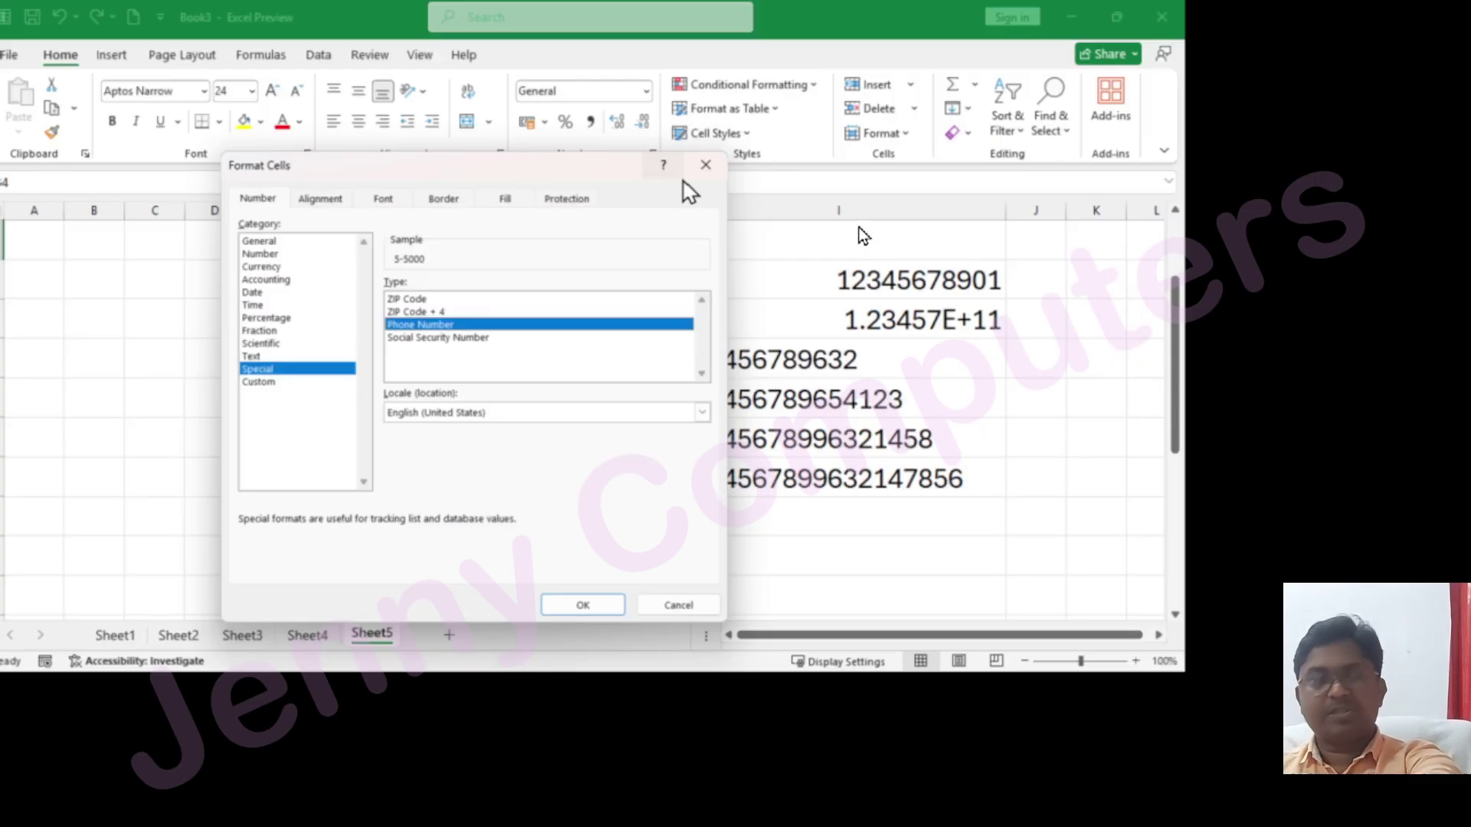
{"action": "left_click", "coordinate": [706, 165]}
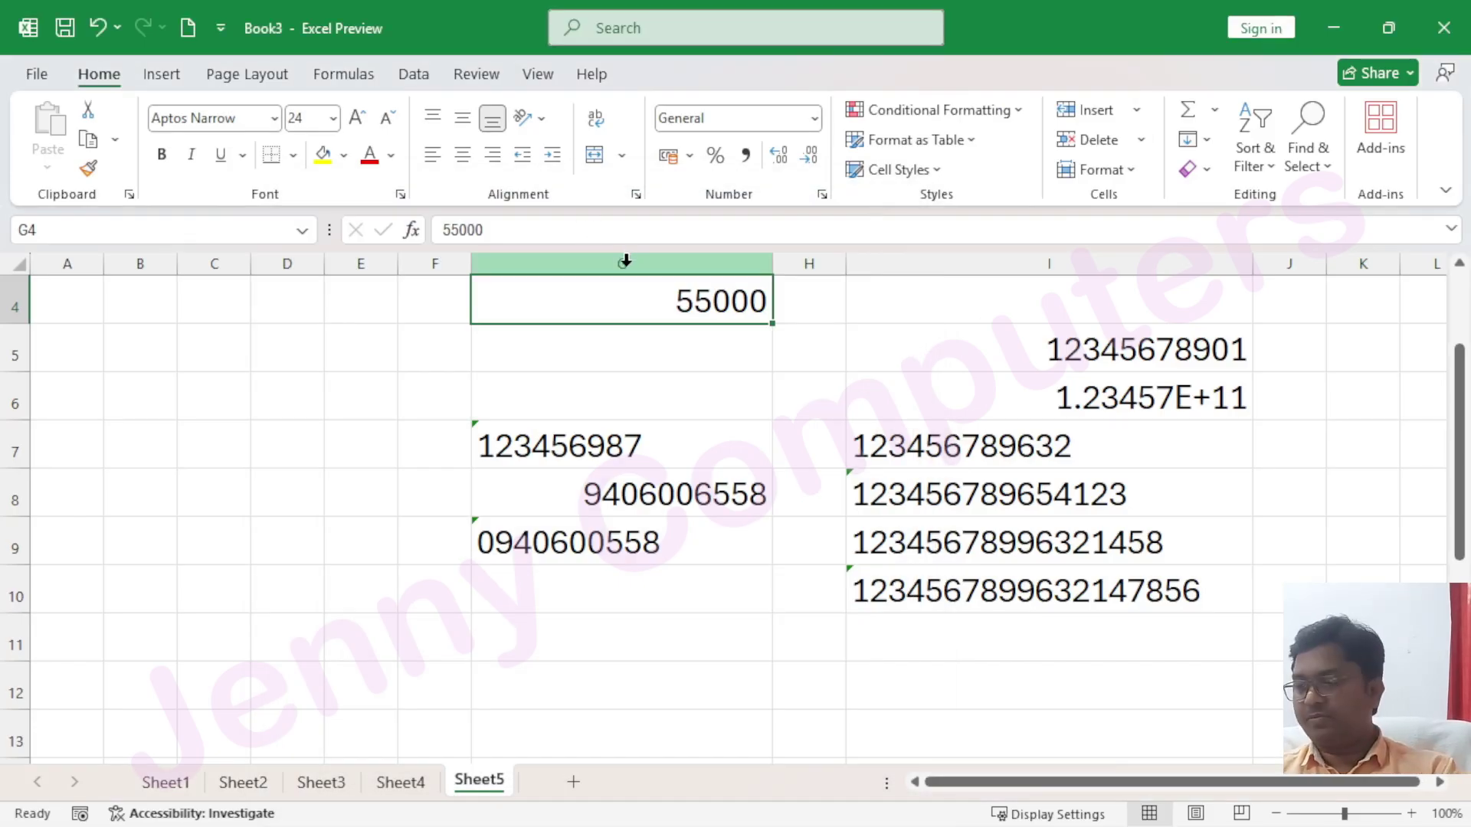
{"action": "type", "text": "565893"}
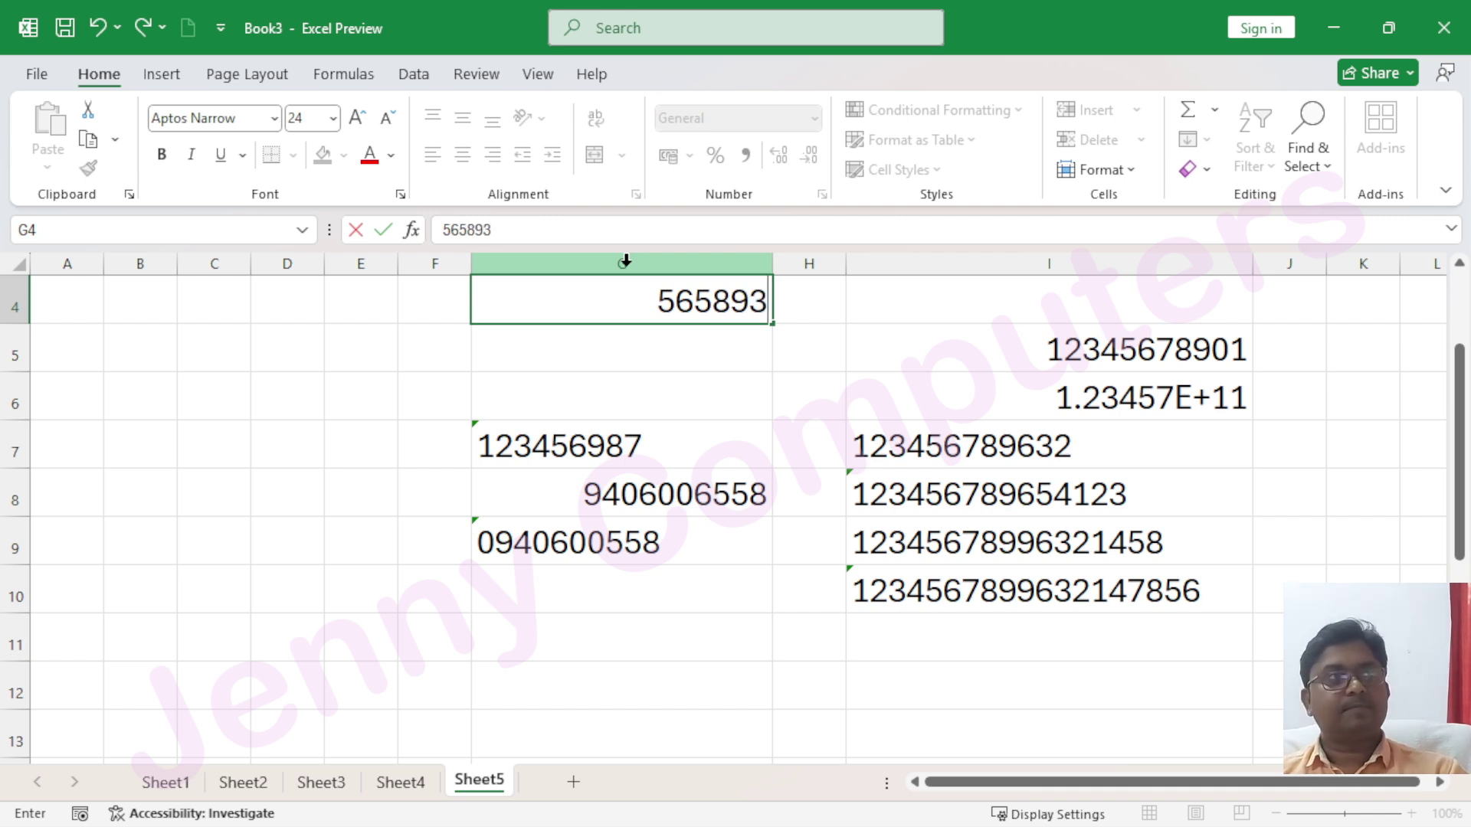
{"action": "type", "text": "24454"}
{"action": "key", "text": "Return"}
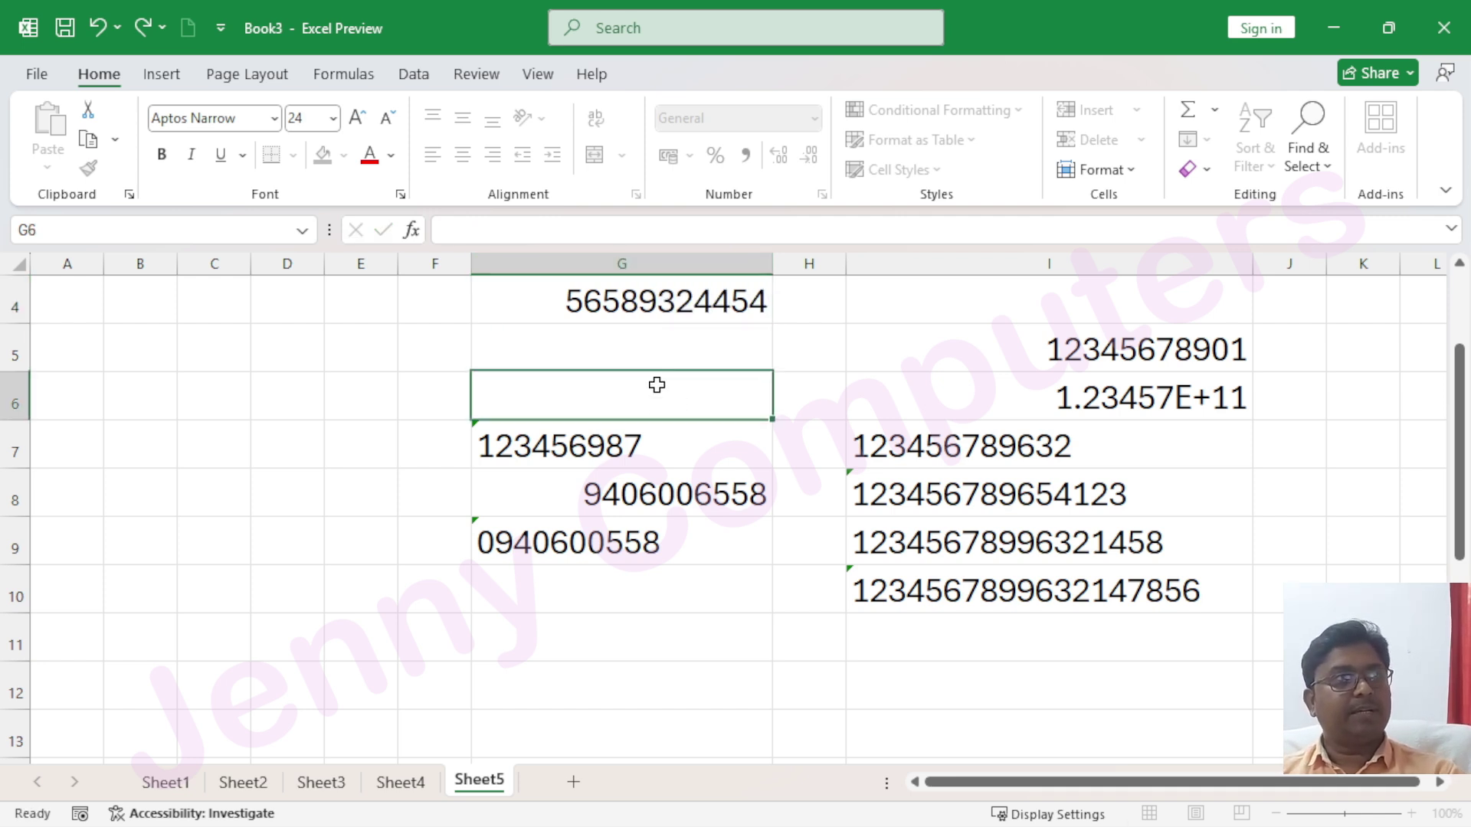
{"action": "left_click", "coordinate": [629, 294]}
Preview G4 as Special Phone Number and Social Security Number, then close without applying
{"action": "left_click", "coordinate": [814, 119]}
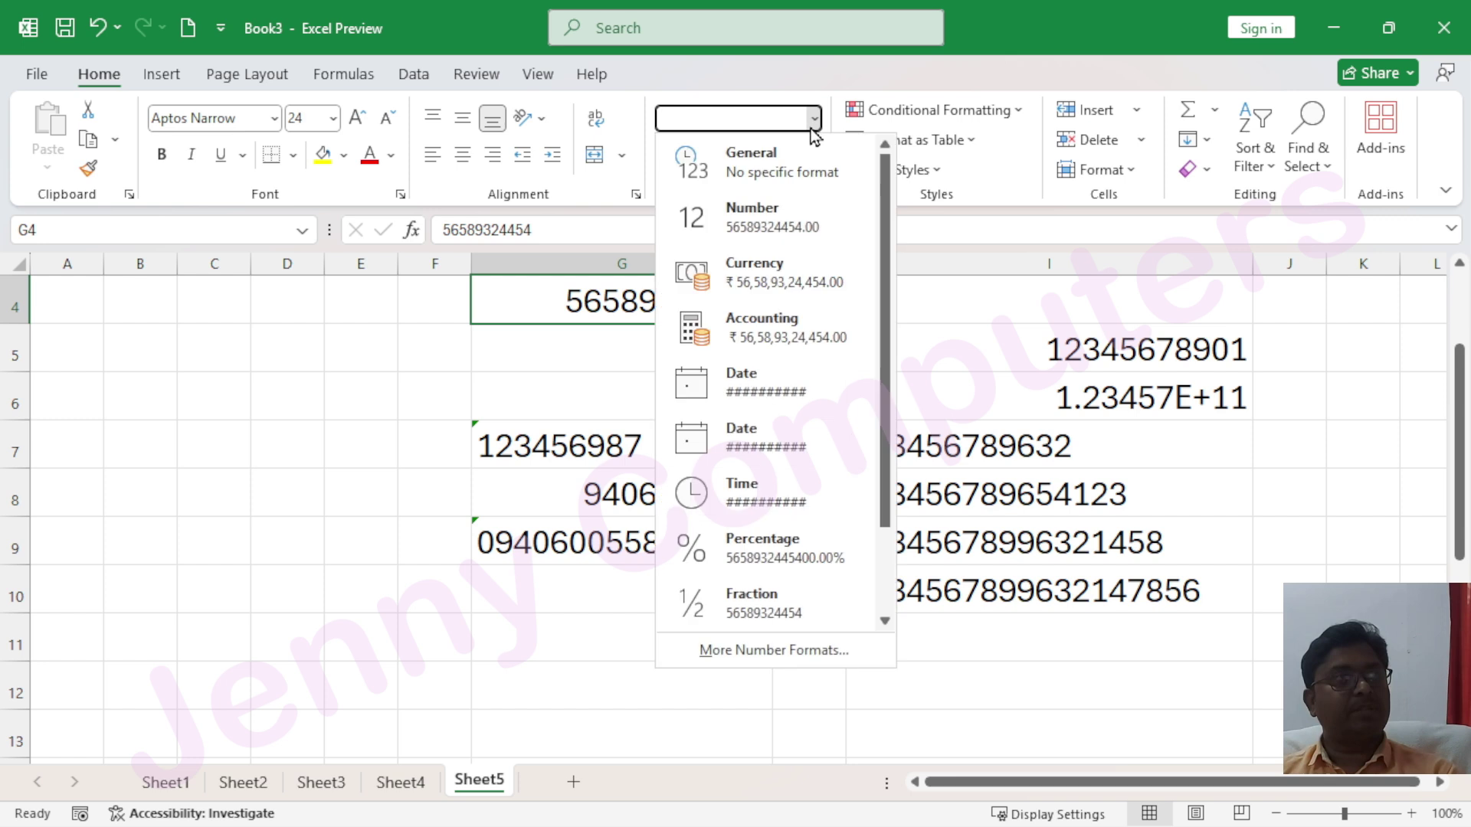
{"action": "left_click", "coordinate": [826, 649]}
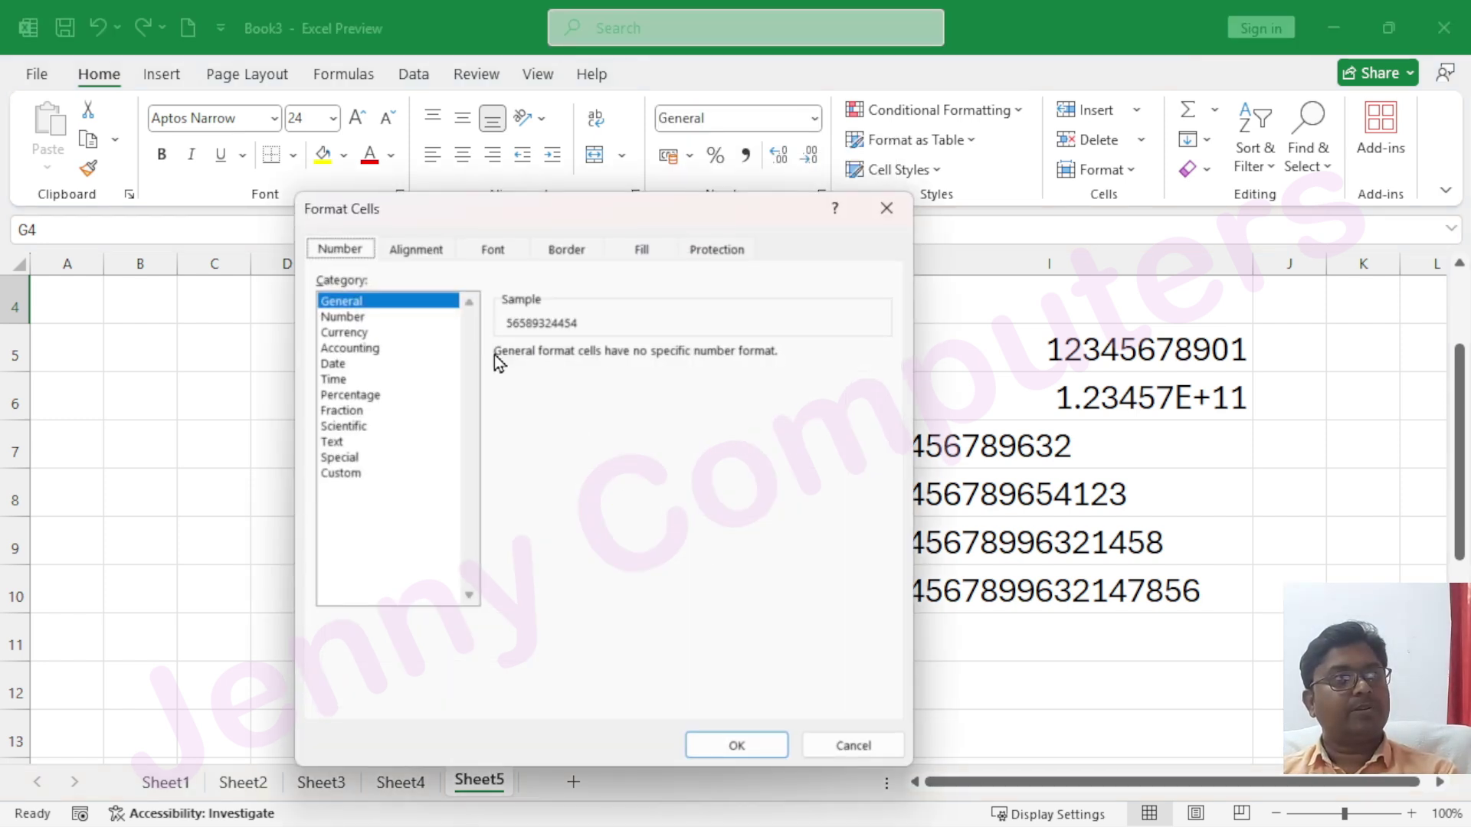
{"action": "left_click", "coordinate": [339, 458]}
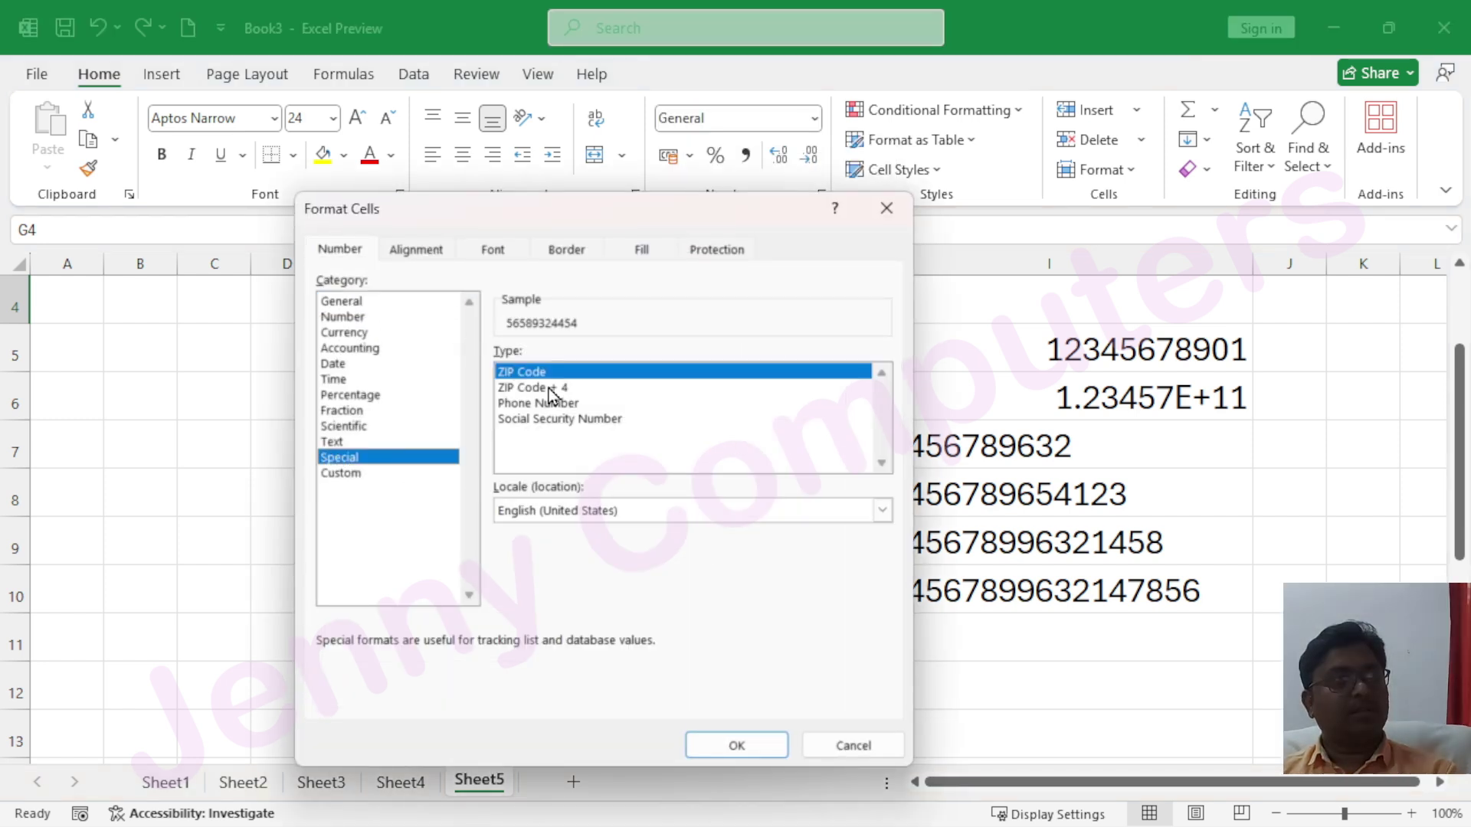
{"action": "left_click", "coordinate": [558, 405]}
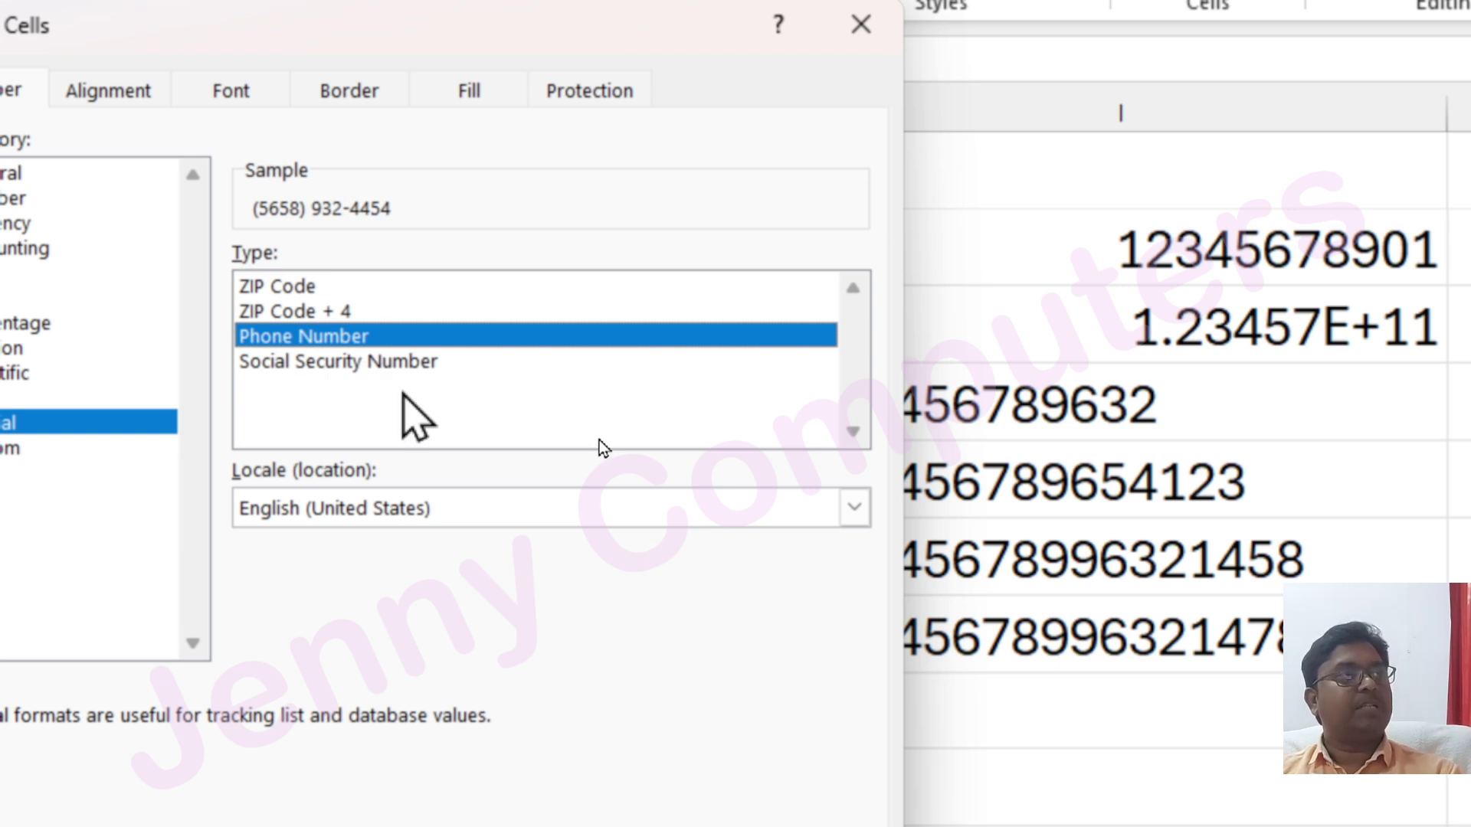
{"action": "left_click", "coordinate": [361, 361]}
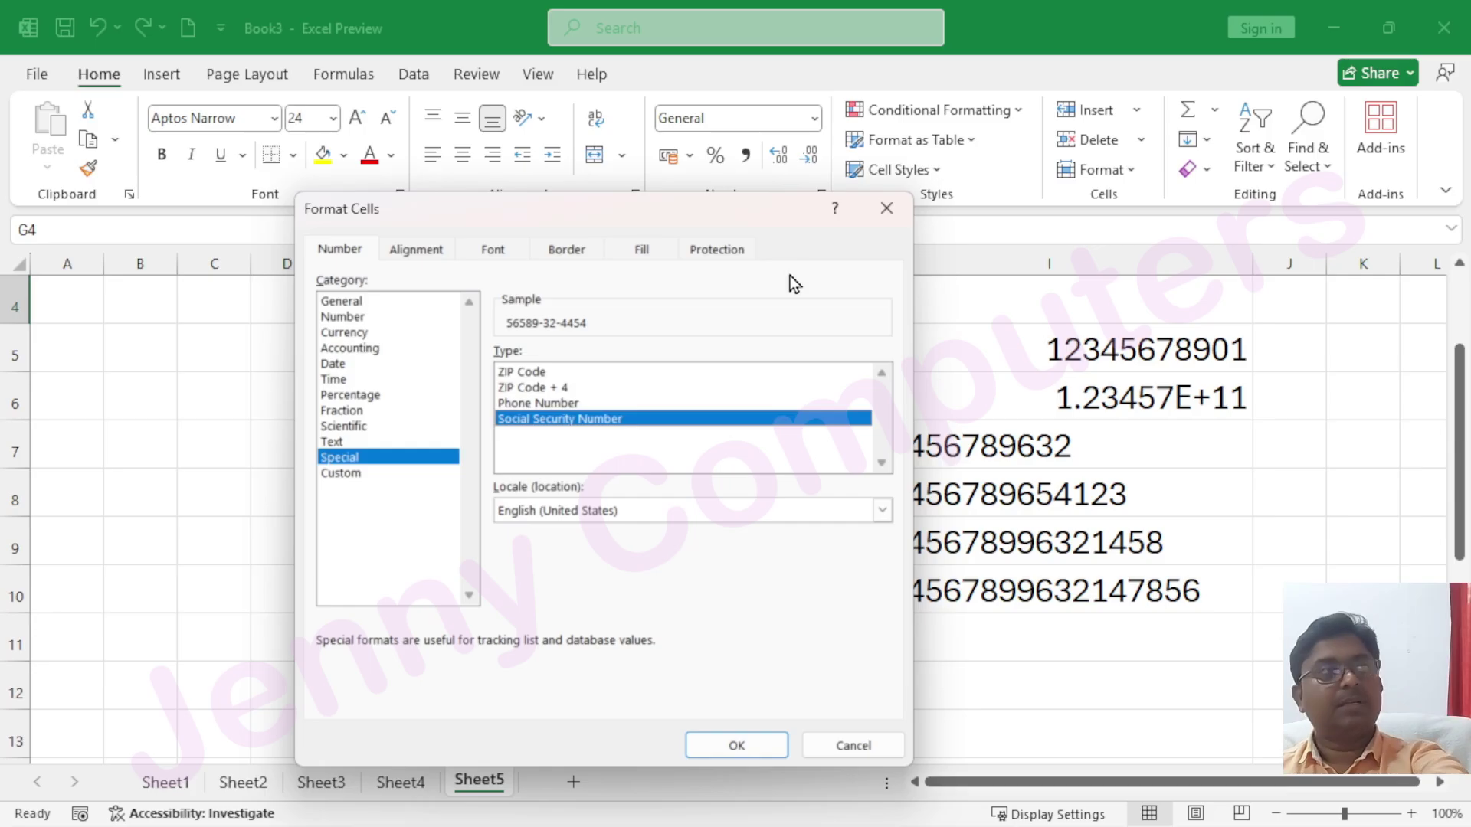
{"action": "left_click", "coordinate": [889, 209]}
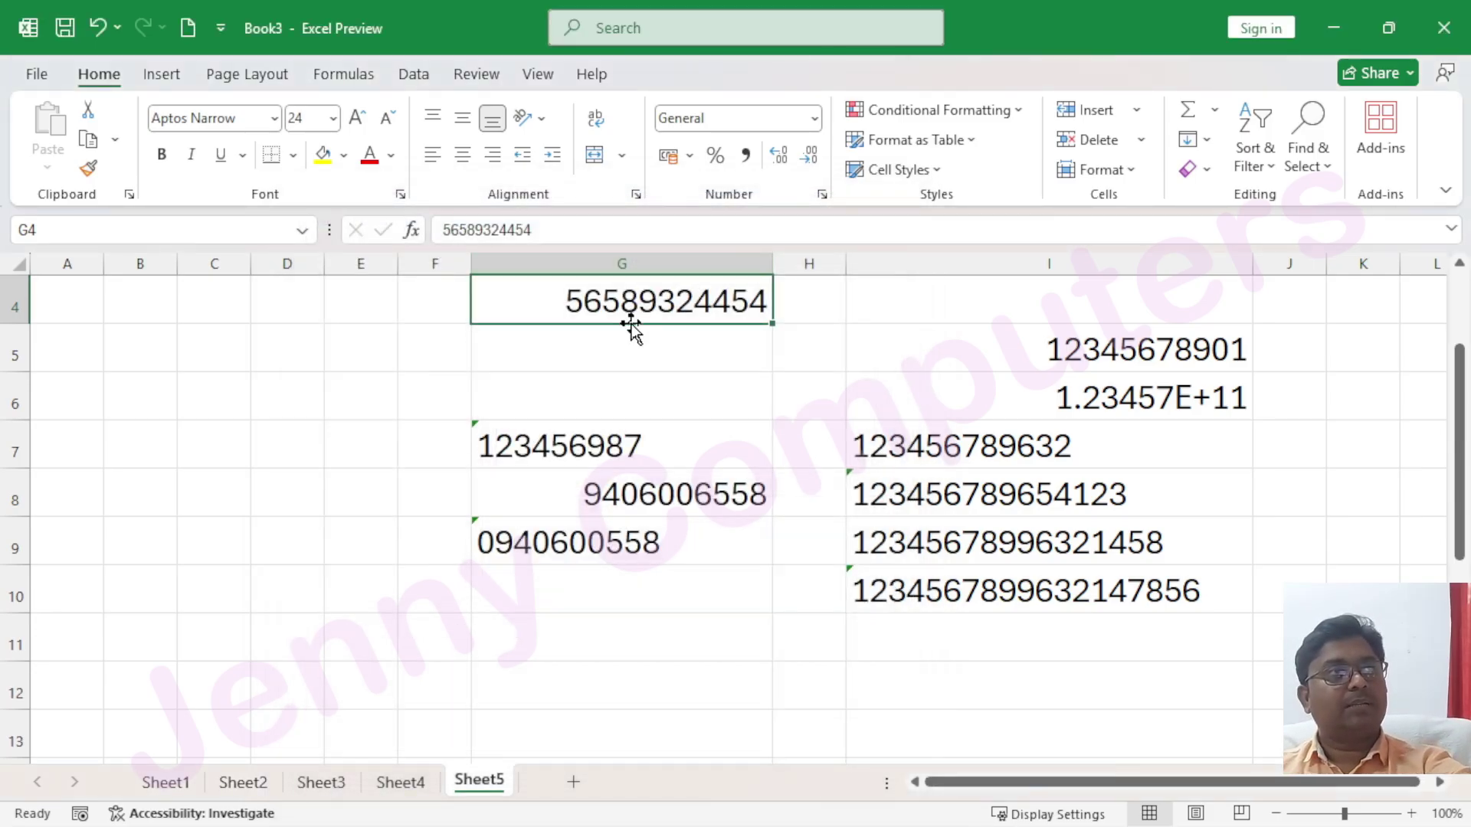
Widen column B and enter a bracketed phone-style number as text in B4
{"action": "left_click", "coordinate": [149, 321]}
{"action": "left_click_drag", "start_coordinate": [177, 263], "coordinate": [462, 307]}
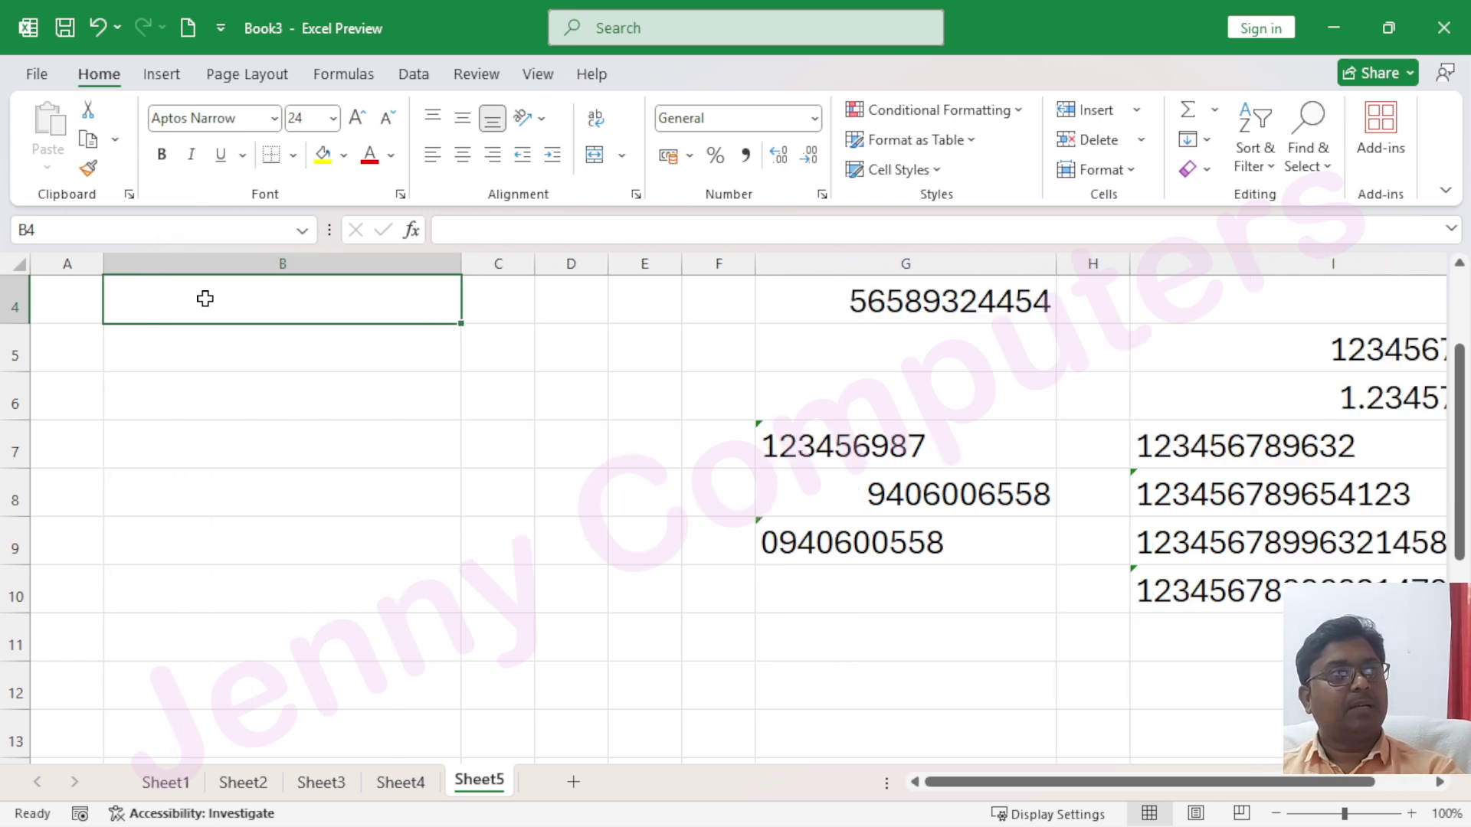
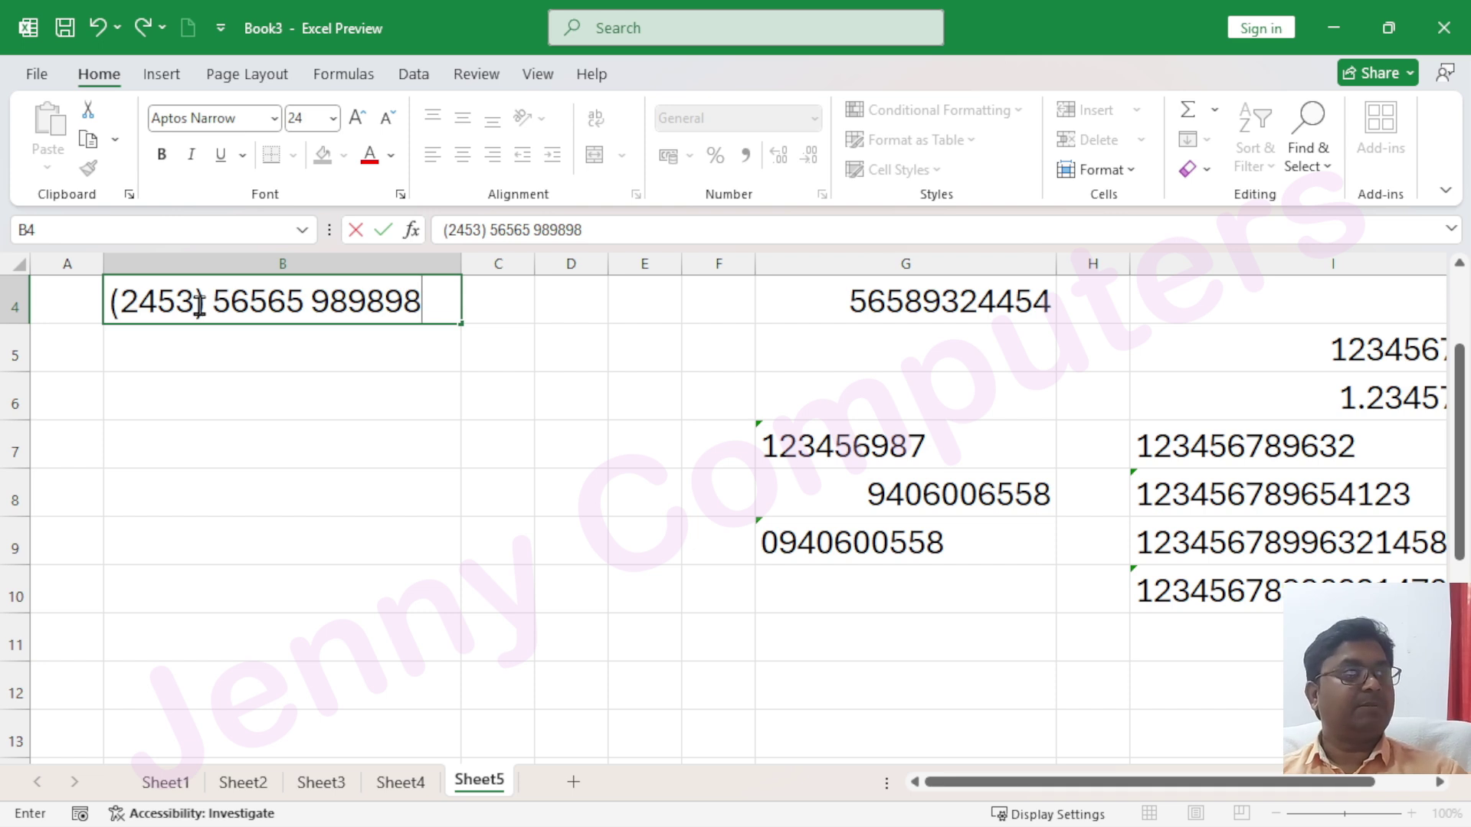
{"action": "key", "text": "Return"}
Give B6 the Special Phone Number format and enter an 11-digit sample number
{"action": "left_click", "coordinate": [322, 438]}
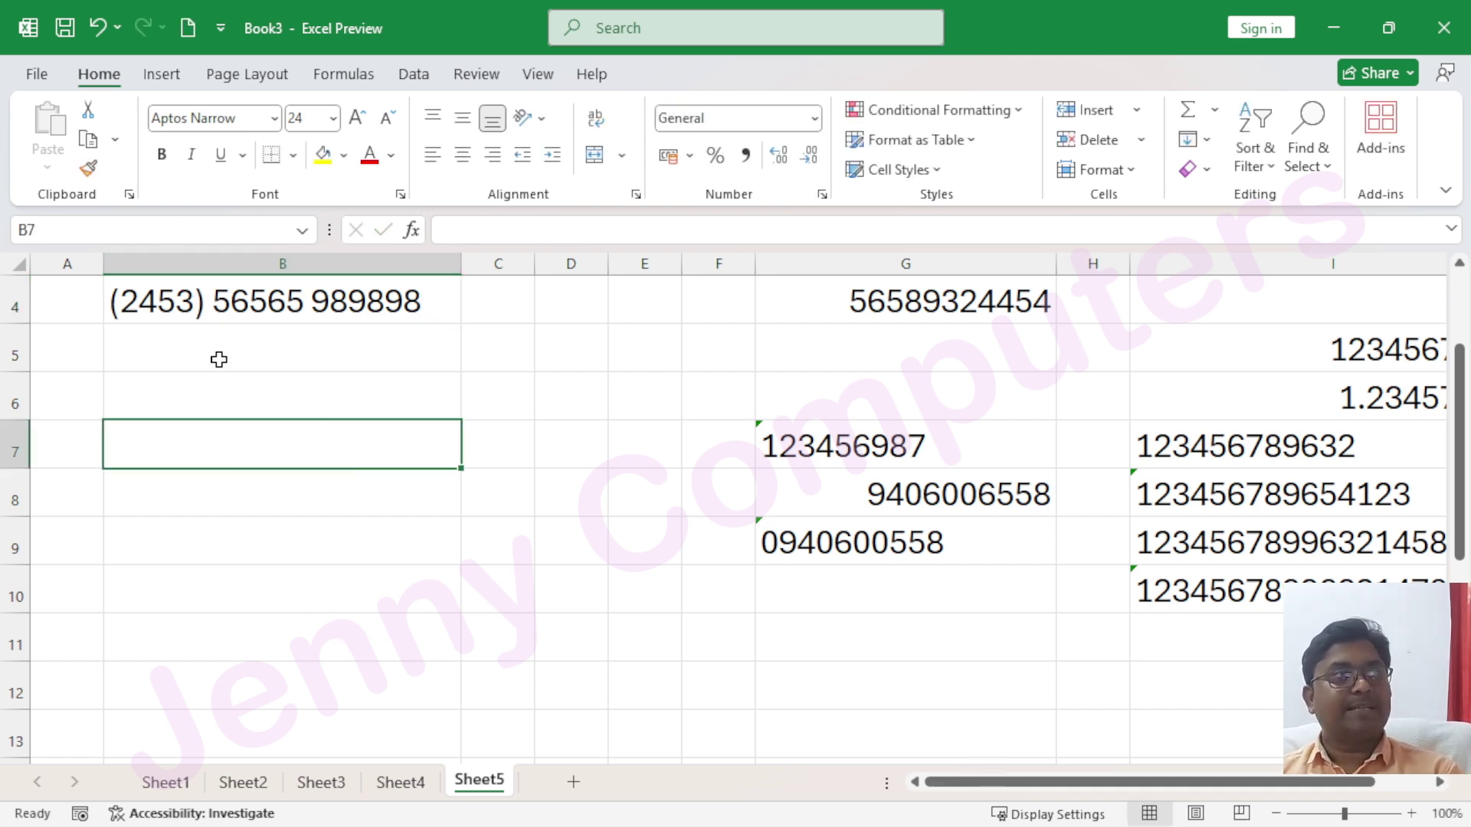
{"action": "left_click", "coordinate": [224, 392]}
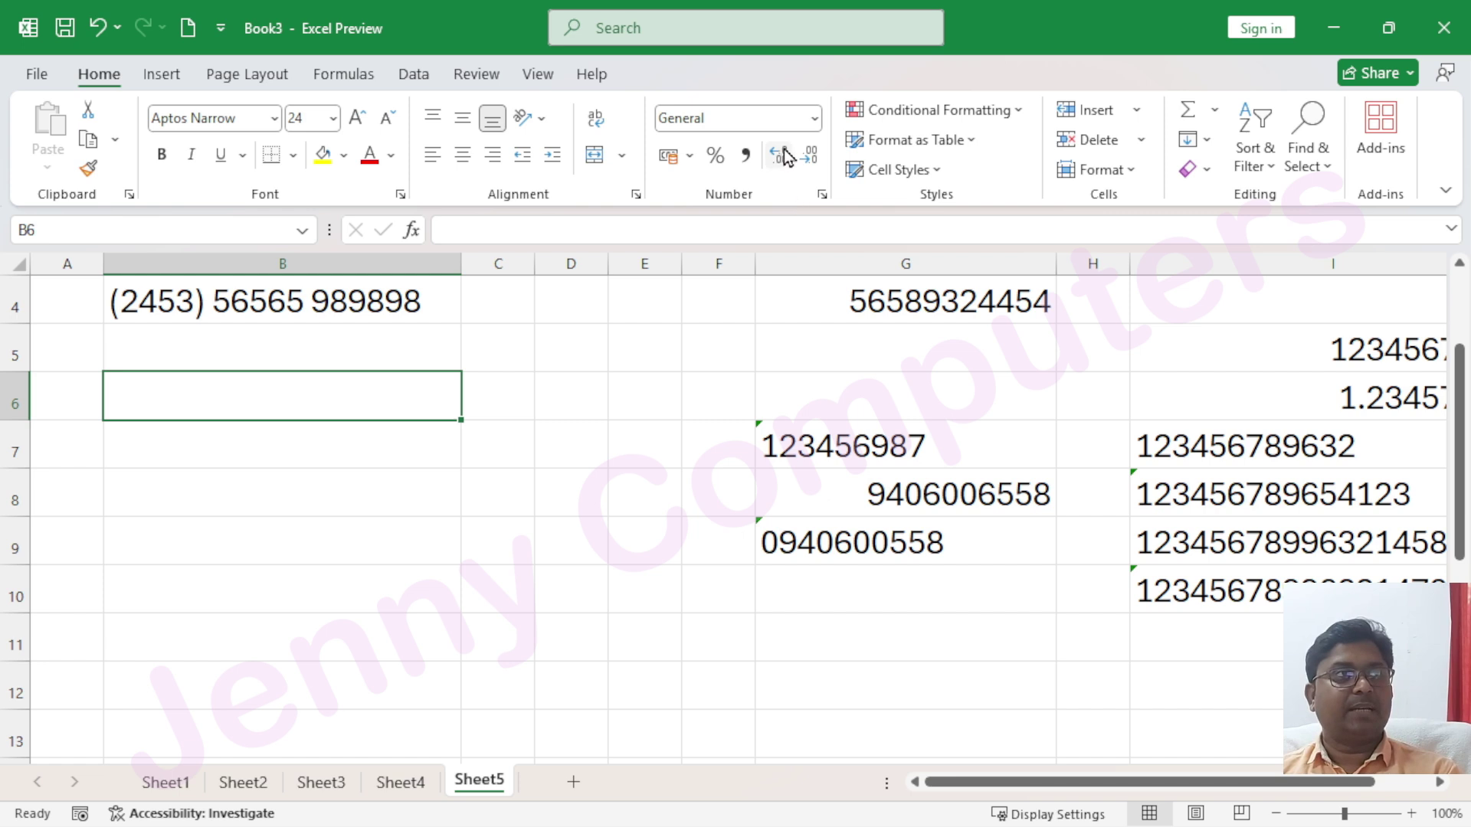
{"action": "left_click", "coordinate": [815, 119]}
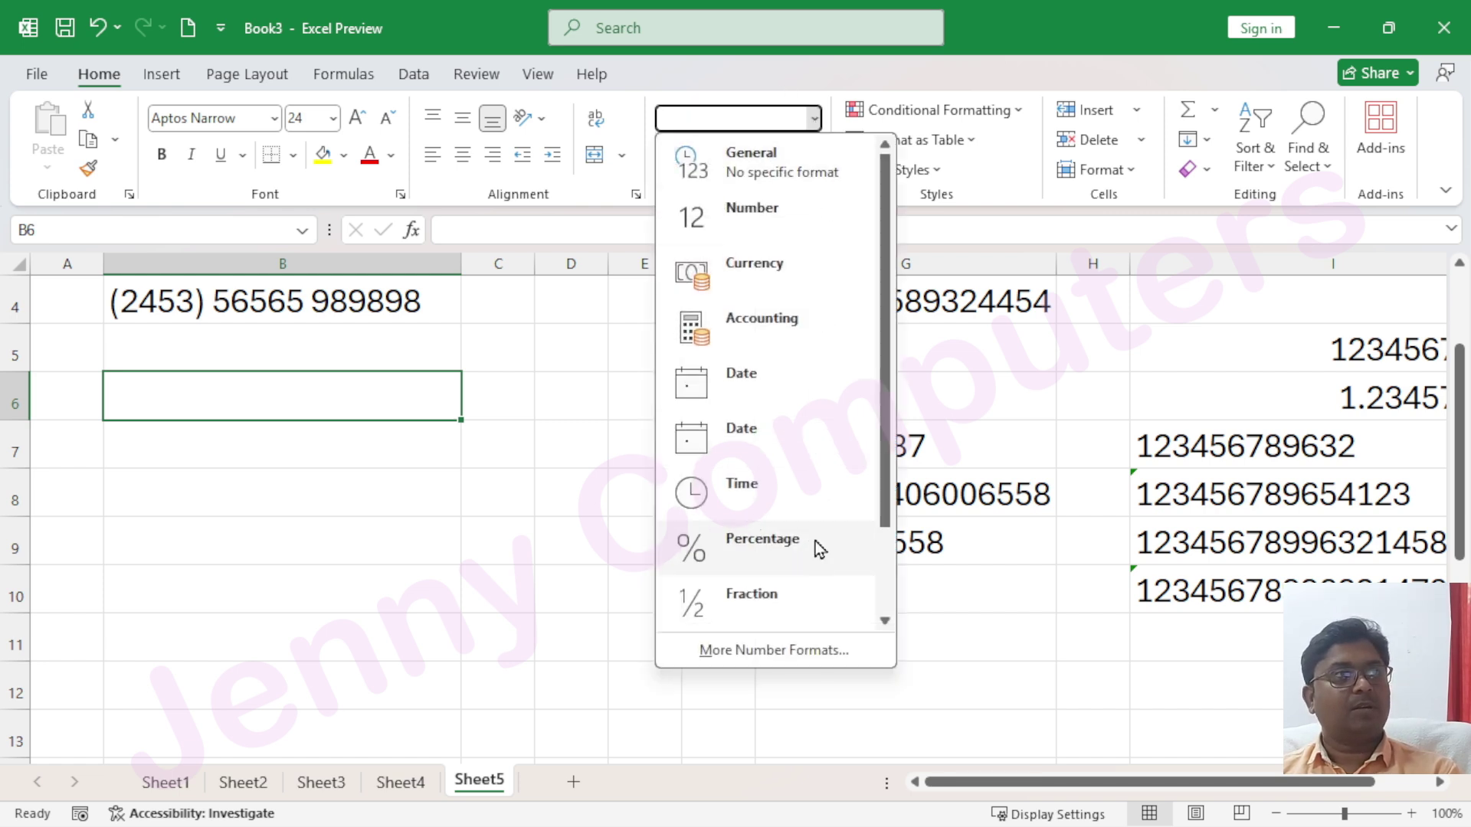
{"action": "left_click", "coordinate": [783, 652]}
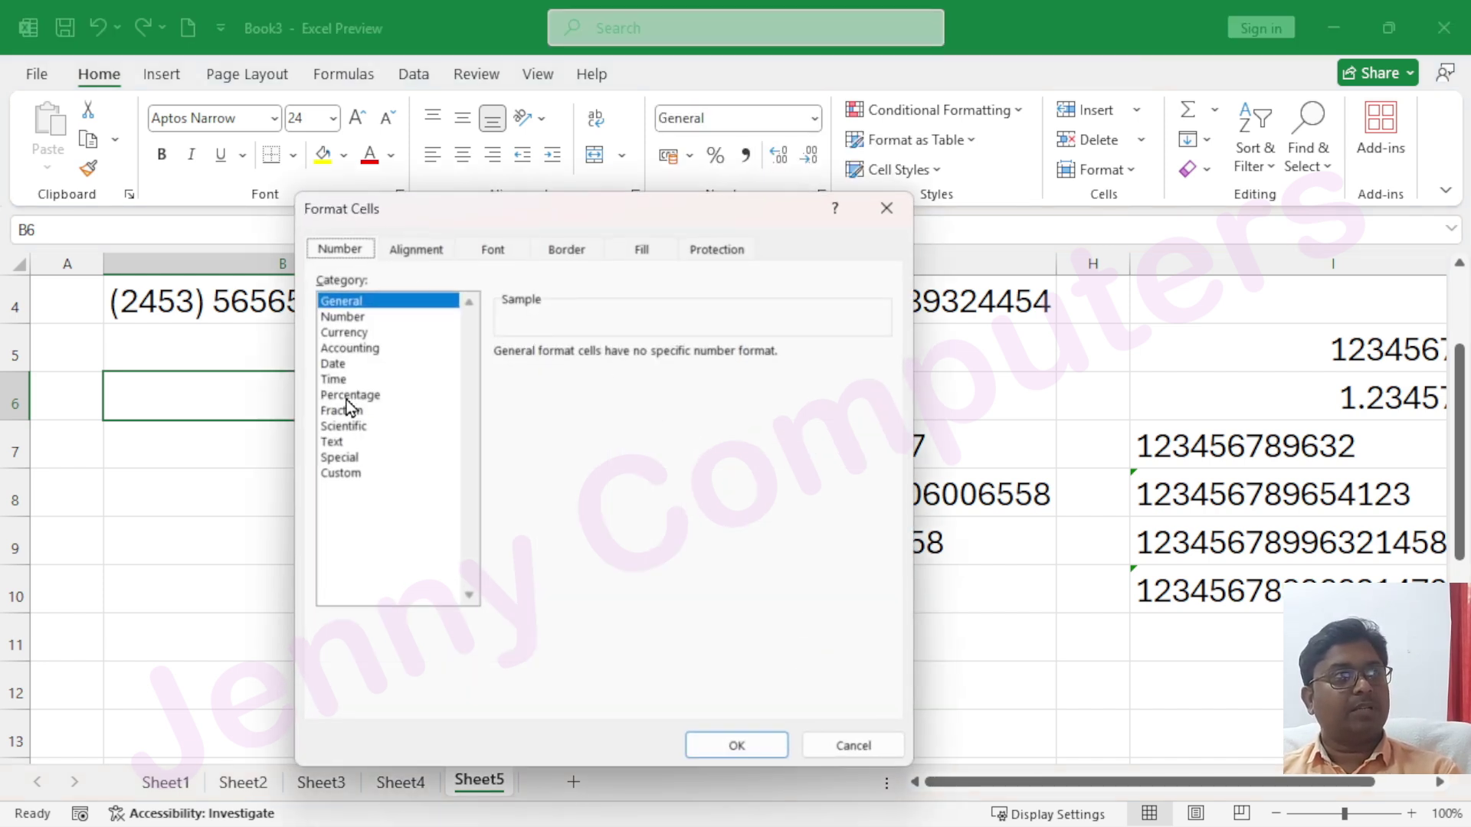
{"action": "left_click", "coordinate": [412, 457]}
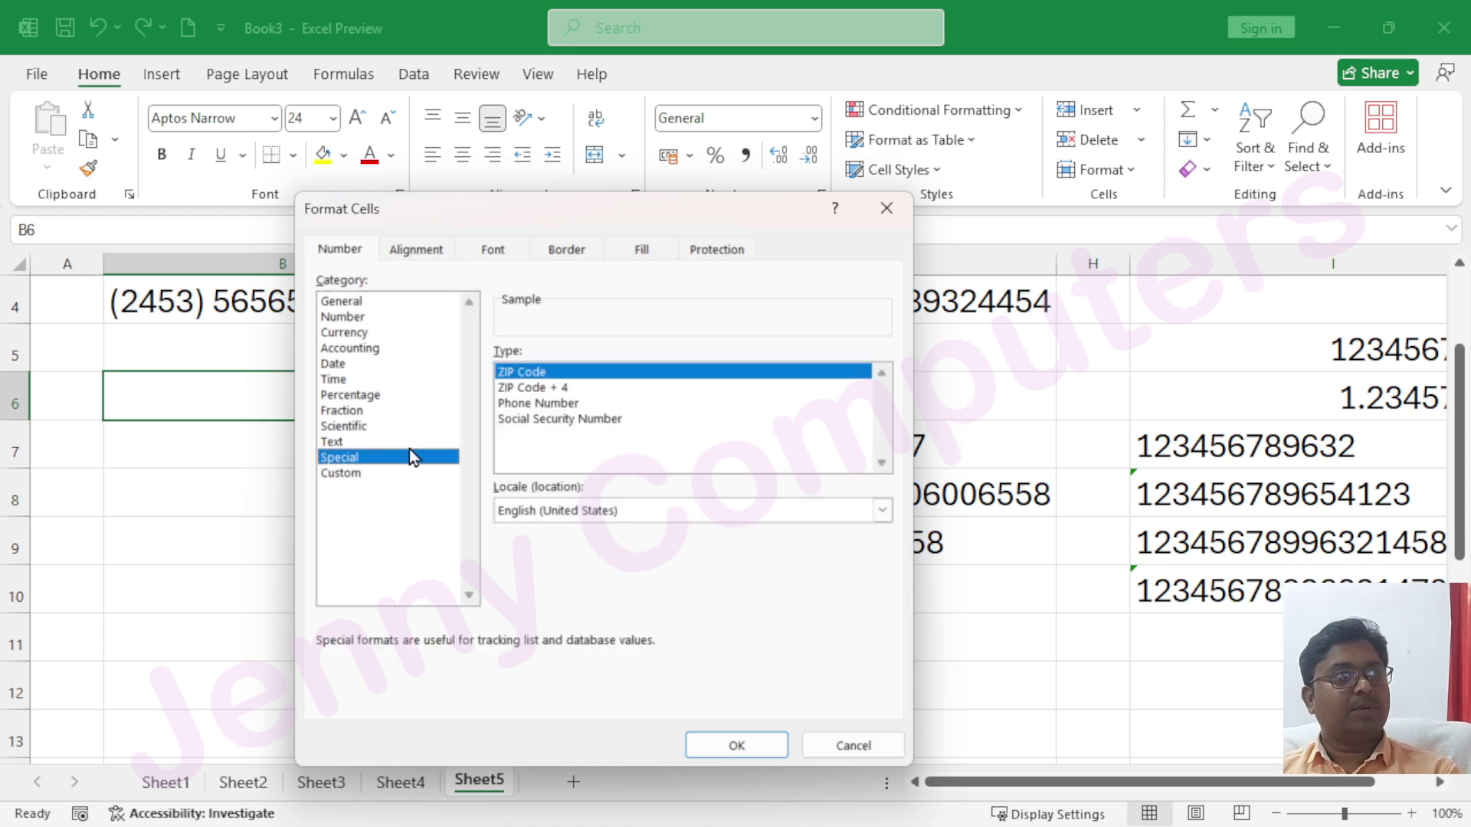
{"action": "left_click", "coordinate": [536, 404]}
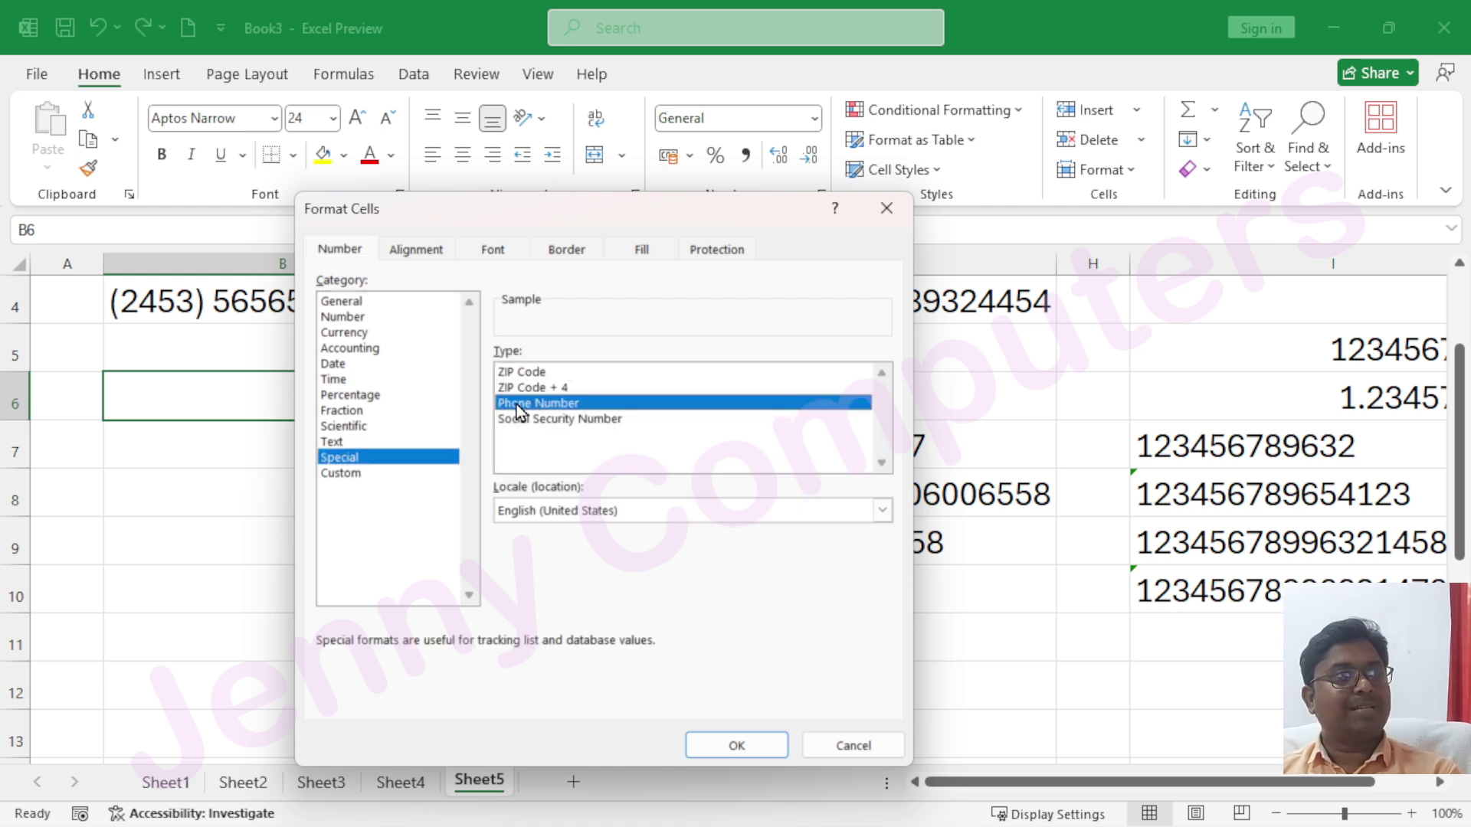
{"action": "left_click", "coordinate": [746, 751]}
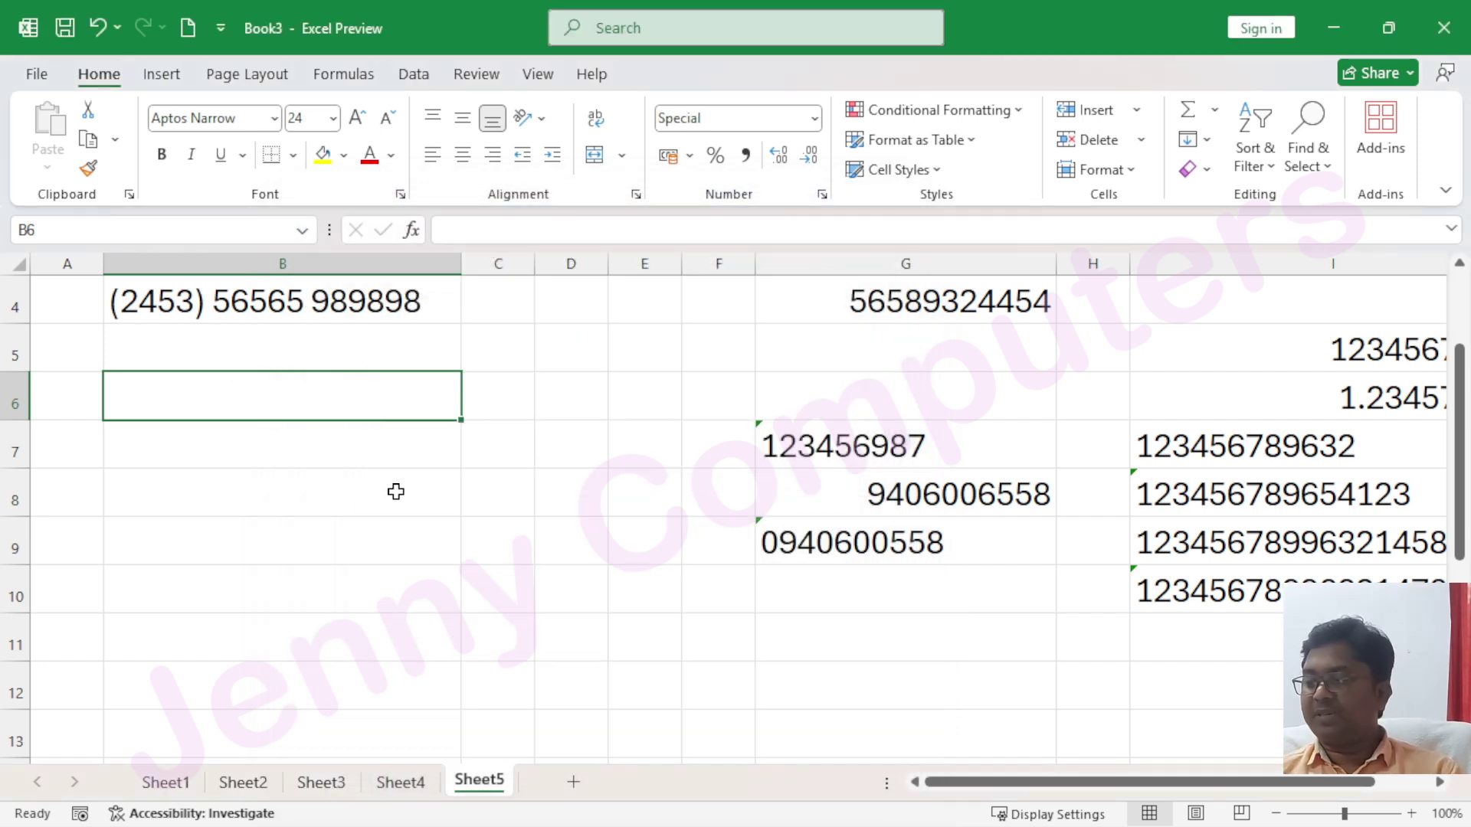
{"action": "type", "text": "4569871252633"}
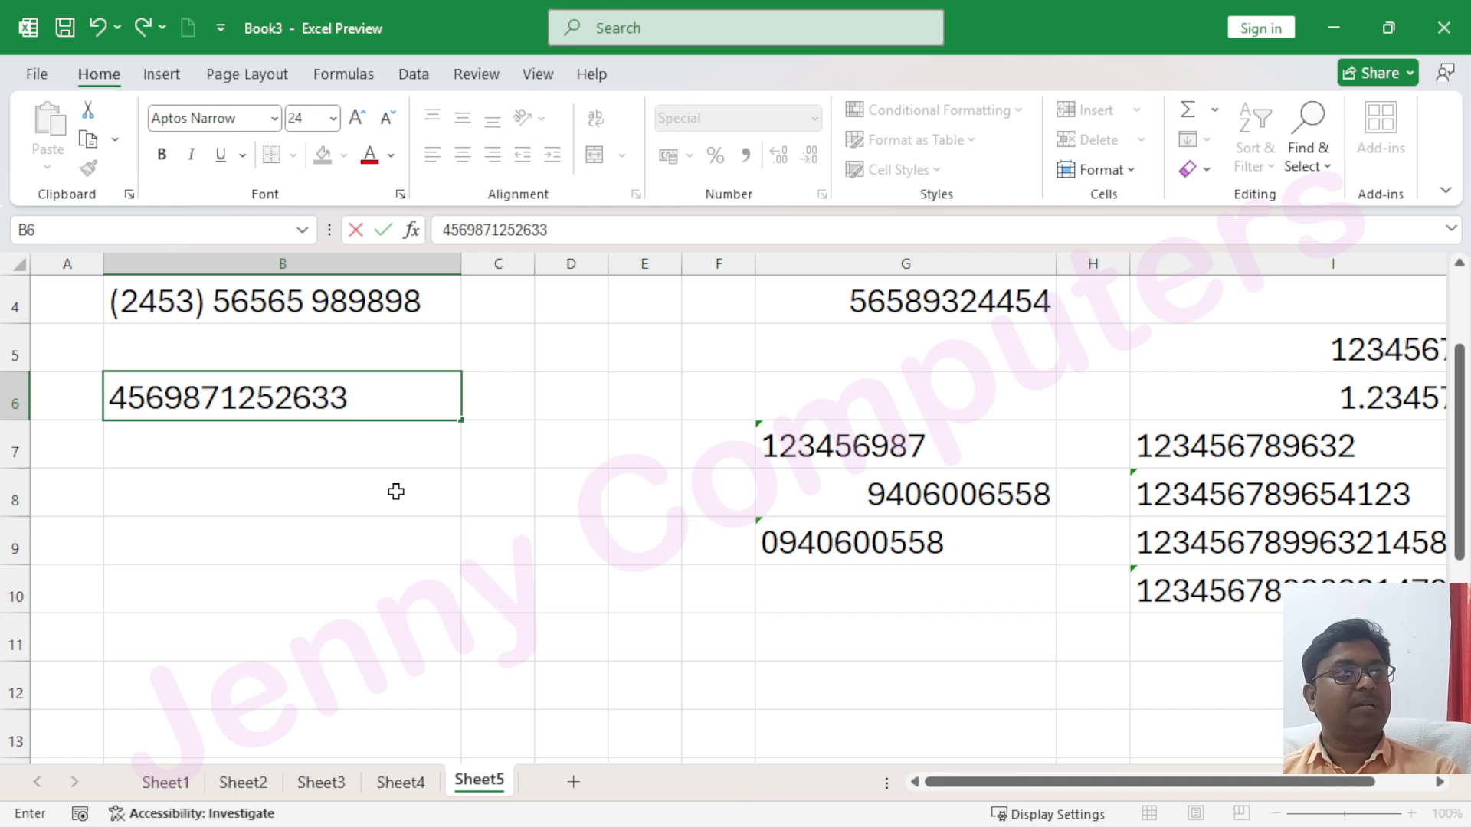
{"action": "key", "text": "Return"}
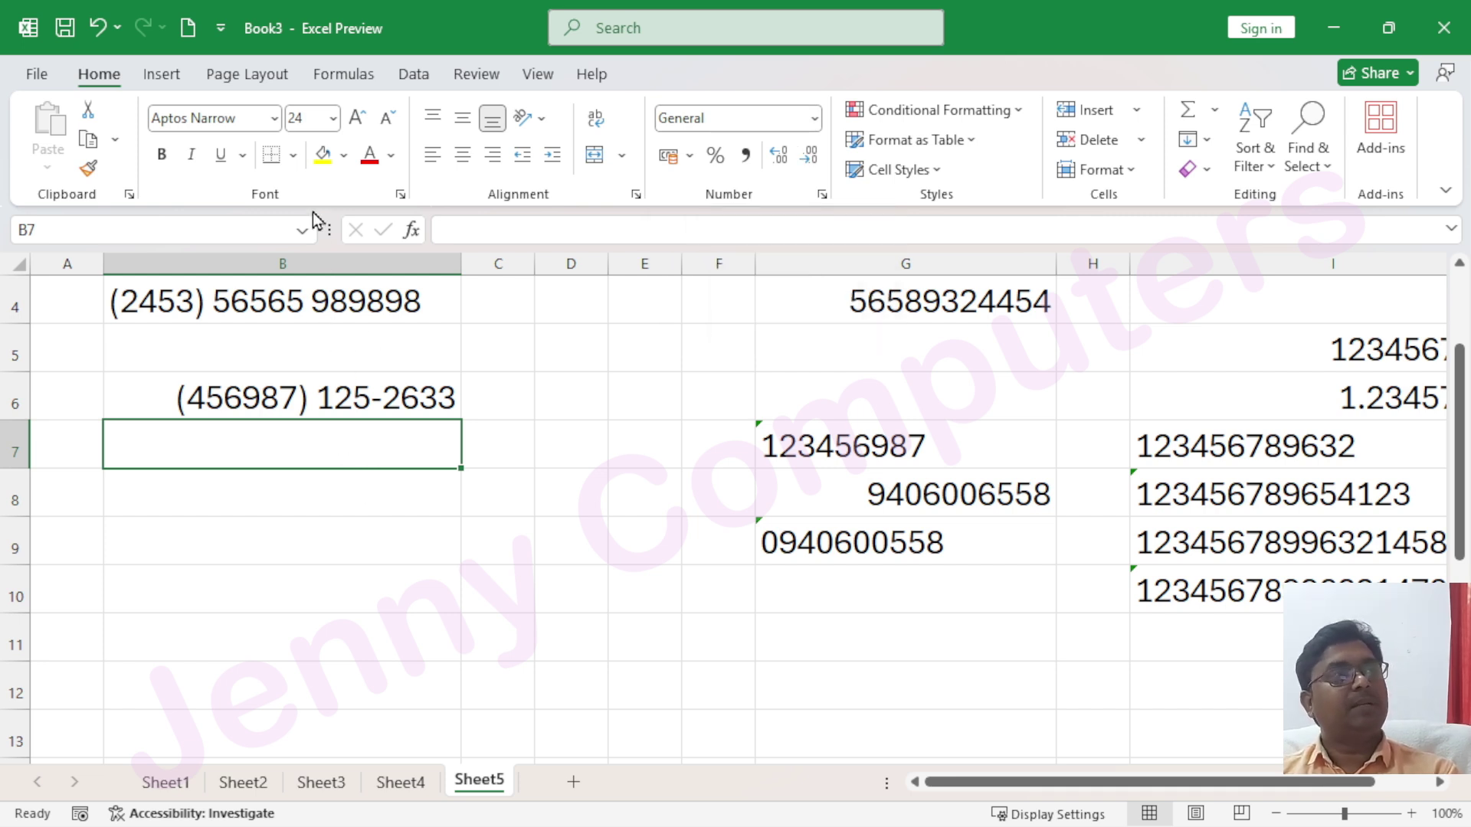
Look over the Number category in Format Cells and close it without changes
{"action": "left_click", "coordinate": [815, 118]}
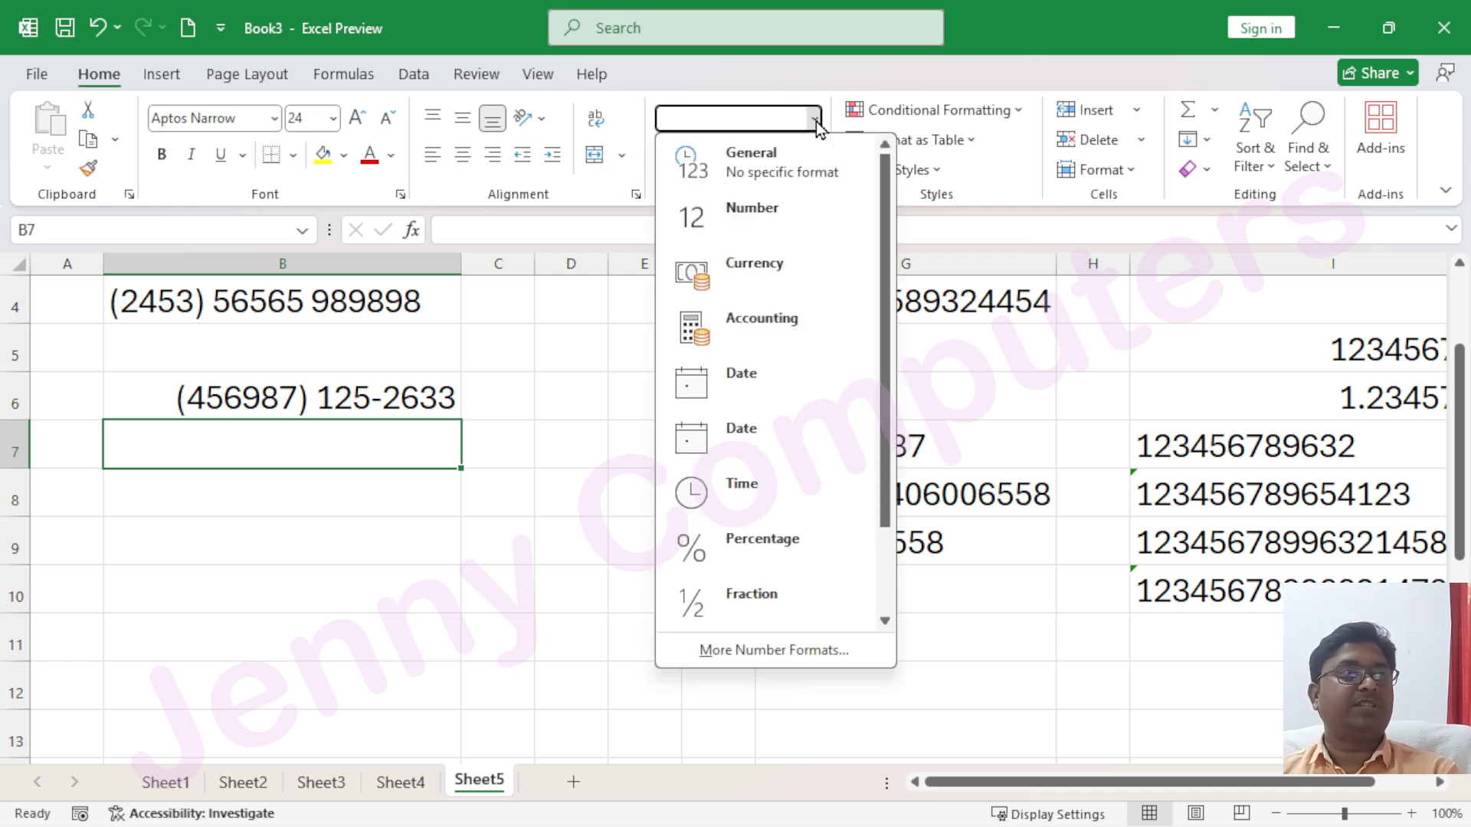
{"action": "left_click", "coordinate": [788, 650]}
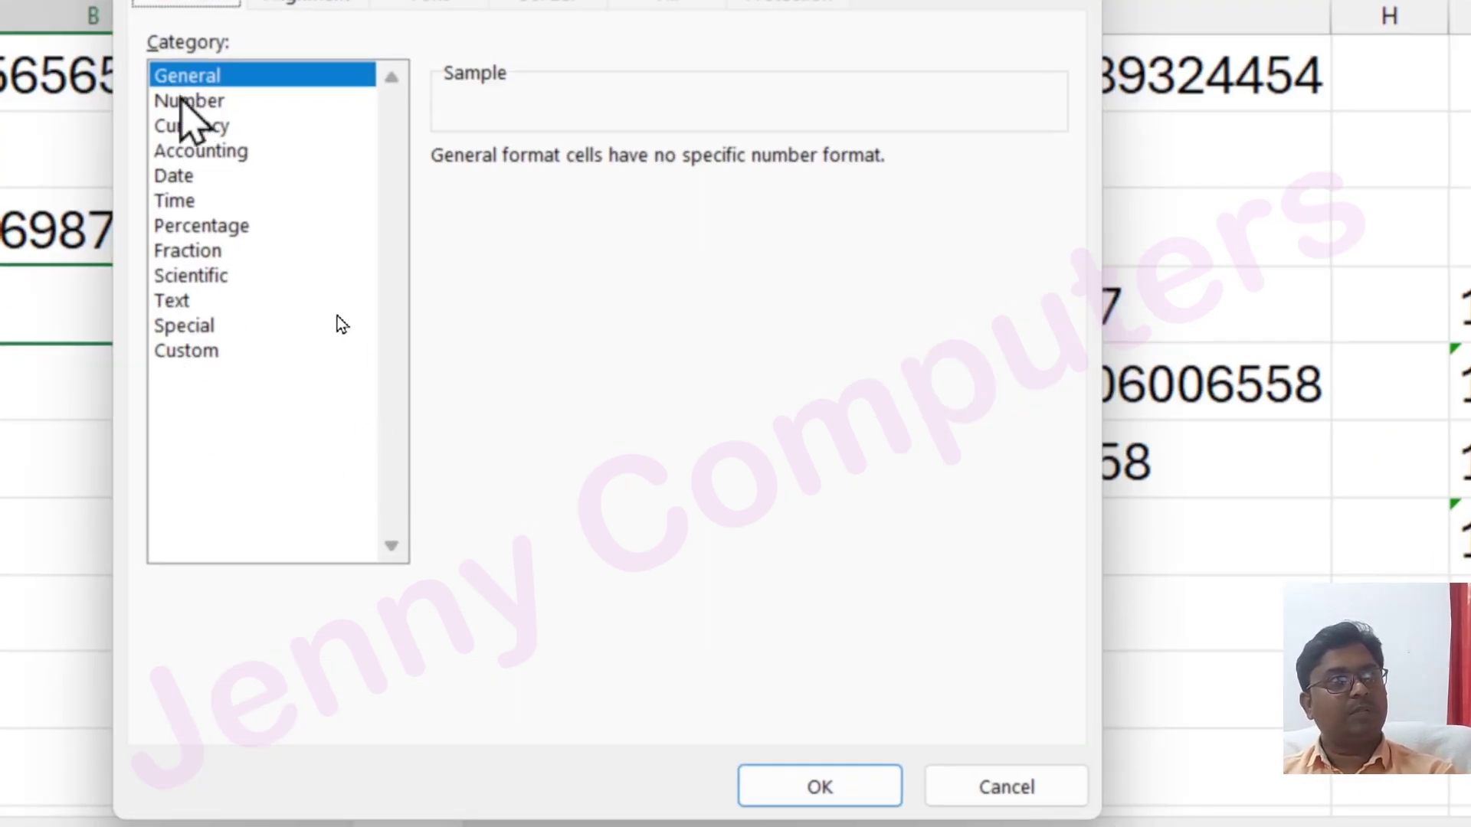
{"action": "left_click", "coordinate": [181, 106]}
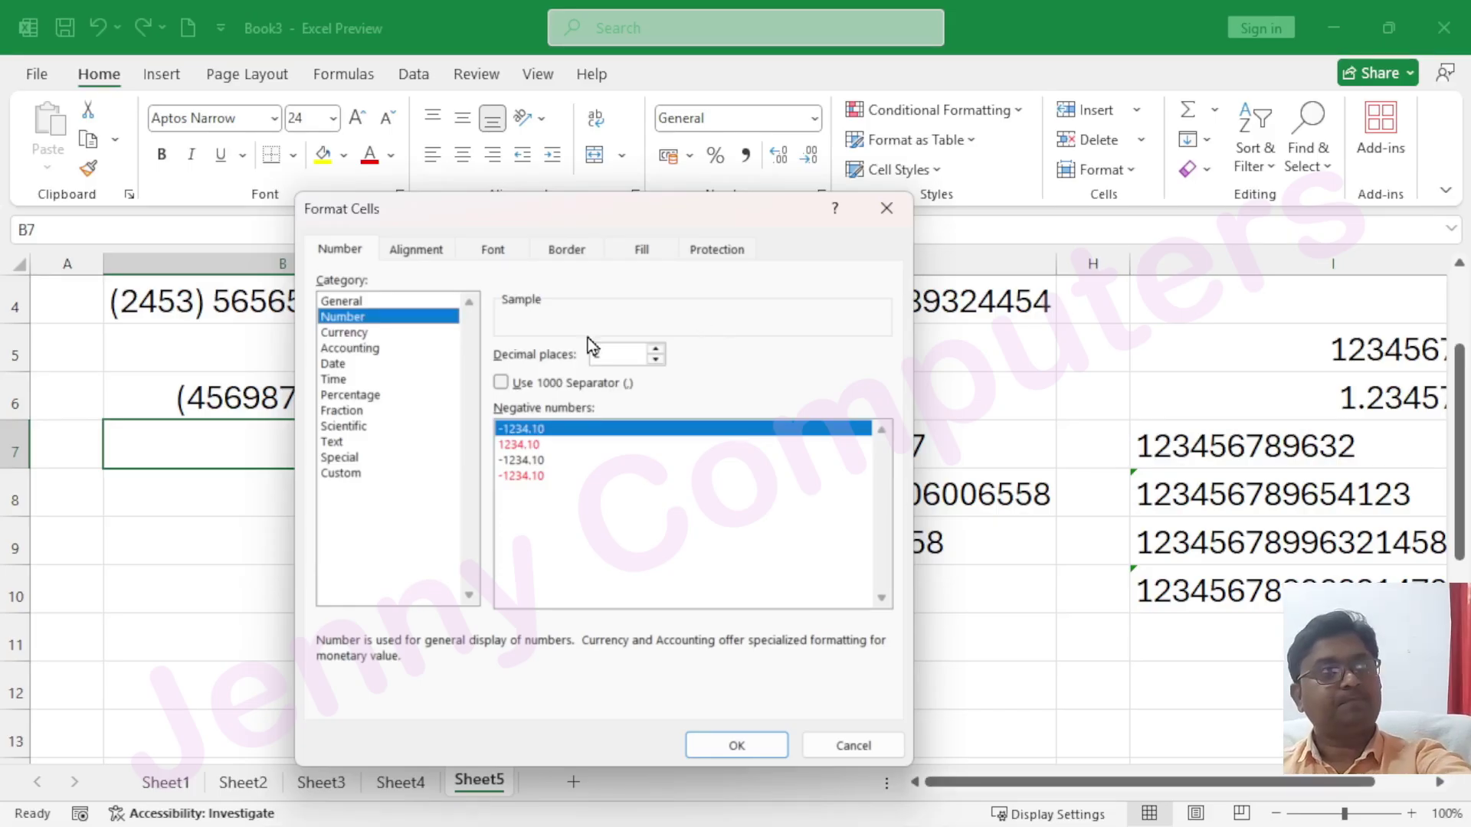
{"action": "left_click", "coordinate": [878, 214]}
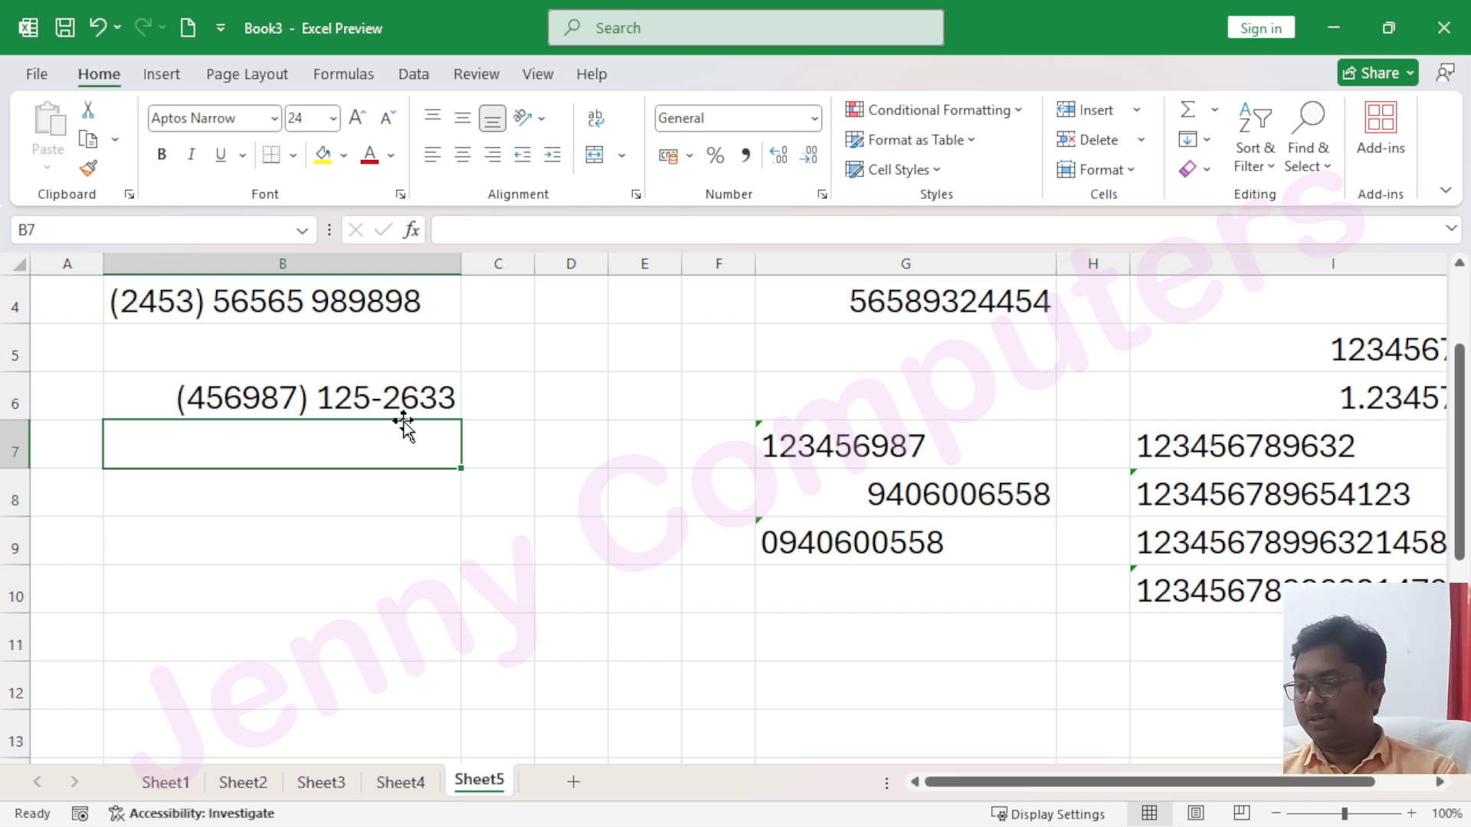
Enter the plain number 555 in B7 and reselect it
{"action": "type", "text": "555"}
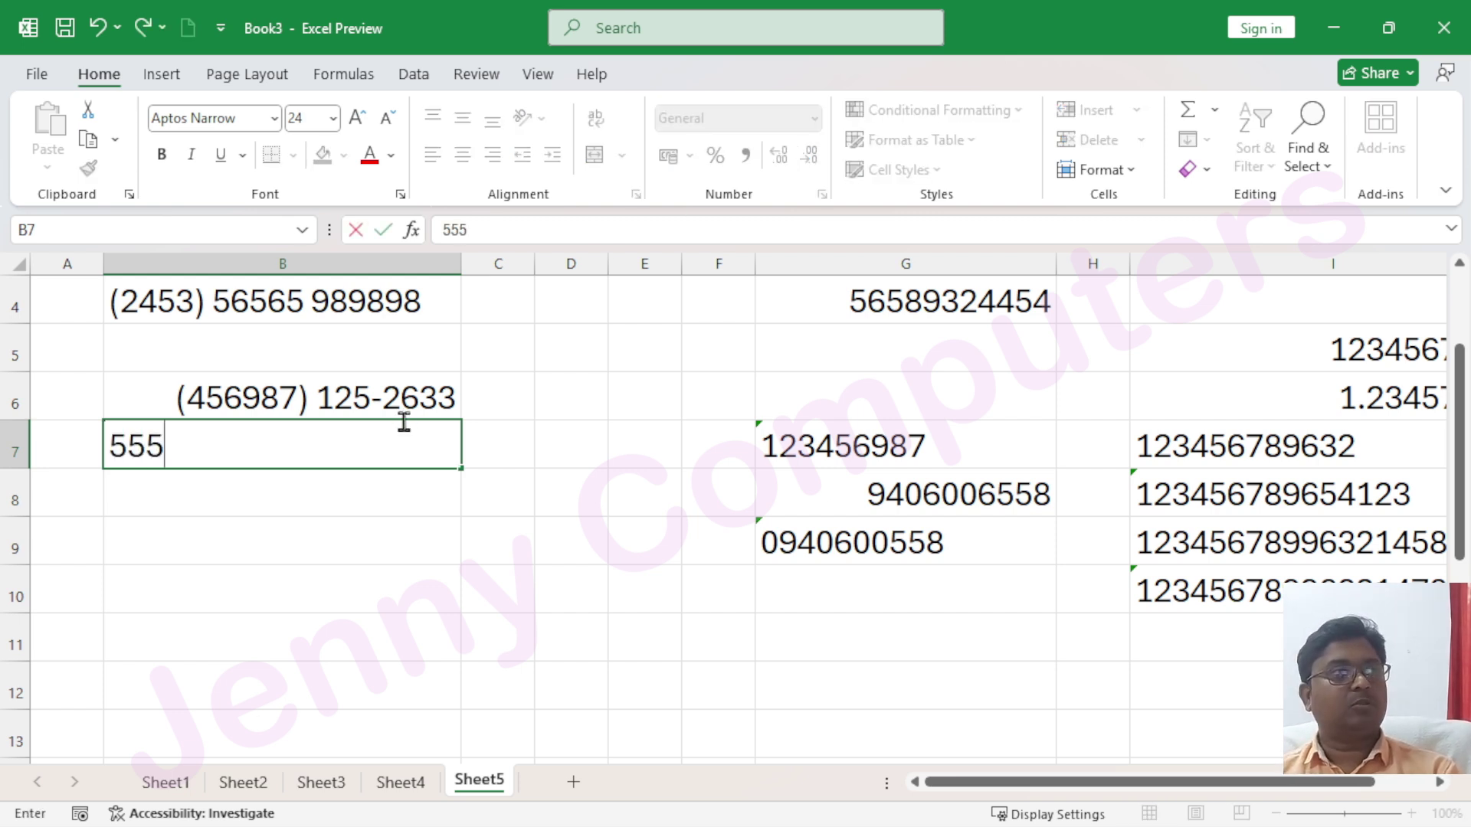
{"action": "key", "text": "Return"}
{"action": "left_click", "coordinate": [368, 442]}
Give B7 the custom format code 0000 so 555 displays as 0555
{"action": "left_click", "coordinate": [812, 119]}
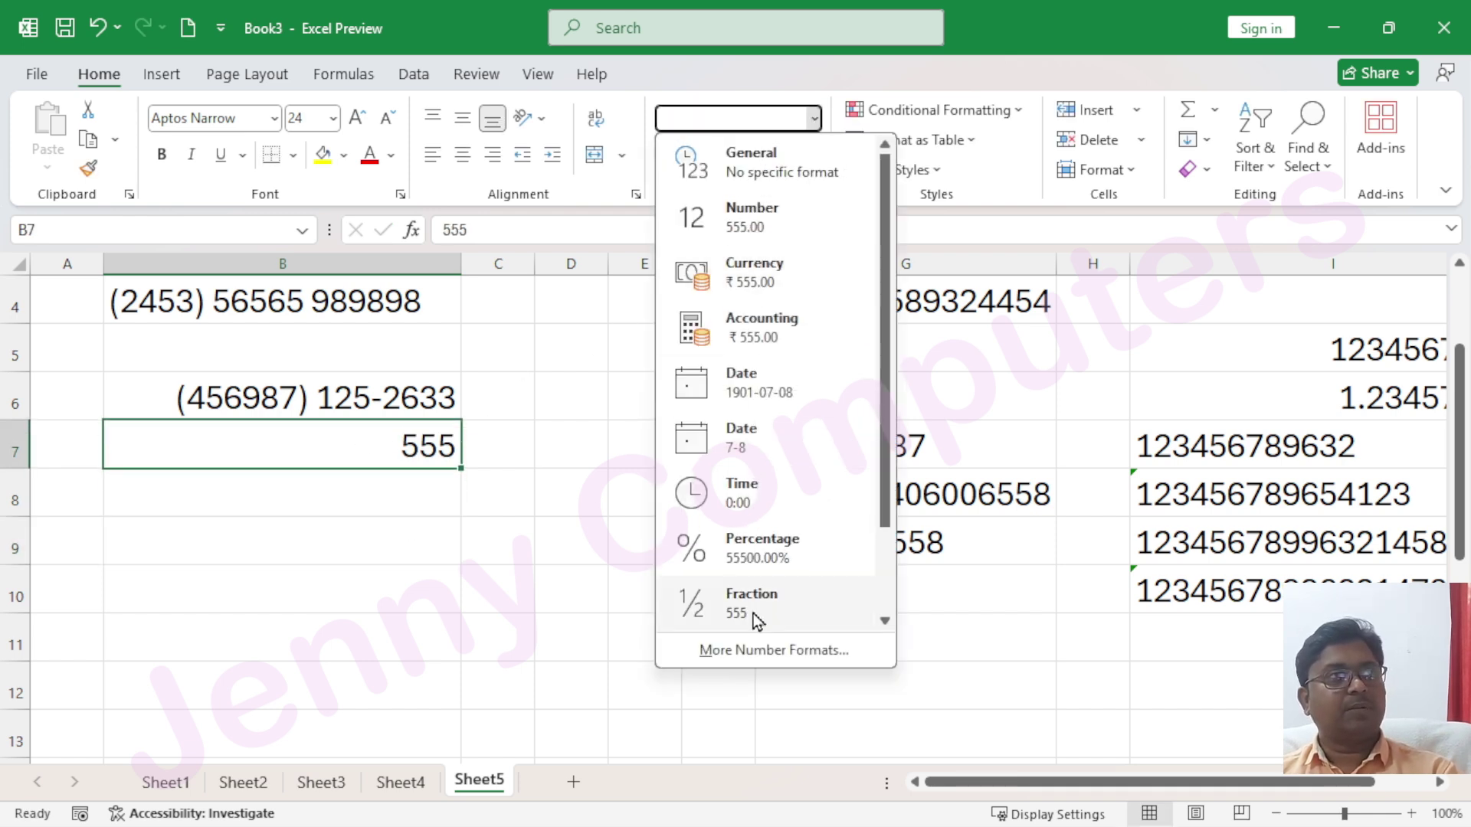
{"action": "left_click", "coordinate": [752, 651]}
{"action": "left_click", "coordinate": [365, 318]}
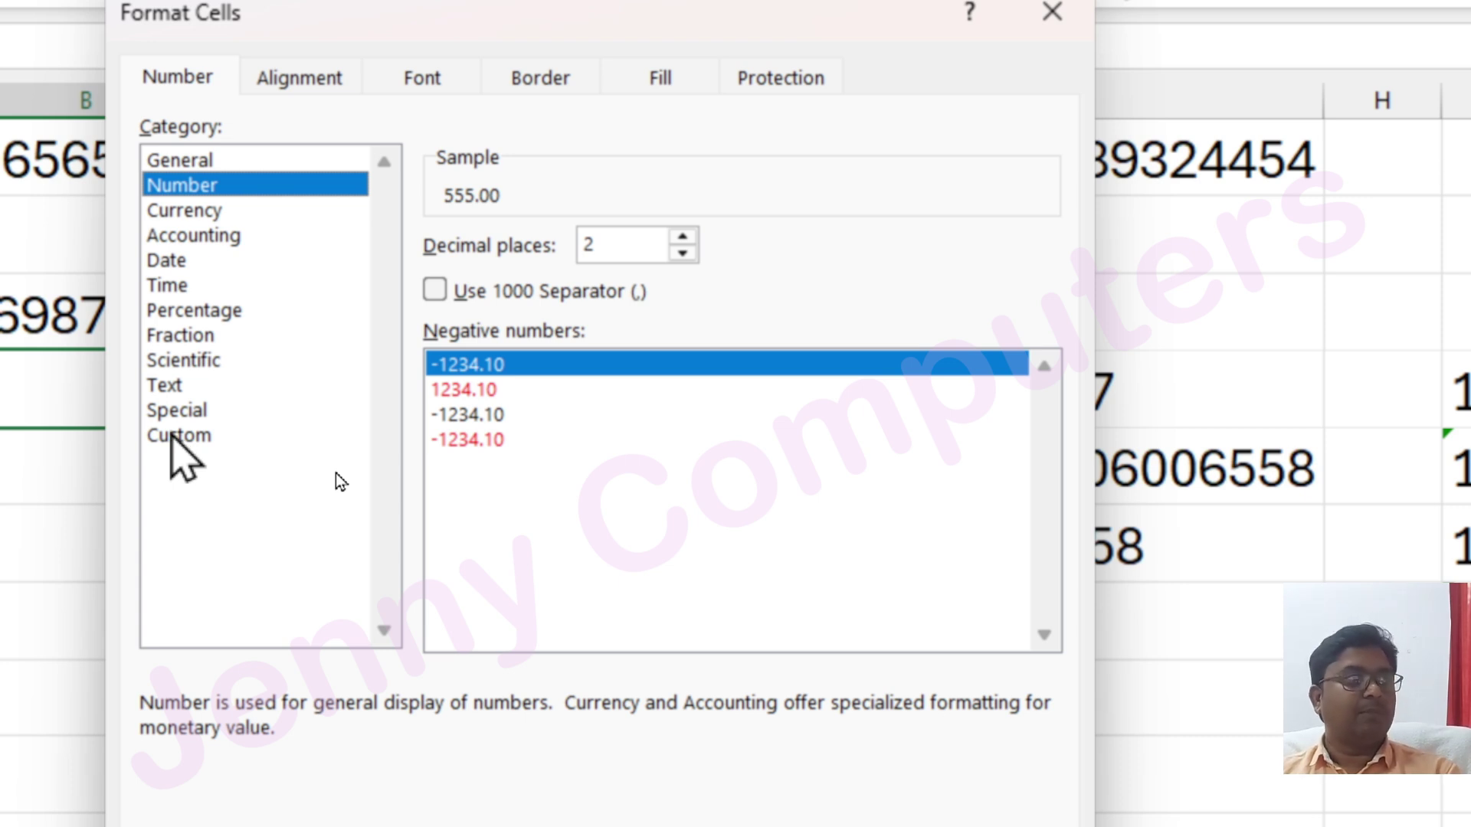
{"action": "left_click", "coordinate": [337, 474]}
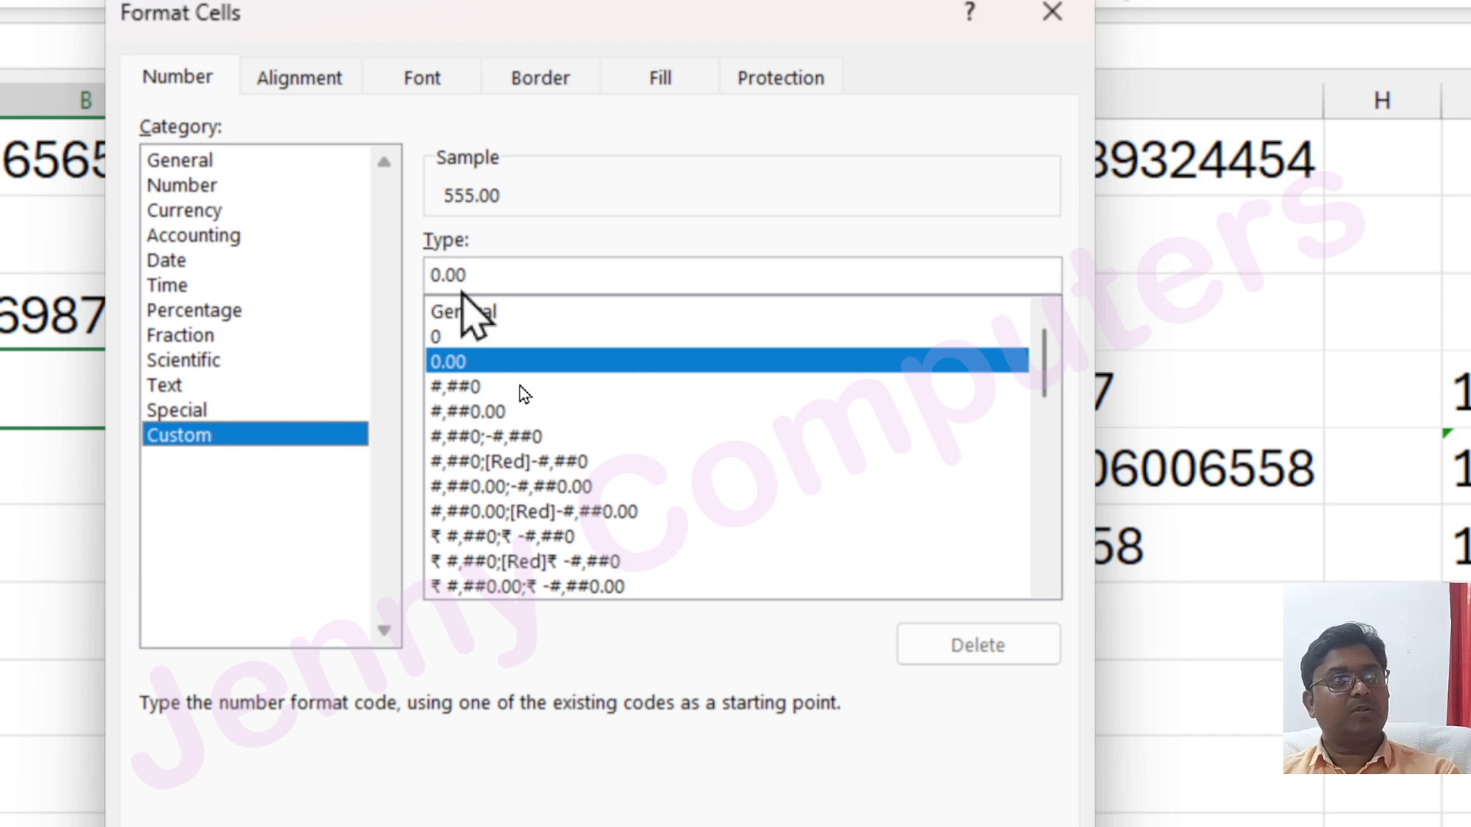
{"action": "left_click", "coordinate": [201, 188]}
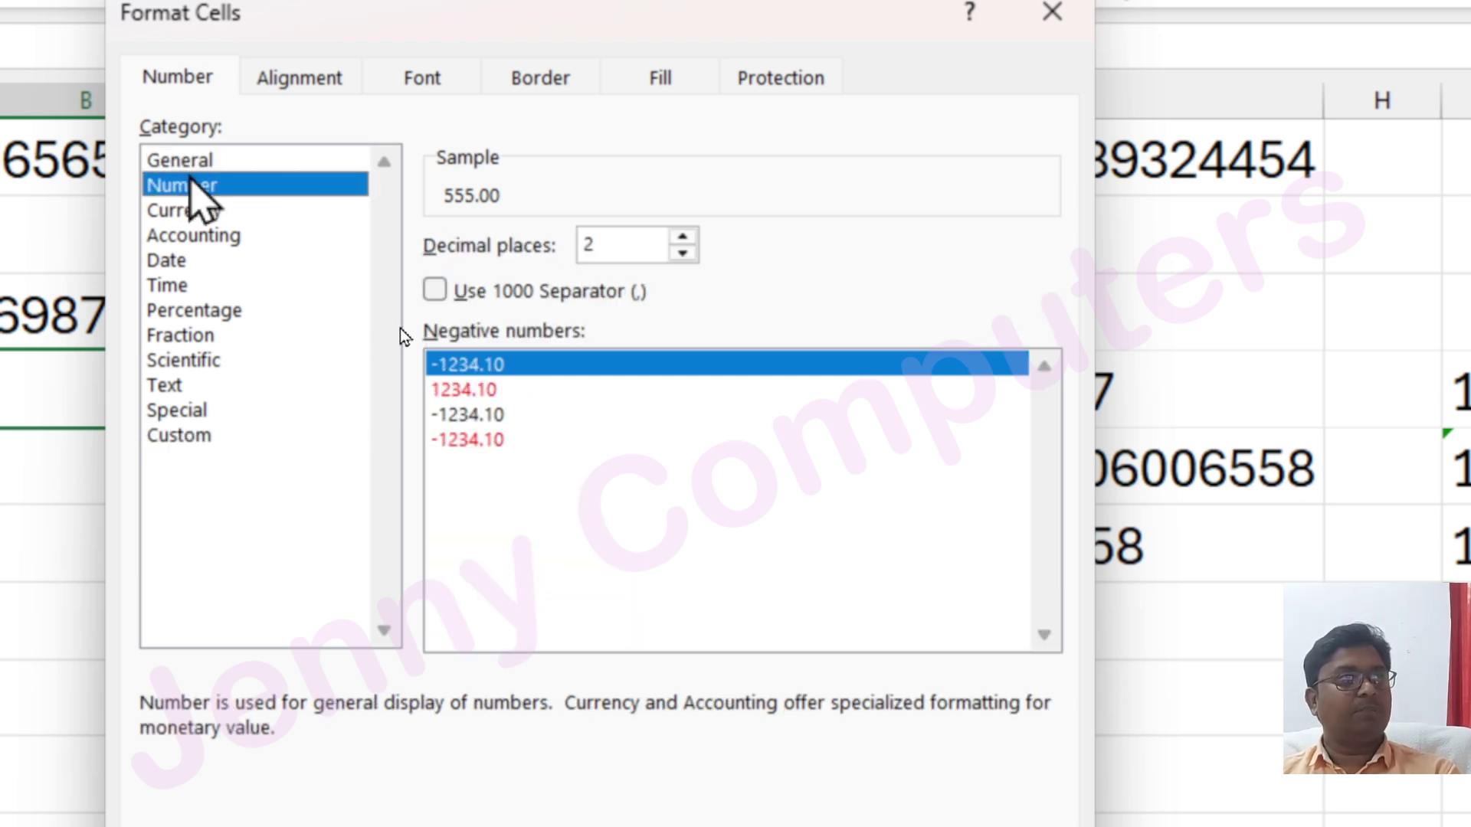
{"action": "left_click", "coordinate": [682, 253]}
{"action": "left_click", "coordinate": [682, 254]}
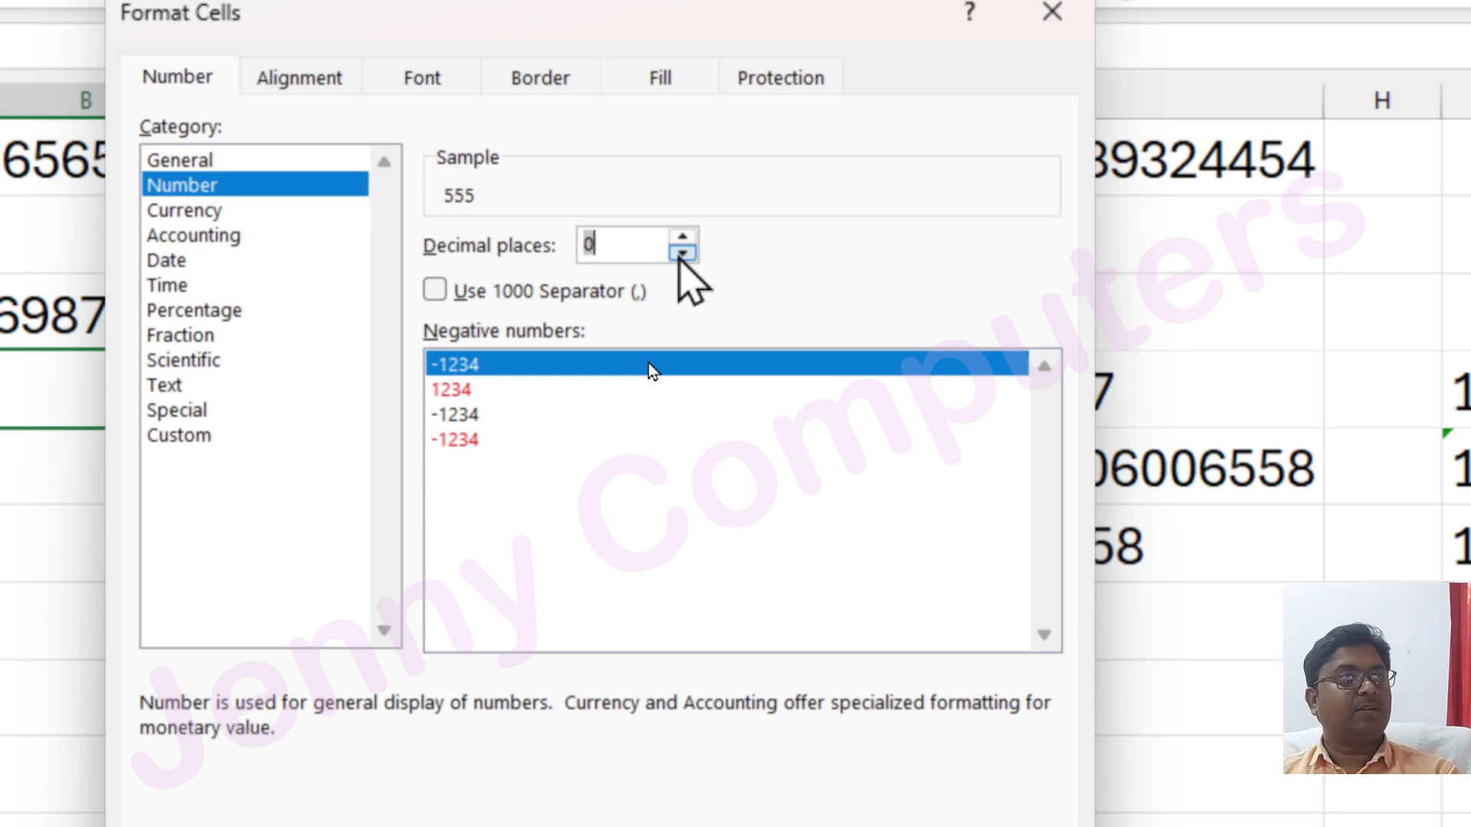
{"action": "left_click", "coordinate": [178, 435]}
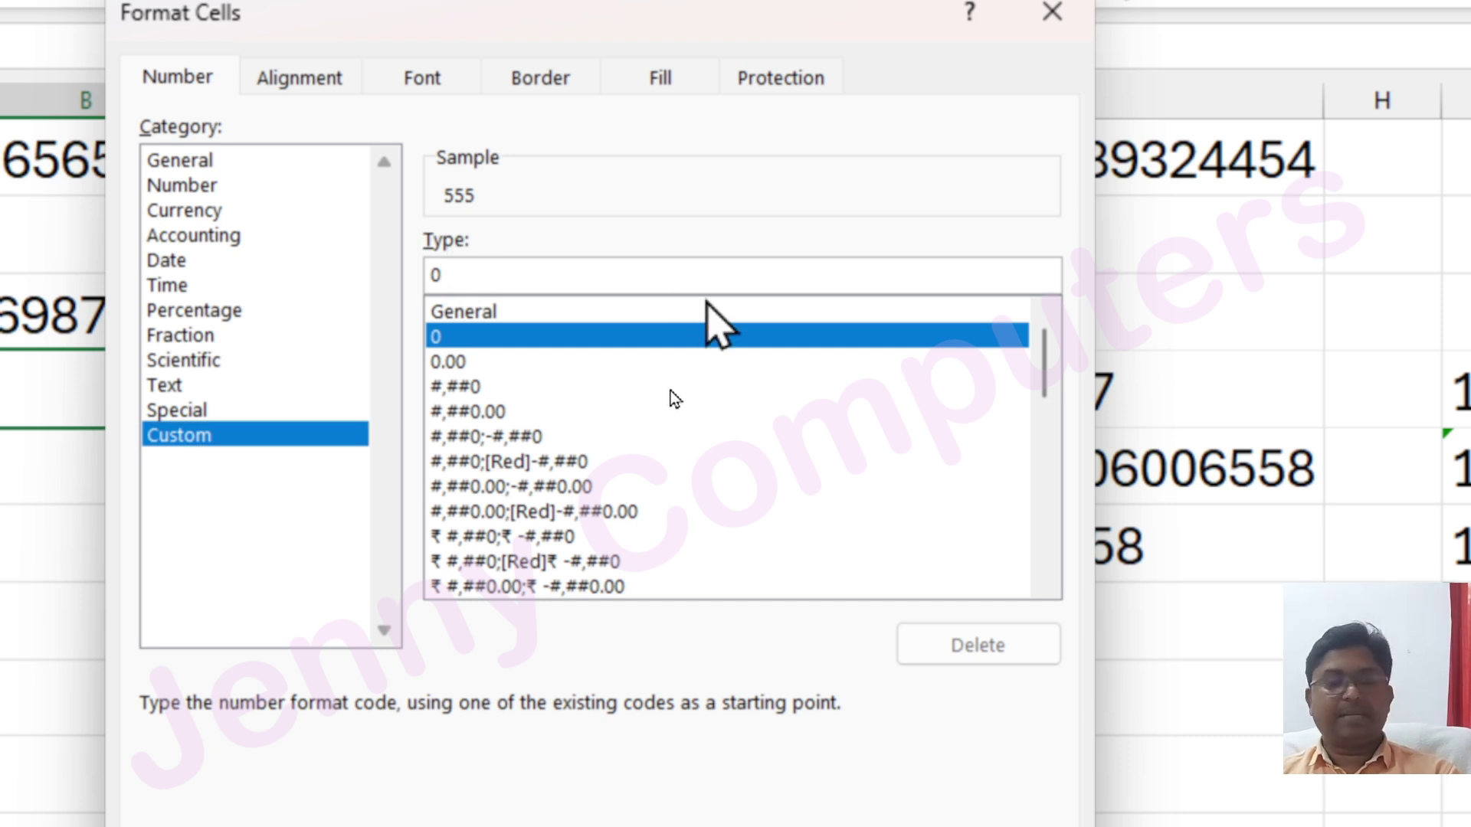
{"action": "type", "text": "000"}
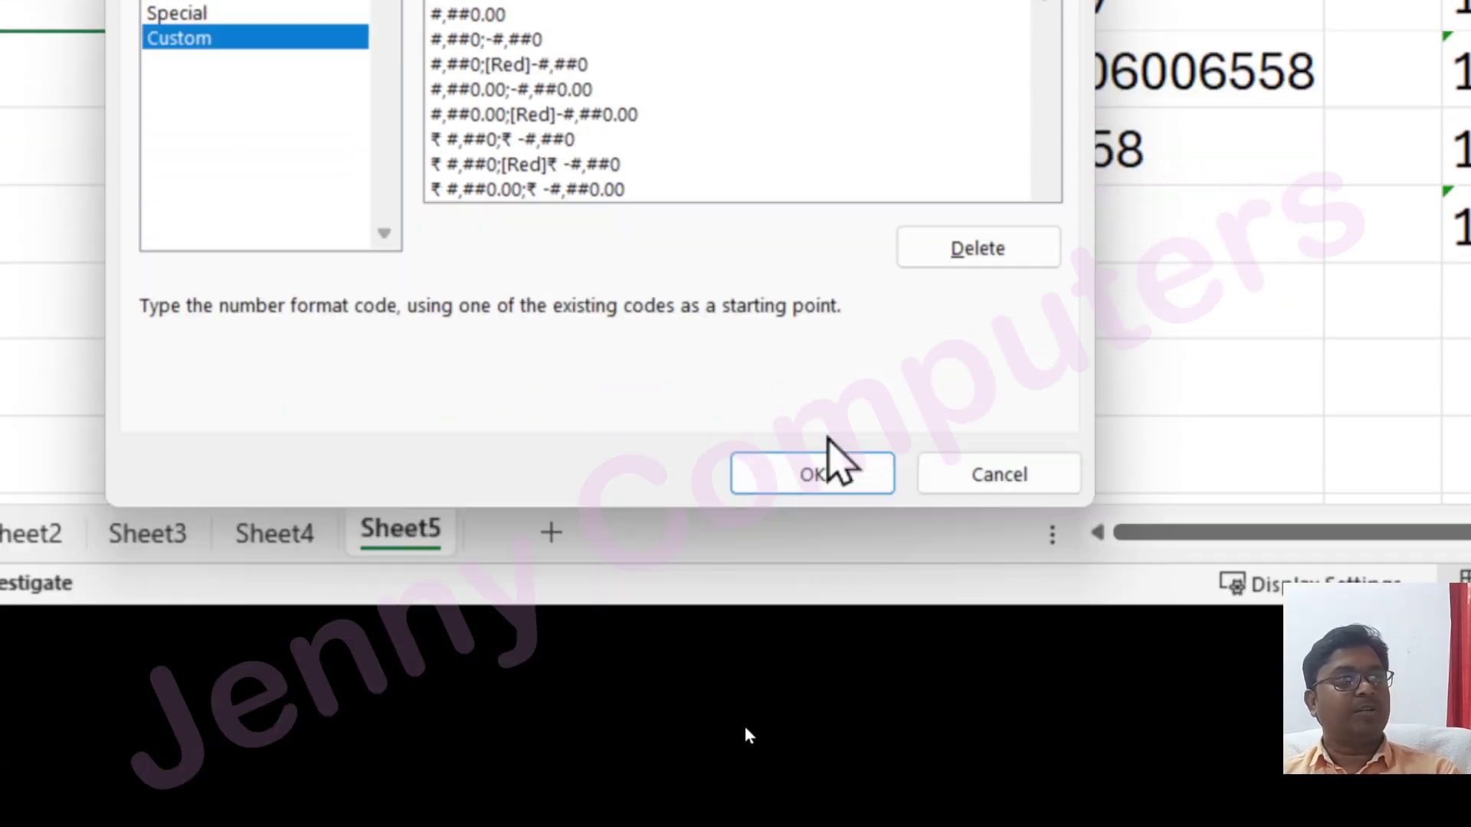
{"action": "left_click", "coordinate": [841, 676]}
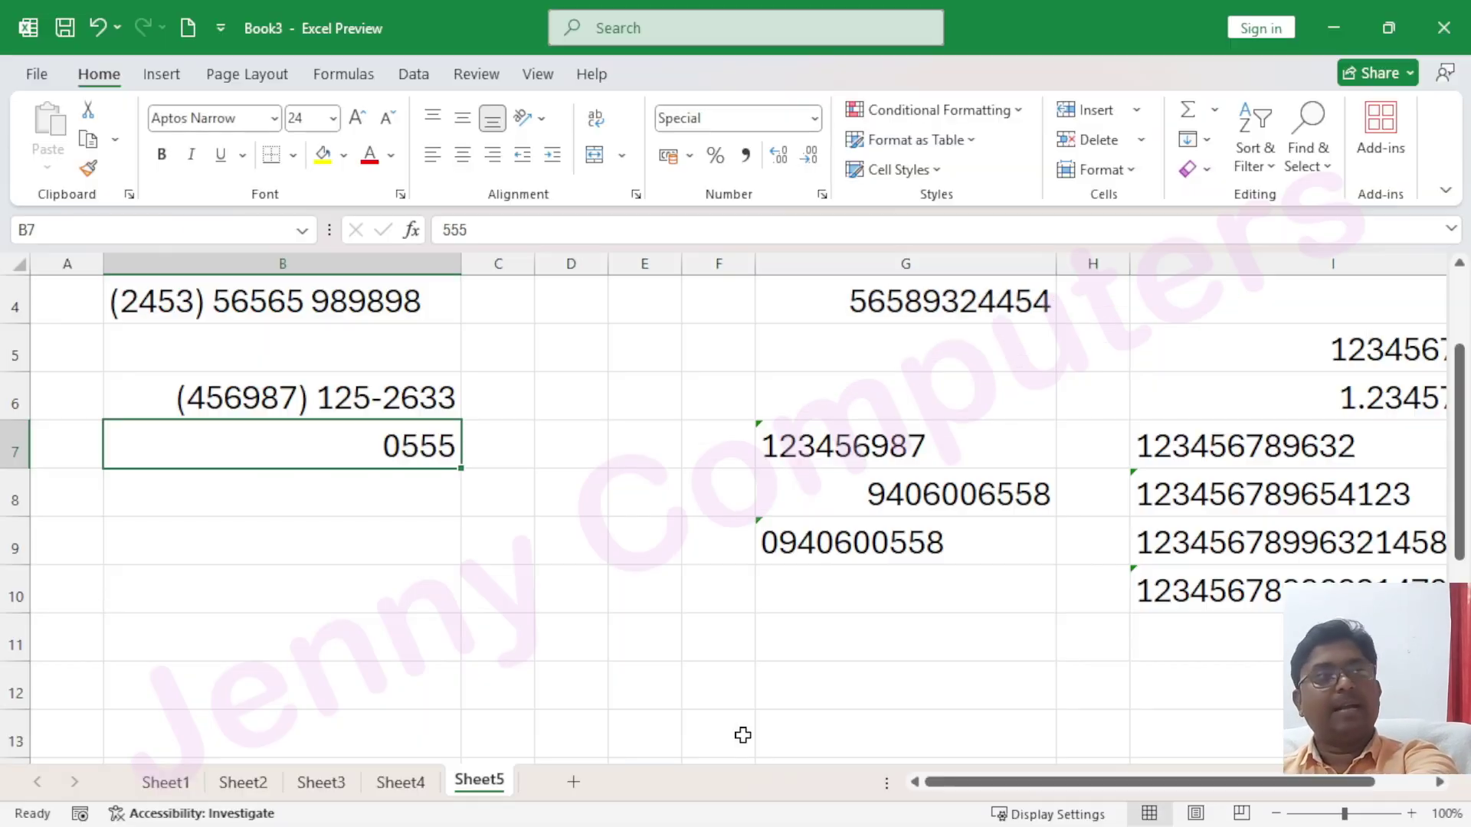
{"action": "left_click", "coordinate": [347, 497]}
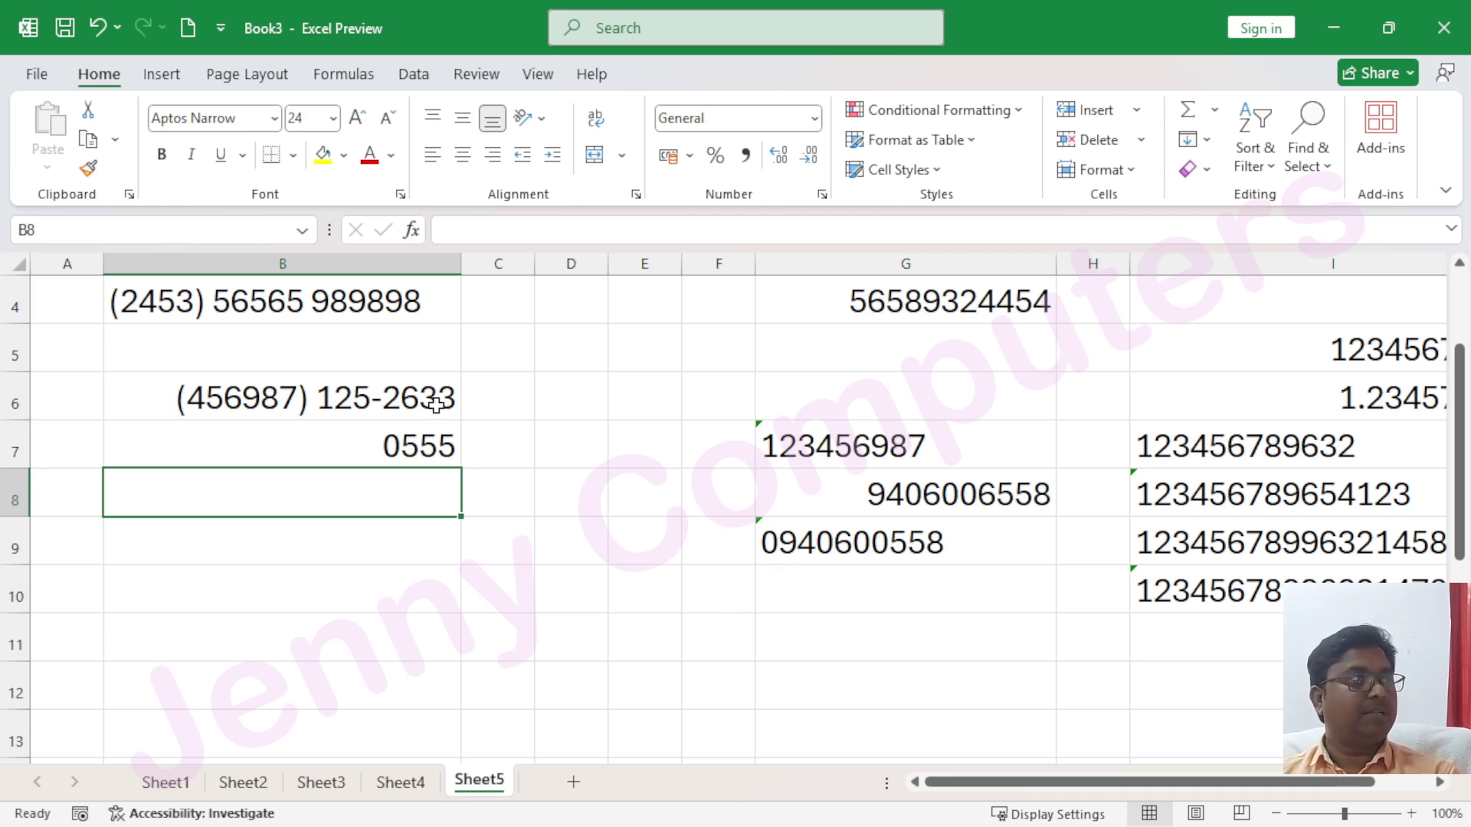
{"action": "left_click", "coordinate": [813, 119]}
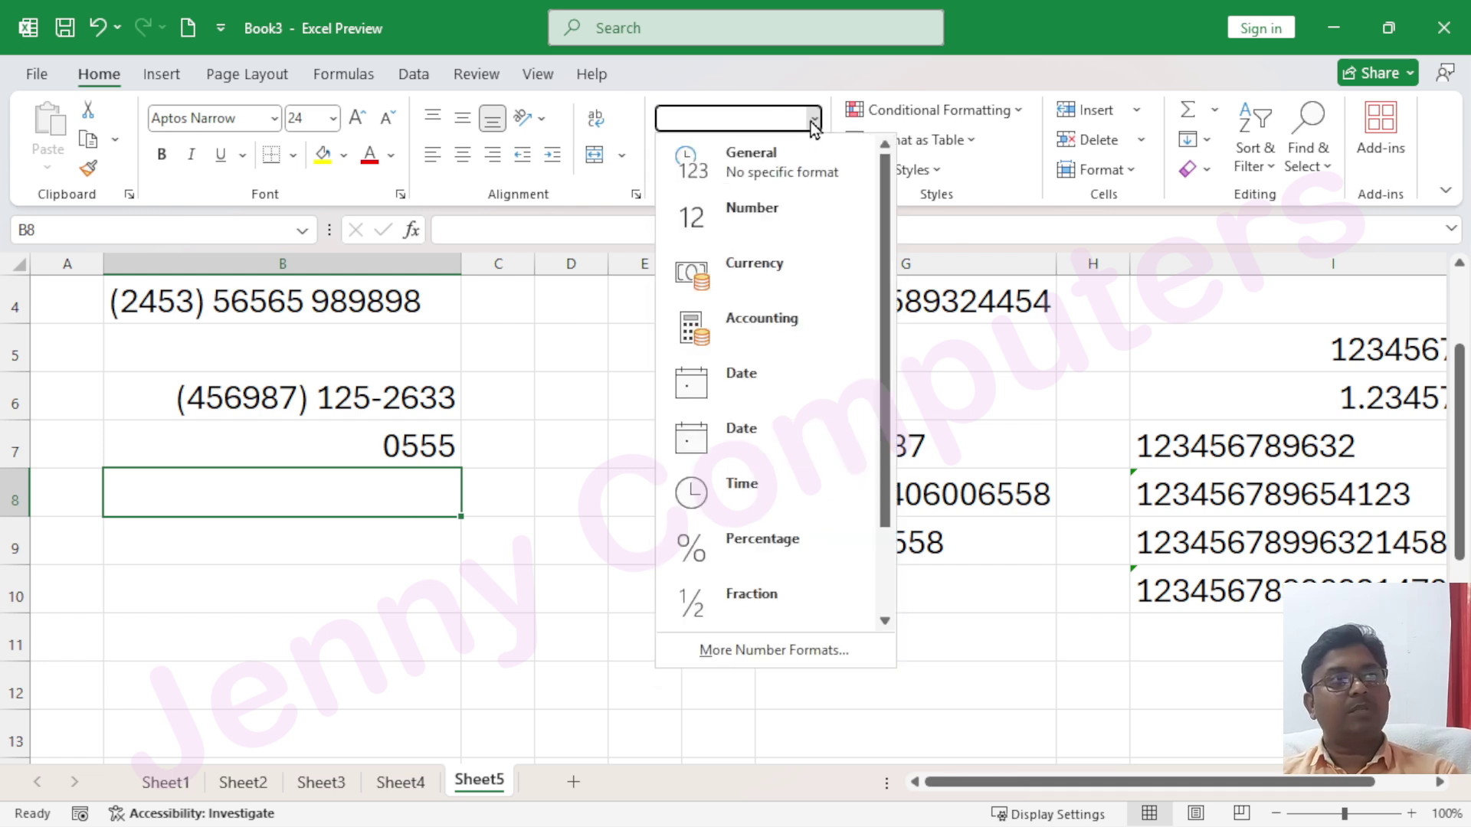
{"action": "left_click", "coordinate": [755, 651]}
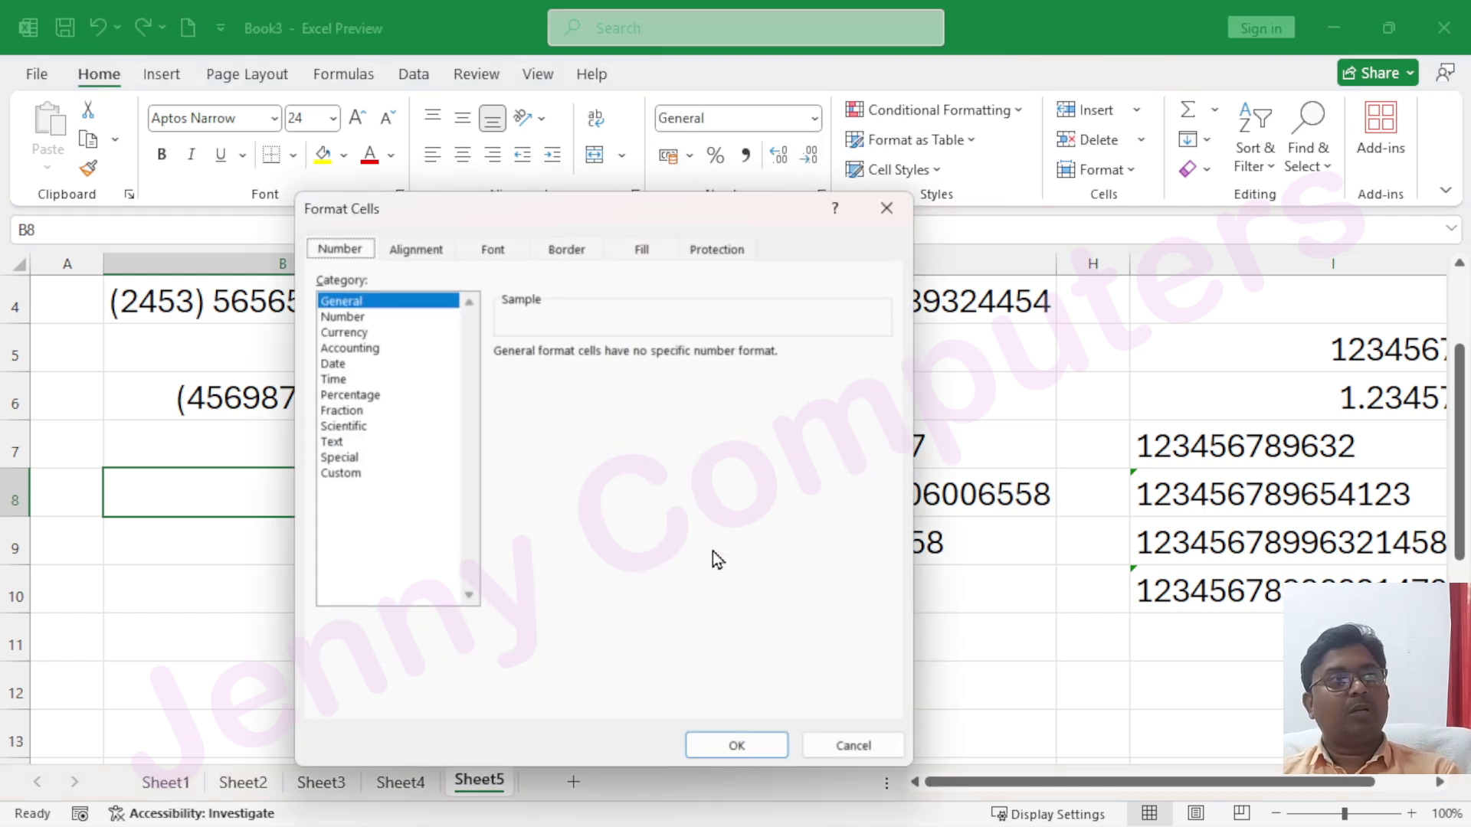
{"action": "left_click", "coordinate": [345, 473]}
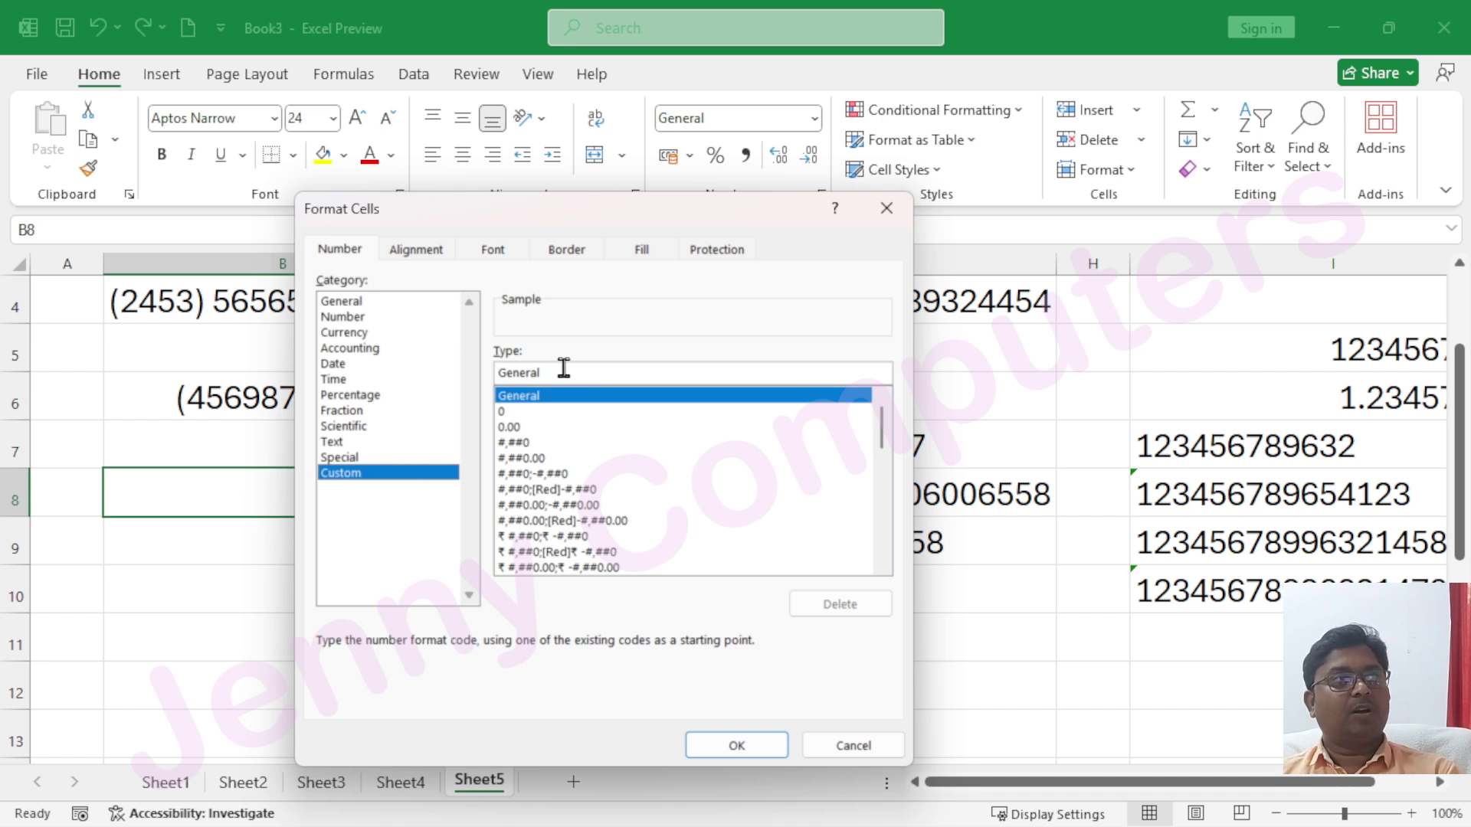
{"action": "left_click_drag", "start_coordinate": [564, 373], "coordinate": [496, 374]}
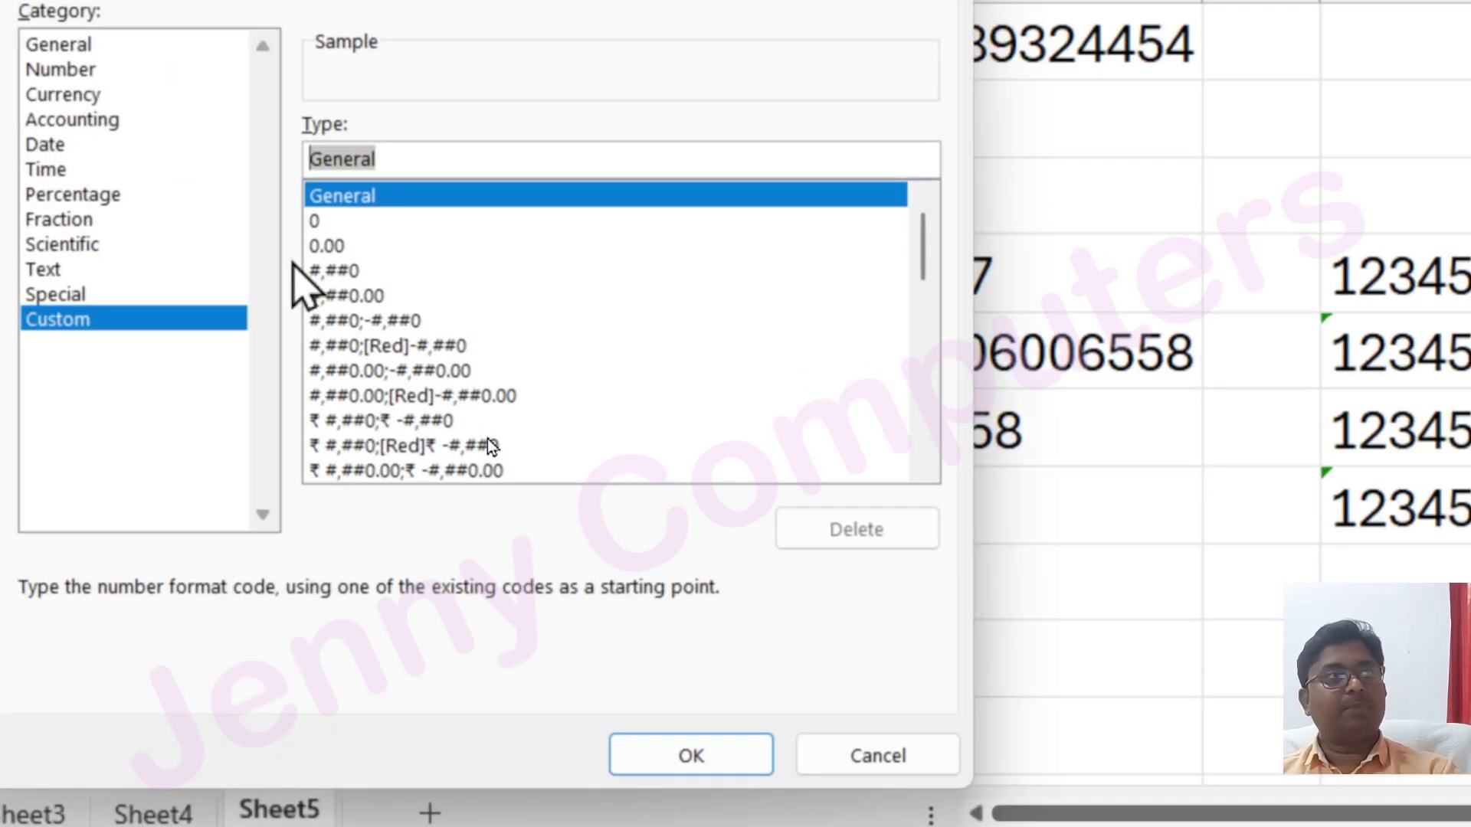
{"action": "type", "text": "0"}
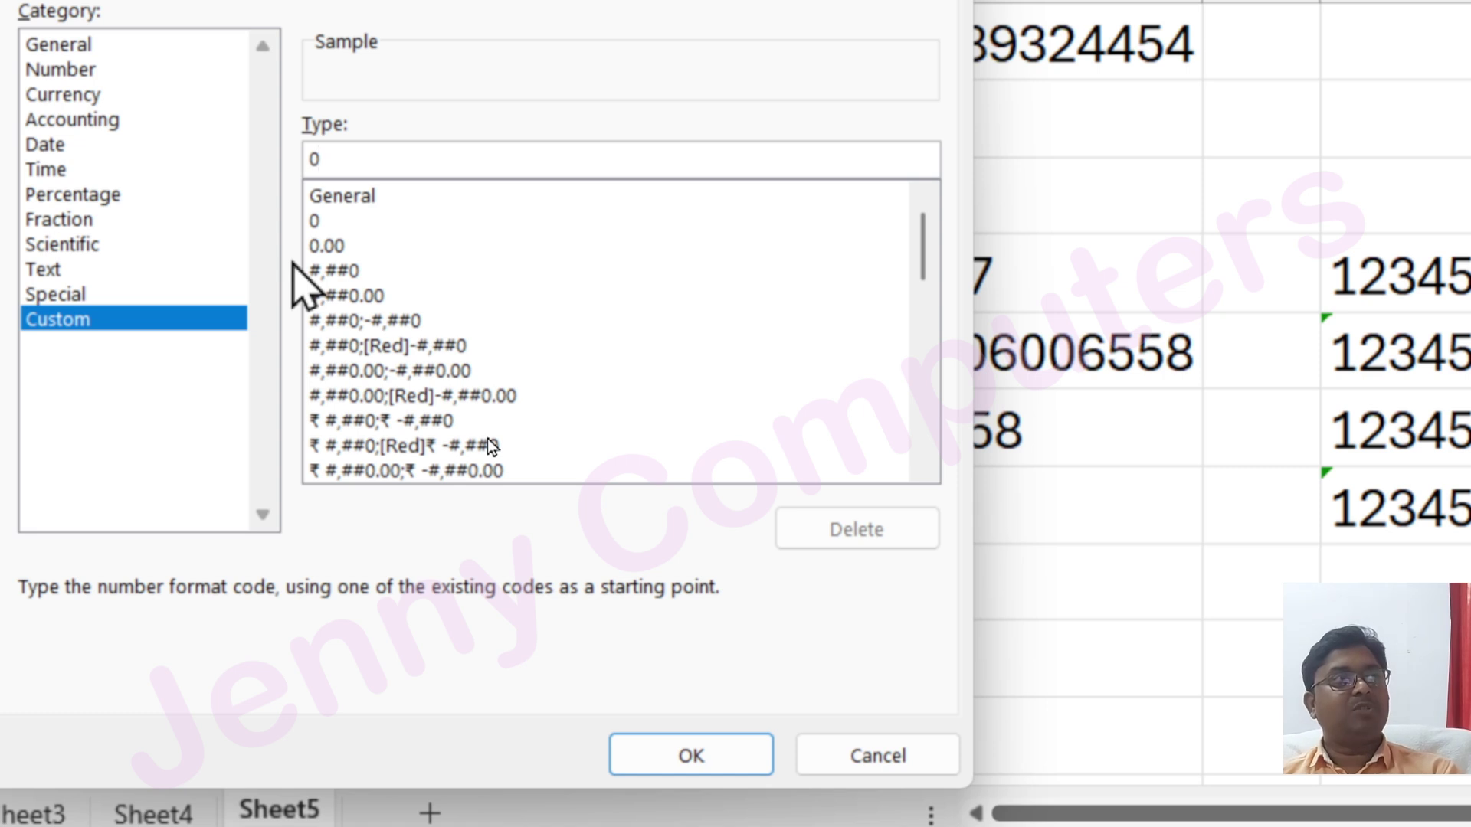
{"action": "type", "text": "0"}
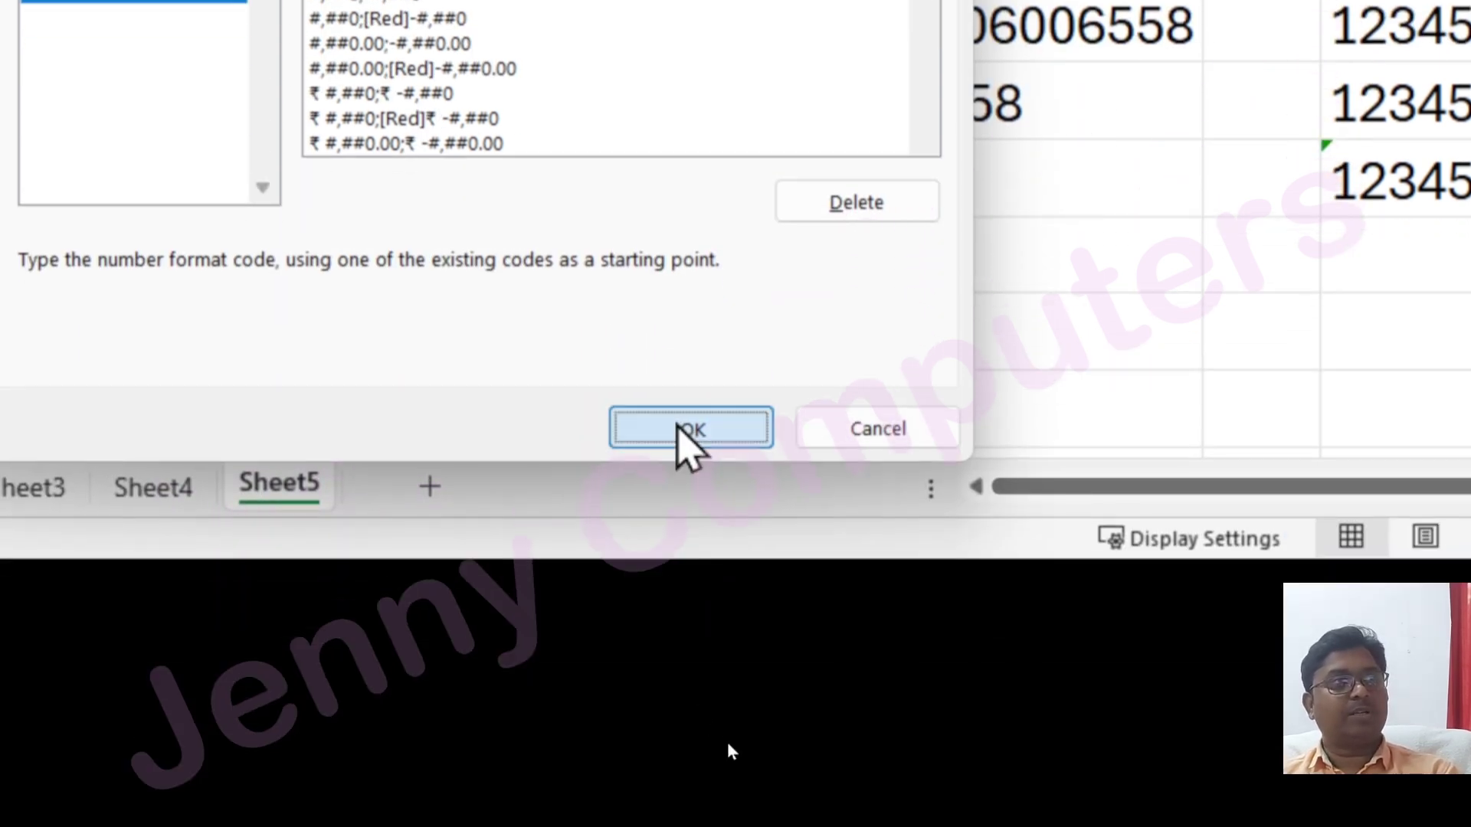
{"action": "left_click", "coordinate": [691, 756]}
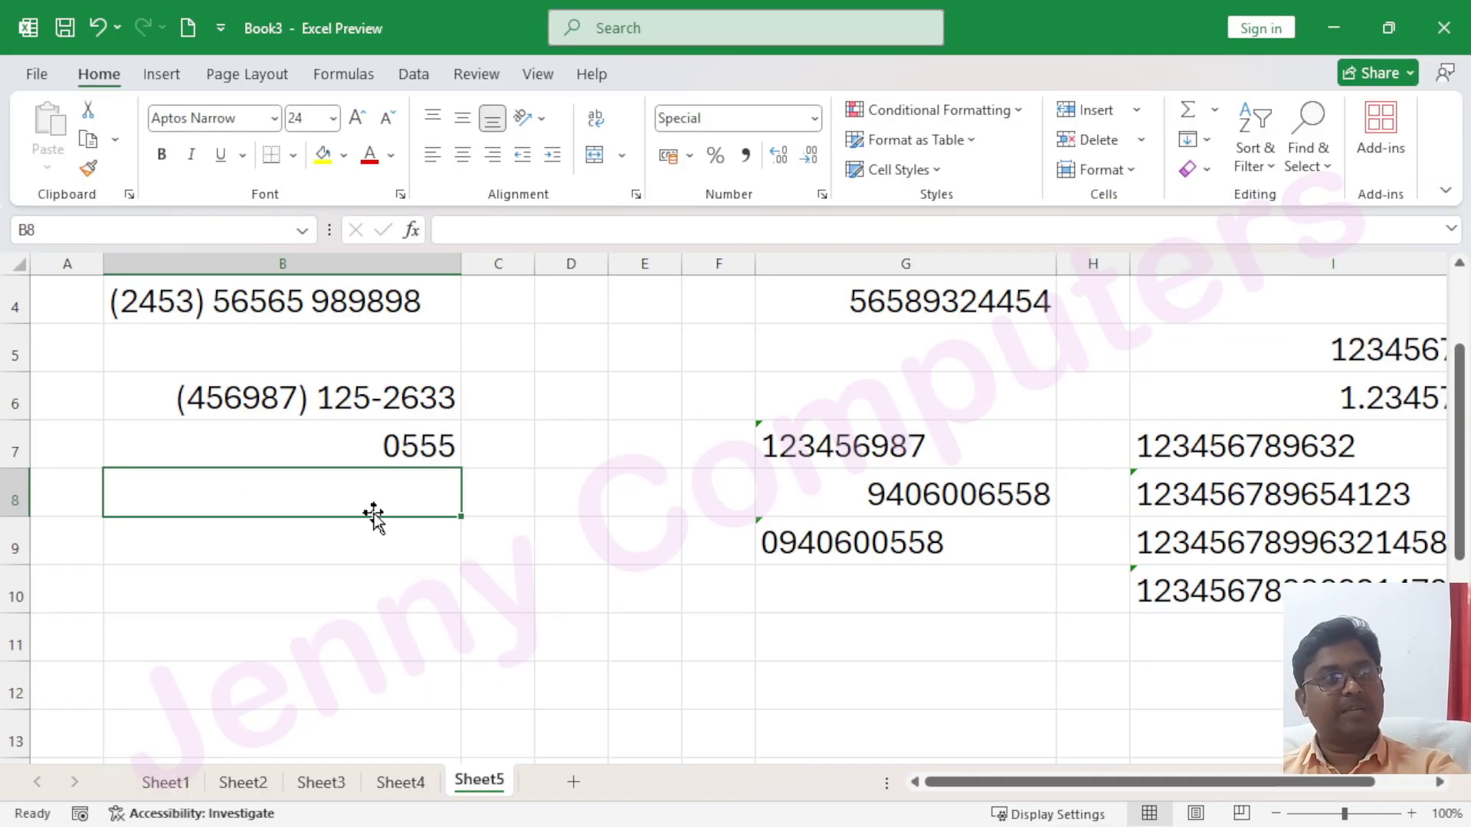
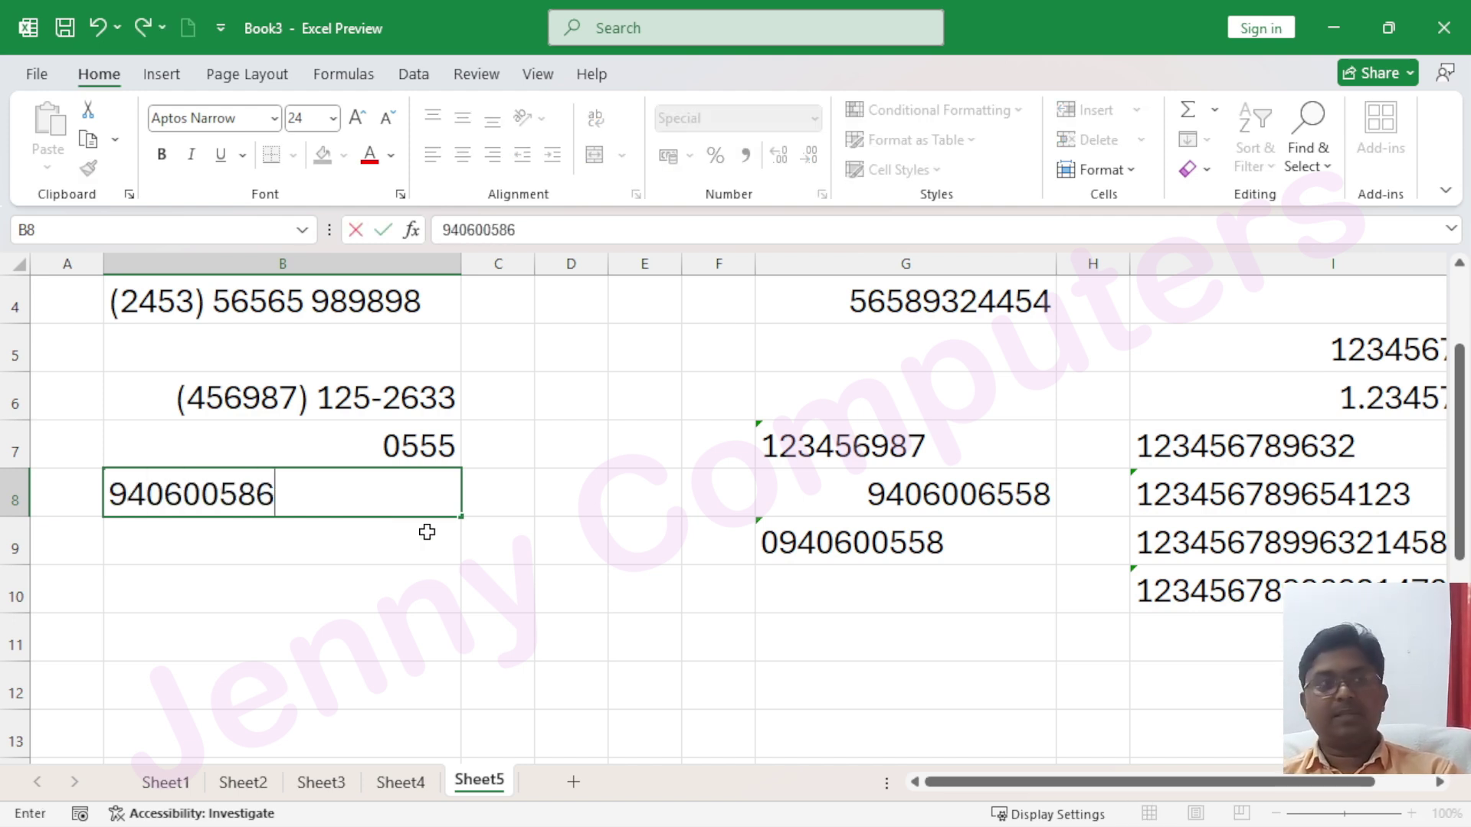
Enter a nine-digit number in B8 and edit it to see leading zeros
{"action": "key", "text": "Return"}
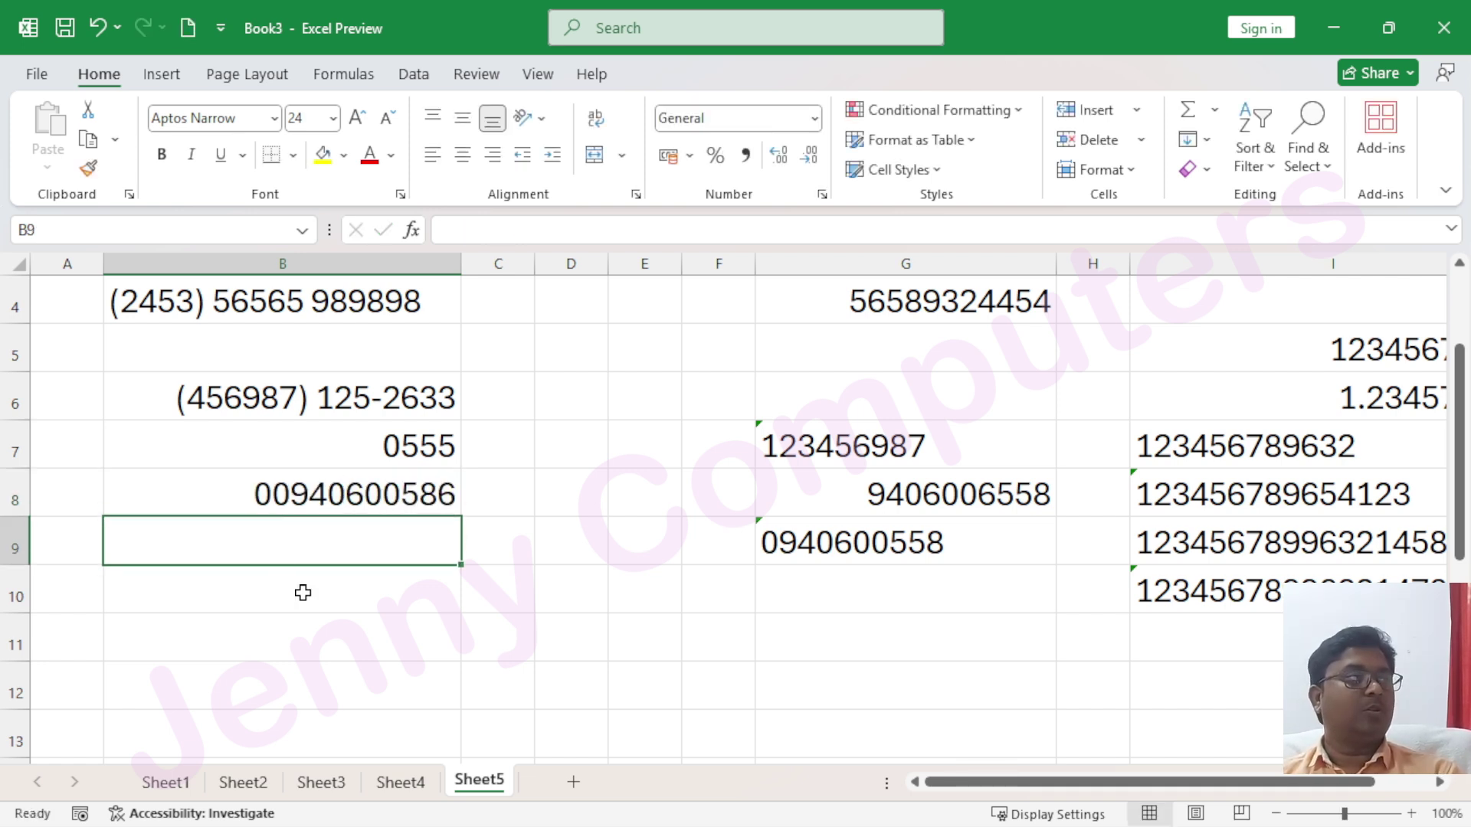
{"action": "double_click", "coordinate": [368, 496]}
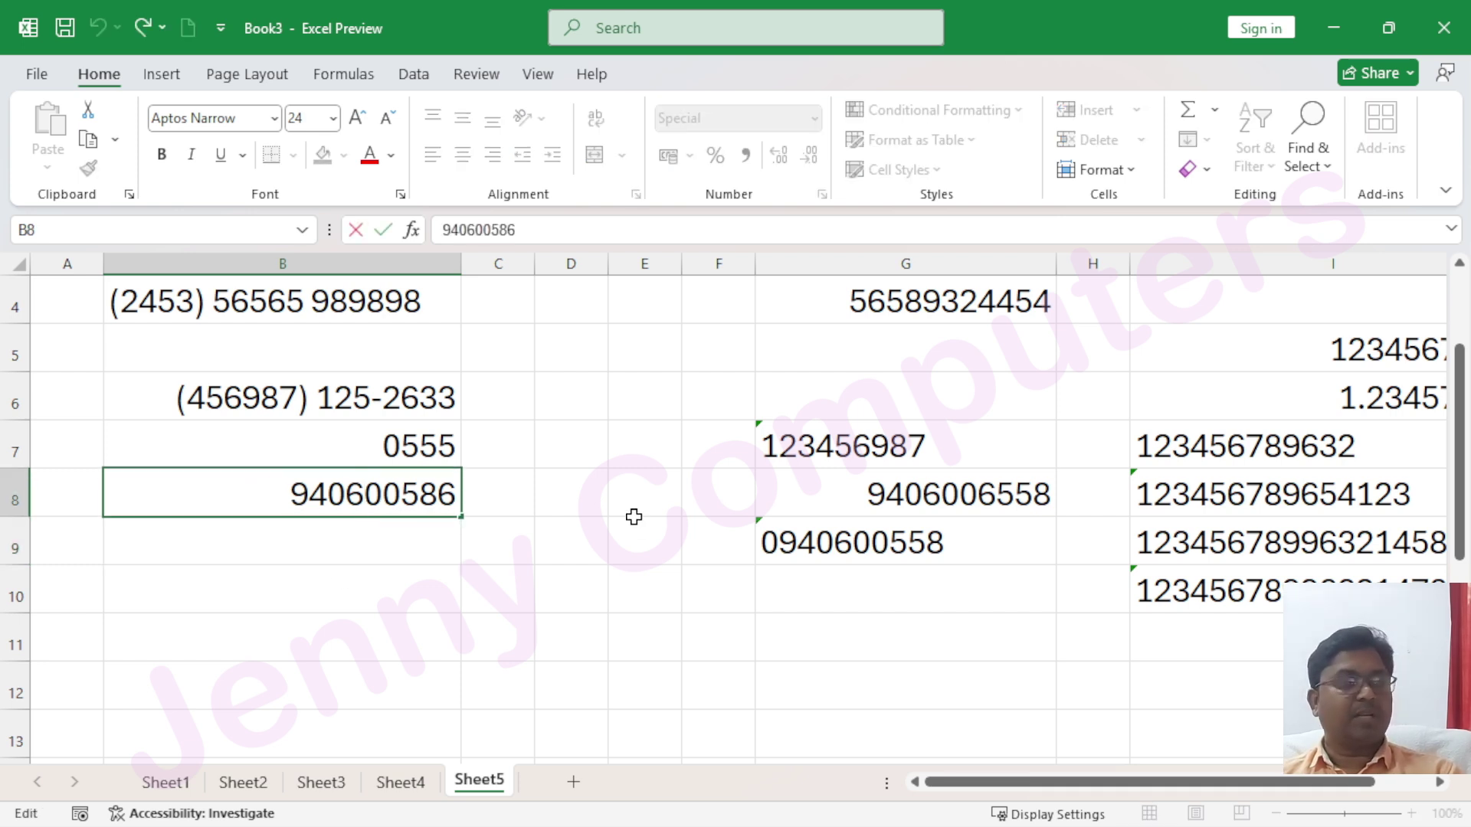
{"action": "type", "text": "6"}
{"action": "key", "text": "Return"}
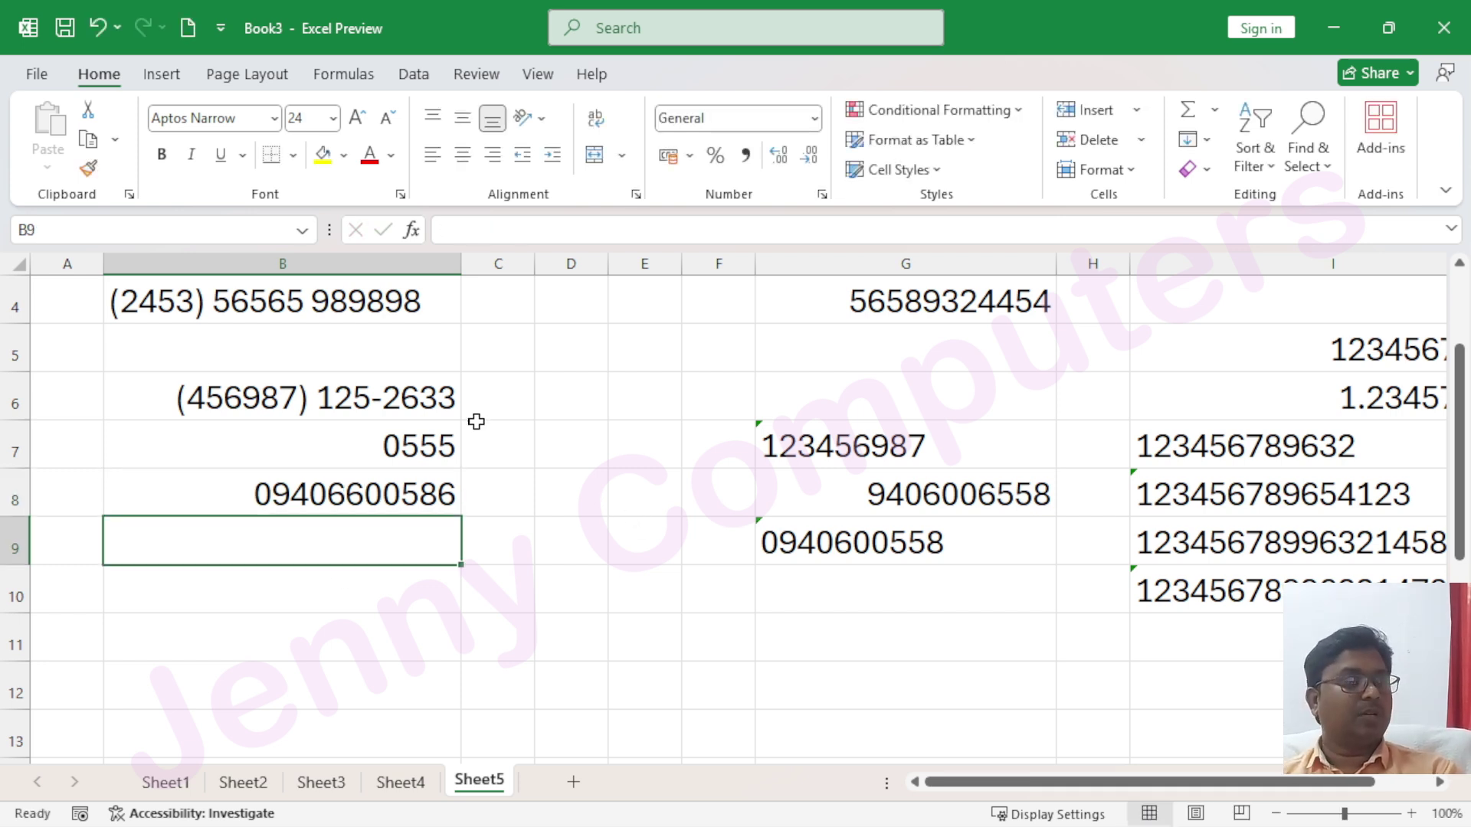
{"action": "left_click", "coordinate": [358, 493]}
{"action": "type", "text": "55"}
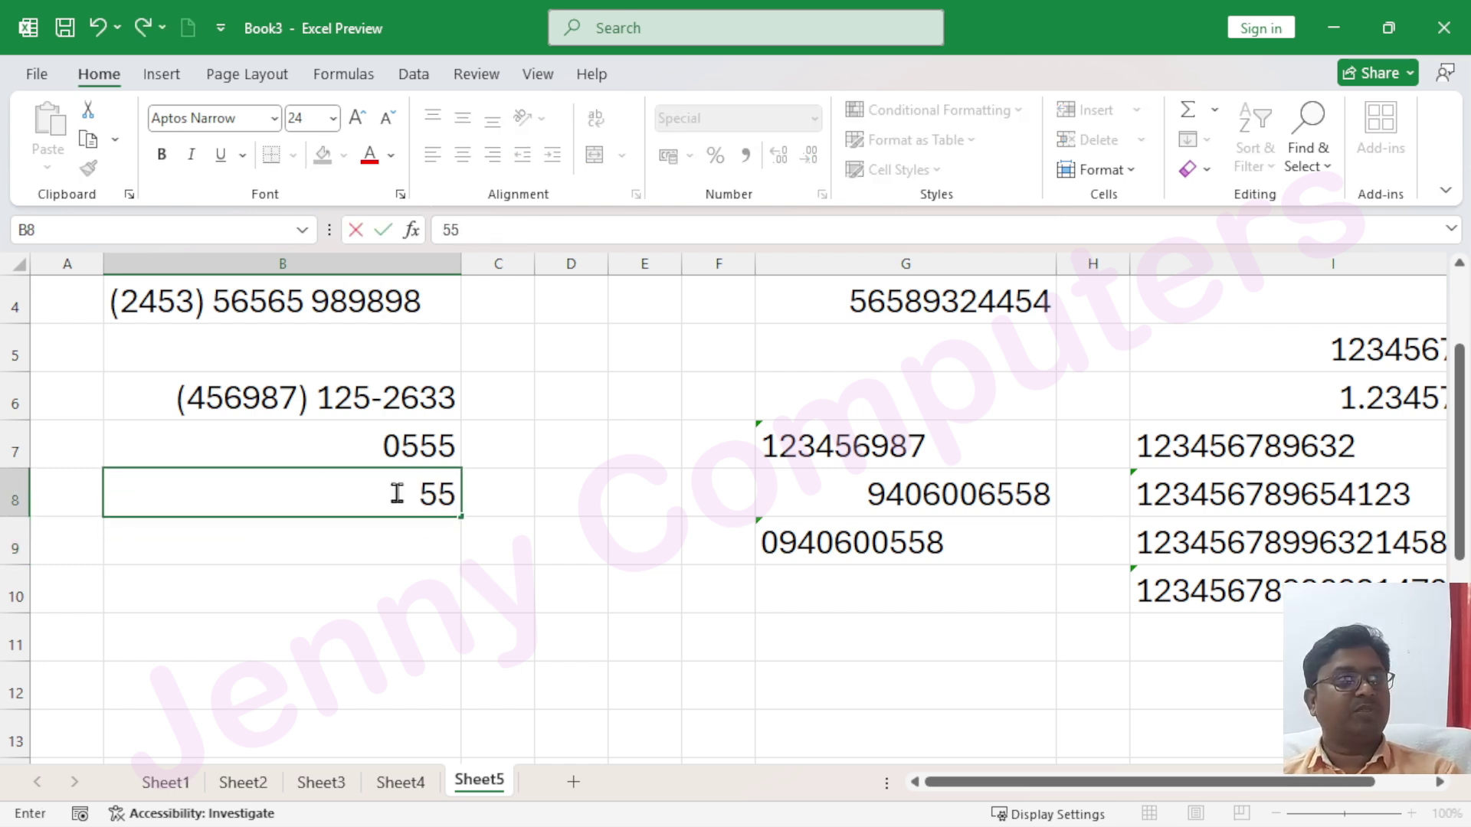
{"action": "key", "text": "Return"}
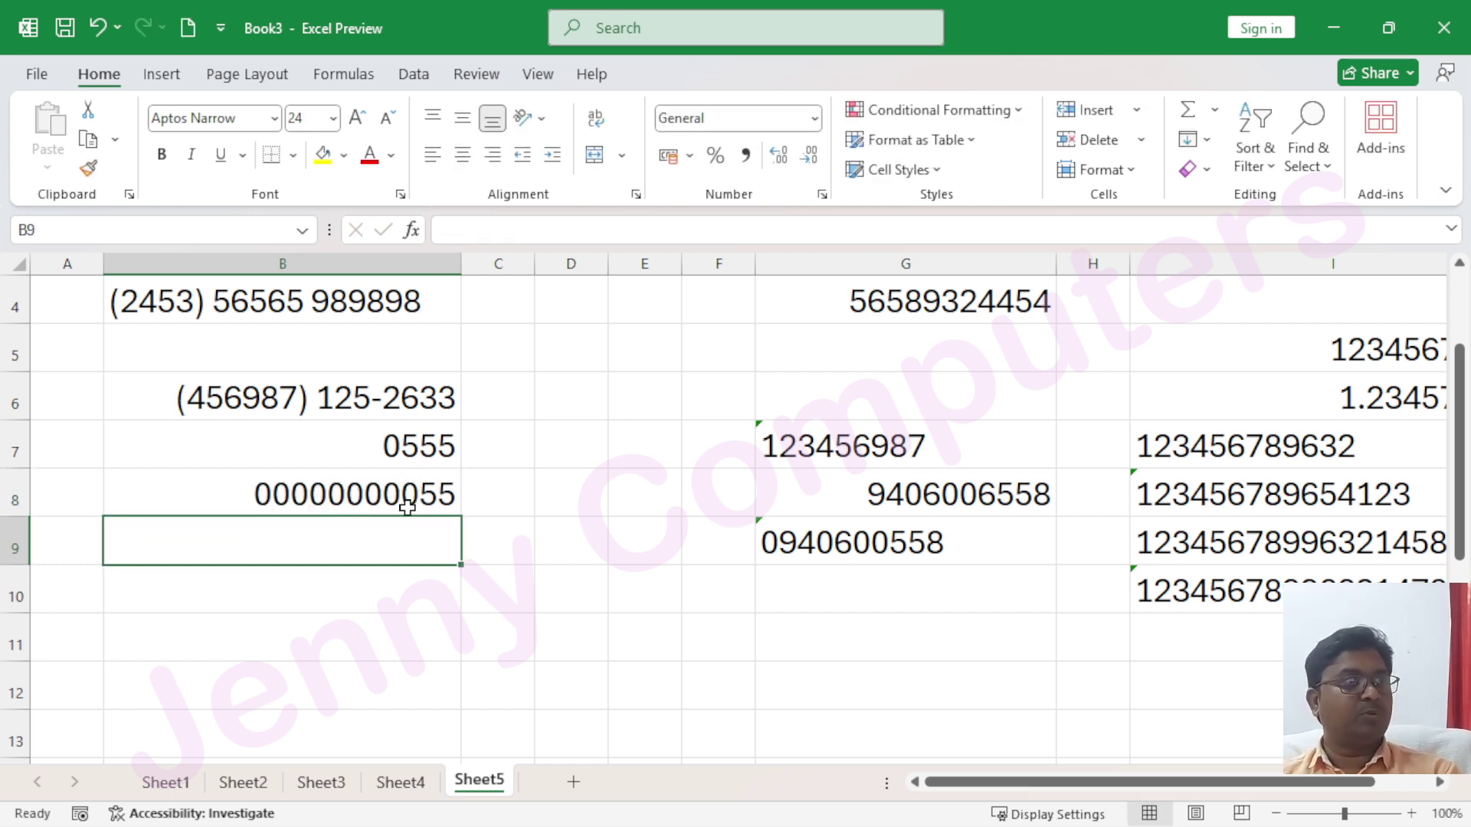
{"action": "double_click", "coordinate": [345, 493]}
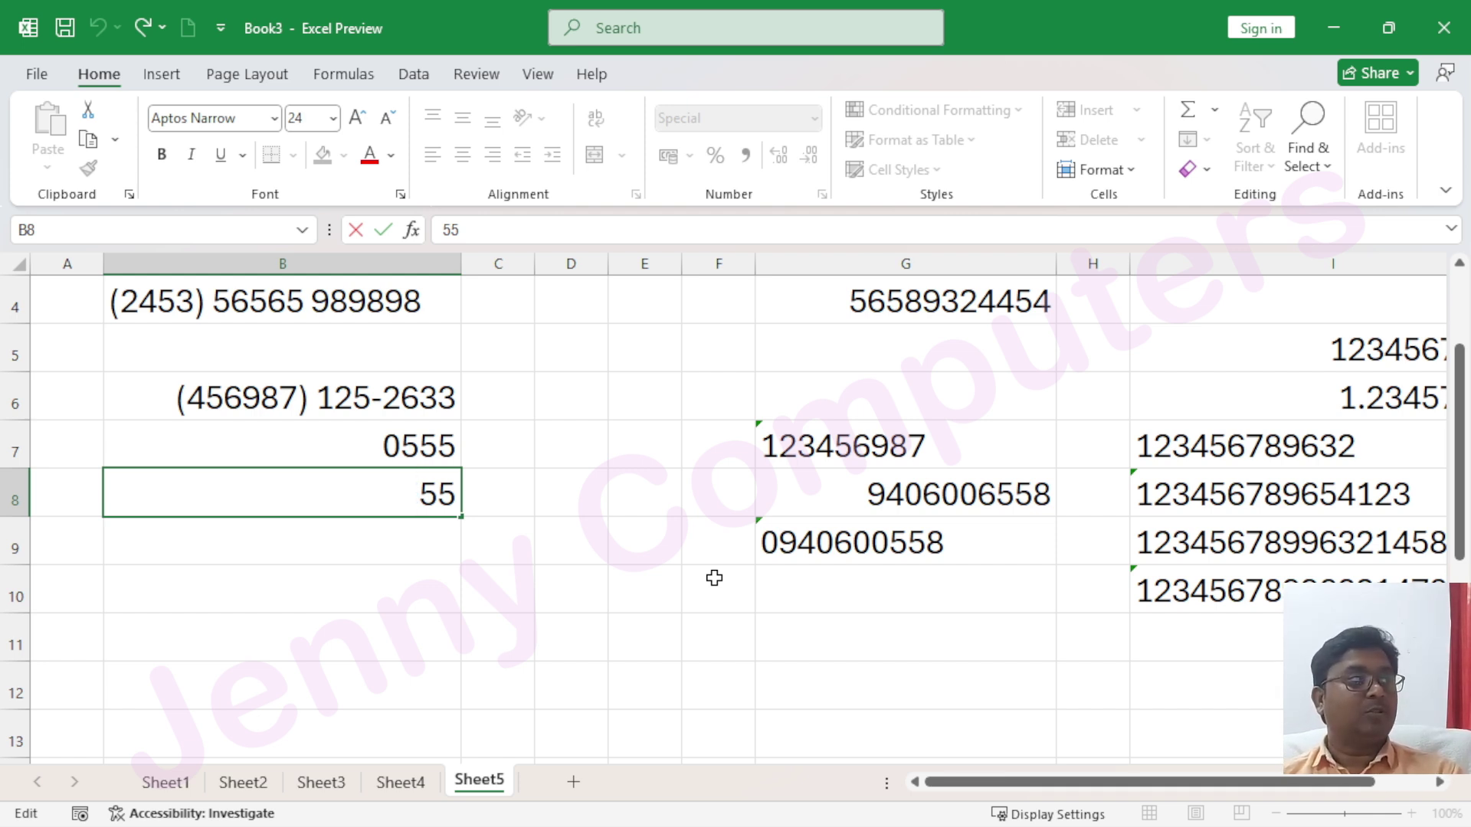
{"action": "key", "text": "Return"}
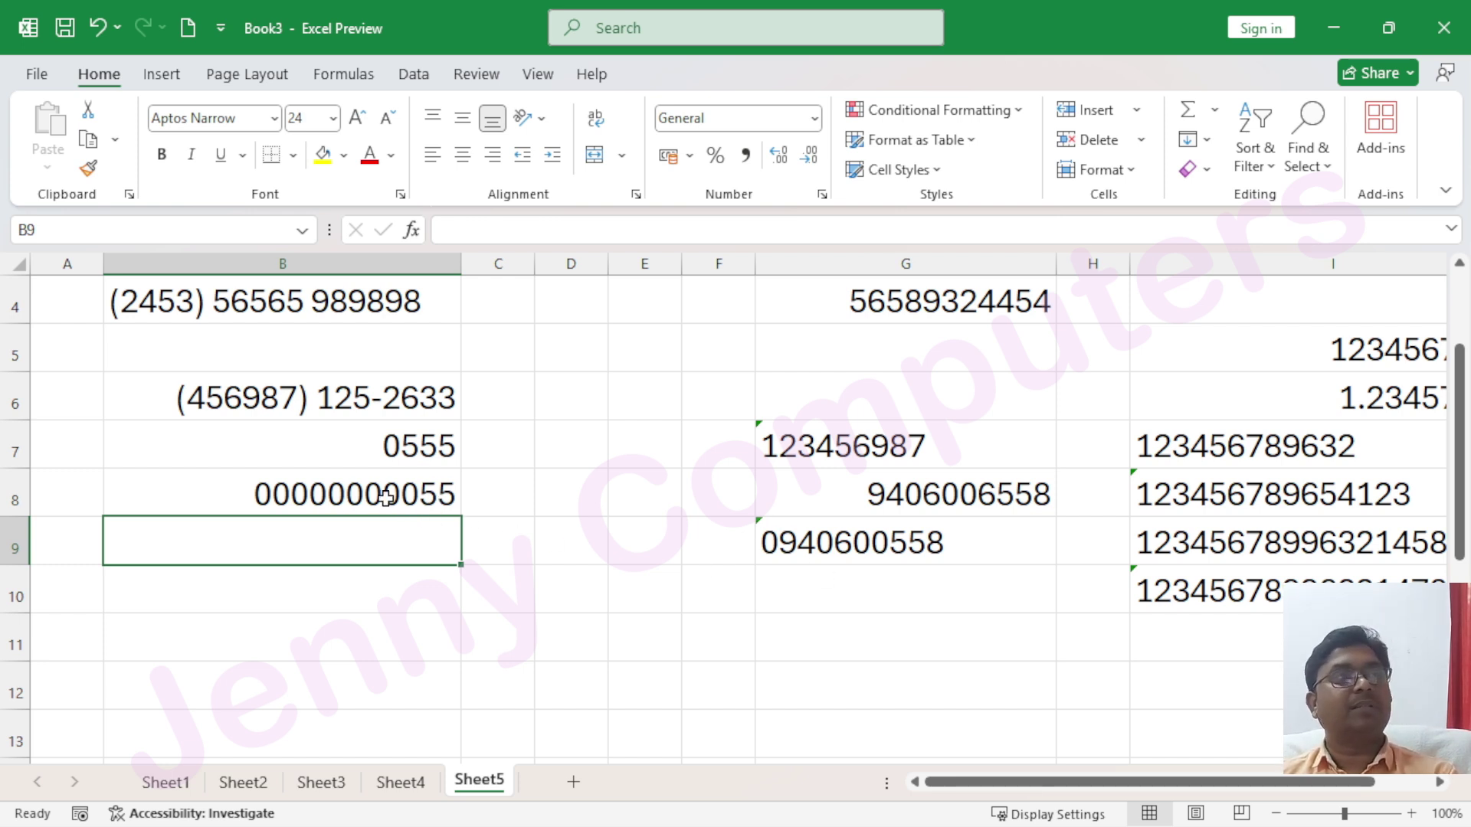
Add five decimal places to B7, trim back to two, then apply Comma Style
{"action": "left_click", "coordinate": [419, 500]}
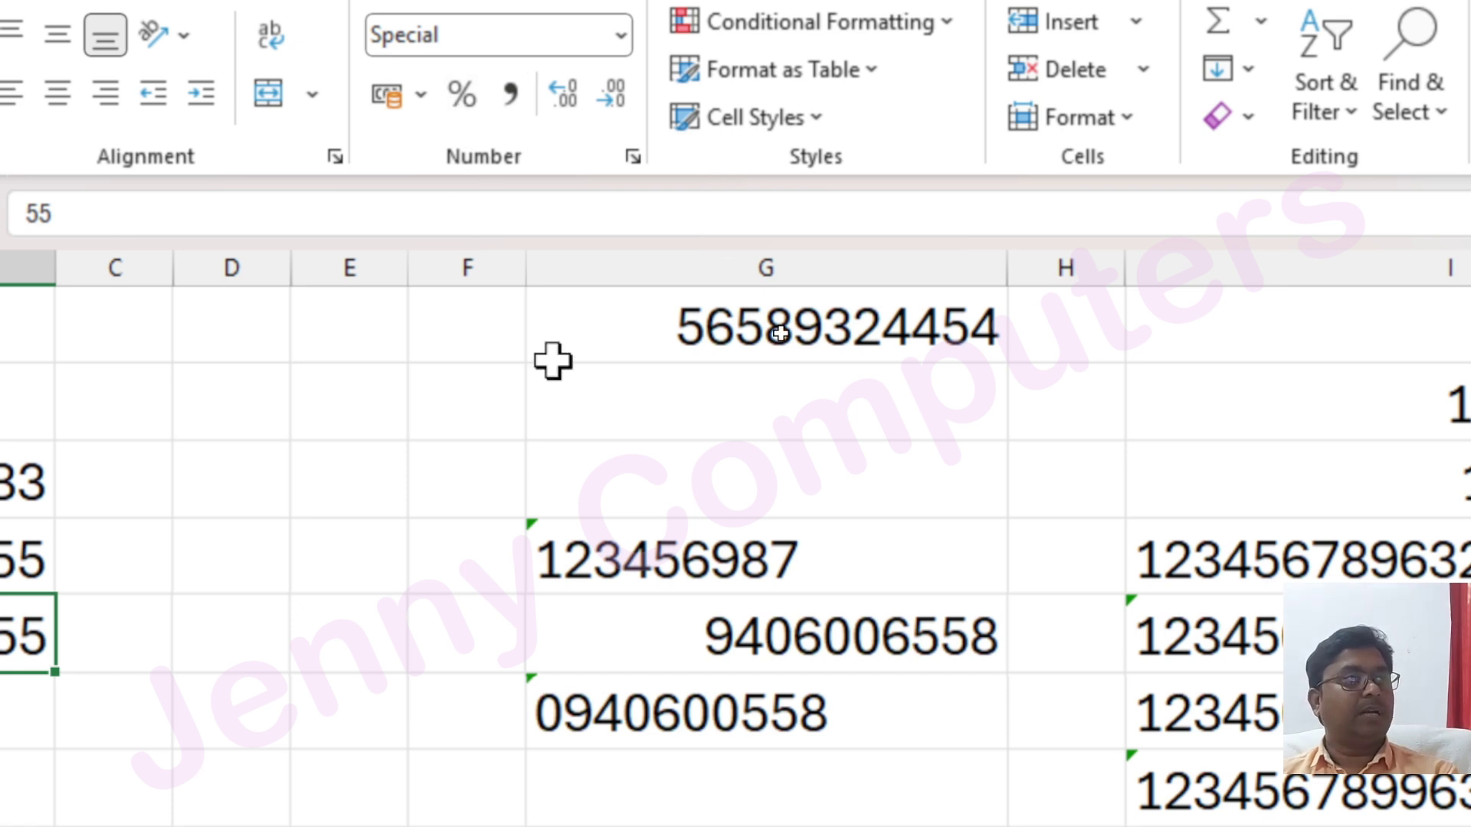
{"action": "left_click", "coordinate": [732, 558]}
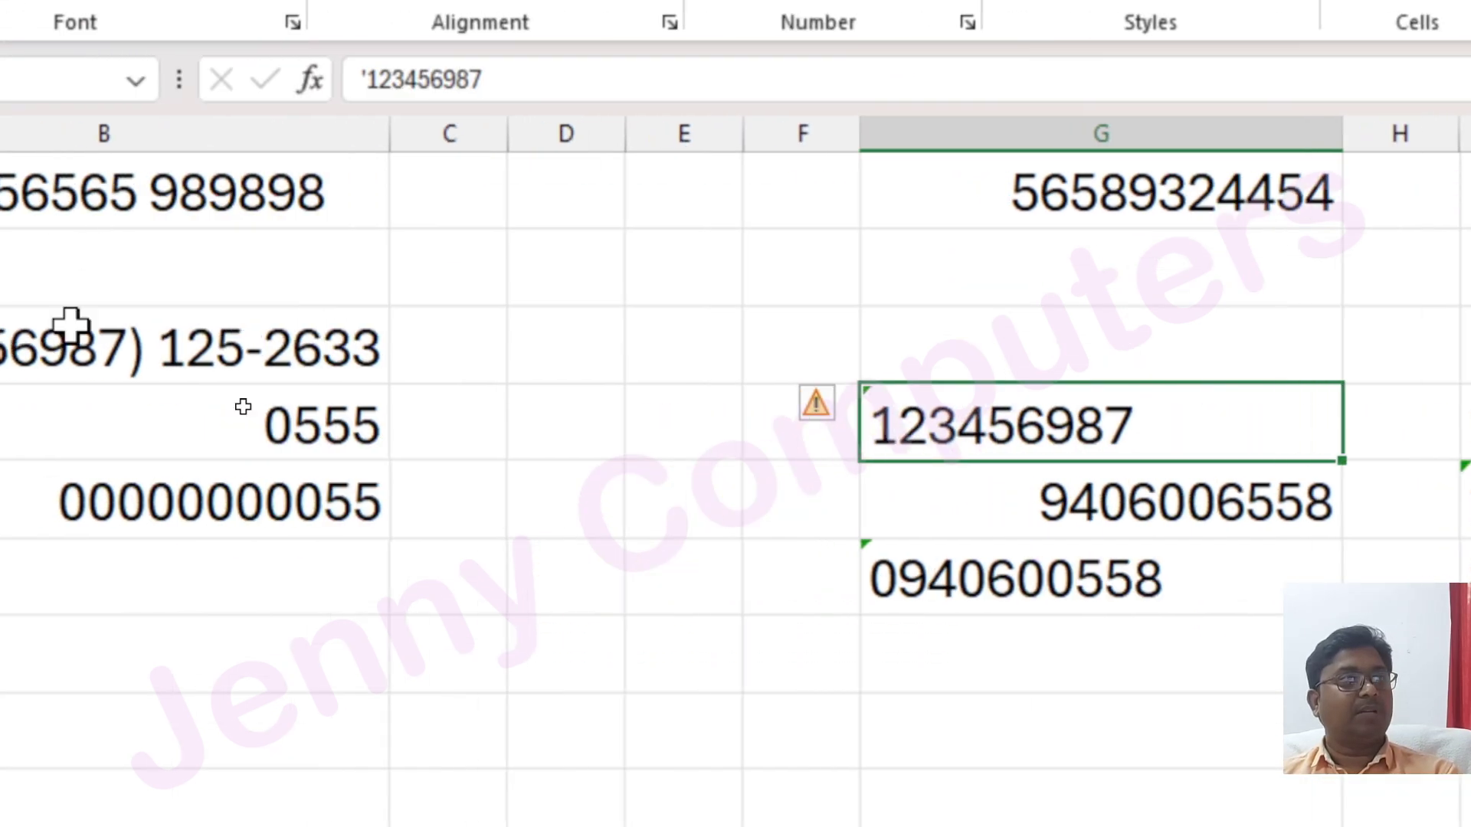
{"action": "left_click", "coordinate": [510, 422]}
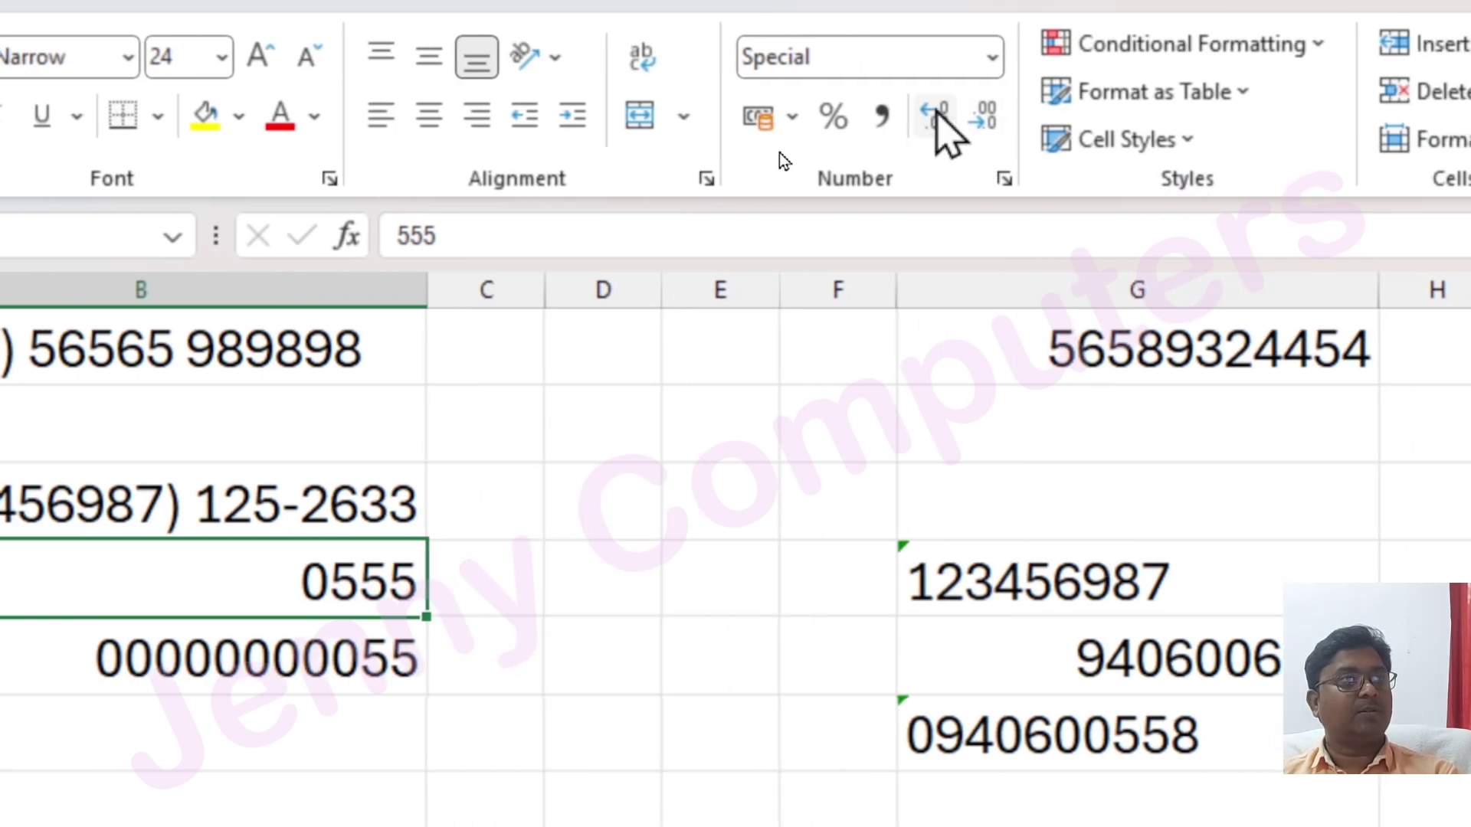
{"action": "left_click", "coordinate": [938, 115]}
{"action": "left_click", "coordinate": [938, 115]}
{"action": "left_click", "coordinate": [937, 115]}
{"action": "left_click", "coordinate": [938, 115]}
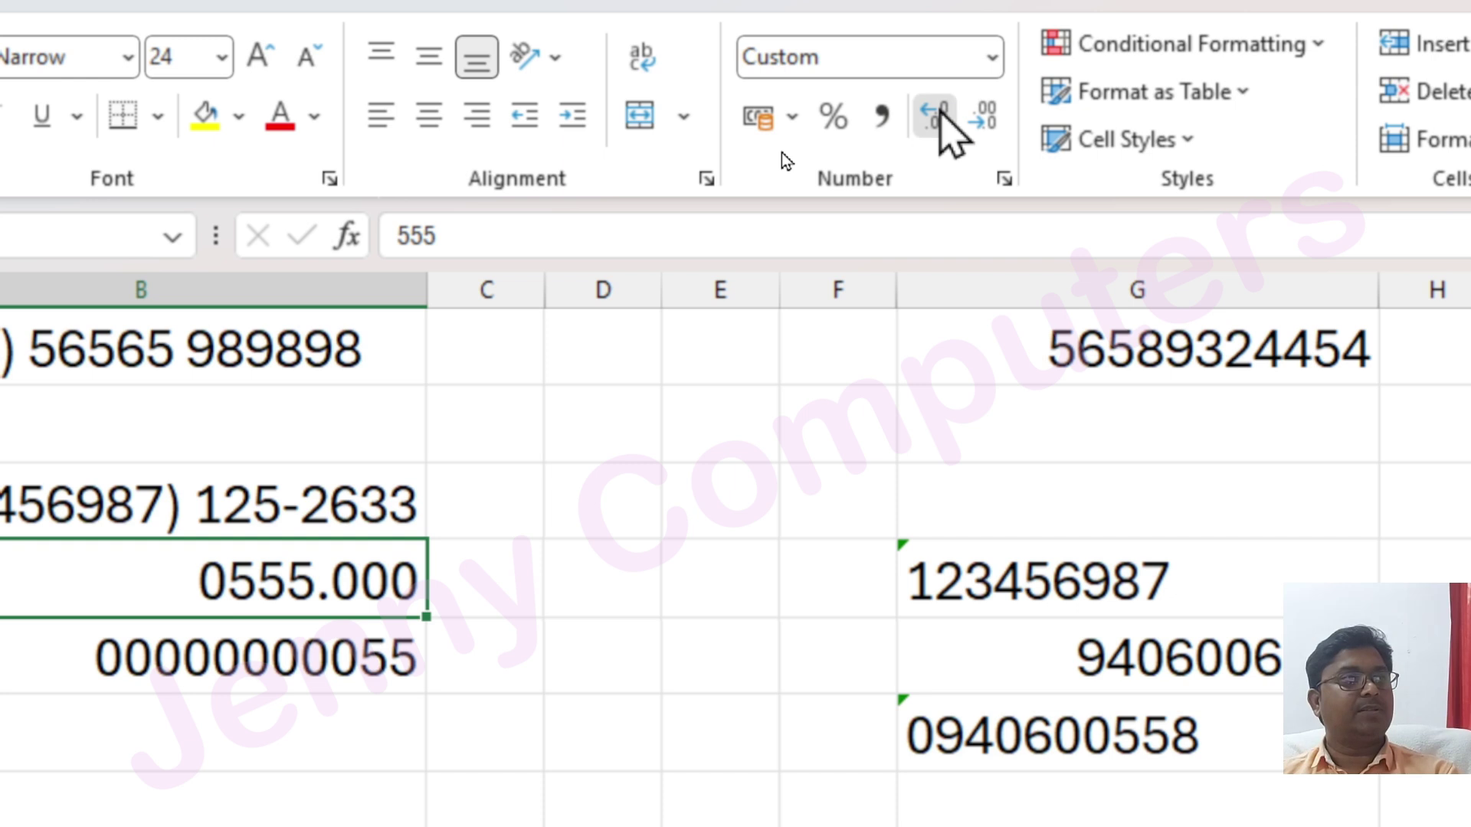
{"action": "left_click", "coordinate": [938, 115]}
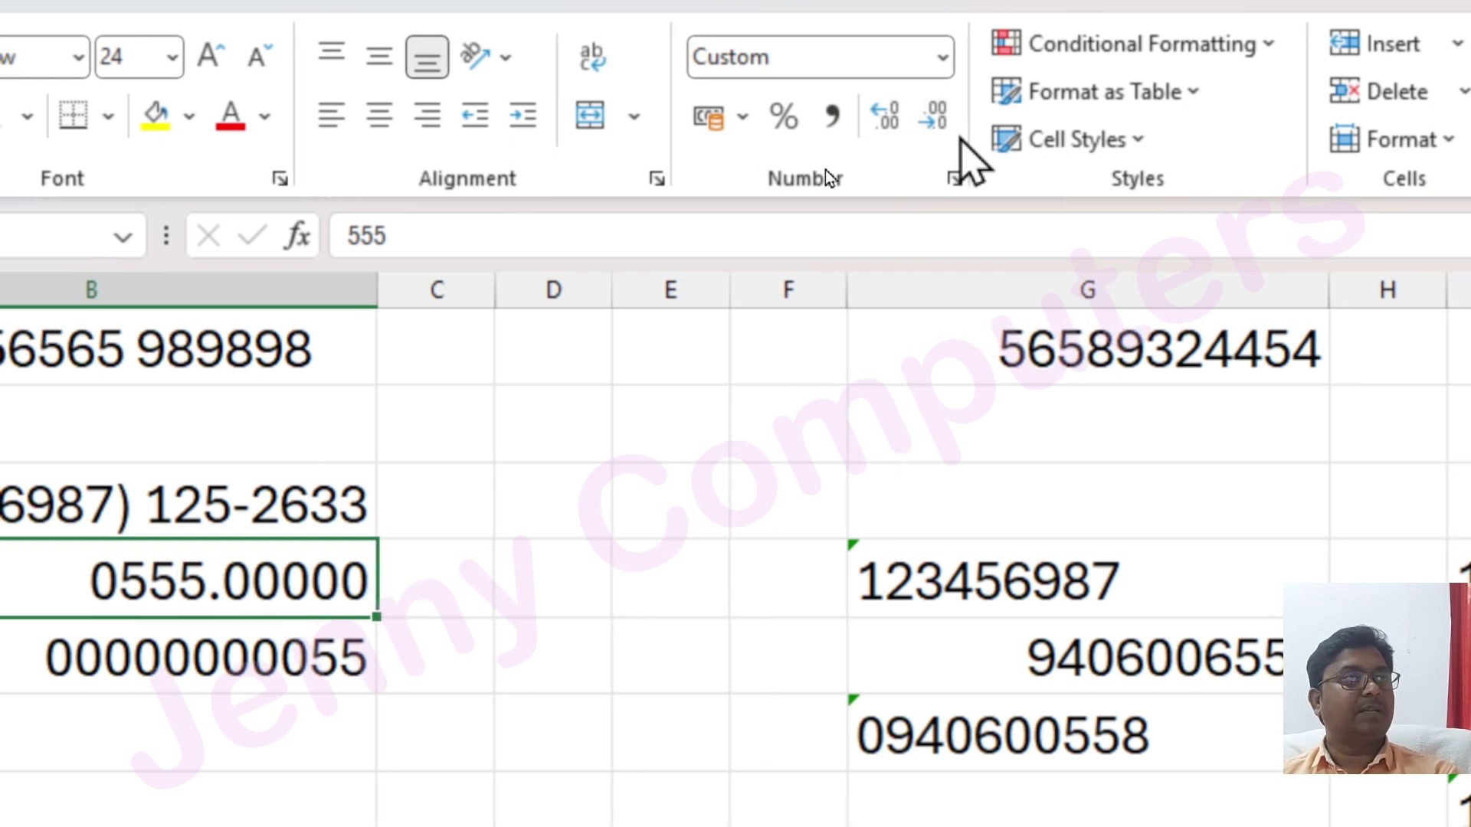
{"action": "left_click", "coordinate": [945, 117]}
{"action": "left_click", "coordinate": [945, 116]}
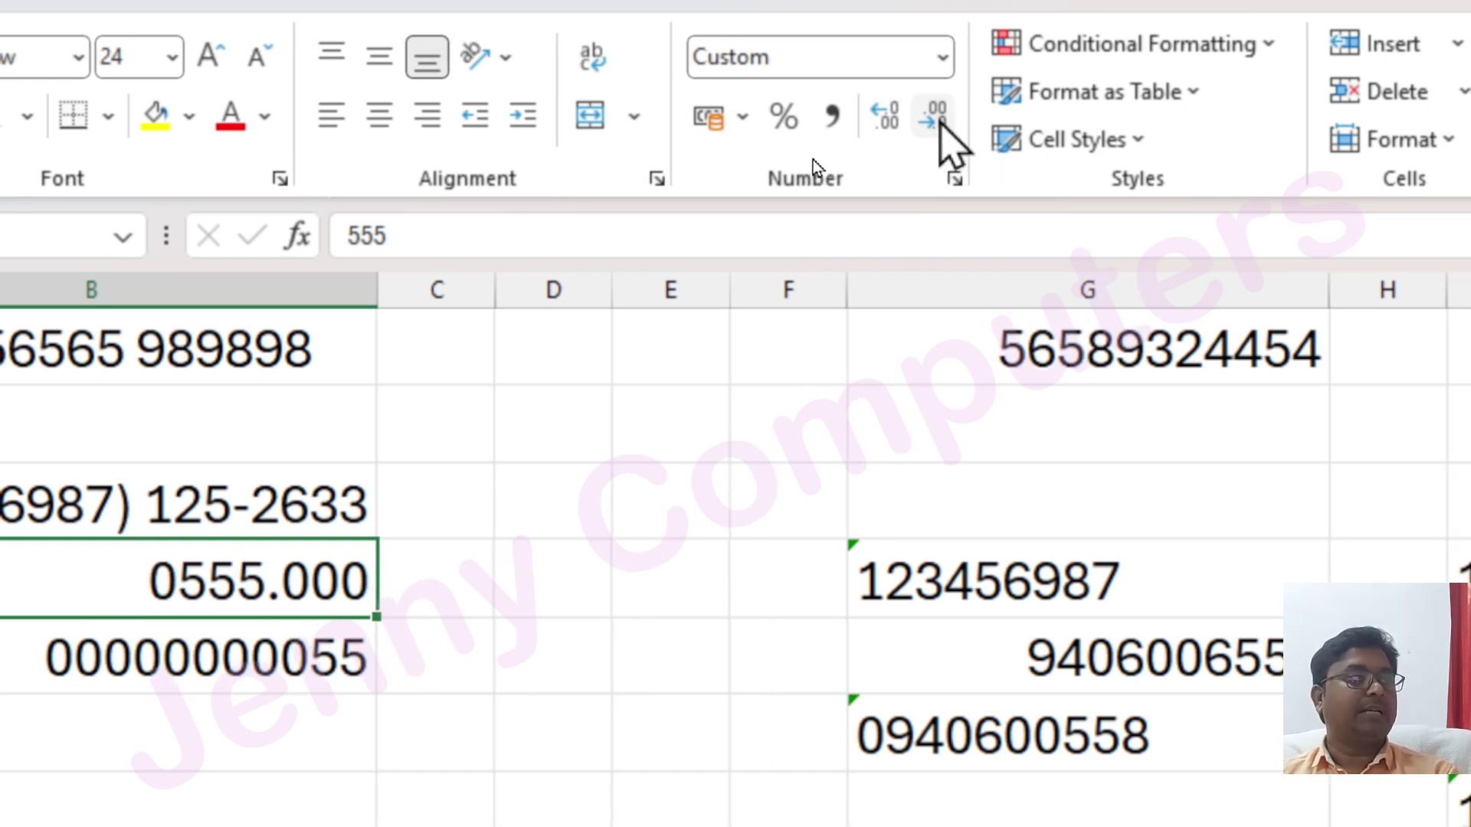
{"action": "left_click", "coordinate": [943, 120]}
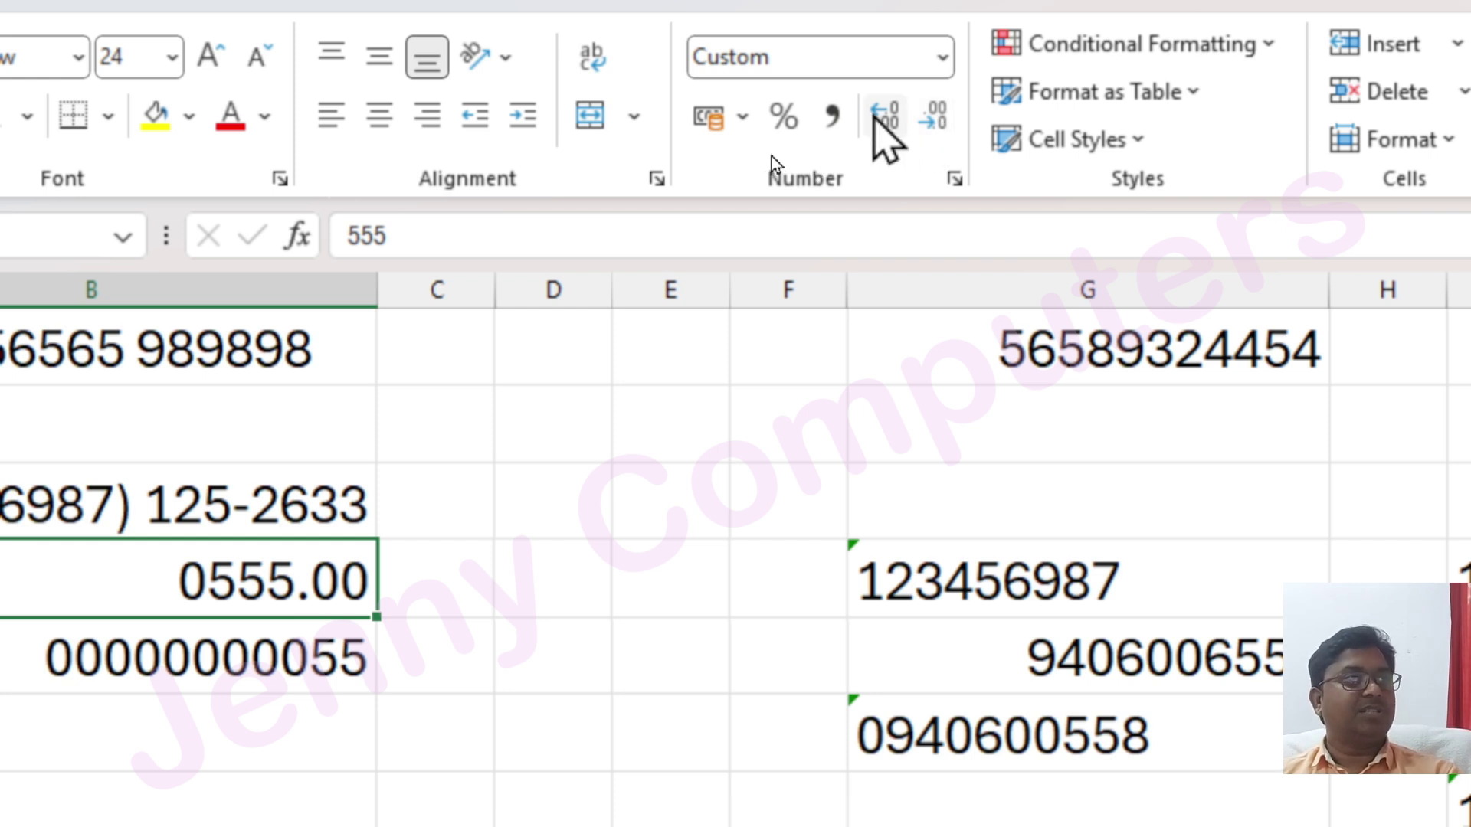
{"action": "left_click", "coordinate": [829, 116]}
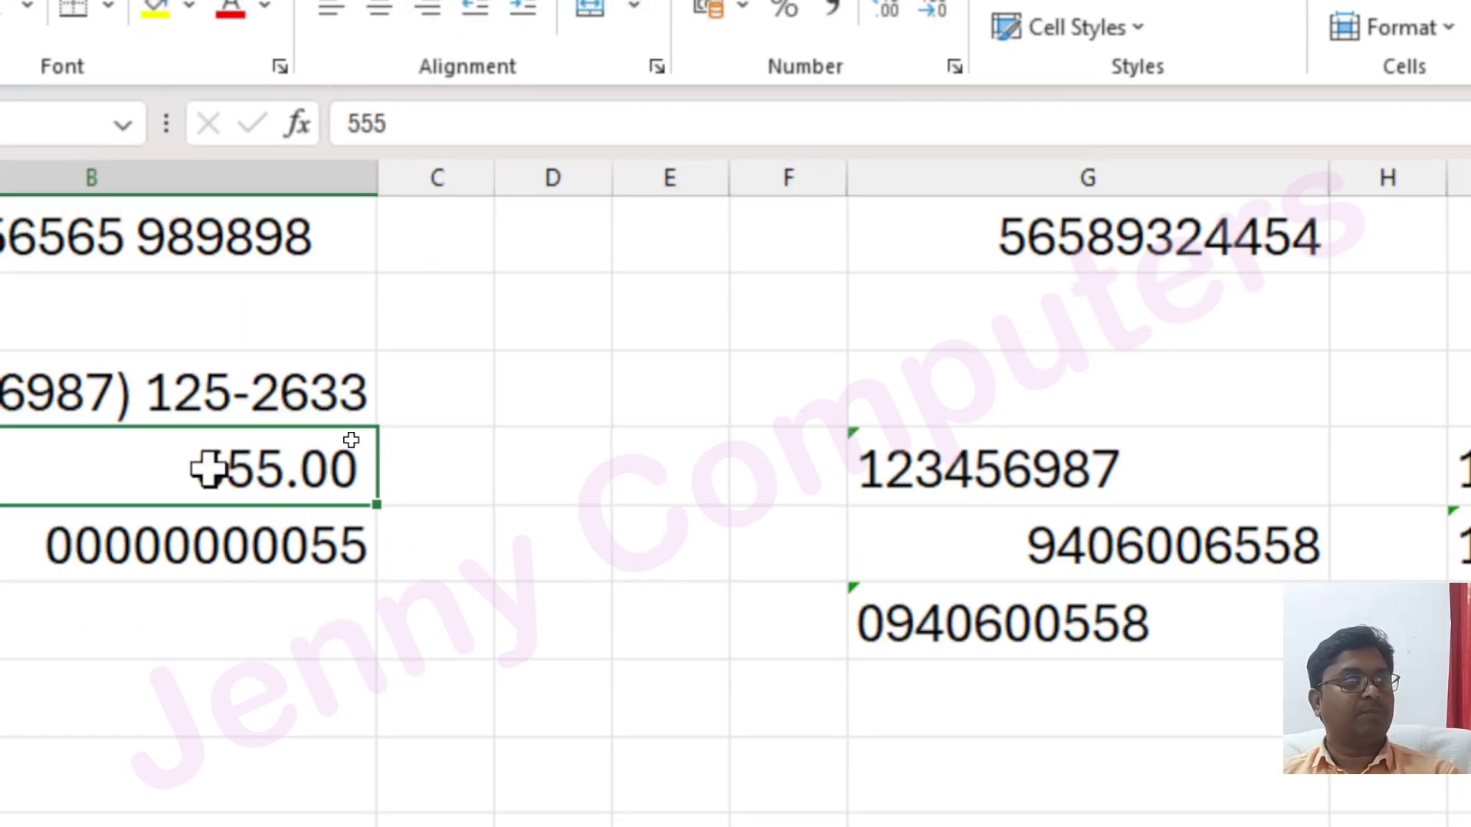
Enter 550000 in B7, try Percent Style, then apply English (India) Accounting format
{"action": "type", "text": "550000"}
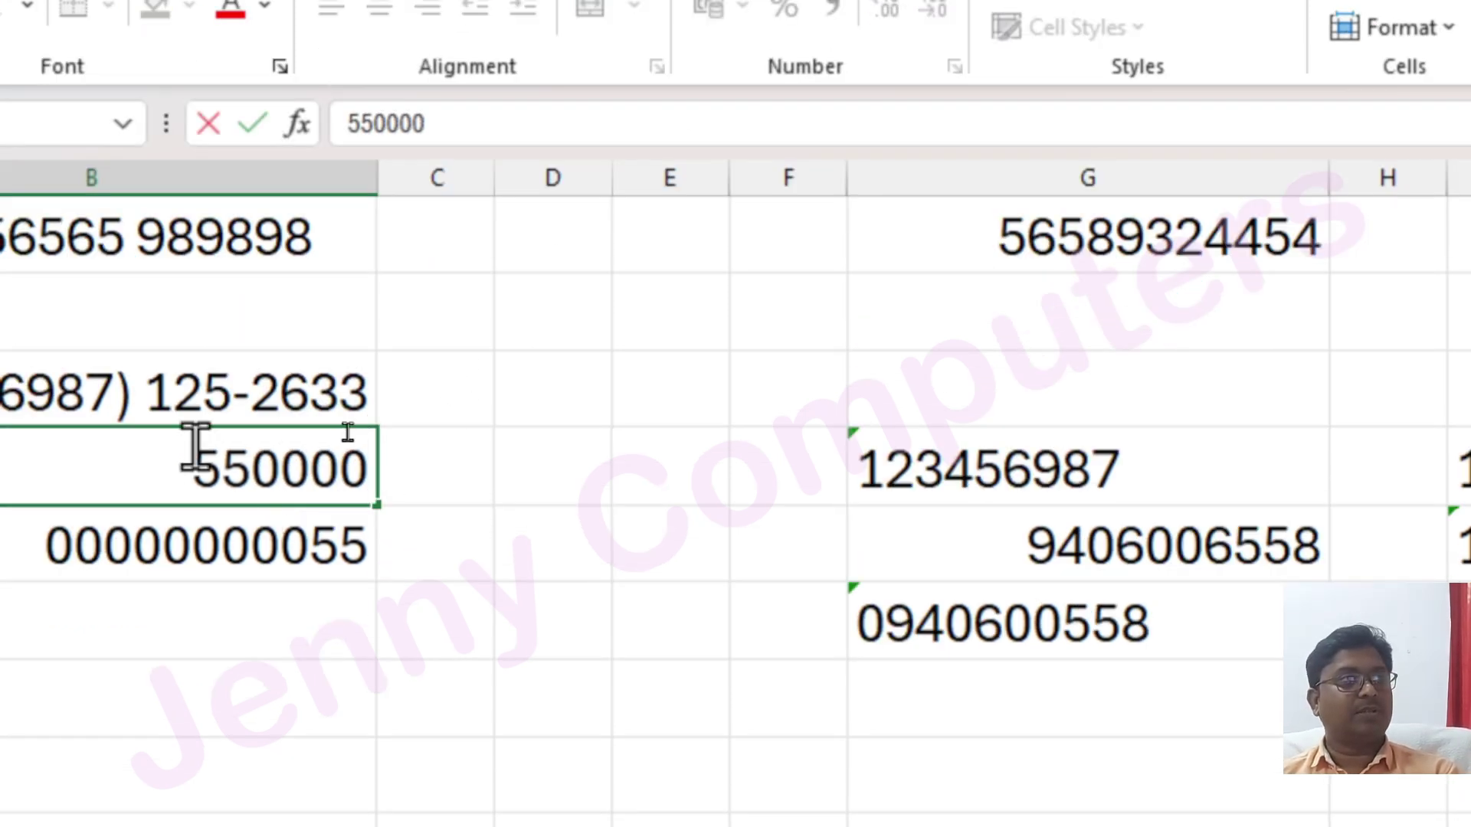
{"action": "key", "text": "Return"}
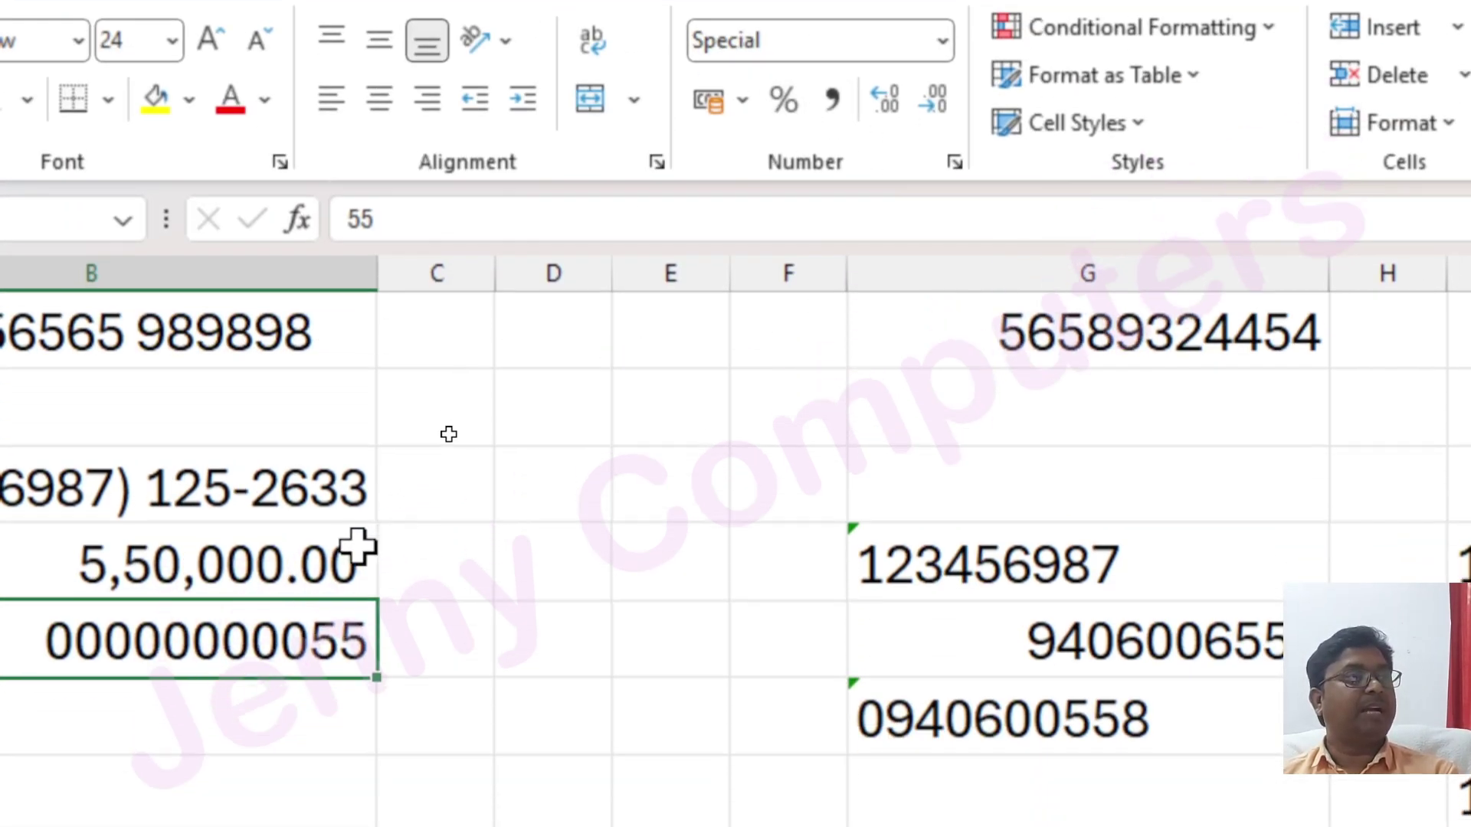
{"action": "left_click", "coordinate": [295, 559]}
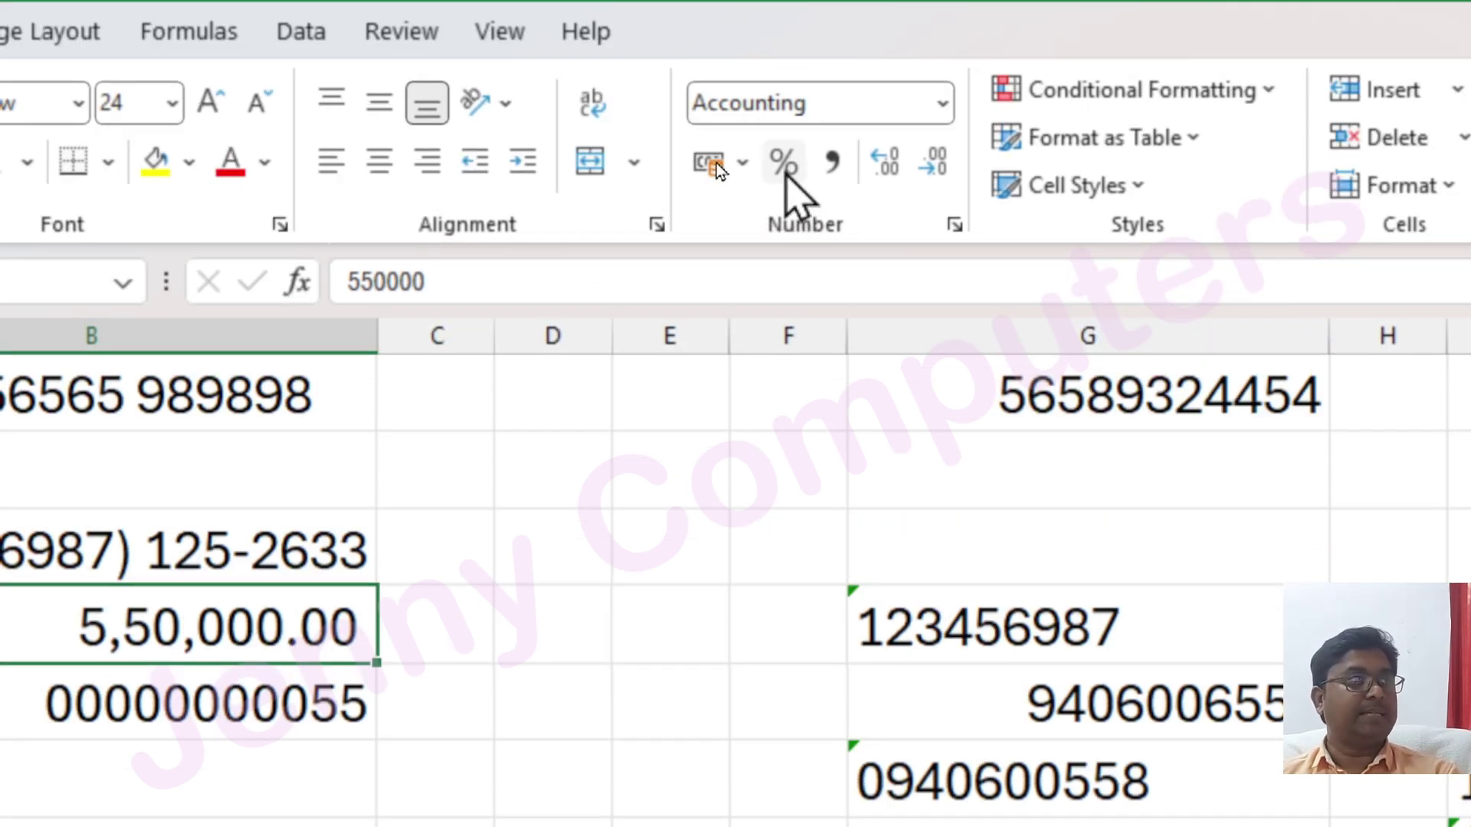
{"action": "left_click", "coordinate": [783, 163]}
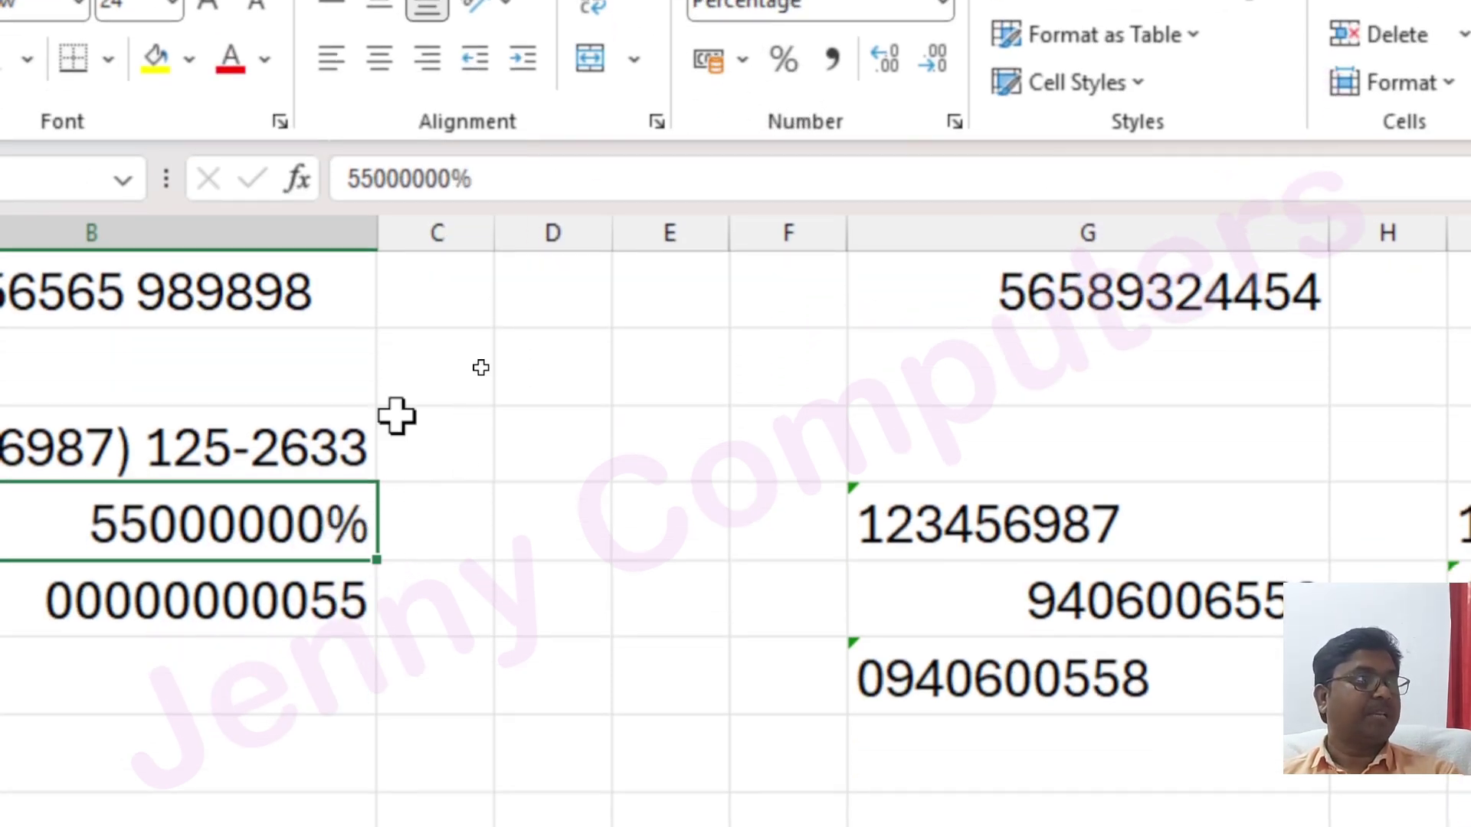
{"action": "left_click", "coordinate": [745, 69]}
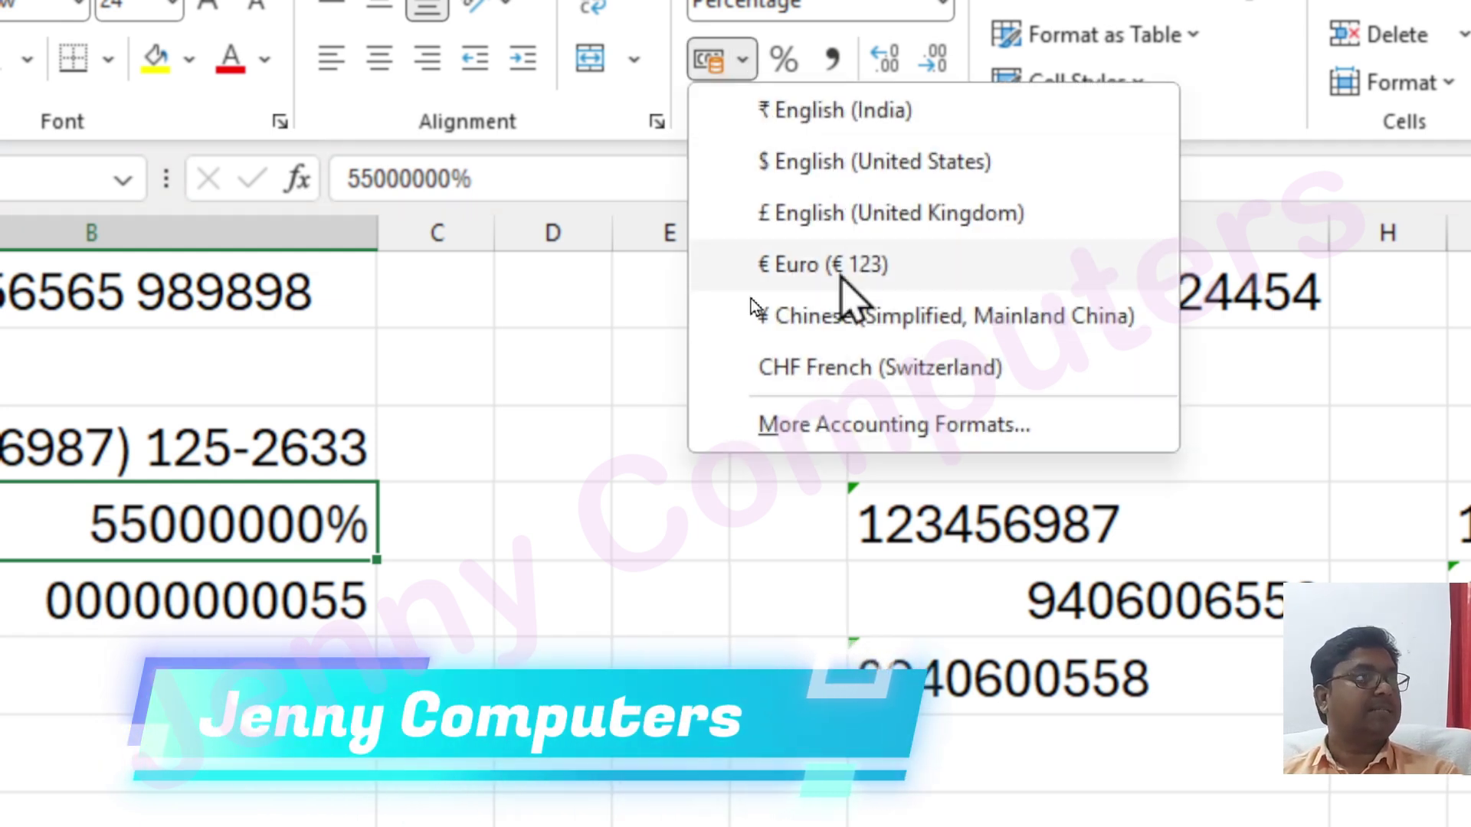
{"action": "left_click", "coordinate": [861, 114]}
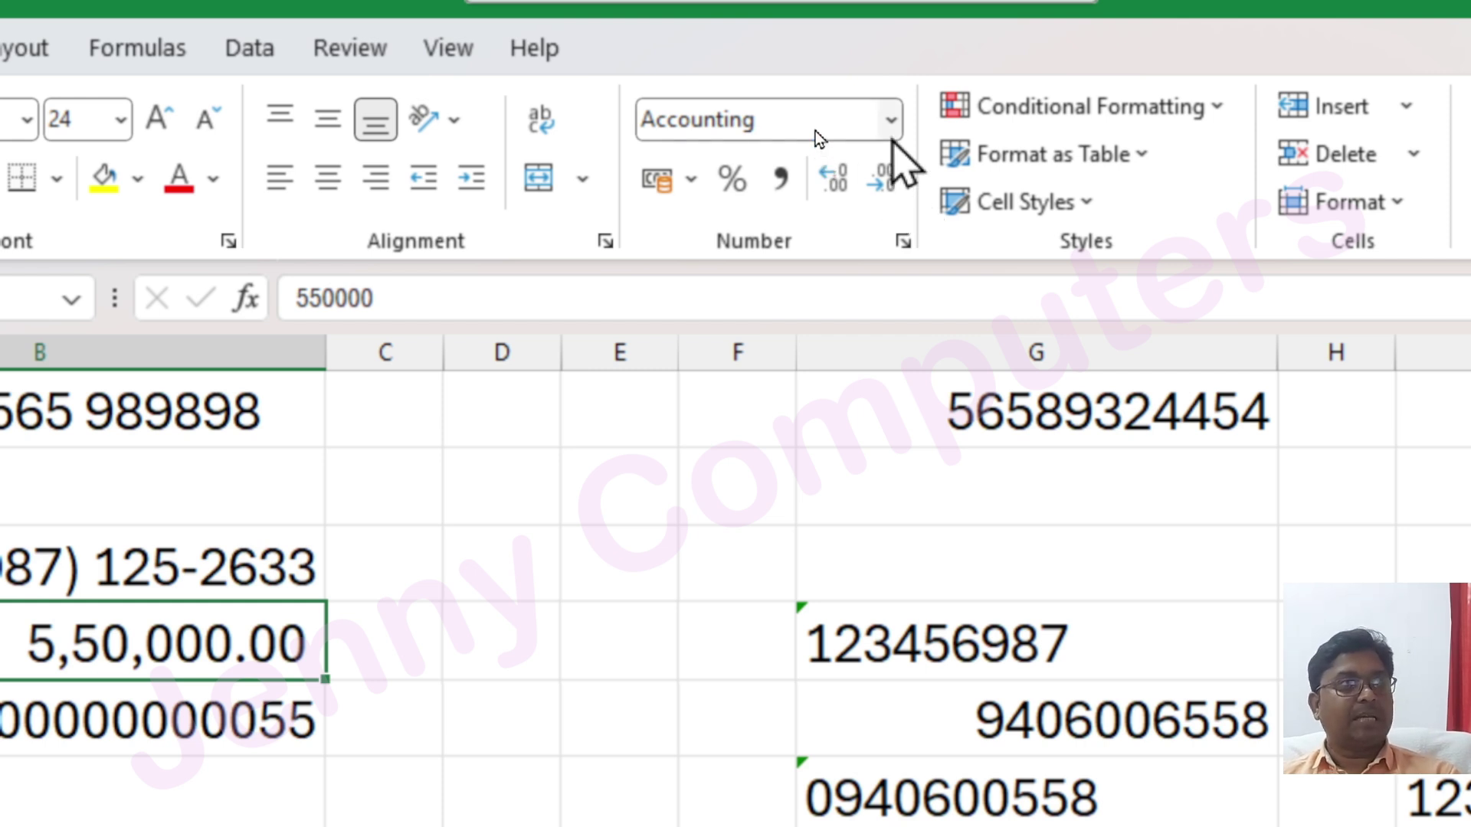
{"action": "left_click", "coordinate": [891, 120]}
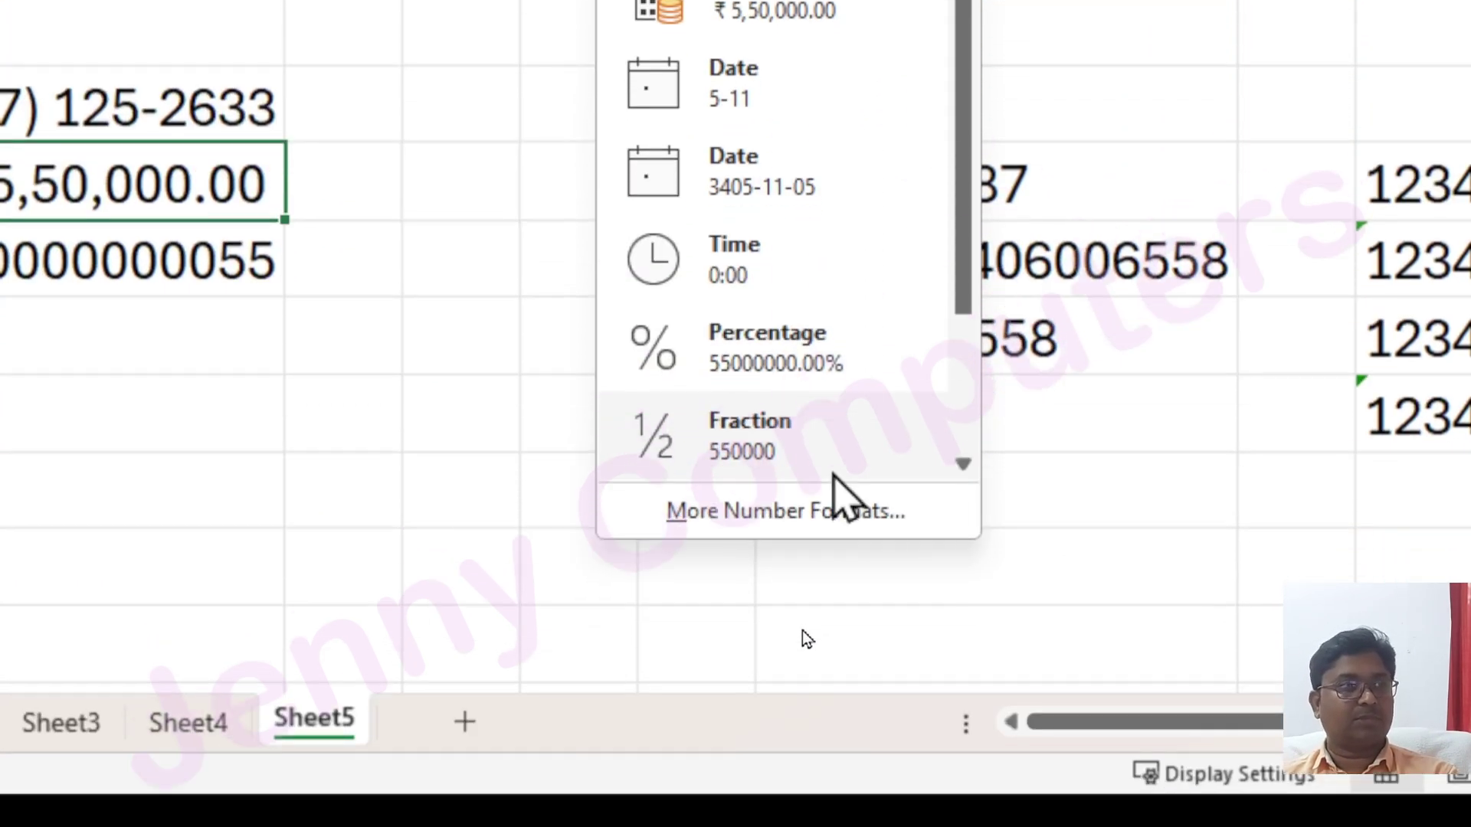
{"action": "left_click", "coordinate": [842, 509]}
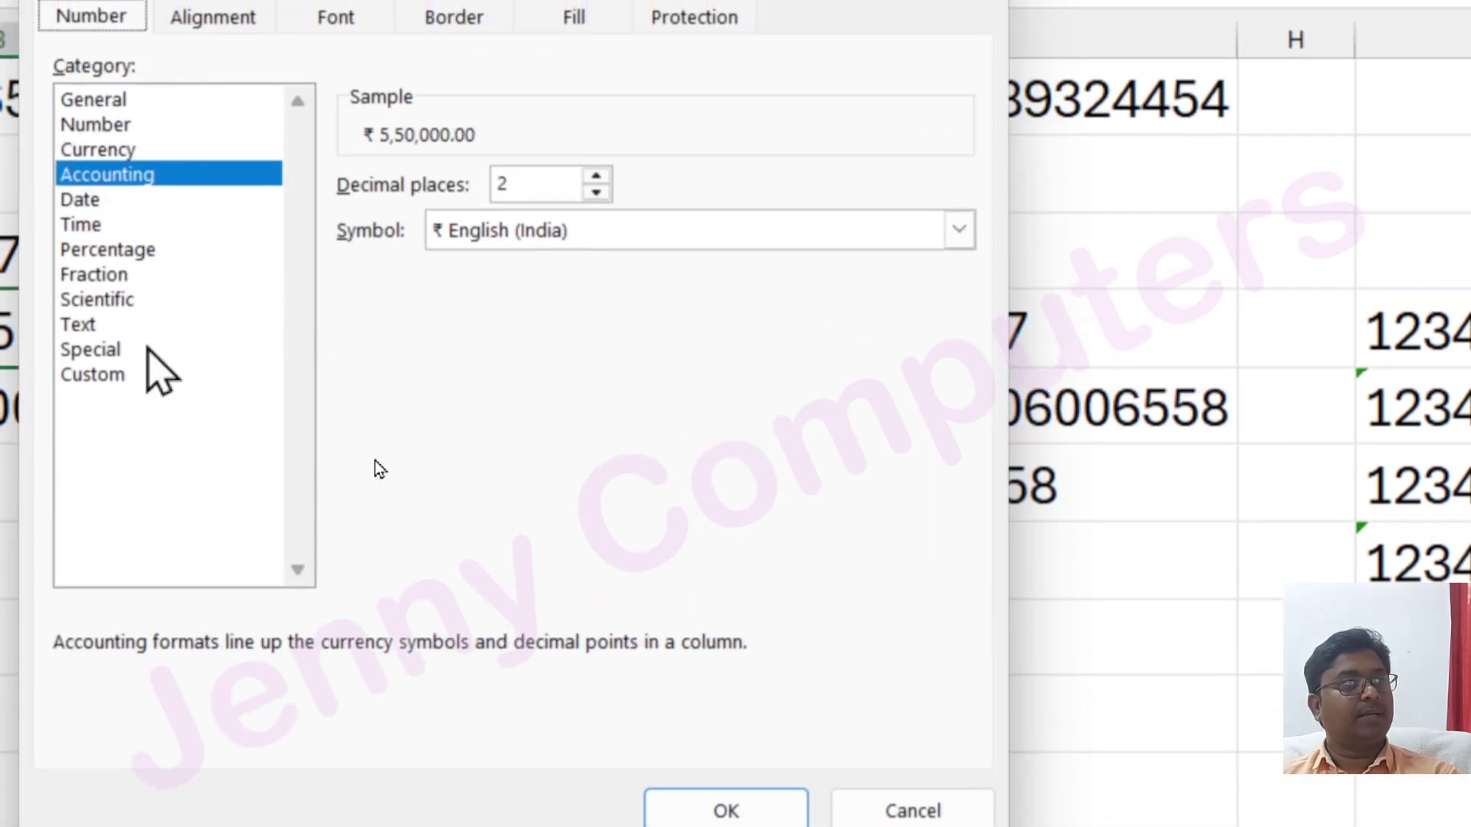
{"action": "left_click", "coordinate": [111, 361]}
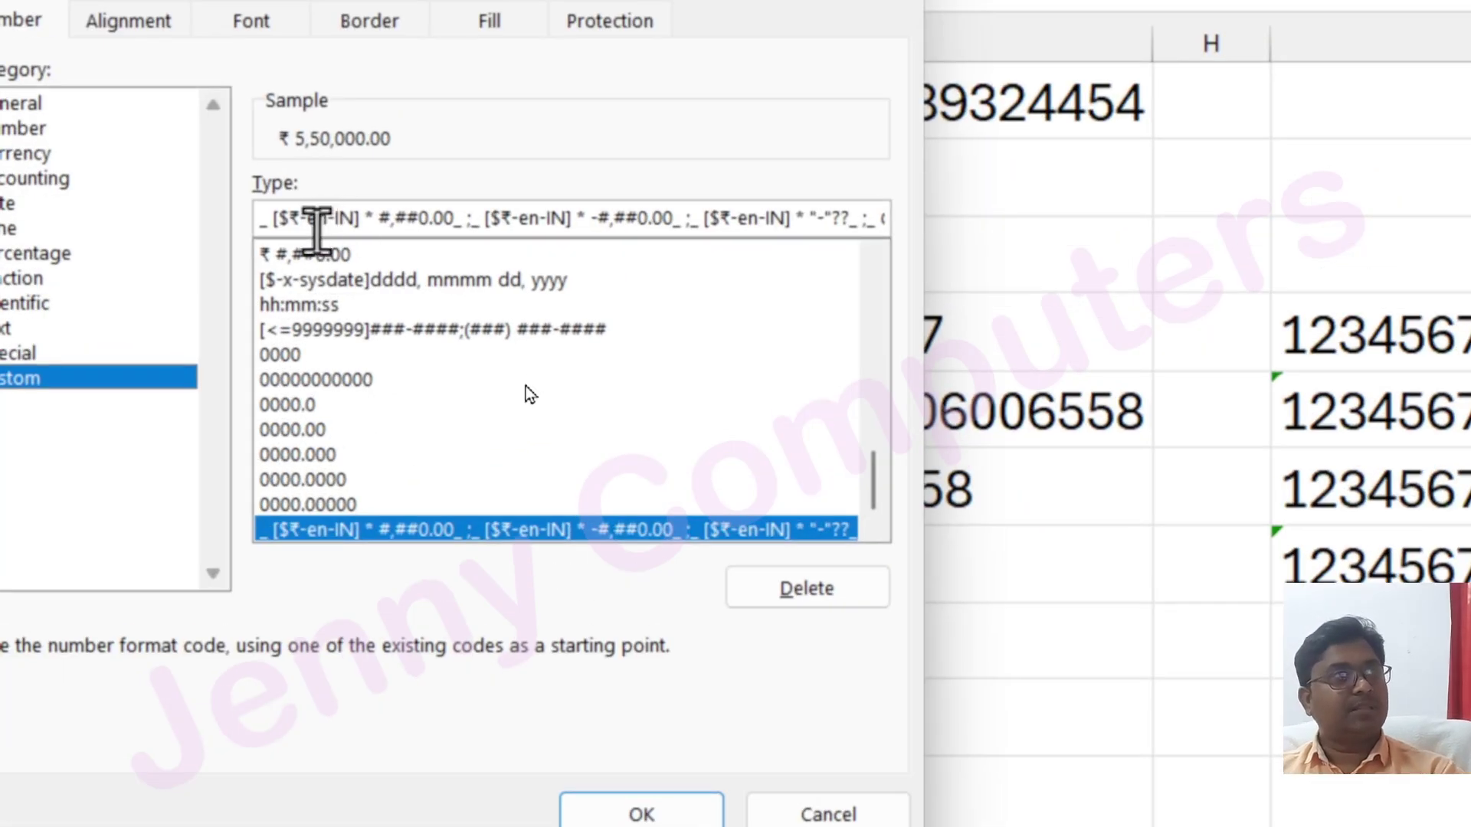
{"action": "left_click", "coordinate": [418, 381]}
{"action": "scroll", "coordinate": [406, 391], "scroll_direction": "up", "scroll_amount": 3}
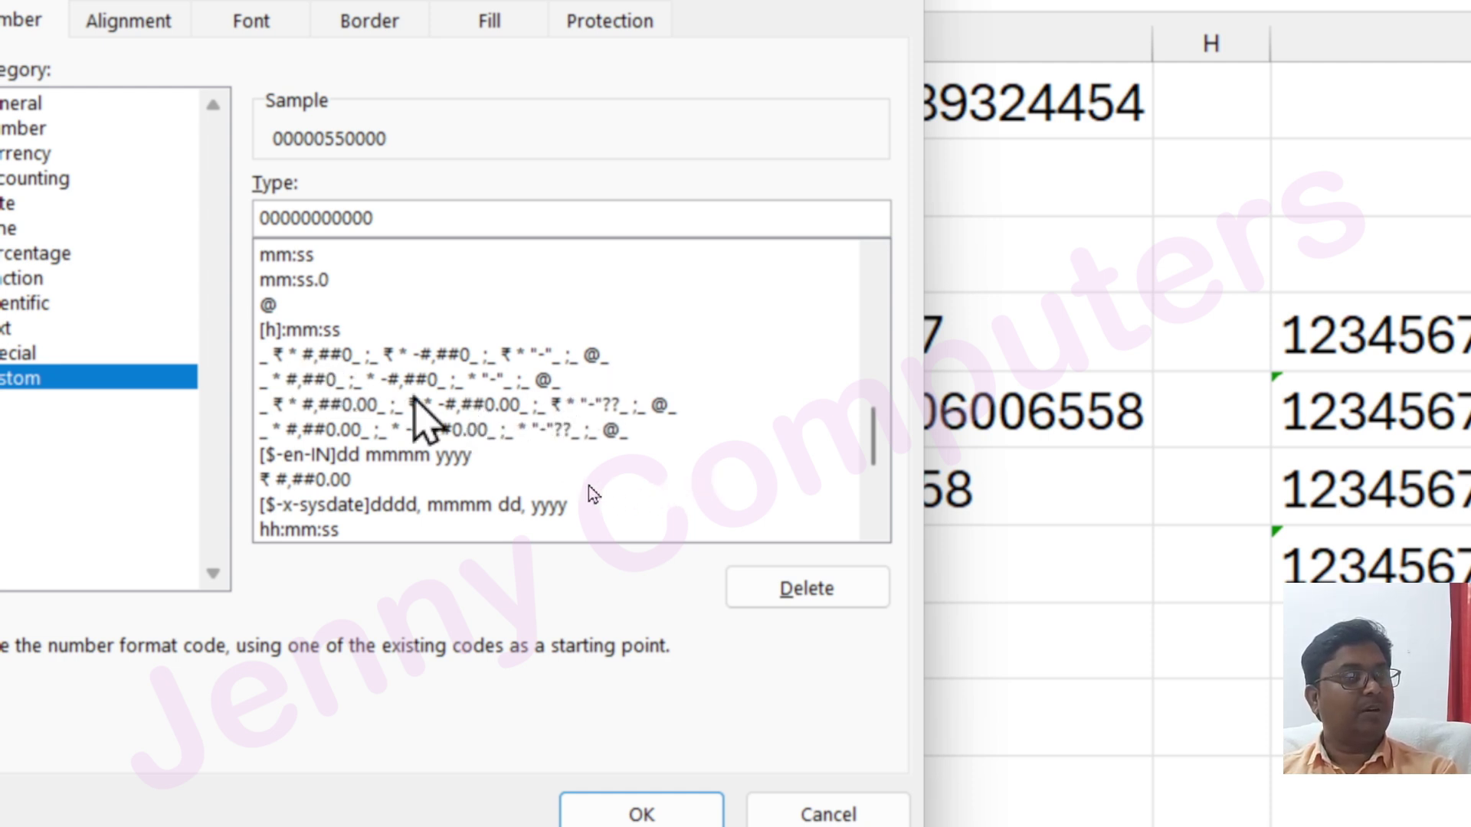
{"action": "scroll", "coordinate": [537, 482], "scroll_direction": "up", "scroll_amount": 1}
{"action": "scroll", "coordinate": [535, 475], "scroll_direction": "up", "scroll_amount": 5}
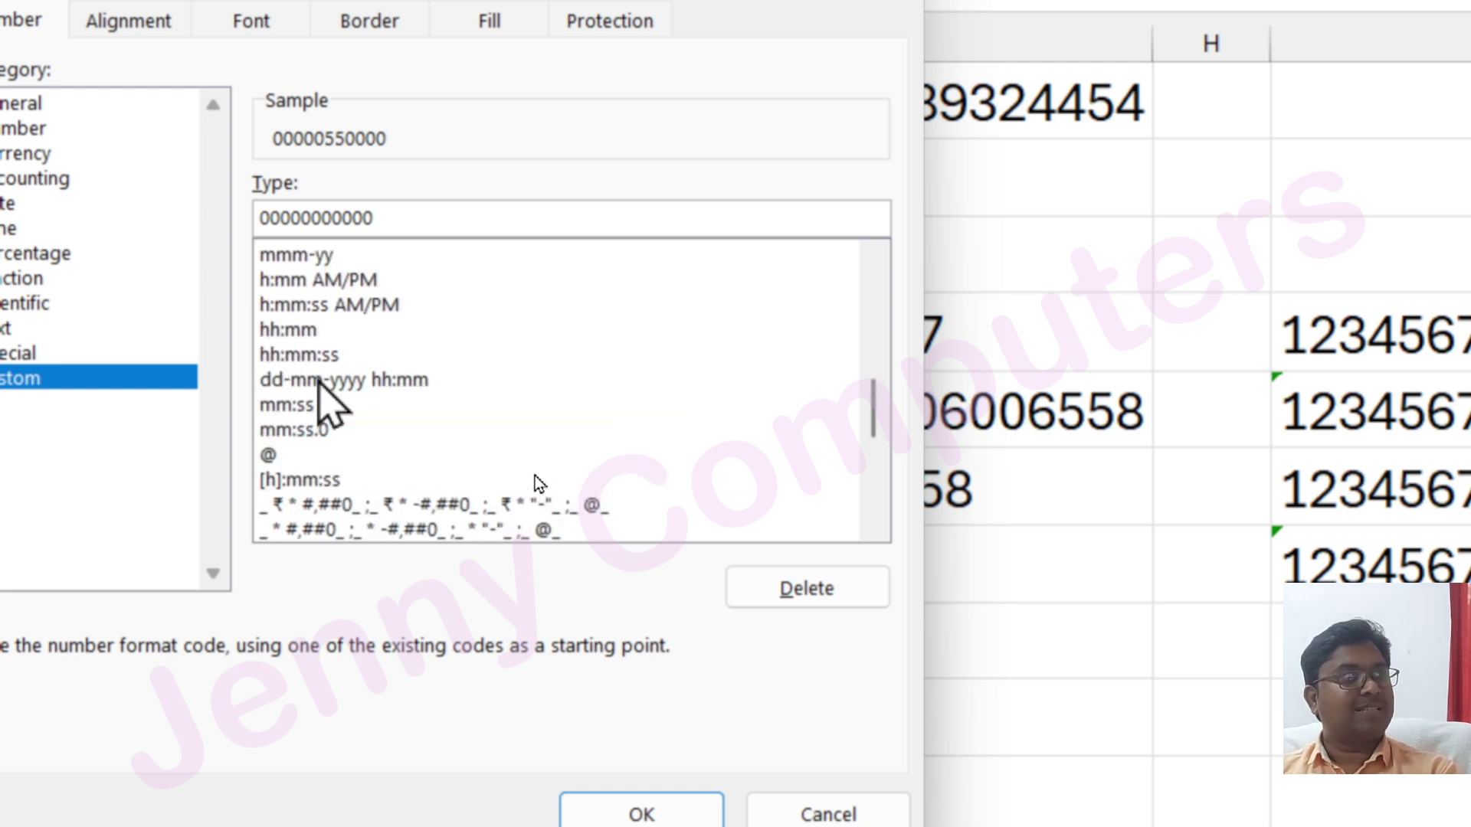
{"action": "scroll", "coordinate": [535, 477], "scroll_direction": "up", "scroll_amount": 3}
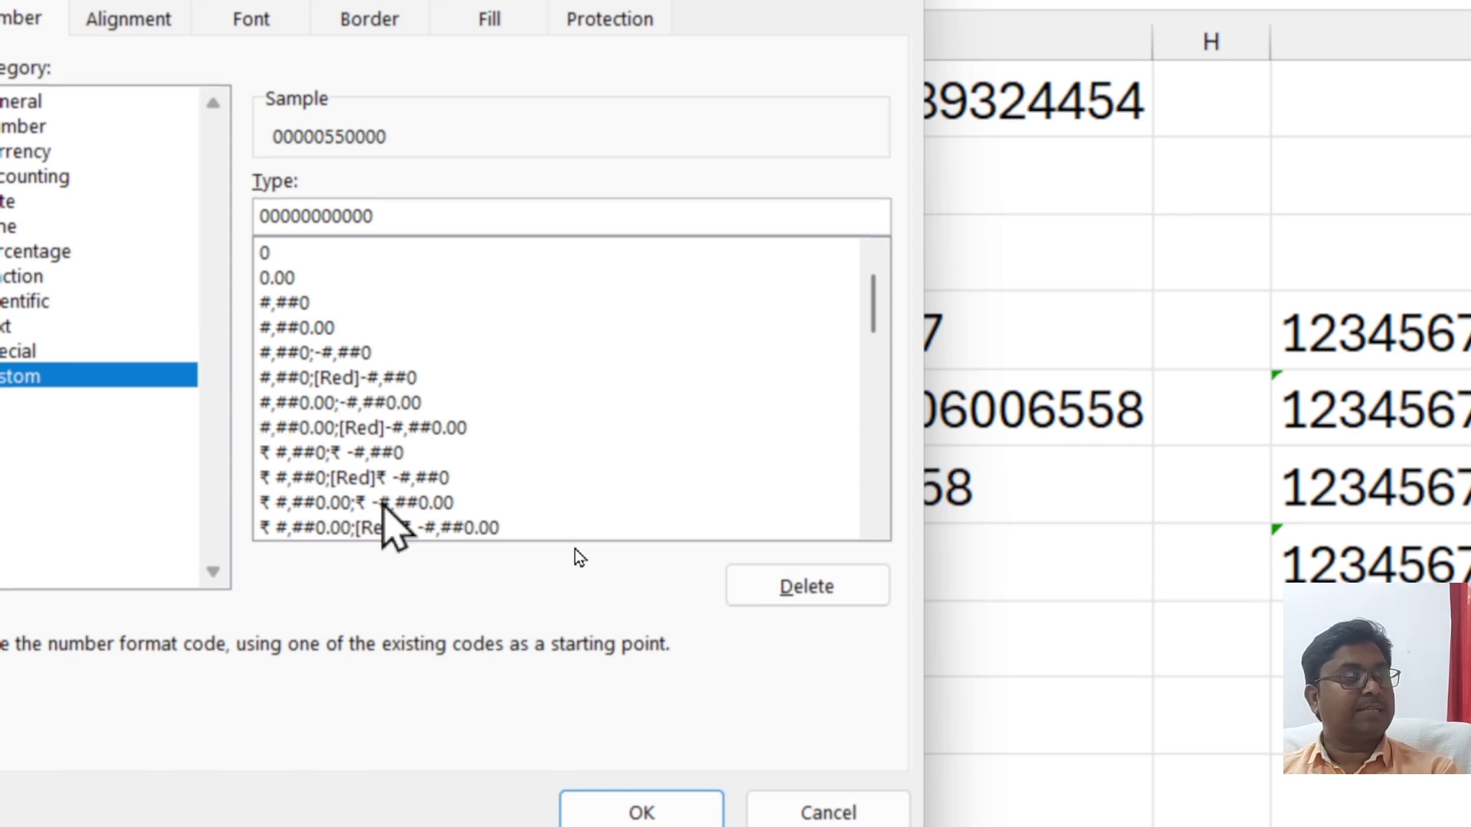
{"action": "scroll", "coordinate": [569, 534], "scroll_direction": "up", "scroll_amount": 1}
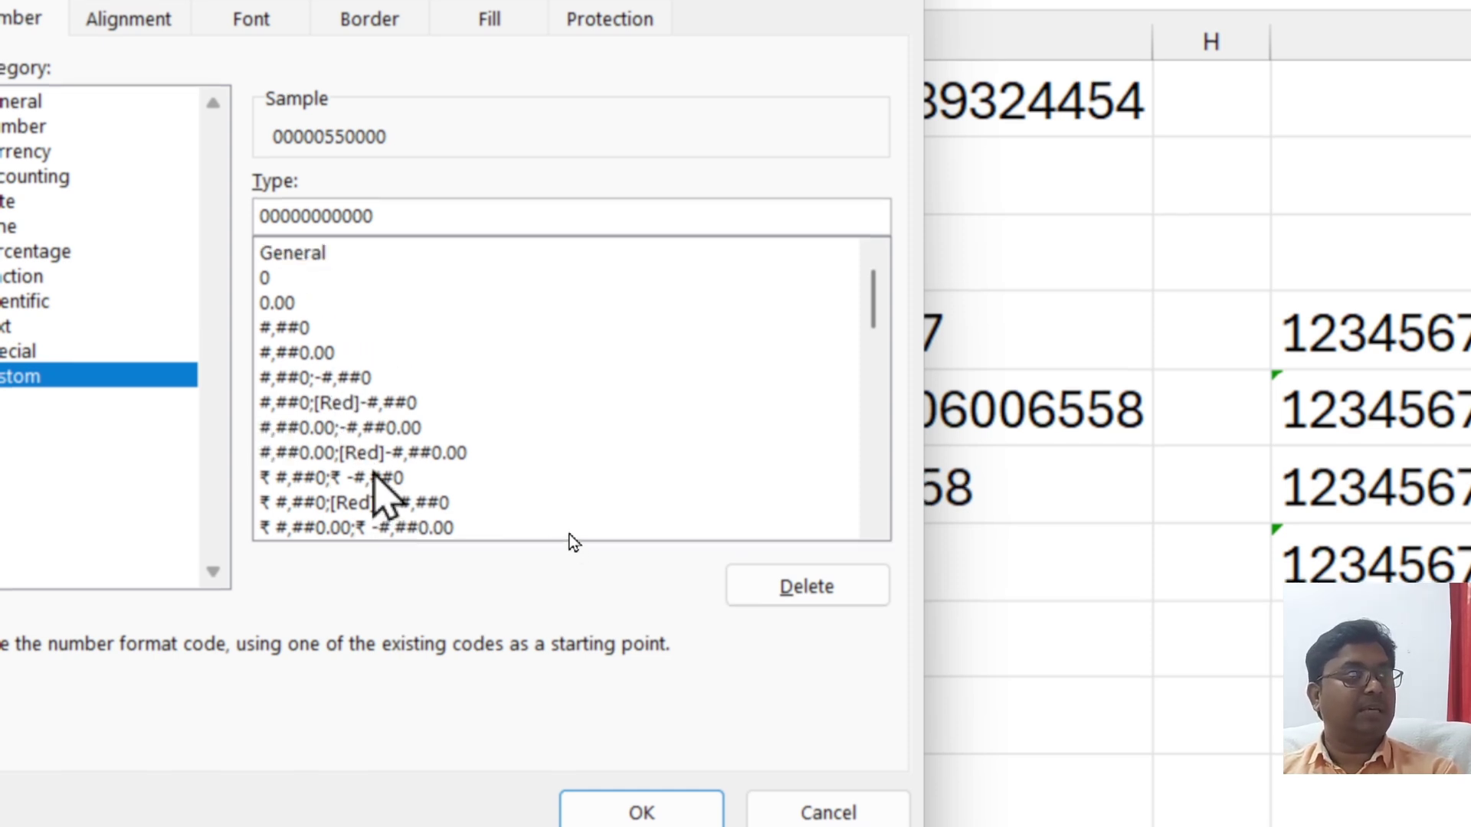